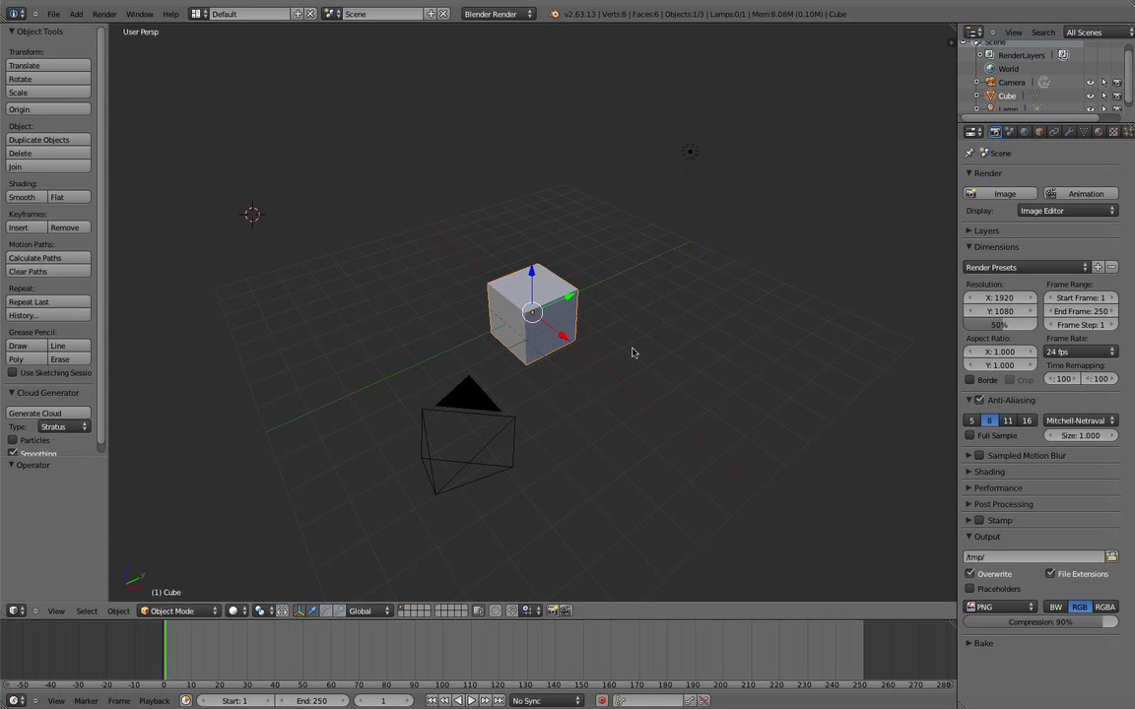
{"action": "scroll", "coordinate": [616, 340], "scroll_direction": "up", "scroll_amount": 1}
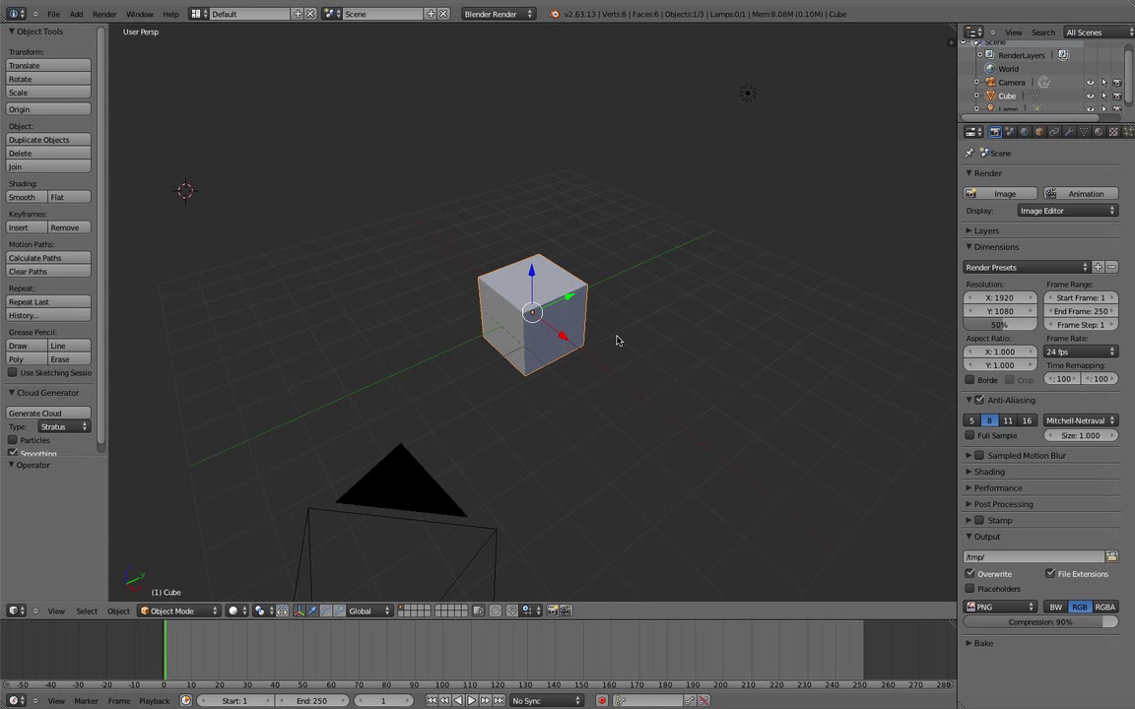
{"action": "middle_click_drag", "start_coordinate": [617, 340], "coordinate": [626, 414], "text": "shift"}
{"action": "scroll", "coordinate": [627, 414], "scroll_direction": "up", "scroll_amount": 2}
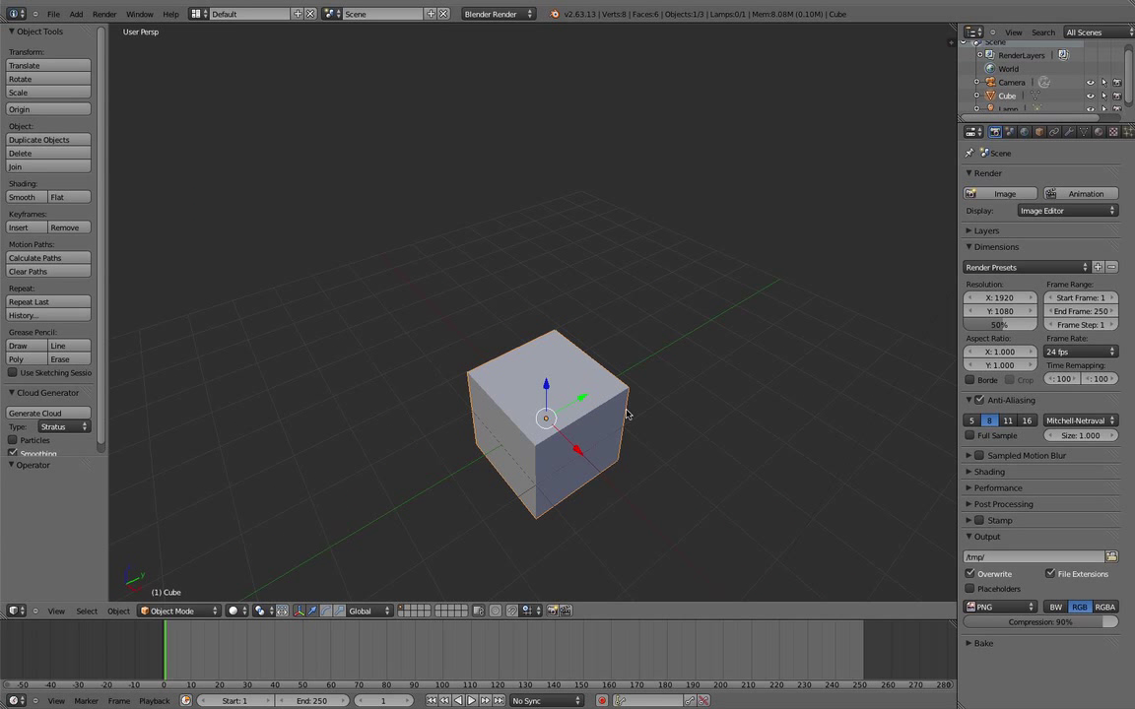
{"action": "scroll", "coordinate": [626, 414], "scroll_direction": "down", "scroll_amount": 3}
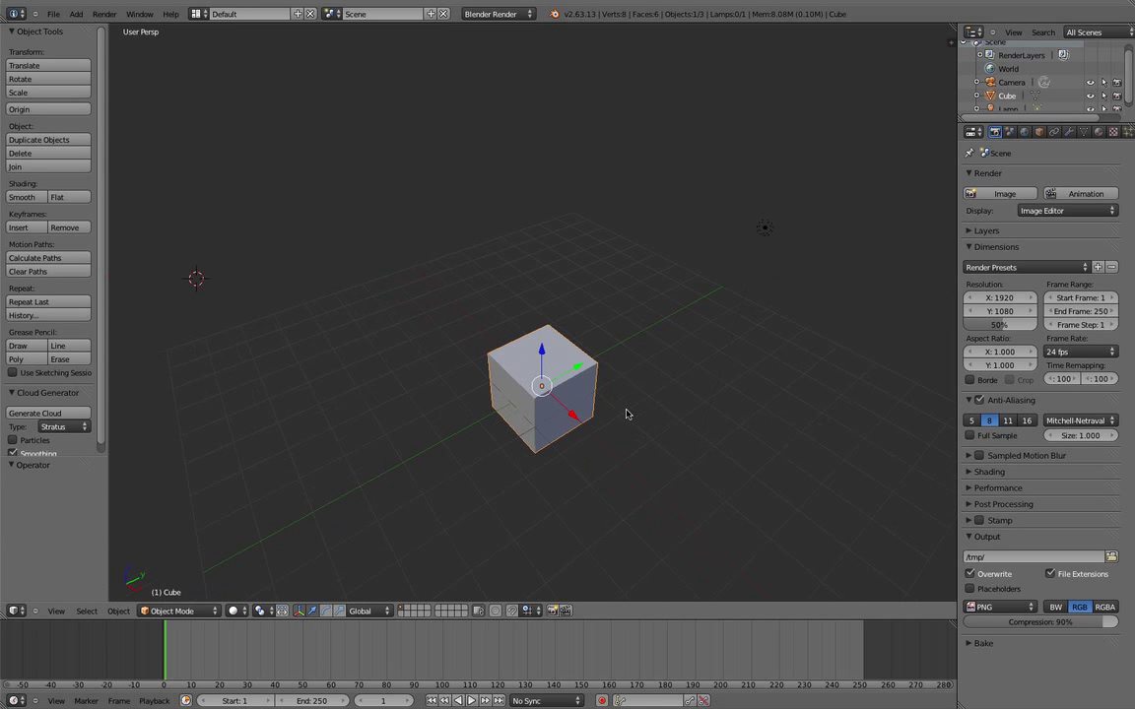
{"action": "middle_click_drag", "start_coordinate": [628, 422], "coordinate": [585, 408]}
{"action": "scroll", "coordinate": [598, 371], "scroll_direction": "up", "scroll_amount": 1}
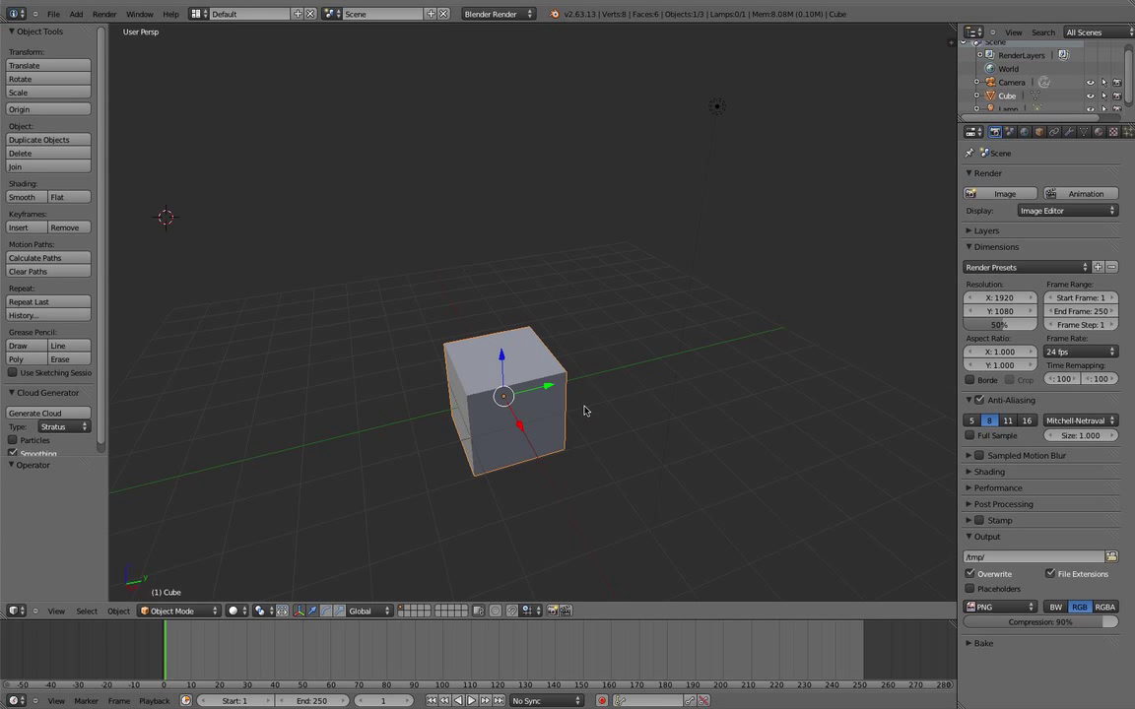
Open the User Preferences, move the window clear of the screen corner and enlarge it to show more of the addon list
{"action": "left_click", "coordinate": [54, 14]}
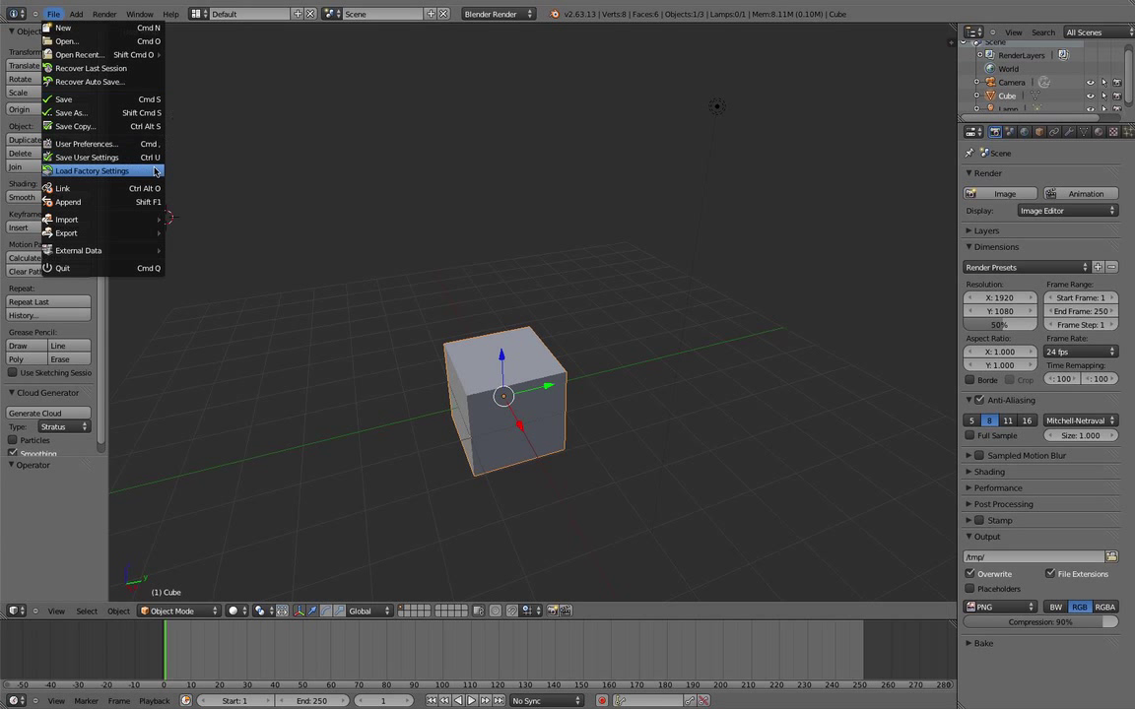
{"action": "left_click", "coordinate": [61, 15]}
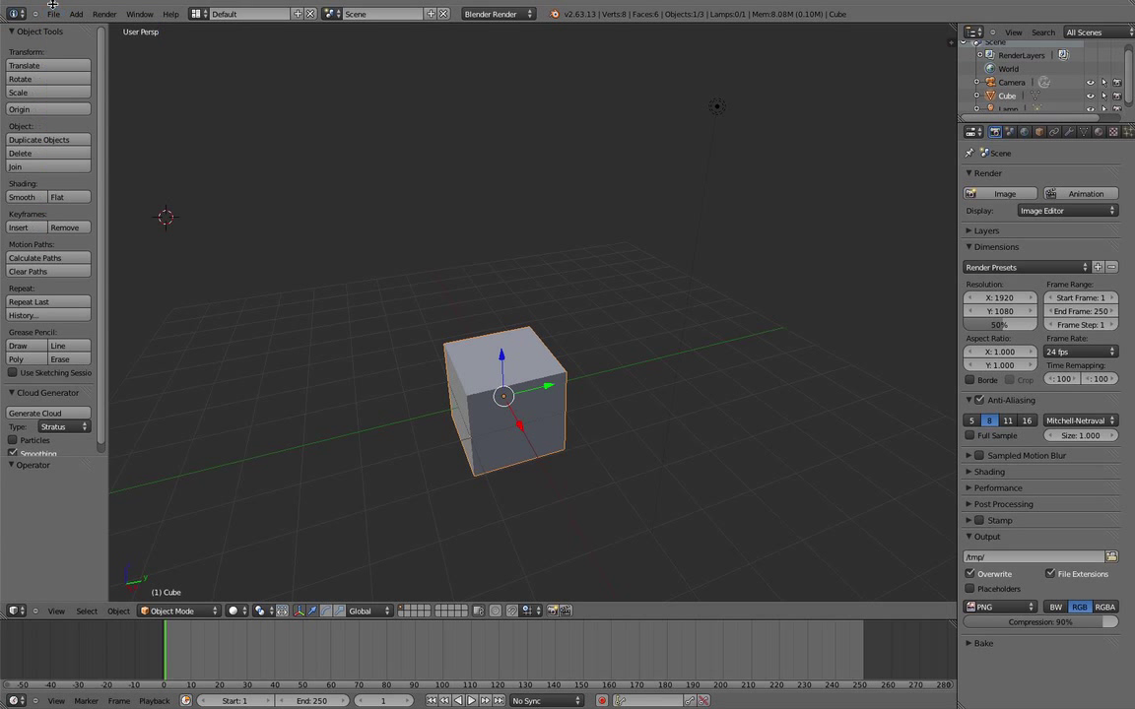
{"action": "left_click", "coordinate": [57, 16]}
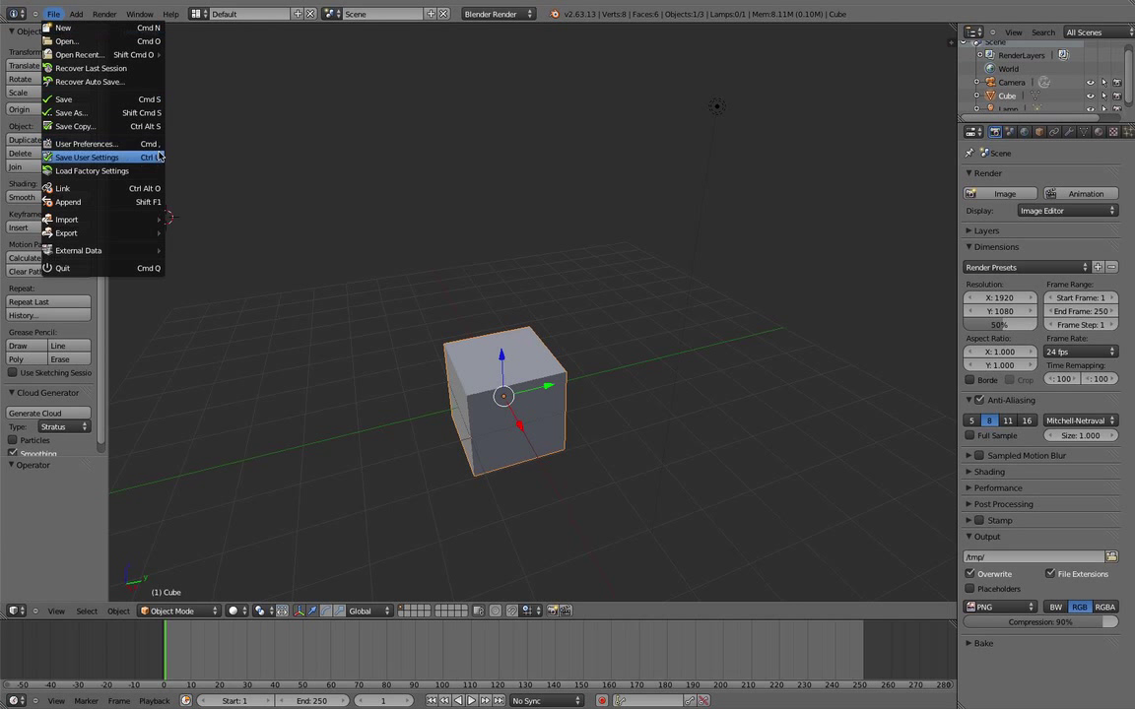
{"action": "left_click", "coordinate": [96, 143]}
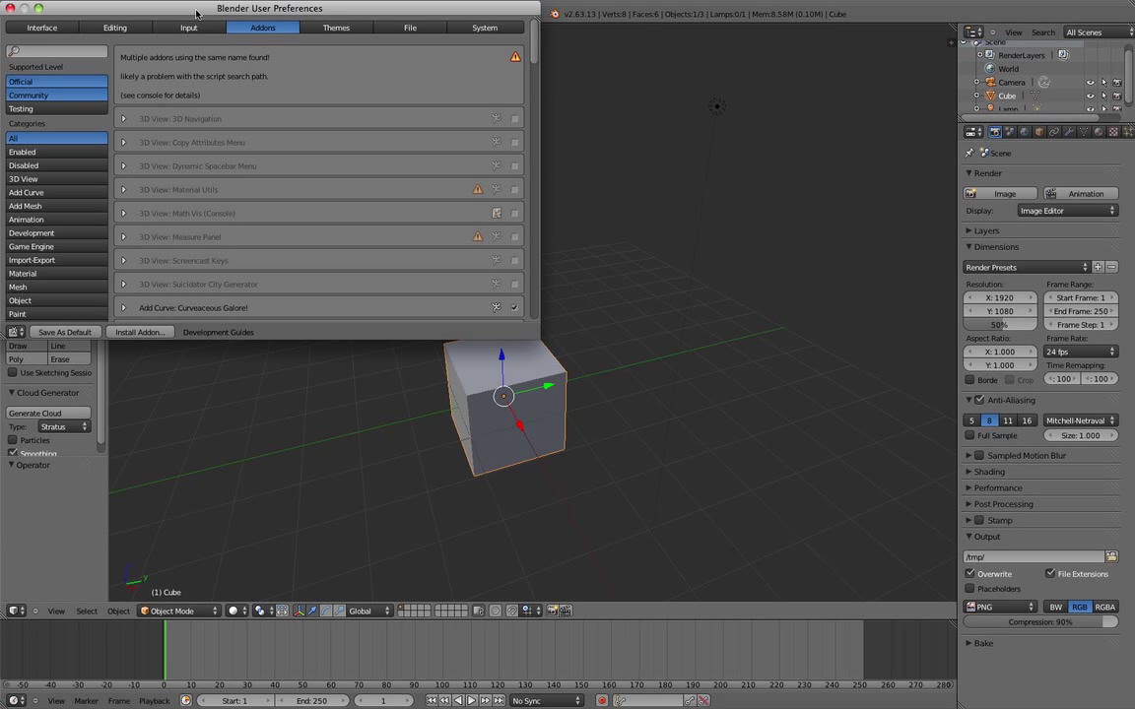
{"action": "left_click_drag", "start_coordinate": [182, 12], "coordinate": [280, 42]}
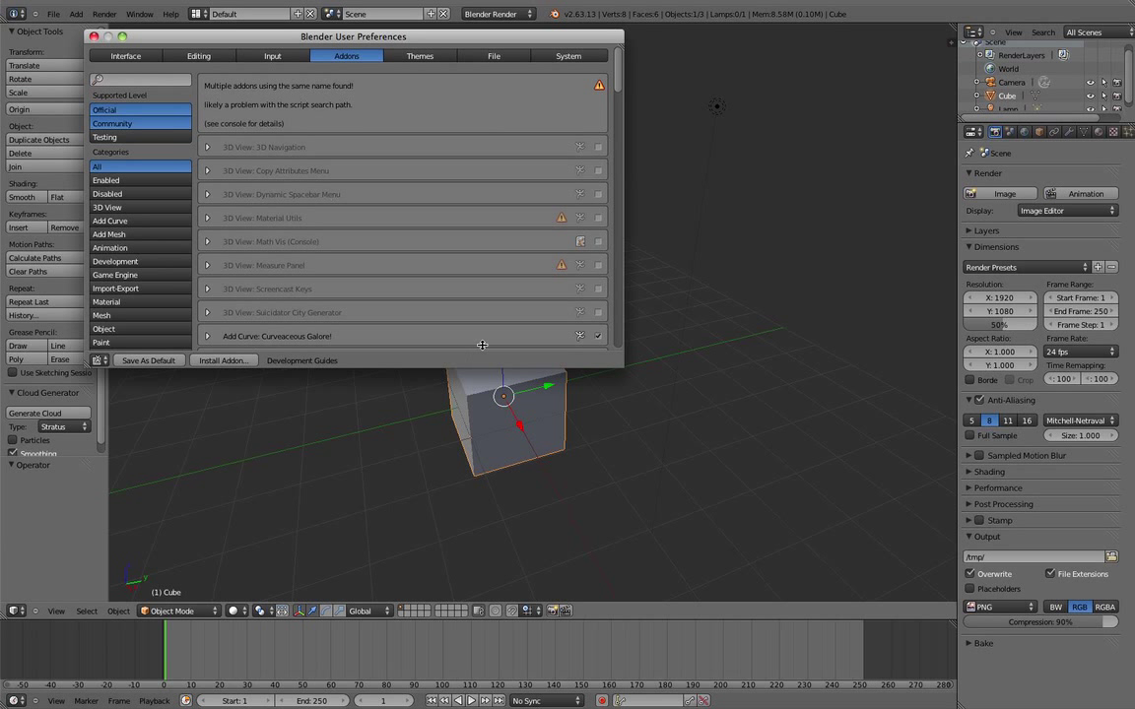
{"action": "left_click_drag", "start_coordinate": [620, 366], "coordinate": [809, 523]}
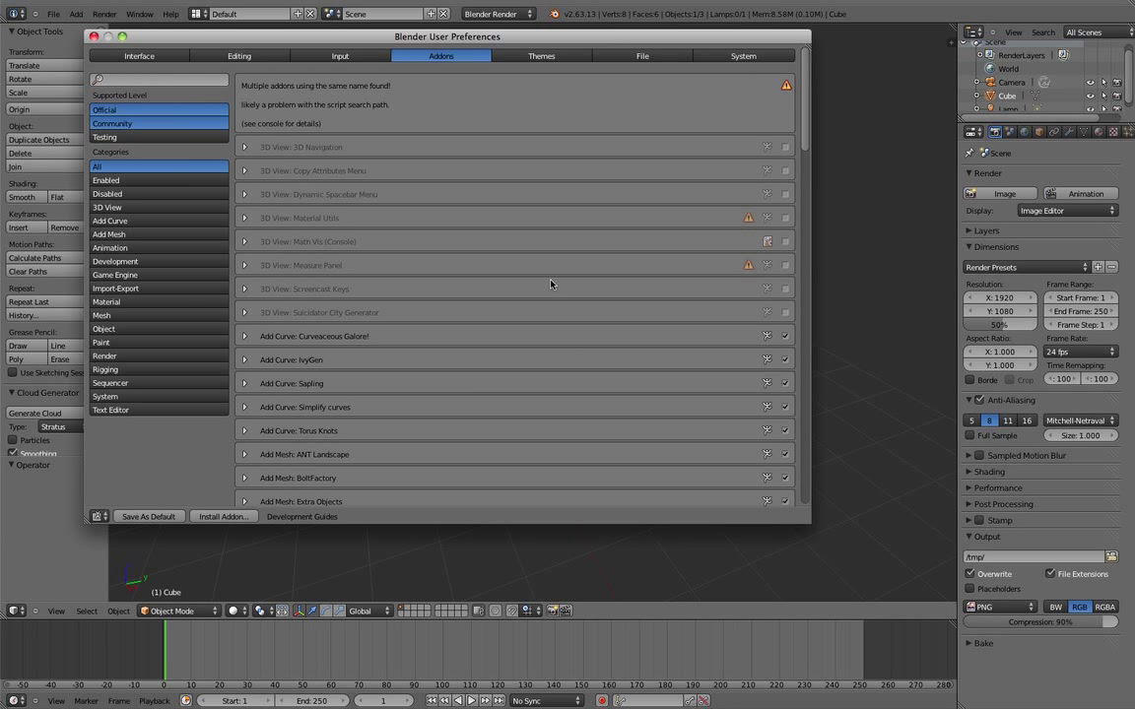
Look through the Interface, Editing, Input, Themes, File and System preferences, ending on the Addons section
{"action": "left_click", "coordinate": [151, 60]}
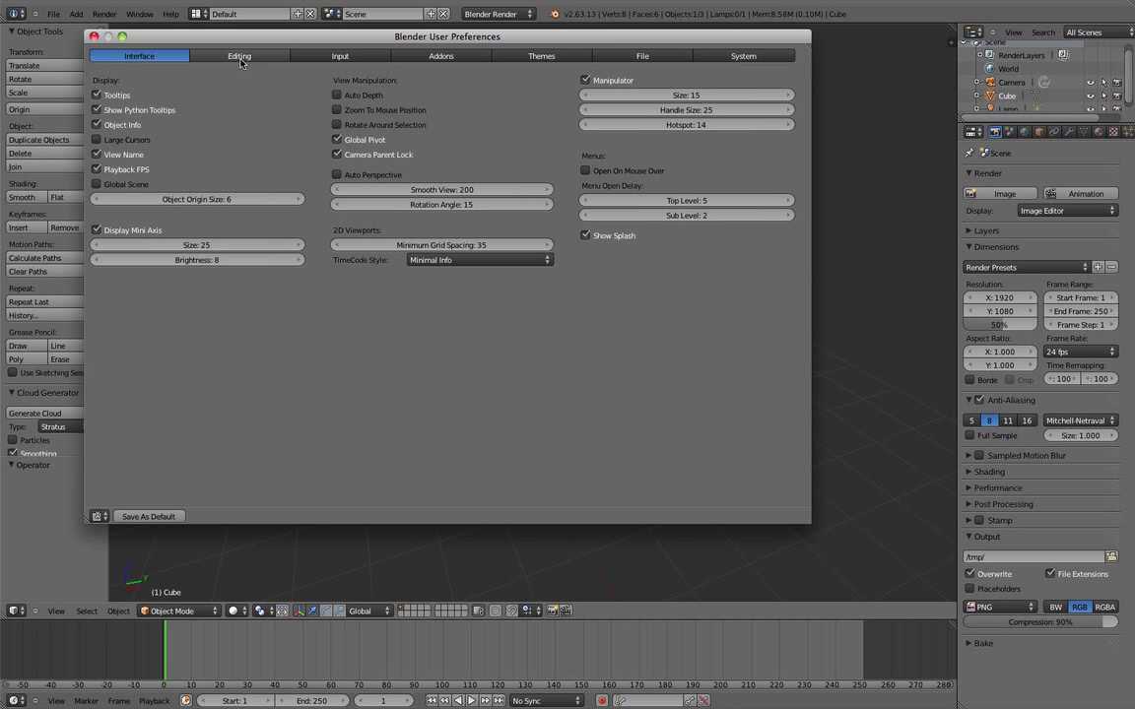
{"action": "left_click", "coordinate": [218, 54]}
{"action": "left_click", "coordinate": [335, 55]}
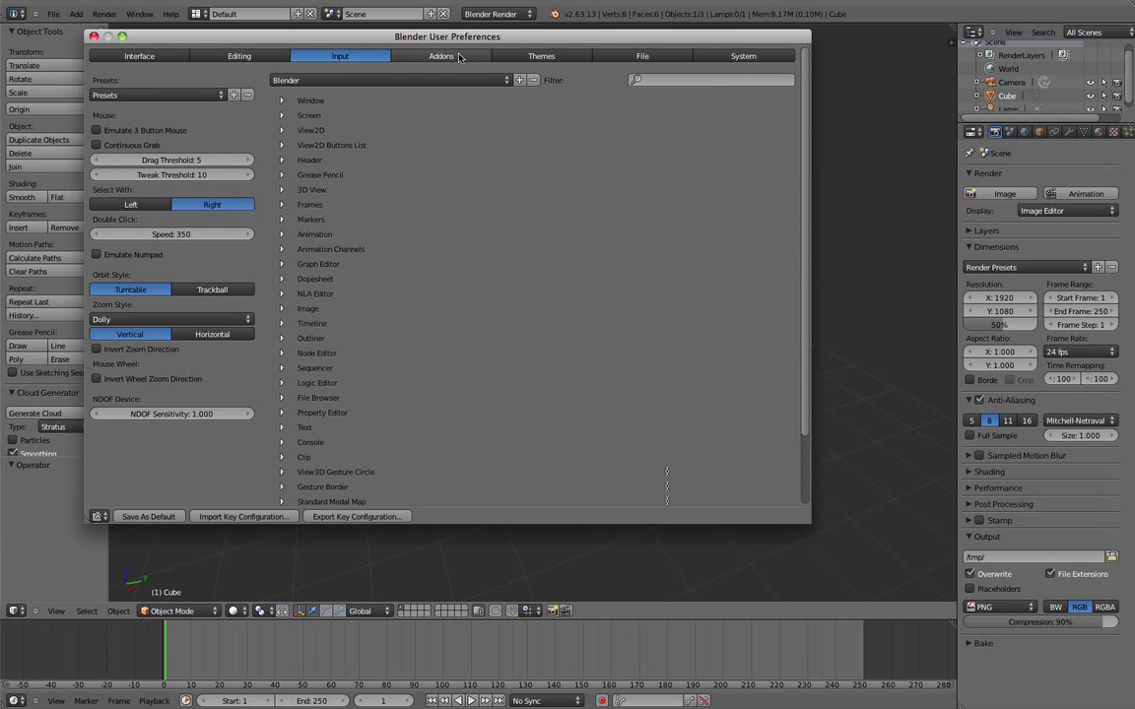
{"action": "left_click", "coordinate": [413, 54]}
{"action": "left_click", "coordinate": [541, 58]}
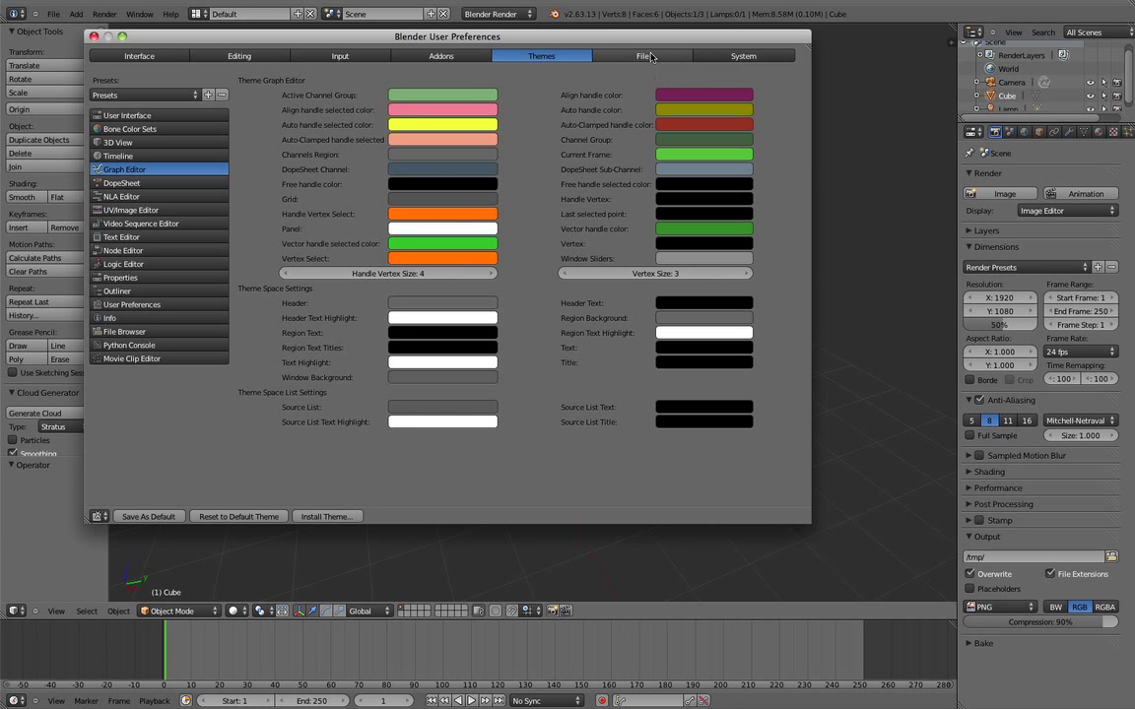
{"action": "left_click", "coordinate": [596, 56]}
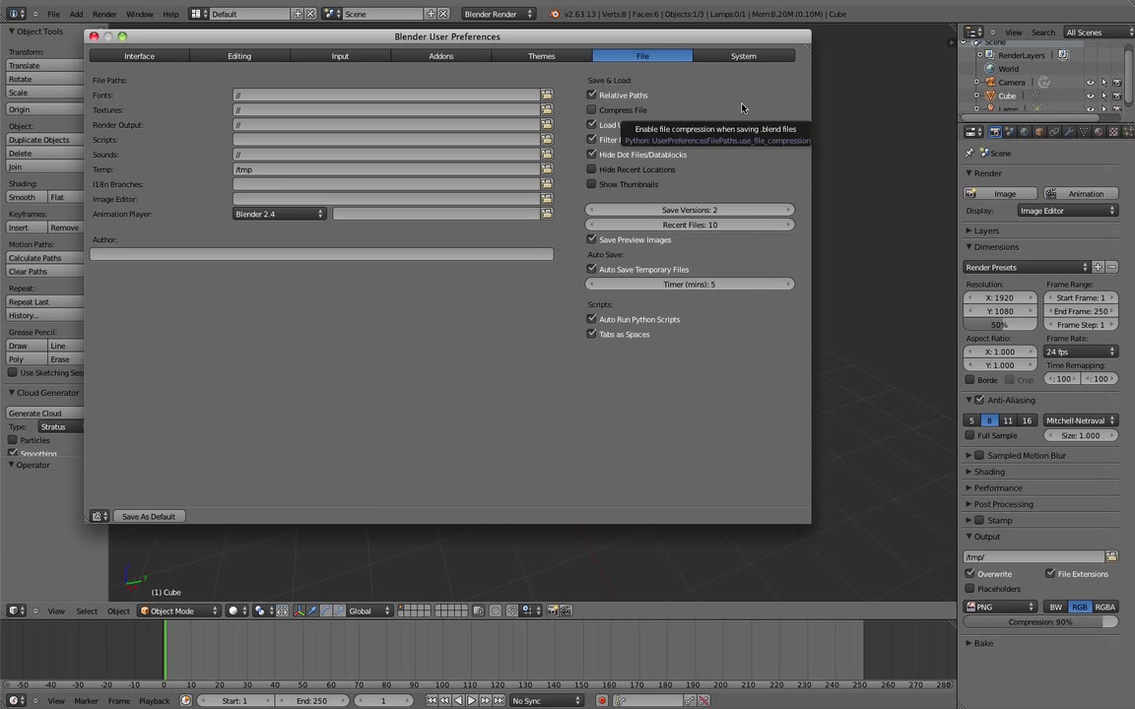
{"action": "left_click", "coordinate": [719, 56]}
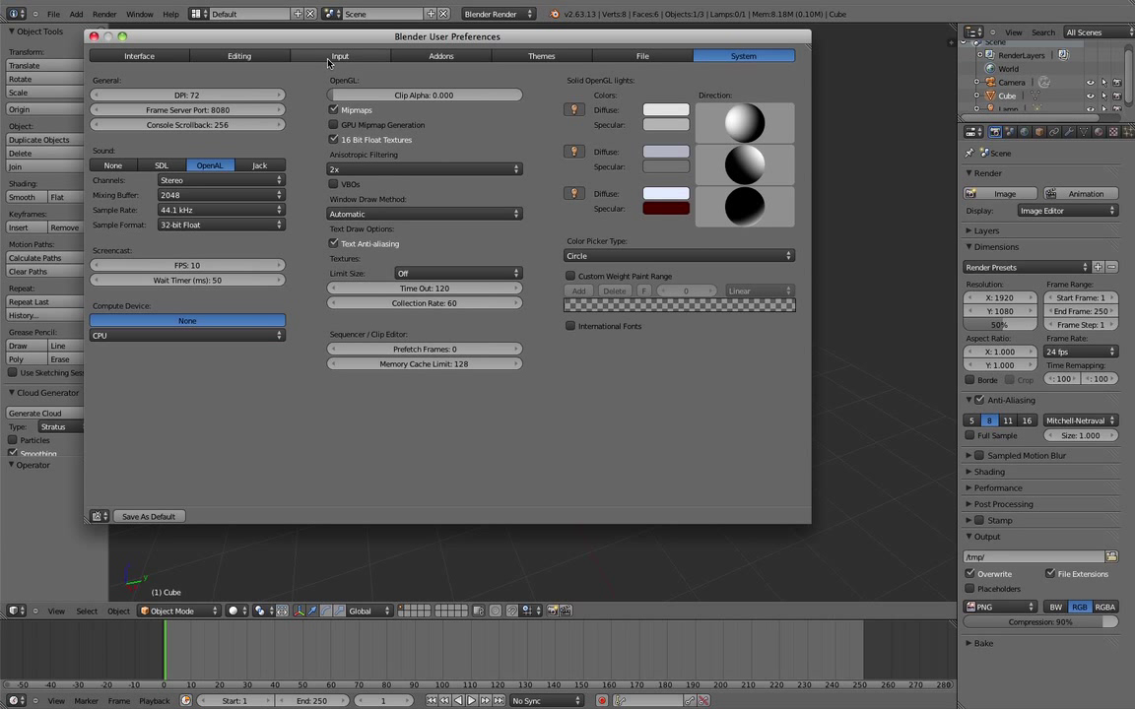
{"action": "left_click", "coordinate": [430, 57]}
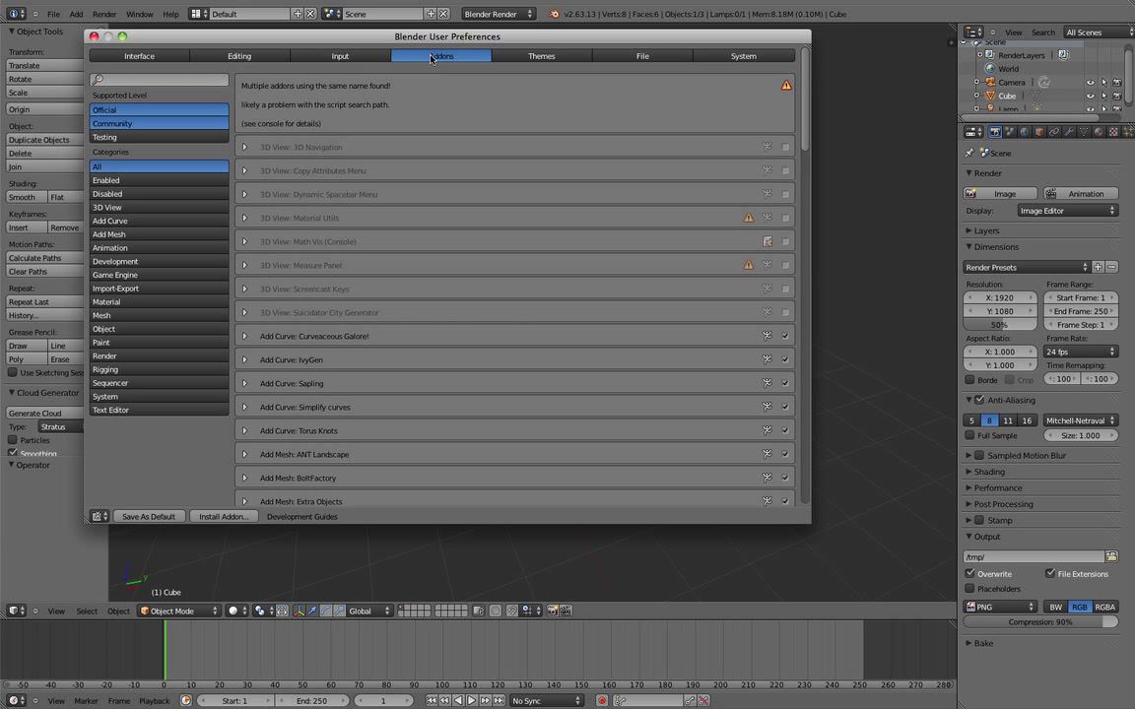
Review the addons in the Add Curve, Add Mesh, Development, Game Engine, Import-Export and Material categories
{"action": "left_click", "coordinate": [153, 222]}
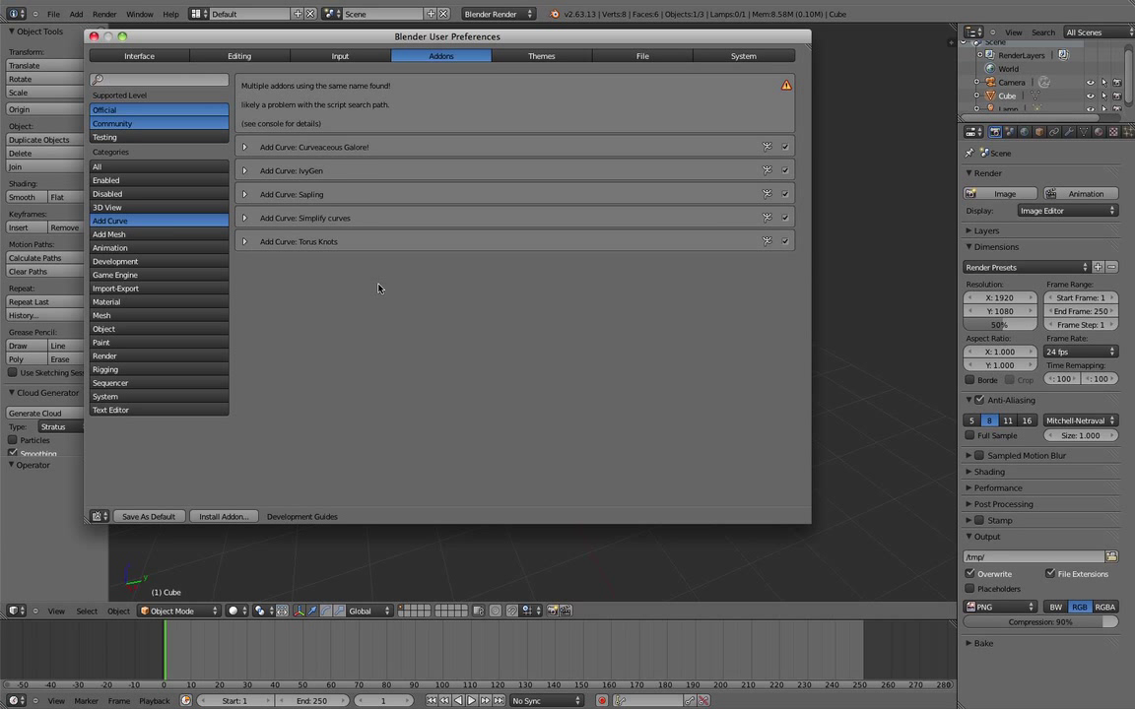
{"action": "left_click", "coordinate": [163, 234]}
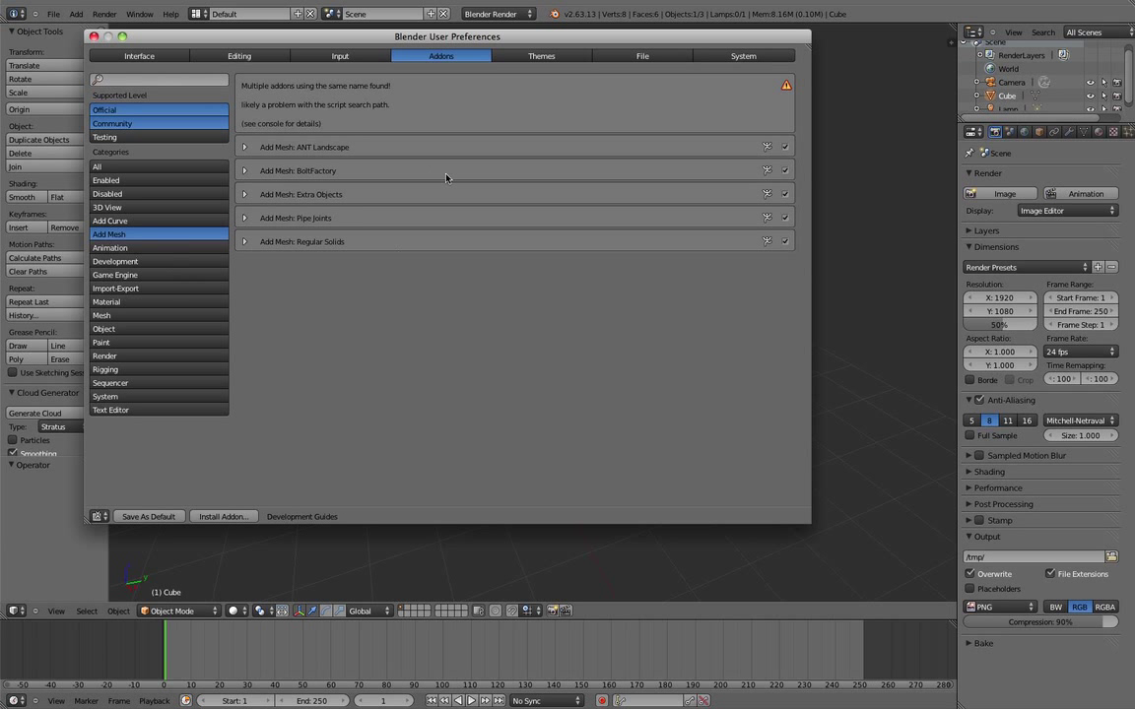
{"action": "left_click", "coordinate": [139, 262]}
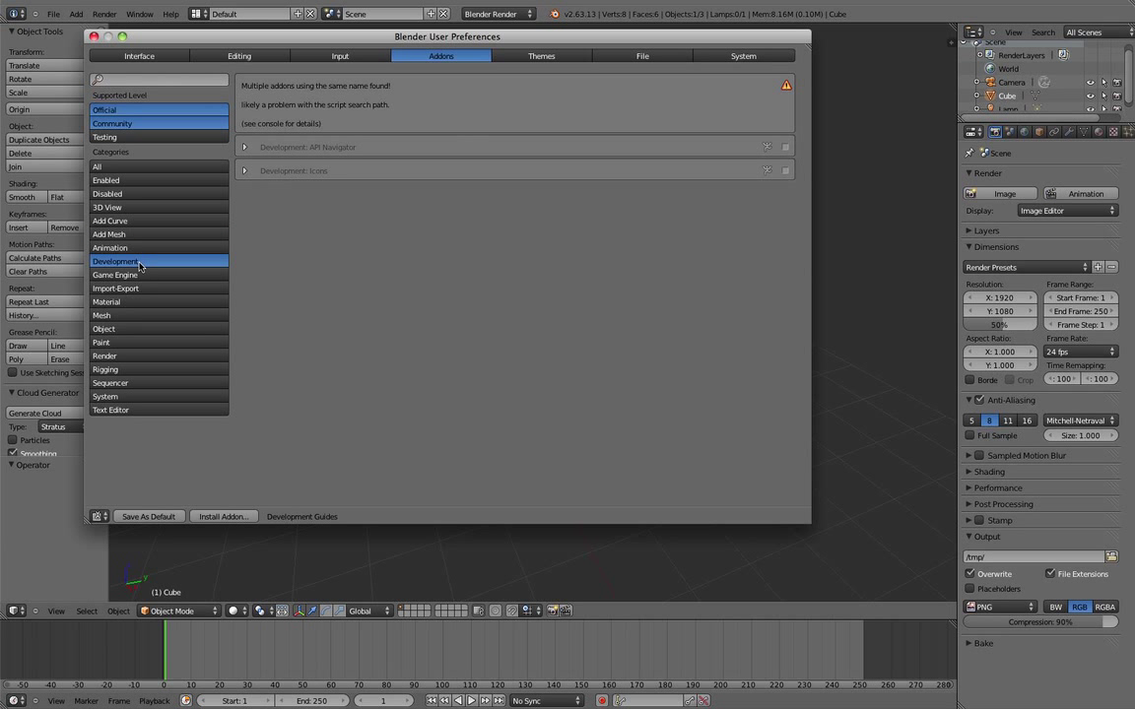
{"action": "left_click", "coordinate": [134, 275]}
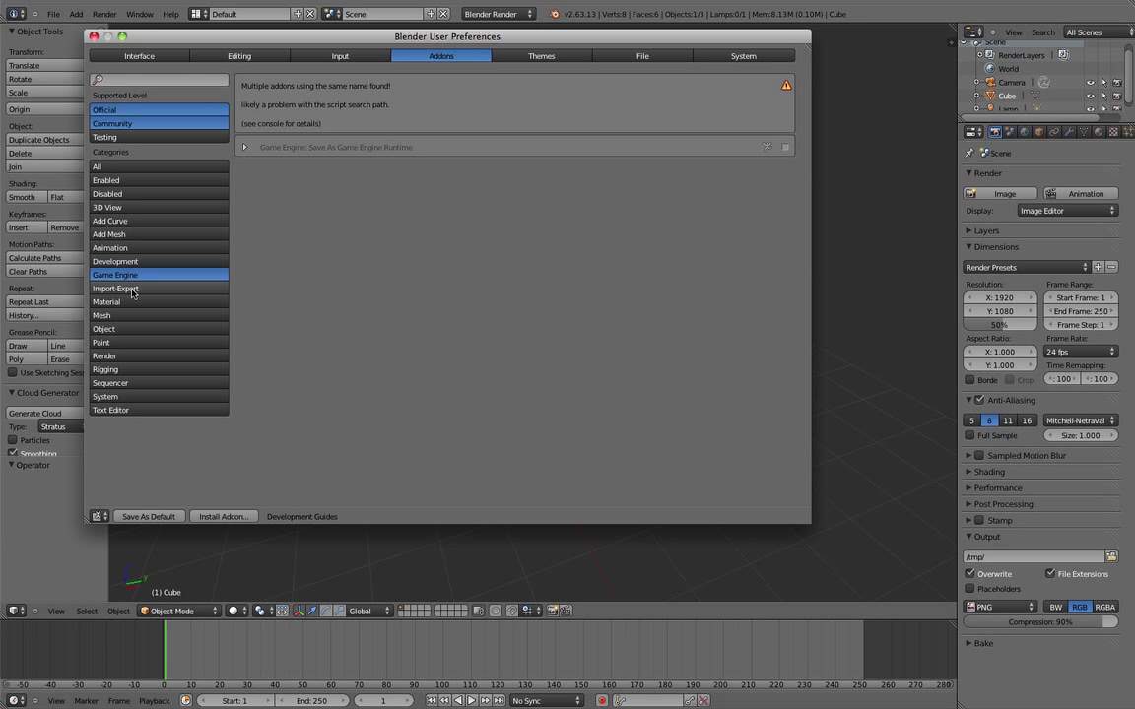
{"action": "left_click", "coordinate": [133, 288]}
{"action": "scroll", "coordinate": [682, 259], "scroll_direction": "down", "scroll_amount": 5}
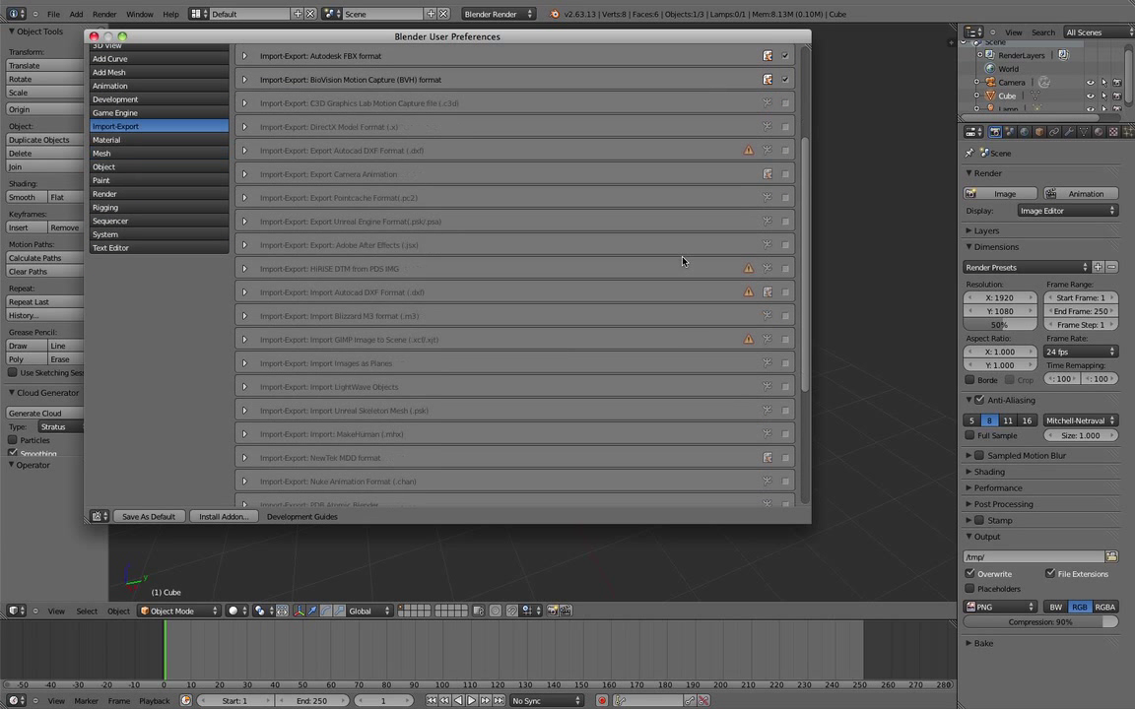
{"action": "scroll", "coordinate": [682, 260], "scroll_direction": "down", "scroll_amount": 5}
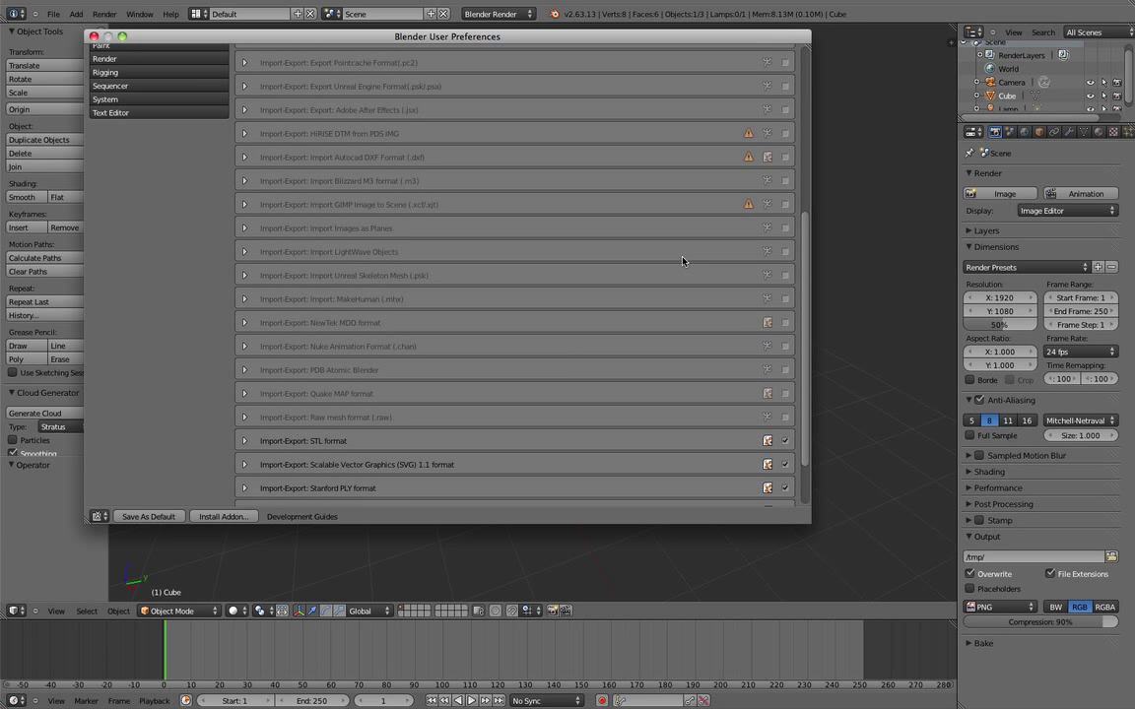
{"action": "scroll", "coordinate": [682, 260], "scroll_direction": "up", "scroll_amount": 11}
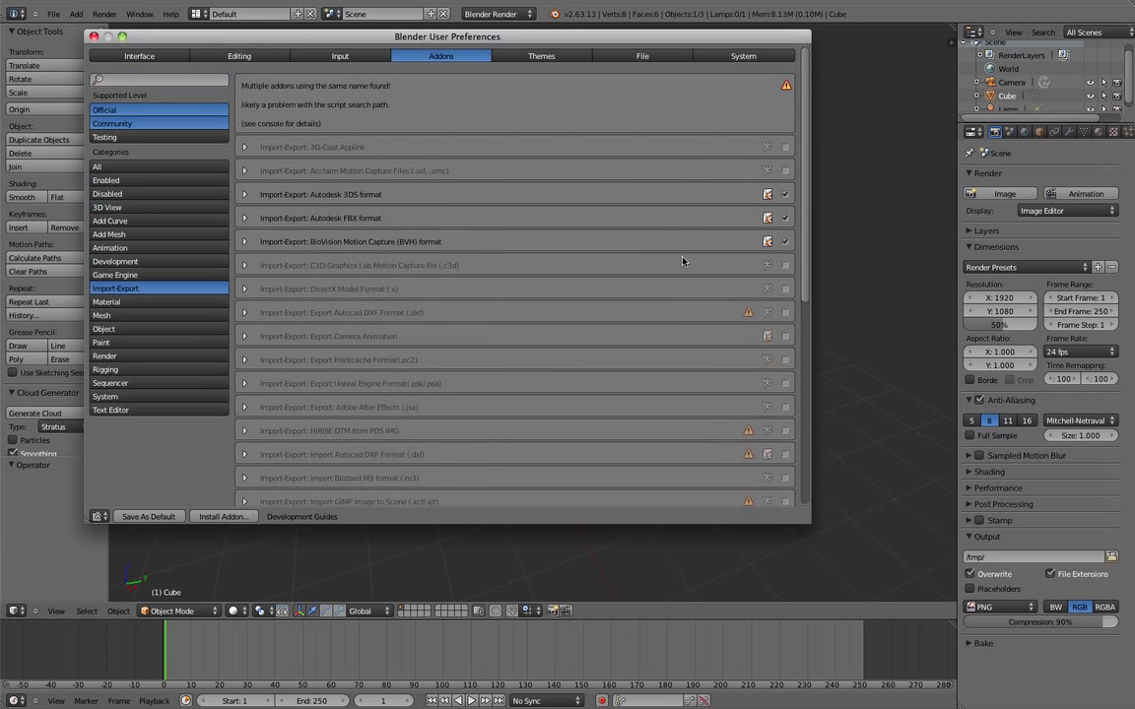
{"action": "scroll", "coordinate": [506, 398], "scroll_direction": "down", "scroll_amount": 13}
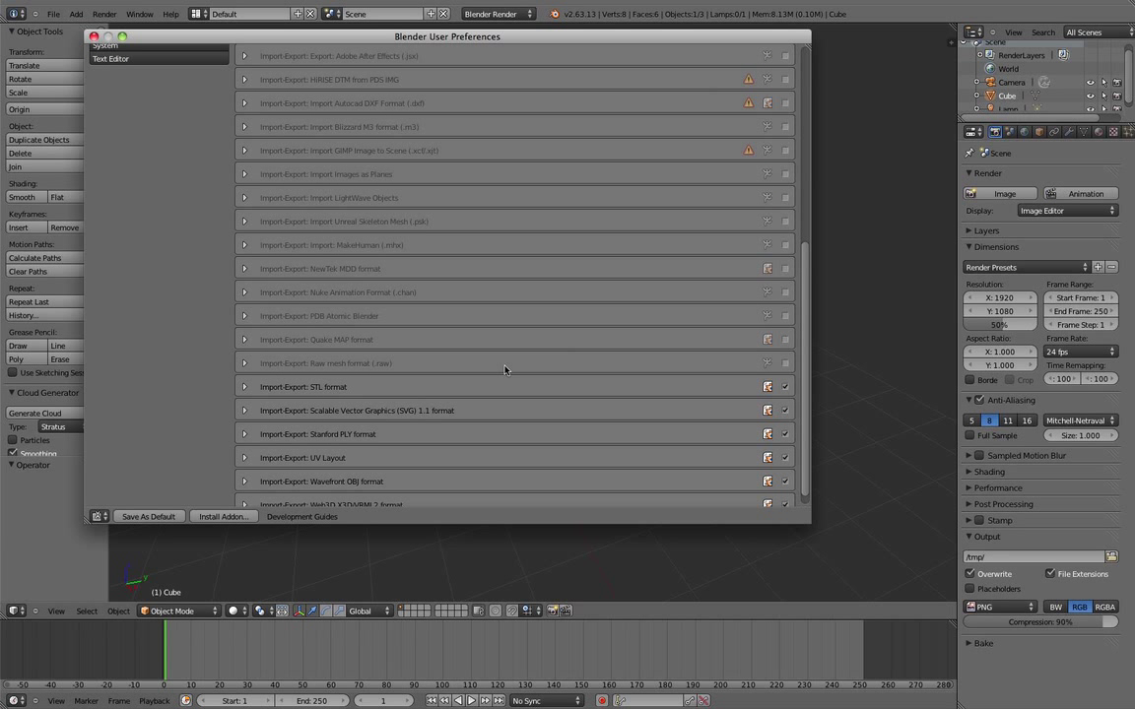
{"action": "scroll", "coordinate": [504, 369], "scroll_direction": "down", "scroll_amount": 1}
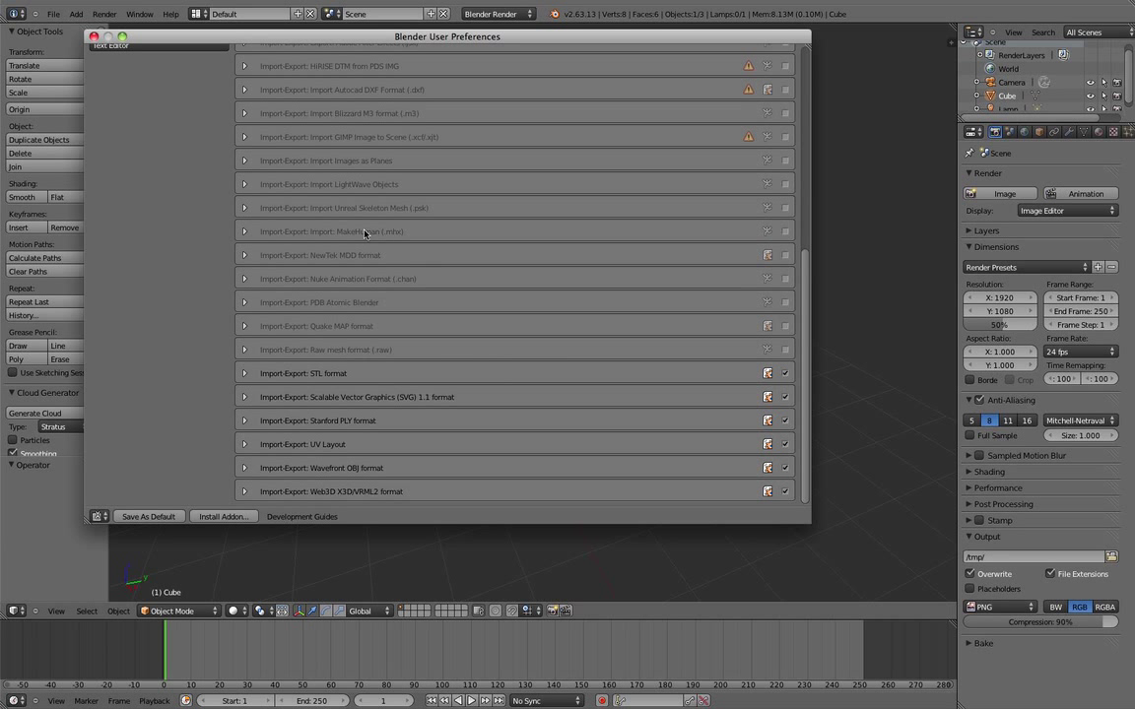
{"action": "scroll", "coordinate": [365, 233], "scroll_direction": "up", "scroll_amount": 18}
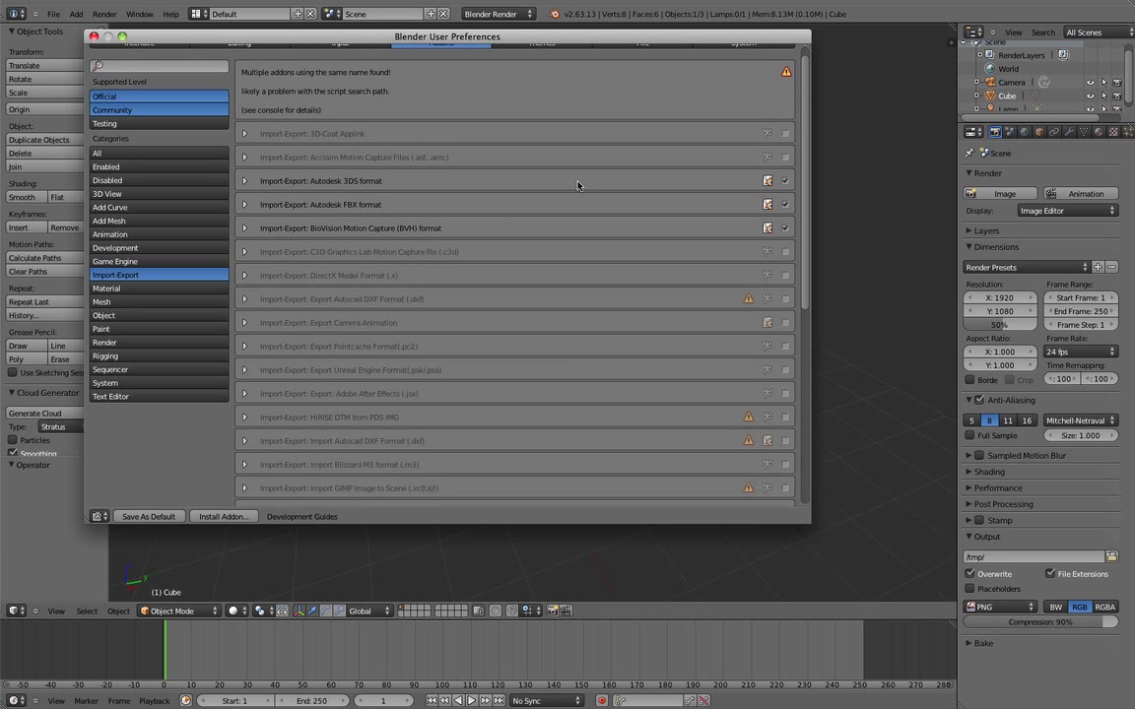
{"action": "left_click", "coordinate": [164, 288]}
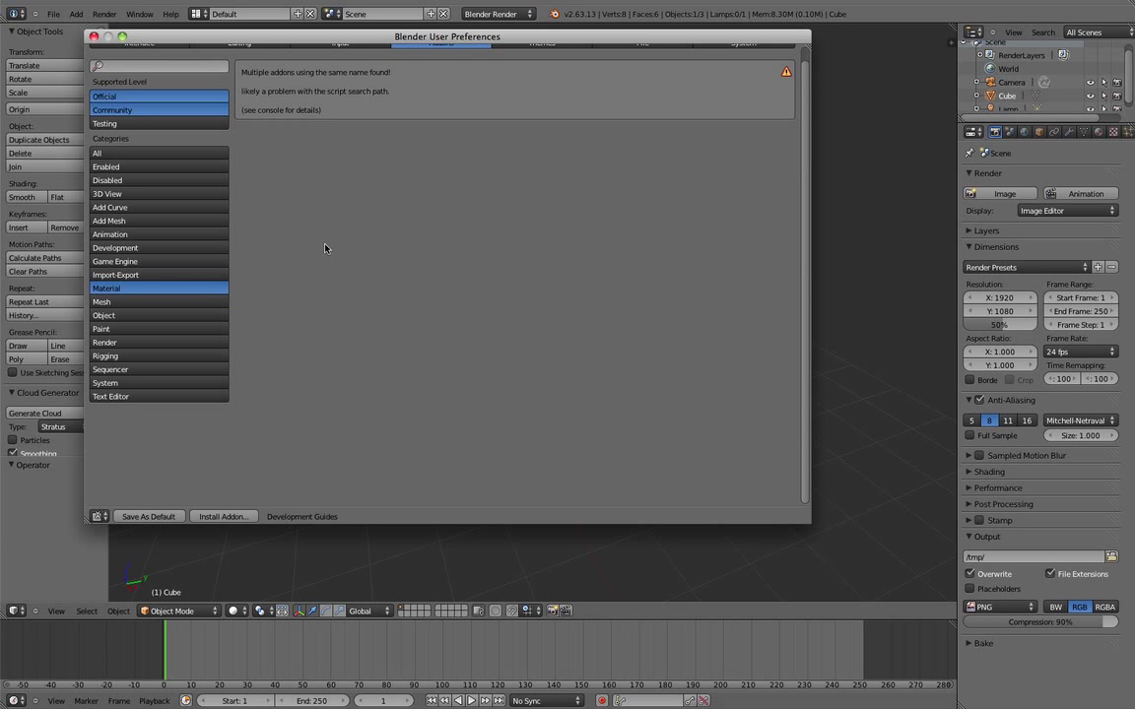
Check the Inset Polygon addon's details in the Mesh category, enable the Mesh: Relax addon and close the preferences
{"action": "left_click", "coordinate": [167, 308]}
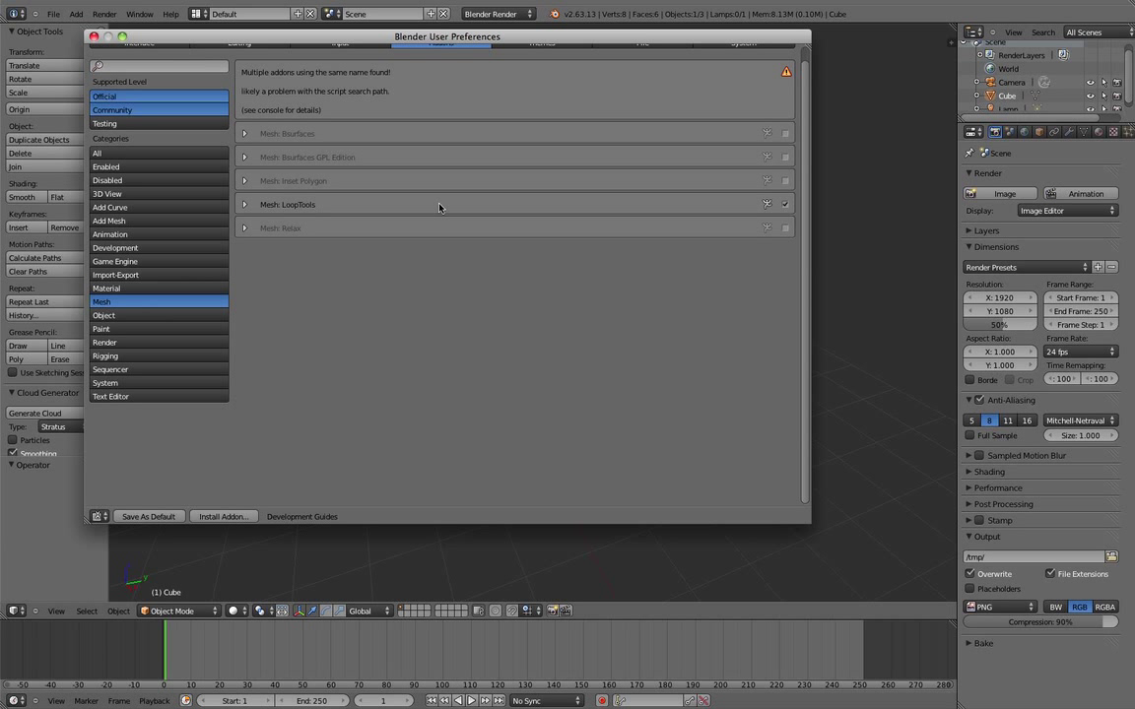
{"action": "left_click", "coordinate": [245, 181]}
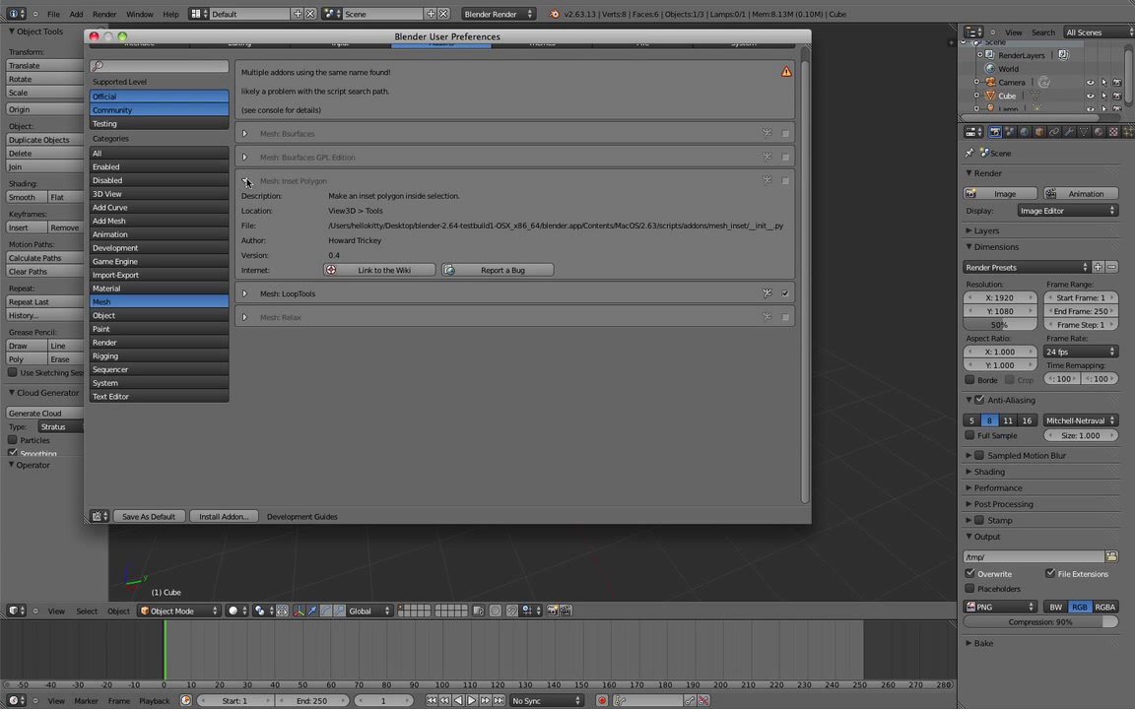
{"action": "left_click", "coordinate": [246, 182]}
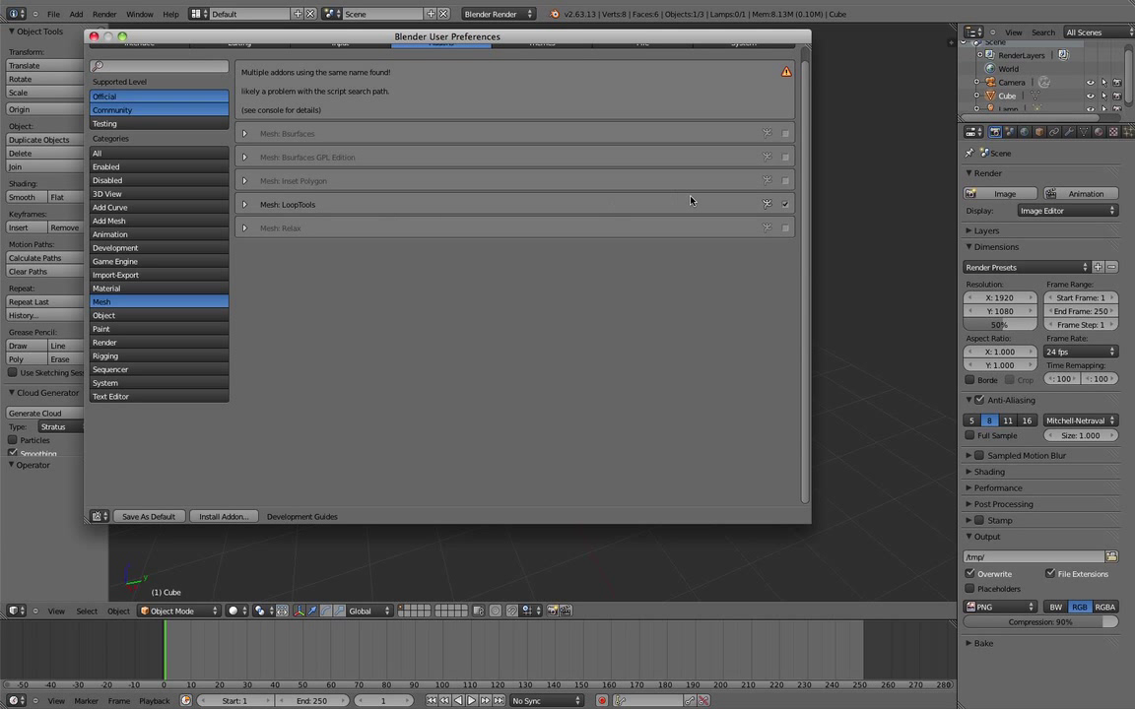
{"action": "left_click", "coordinate": [785, 228]}
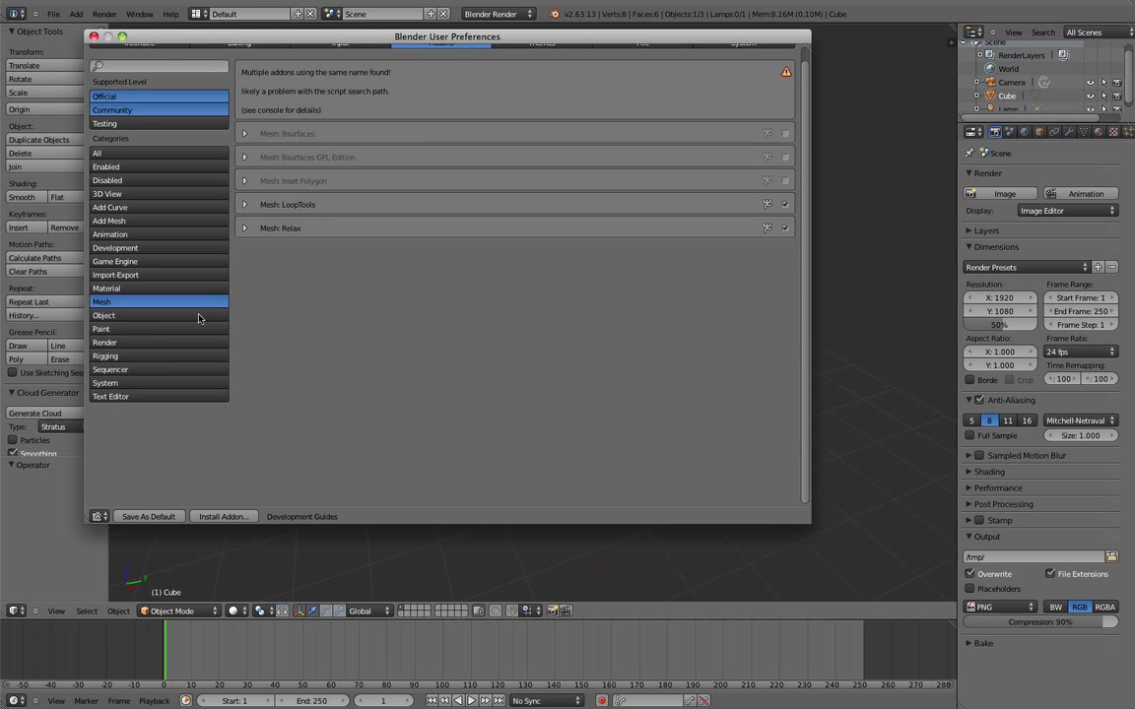
{"action": "left_click", "coordinate": [94, 38]}
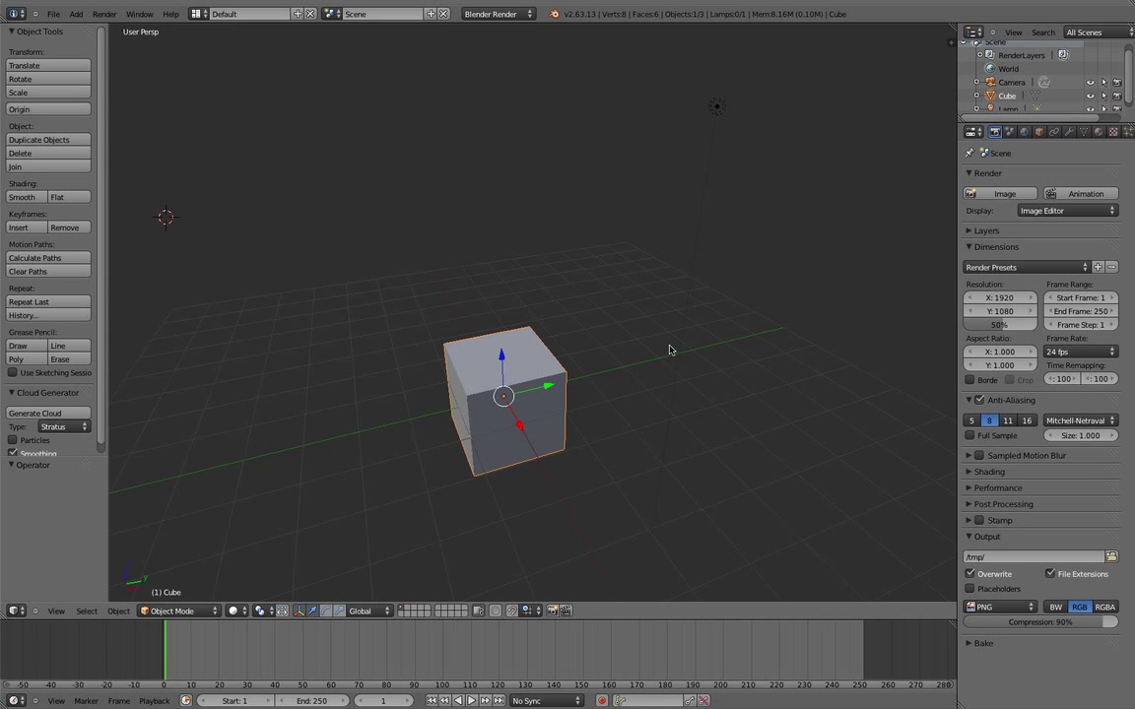
Join the timeline area over the 3D viewport so that the timeline takes up the viewport's space
{"action": "scroll", "coordinate": [669, 350], "scroll_direction": "down", "scroll_amount": 2}
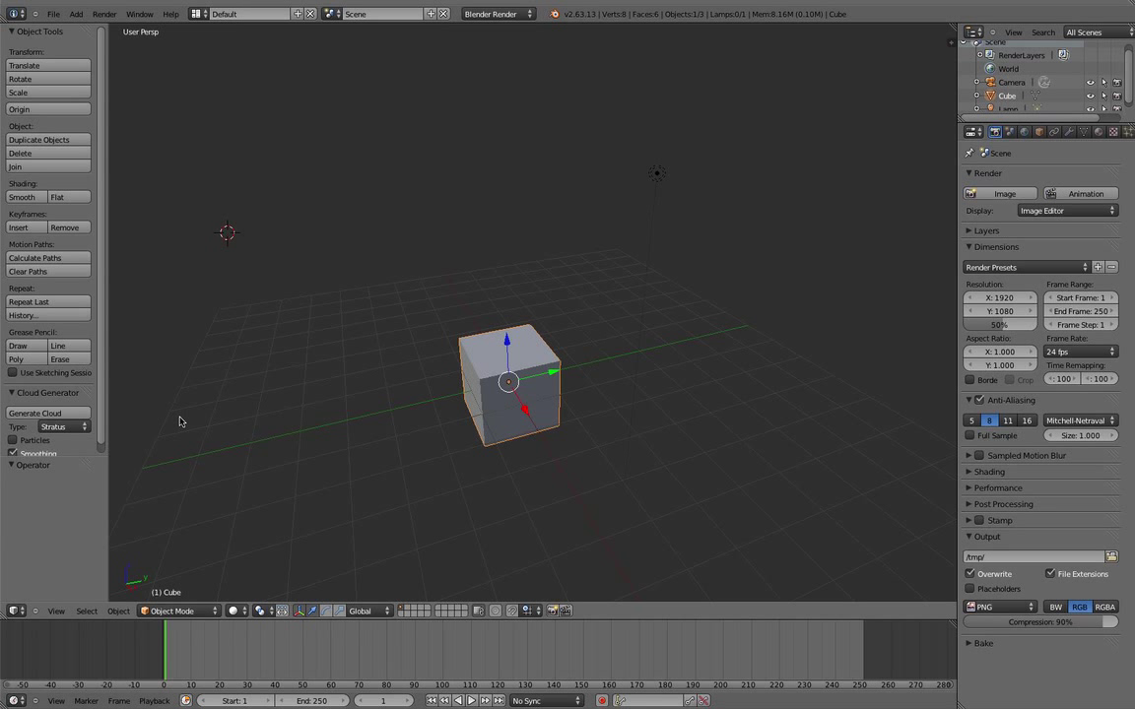
{"action": "scroll", "coordinate": [67, 409], "scroll_direction": "down", "scroll_amount": 1}
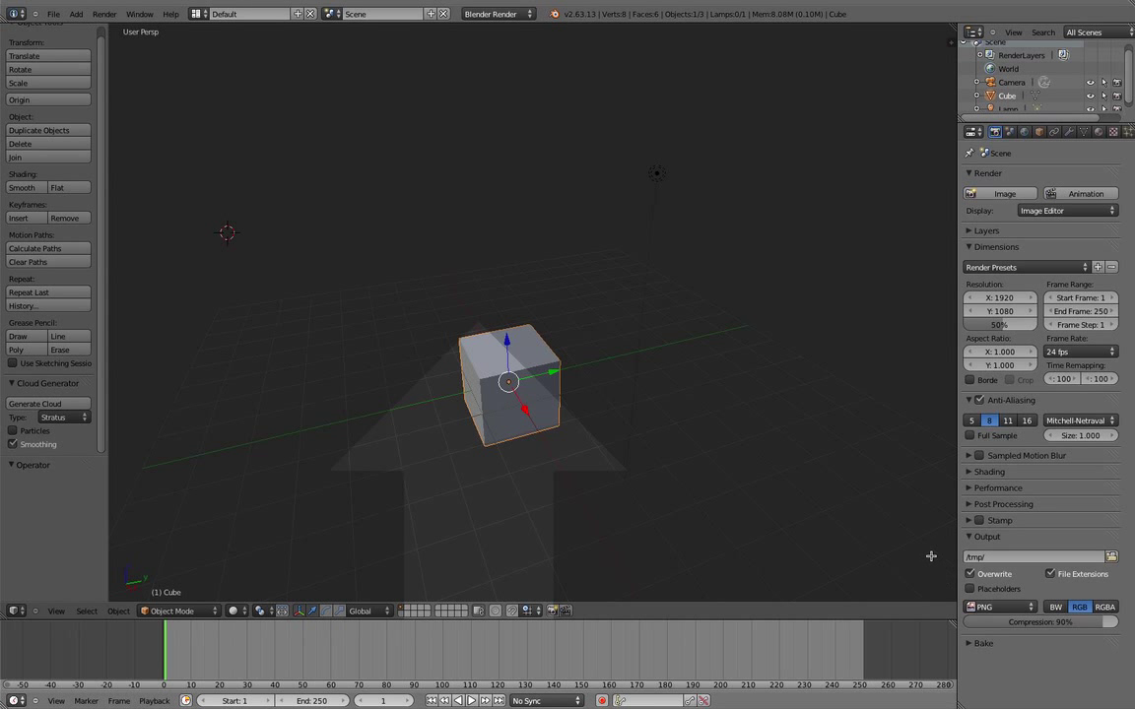
{"action": "left_click_drag", "start_coordinate": [931, 556], "coordinate": [928, 532]}
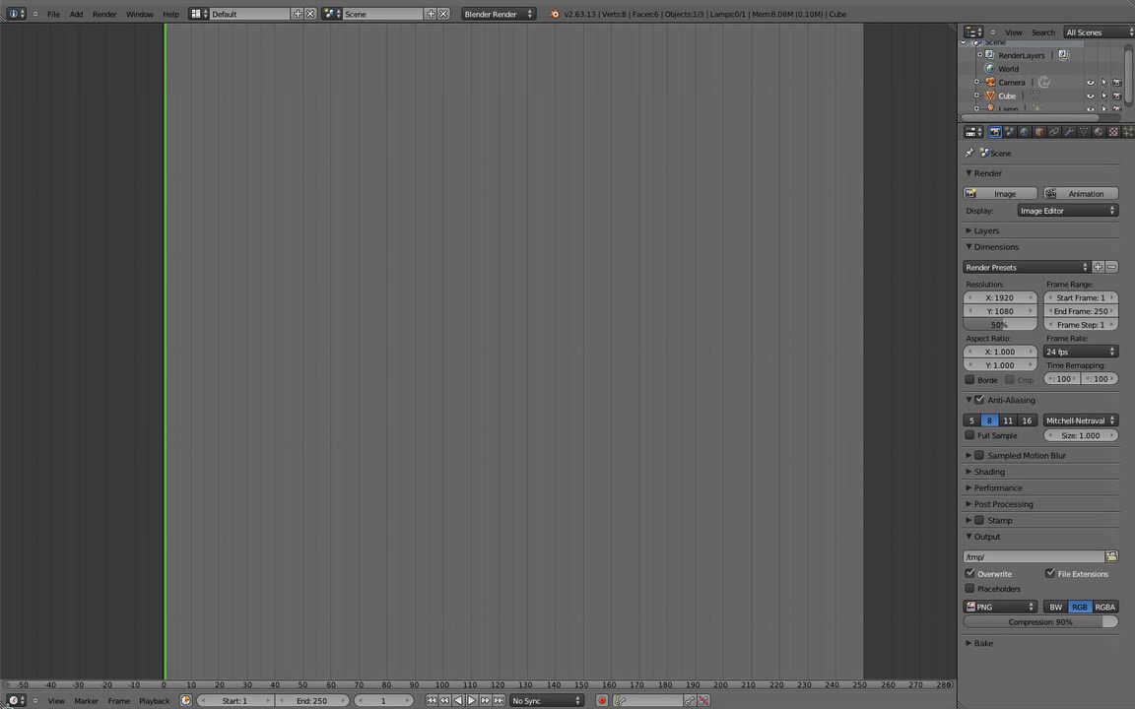
Change the timeline area into a 3D View editor and show its tool shelf
{"action": "left_click", "coordinate": [14, 700]}
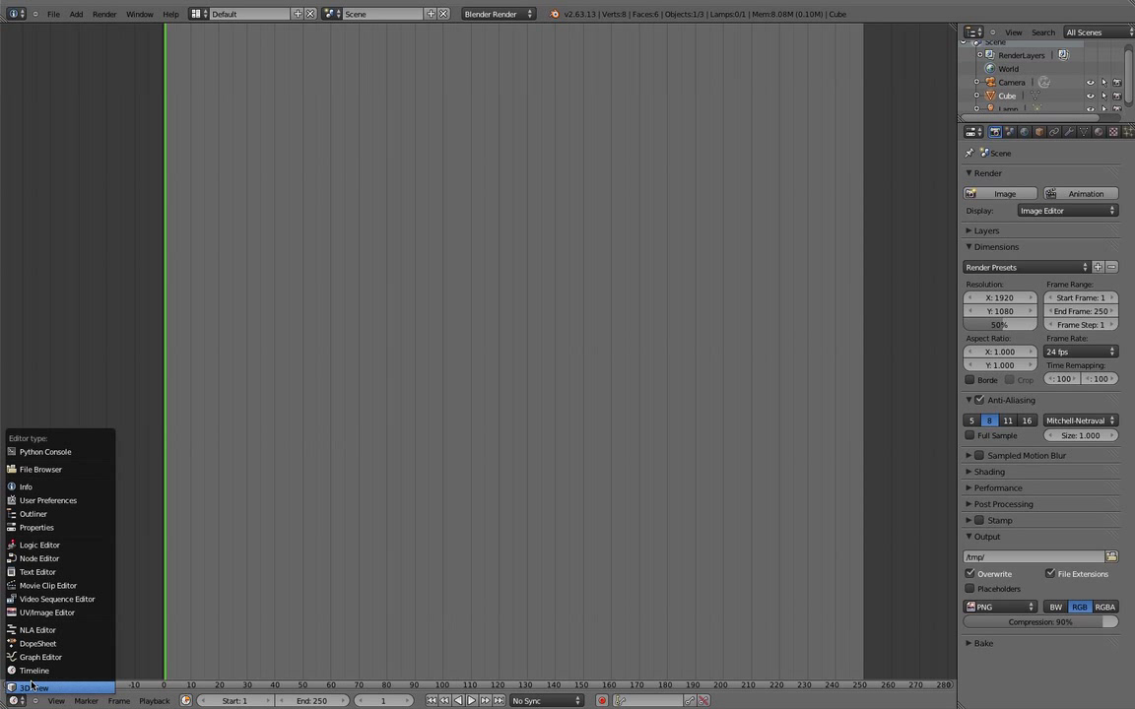
{"action": "left_click", "coordinate": [32, 687]}
{"action": "scroll", "coordinate": [313, 432], "scroll_direction": "up", "scroll_amount": 2}
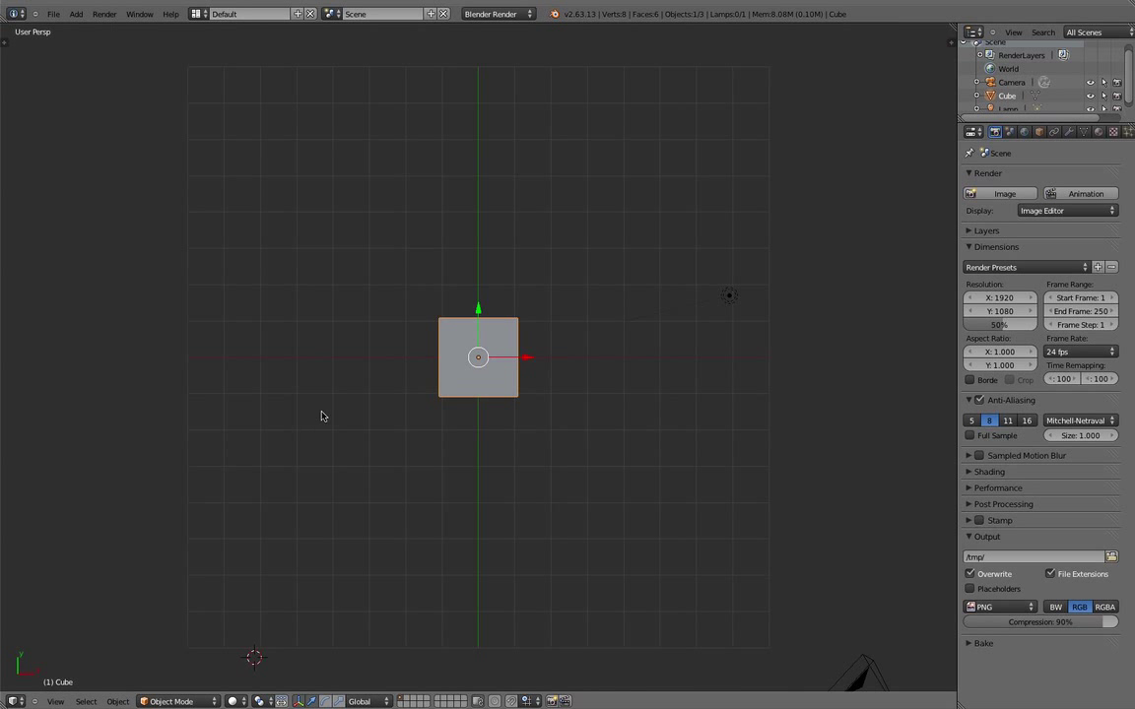
{"action": "key", "text": "t"}
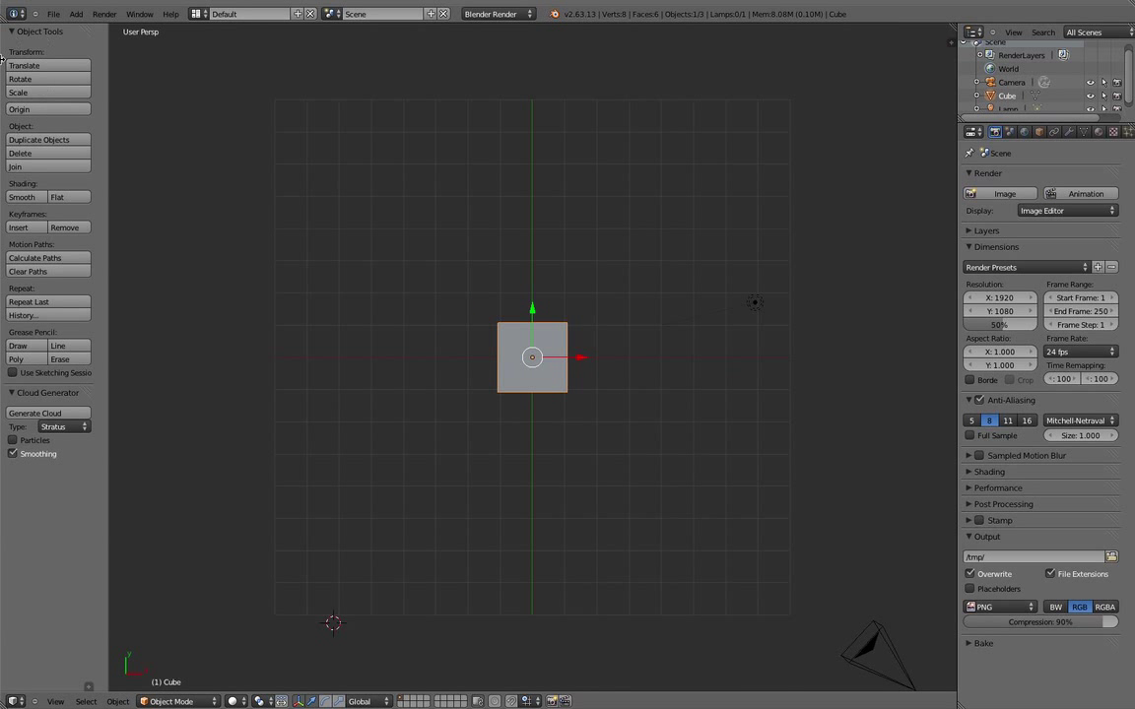
{"action": "middle_click_drag", "start_coordinate": [522, 195], "coordinate": [487, 264], "text": "shift"}
{"action": "scroll", "coordinate": [489, 264], "scroll_direction": "up", "scroll_amount": 3}
{"action": "scroll", "coordinate": [488, 264], "scroll_direction": "down", "scroll_amount": 3}
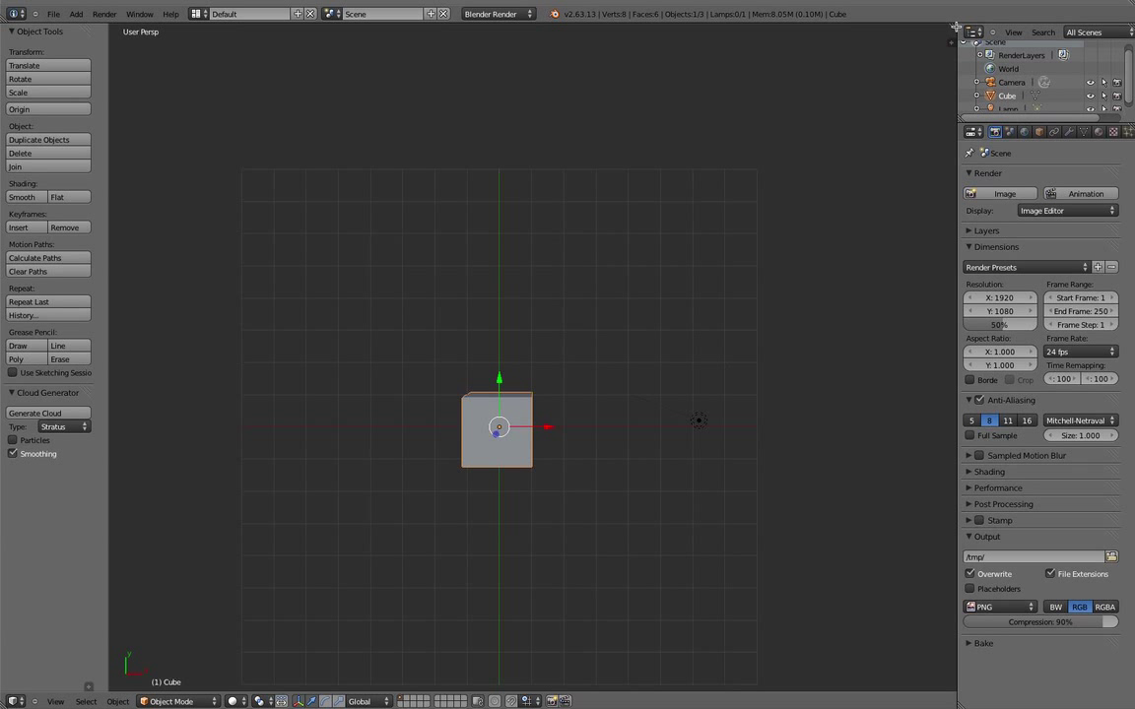
Split the 3D viewport vertically four times, making progressively narrower areas beside the Properties editor
{"action": "left_click_drag", "start_coordinate": [955, 26], "coordinate": [669, 120]}
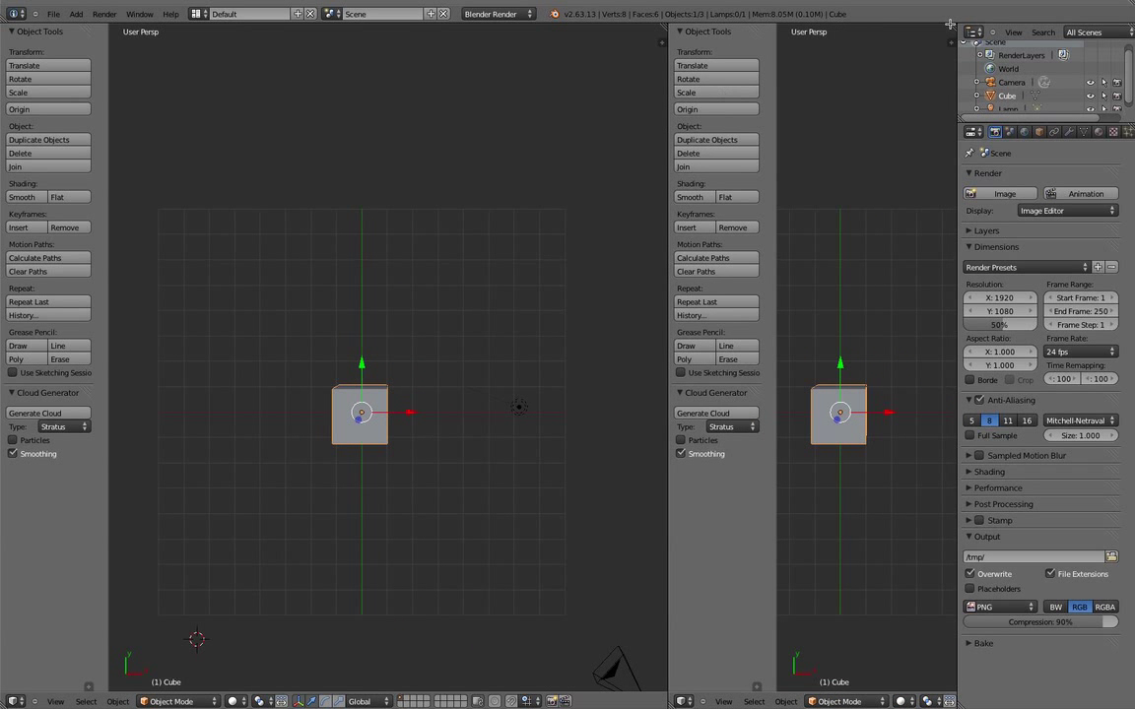
{"action": "left_click_drag", "start_coordinate": [952, 27], "coordinate": [826, 57]}
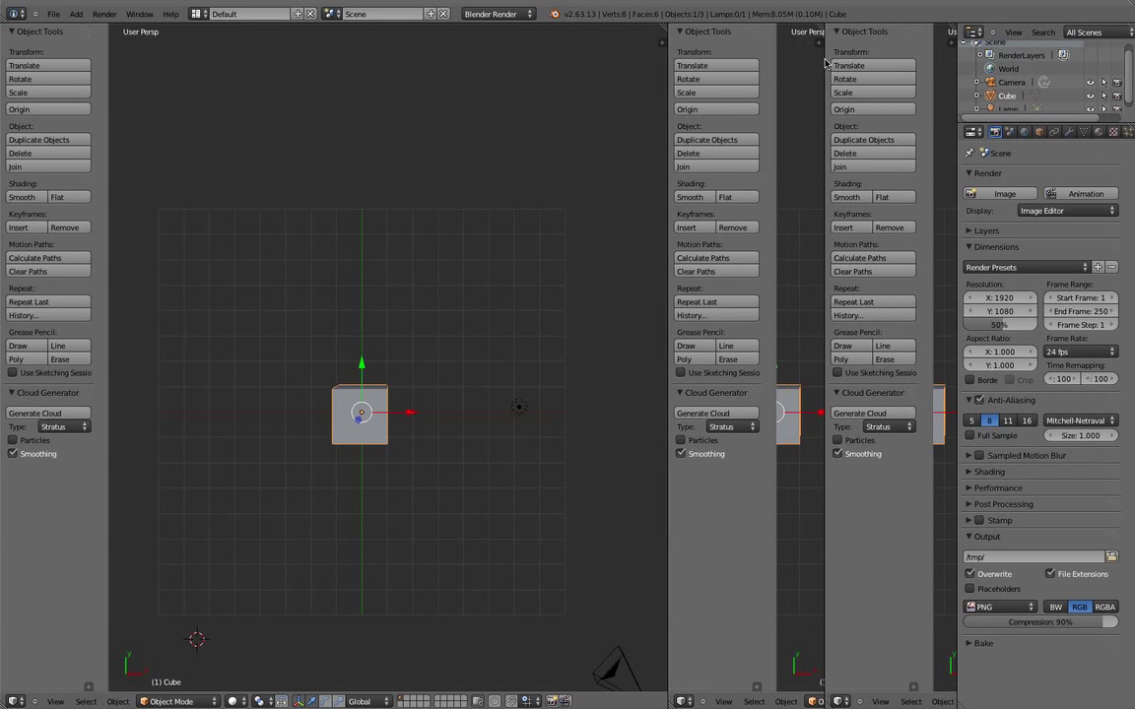
{"action": "left_click_drag", "start_coordinate": [953, 27], "coordinate": [902, 43]}
{"action": "mouse_move", "coordinate": [964, 33]}
{"action": "left_mouse_down"}
{"action": "mouse_move", "coordinate": [862, 45]}
{"action": "mouse_move", "coordinate": [944, 36]}
{"action": "left_mouse_up"}
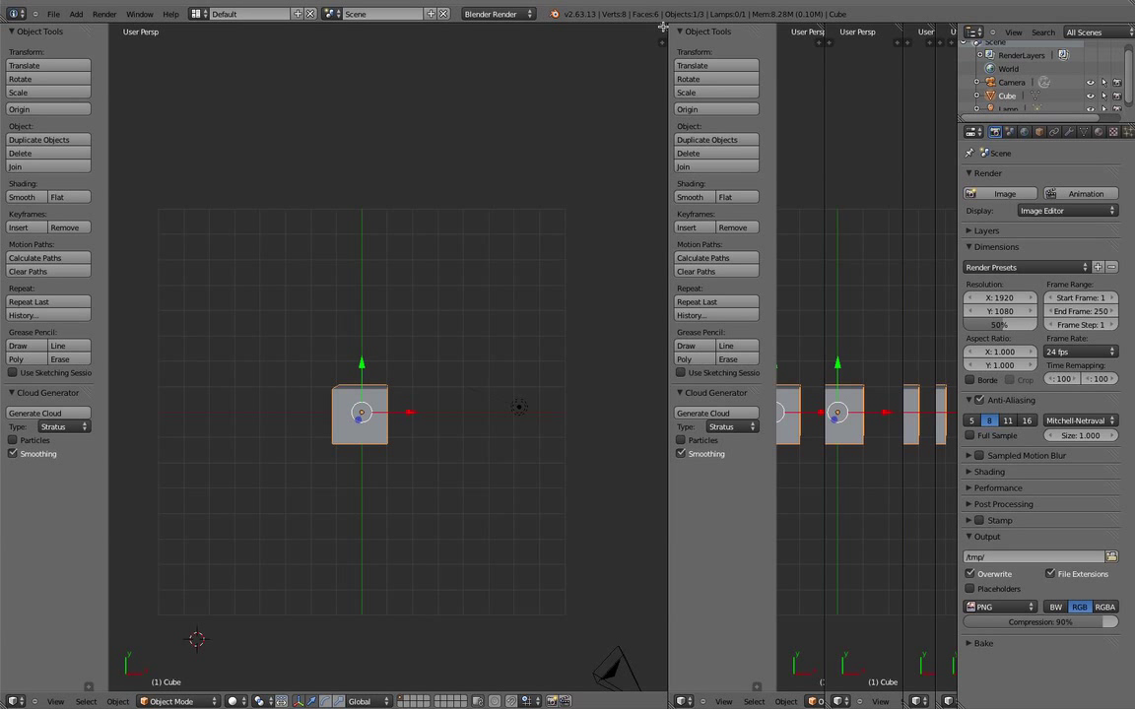
Join the extra 3D View areas one by one back into the main viewport
{"action": "left_click_drag", "start_coordinate": [662, 26], "coordinate": [817, 27]}
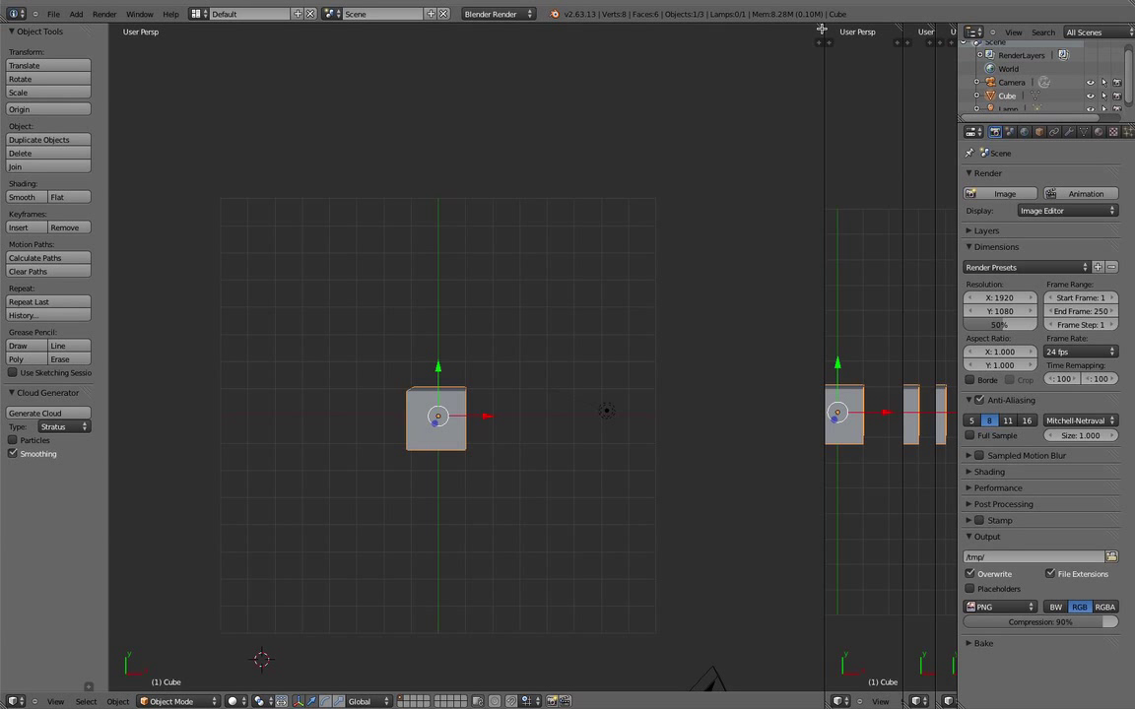
{"action": "left_click_drag", "start_coordinate": [821, 30], "coordinate": [900, 25]}
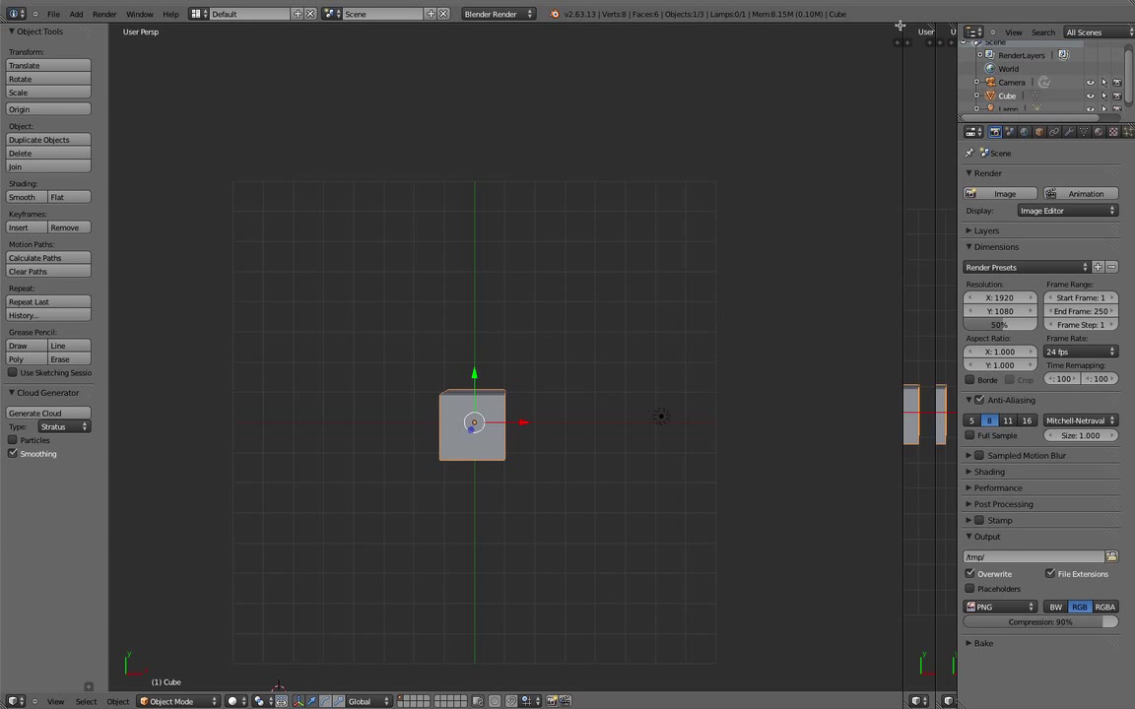
{"action": "left_click_drag", "start_coordinate": [902, 27], "coordinate": [940, 30]}
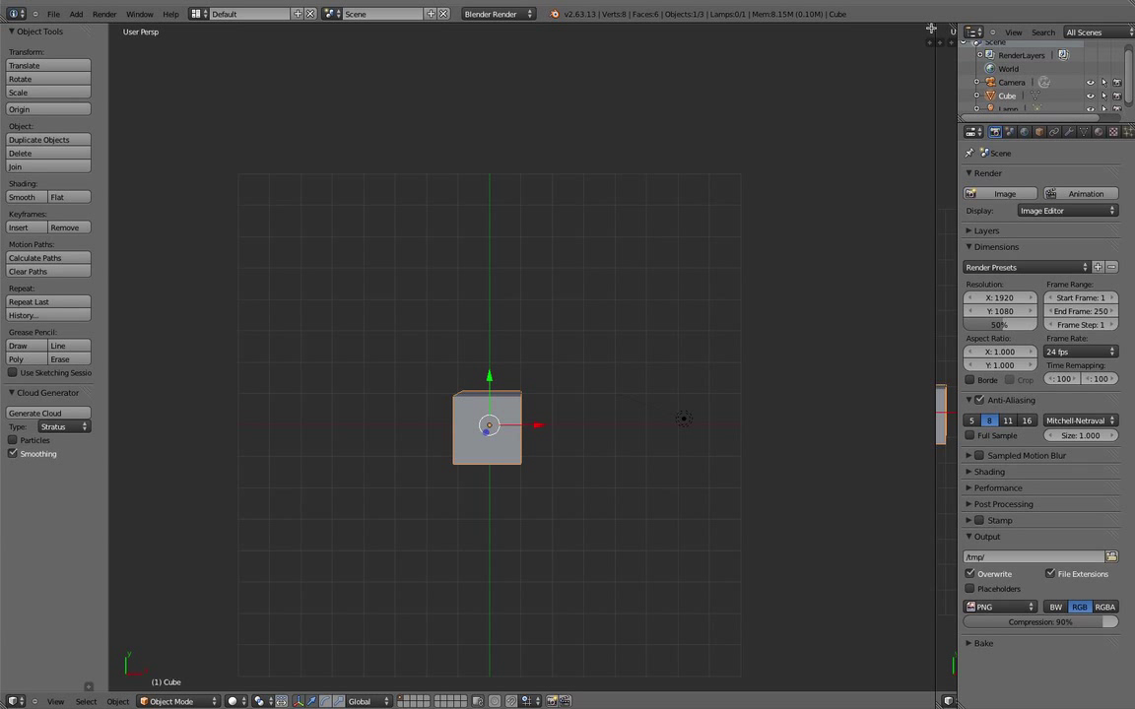
{"action": "left_click_drag", "start_coordinate": [935, 32], "coordinate": [950, 32]}
Set the 3D viewport to the front view with orthographic projection
{"action": "scroll", "coordinate": [479, 441], "scroll_direction": "up", "scroll_amount": 2}
{"action": "scroll", "coordinate": [480, 442], "scroll_direction": "down", "scroll_amount": 4}
{"action": "middle_click_drag", "start_coordinate": [470, 455], "coordinate": [478, 397], "text": "shift"}
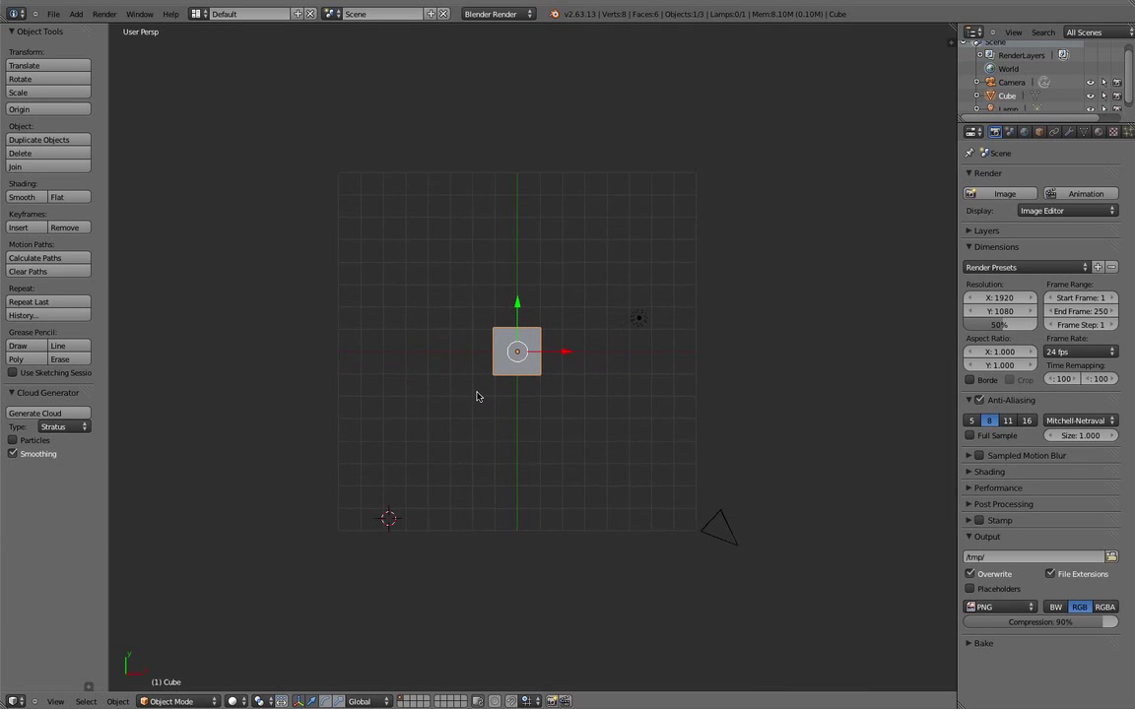
{"action": "scroll", "coordinate": [477, 396], "scroll_direction": "up", "scroll_amount": 4}
{"action": "key", "text": "KP_1"}
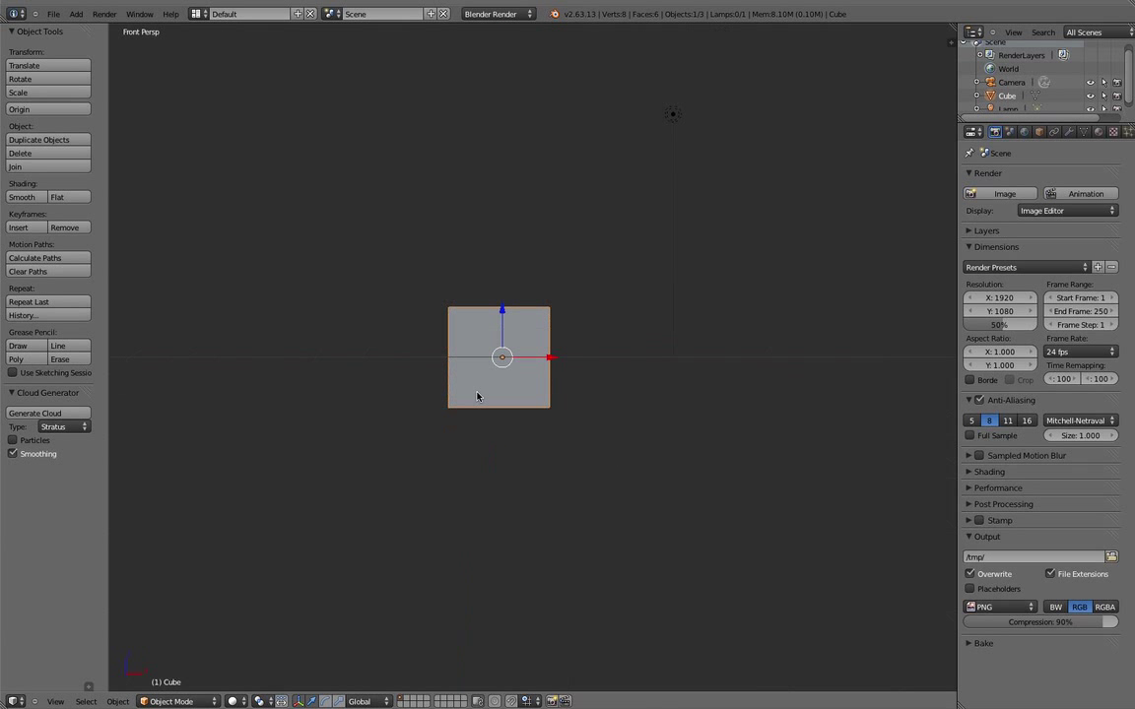
{"action": "key", "text": "KP_5"}
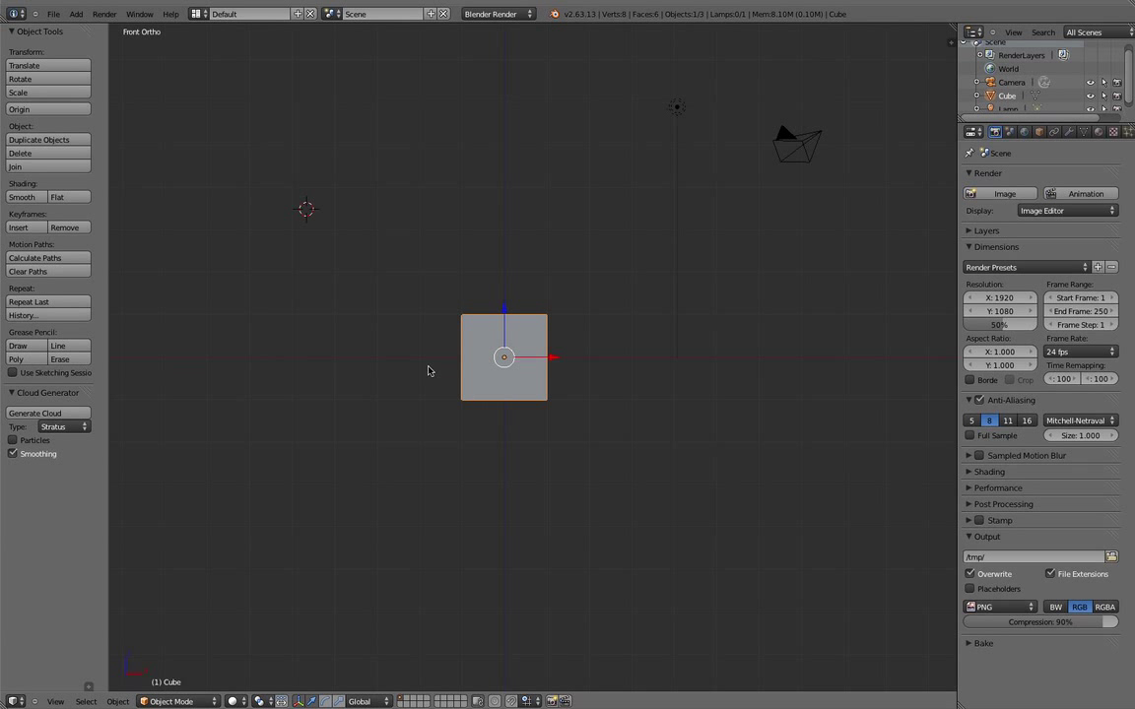
{"action": "scroll", "coordinate": [463, 373], "scroll_direction": "up", "scroll_amount": 3}
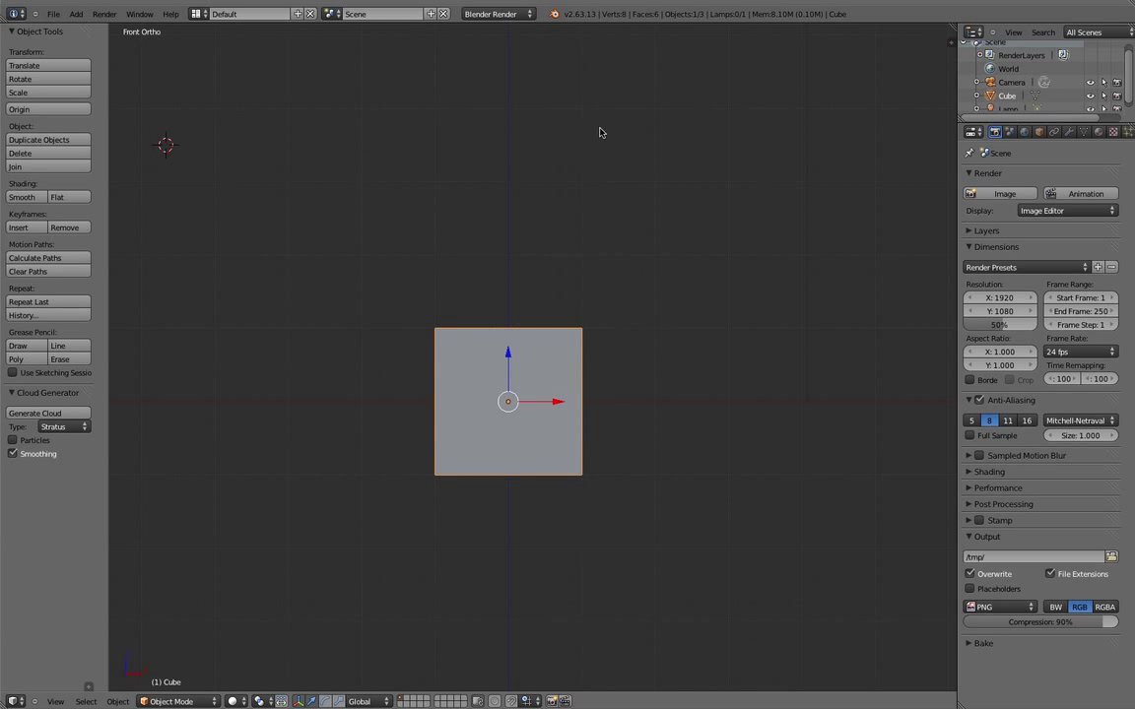
Switch the render engine to Cycles Render
{"action": "left_click", "coordinate": [492, 14]}
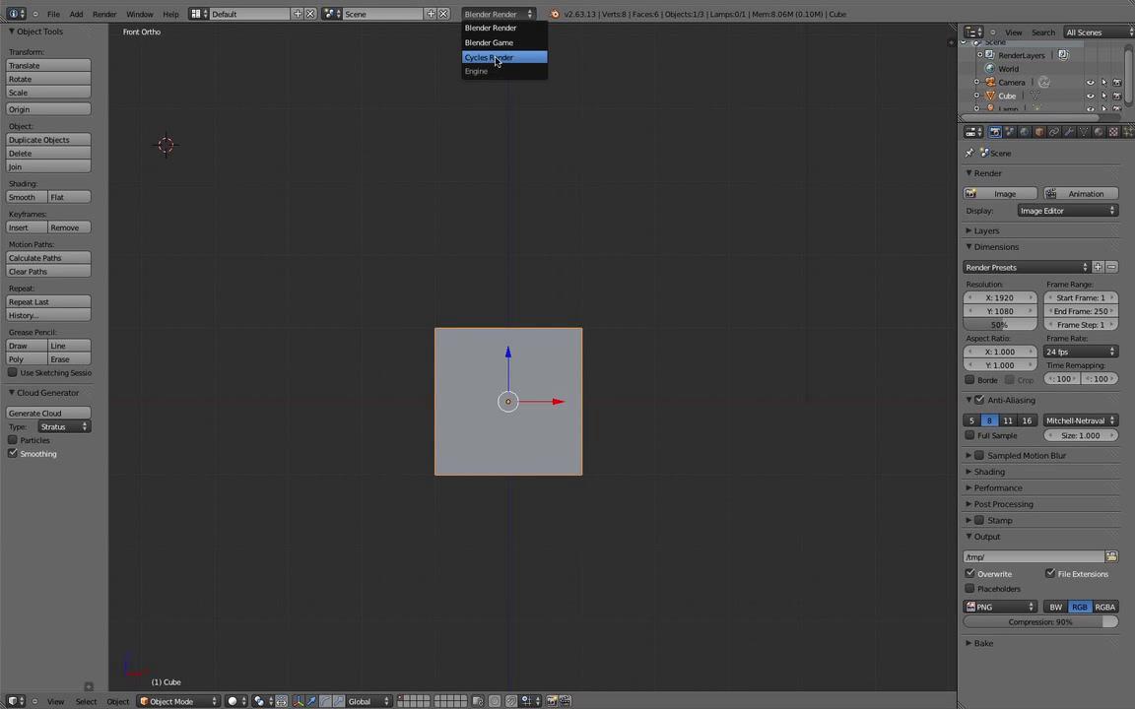
{"action": "left_click", "coordinate": [497, 61]}
{"action": "scroll", "coordinate": [486, 252], "scroll_direction": "down", "scroll_amount": 1}
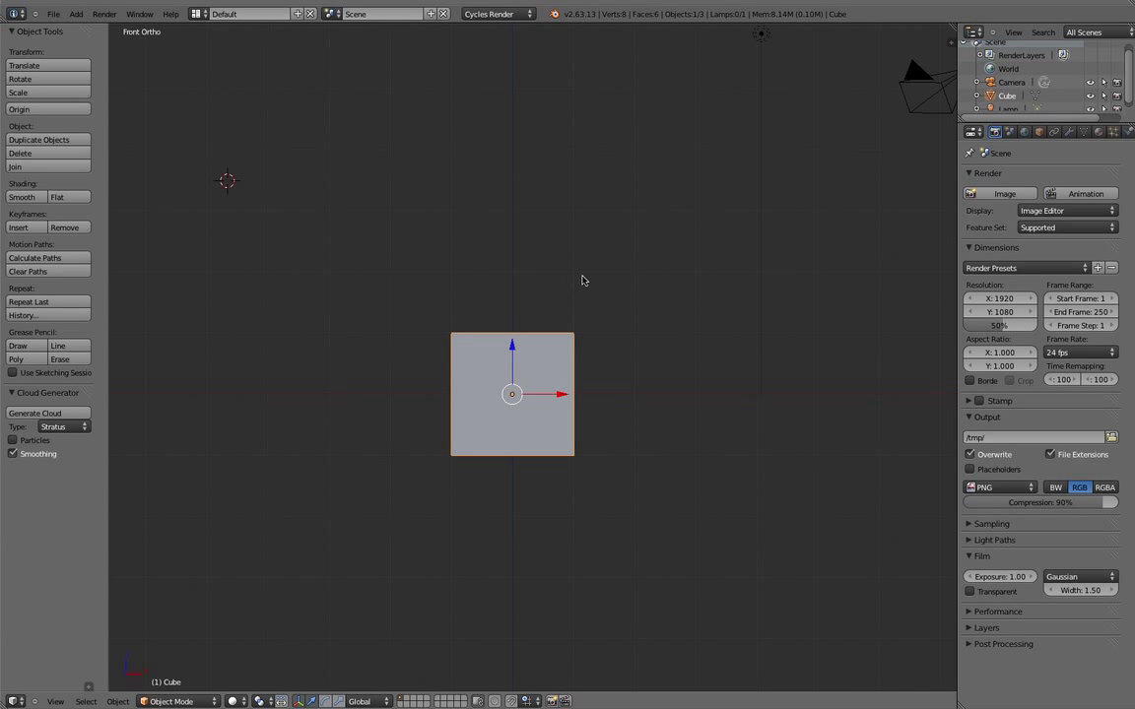
{"action": "scroll", "coordinate": [540, 293], "scroll_direction": "up", "scroll_amount": 2}
{"action": "scroll", "coordinate": [539, 294], "scroll_direction": "down", "scroll_amount": 3}
{"action": "scroll", "coordinate": [541, 292], "scroll_direction": "up", "scroll_amount": 2}
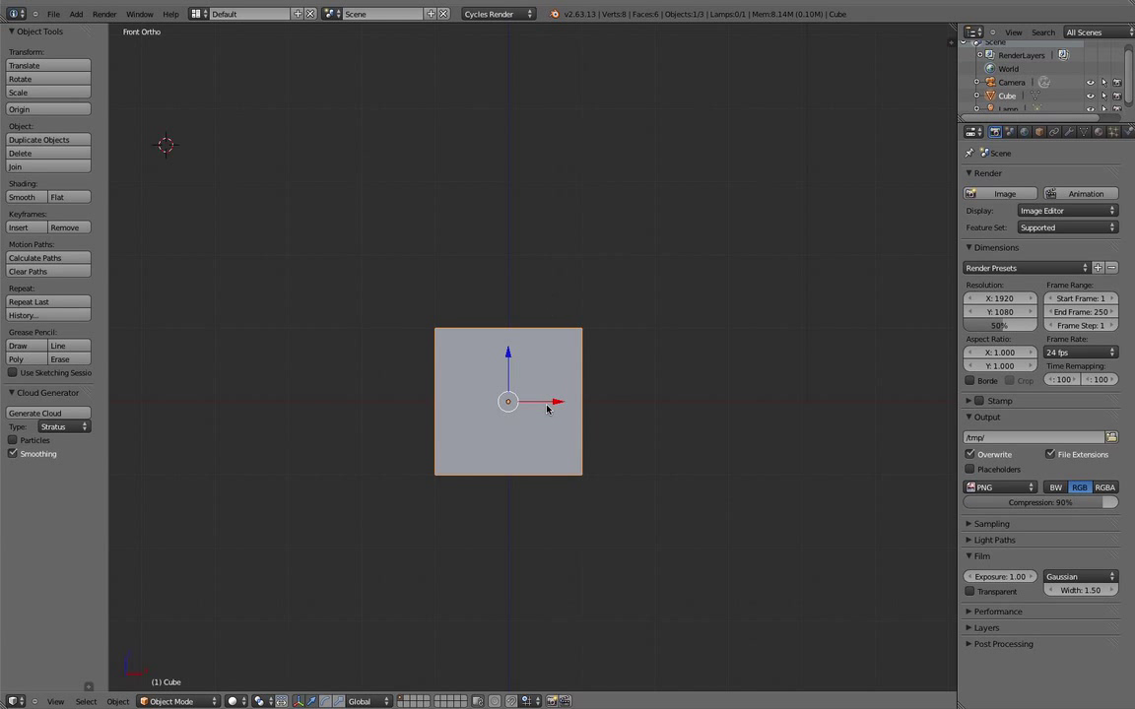
Show the 3D viewport as a Quad View
{"action": "scroll", "coordinate": [550, 387], "scroll_direction": "up", "scroll_amount": 2}
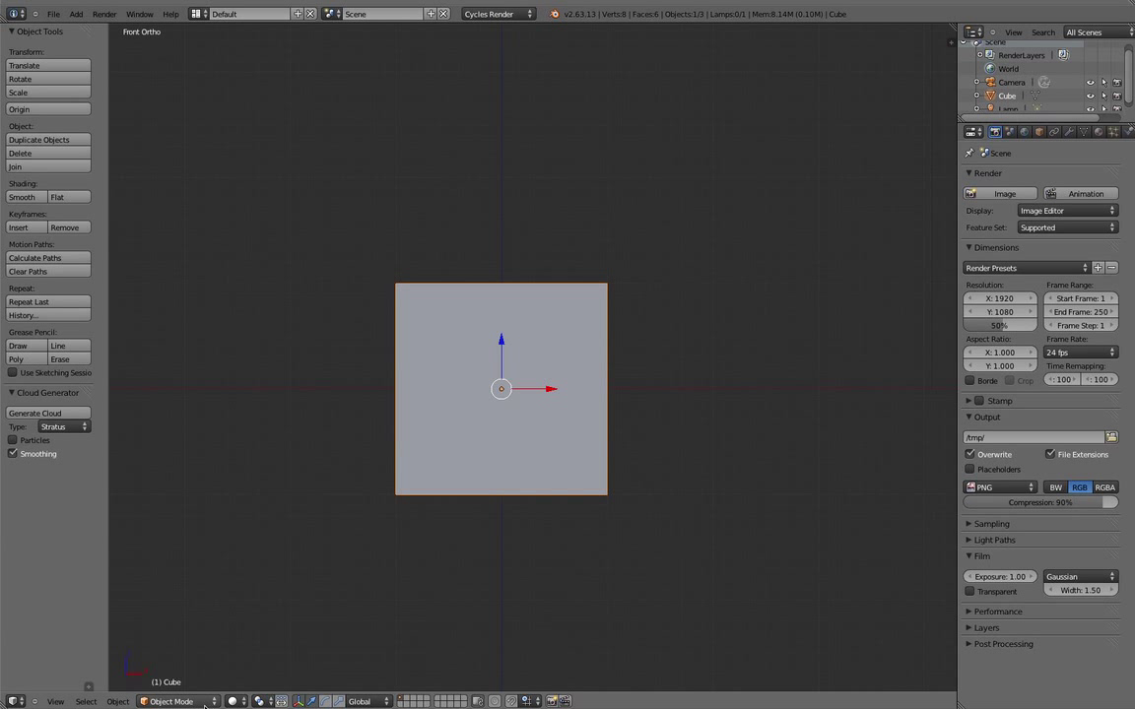
{"action": "left_click", "coordinate": [56, 702]}
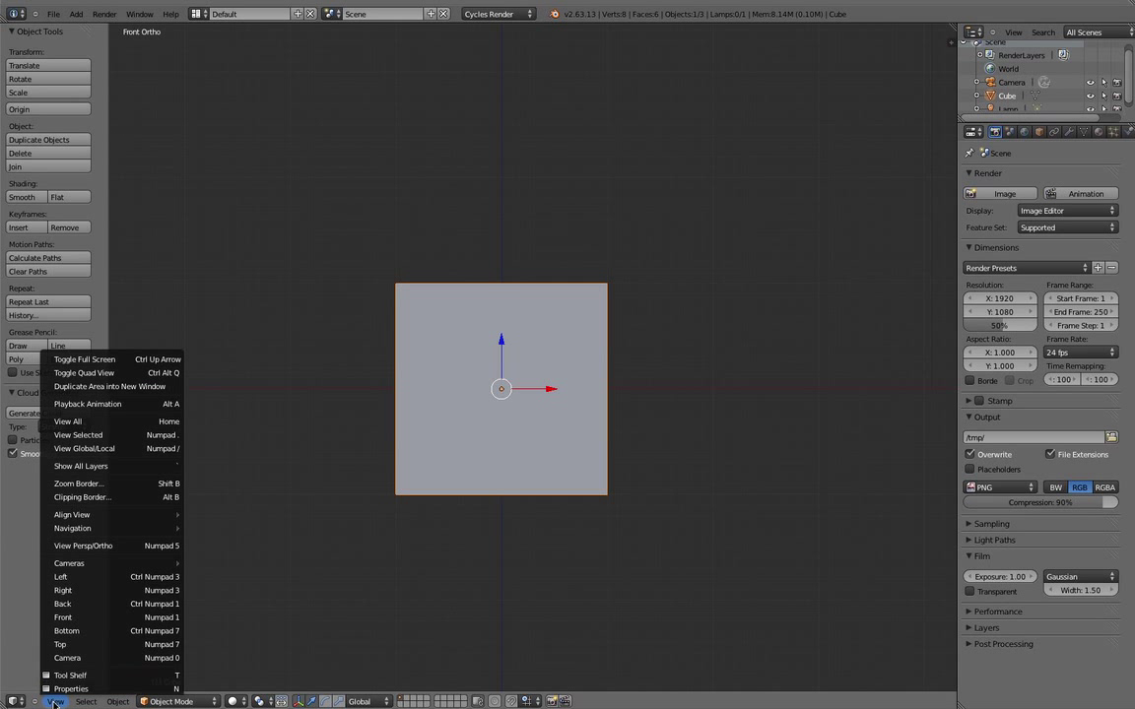
{"action": "left_click", "coordinate": [158, 378]}
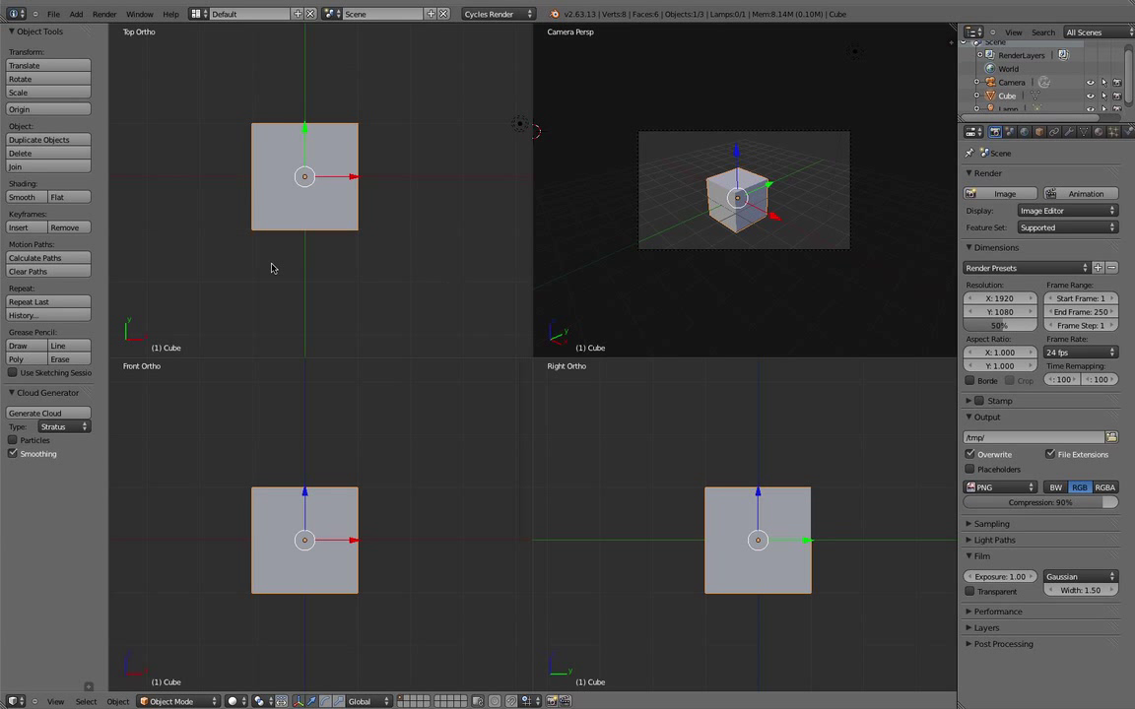
Examine the cube in the quad view's camera, top and right views at different zoom levels
{"action": "scroll", "coordinate": [782, 201], "scroll_direction": "up", "scroll_amount": 3}
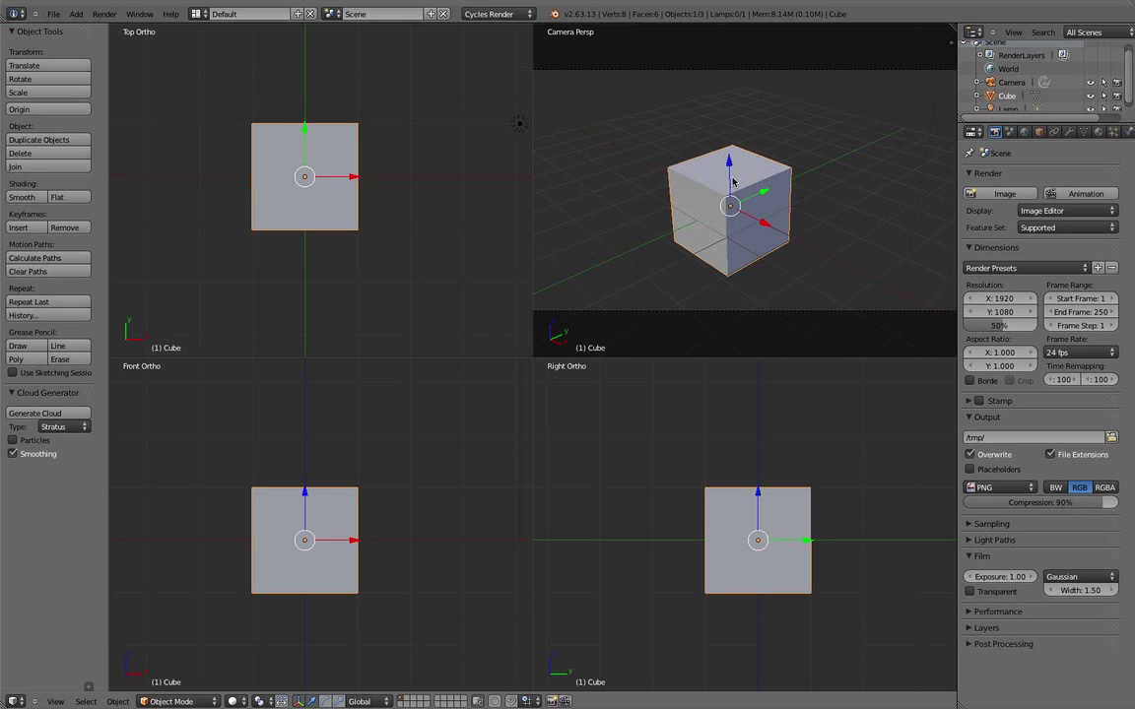
{"action": "scroll", "coordinate": [717, 204], "scroll_direction": "down", "scroll_amount": 1}
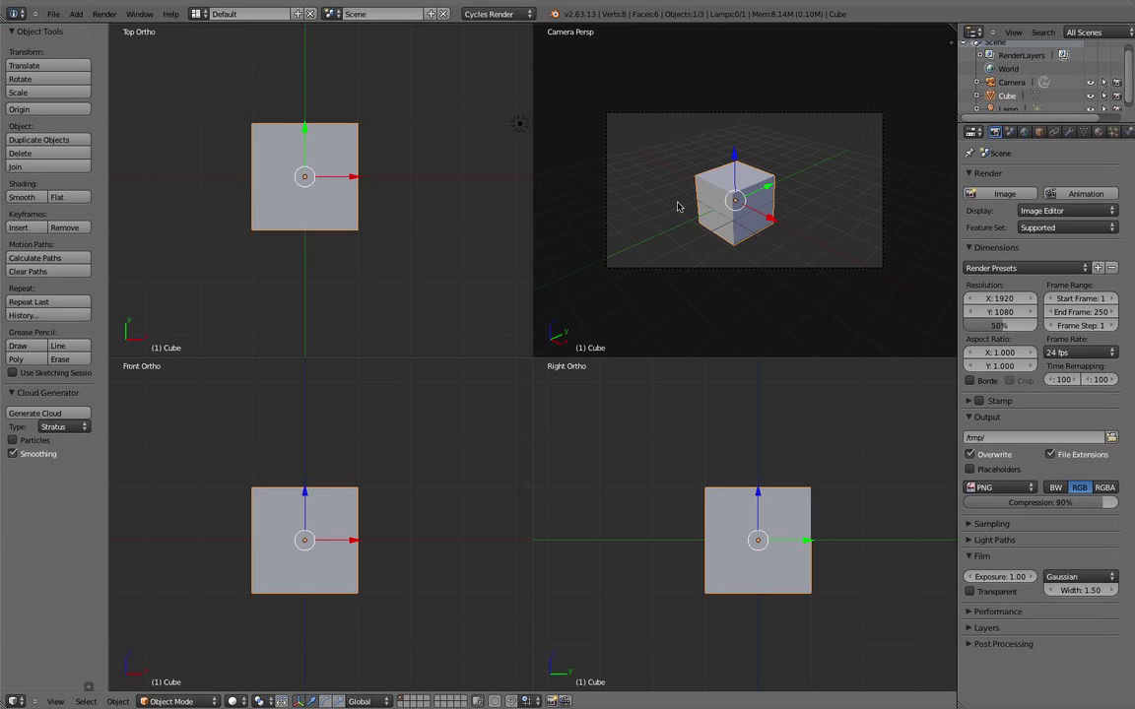
{"action": "middle_click_drag", "start_coordinate": [343, 159], "coordinate": [308, 137], "text": "ctrl"}
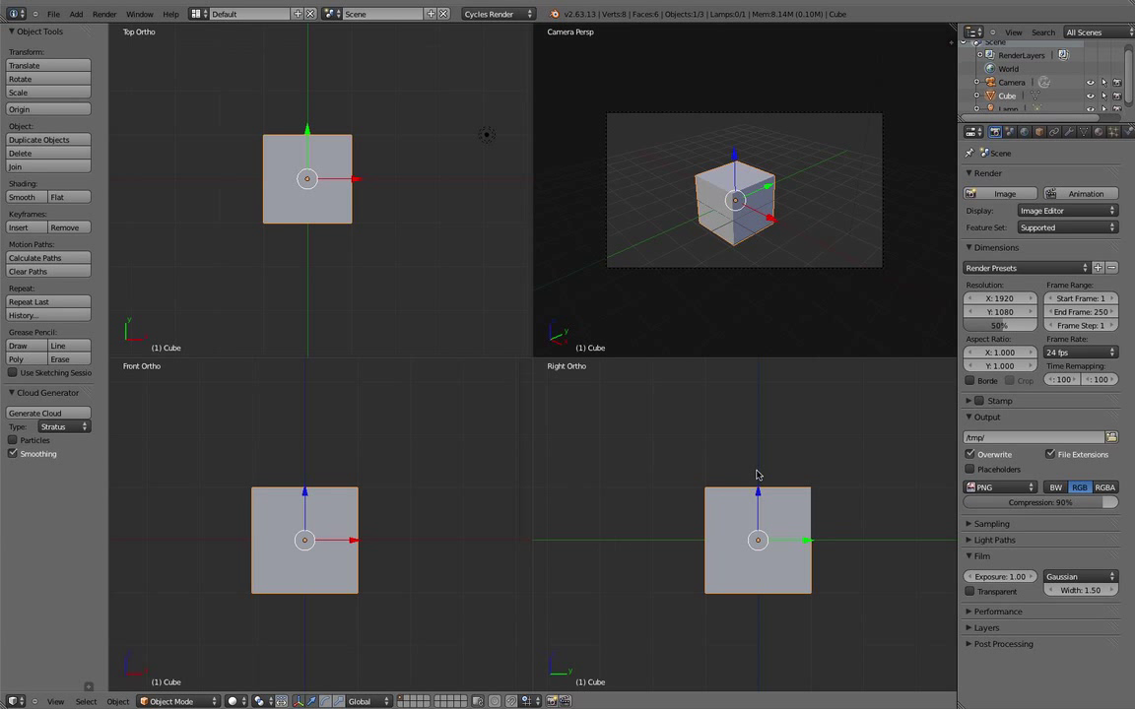
{"action": "scroll", "coordinate": [732, 187], "scroll_direction": "down", "scroll_amount": 2}
{"action": "scroll", "coordinate": [724, 180], "scroll_direction": "up", "scroll_amount": 4}
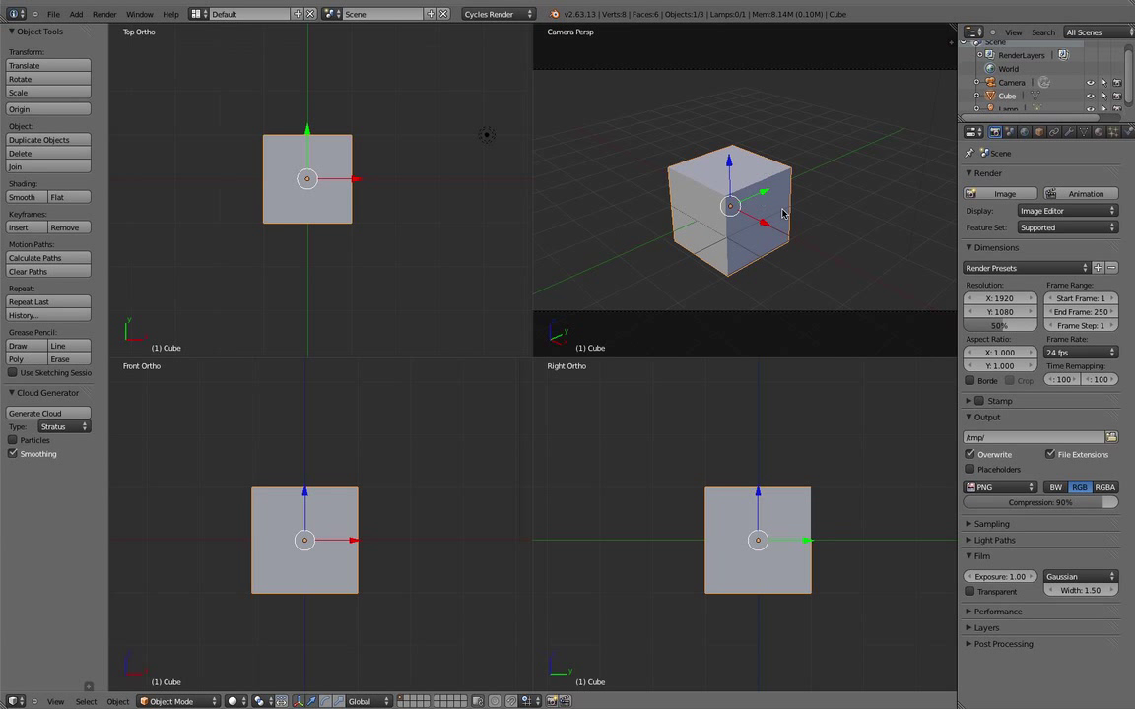
{"action": "scroll", "coordinate": [783, 212], "scroll_direction": "down", "scroll_amount": 2}
{"action": "scroll", "coordinate": [782, 208], "scroll_direction": "up", "scroll_amount": 1}
{"action": "scroll", "coordinate": [783, 208], "scroll_direction": "down", "scroll_amount": 2}
{"action": "scroll", "coordinate": [782, 207], "scroll_direction": "up", "scroll_amount": 2}
{"action": "scroll", "coordinate": [783, 206], "scroll_direction": "down", "scroll_amount": 1}
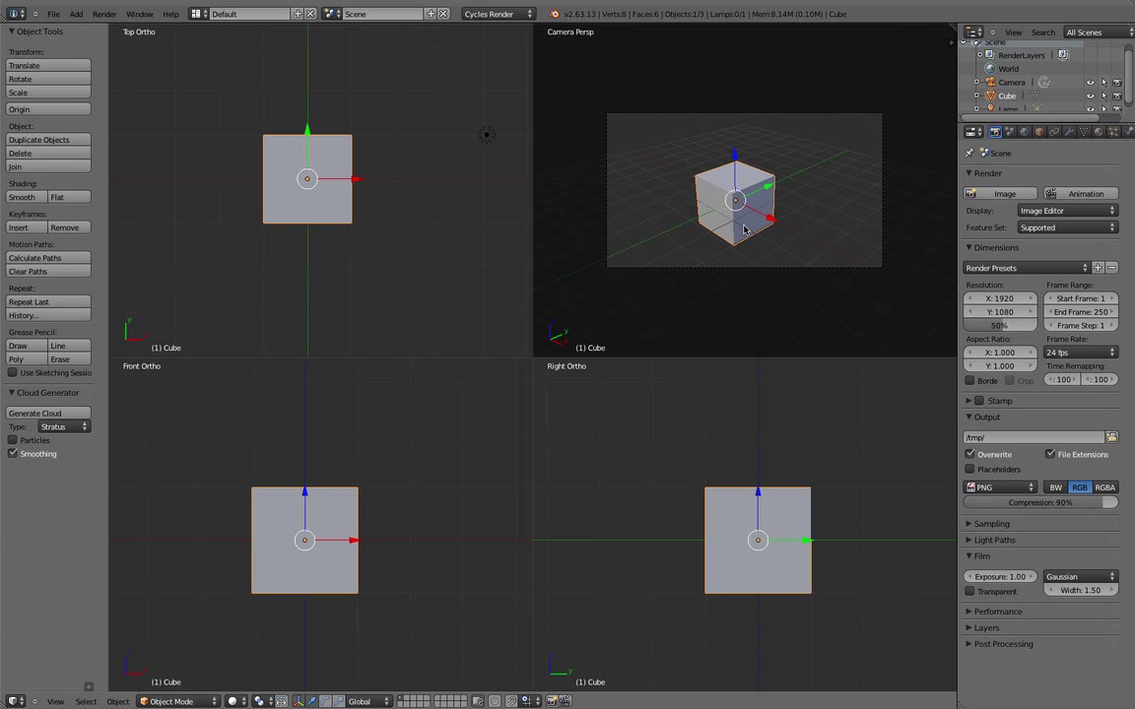
Select the camera in the top view and move it to about X 0.3, Y -9.3, near the green Y axis
{"action": "scroll", "coordinate": [300, 282], "scroll_direction": "down", "scroll_amount": 5}
{"action": "middle_click_drag", "start_coordinate": [352, 282], "coordinate": [302, 238], "text": "shift"}
{"action": "right_click", "coordinate": [388, 258]}
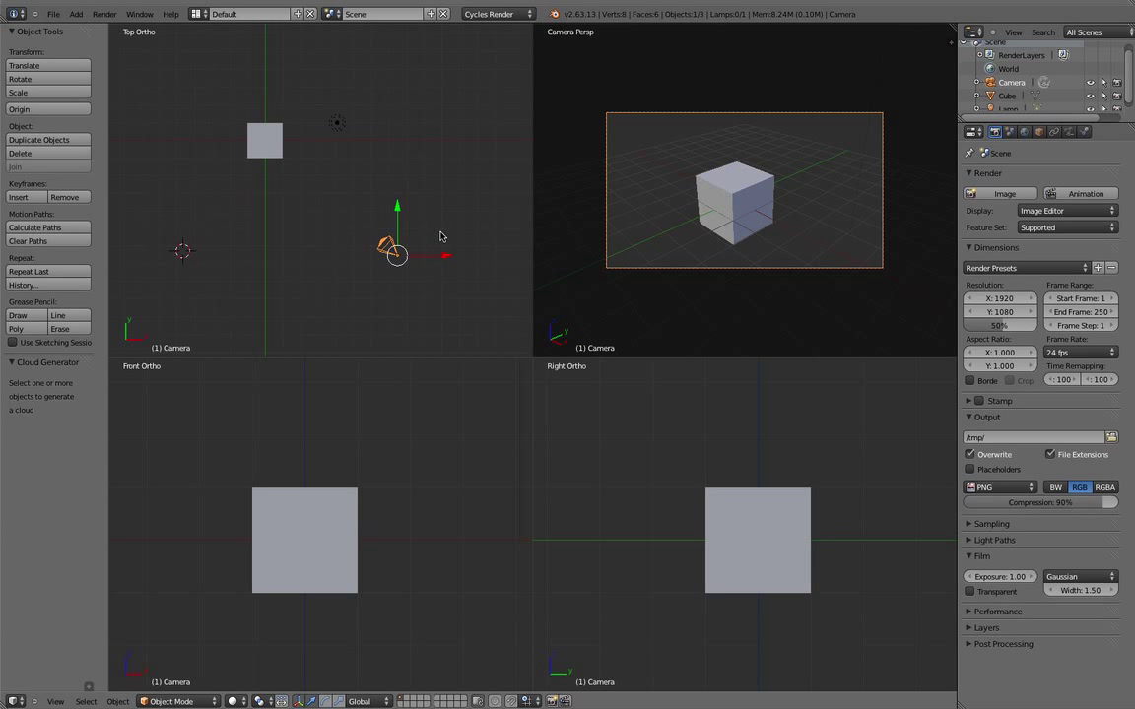
{"action": "key", "text": "g"}
{"action": "left_click", "coordinate": [340, 282]}
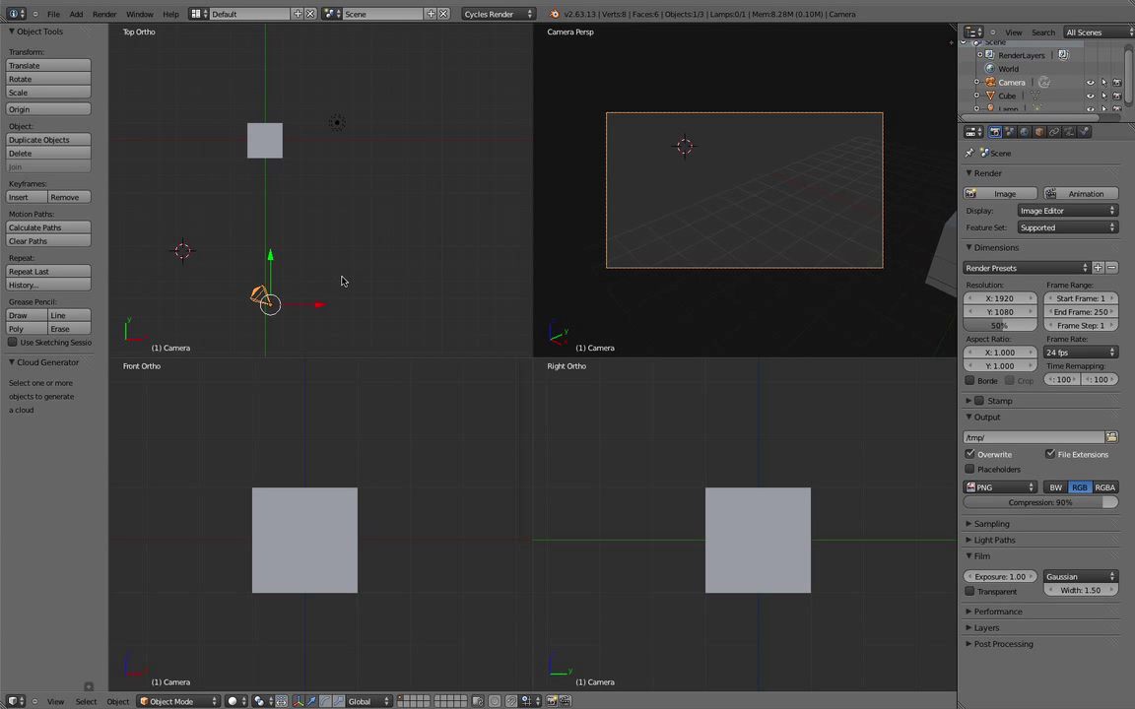
Search all addon categories in the user preferences for "scr", enable 3D View: Screencast Keys and close the preferences
{"action": "left_click", "coordinate": [52, 14]}
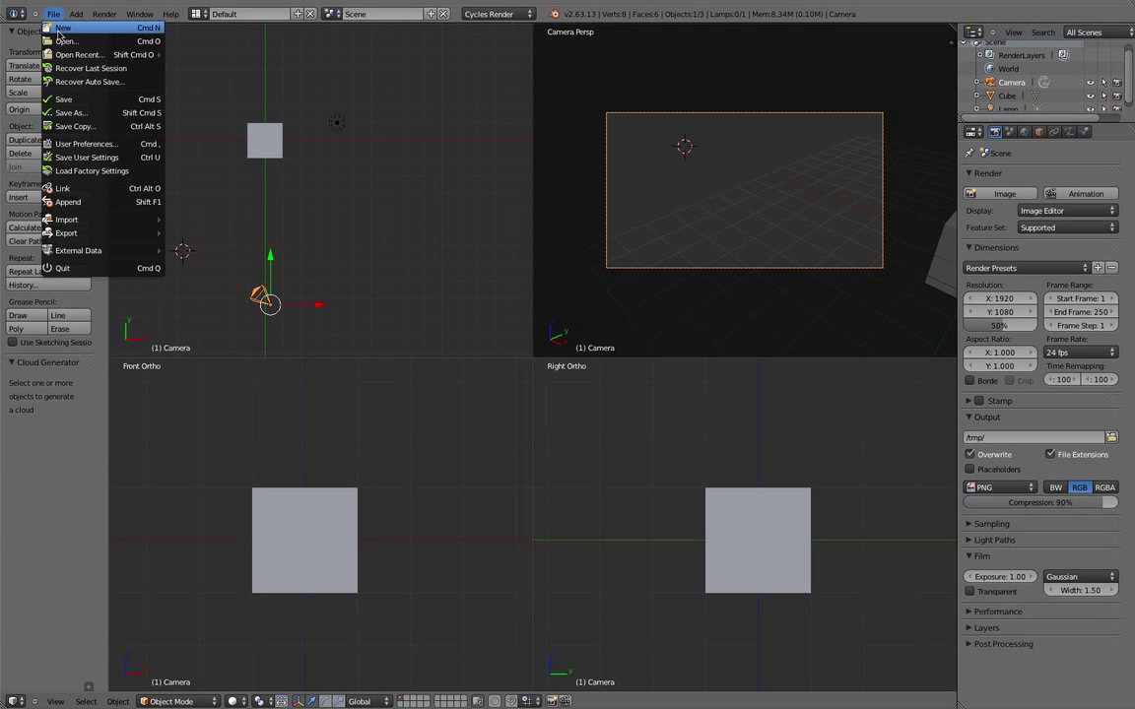
{"action": "left_click", "coordinate": [87, 144]}
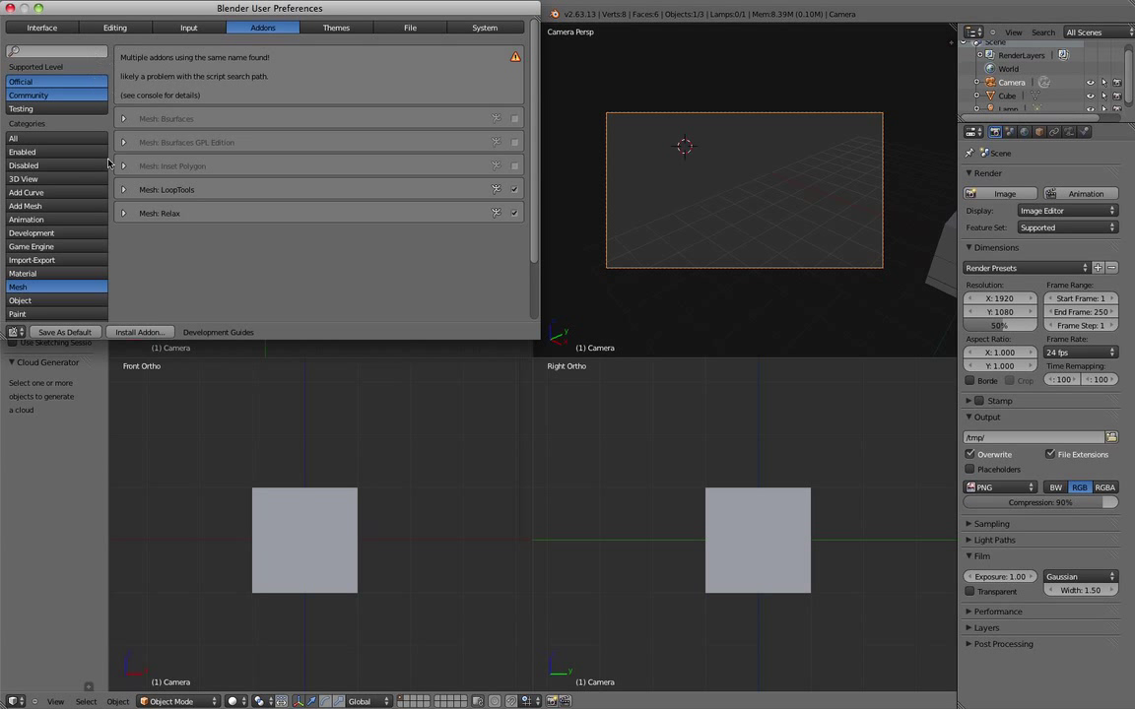
{"action": "left_click", "coordinate": [39, 138]}
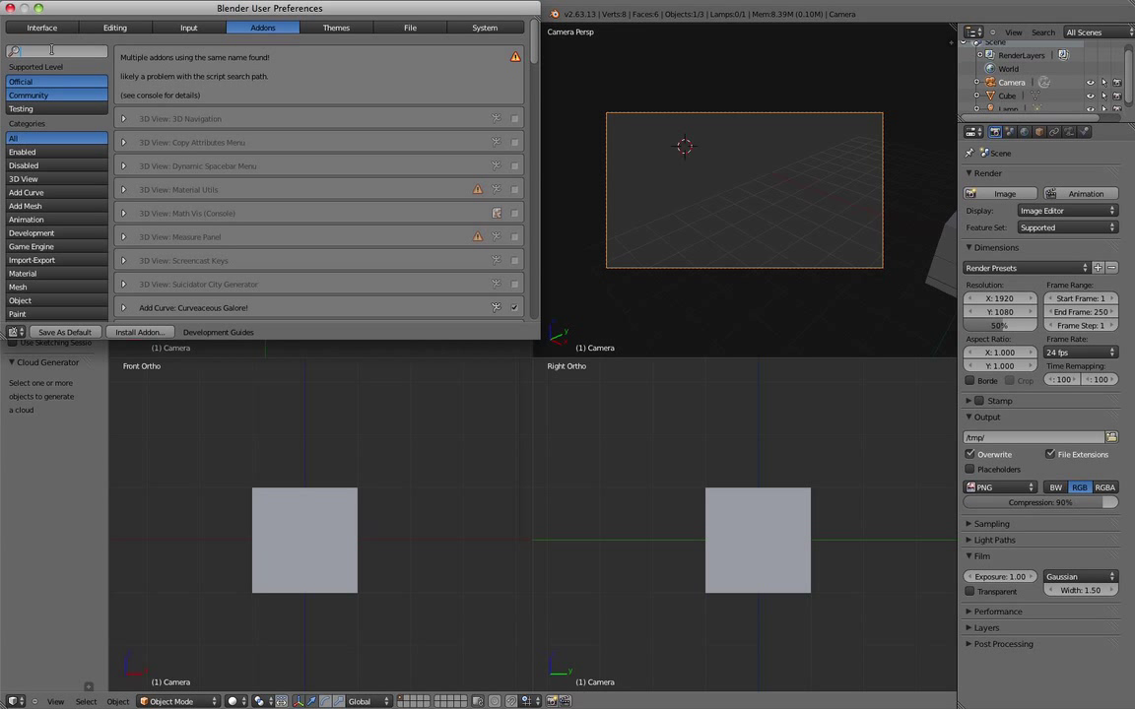
{"action": "type", "text": "sc"}
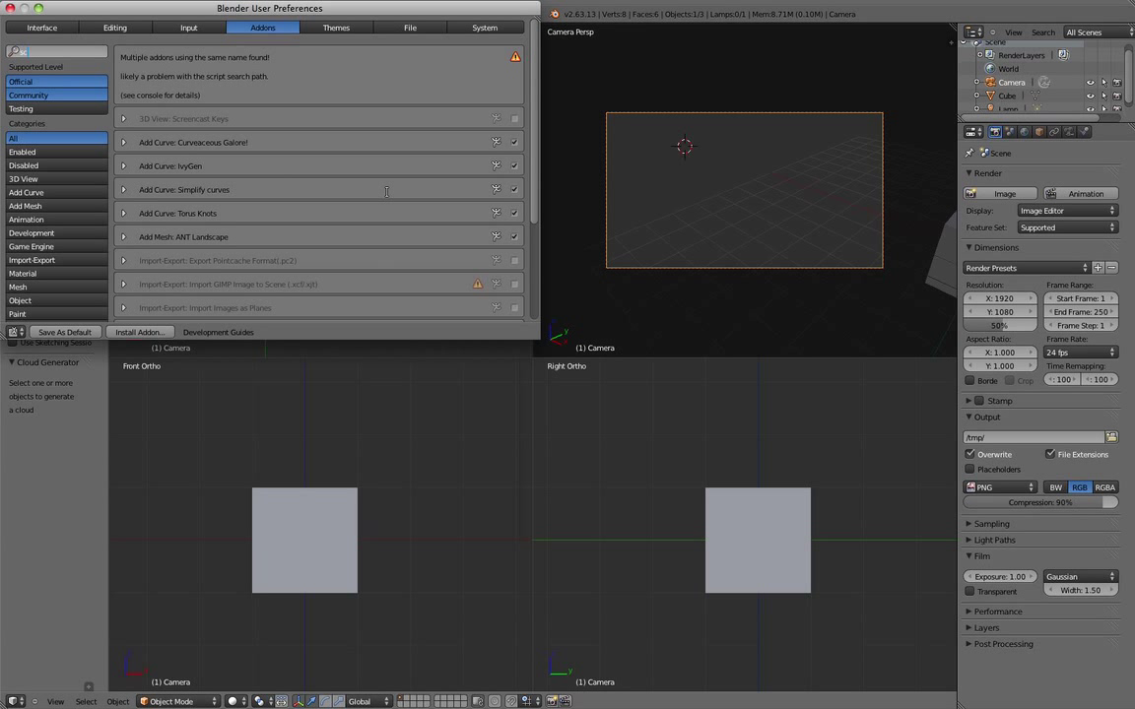
{"action": "type", "text": "r"}
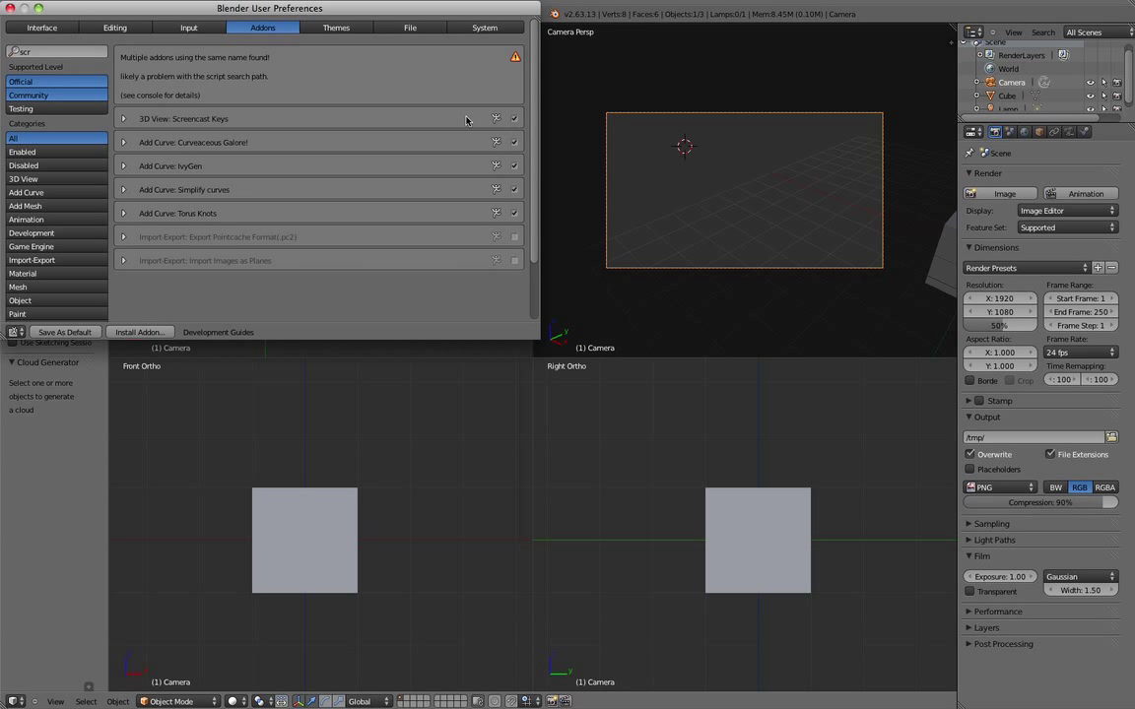
{"action": "left_click", "coordinate": [10, 8]}
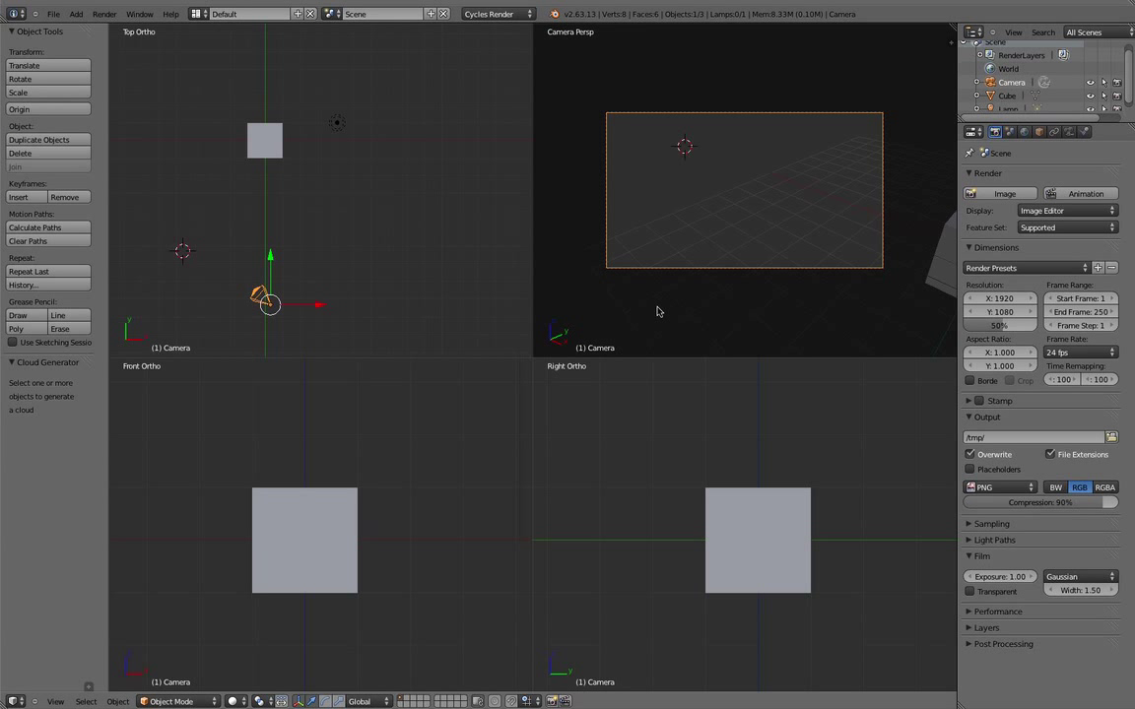
Show the 3D View's properties region and start the Screencast Keys display
{"action": "key", "text": "n"}
{"action": "scroll", "coordinate": [825, 463], "scroll_direction": "down", "scroll_amount": 5}
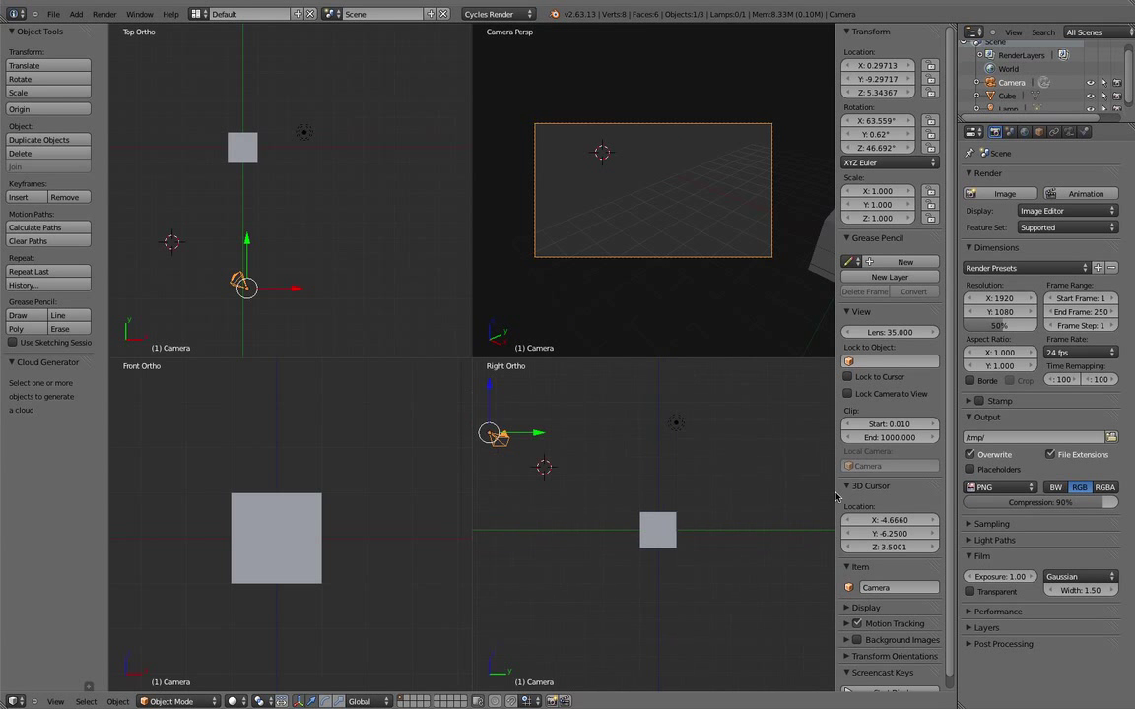
{"action": "scroll", "coordinate": [842, 640], "scroll_direction": "down", "scroll_amount": 1}
{"action": "left_click", "coordinate": [891, 680]}
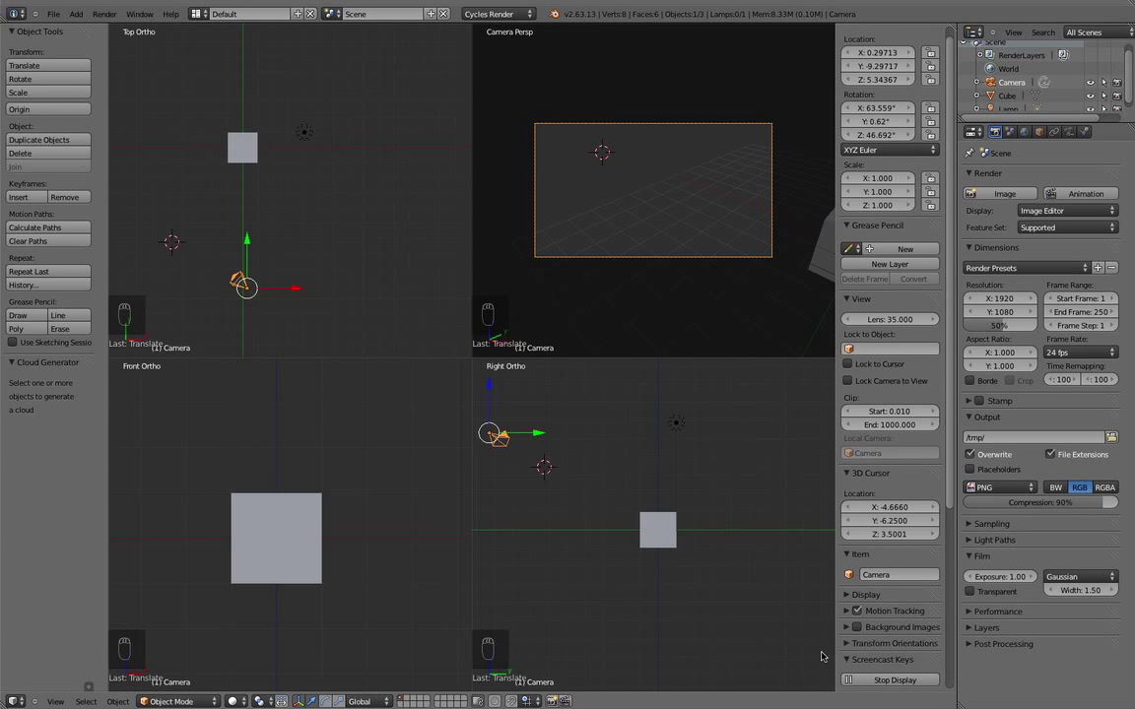
Hide the properties region and, in the top view, centre the camera on the green Y axis, rotated to face the cube
{"action": "key", "text": "n"}
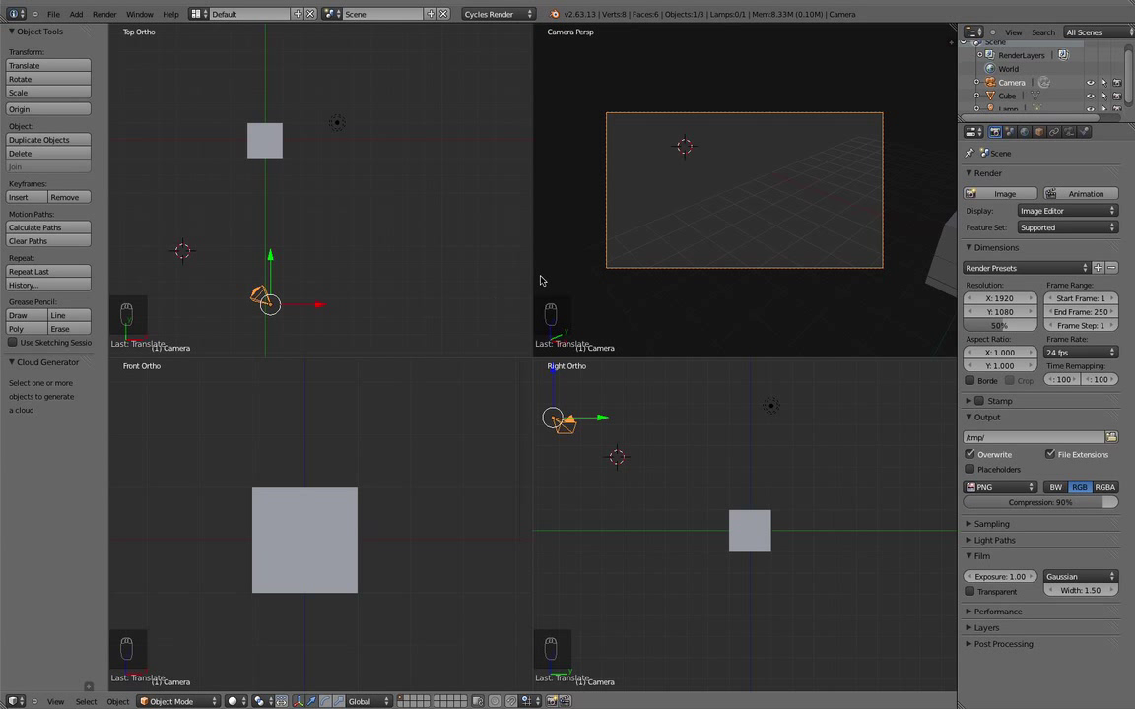
{"action": "middle_click_drag", "start_coordinate": [317, 237], "coordinate": [306, 249], "text": "shift"}
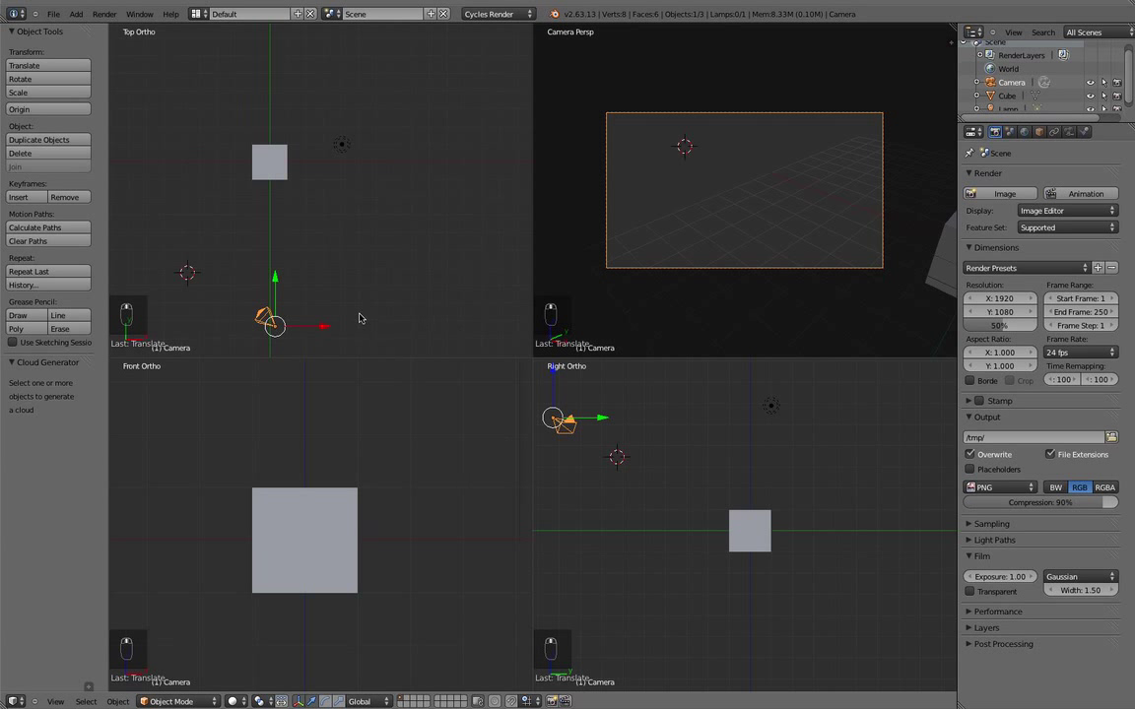
{"action": "key", "text": "g"}
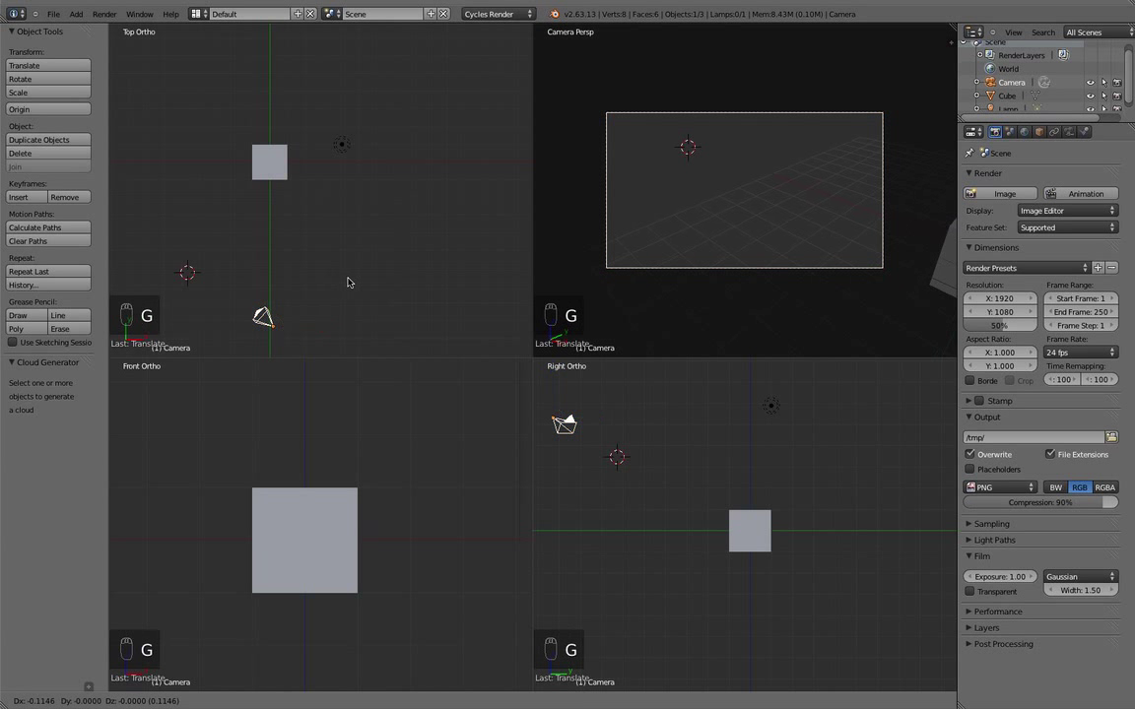
{"action": "left_click", "coordinate": [343, 293]}
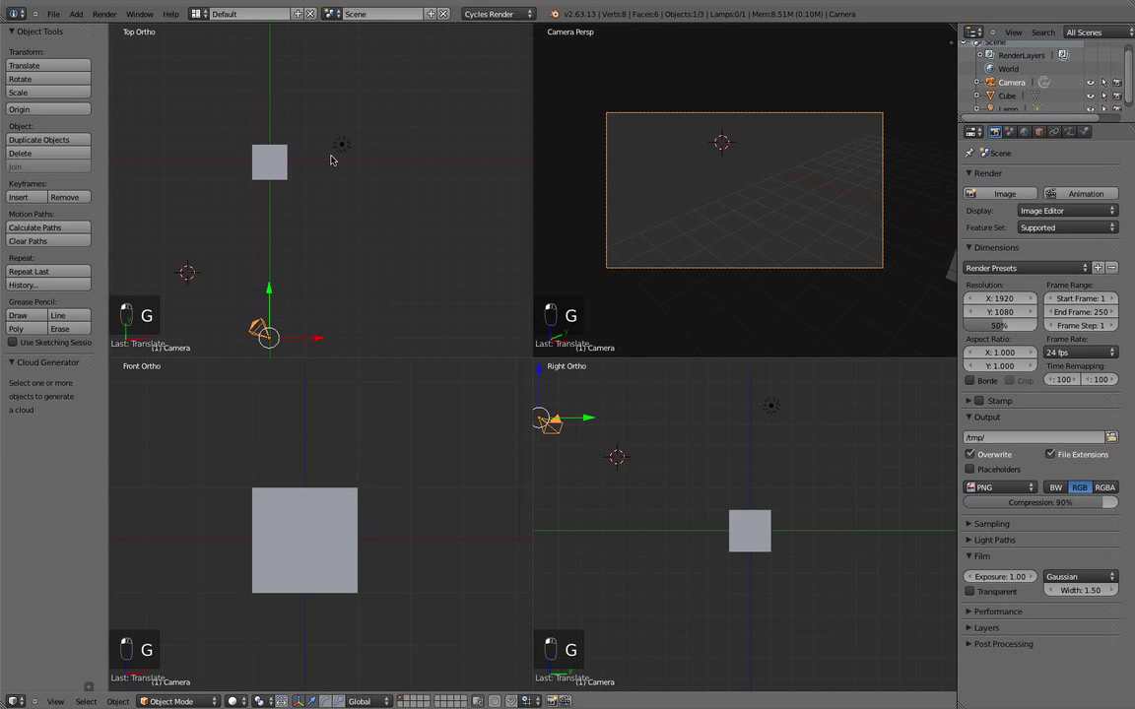
{"action": "key", "text": "r"}
{"action": "left_click", "coordinate": [551, 220]}
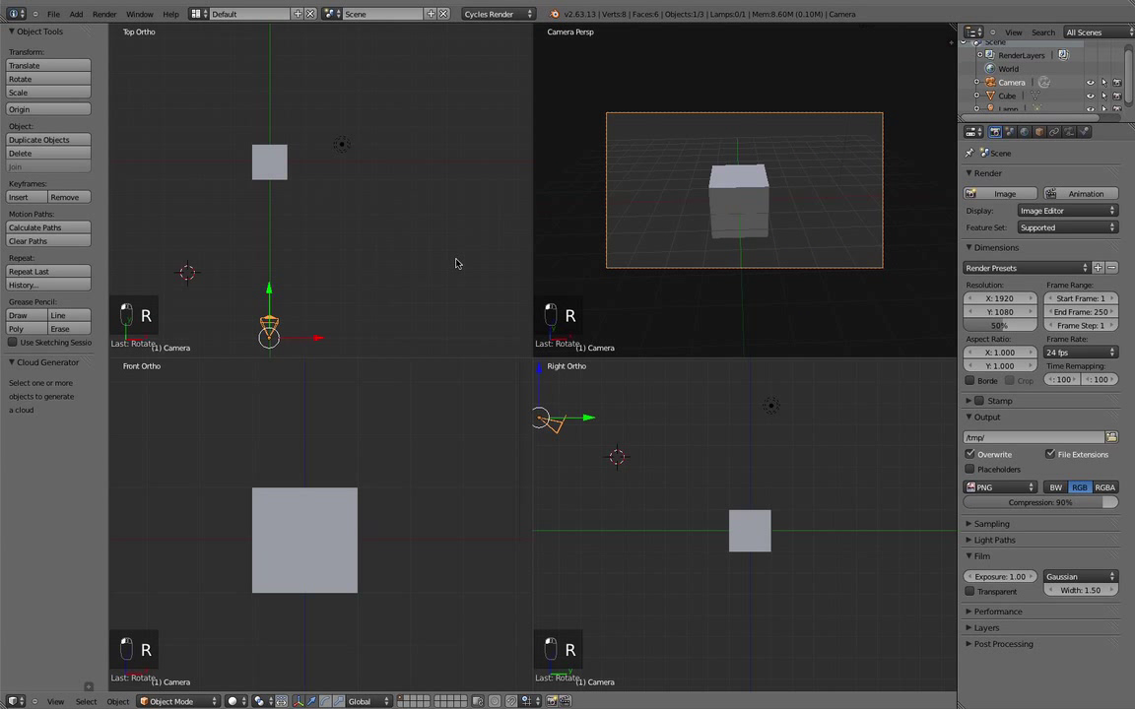
In the right view, lower the camera to just above the green Y axis and rotate it to look level at the cube
{"action": "scroll", "coordinate": [634, 527], "scroll_direction": "down", "scroll_amount": 6}
{"action": "scroll", "coordinate": [636, 522], "scroll_direction": "up", "scroll_amount": 4}
{"action": "middle_click_drag", "start_coordinate": [639, 531], "coordinate": [686, 490], "text": "shift"}
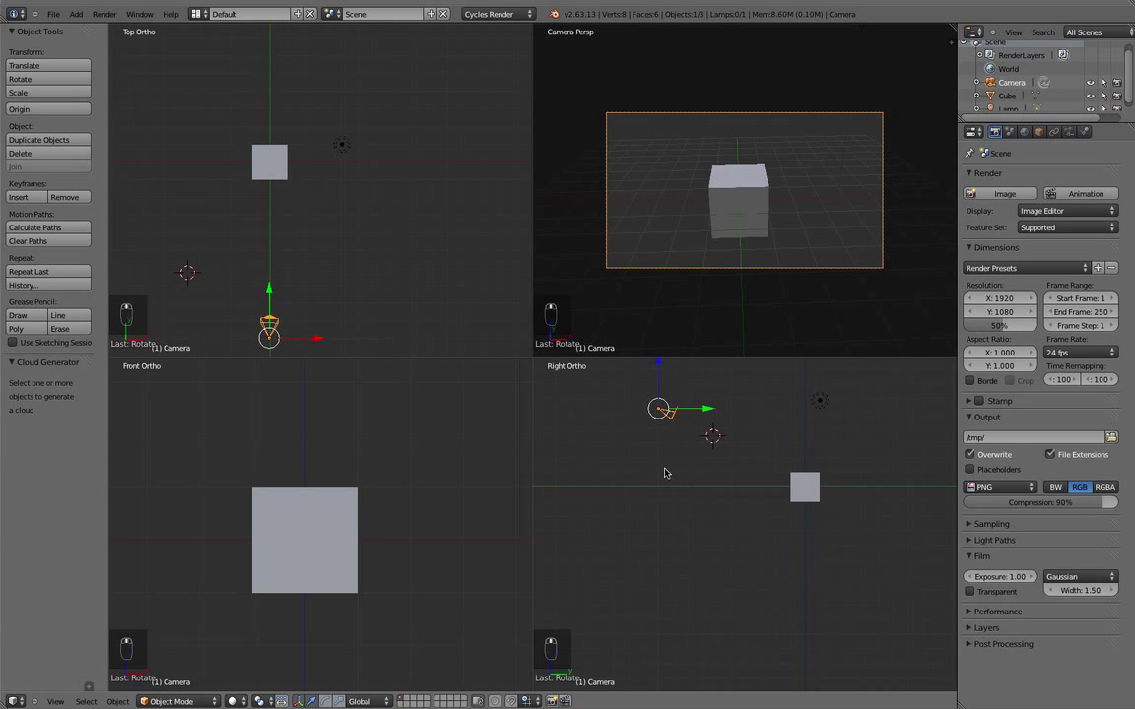
{"action": "key", "text": "g"}
{"action": "left_click", "coordinate": [653, 514]}
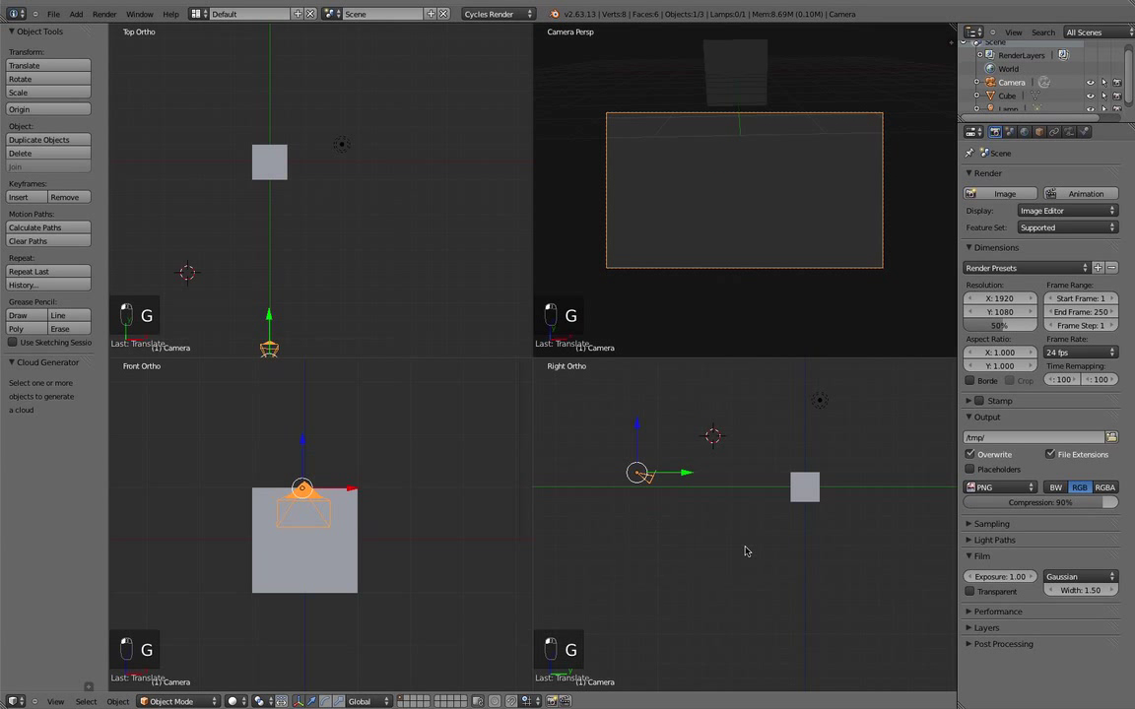
{"action": "key", "text": "r"}
{"action": "left_click", "coordinate": [714, 547]}
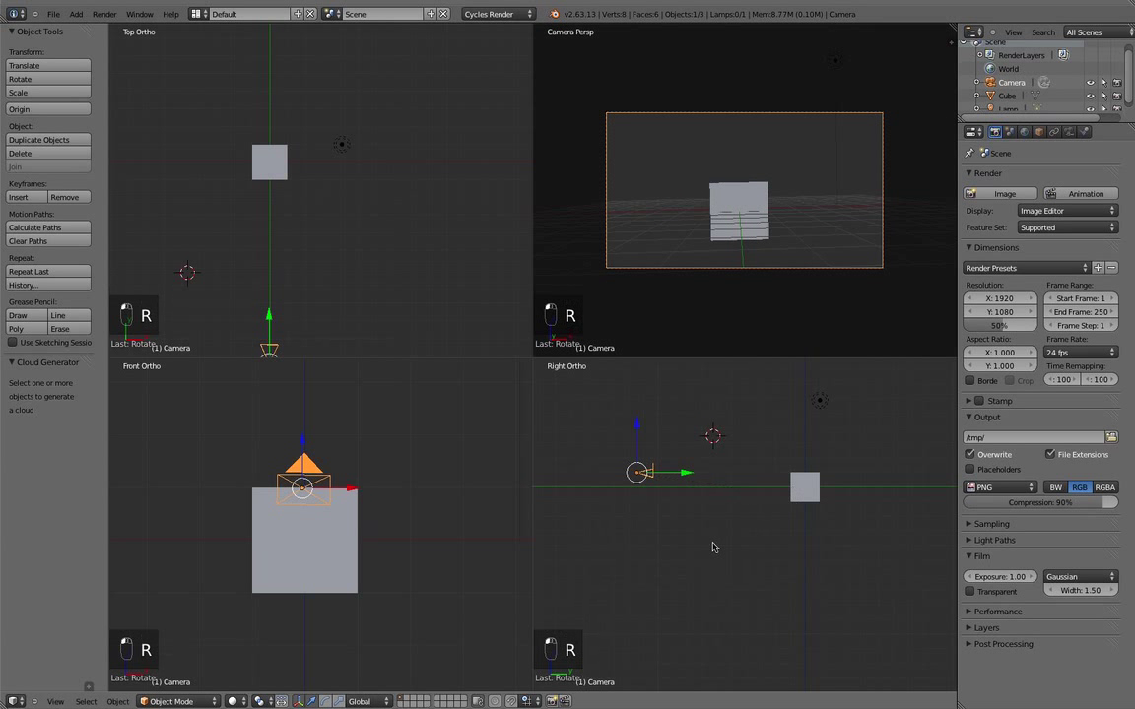
{"action": "key", "text": "g"}
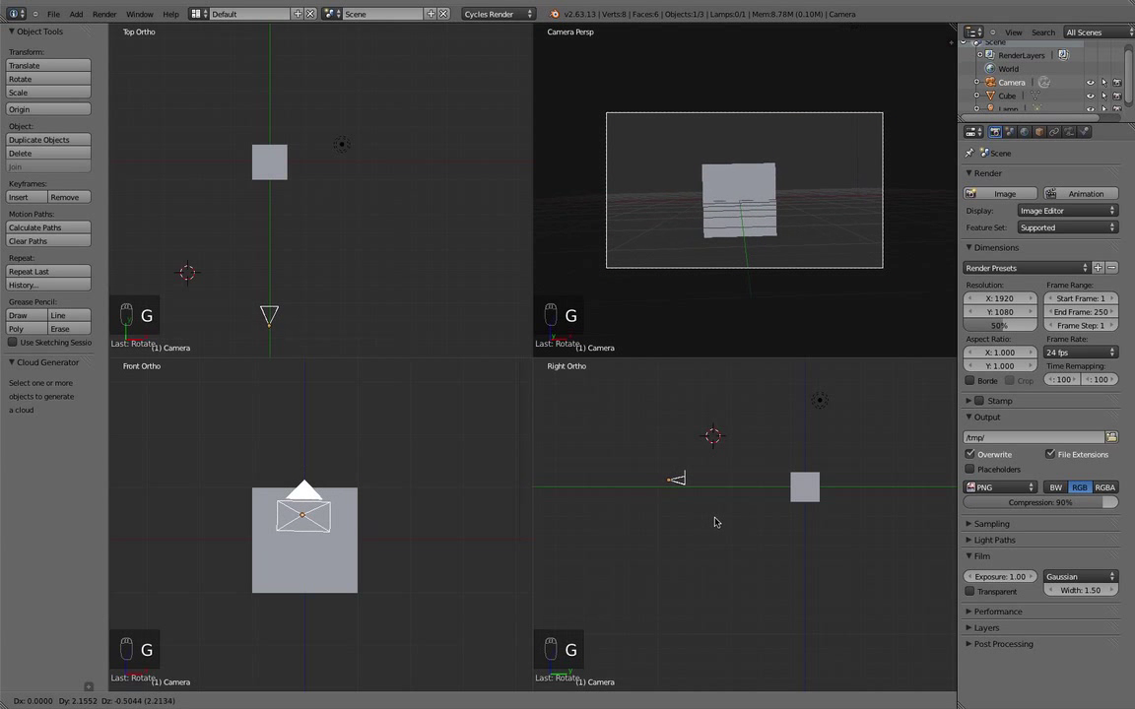
{"action": "left_click", "coordinate": [709, 527]}
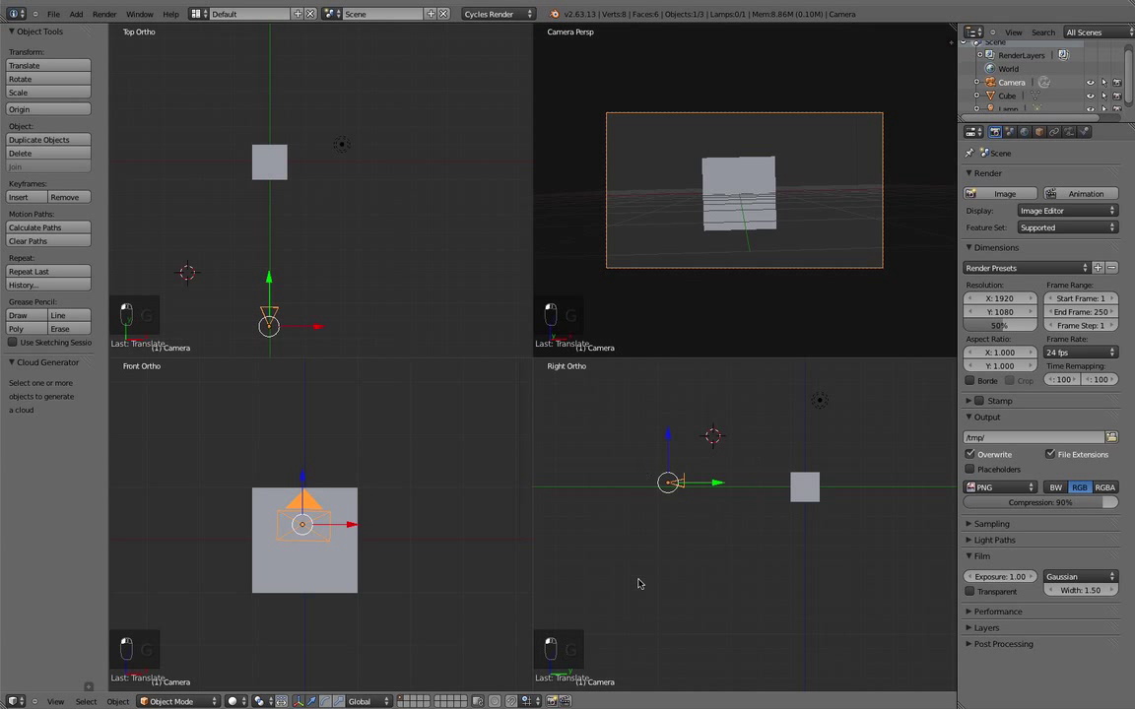
Leave the camera view and examine the cube from an angled user perspective in that quadrant
{"action": "scroll", "coordinate": [732, 470], "scroll_direction": "down", "scroll_amount": 1}
{"action": "scroll", "coordinate": [749, 249], "scroll_direction": "up", "scroll_amount": 4}
{"action": "scroll", "coordinate": [748, 246], "scroll_direction": "down", "scroll_amount": 4}
{"action": "key", "text": "KP_5"}
{"action": "key", "text": "KP_5"}
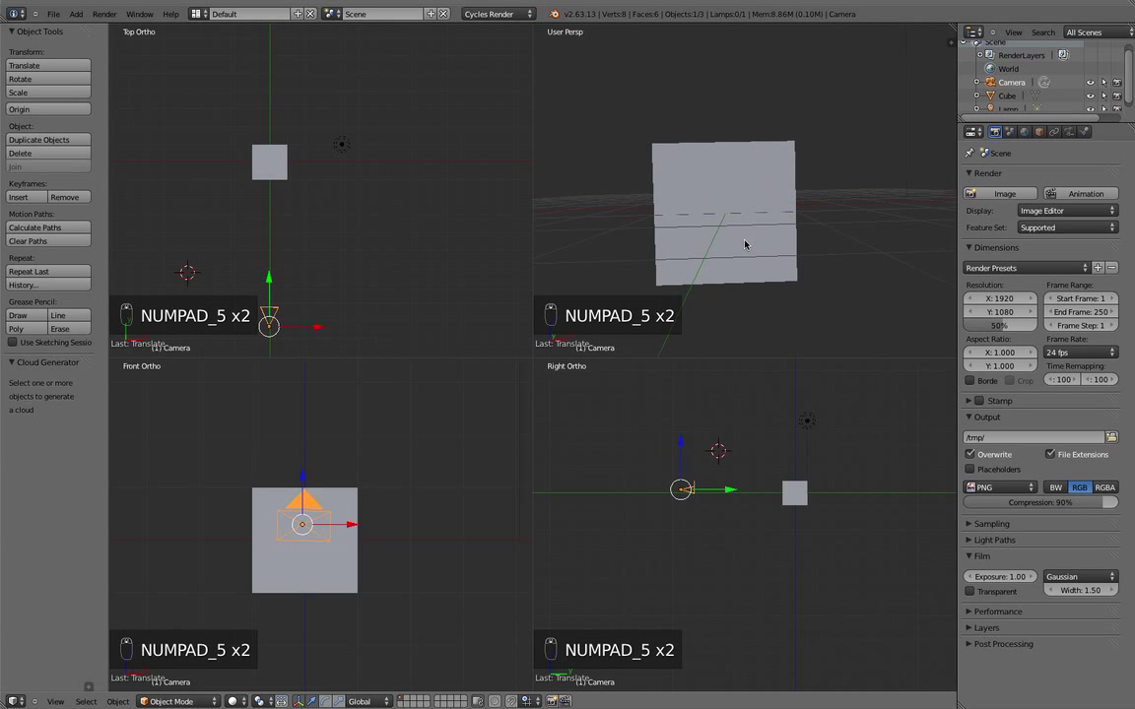
{"action": "middle_click_drag", "start_coordinate": [631, 258], "coordinate": [664, 234]}
{"action": "scroll", "coordinate": [664, 230], "scroll_direction": "down", "scroll_amount": 4}
{"action": "scroll", "coordinate": [650, 229], "scroll_direction": "up", "scroll_amount": 3}
{"action": "scroll", "coordinate": [791, 244], "scroll_direction": "up", "scroll_amount": 2}
{"action": "middle_click_drag", "start_coordinate": [792, 236], "coordinate": [739, 253], "text": "shift"}
{"action": "scroll", "coordinate": [743, 298], "scroll_direction": "up", "scroll_amount": 1}
{"action": "scroll", "coordinate": [737, 285], "scroll_direction": "down", "scroll_amount": 2}
{"action": "scroll", "coordinate": [750, 273], "scroll_direction": "down", "scroll_amount": 1}
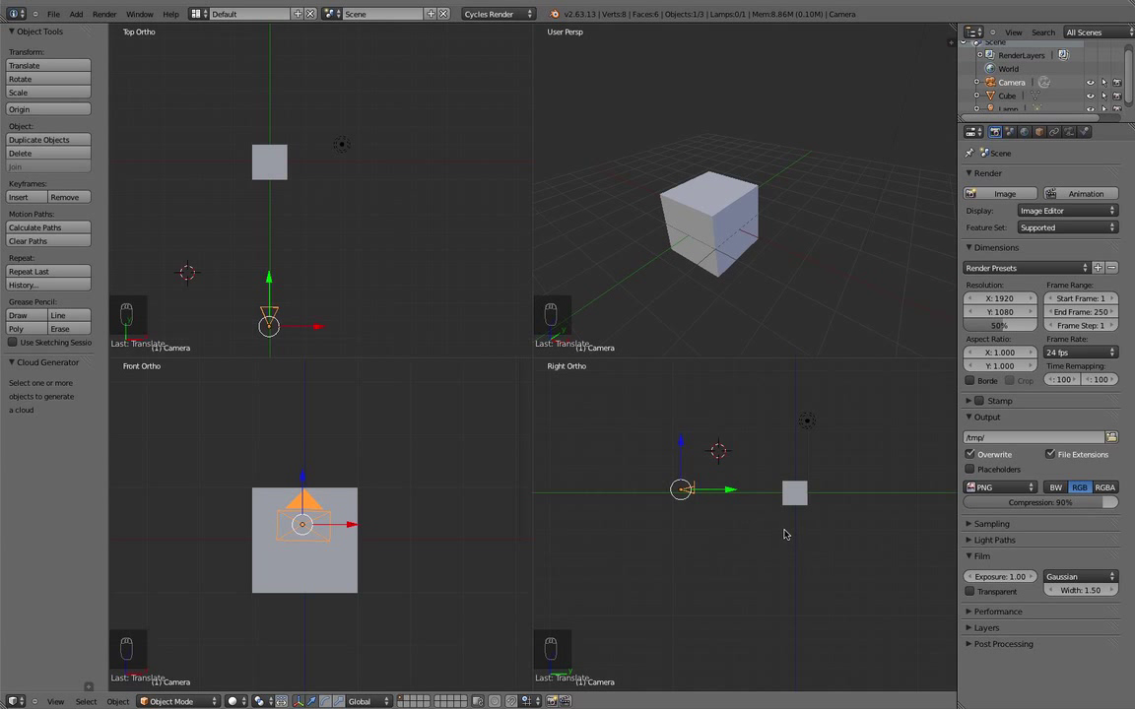
Add a mesh plane and move it directly beneath the cube, level with its bottom face
{"action": "key", "text": "shift+a"}
{"action": "mouse_move", "coordinate": [749, 527]}
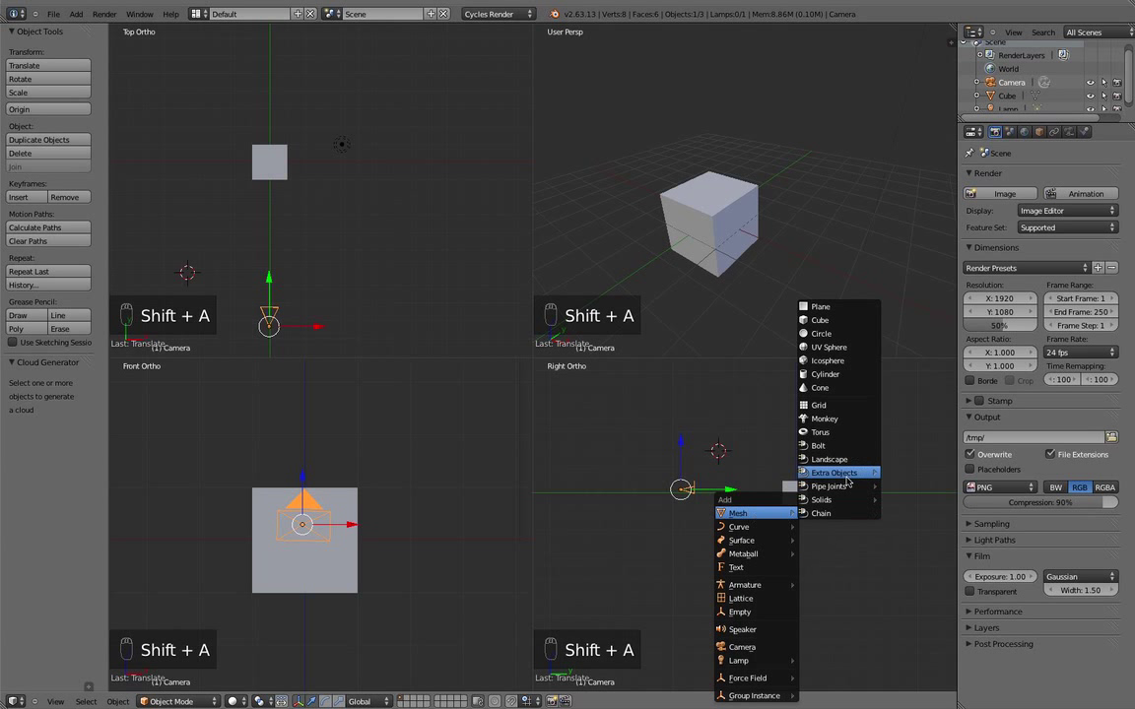
{"action": "left_click", "coordinate": [850, 312]}
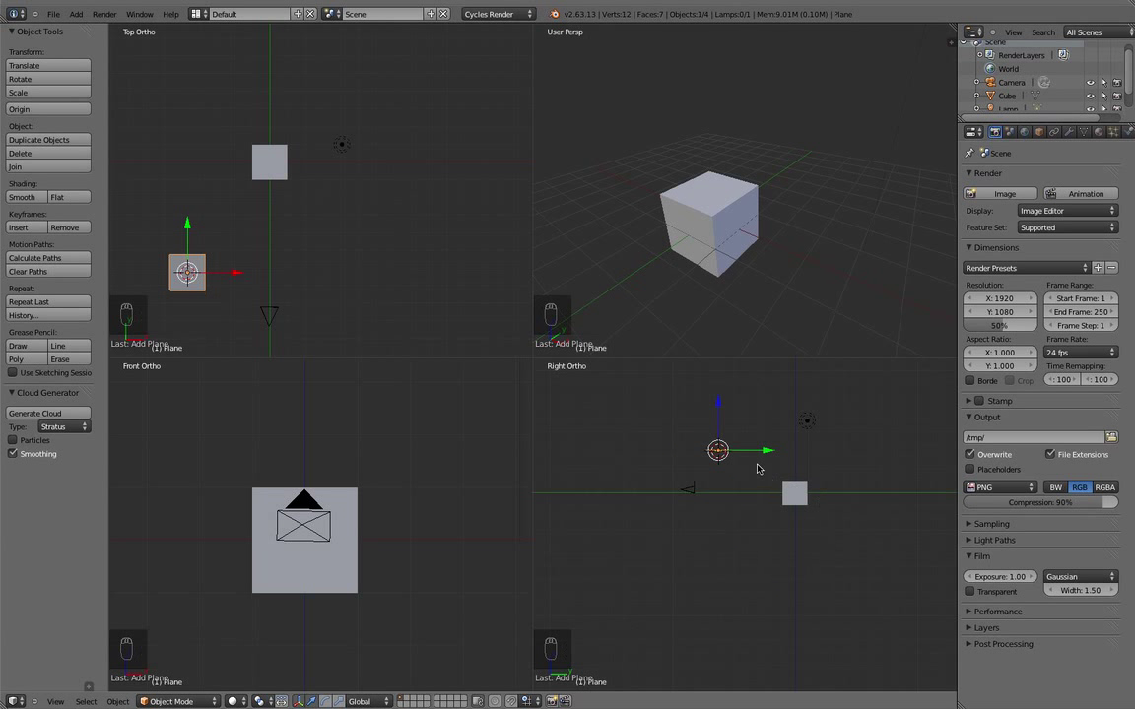
{"action": "key", "text": "g"}
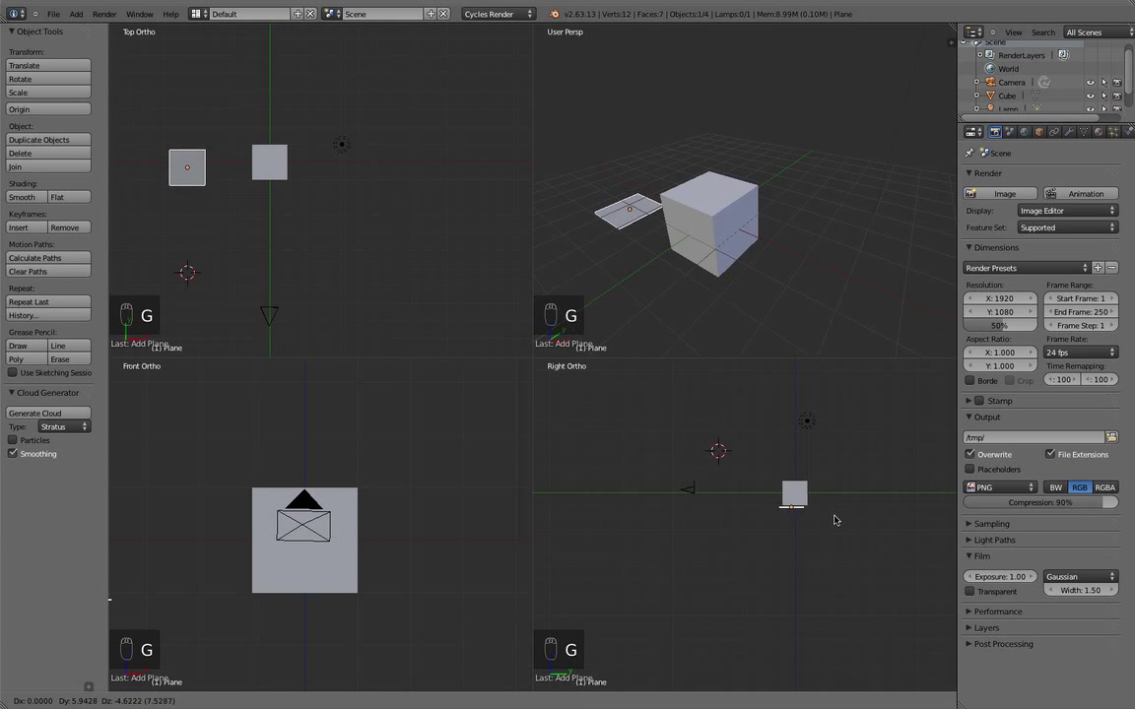
{"action": "left_click", "coordinate": [835, 517]}
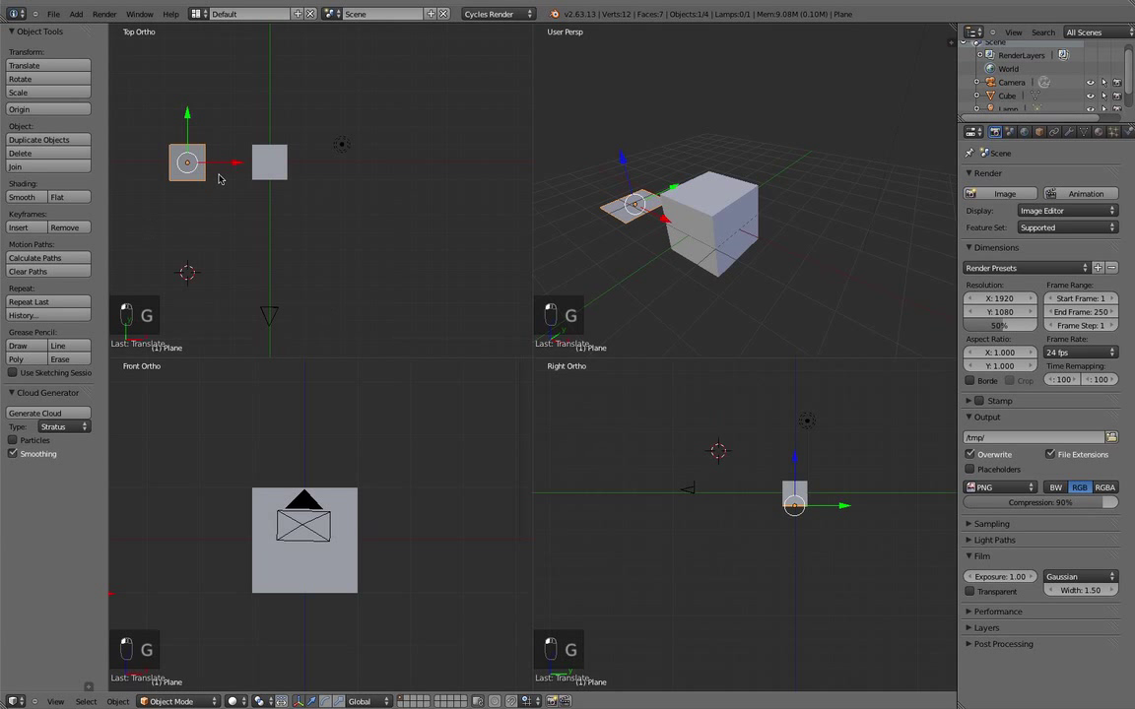
{"action": "left_click_drag", "start_coordinate": [225, 168], "coordinate": [304, 173]}
{"action": "left_click_drag", "start_coordinate": [264, 124], "coordinate": [241, 113]}
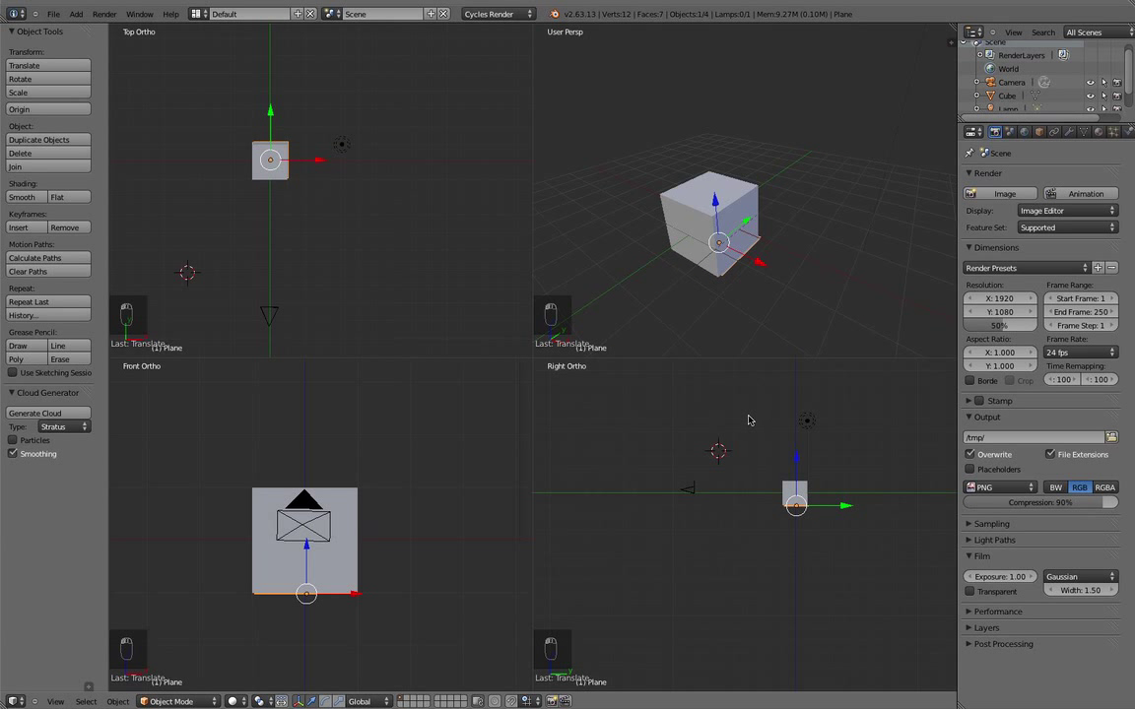
Scale the plane up evenly to a floor about five times as wide as the cube
{"action": "key", "text": "s"}
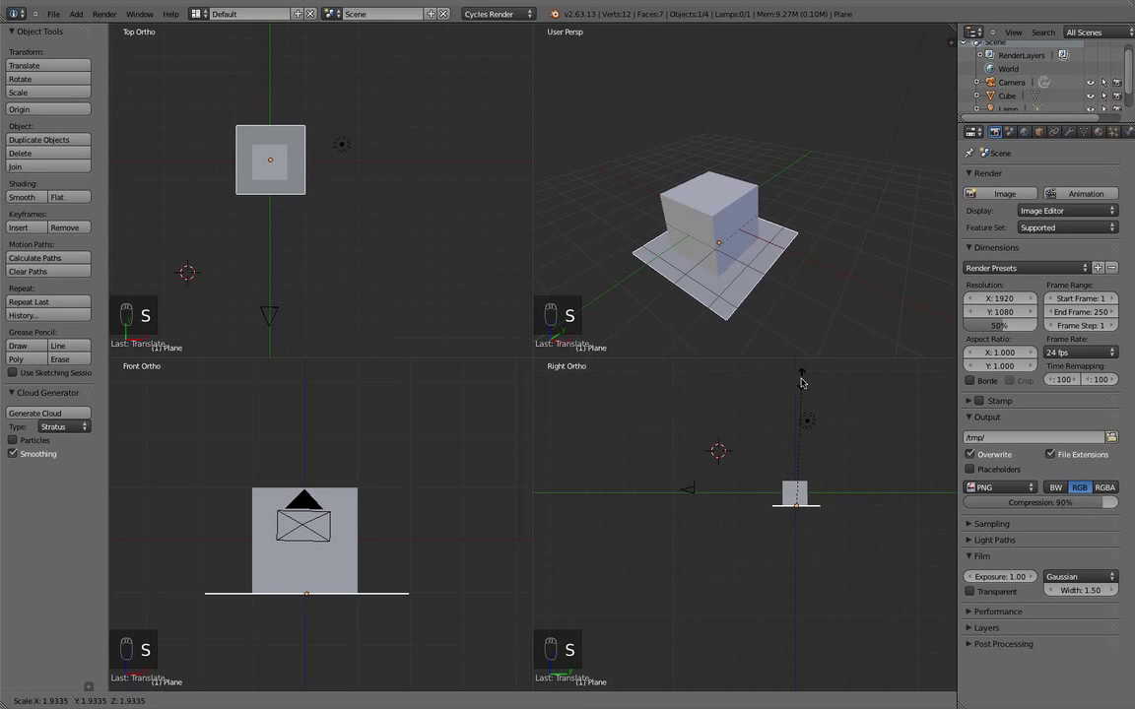
{"action": "left_click", "coordinate": [828, 499]}
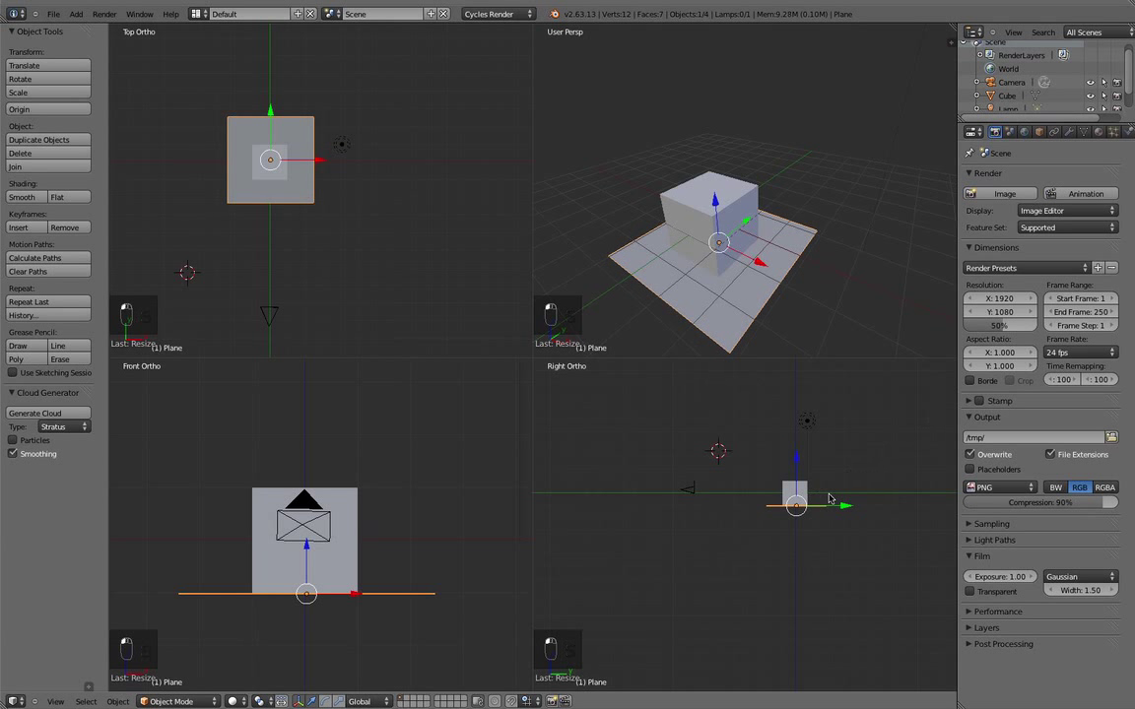
{"action": "key", "text": "s"}
{"action": "left_click", "coordinate": [881, 473]}
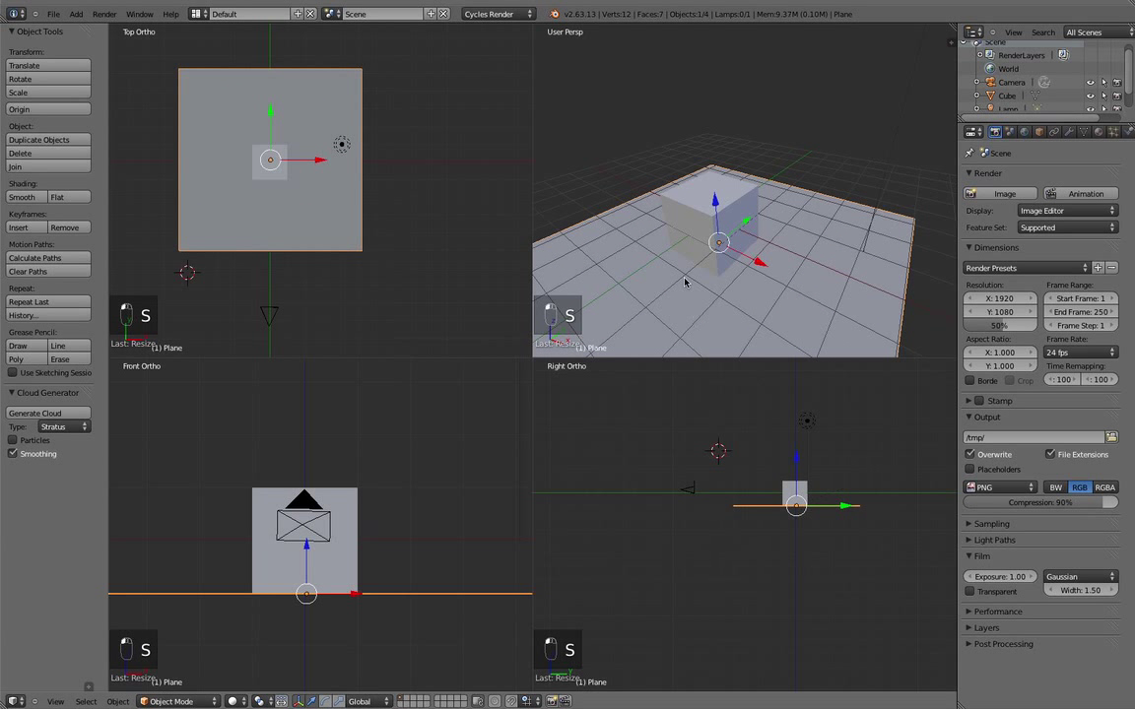
{"action": "key", "text": "KP_0"}
{"action": "key", "text": "KP_0"}
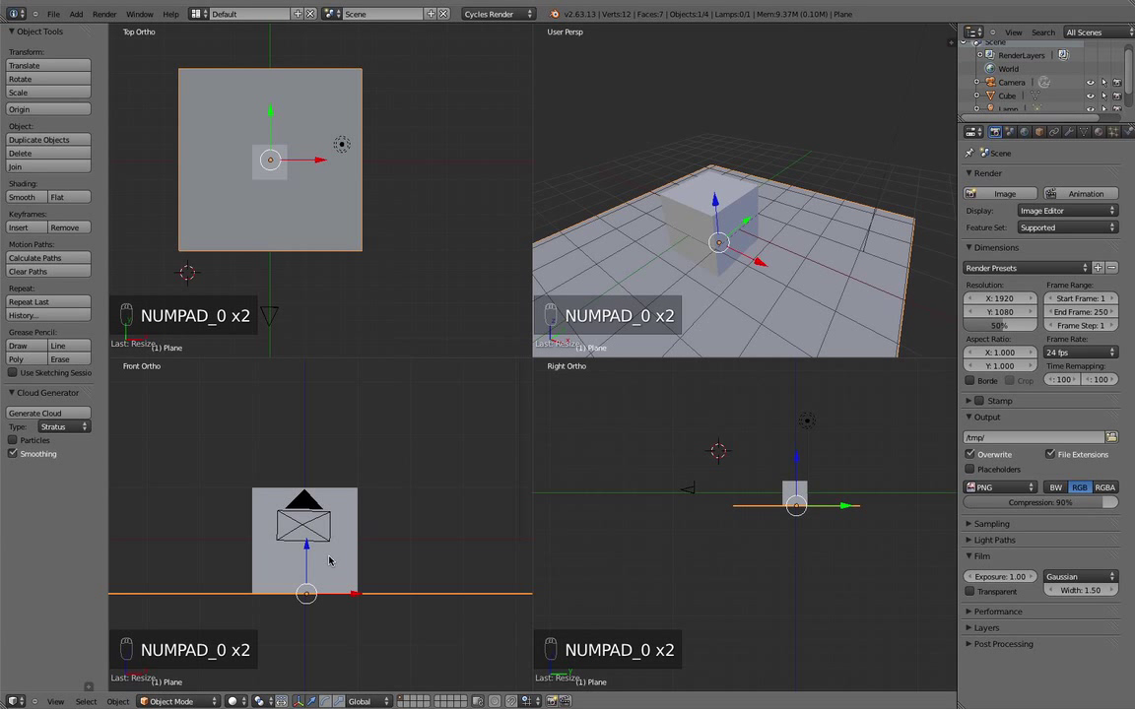
Enter Edit Mode on the plane and select its two back corner vertices, on the side away from the camera
{"action": "key", "text": "Tab"}
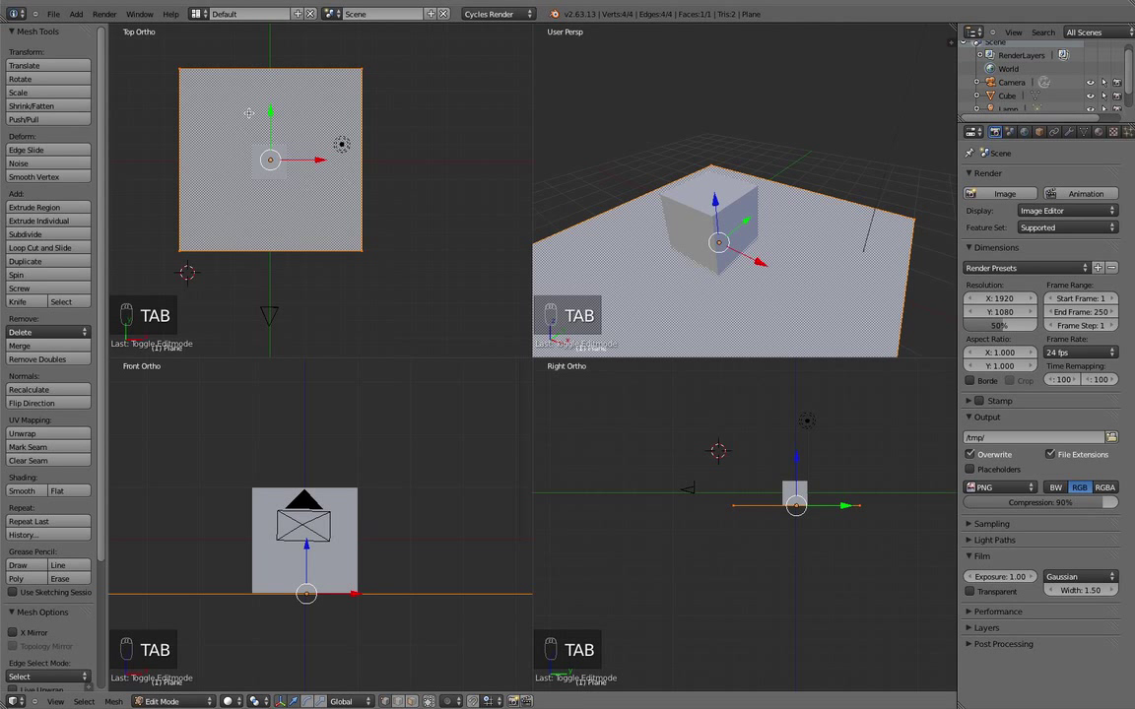
{"action": "right_click", "coordinate": [181, 66]}
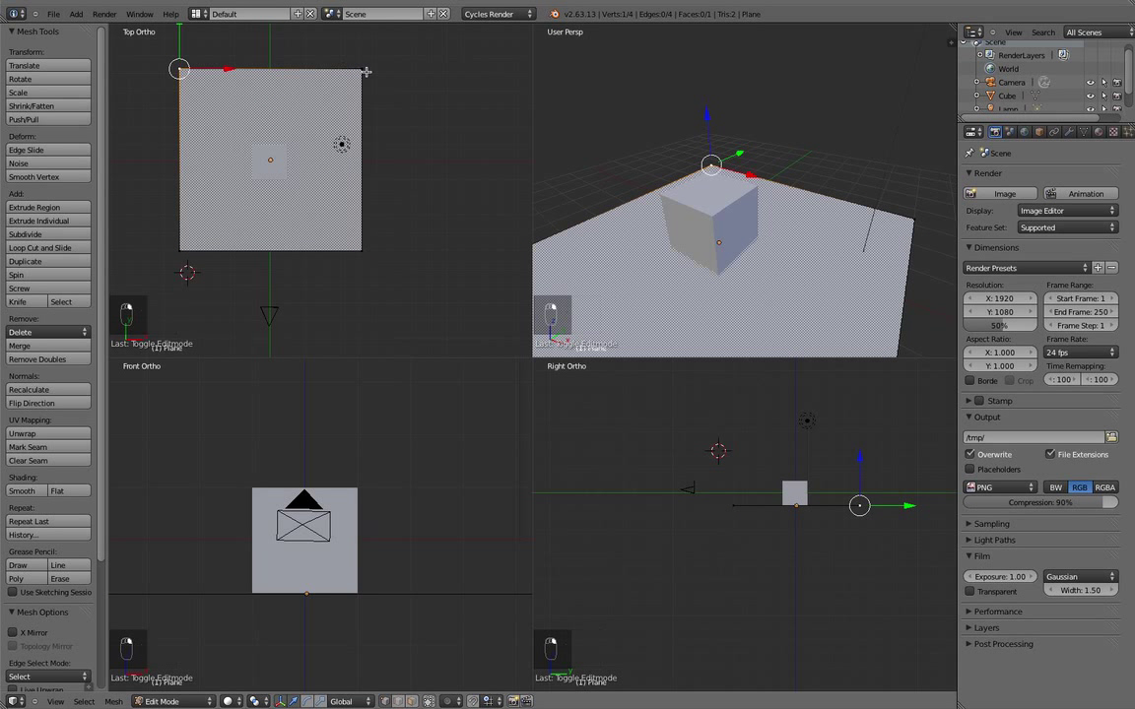
{"action": "scroll", "coordinate": [369, 68], "scroll_direction": "down", "scroll_amount": 2}
{"action": "right_click", "coordinate": [353, 104], "text": "shift"}
{"action": "scroll", "coordinate": [812, 571], "scroll_direction": "up", "scroll_amount": 2}
{"action": "middle_click_drag", "start_coordinate": [887, 554], "coordinate": [717, 542], "text": "shift"}
{"action": "scroll", "coordinate": [723, 517], "scroll_direction": "up", "scroll_amount": 3}
{"action": "scroll", "coordinate": [717, 542], "scroll_direction": "up", "scroll_amount": 3}
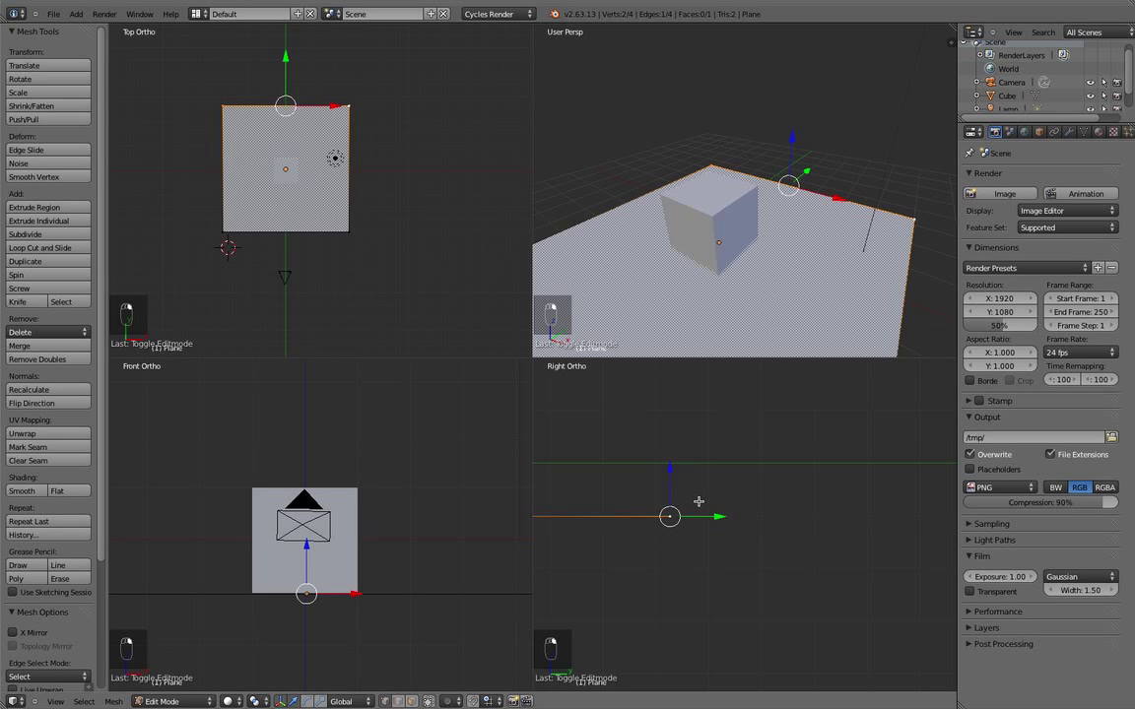
In the right view, extrude the plane's back edge in four segments that curve upward from the floor
{"action": "right_click", "coordinate": [695, 501], "text": "ctrl"}
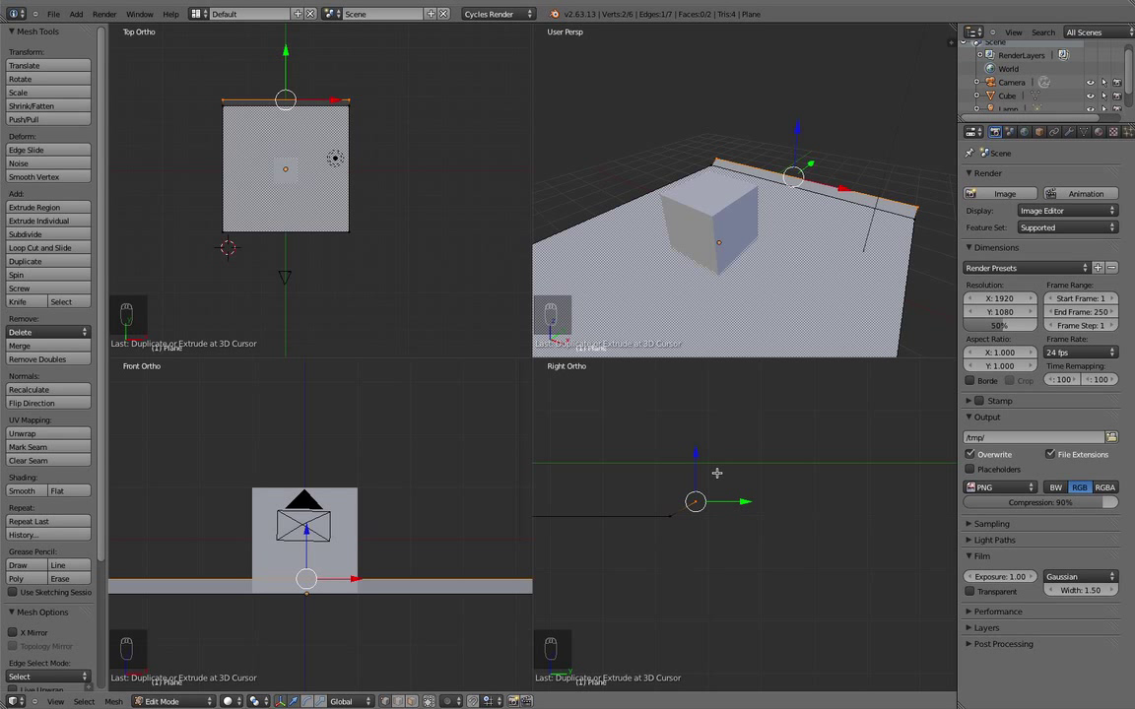
{"action": "right_click", "coordinate": [716, 473], "text": "ctrl"}
{"action": "right_click", "coordinate": [723, 433], "text": "ctrl"}
{"action": "middle_click_drag", "start_coordinate": [725, 407], "coordinate": [720, 464], "text": "shift"}
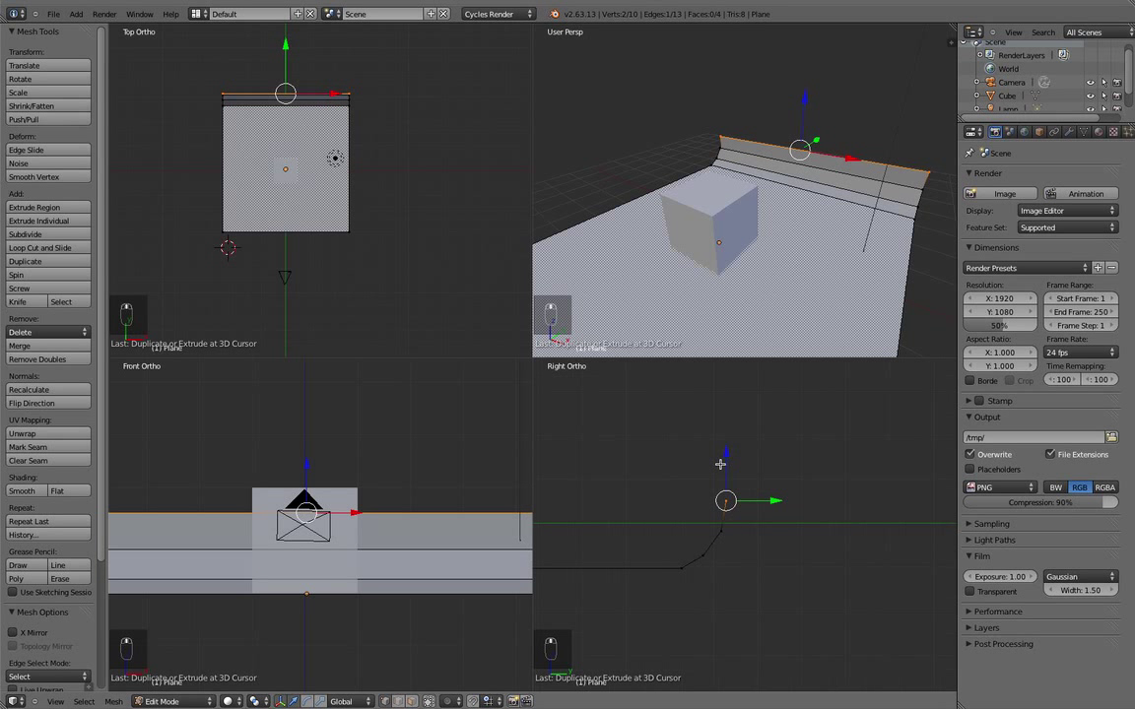
{"action": "right_click", "coordinate": [720, 426], "text": "ctrl"}
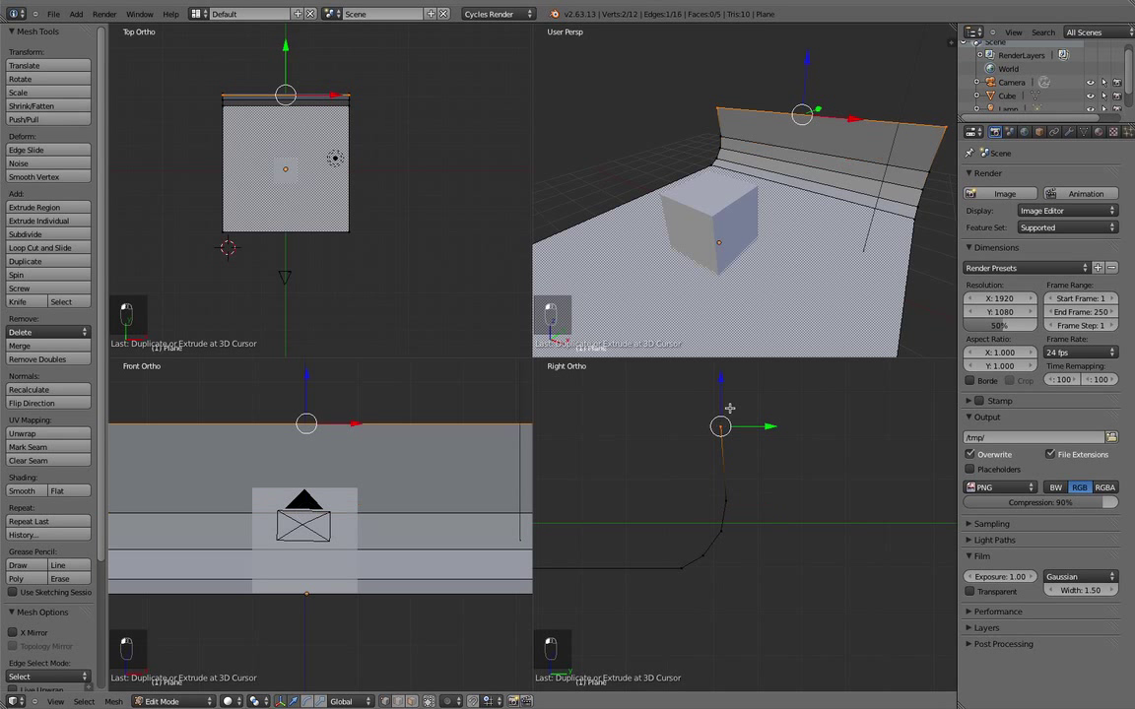
Raise the extruded top edge along Z into a tall backdrop wall and return to Object Mode
{"action": "left_click_drag", "start_coordinate": [733, 433], "coordinate": [737, 287]}
{"action": "scroll", "coordinate": [711, 228], "scroll_direction": "down", "scroll_amount": 4}
{"action": "middle_click_drag", "start_coordinate": [709, 227], "coordinate": [738, 208]}
{"action": "scroll", "coordinate": [739, 208], "scroll_direction": "up", "scroll_amount": 4}
{"action": "scroll", "coordinate": [738, 208], "scroll_direction": "down", "scroll_amount": 2}
{"action": "middle_click_drag", "start_coordinate": [810, 213], "coordinate": [755, 223]}
{"action": "key", "text": "Tab"}
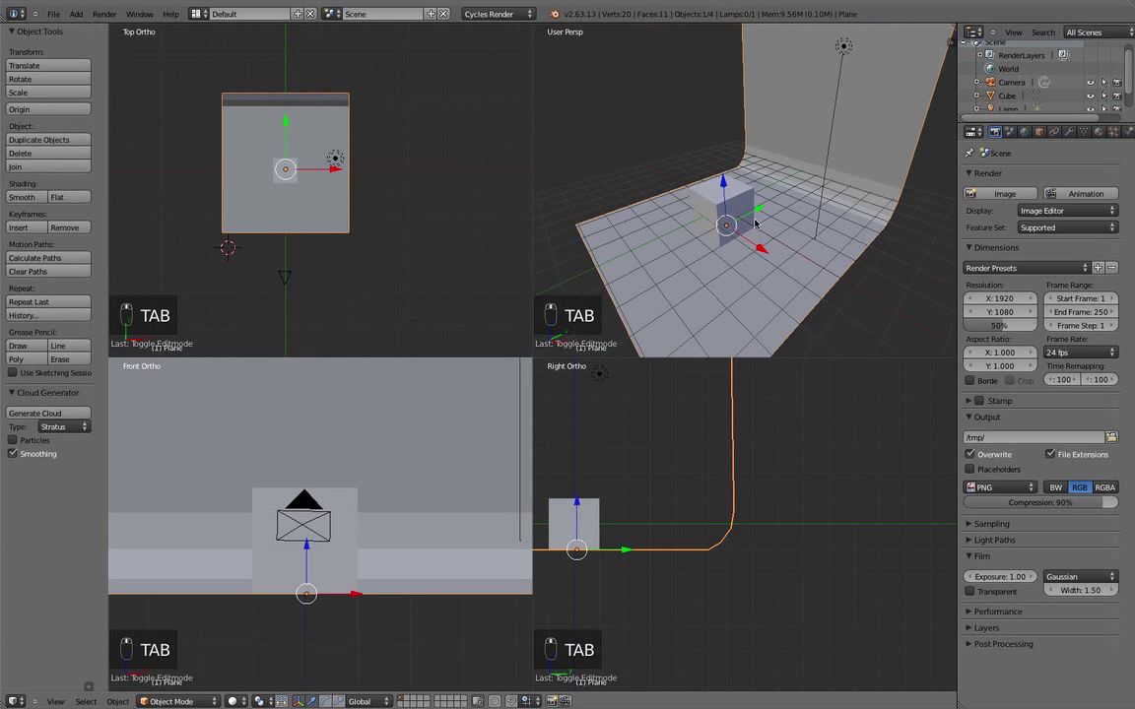
Move the backdrop slightly along Y toward the camera and check it through the camera view
{"action": "left_click_drag", "start_coordinate": [754, 219], "coordinate": [736, 229]}
{"action": "key", "text": "KP_0"}
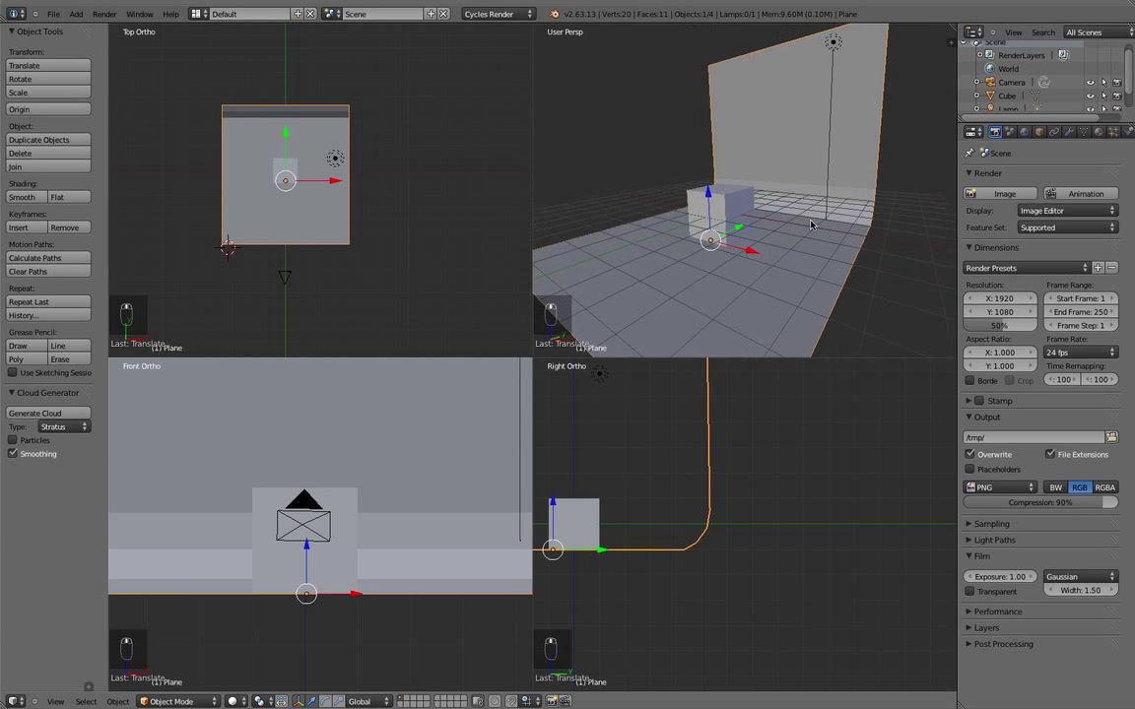
{"action": "scroll", "coordinate": [817, 219], "scroll_direction": "up", "scroll_amount": 5}
{"action": "scroll", "coordinate": [816, 213], "scroll_direction": "down", "scroll_amount": 4}
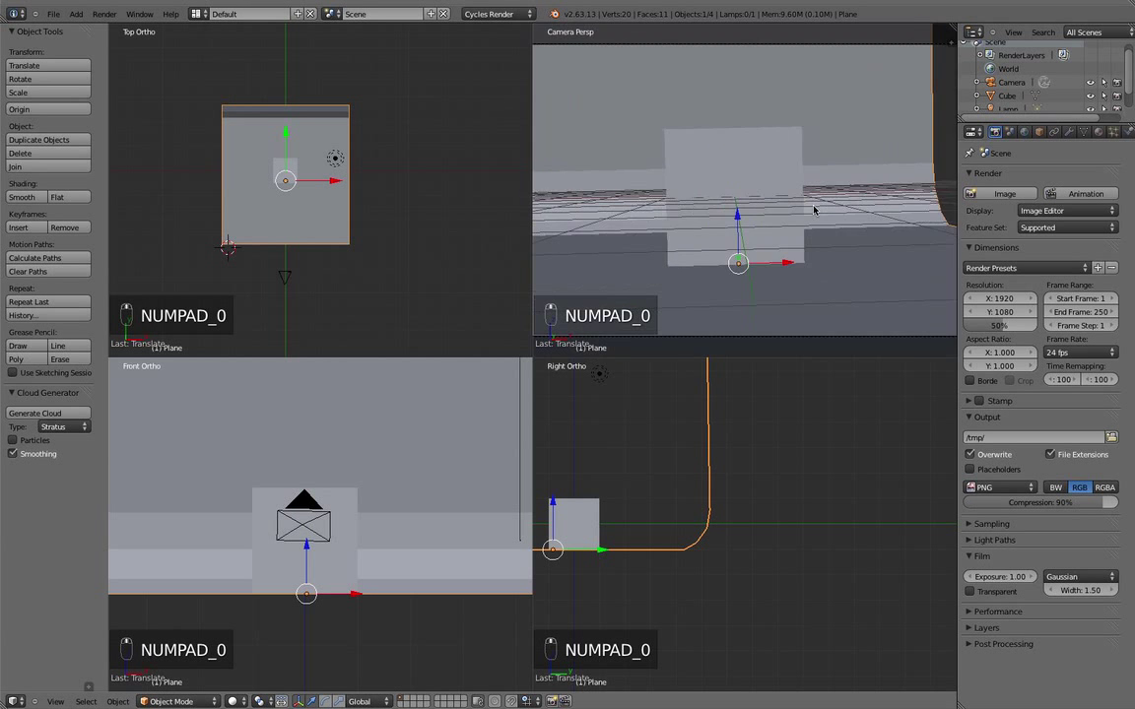
Scale the backdrop along X only, so that it extends well past both sides of the camera frame
{"action": "middle_click_drag", "start_coordinate": [825, 213], "coordinate": [743, 263]}
{"action": "key", "text": "s"}
{"action": "key", "text": "x"}
{"action": "left_click", "coordinate": [914, 284]}
{"action": "key", "text": "KP_0"}
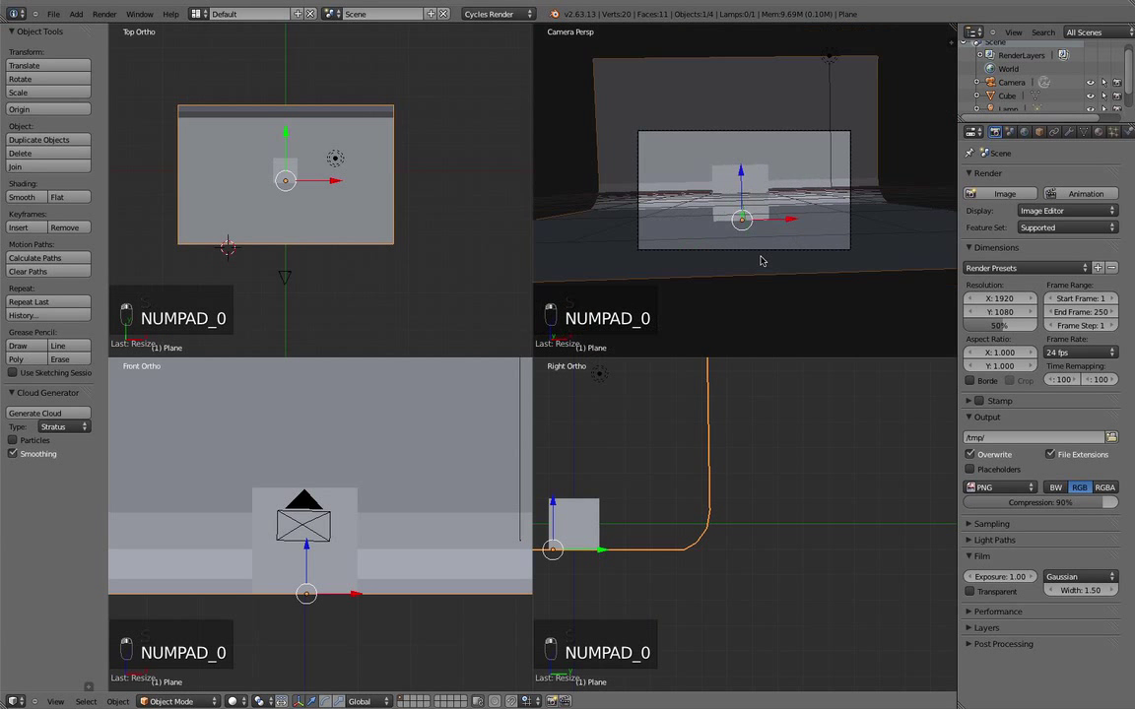
Examine the backdrop and cube from several angles, ending in an angled orthographic view
{"action": "middle_click_drag", "start_coordinate": [745, 212], "coordinate": [666, 236]}
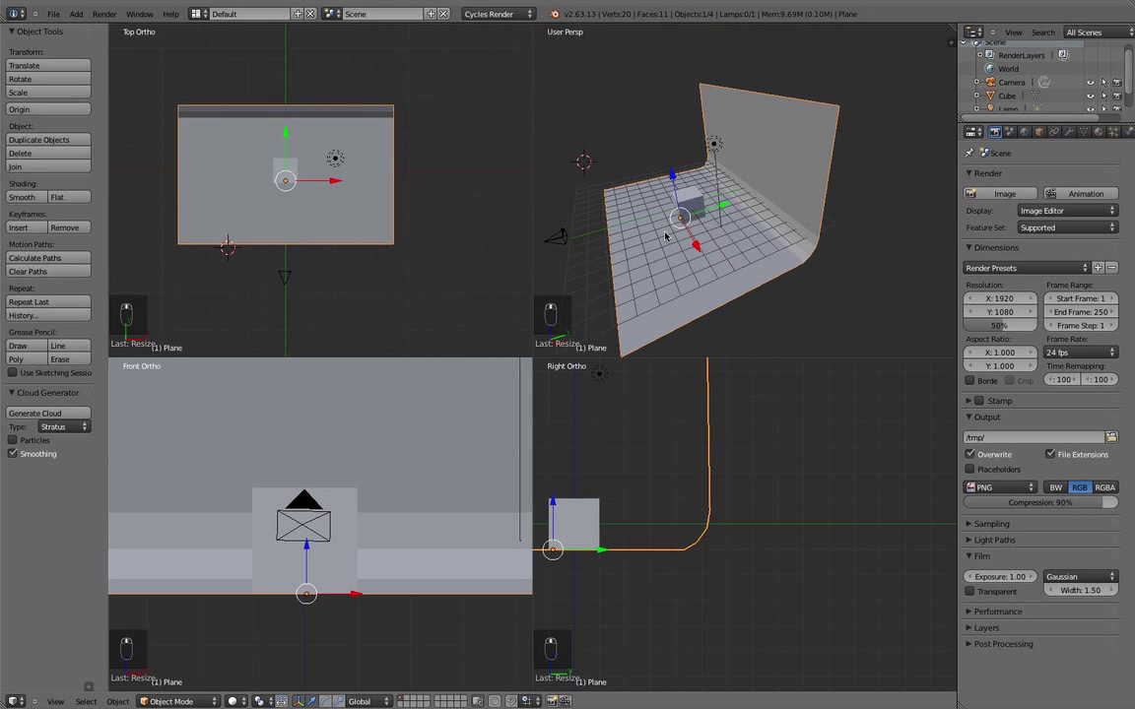
{"action": "key", "text": "KP_1"}
{"action": "key", "text": "KP_3"}
{"action": "key", "text": "KP_5"}
{"action": "middle_click_drag", "start_coordinate": [666, 236], "coordinate": [738, 282]}
{"action": "scroll", "coordinate": [739, 285], "scroll_direction": "up", "scroll_amount": 5}
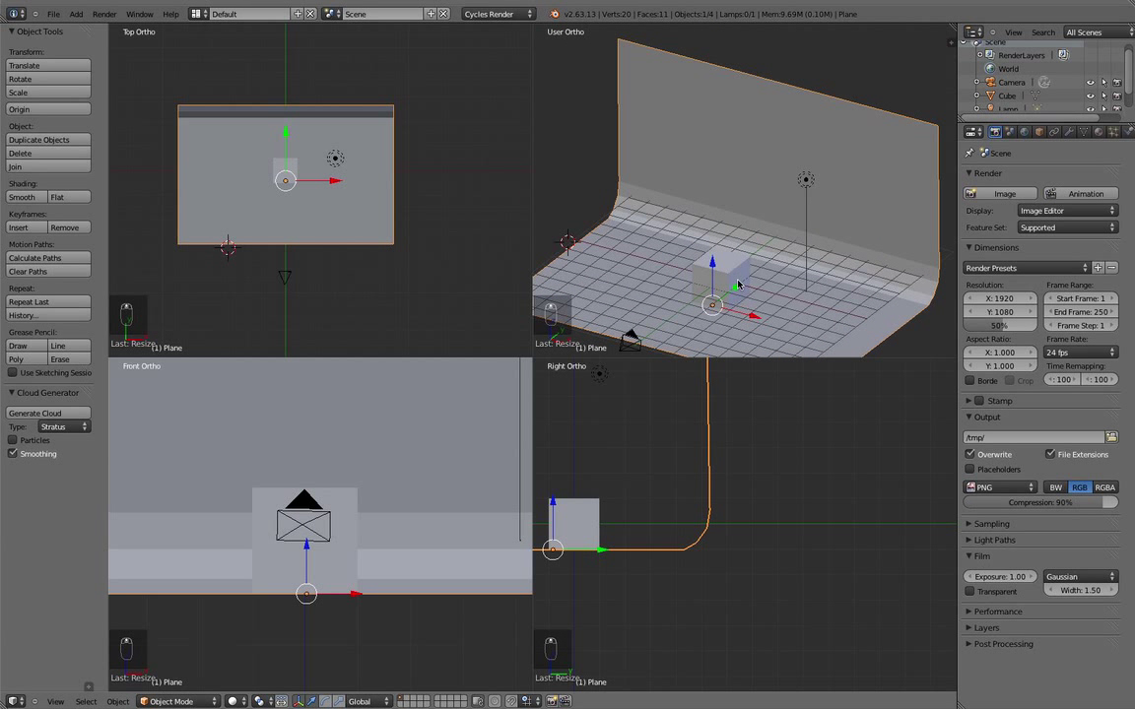
{"action": "key", "text": "Tab"}
{"action": "key", "text": "Tab"}
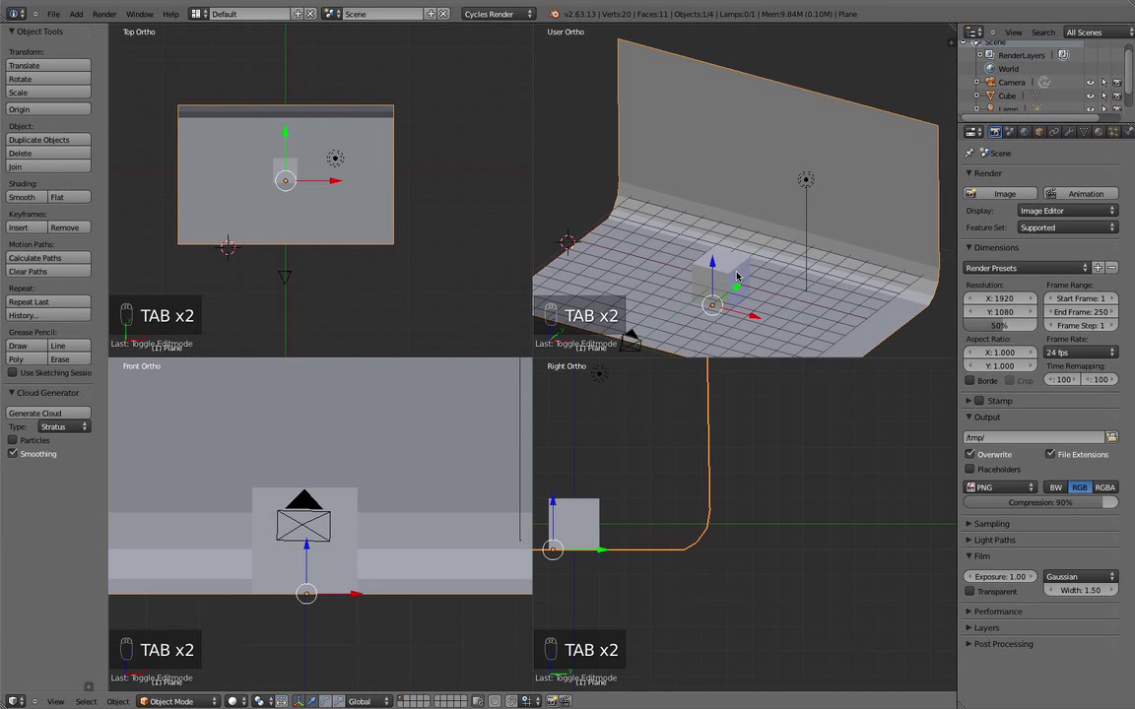
Add a Catmull-Clark Subdivision Surface modifier to the backdrop and shade it smooth
{"action": "left_click", "coordinate": [1068, 131]}
{"action": "left_click", "coordinate": [1049, 176]}
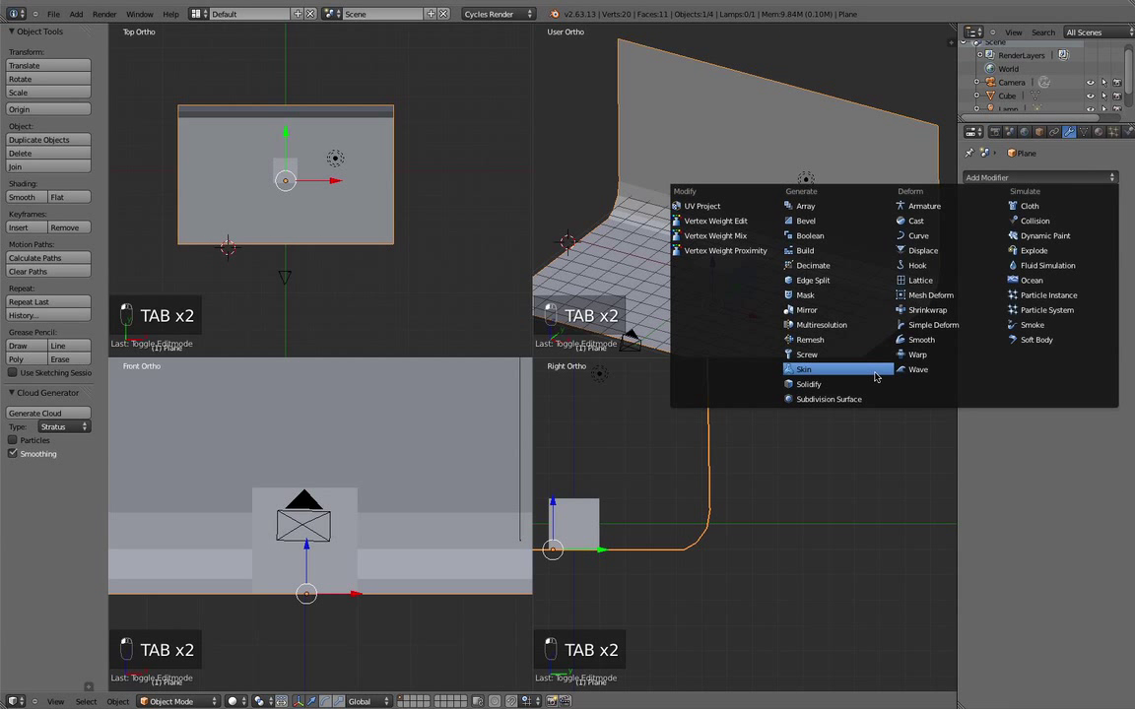
{"action": "left_click", "coordinate": [858, 400]}
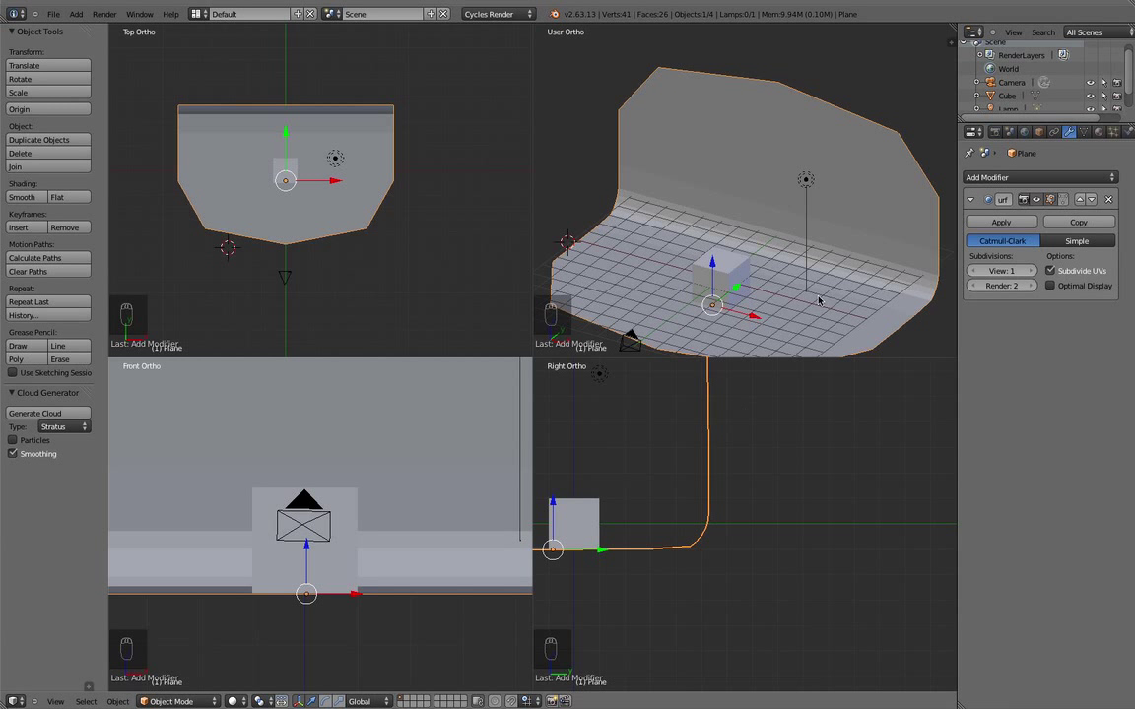
{"action": "left_click", "coordinate": [28, 197]}
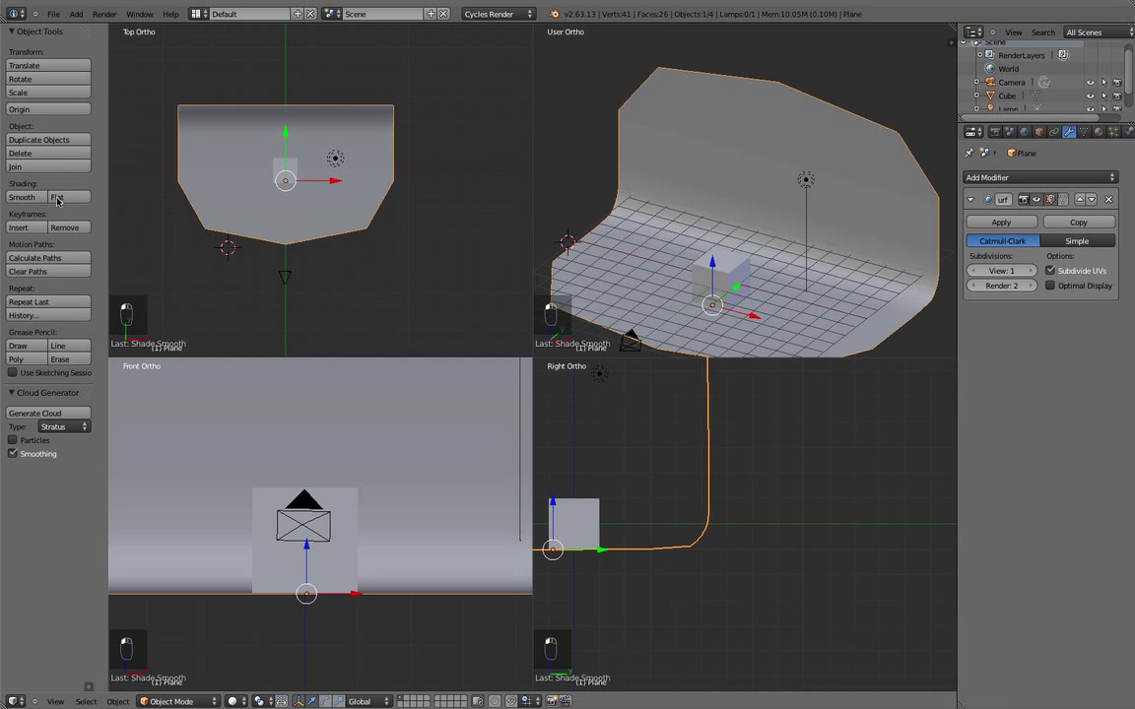
Select only the backdrop's outer border edges in Edit Mode, leaving the inner lengthwise edges out of the selection
{"action": "key", "text": "Tab"}
{"action": "middle_click_drag", "start_coordinate": [686, 181], "coordinate": [752, 187]}
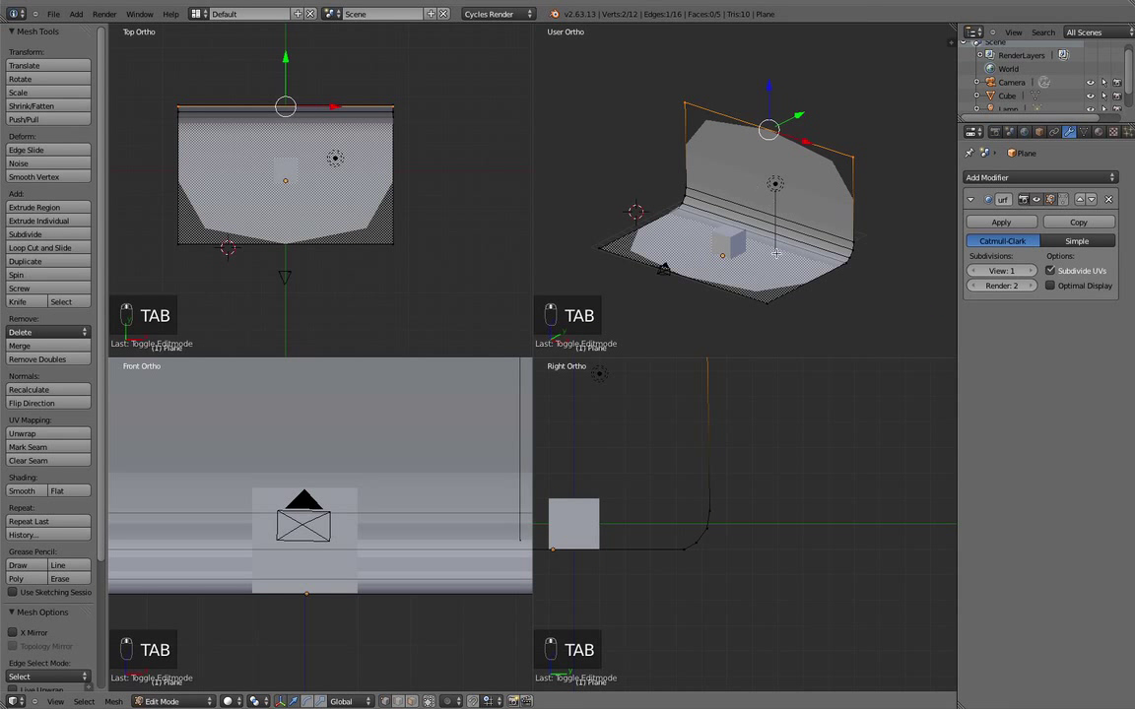
{"action": "right_click", "coordinate": [846, 263], "text": "ctrl"}
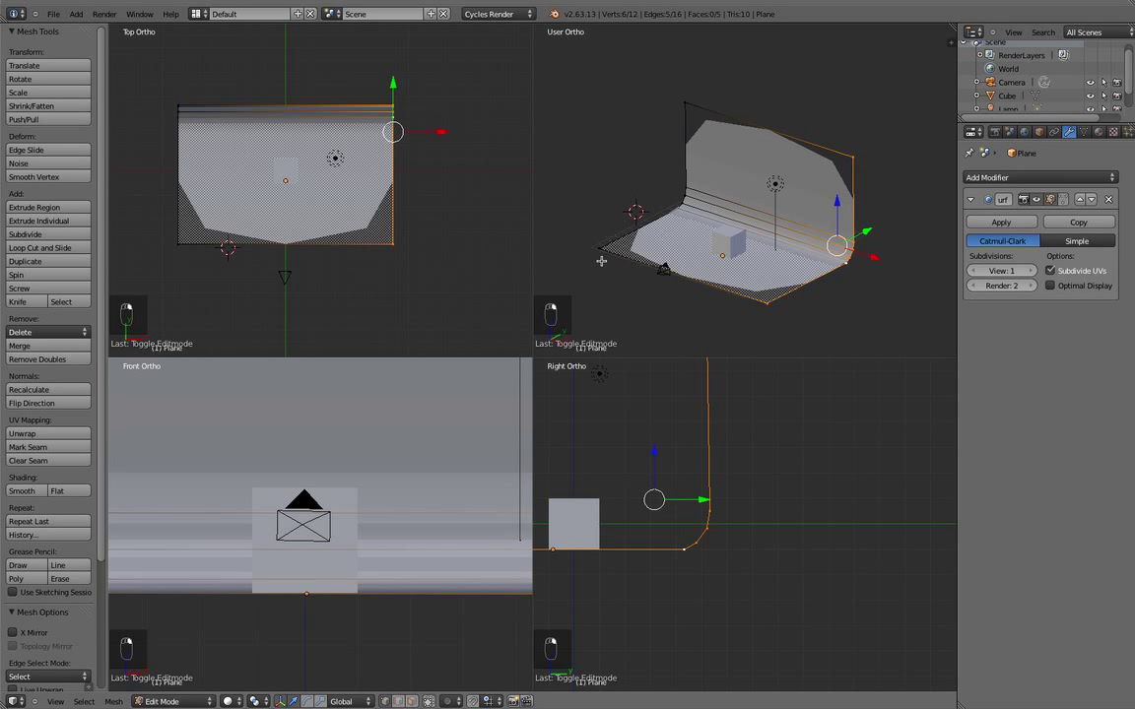
{"action": "key", "text": "a"}
{"action": "middle_click_drag", "start_coordinate": [720, 262], "coordinate": [798, 236]}
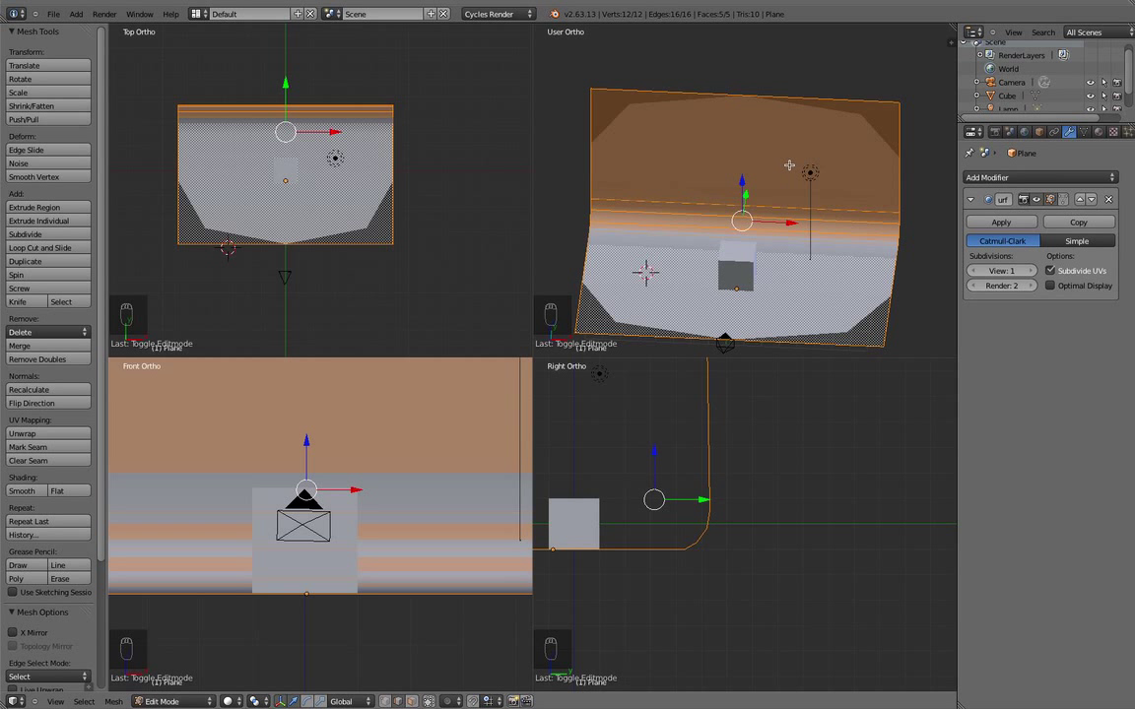
{"action": "key", "text": "c"}
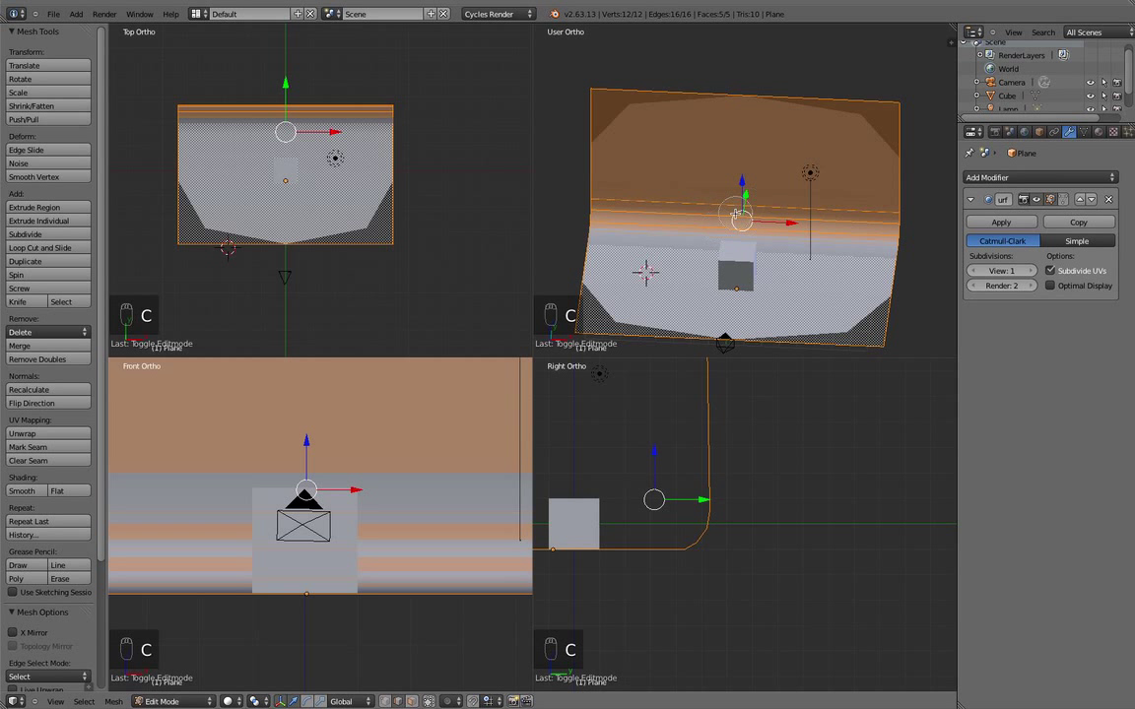
{"action": "middle_click_drag", "start_coordinate": [742, 195], "coordinate": [736, 192]}
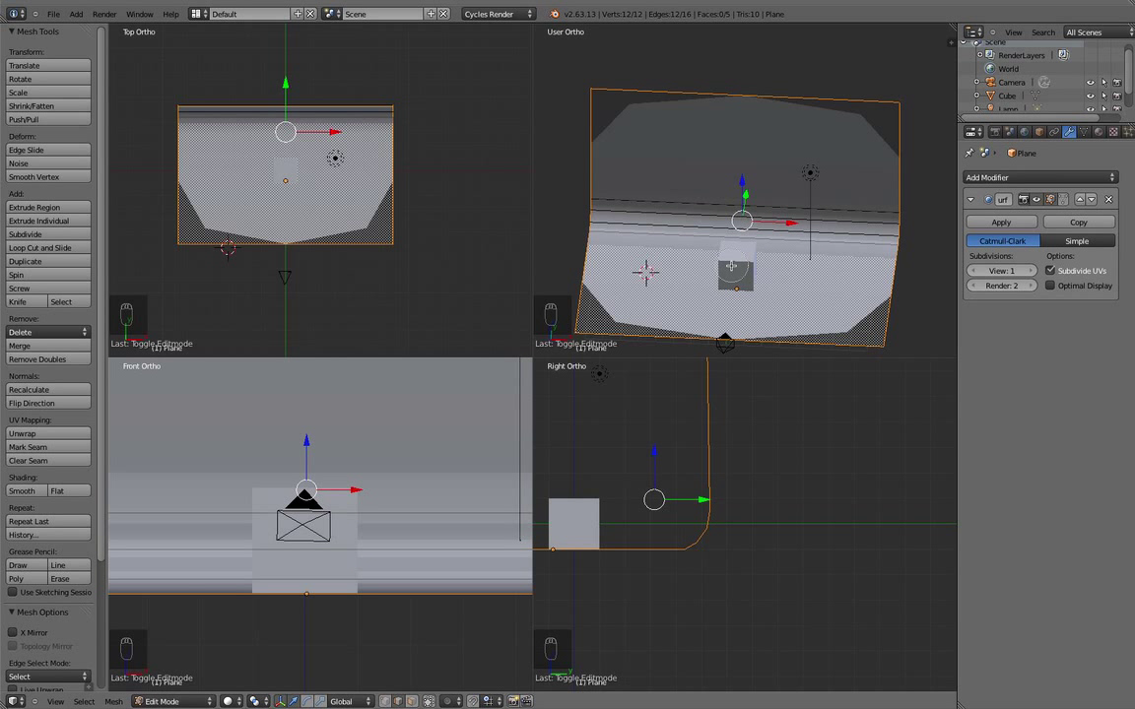
{"action": "right_click", "coordinate": [716, 197]}
{"action": "middle_click_drag", "start_coordinate": [721, 222], "coordinate": [644, 225]}
{"action": "middle_click_drag", "start_coordinate": [676, 278], "coordinate": [677, 256]}
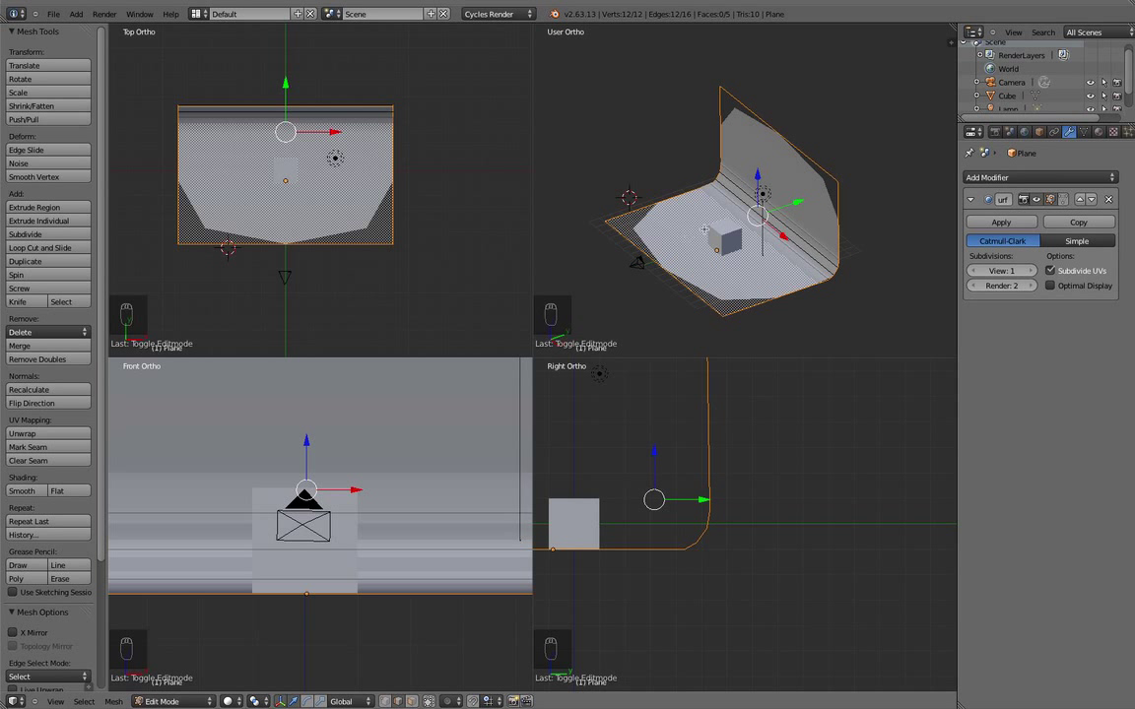
Crease the selected border edges fully to square off the backdrop's corners, and return to Object Mode
{"action": "key", "text": "shift+e"}
{"action": "left_click", "coordinate": [914, 492]}
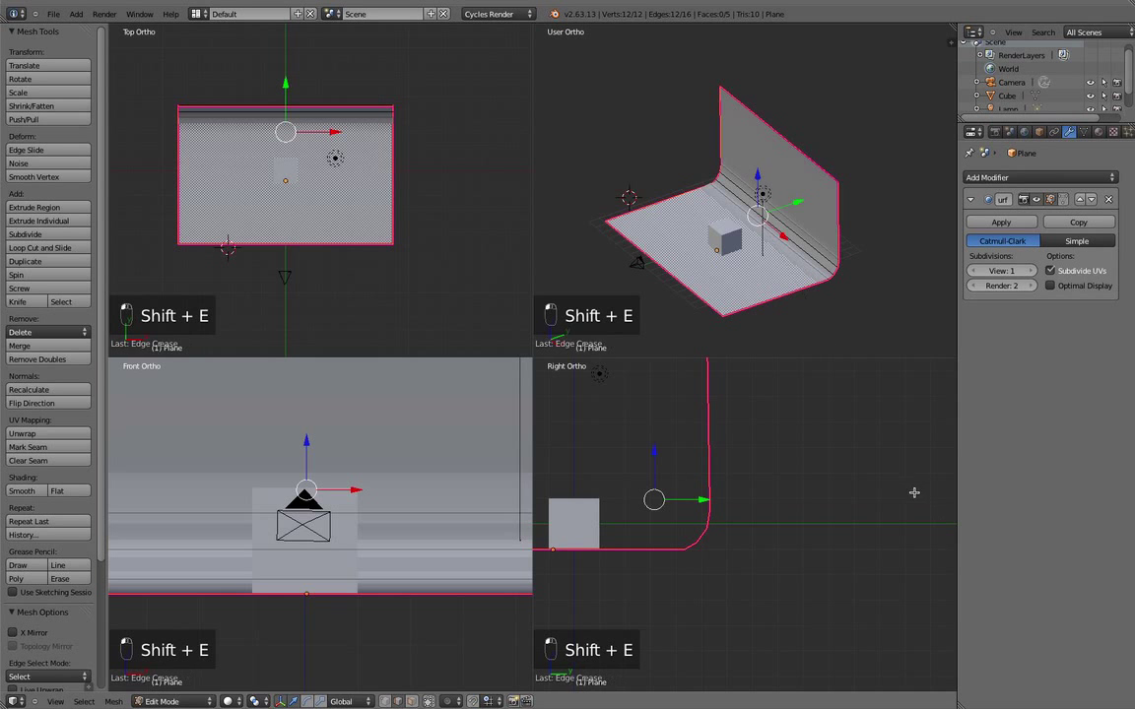
{"action": "middle_click_drag", "start_coordinate": [737, 254], "coordinate": [830, 274]}
{"action": "scroll", "coordinate": [830, 274], "scroll_direction": "up", "scroll_amount": 5}
{"action": "key", "text": "Tab"}
Examine the smoothed backdrop and cube from several angles and through the camera view
{"action": "middle_click_drag", "start_coordinate": [773, 231], "coordinate": [800, 122]}
{"action": "scroll", "coordinate": [709, 202], "scroll_direction": "down", "scroll_amount": 4}
{"action": "scroll", "coordinate": [709, 248], "scroll_direction": "up", "scroll_amount": 4}
{"action": "scroll", "coordinate": [788, 143], "scroll_direction": "down", "scroll_amount": 3}
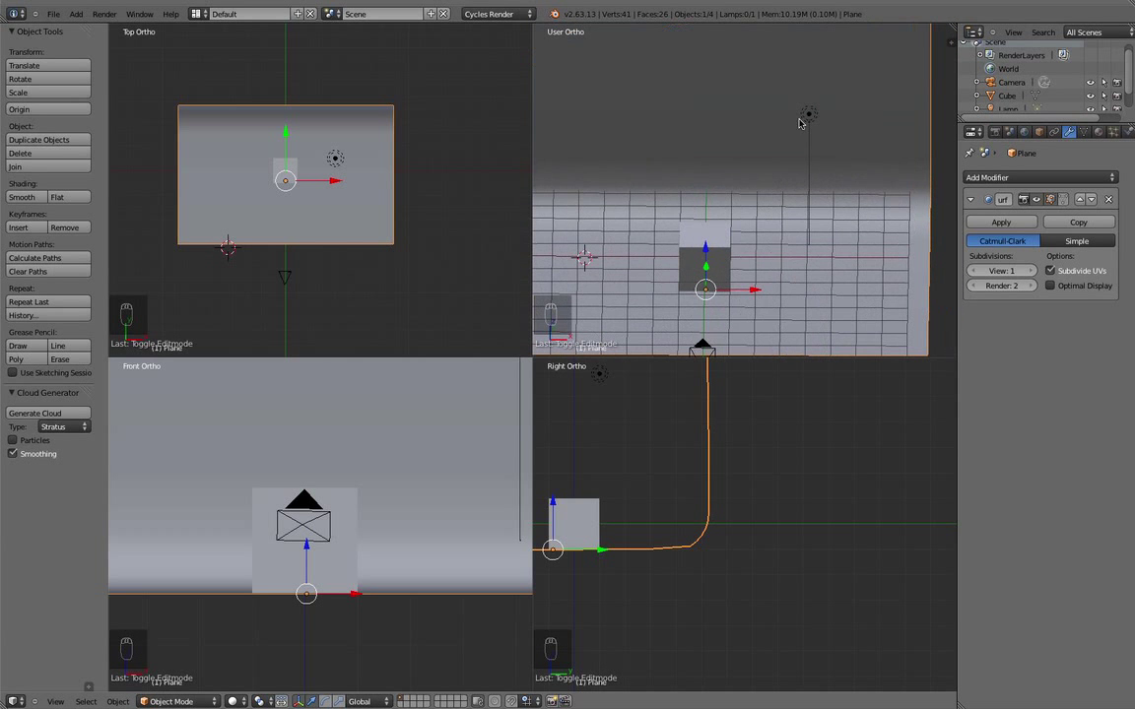
{"action": "mouse_move", "coordinate": [713, 210]}
{"action": "middle_mouse_down"}
{"action": "mouse_move", "coordinate": [656, 217]}
{"action": "mouse_move", "coordinate": [695, 212]}
{"action": "middle_mouse_up"}
{"action": "key", "text": "KP_0"}
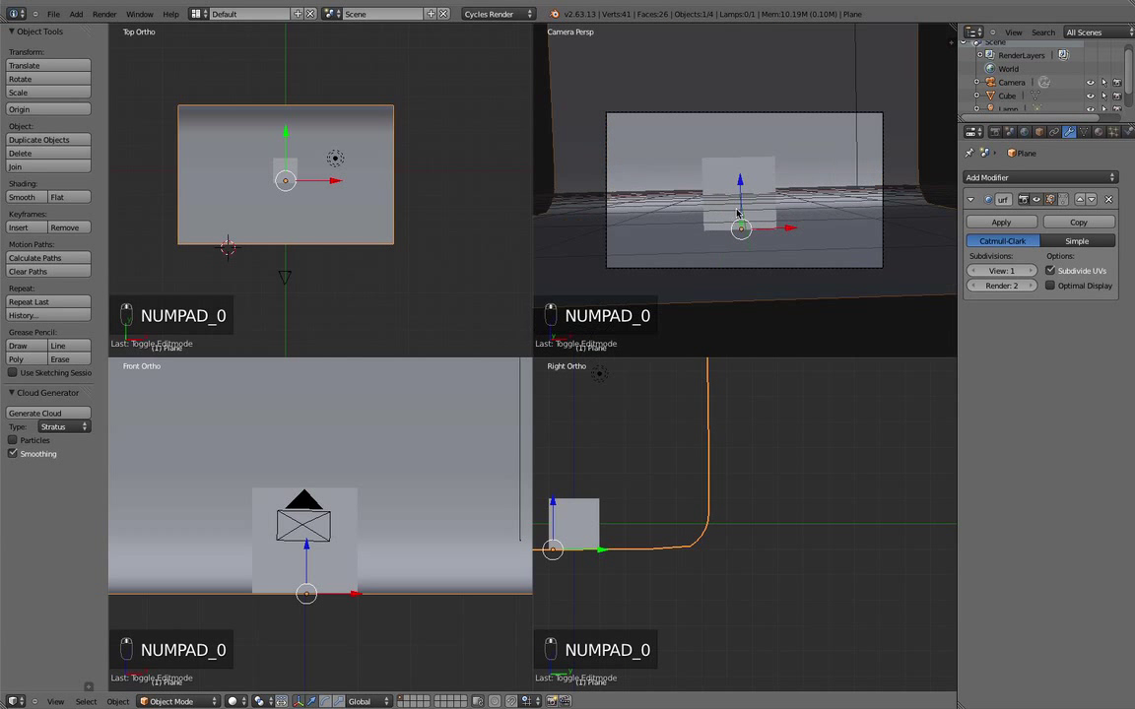
{"action": "scroll", "coordinate": [739, 213], "scroll_direction": "up", "scroll_amount": 3}
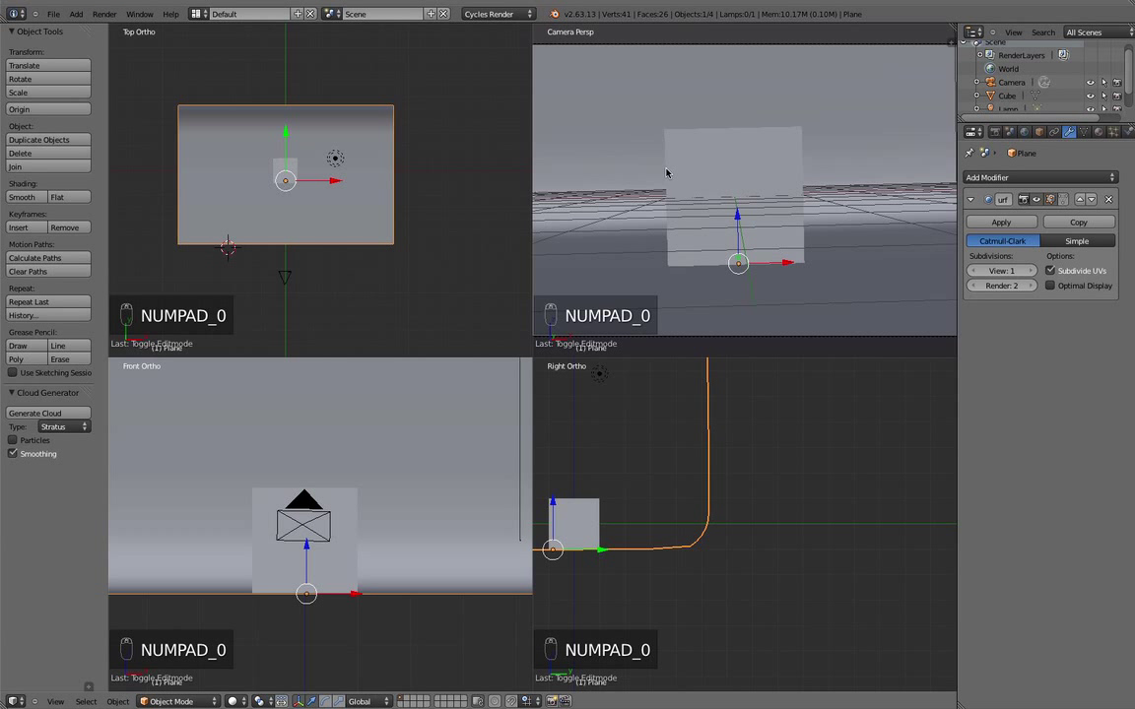
{"action": "middle_click_drag", "start_coordinate": [623, 322], "coordinate": [695, 309]}
{"action": "scroll", "coordinate": [694, 307], "scroll_direction": "up", "scroll_amount": 2}
{"action": "scroll", "coordinate": [690, 305], "scroll_direction": "down", "scroll_amount": 2}
{"action": "scroll", "coordinate": [688, 303], "scroll_direction": "up", "scroll_amount": 2}
{"action": "scroll", "coordinate": [688, 303], "scroll_direction": "down", "scroll_amount": 1}
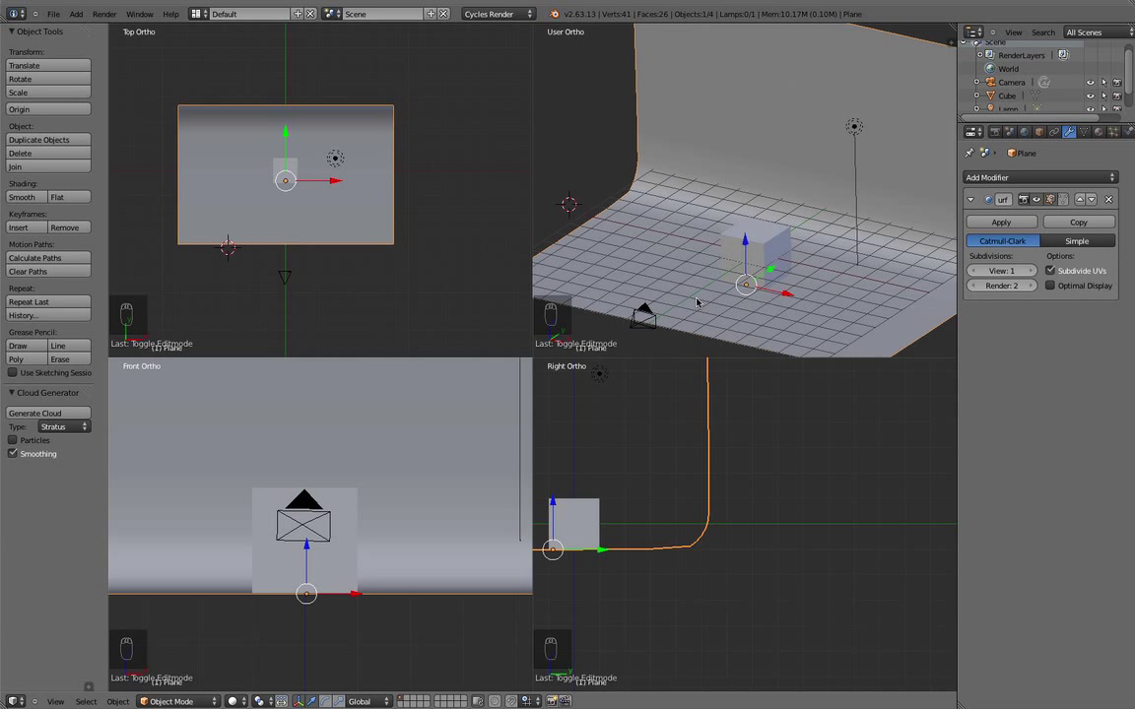
{"action": "key", "text": "alt+q"}
{"action": "middle_click_drag", "start_coordinate": [730, 255], "coordinate": [751, 266]}
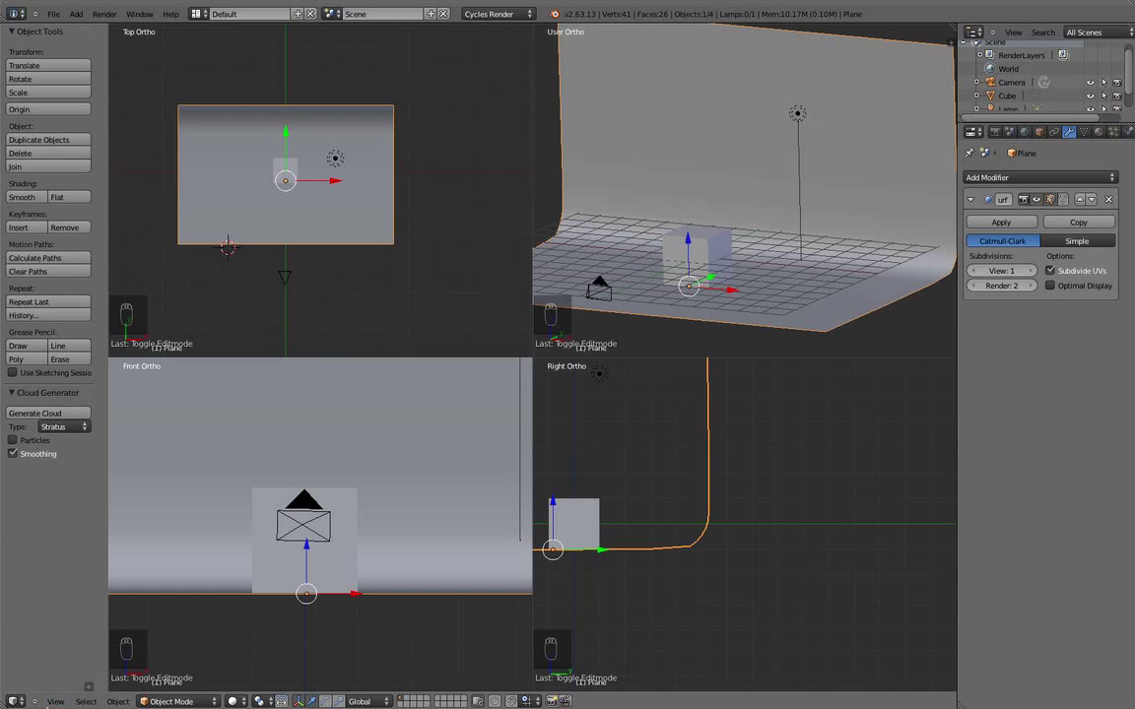
Leave Quad View and inspect the whole backdrop from an angle in a single viewport
{"action": "left_click", "coordinate": [55, 701]}
{"action": "key", "text": "ctrl+alt+q"}
{"action": "scroll", "coordinate": [542, 351], "scroll_direction": "down", "scroll_amount": 3}
{"action": "middle_click_drag", "start_coordinate": [521, 356], "coordinate": [622, 371]}
{"action": "scroll", "coordinate": [665, 413], "scroll_direction": "up", "scroll_amount": 1}
{"action": "scroll", "coordinate": [622, 371], "scroll_direction": "up", "scroll_amount": 2}
{"action": "scroll", "coordinate": [621, 371], "scroll_direction": "down", "scroll_amount": 2}
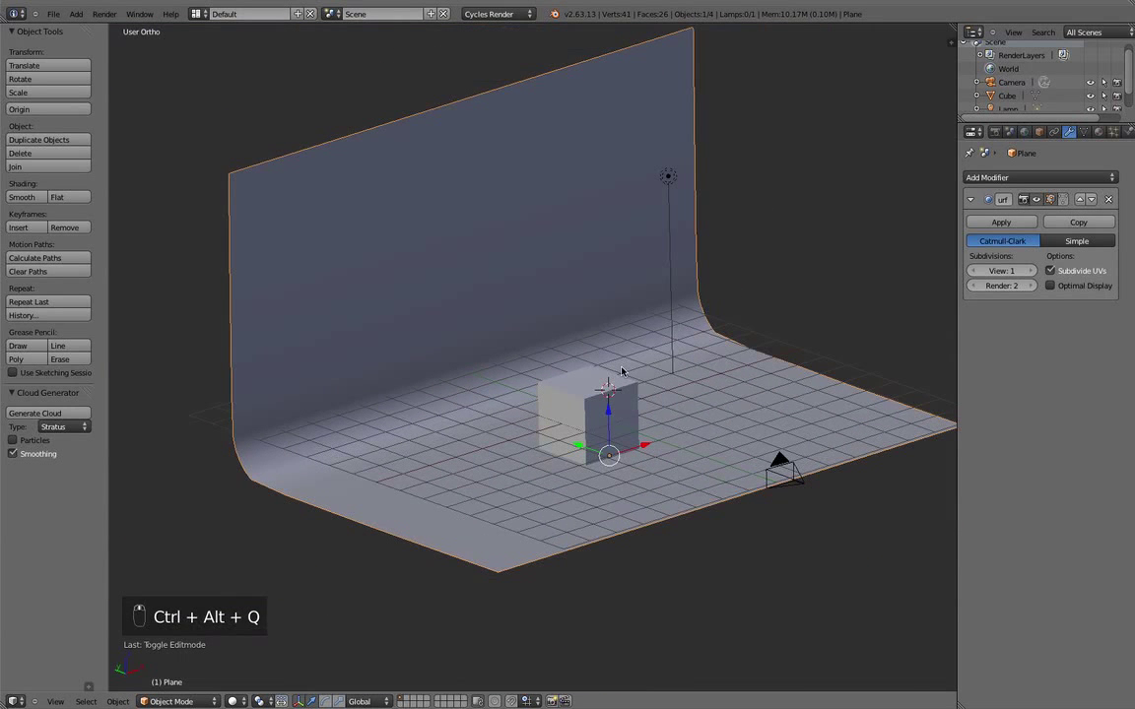
Toggle Quad View on and off repeatedly, ending in a single angled orthographic view of the cube
{"action": "key", "text": "ctrl+alt+q"}
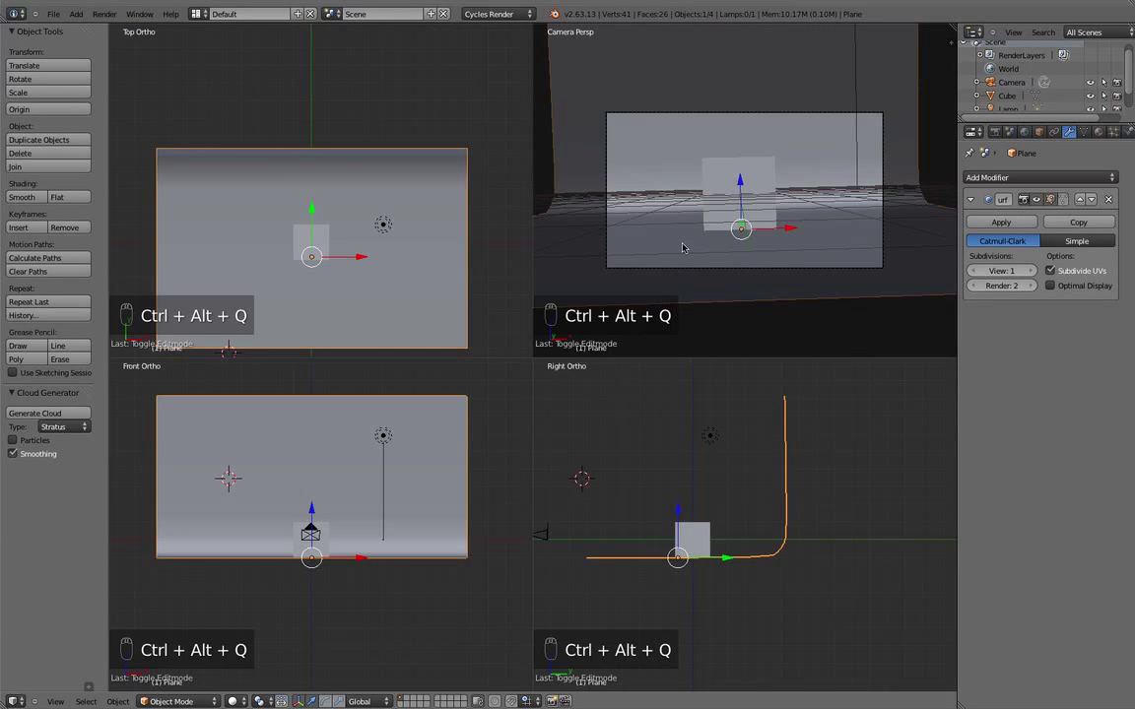
{"action": "key", "text": "ctrl+alt+q"}
{"action": "key", "text": "ctrl+alt+q"}
{"action": "key", "text": "ctrl+alt+q"}
{"action": "middle_click_drag", "start_coordinate": [702, 217], "coordinate": [655, 325]}
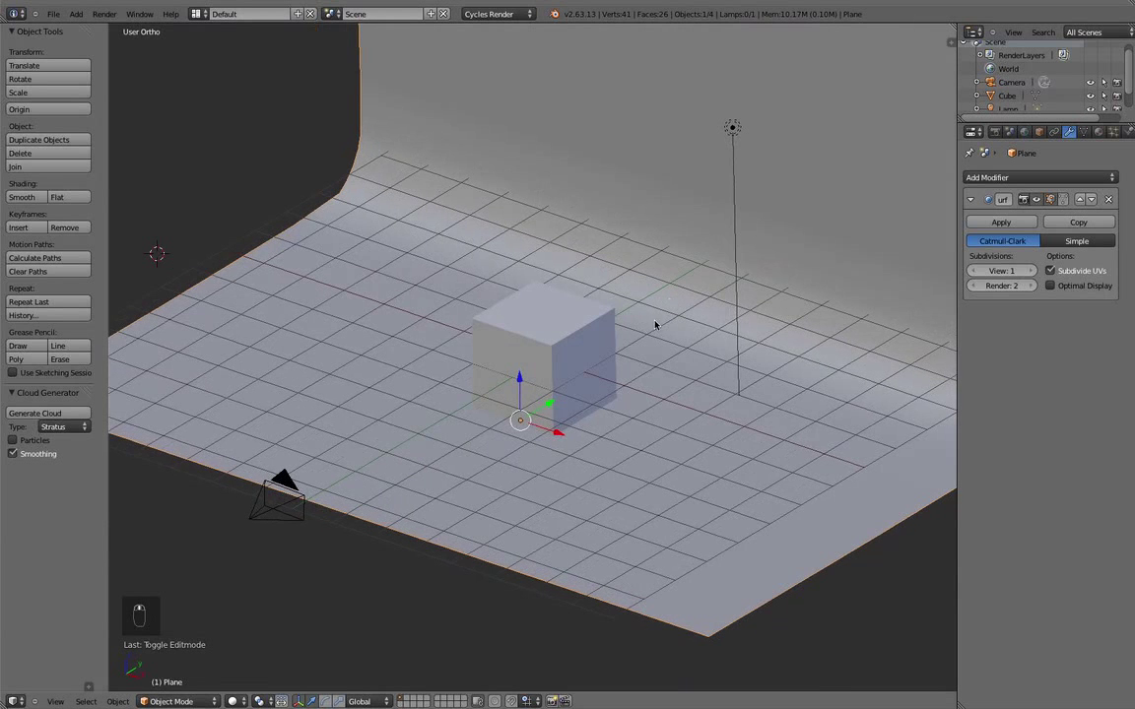
Preview the scene in Rendered shading, both through the camera and from an angle
{"action": "left_click", "coordinate": [230, 701]}
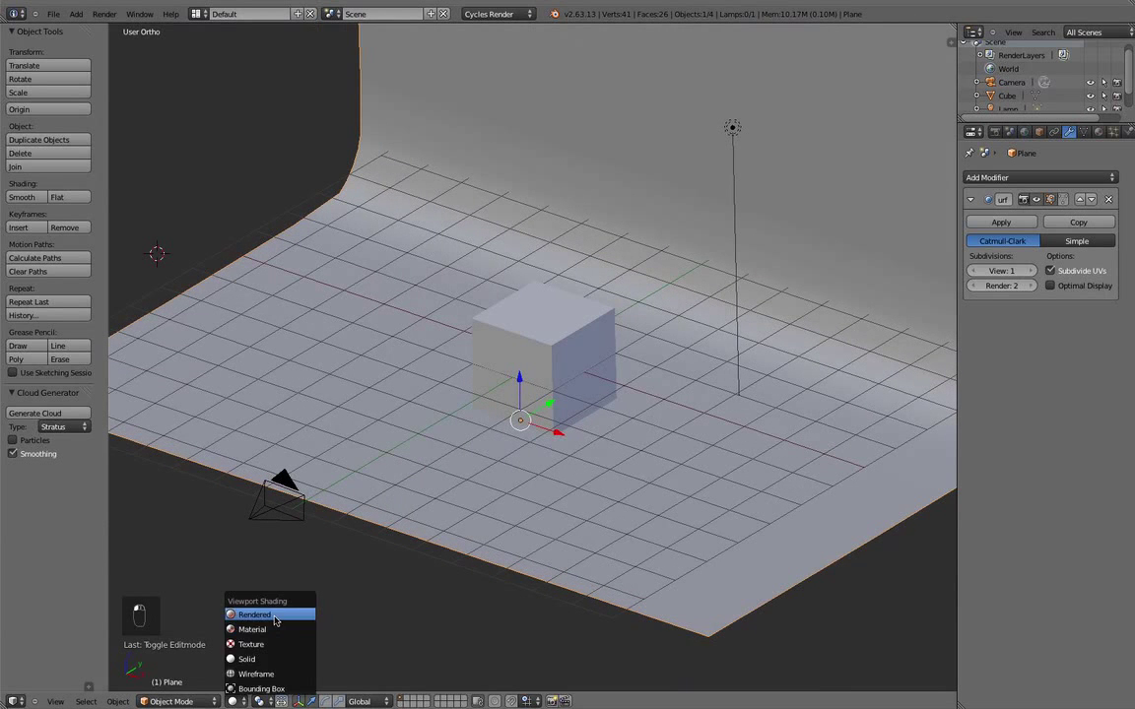
{"action": "left_click", "coordinate": [243, 553]}
{"action": "middle_click_drag", "start_coordinate": [496, 456], "coordinate": [514, 500]}
{"action": "key", "text": "KP_0"}
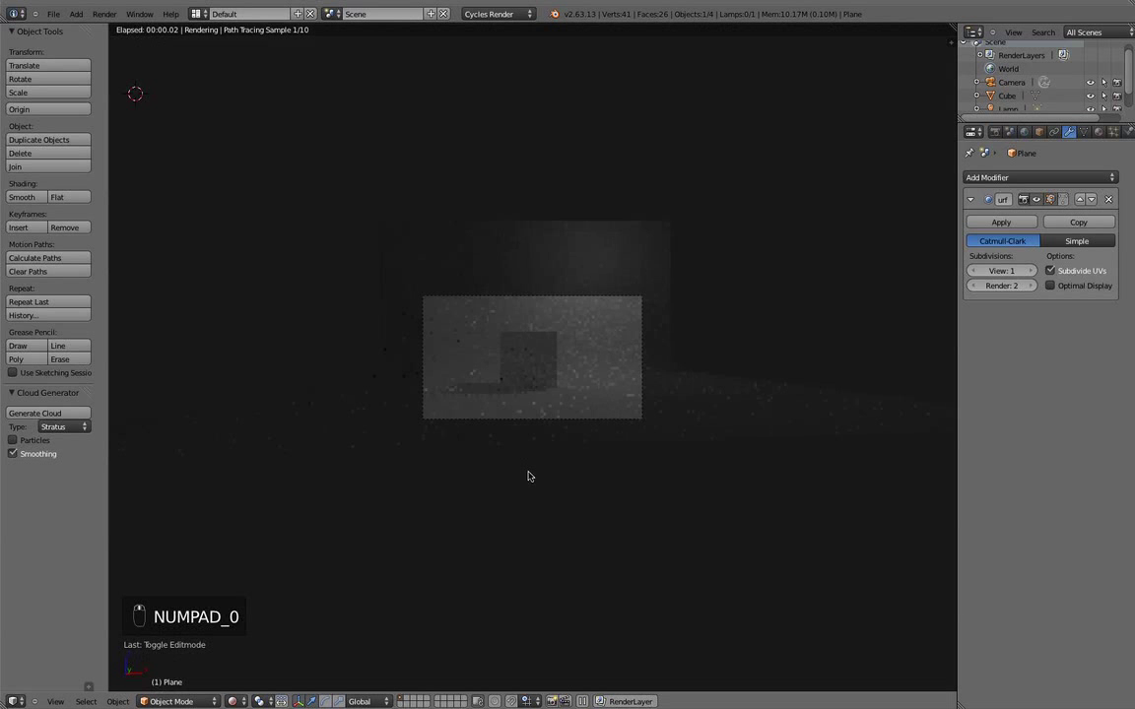
{"action": "scroll", "coordinate": [529, 474], "scroll_direction": "up", "scroll_amount": 3}
{"action": "scroll", "coordinate": [528, 453], "scroll_direction": "down", "scroll_amount": 2}
{"action": "middle_click_drag", "start_coordinate": [533, 440], "coordinate": [500, 447]}
{"action": "scroll", "coordinate": [500, 446], "scroll_direction": "down", "scroll_amount": 4}
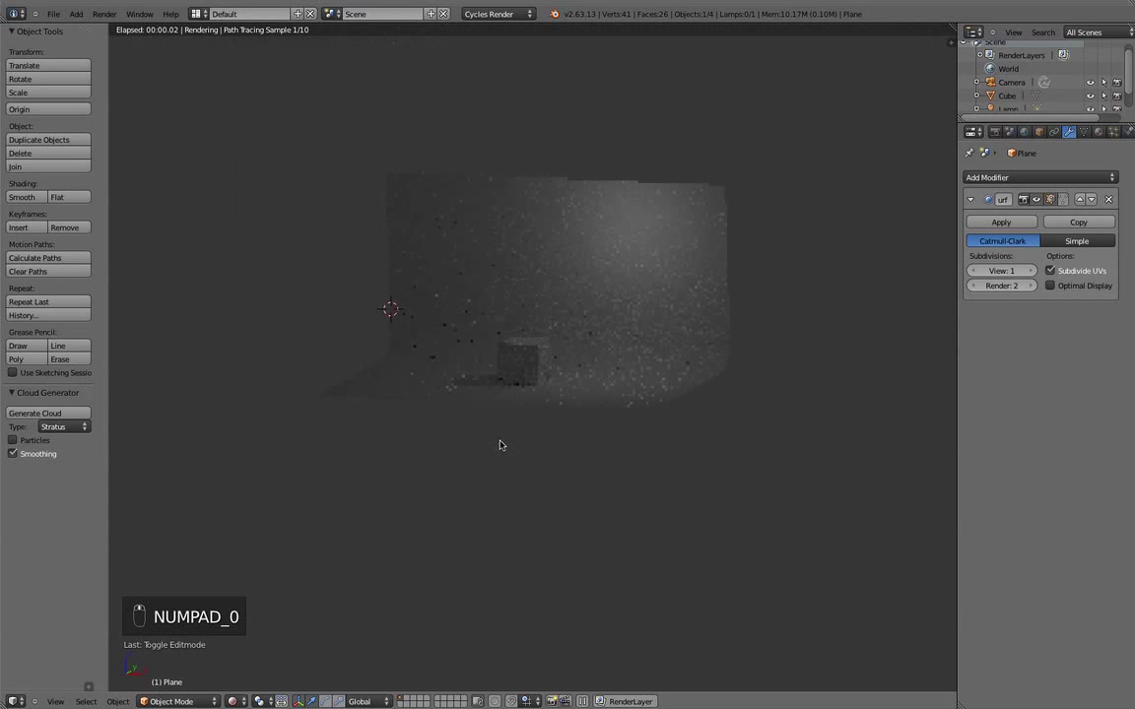
In wireframe Quad View, move the camera to about X 3.5, Y -4.9 and rotate it to about 34° around Z
{"action": "key", "text": "z"}
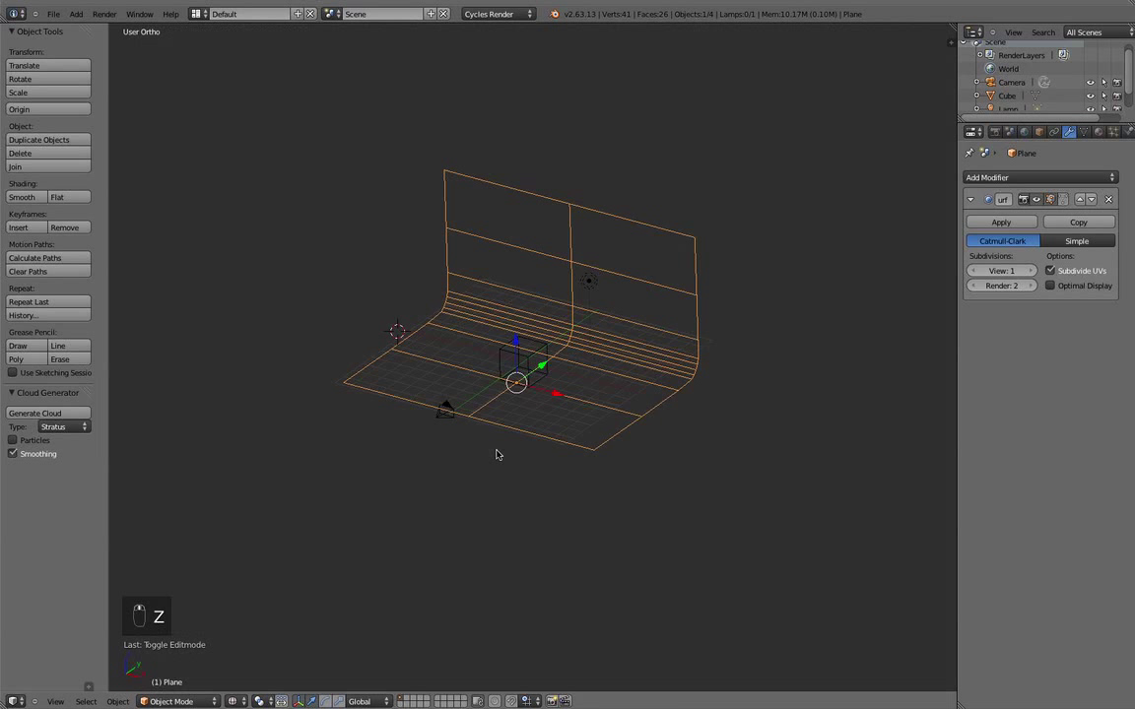
{"action": "key", "text": "ctrl+alt+q"}
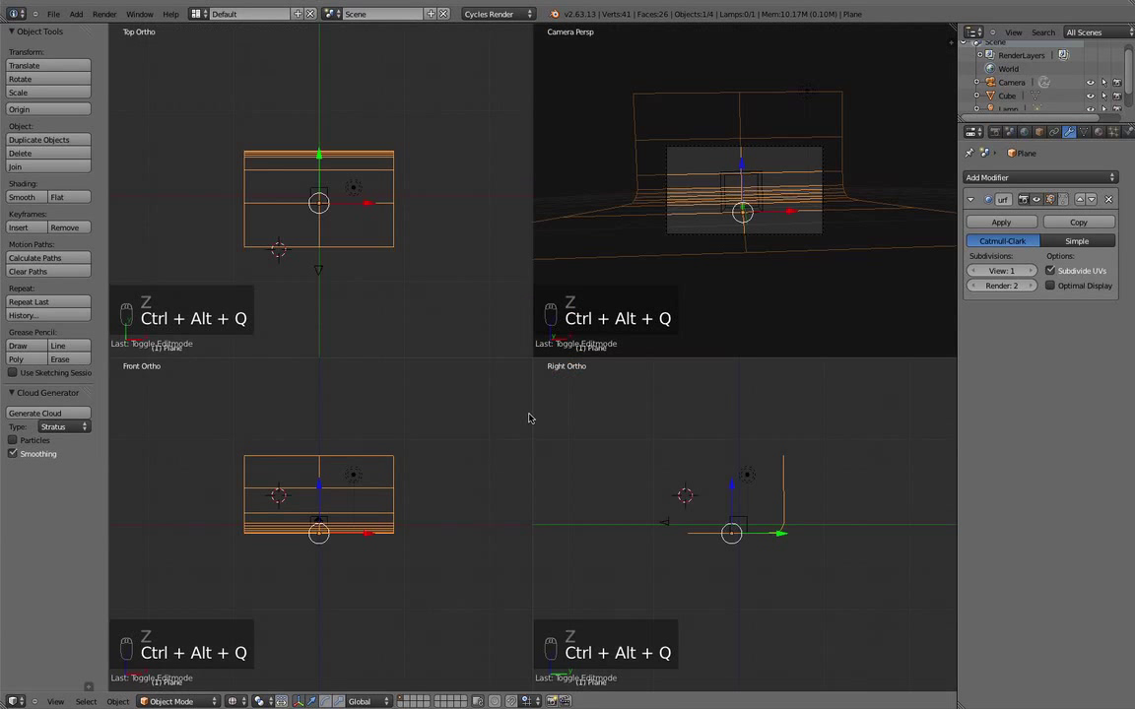
{"action": "right_click", "coordinate": [340, 270]}
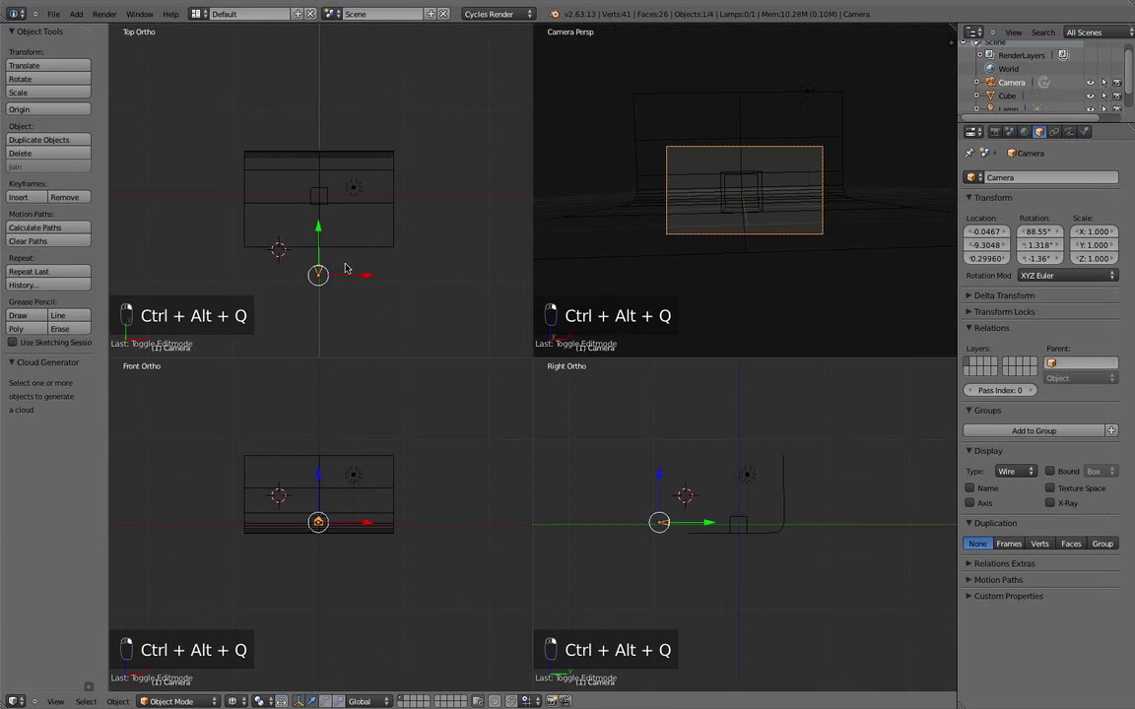
{"action": "key", "text": "g"}
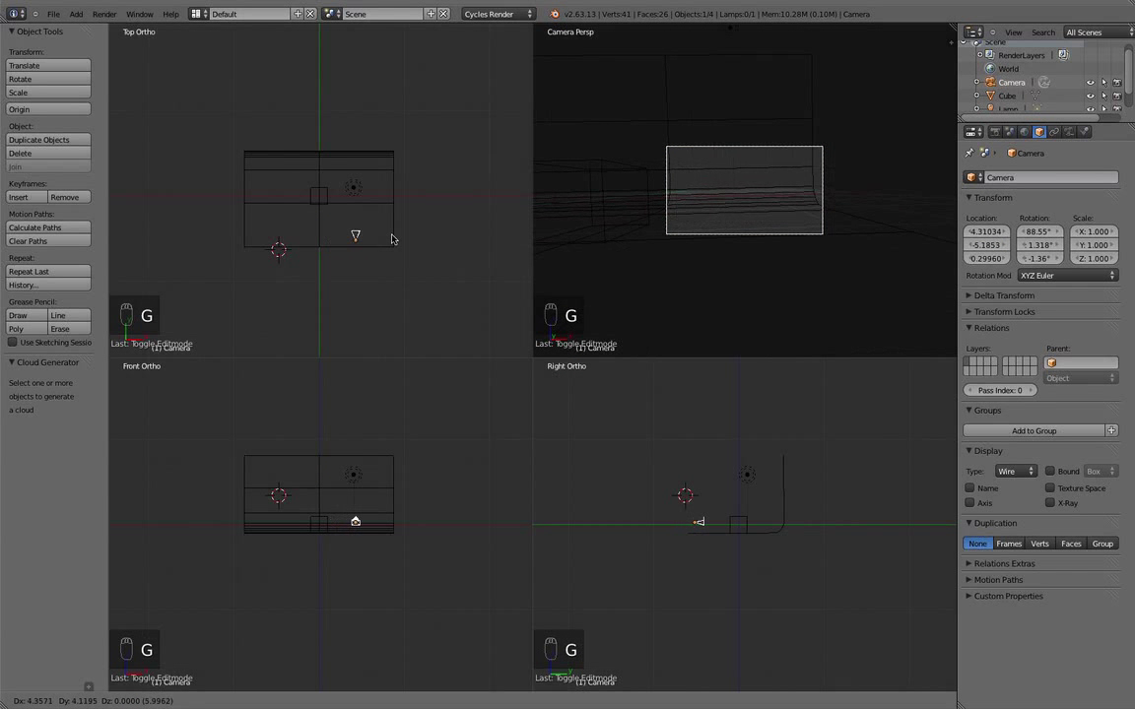
{"action": "left_click", "coordinate": [385, 237]}
{"action": "key", "text": "r"}
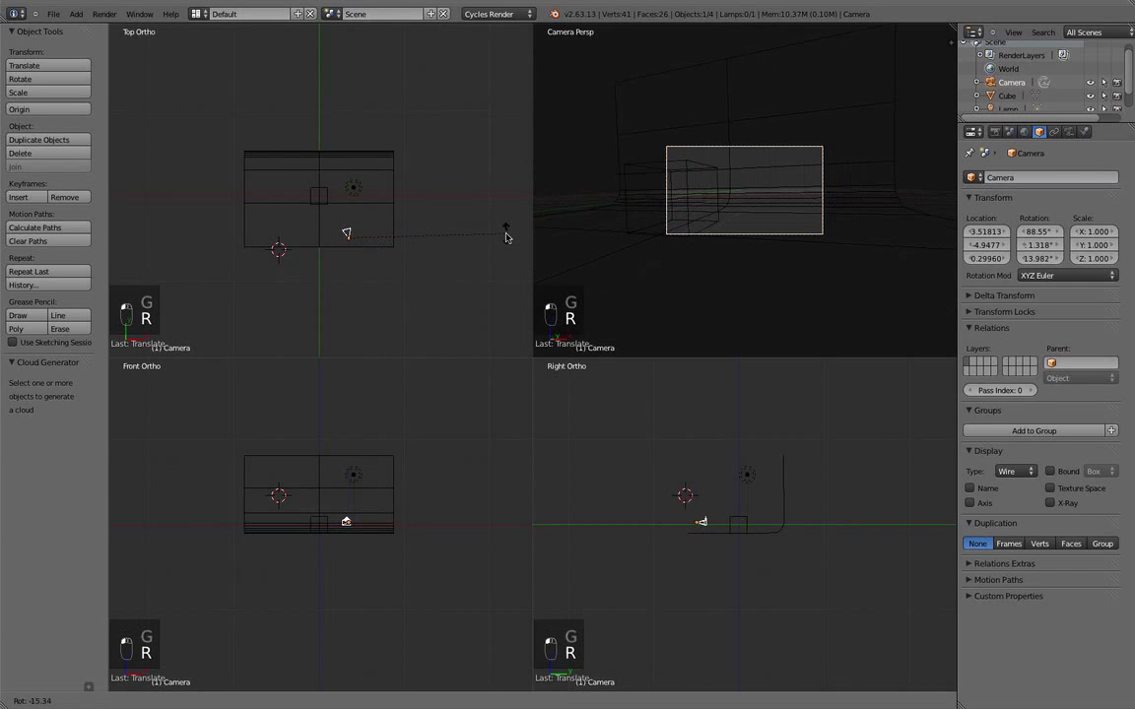
{"action": "left_click", "coordinate": [549, 163]}
{"action": "scroll", "coordinate": [569, 367], "scroll_direction": "down", "scroll_amount": 2}
{"action": "scroll", "coordinate": [383, 201], "scroll_direction": "down", "scroll_amount": 3}
{"action": "scroll", "coordinate": [382, 205], "scroll_direction": "up", "scroll_amount": 4}
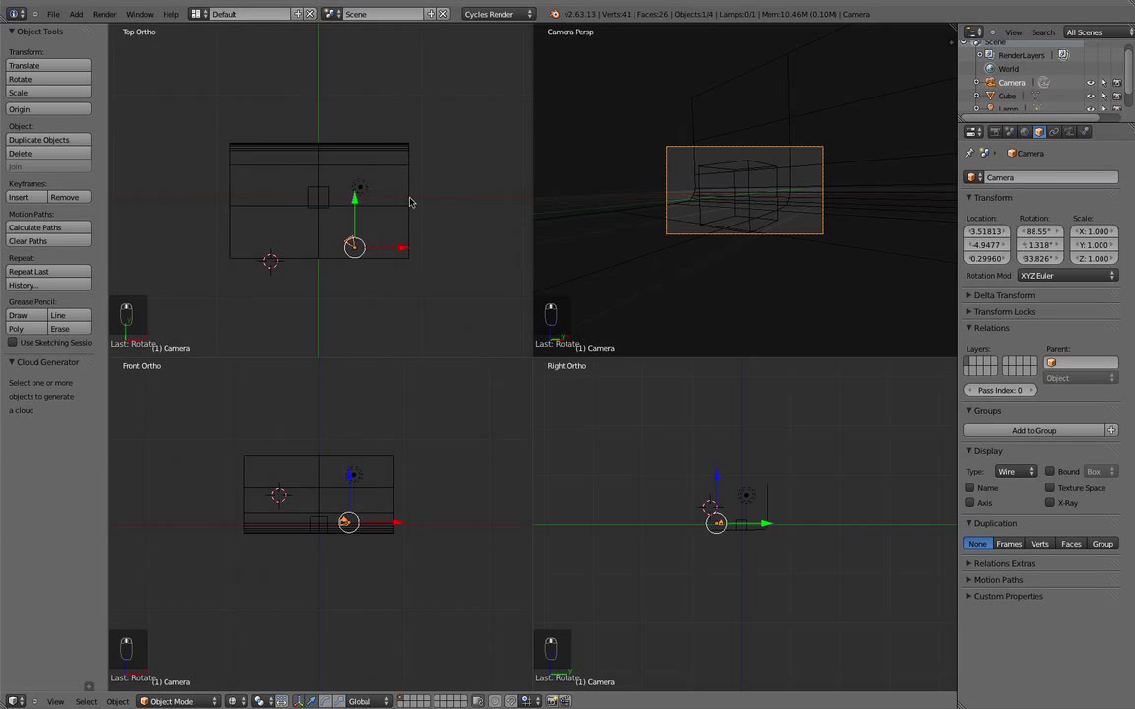
{"action": "scroll", "coordinate": [413, 236], "scroll_direction": "down", "scroll_amount": 1}
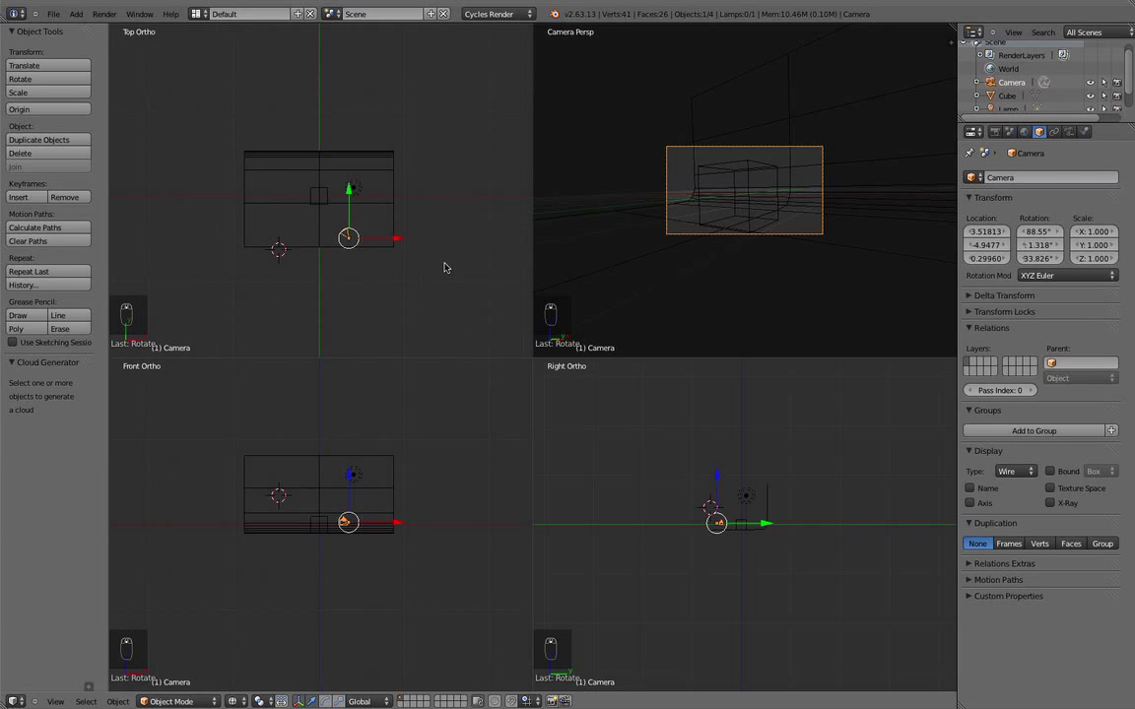
Pull the camera back to about X 4.3, Y -7.2 and rotate it to about 21° around Z
{"action": "key", "text": "g"}
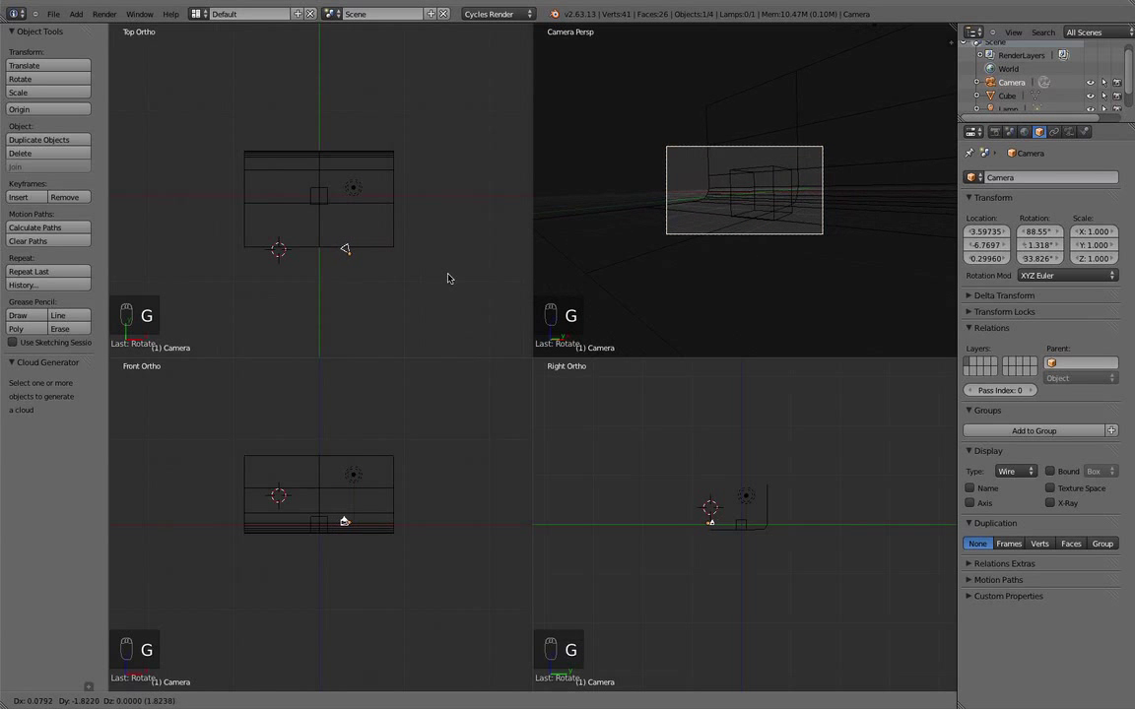
{"action": "left_click", "coordinate": [453, 278]}
{"action": "key", "text": "r"}
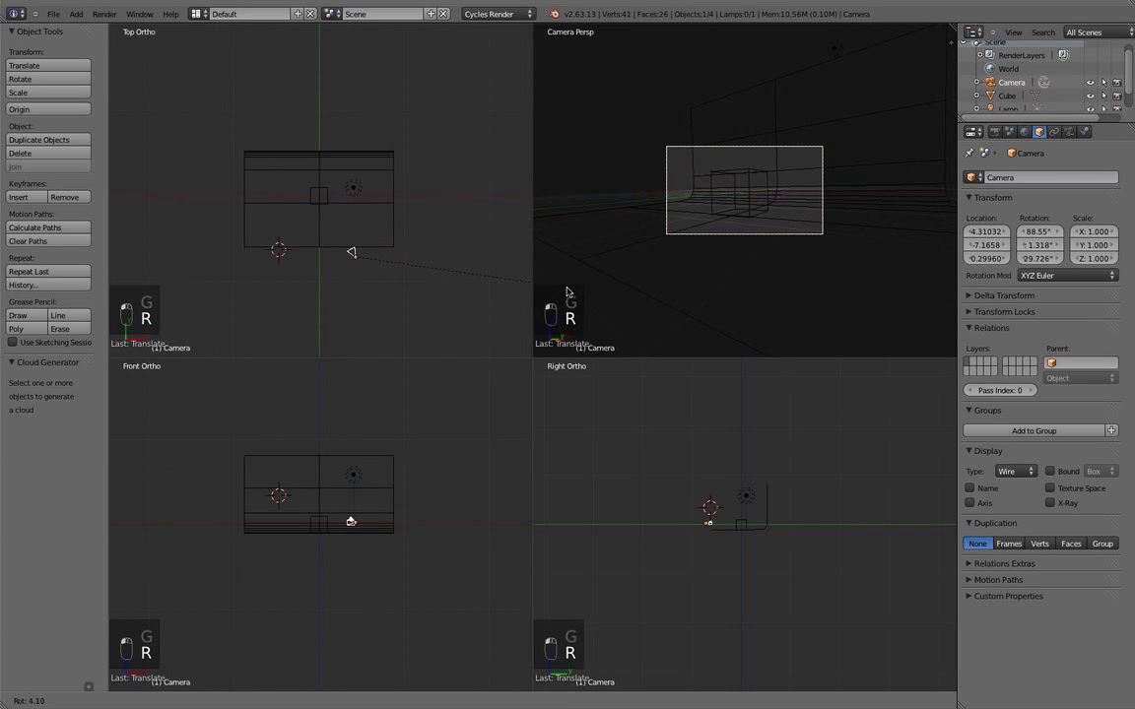
{"action": "left_click", "coordinate": [575, 325]}
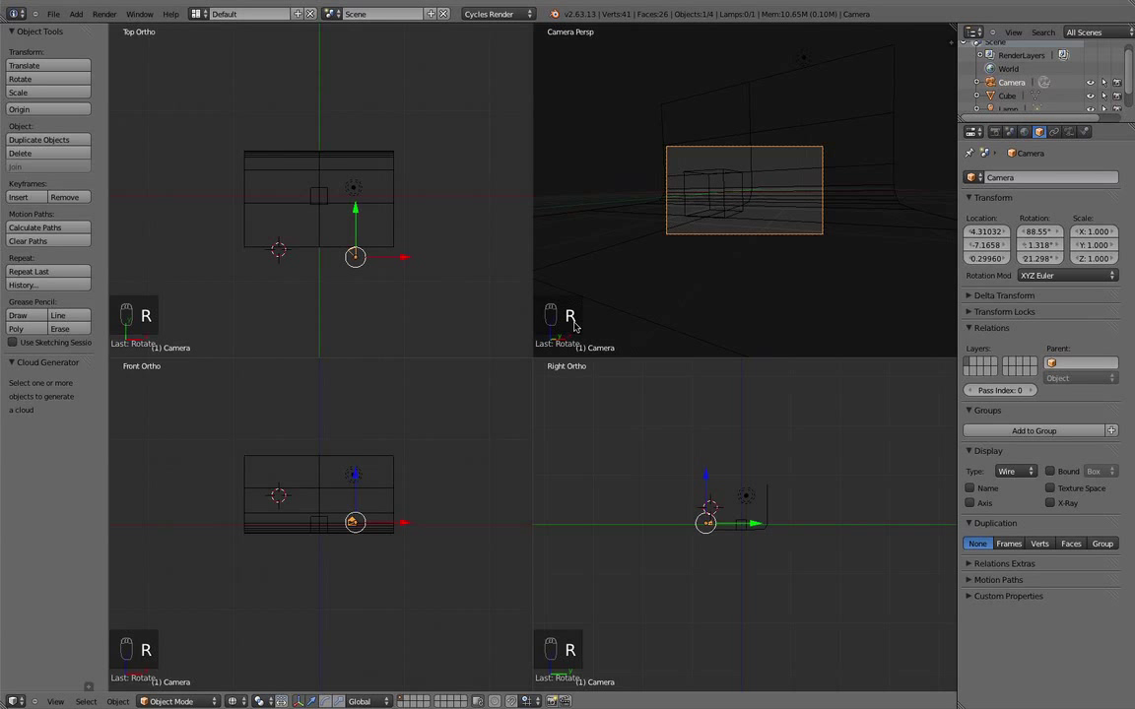
Shift the camera to about X 3.4, Y -7.8 and fine-tune its Z rotation to about 19°
{"action": "key", "text": "g"}
{"action": "left_click", "coordinate": [459, 292]}
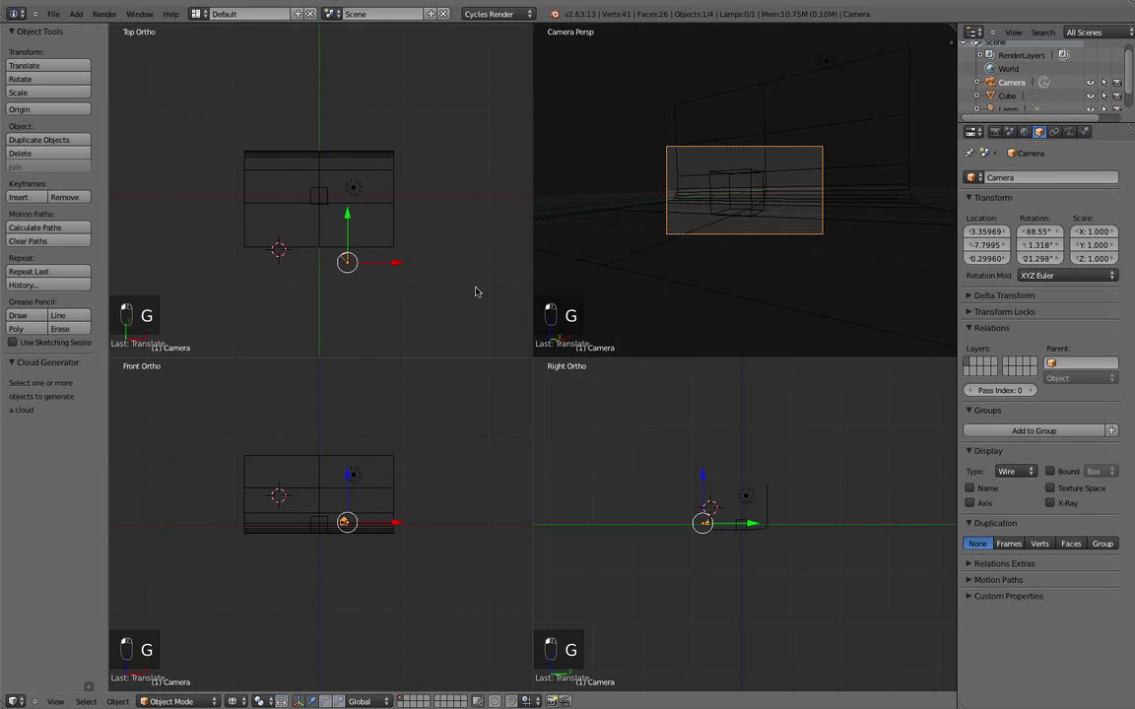
{"action": "key", "text": "r"}
{"action": "left_click", "coordinate": [507, 302]}
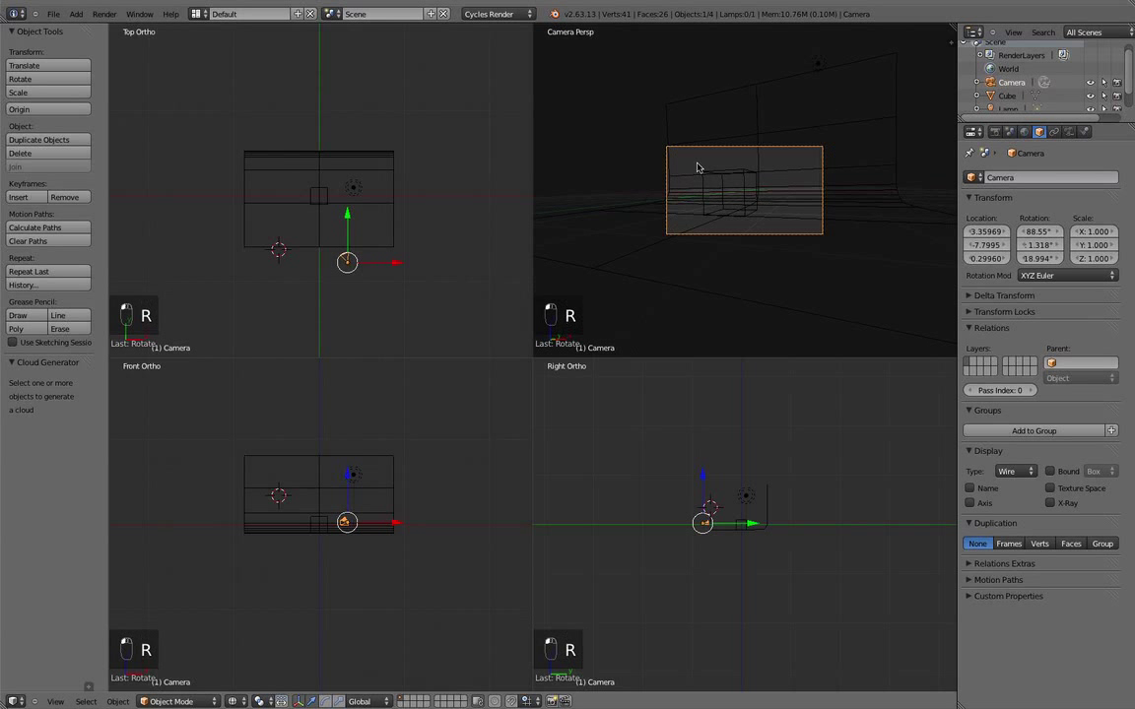
Deselect everything and switch the four views back to solid shading
{"action": "scroll", "coordinate": [736, 155], "scroll_direction": "up", "scroll_amount": 5}
{"action": "scroll", "coordinate": [729, 190], "scroll_direction": "down", "scroll_amount": 3}
{"action": "key", "text": "a"}
{"action": "key", "text": "z"}
{"action": "scroll", "coordinate": [417, 248], "scroll_direction": "down", "scroll_amount": 2}
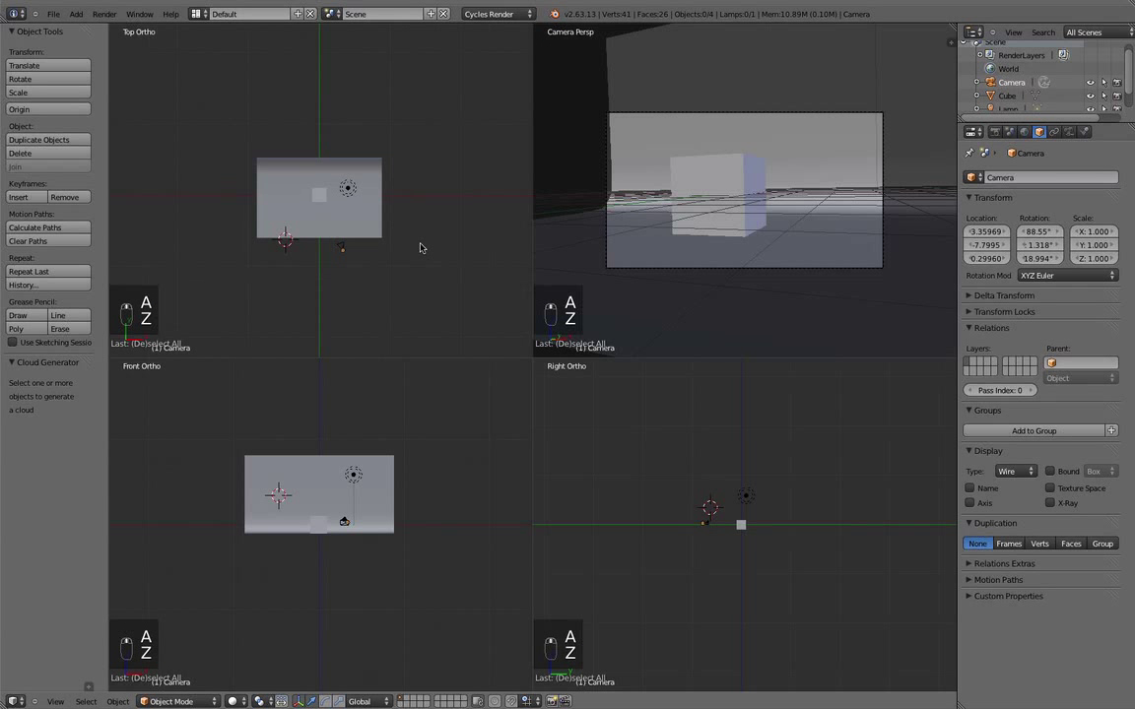
Select the cube and change the camera view pane to a close front view of it
{"action": "scroll", "coordinate": [387, 253], "scroll_direction": "up", "scroll_amount": 4}
{"action": "middle_click_drag", "start_coordinate": [541, 245], "coordinate": [689, 240]}
{"action": "scroll", "coordinate": [702, 201], "scroll_direction": "up", "scroll_amount": 5}
{"action": "right_click", "coordinate": [682, 224]}
{"action": "scroll", "coordinate": [688, 240], "scroll_direction": "up", "scroll_amount": 4}
{"action": "scroll", "coordinate": [683, 241], "scroll_direction": "down", "scroll_amount": 2}
{"action": "key", "text": "KP_1"}
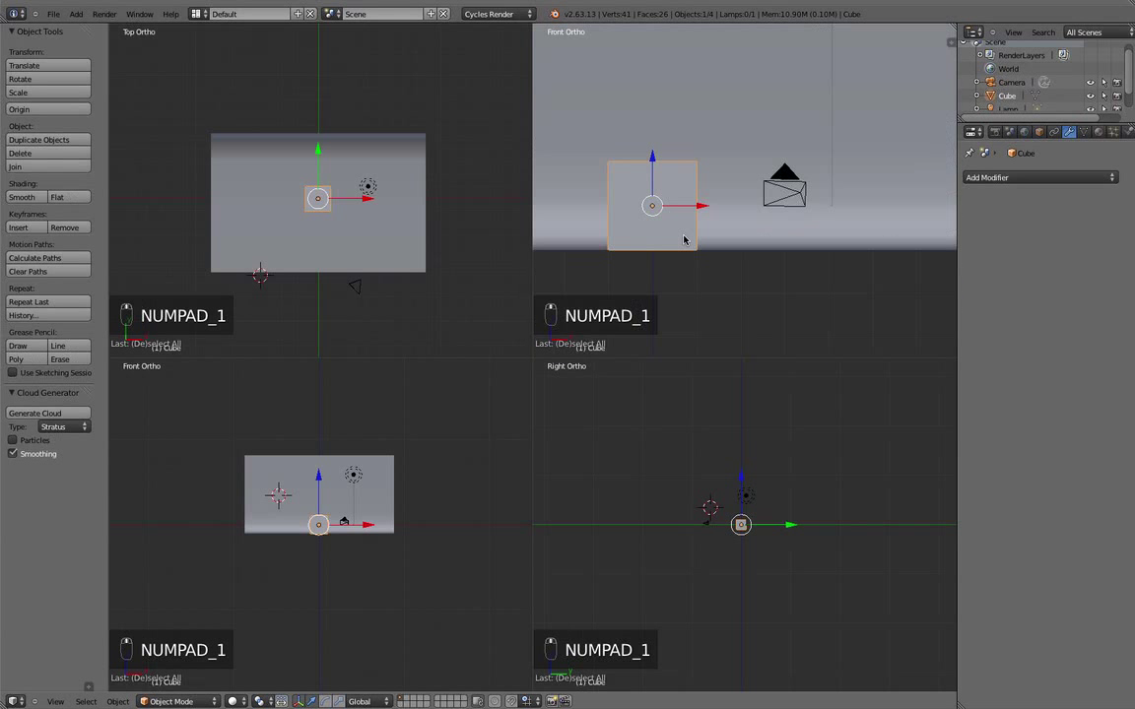
Switch the four views to wireframe shading and enlarge the cube in the top view and the lower front view
{"action": "key", "text": "KP_3"}
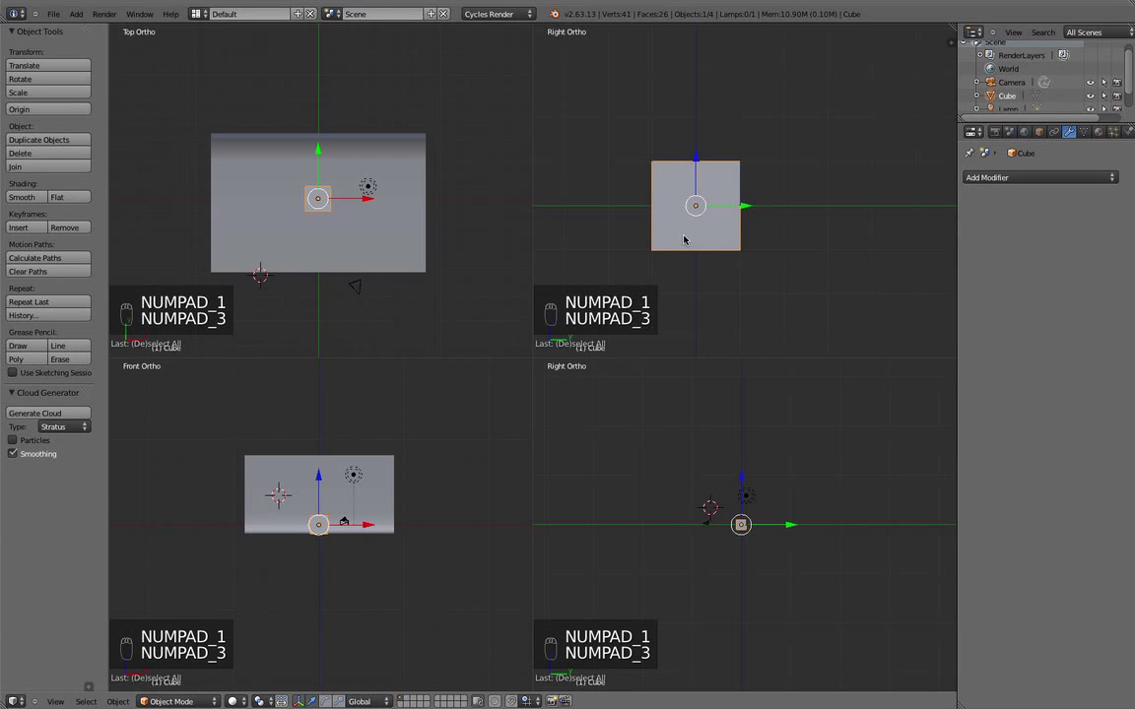
{"action": "key", "text": "KP_1"}
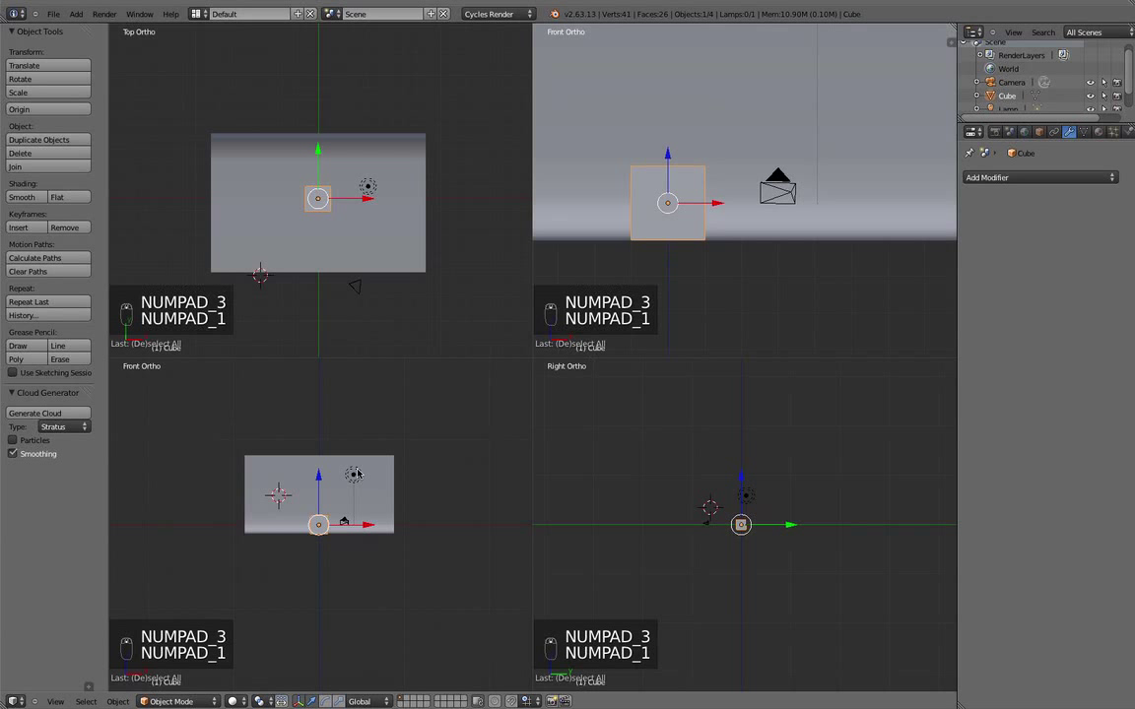
{"action": "scroll", "coordinate": [294, 253], "scroll_direction": "up", "scroll_amount": 5}
{"action": "key", "text": "z"}
{"action": "middle_click_drag", "start_coordinate": [336, 272], "coordinate": [336, 254], "text": "shift"}
{"action": "middle_click_drag", "start_coordinate": [316, 405], "coordinate": [316, 455], "text": "shift"}
{"action": "scroll", "coordinate": [311, 348], "scroll_direction": "up", "scroll_amount": 4}
{"action": "scroll", "coordinate": [316, 455], "scroll_direction": "up", "scroll_amount": 2}
{"action": "middle_click_drag", "start_coordinate": [309, 378], "coordinate": [311, 512], "text": "shift"}
{"action": "scroll", "coordinate": [312, 512], "scroll_direction": "up", "scroll_amount": 4}
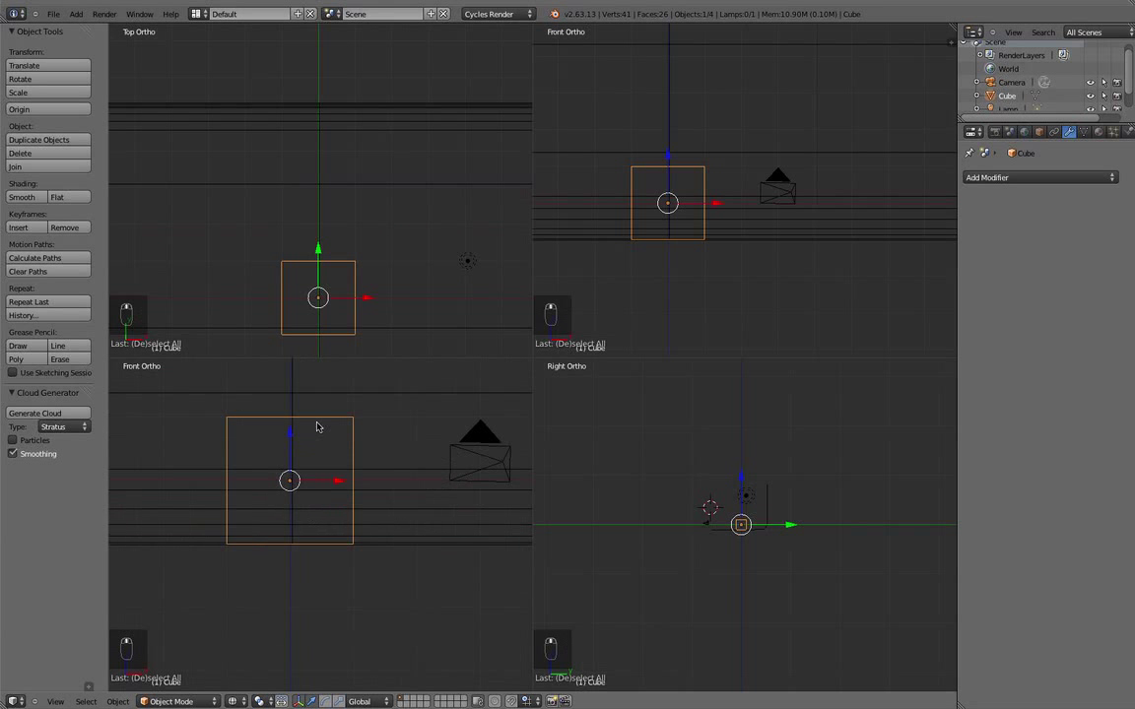
Turn the former camera pane to an angled view, enter Edit Mode on the cube and recentre it in the top and front views
{"action": "middle_click_drag", "start_coordinate": [610, 276], "coordinate": [723, 270]}
{"action": "scroll", "coordinate": [724, 270], "scroll_direction": "up", "scroll_amount": 4}
{"action": "key", "text": "Tab"}
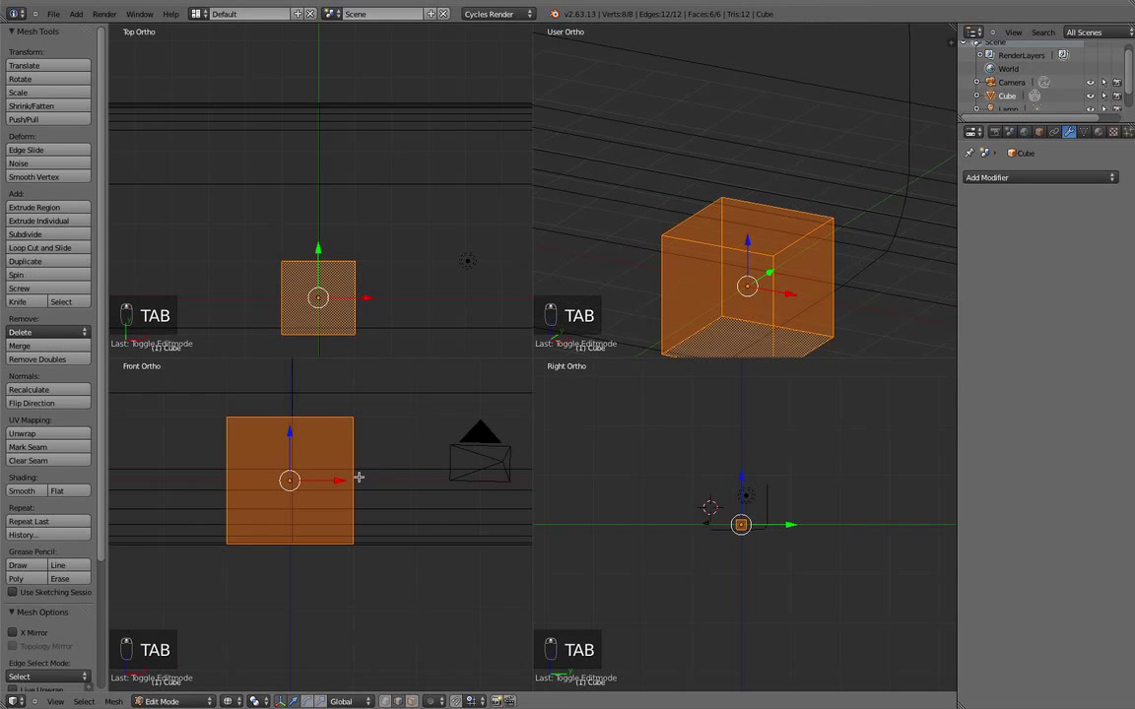
{"action": "middle_click_drag", "start_coordinate": [359, 478], "coordinate": [405, 408], "text": "shift"}
{"action": "scroll", "coordinate": [622, 340], "scroll_direction": "down", "scroll_amount": 1}
{"action": "middle_click_drag", "start_coordinate": [673, 296], "coordinate": [656, 232], "text": "shift"}
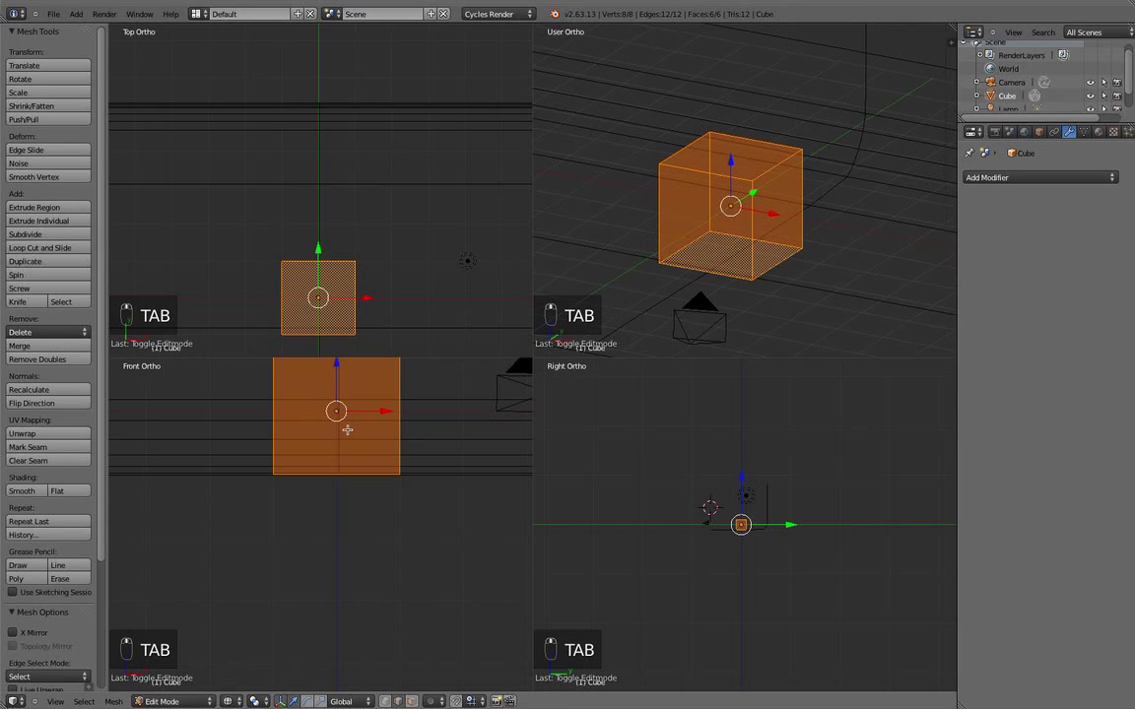
{"action": "scroll", "coordinate": [347, 429], "scroll_direction": "up", "scroll_amount": 1}
{"action": "scroll", "coordinate": [377, 387], "scroll_direction": "up", "scroll_amount": 1}
{"action": "scroll", "coordinate": [374, 396], "scroll_direction": "down", "scroll_amount": 1}
{"action": "middle_click_drag", "start_coordinate": [369, 408], "coordinate": [356, 473], "text": "shift"}
{"action": "scroll", "coordinate": [350, 507], "scroll_direction": "down", "scroll_amount": 1}
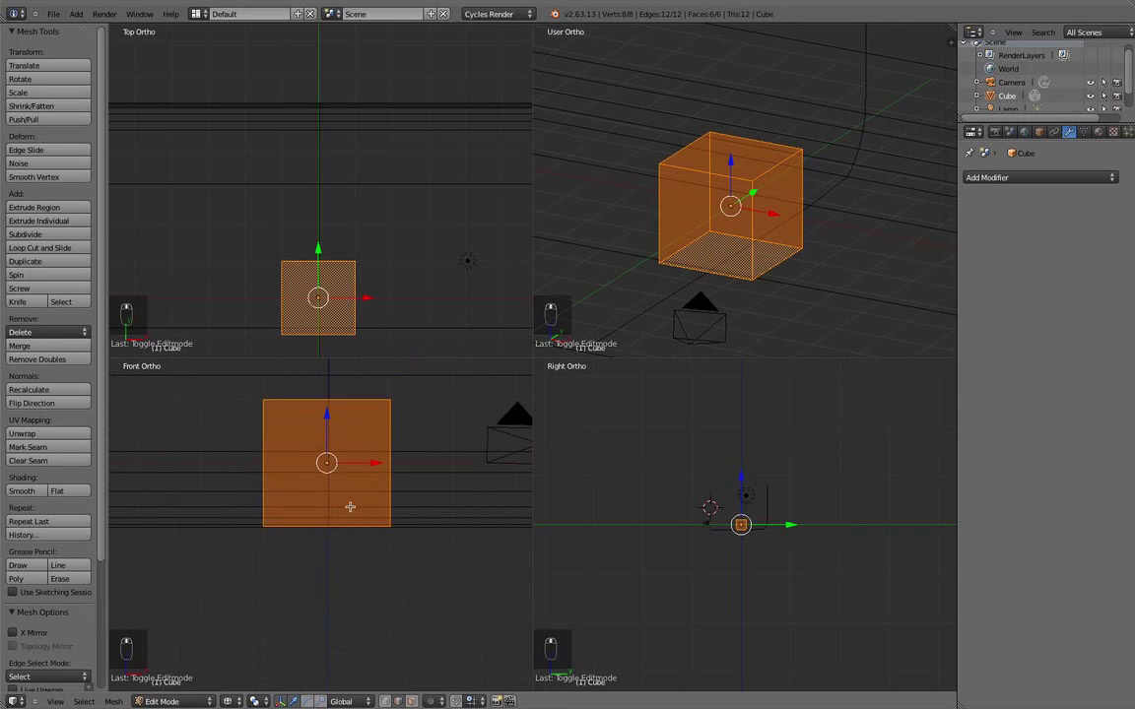
{"action": "scroll", "coordinate": [349, 507], "scroll_direction": "up", "scroll_amount": 1}
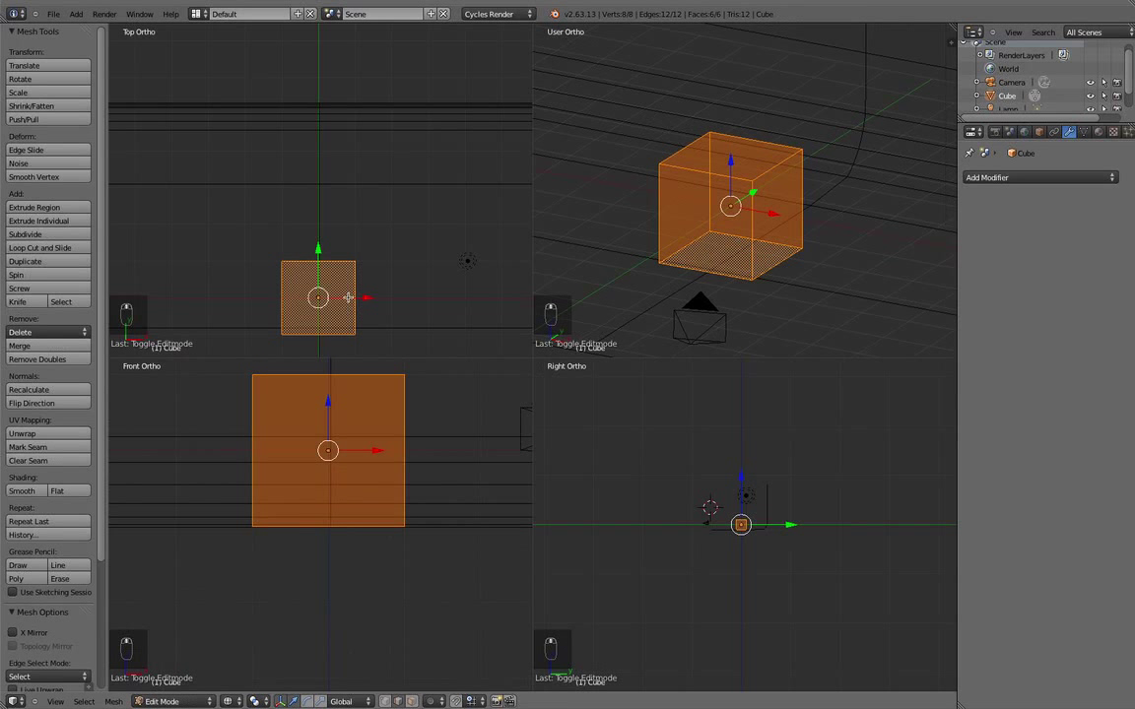
{"action": "scroll", "coordinate": [348, 297], "scroll_direction": "down", "scroll_amount": 1}
{"action": "middle_click_drag", "start_coordinate": [350, 306], "coordinate": [358, 264], "text": "shift"}
{"action": "scroll", "coordinate": [342, 320], "scroll_direction": "down", "scroll_amount": 1}
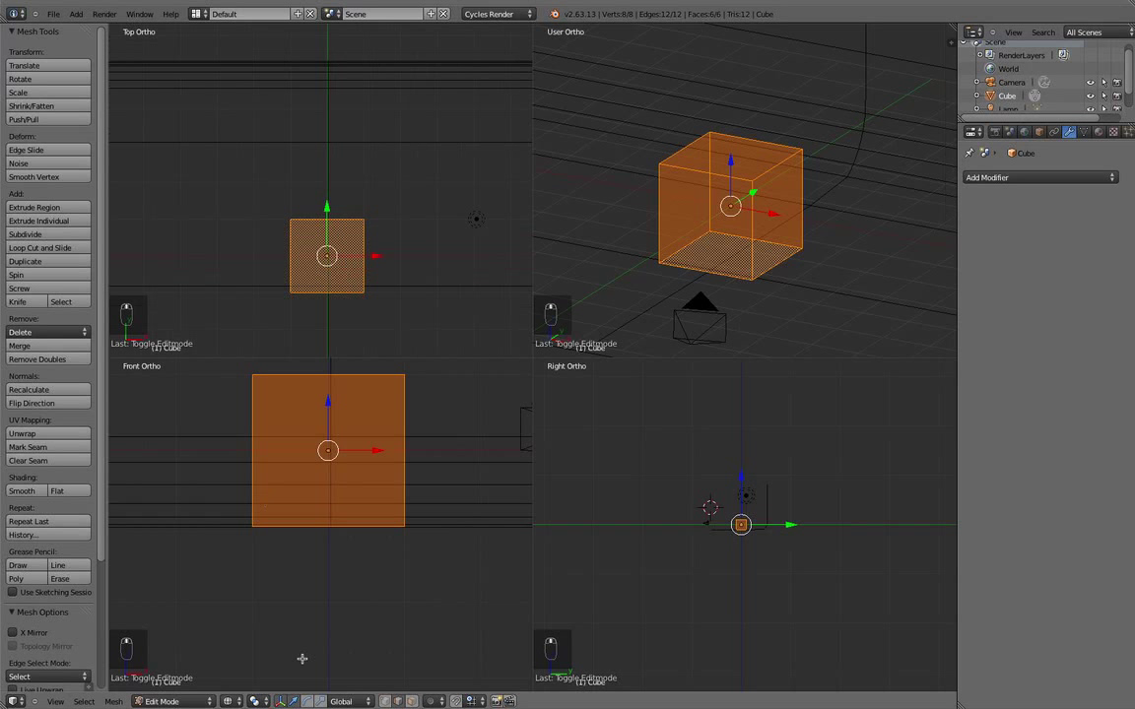
Clear the selection and box-select the four vertices on the cube's +X side in the top view
{"action": "key", "text": "a"}
{"action": "key", "text": "v"}
{"action": "key", "text": "b"}
{"action": "left_click_drag", "start_coordinate": [332, 94], "coordinate": [424, 325]}
{"action": "left_click", "coordinate": [396, 258]}
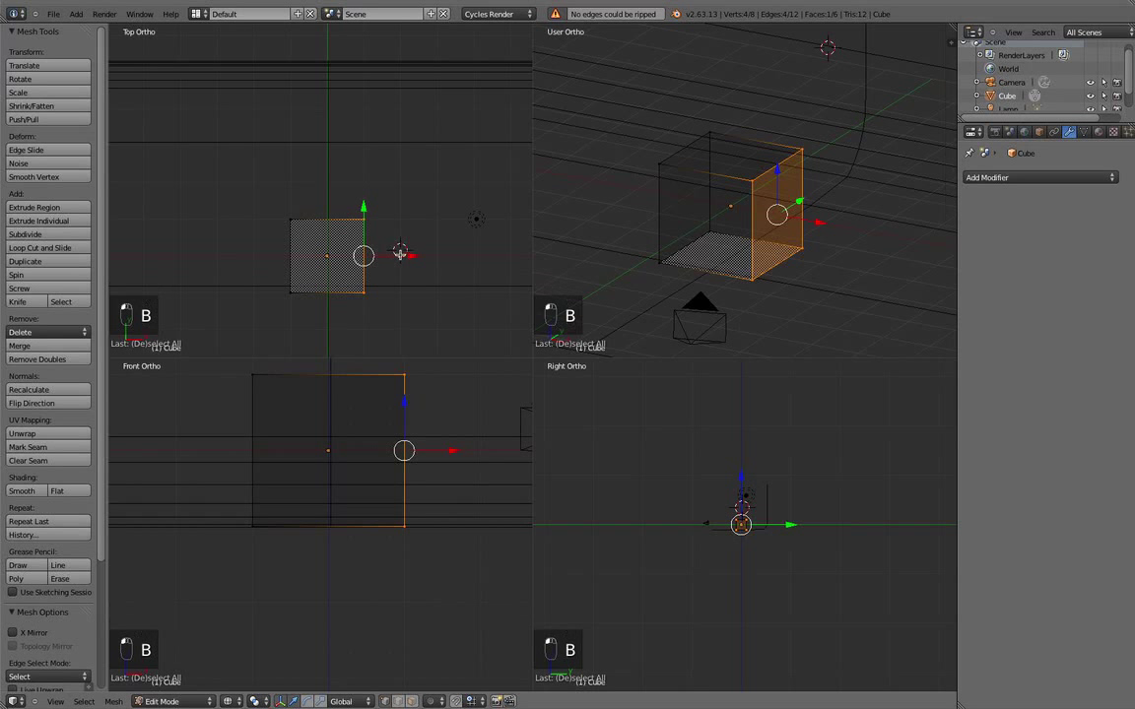
Move the selected side outward along X by about 1.5 units to stretch the cube into a longer box
{"action": "key", "text": "g"}
{"action": "key", "text": "x"}
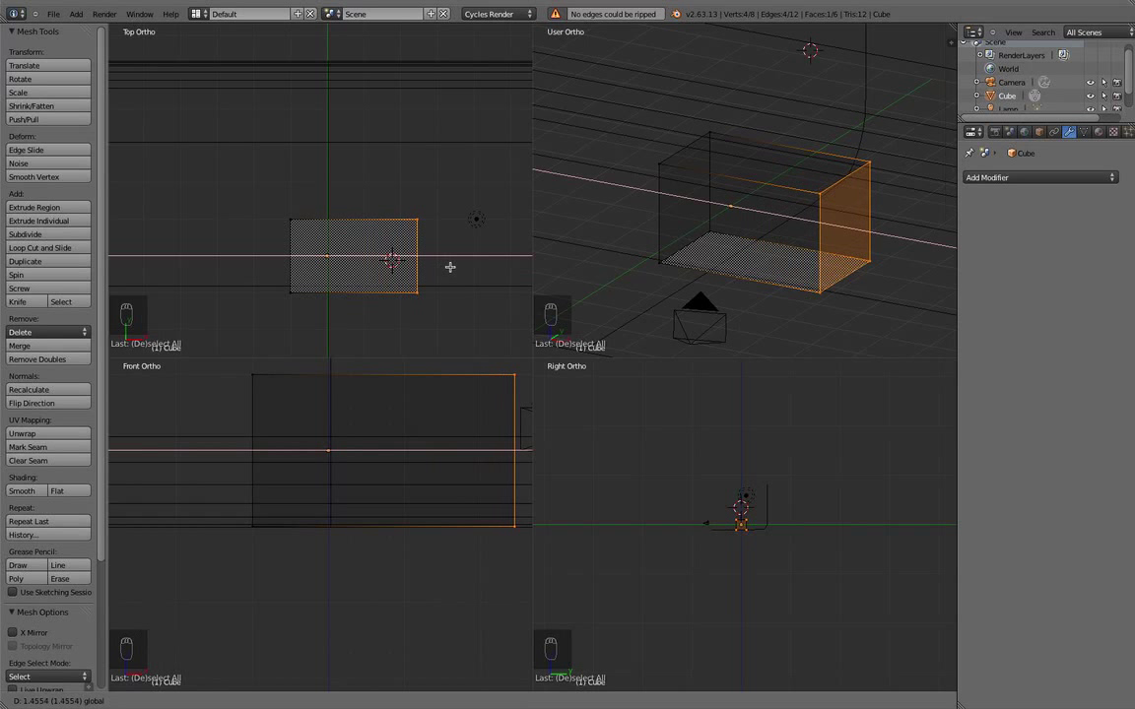
{"action": "left_click", "coordinate": [450, 266]}
{"action": "scroll", "coordinate": [355, 253], "scroll_direction": "down", "scroll_amount": 4}
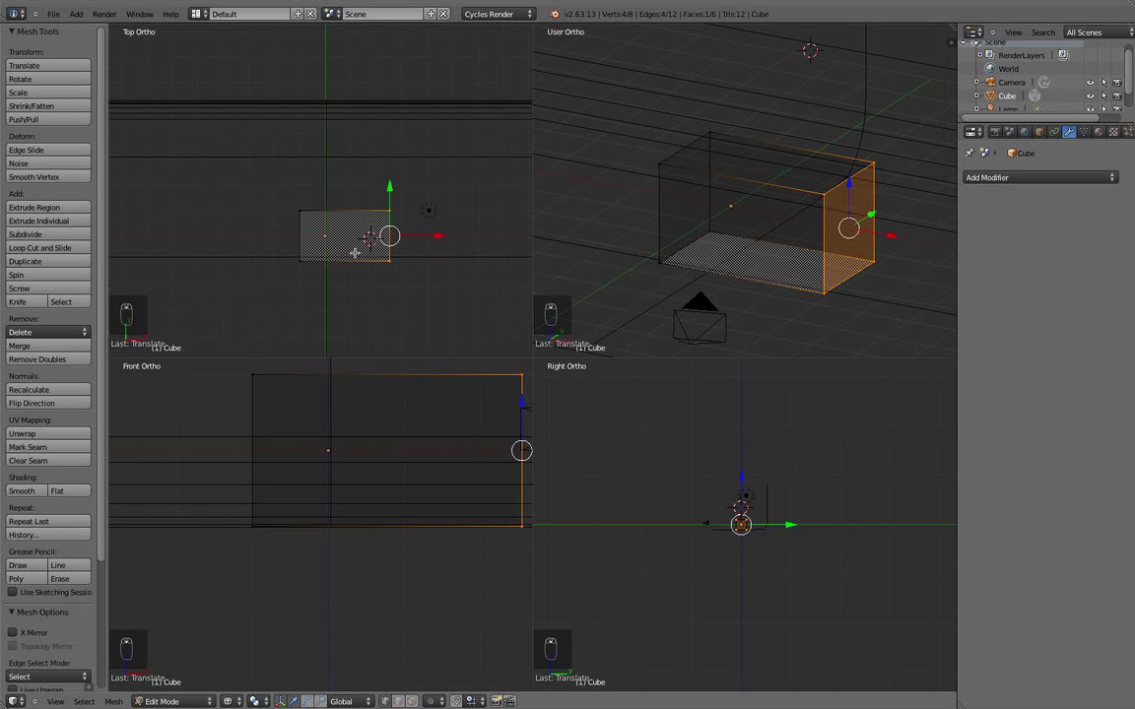
{"action": "scroll", "coordinate": [333, 238], "scroll_direction": "up", "scroll_amount": 3}
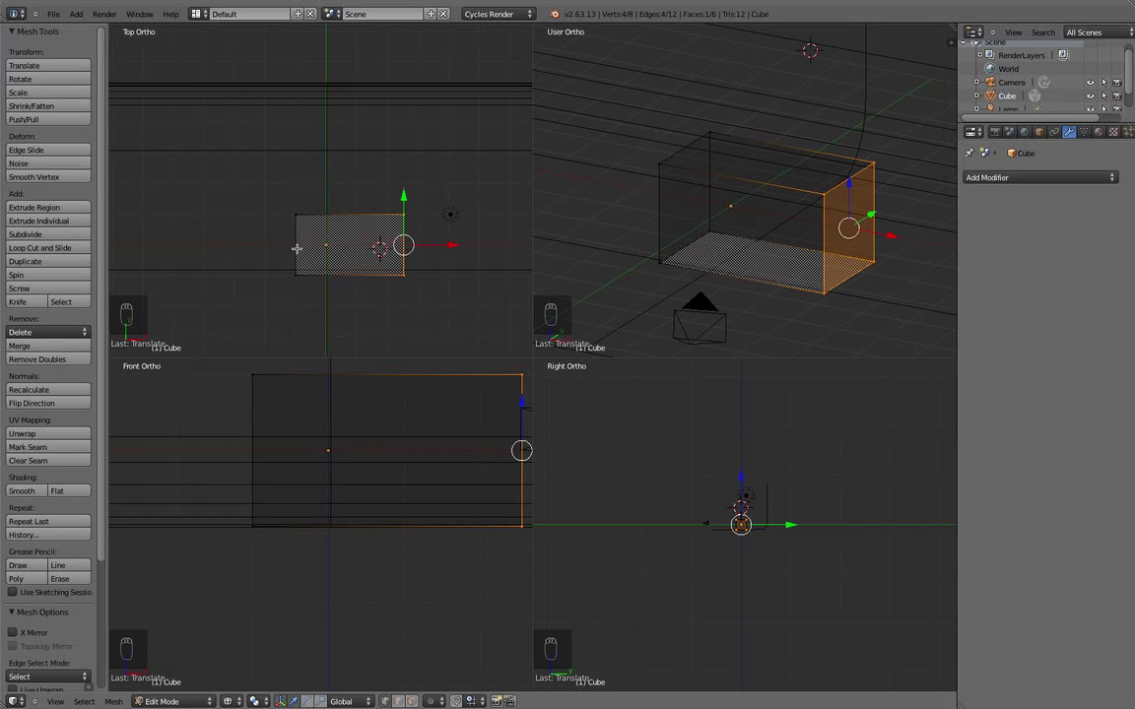
{"action": "left_click_drag", "start_coordinate": [442, 241], "coordinate": [440, 241]}
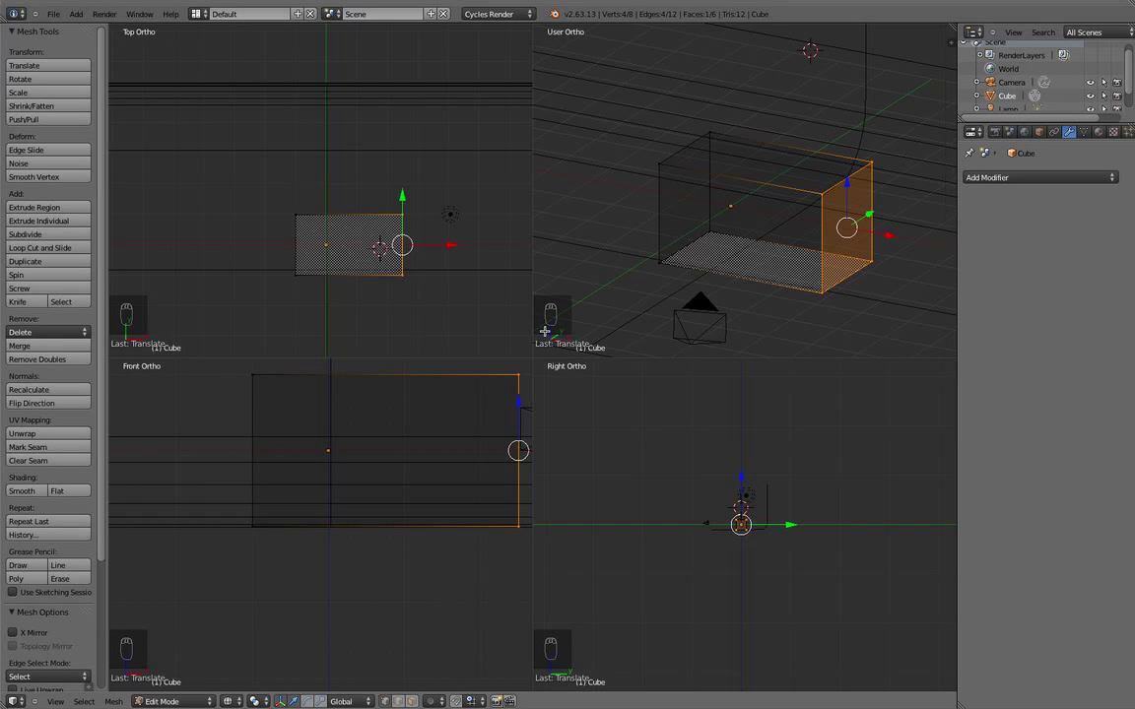
Pull the selected side slightly back along X to shorten the box, and clear the selection
{"action": "middle_click_drag", "start_coordinate": [654, 325], "coordinate": [694, 307]}
{"action": "middle_click_drag", "start_coordinate": [521, 243], "coordinate": [709, 241]}
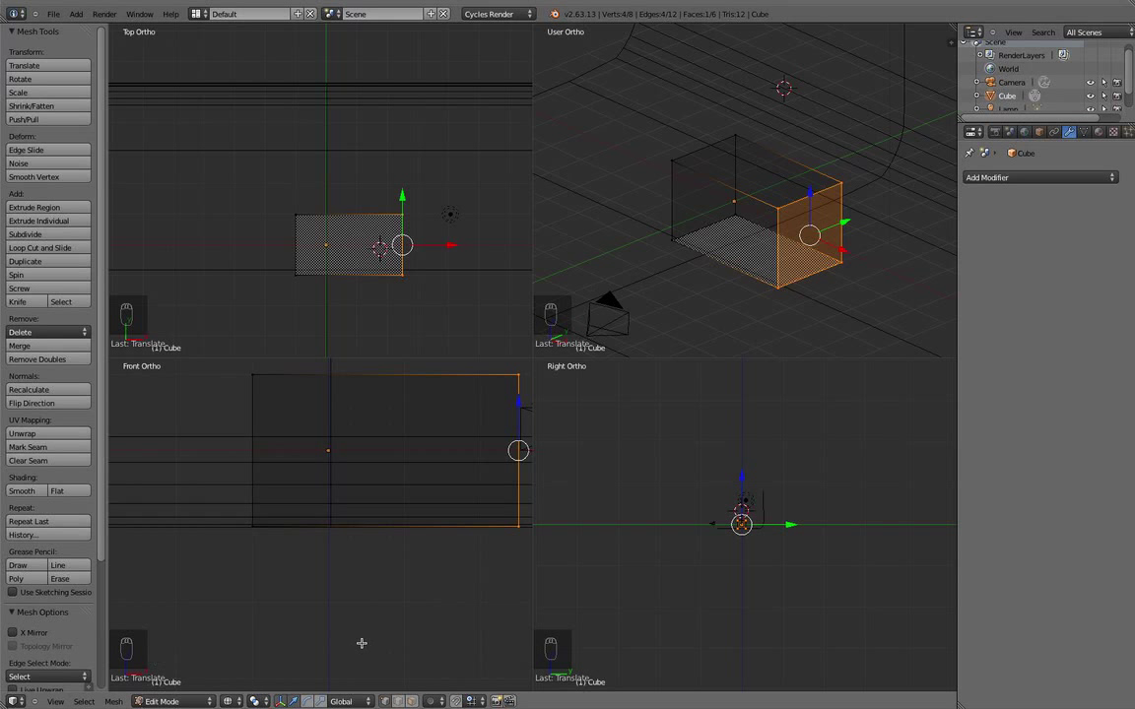
{"action": "middle_click_drag", "start_coordinate": [680, 225], "coordinate": [650, 236]}
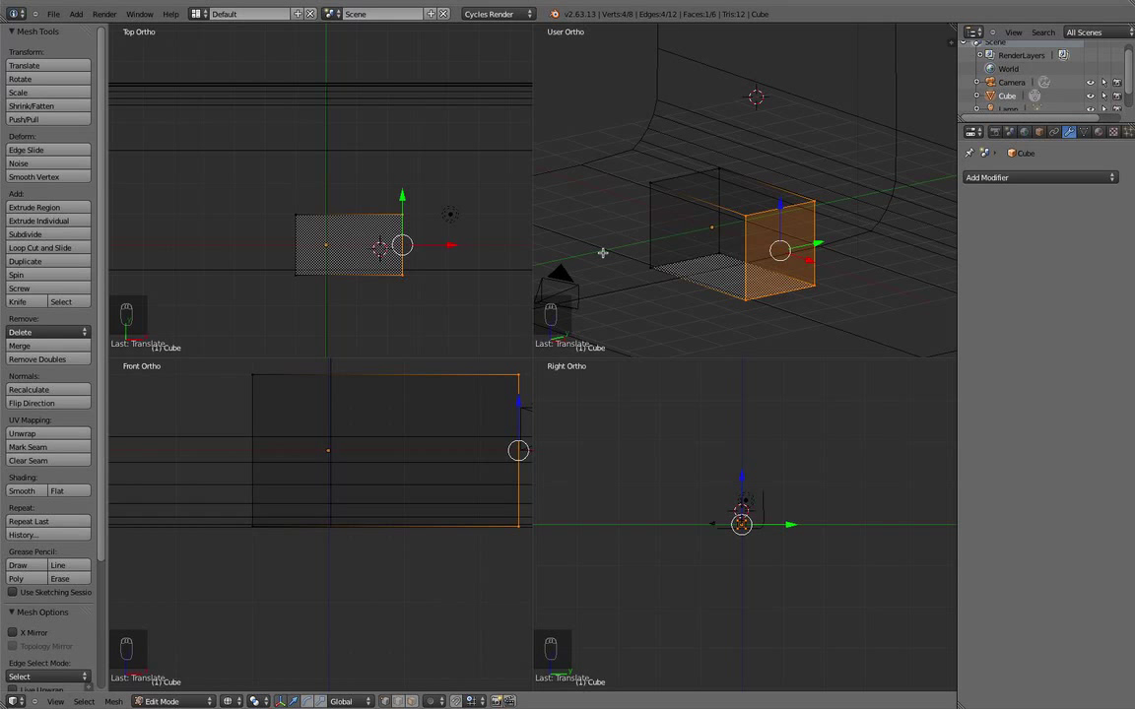
{"action": "middle_click_drag", "start_coordinate": [671, 273], "coordinate": [641, 293]}
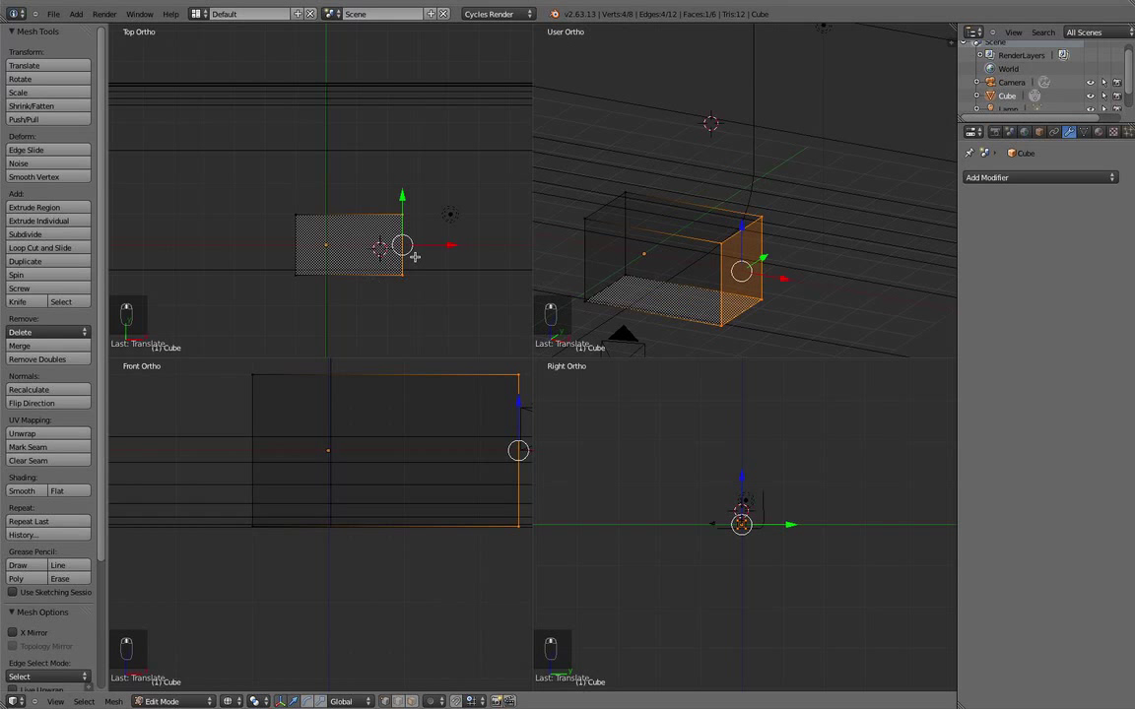
{"action": "left_click_drag", "start_coordinate": [447, 245], "coordinate": [436, 248]}
{"action": "key", "text": "a"}
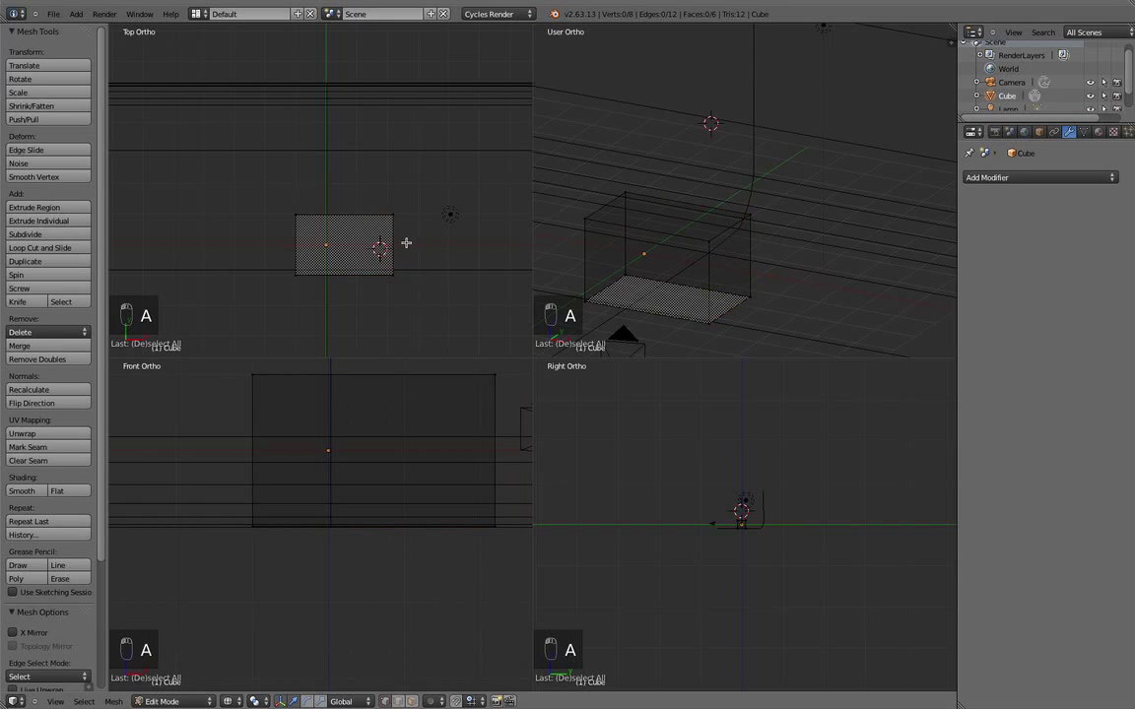
Switch to face selection and inset the box's top face with a thickness of about 0.115
{"action": "key", "text": "a"}
{"action": "key", "text": "Tab"}
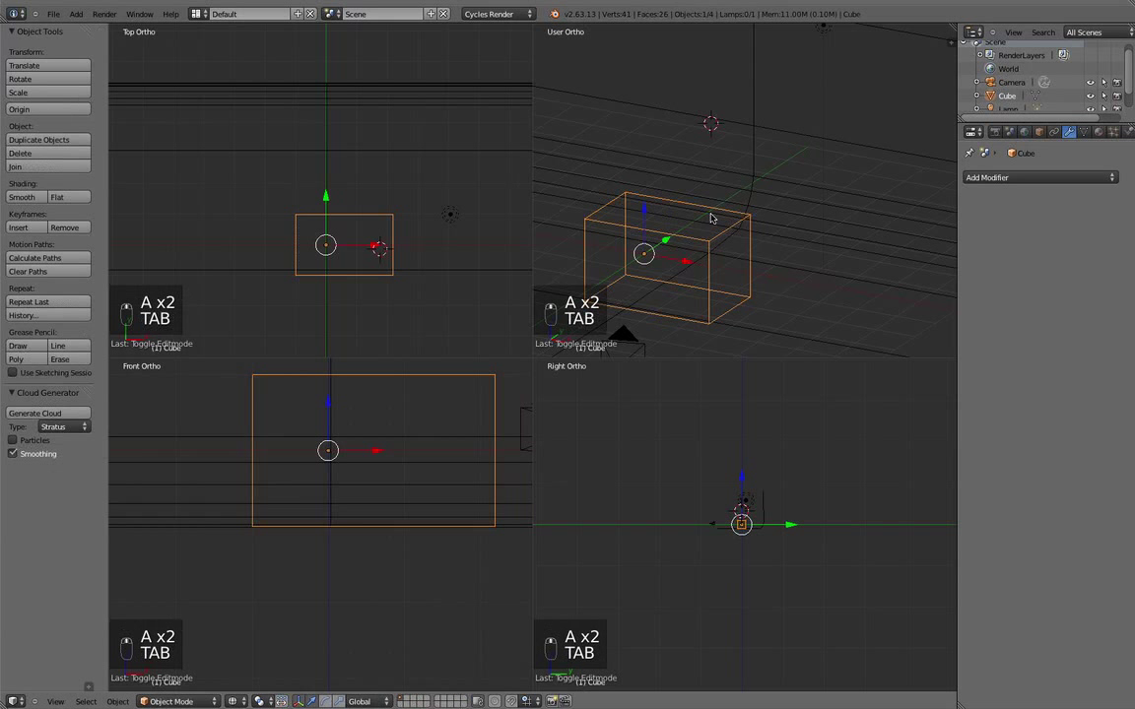
{"action": "key", "text": "Tab"}
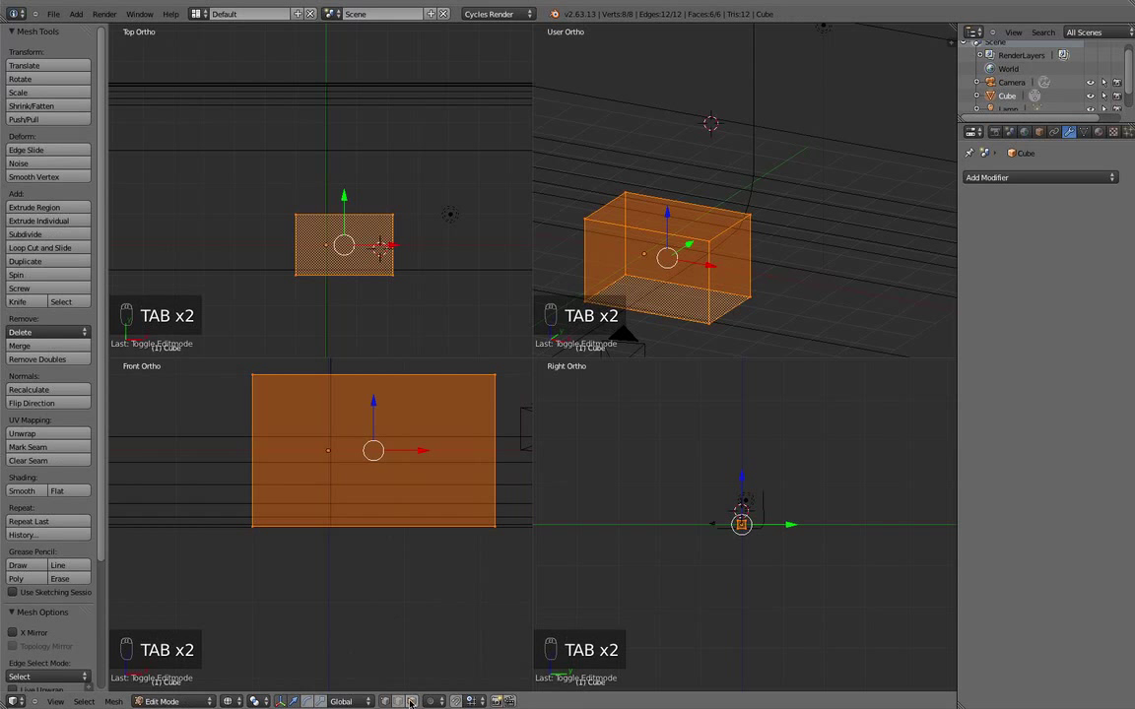
{"action": "right_click", "coordinate": [666, 213]}
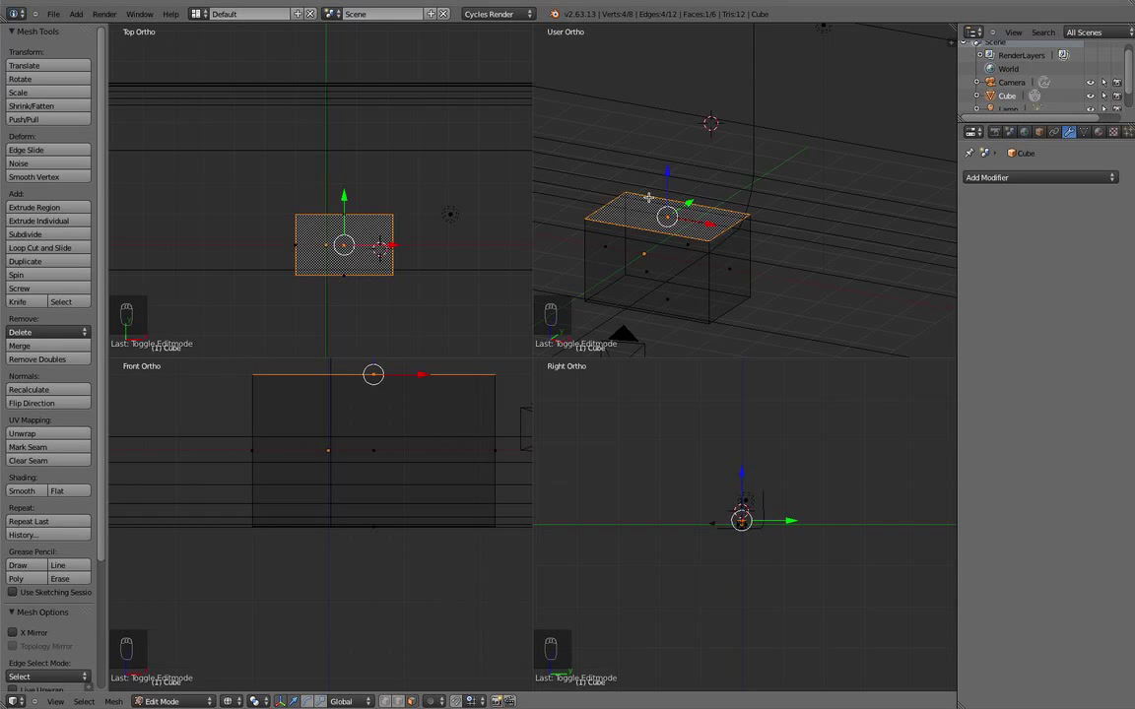
{"action": "key", "text": "i"}
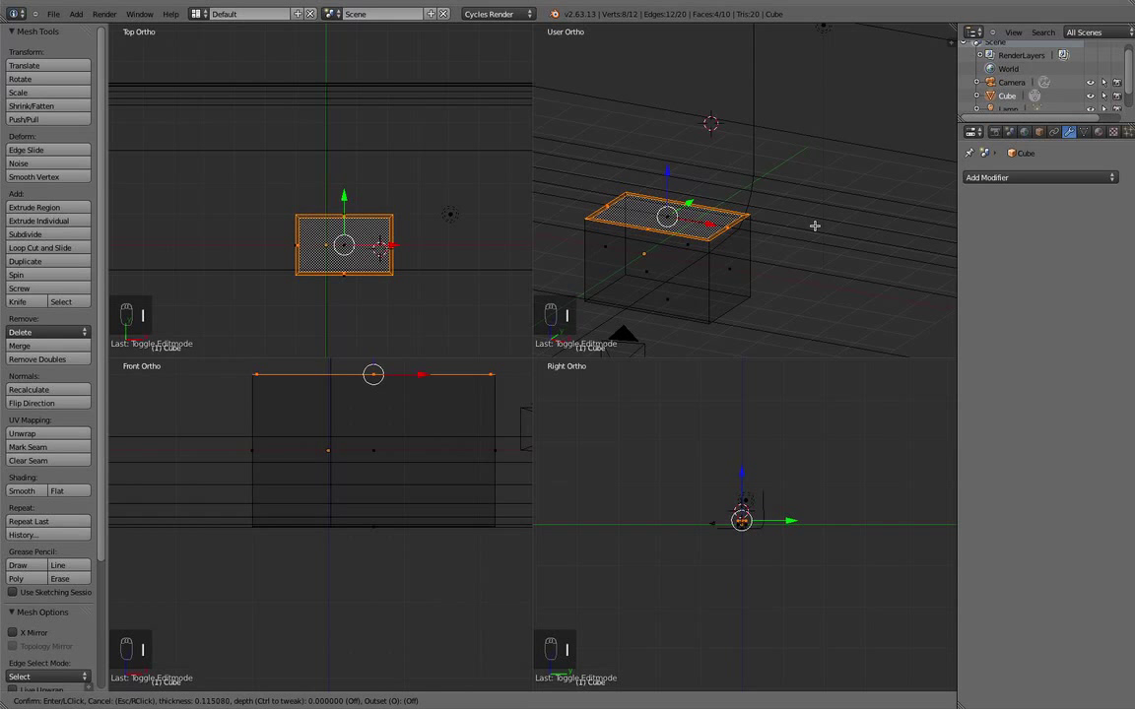
{"action": "left_click", "coordinate": [814, 225]}
Select only the inner top face and extrude it slightly upward to form a raised panel
{"action": "middle_click_drag", "start_coordinate": [812, 223], "coordinate": [847, 228]}
{"action": "key", "text": "a"}
{"action": "right_click", "coordinate": [696, 221]}
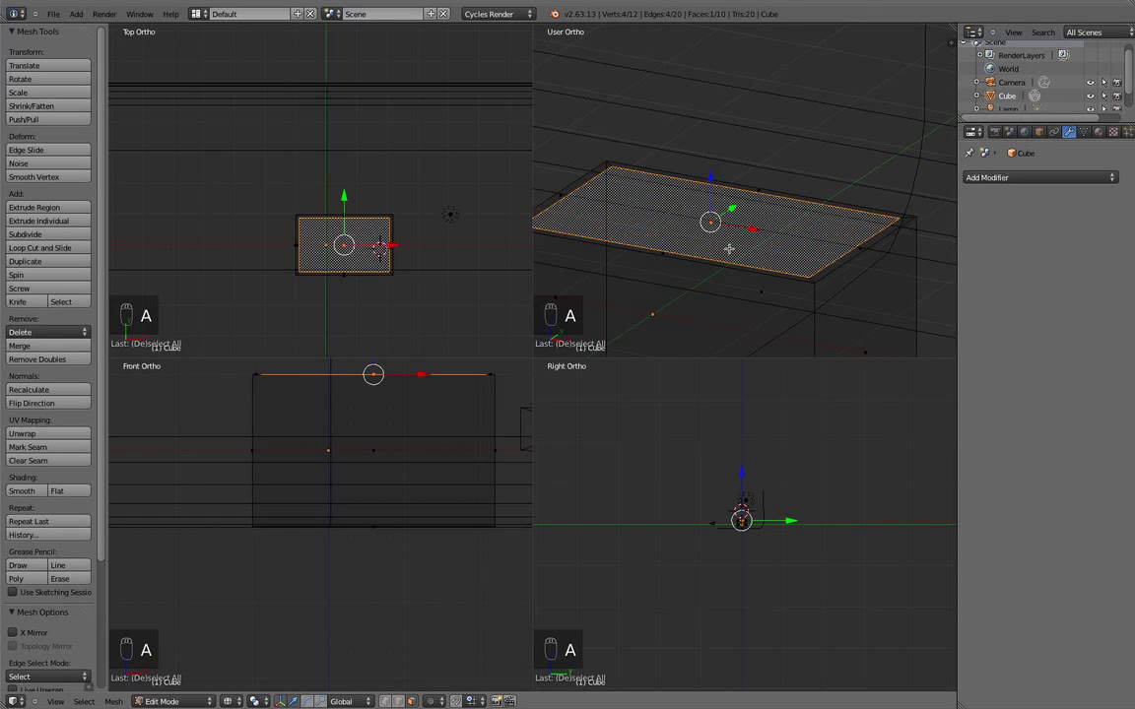
{"action": "key", "text": "e"}
{"action": "left_click", "coordinate": [729, 239]}
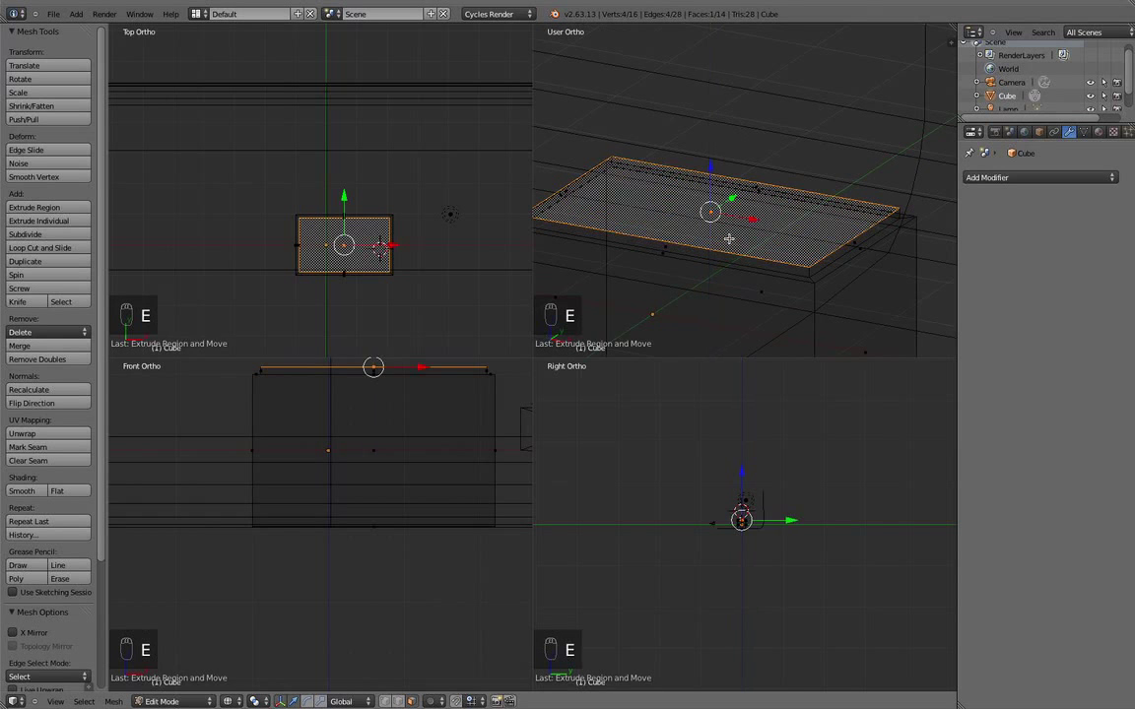
Clear the selection, switch the views to solid shading and enlarge the box in the right view
{"action": "key", "text": "a"}
{"action": "mouse_move", "coordinate": [753, 261]}
{"action": "middle_mouse_down"}
{"action": "mouse_move", "coordinate": [793, 269]}
{"action": "mouse_move", "coordinate": [738, 262]}
{"action": "mouse_move", "coordinate": [783, 248]}
{"action": "mouse_move", "coordinate": [679, 258]}
{"action": "mouse_move", "coordinate": [690, 258]}
{"action": "middle_mouse_up"}
{"action": "key", "text": "z"}
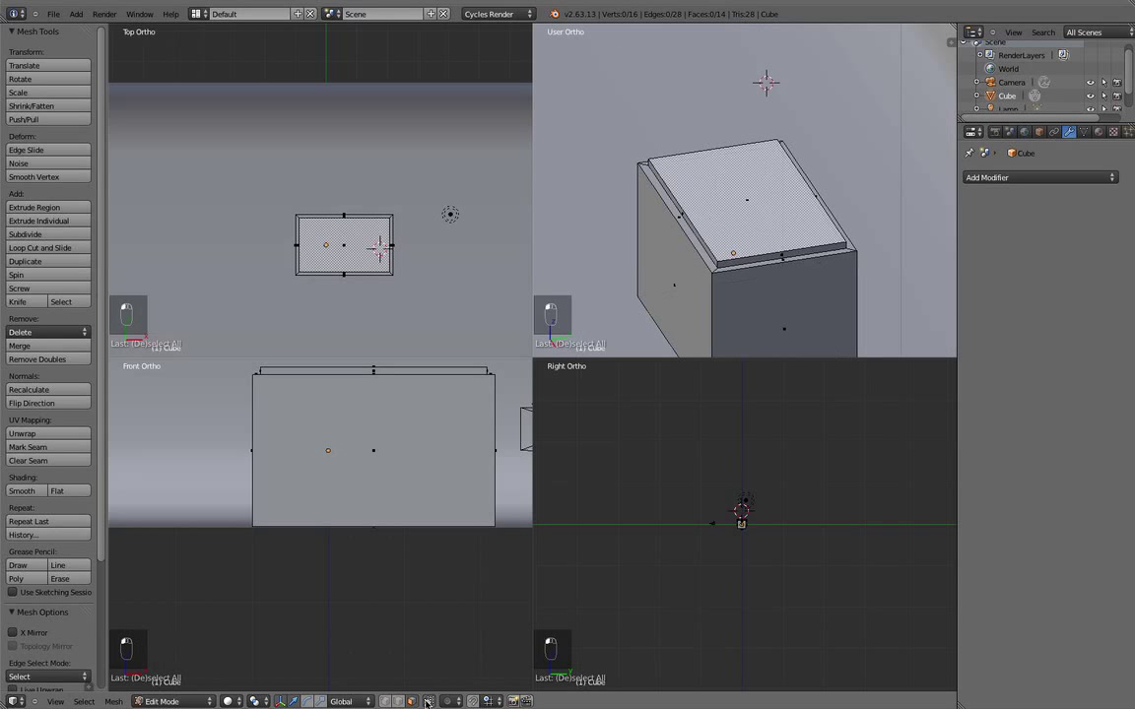
{"action": "scroll", "coordinate": [822, 173], "scroll_direction": "down", "scroll_amount": 2}
{"action": "middle_click_drag", "start_coordinate": [823, 171], "coordinate": [773, 165]}
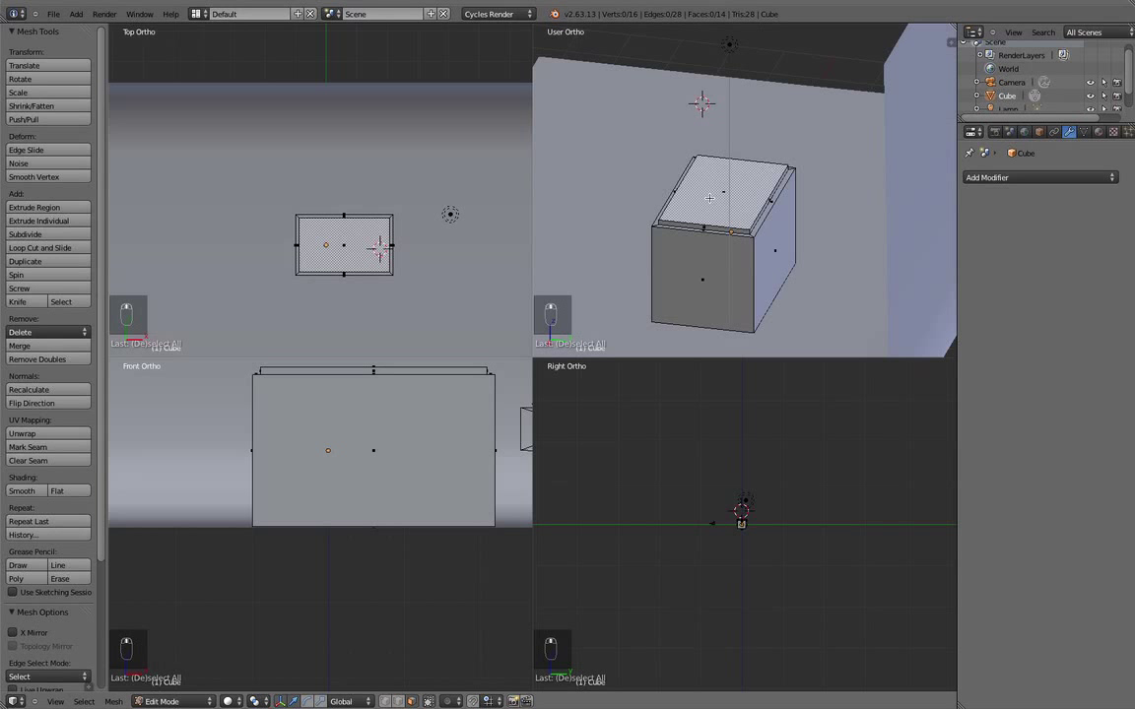
{"action": "scroll", "coordinate": [709, 198], "scroll_direction": "down", "scroll_amount": 1}
{"action": "middle_click_drag", "start_coordinate": [709, 198], "coordinate": [723, 184]}
{"action": "scroll", "coordinate": [723, 184], "scroll_direction": "down", "scroll_amount": 1}
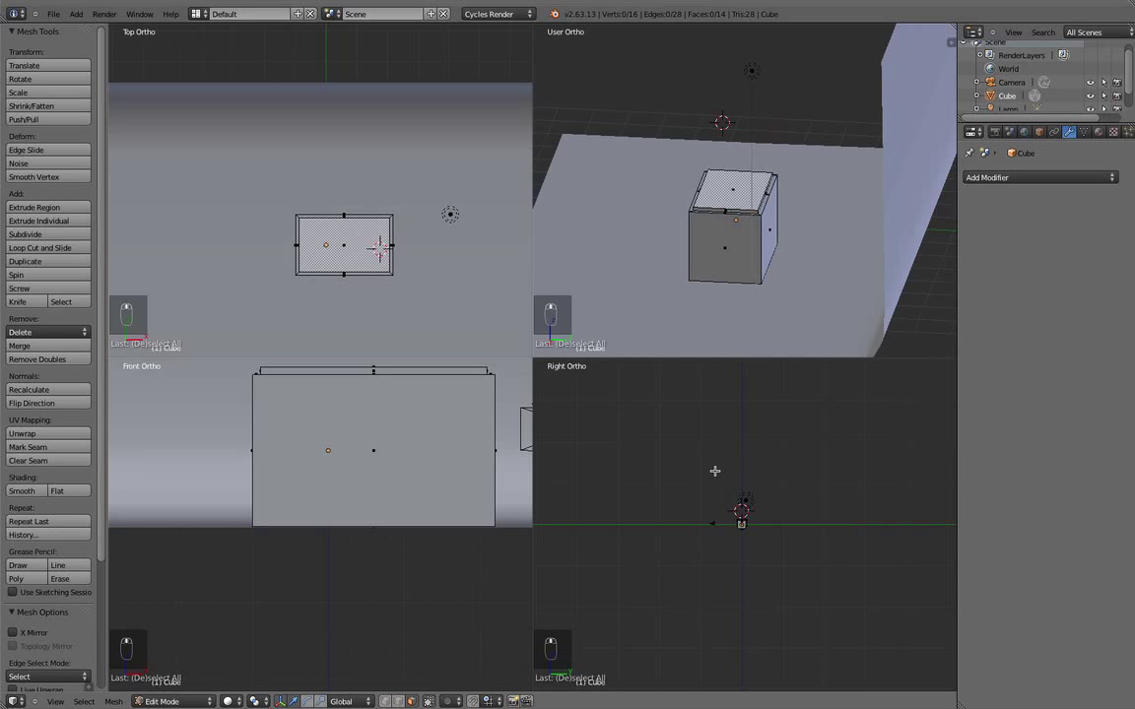
{"action": "scroll", "coordinate": [719, 488], "scroll_direction": "up", "scroll_amount": 8}
{"action": "scroll", "coordinate": [679, 310], "scroll_direction": "up", "scroll_amount": 5}
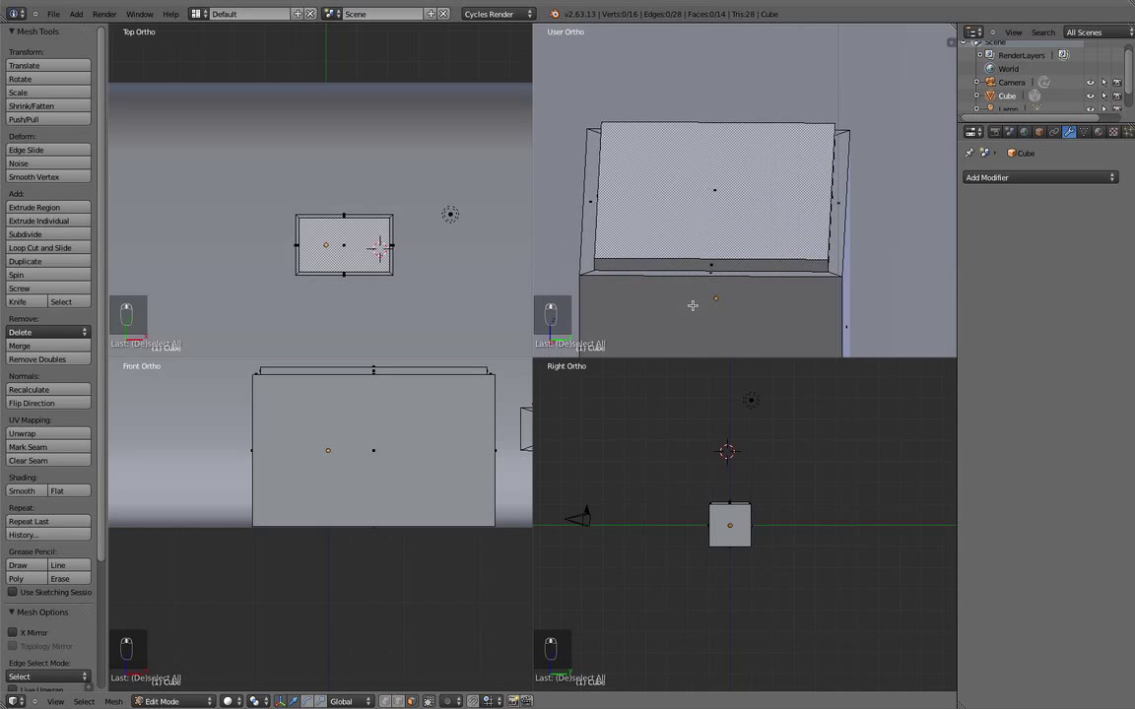
Add a loop cut along the narrow ledge surrounding the raised top panel, centred on the ledge
{"action": "middle_click_drag", "start_coordinate": [692, 305], "coordinate": [775, 321]}
{"action": "scroll", "coordinate": [640, 298], "scroll_direction": "down", "scroll_amount": 2}
{"action": "middle_click_drag", "start_coordinate": [640, 298], "coordinate": [694, 302]}
{"action": "scroll", "coordinate": [701, 286], "scroll_direction": "down", "scroll_amount": 2}
{"action": "scroll", "coordinate": [693, 302], "scroll_direction": "up", "scroll_amount": 3}
{"action": "right_click", "coordinate": [677, 236]}
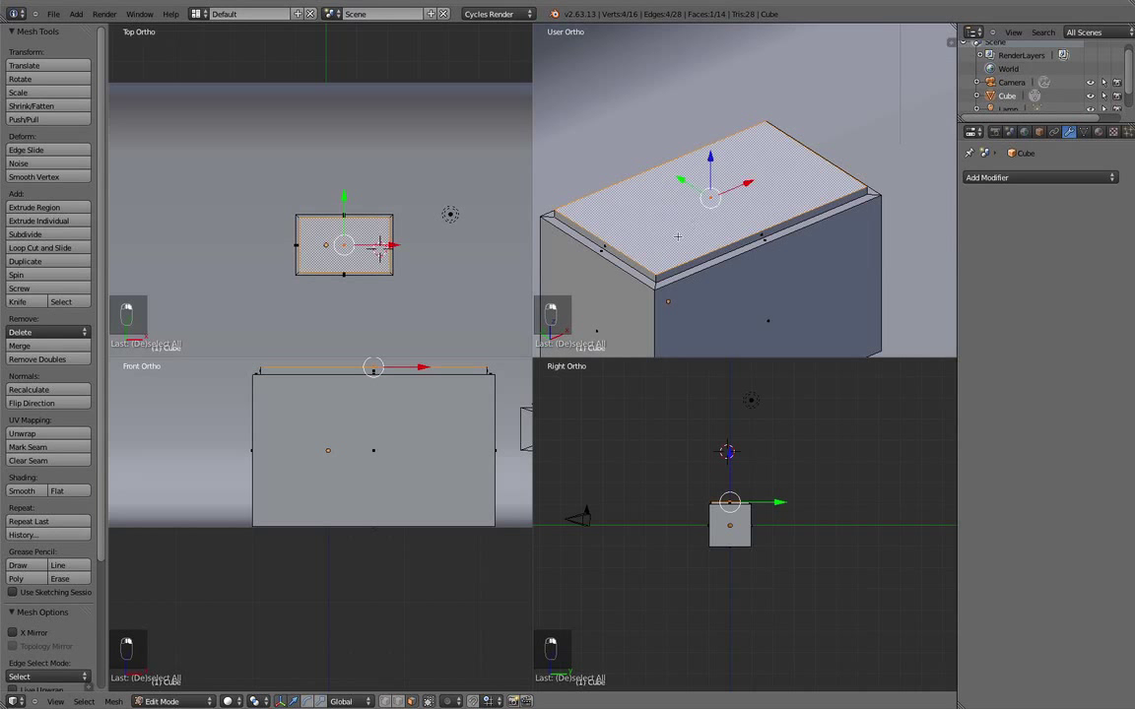
{"action": "middle_click_drag", "start_coordinate": [640, 254], "coordinate": [671, 205], "text": "shift"}
{"action": "scroll", "coordinate": [671, 205], "scroll_direction": "up", "scroll_amount": 3}
{"action": "key", "text": "ctrl+r"}
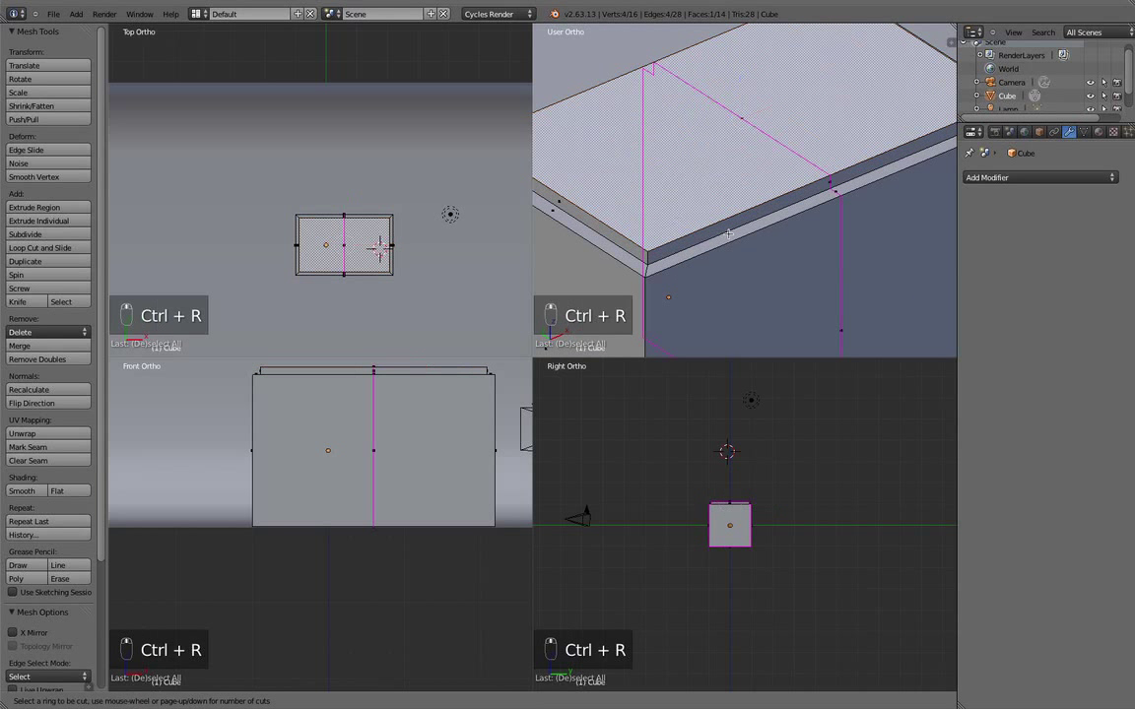
{"action": "left_click", "coordinate": [647, 272]}
{"action": "right_click", "coordinate": [647, 271]}
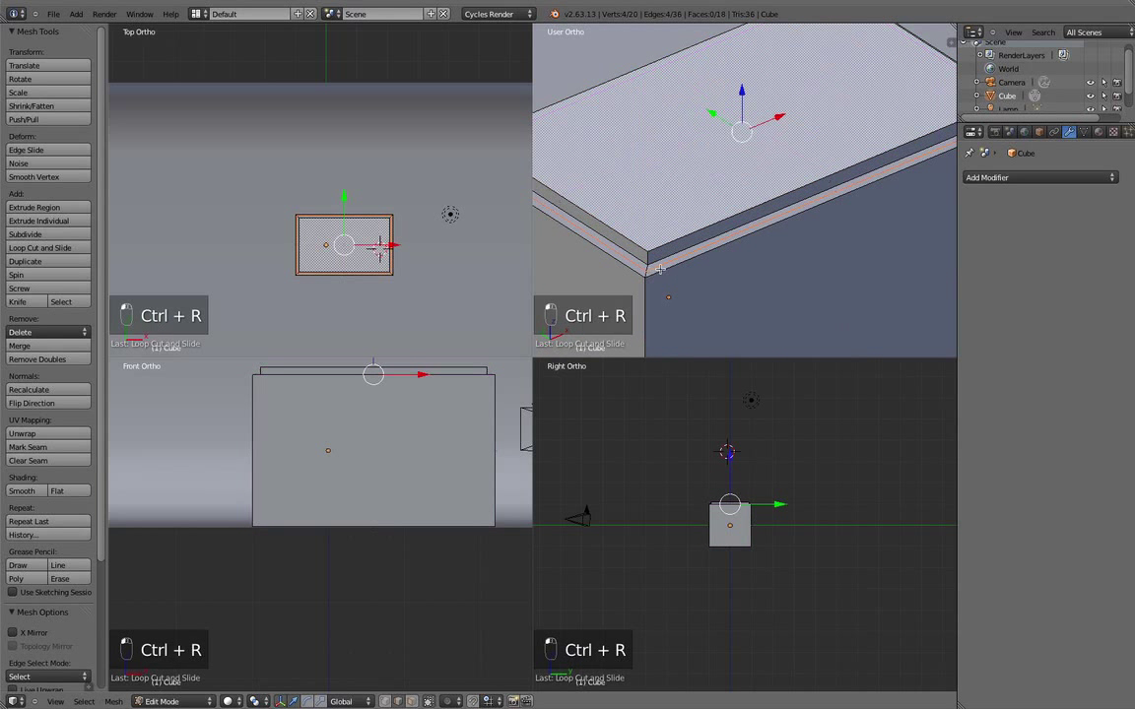
Move the new ledge loop slightly along Z, clear the selection and check the box's rim from another angle
{"action": "left_click_drag", "start_coordinate": [738, 125], "coordinate": [743, 106]}
{"action": "key", "text": "q"}
{"action": "key", "text": "a"}
{"action": "middle_click_drag", "start_coordinate": [676, 124], "coordinate": [753, 251]}
{"action": "scroll", "coordinate": [683, 173], "scroll_direction": "down", "scroll_amount": 2}
{"action": "scroll", "coordinate": [776, 189], "scroll_direction": "up", "scroll_amount": 3}
{"action": "scroll", "coordinate": [775, 189], "scroll_direction": "down", "scroll_amount": 3}
{"action": "scroll", "coordinate": [694, 243], "scroll_direction": "up", "scroll_amount": 3}
{"action": "key", "text": "Tab"}
{"action": "key", "text": "Tab"}
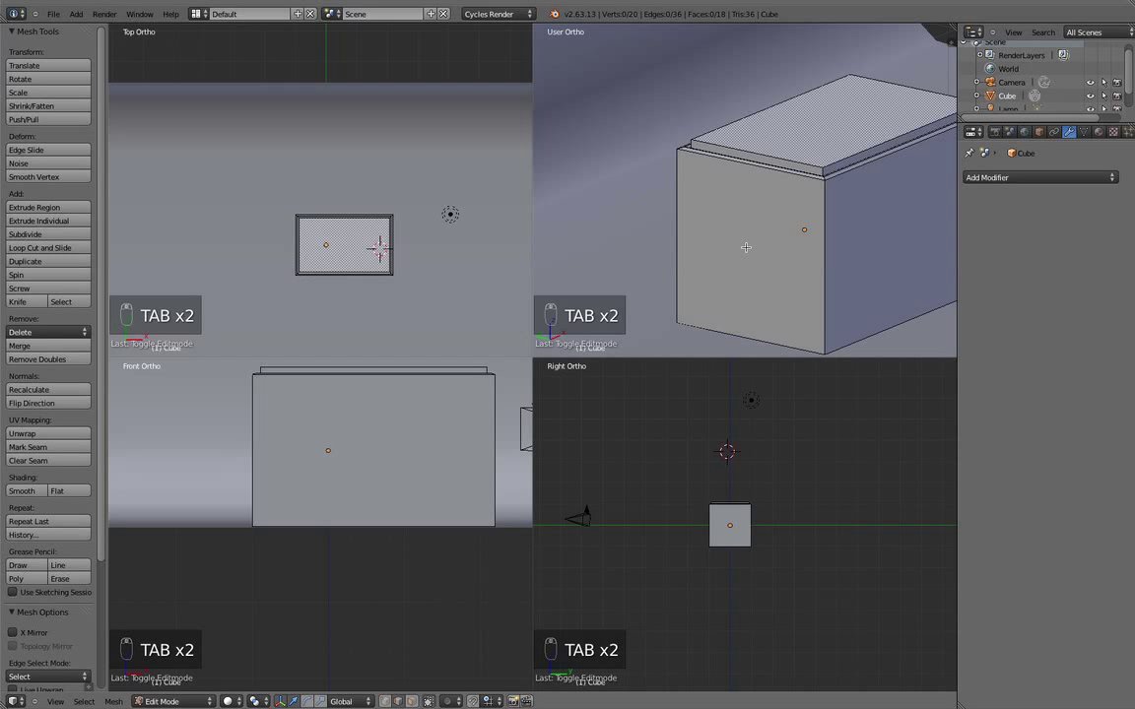
Add one horizontal loop cut around the box's sides near mid-height and clear the selection
{"action": "key", "text": "ctrl+r"}
{"action": "right_click", "coordinate": [847, 243]}
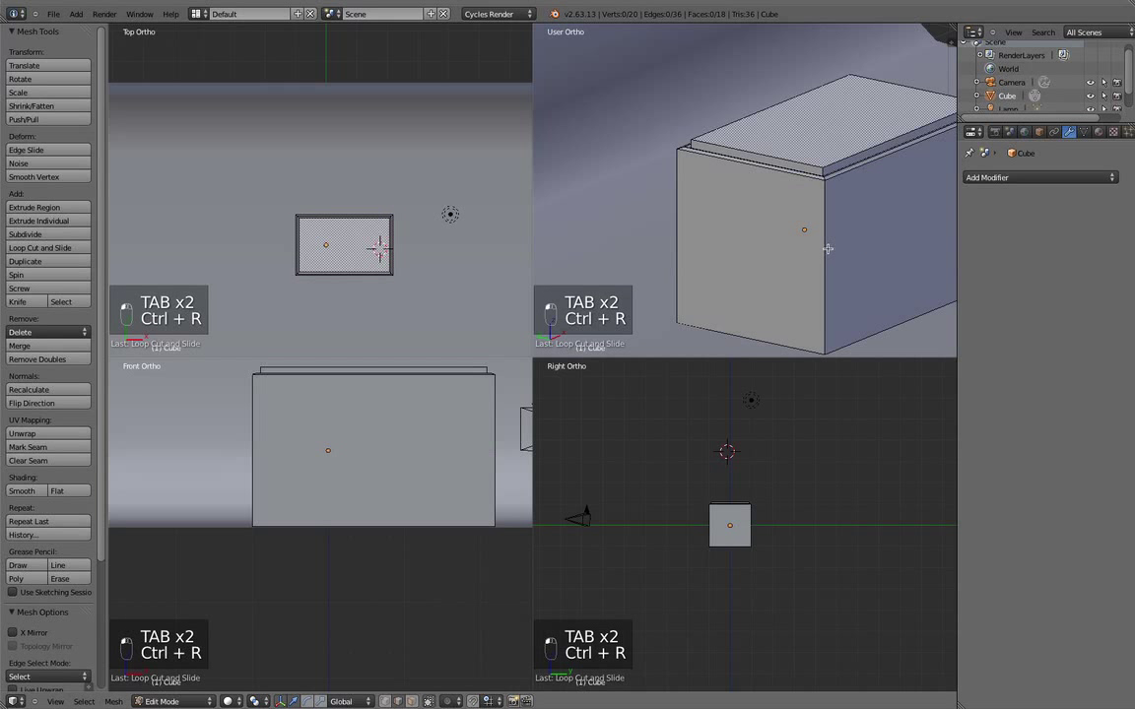
{"action": "key", "text": "ctrl+r"}
{"action": "left_click", "coordinate": [802, 229]}
{"action": "right_click", "coordinate": [778, 234]}
{"action": "key", "text": "a"}
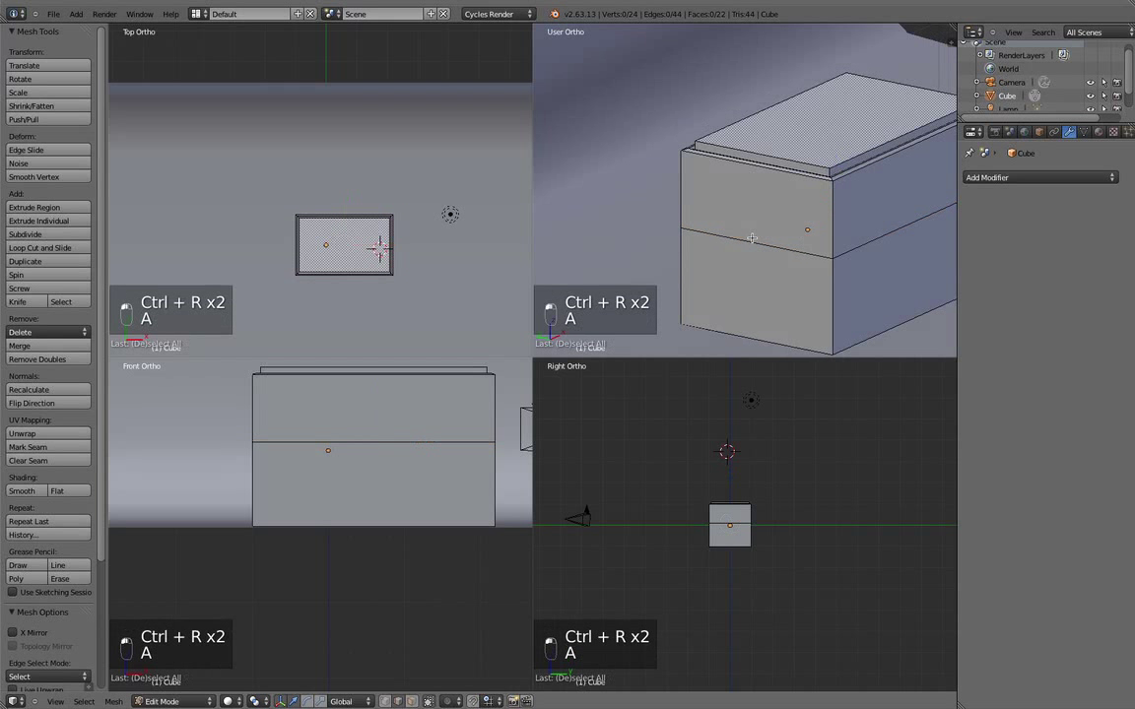
Add two evenly spaced loop cuts running lengthwise over the box's top, ends and underside
{"action": "middle_click_drag", "start_coordinate": [751, 237], "coordinate": [791, 250]}
{"action": "key", "text": "ctrl+r"}
{"action": "scroll", "coordinate": [829, 160], "scroll_direction": "up", "scroll_amount": 1}
{"action": "left_click", "coordinate": [829, 160]}
{"action": "right_click", "coordinate": [829, 160]}
Spread the two new loops apart along Y to nearly twice their spacing and clear the selection
{"action": "key", "text": "s"}
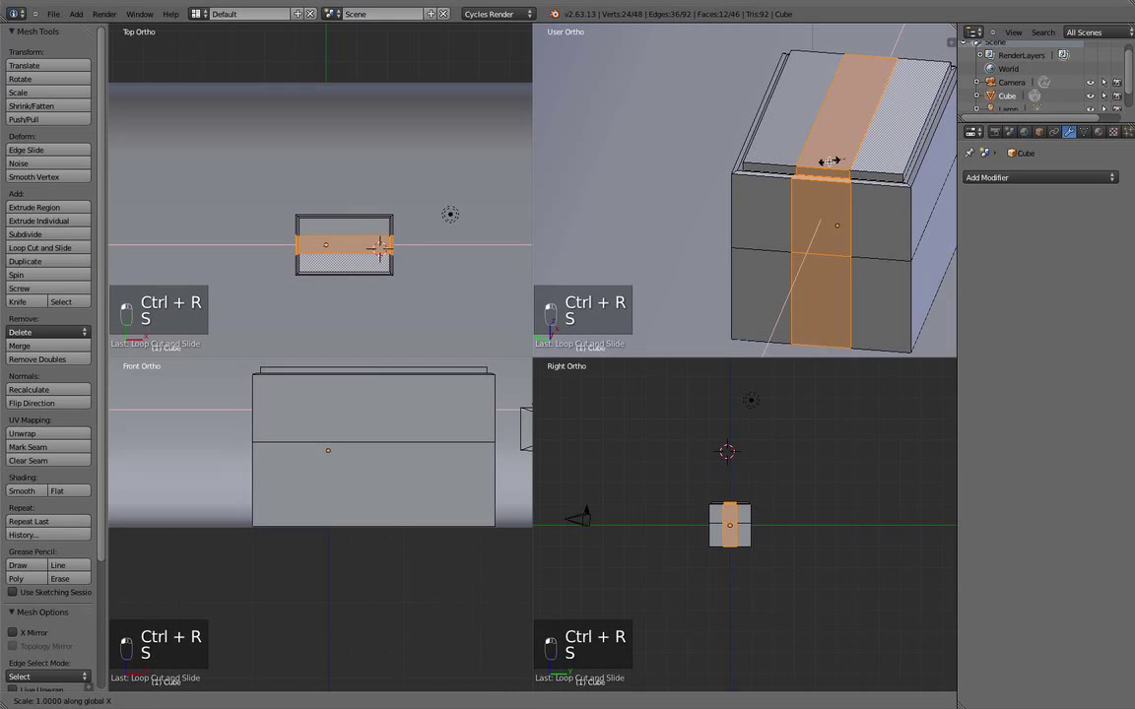
{"action": "key", "text": "y"}
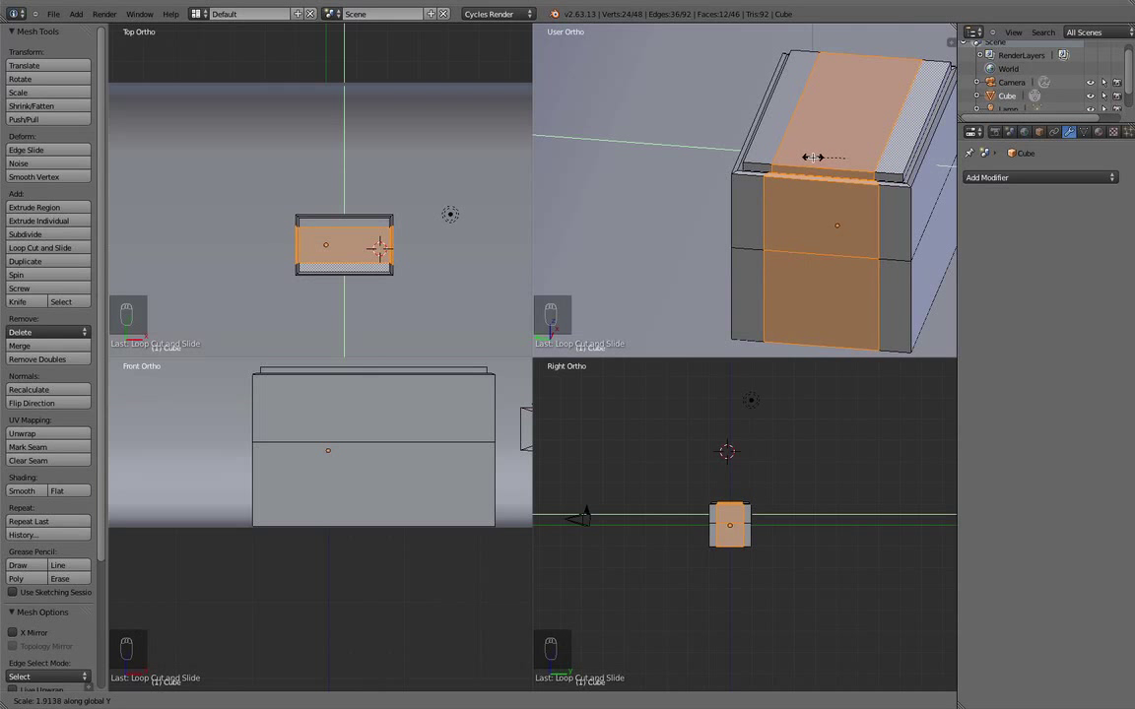
{"action": "left_click", "coordinate": [807, 158]}
{"action": "key", "text": "a"}
{"action": "middle_click_drag", "start_coordinate": [864, 215], "coordinate": [740, 274]}
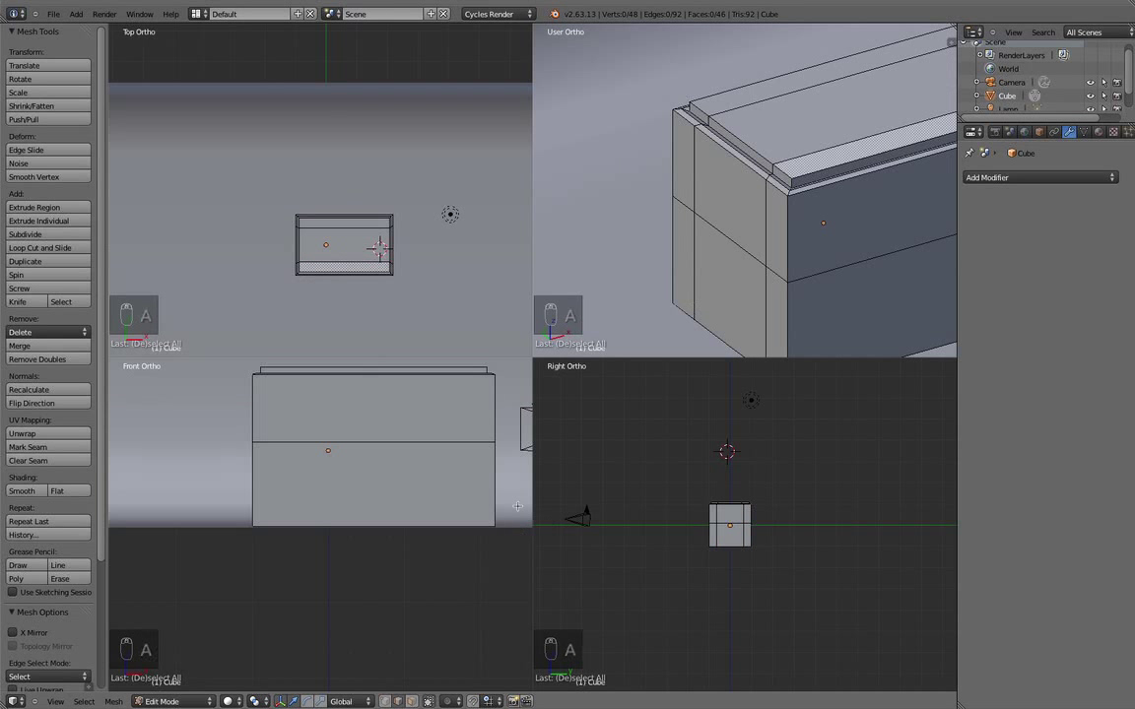
In face selection mode, extrude the upper middle face of the box's near end straight outward into a neck
{"action": "left_click", "coordinate": [414, 700]}
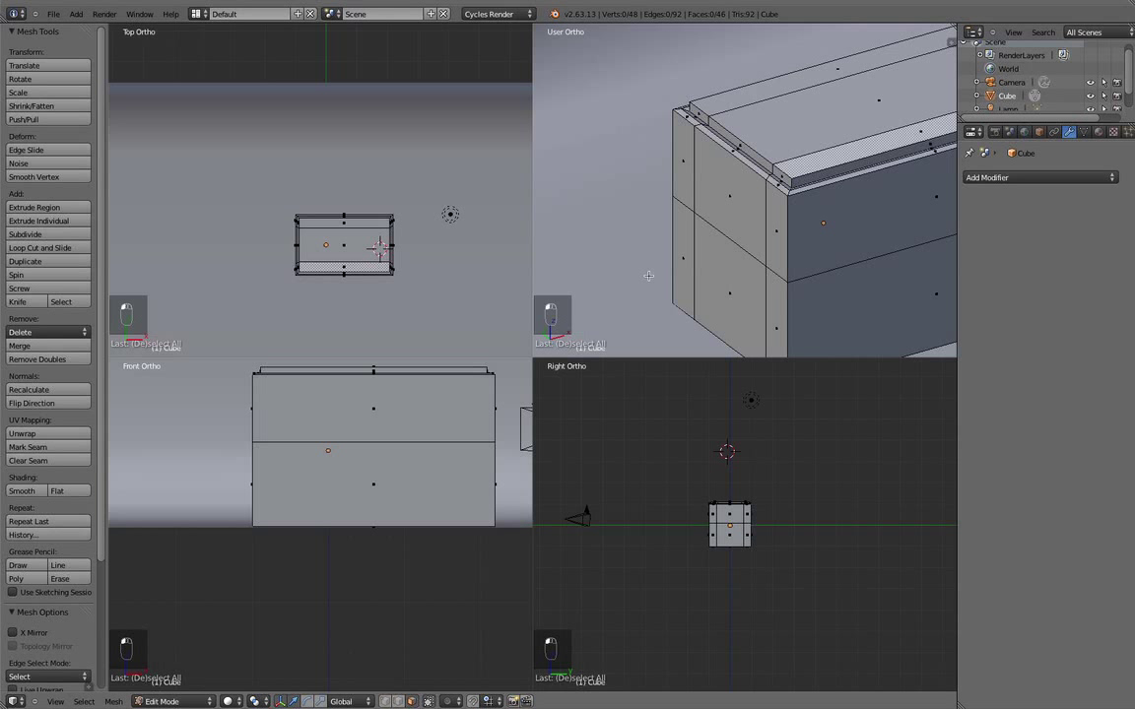
{"action": "right_click", "coordinate": [725, 192]}
{"action": "key", "text": "e"}
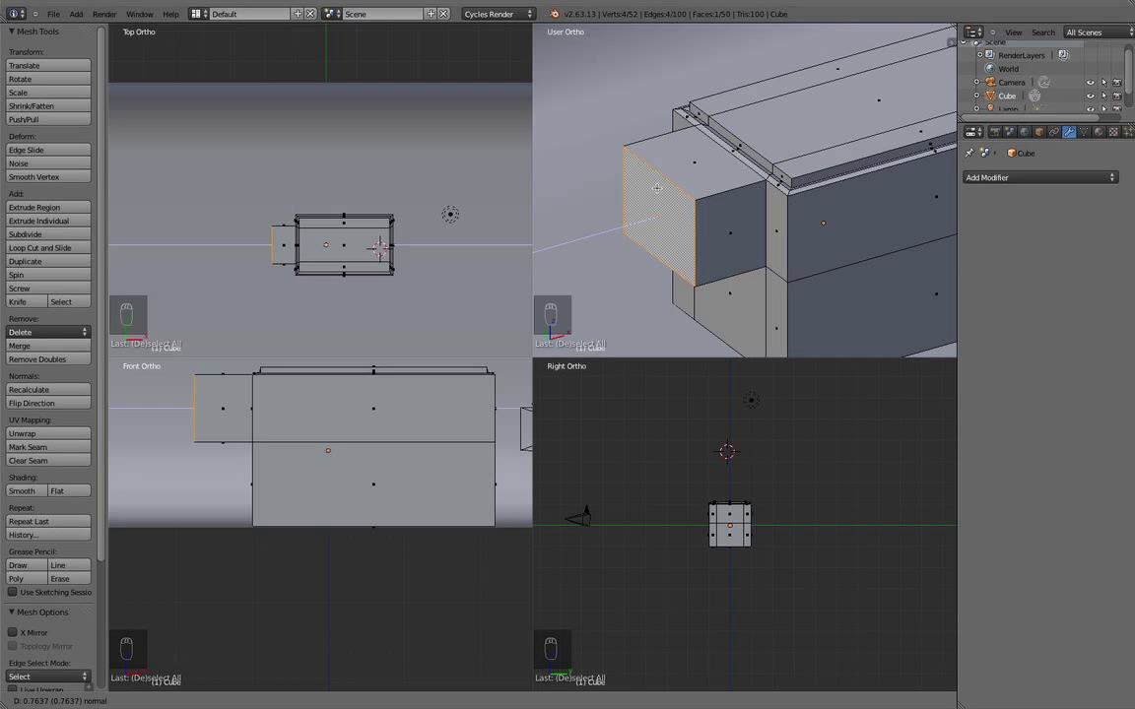
{"action": "left_click", "coordinate": [583, 173]}
{"action": "middle_click_drag", "start_coordinate": [578, 173], "coordinate": [714, 202]}
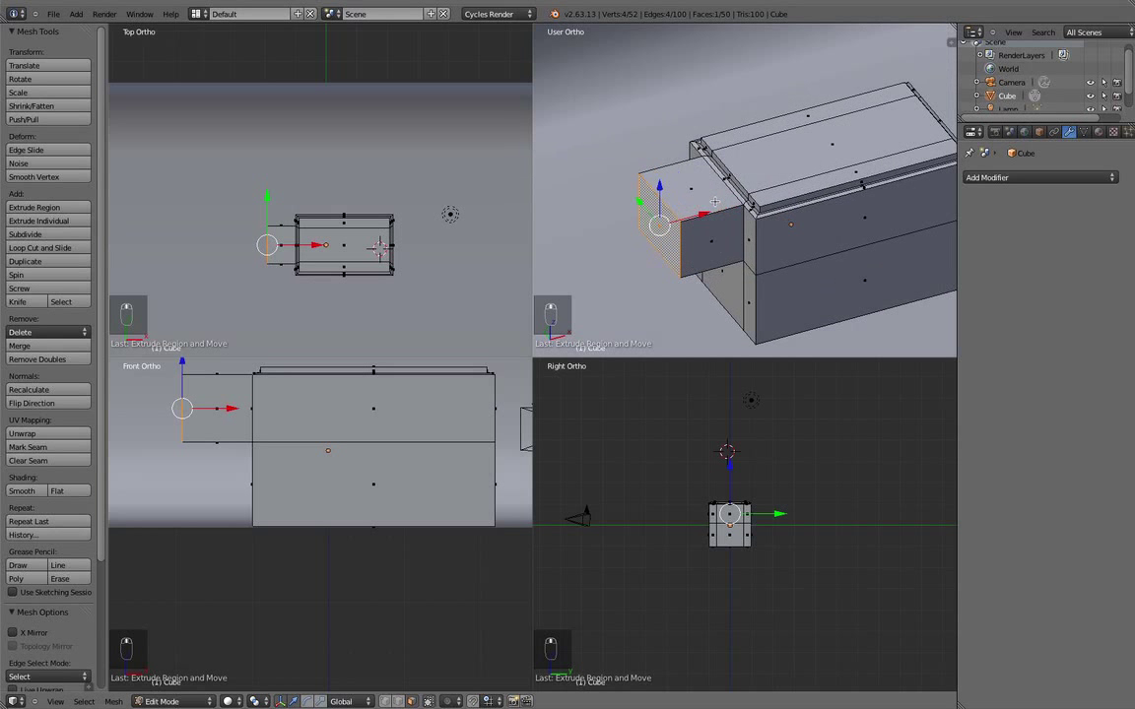
Extrude the neck's end face in place and scale it up in Y and Z only, forming a flange
{"action": "key", "text": "e"}
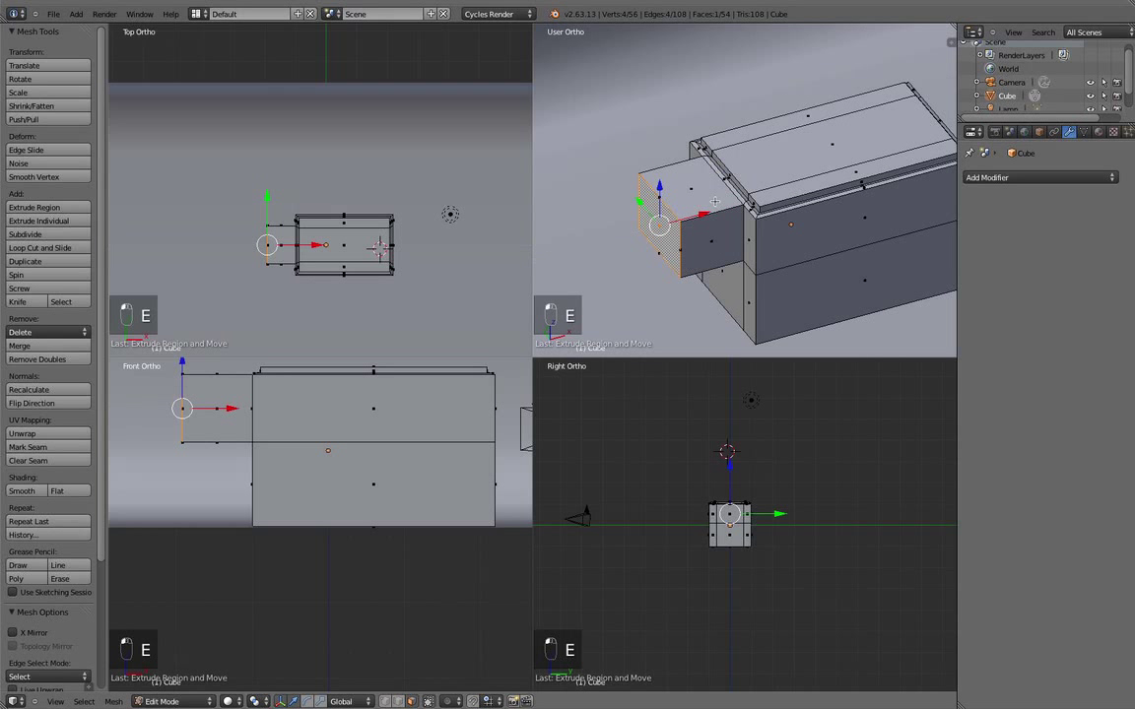
{"action": "key", "text": "s"}
{"action": "key", "text": "shift+z"}
{"action": "key", "text": "shift+x"}
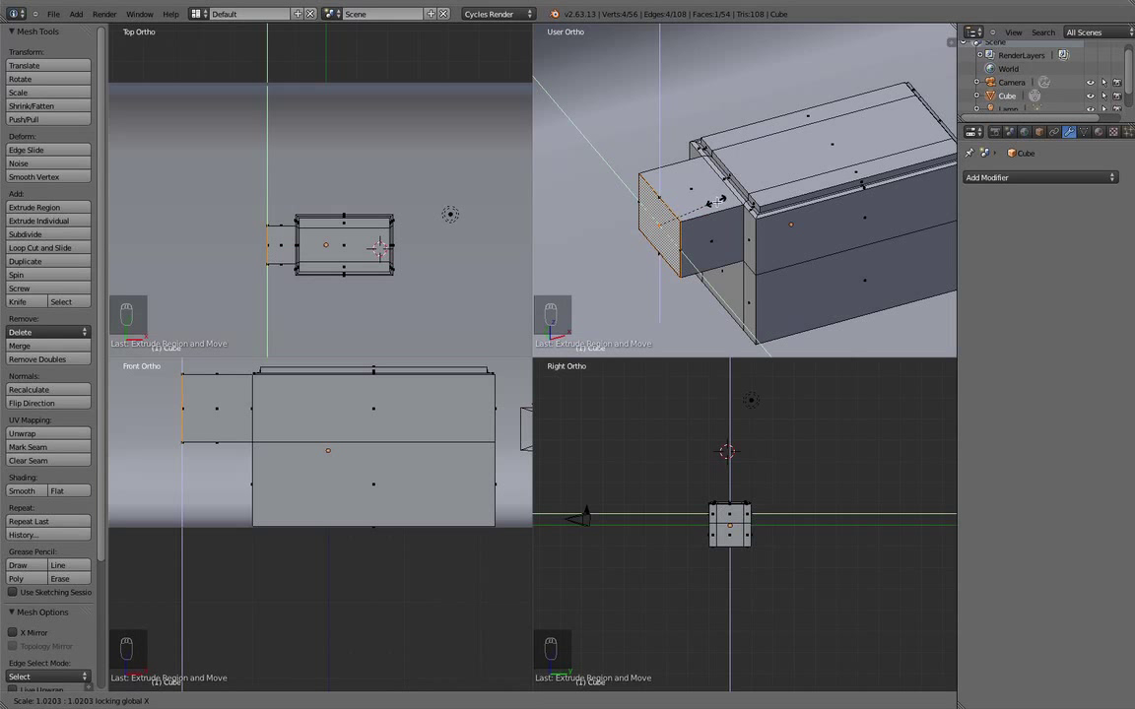
{"action": "left_click", "coordinate": [746, 212]}
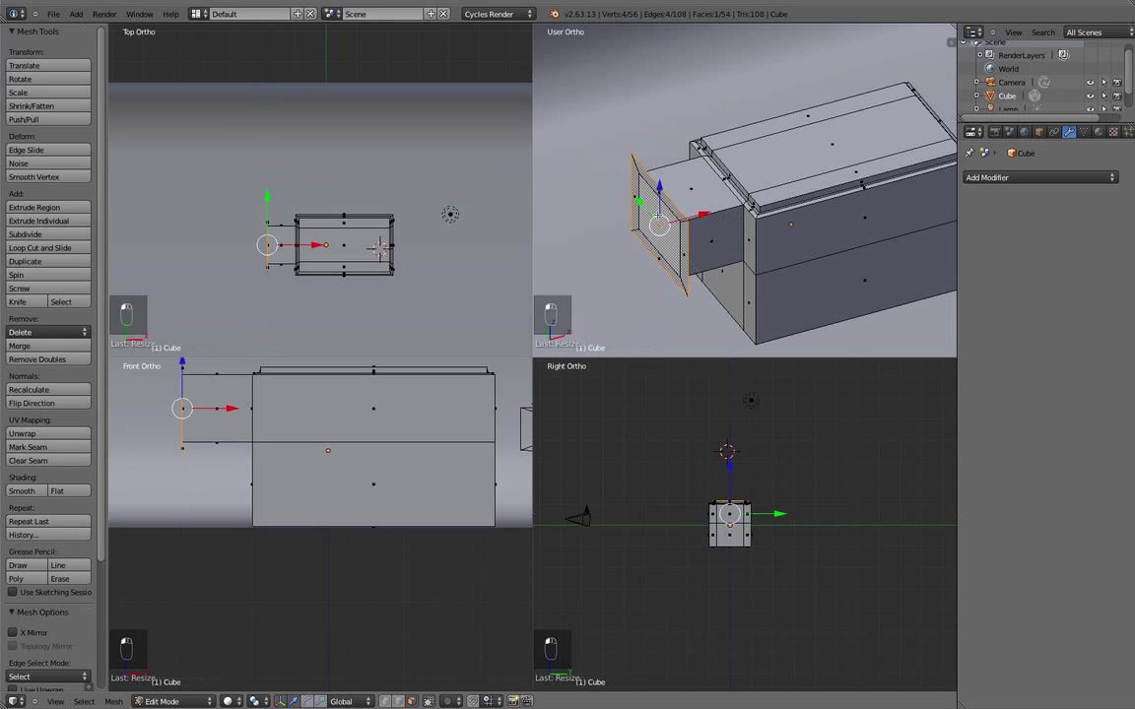
Extrude the enlarged end face outward into a block, clear the selection and check the object's outline from the front
{"action": "key", "text": "e"}
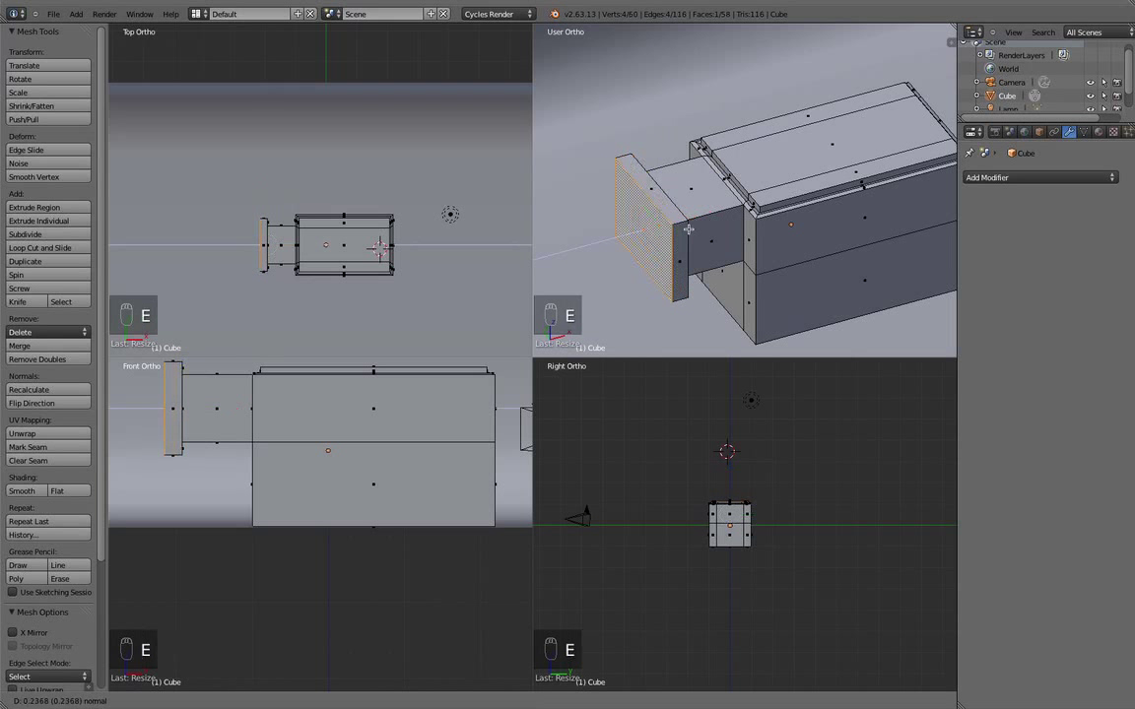
{"action": "left_click", "coordinate": [609, 259]}
{"action": "middle_click_drag", "start_coordinate": [610, 259], "coordinate": [671, 241]}
{"action": "key", "text": "a"}
{"action": "key", "text": "Tab"}
{"action": "key", "text": "KP_1"}
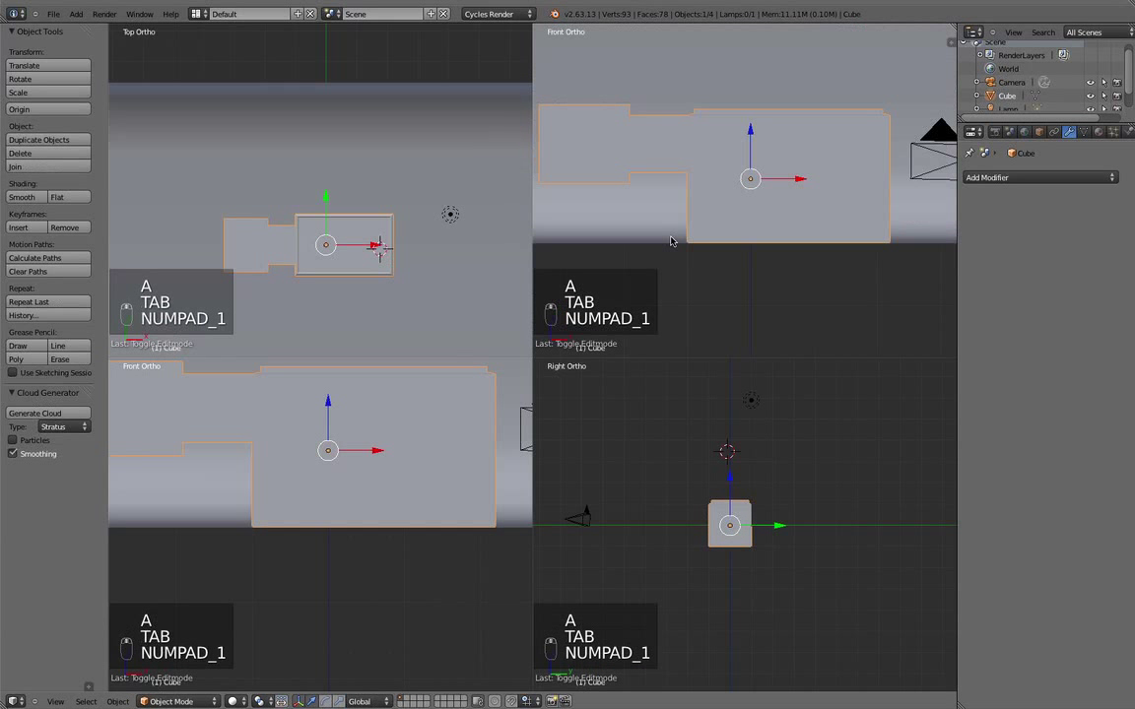
{"action": "scroll", "coordinate": [614, 184], "scroll_direction": "up", "scroll_amount": 3}
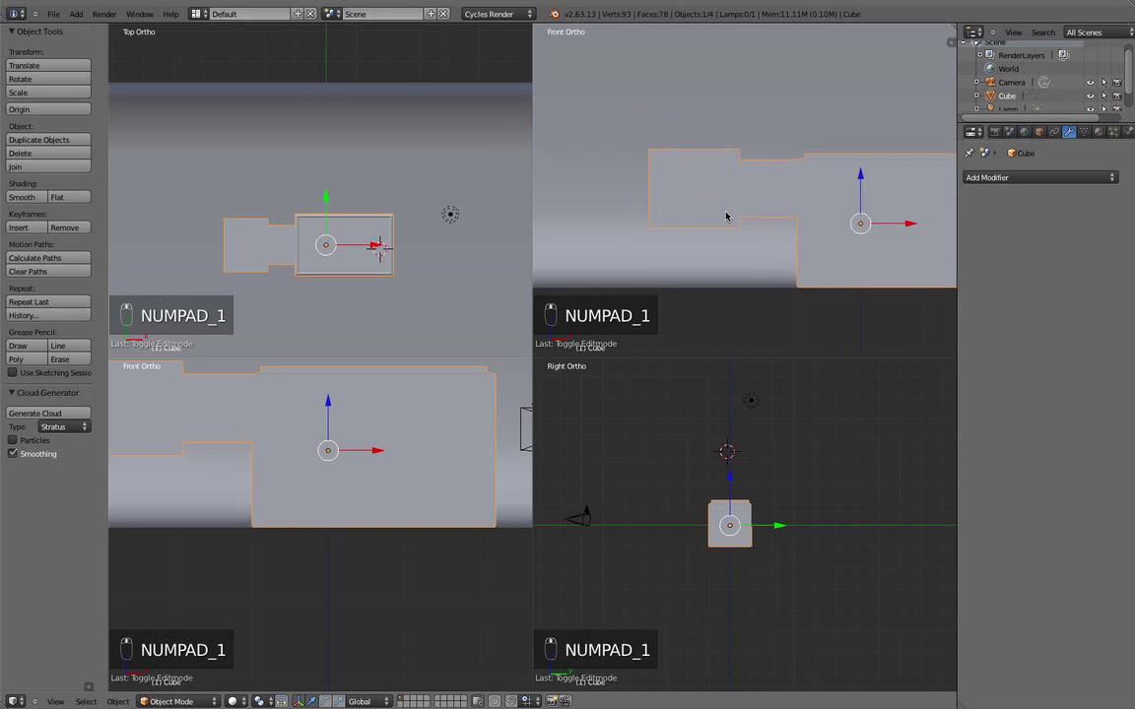
{"action": "key", "text": "Tab"}
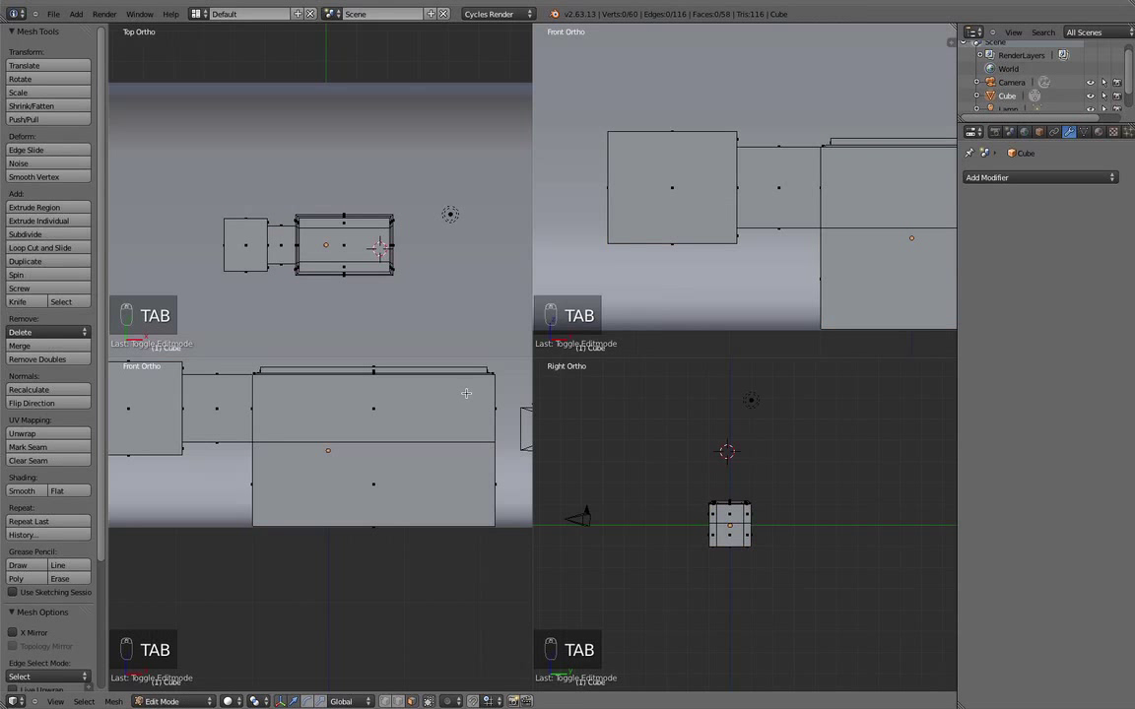
In wireframe display, box-select all vertices of the end block and scale the block down
{"action": "key", "text": "z"}
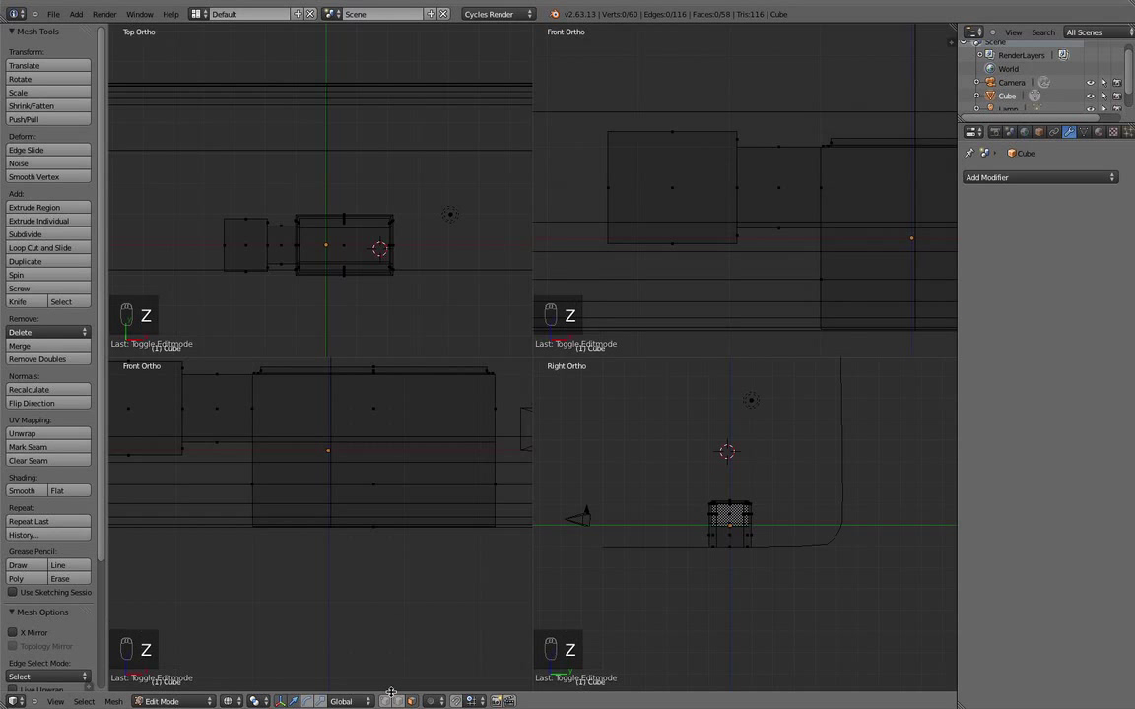
{"action": "key", "text": "a"}
{"action": "key", "text": "a"}
{"action": "key", "text": "b"}
{"action": "left_click_drag", "start_coordinate": [193, 198], "coordinate": [276, 306]}
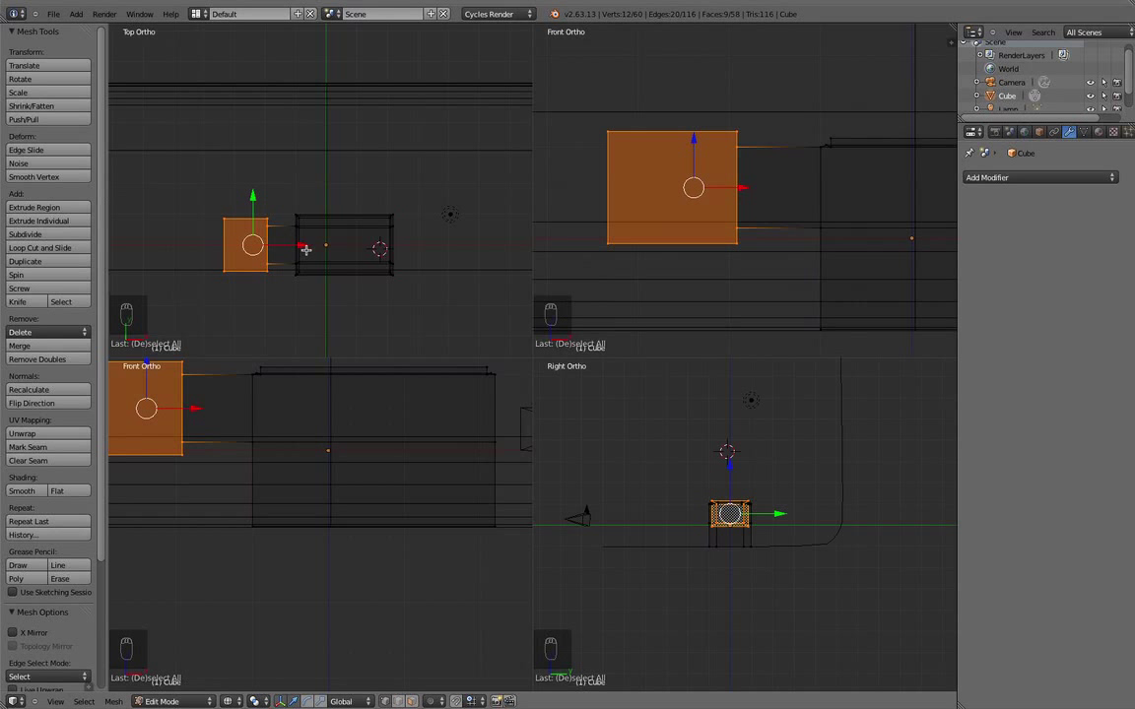
{"action": "key", "text": "s"}
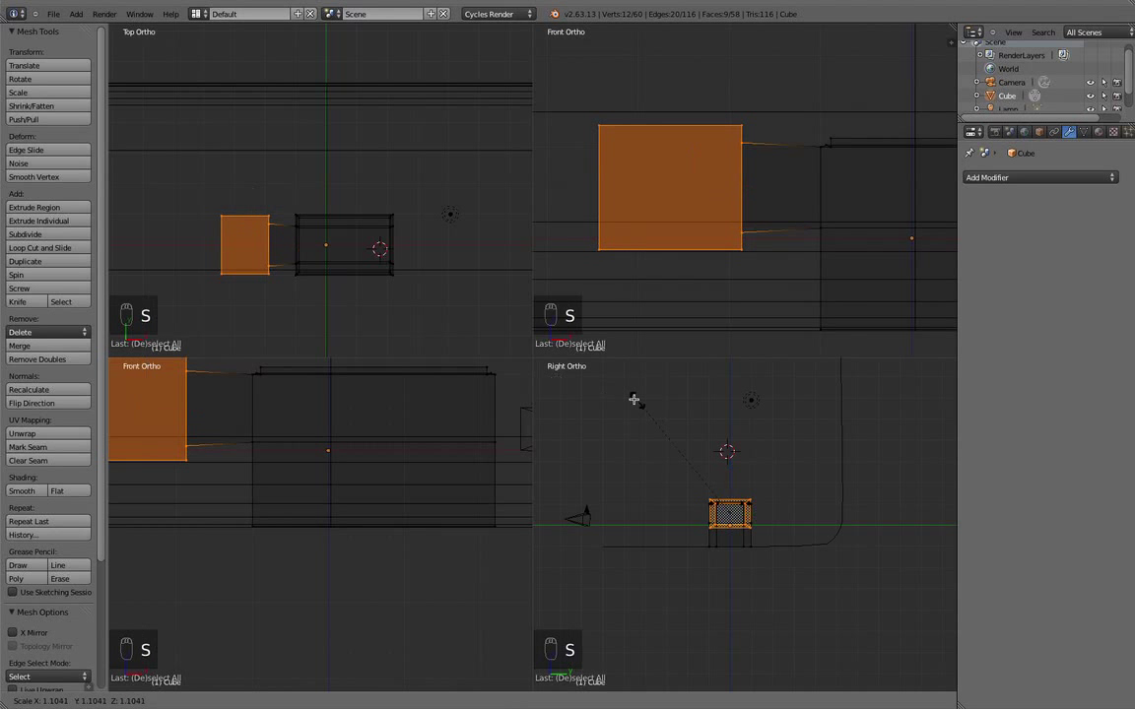
{"action": "left_click", "coordinate": [760, 433]}
Move the end block toward the box along X and scale it to about 0.9
{"action": "left_click_drag", "start_coordinate": [296, 245], "coordinate": [311, 246]}
{"action": "key", "text": "s"}
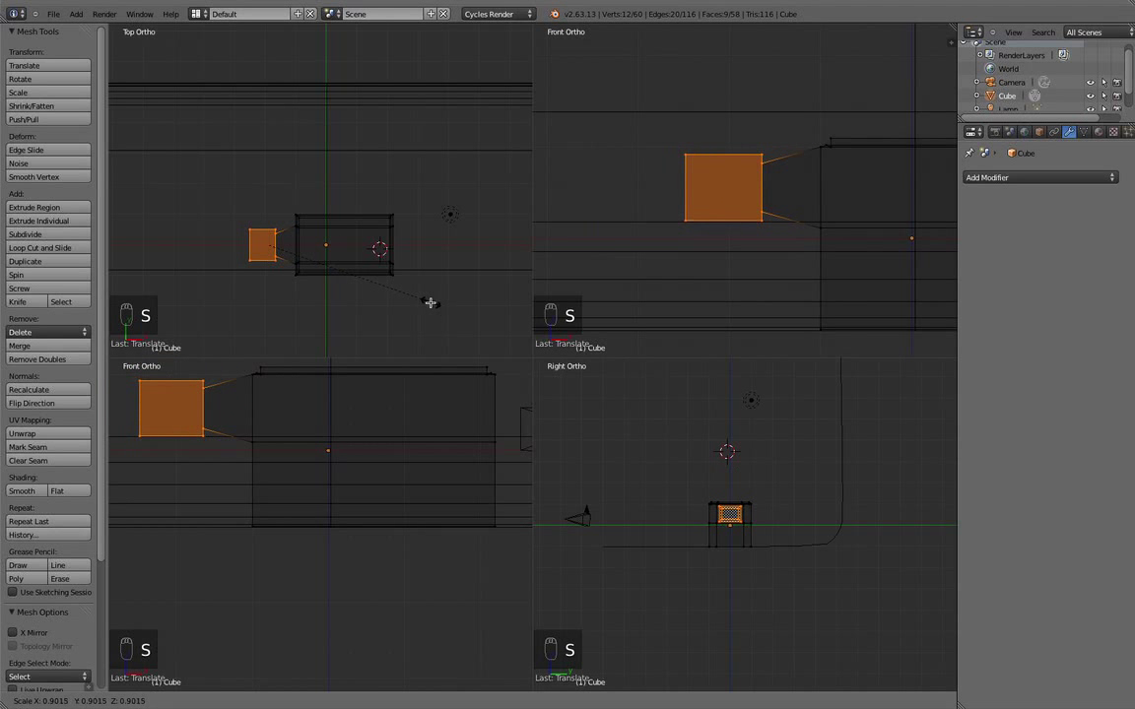
{"action": "left_click", "coordinate": [431, 301]}
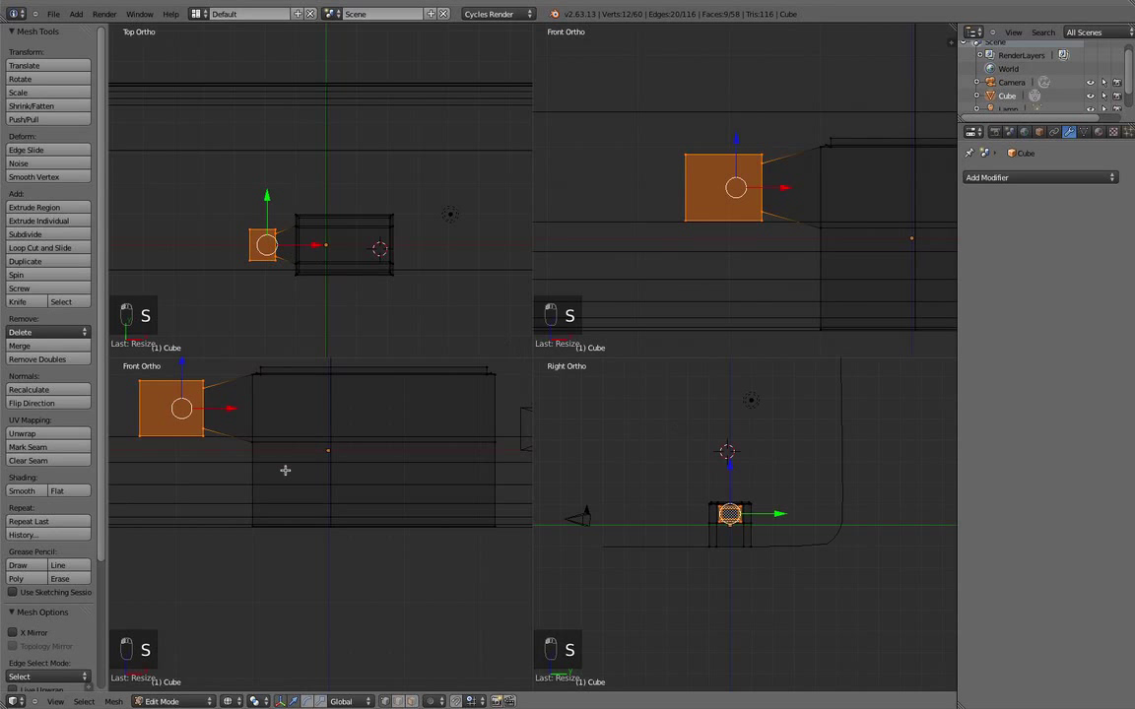
Raise the end block slightly, shift it nearer to the box along X and clear the selection
{"action": "scroll", "coordinate": [284, 469], "scroll_direction": "down", "scroll_amount": 2}
{"action": "left_click_drag", "start_coordinate": [221, 412], "coordinate": [223, 403]}
{"action": "left_click_drag", "start_coordinate": [265, 437], "coordinate": [235, 408]}
{"action": "key", "text": "a"}
{"action": "scroll", "coordinate": [362, 433], "scroll_direction": "down", "scroll_amount": 3}
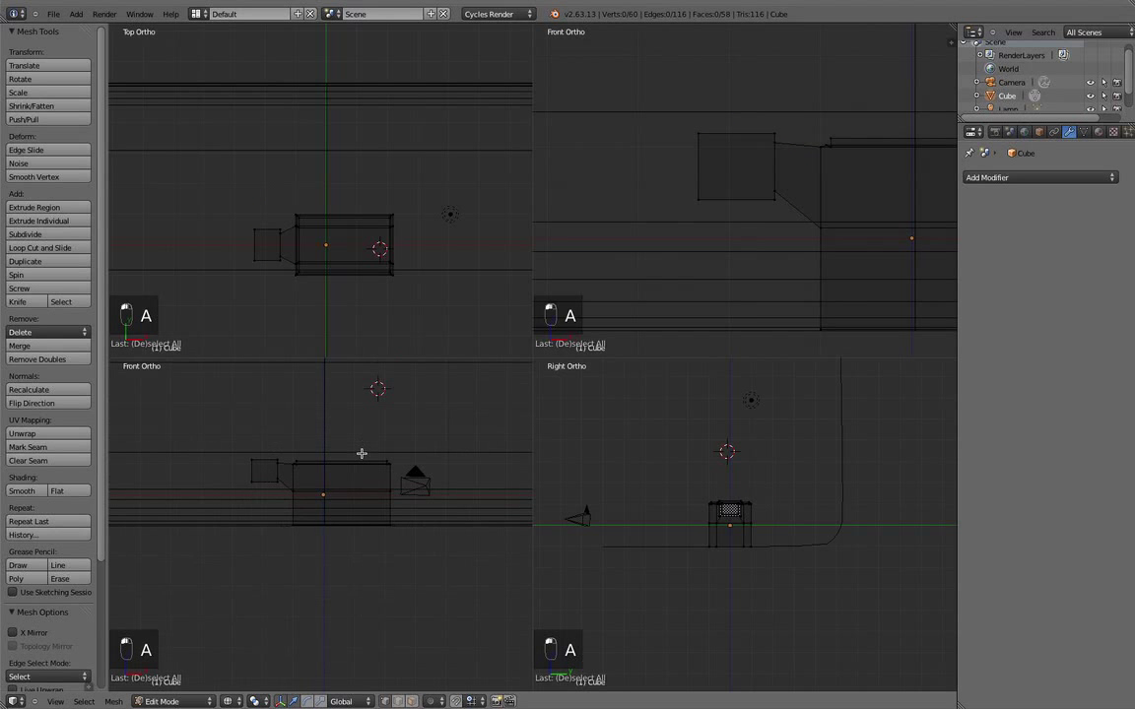
Return the views to solid shading, examine the tapered neck from another angle and switch to face selection
{"action": "key", "text": "z"}
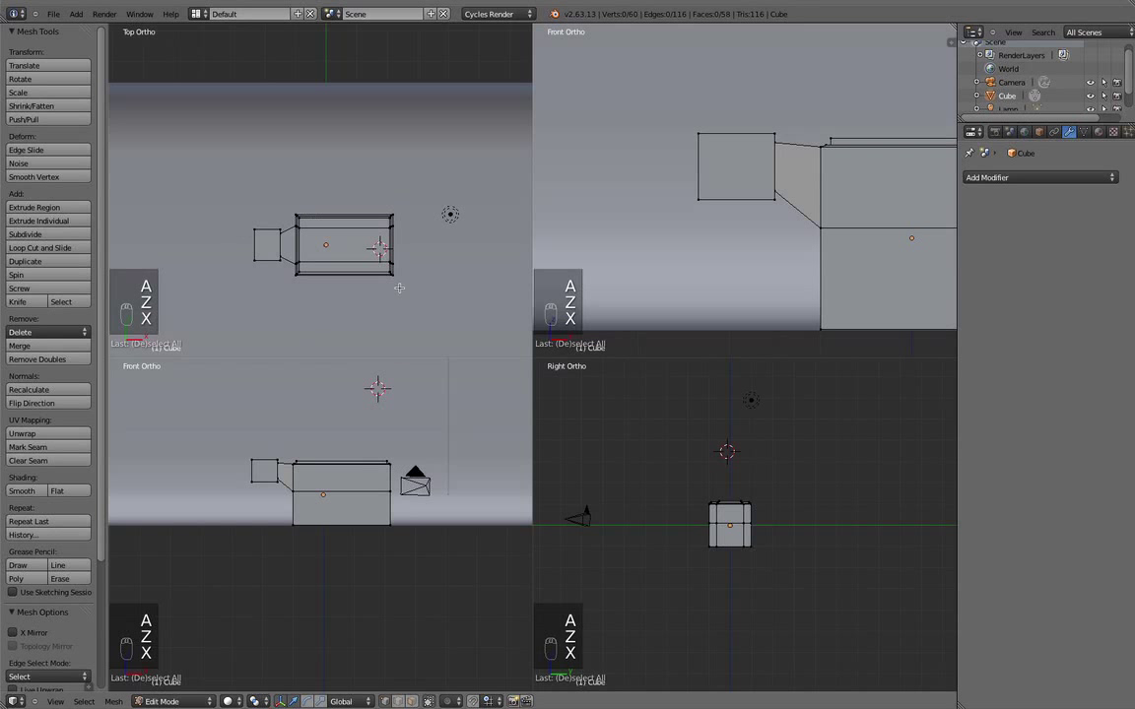
{"action": "key", "text": "x"}
{"action": "middle_click_drag", "start_coordinate": [820, 164], "coordinate": [672, 177]}
{"action": "scroll", "coordinate": [669, 216], "scroll_direction": "down", "scroll_amount": 3}
{"action": "scroll", "coordinate": [707, 168], "scroll_direction": "up", "scroll_amount": 4}
{"action": "scroll", "coordinate": [690, 253], "scroll_direction": "down", "scroll_amount": 1}
{"action": "scroll", "coordinate": [701, 270], "scroll_direction": "up", "scroll_amount": 3}
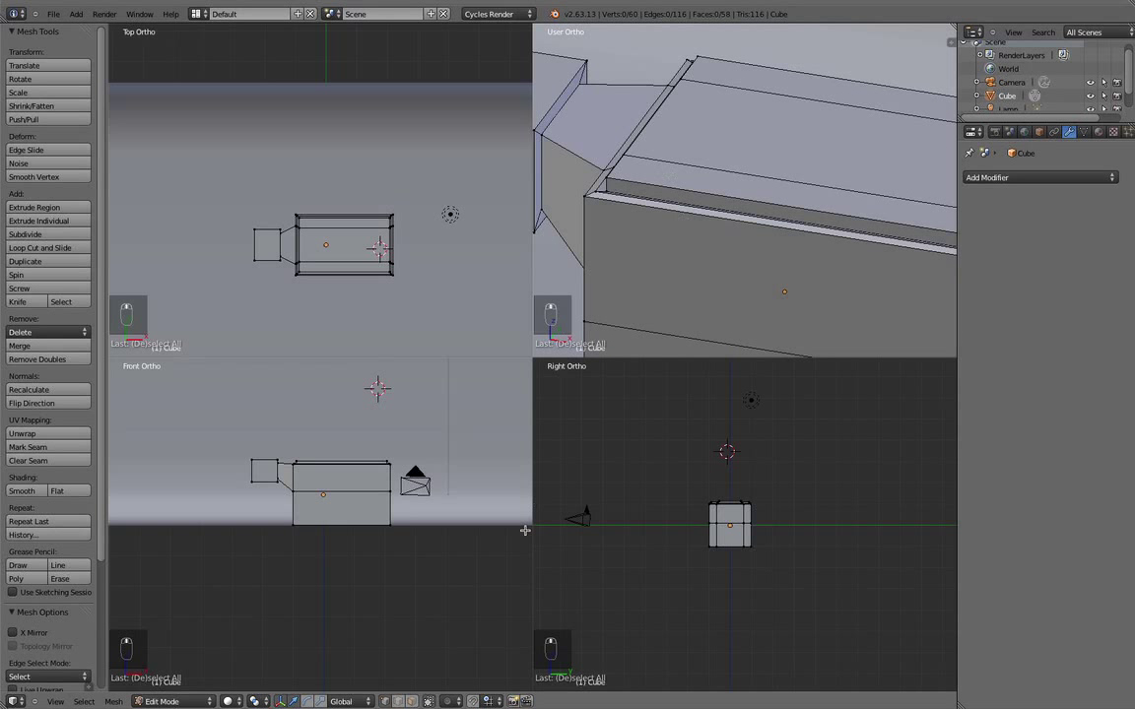
{"action": "scroll", "coordinate": [633, 409], "scroll_direction": "down", "scroll_amount": 1}
{"action": "scroll", "coordinate": [636, 330], "scroll_direction": "down", "scroll_amount": 2}
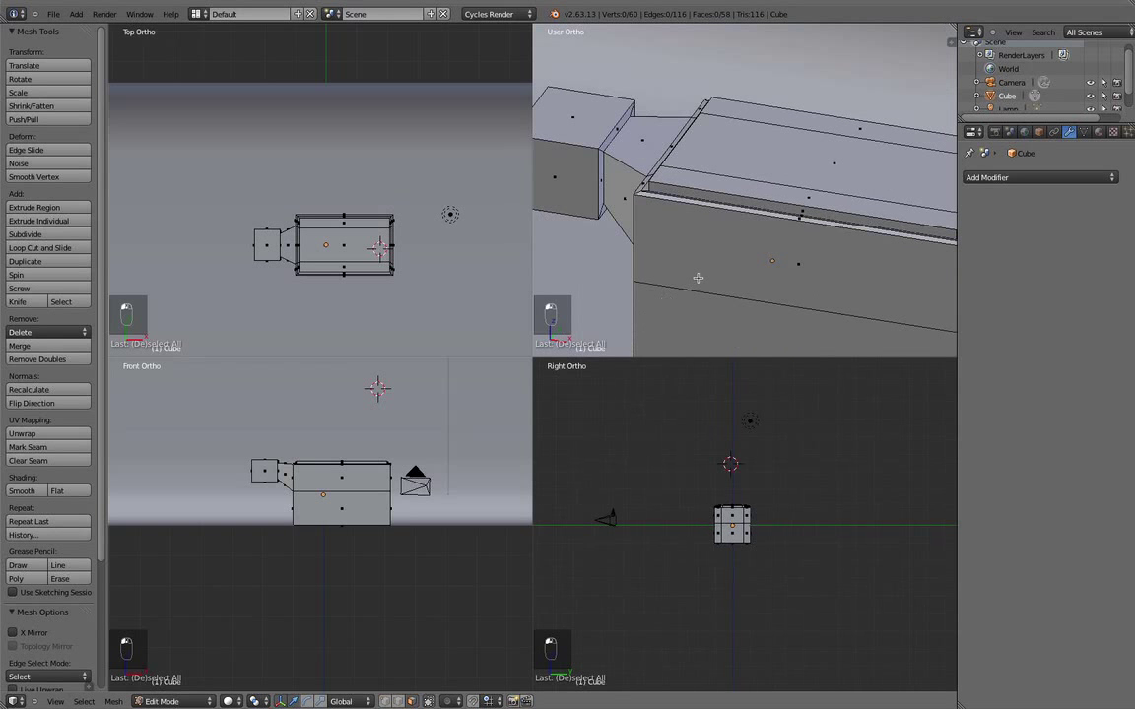
Select the three faces of the raised top panel and inset them by extruding and scaling to about 0.96
{"action": "middle_click_drag", "start_coordinate": [766, 258], "coordinate": [680, 271]}
{"action": "right_click", "coordinate": [705, 224]}
{"action": "right_click", "coordinate": [773, 219], "text": "shift"}
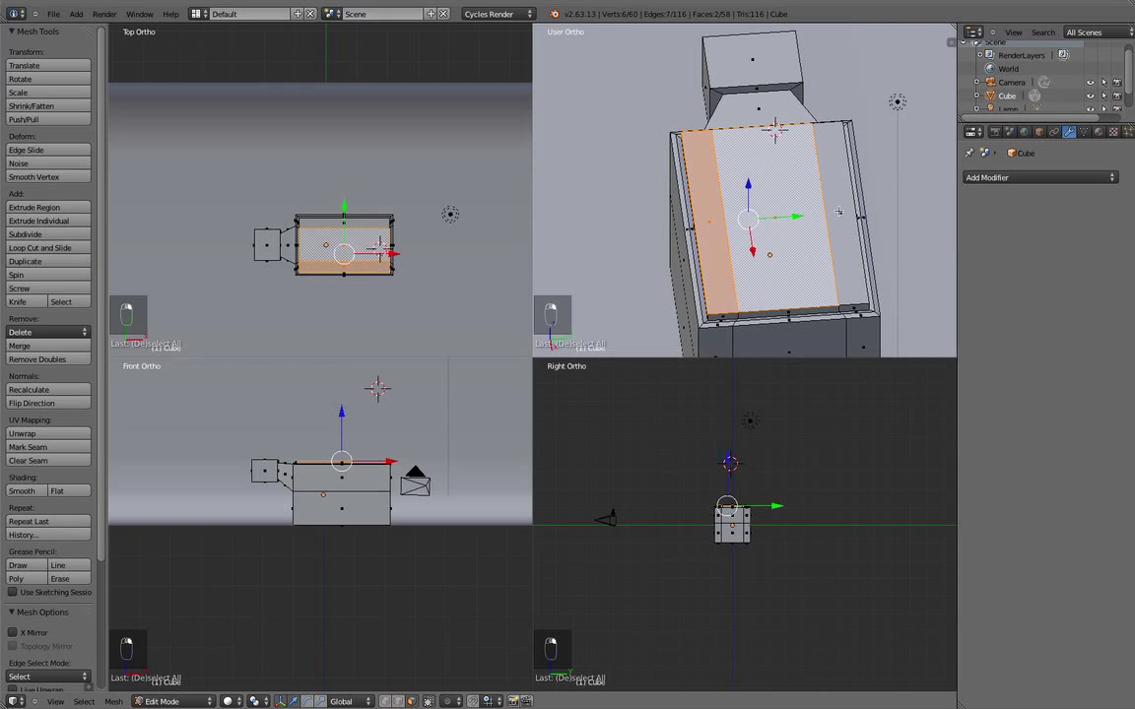
{"action": "right_click", "coordinate": [838, 214], "text": "shift"}
{"action": "middle_click_drag", "start_coordinate": [772, 225], "coordinate": [803, 202]}
{"action": "scroll", "coordinate": [831, 232], "scroll_direction": "up", "scroll_amount": 2}
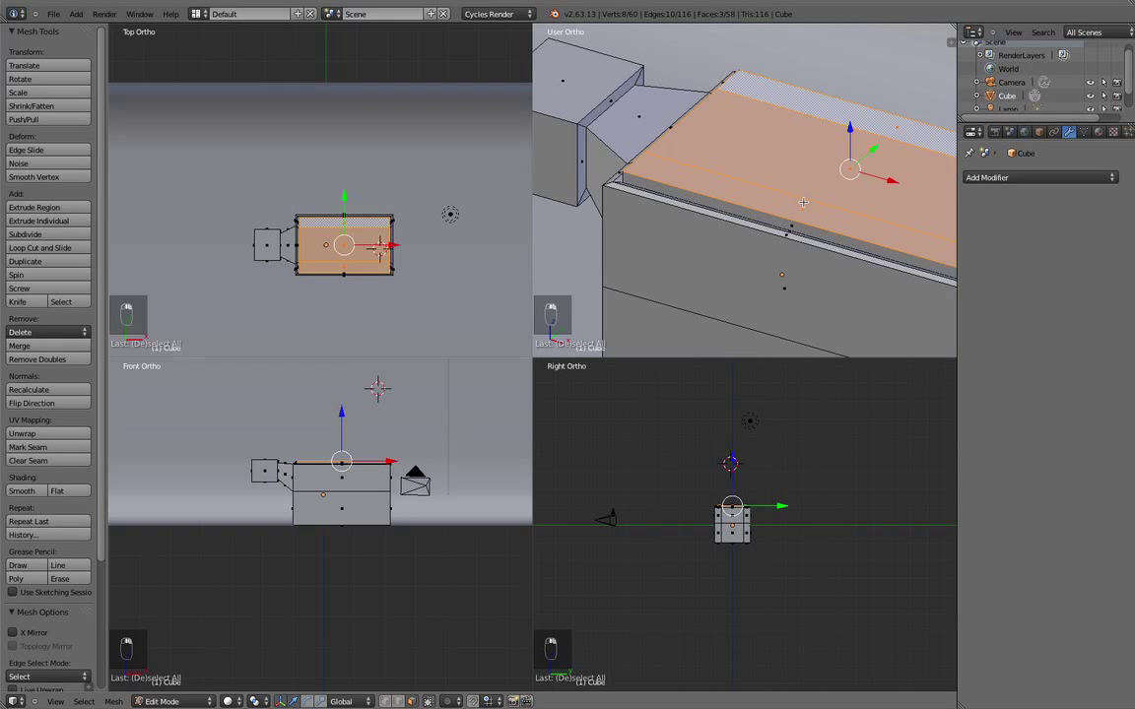
{"action": "key", "text": "e"}
{"action": "key", "text": "s"}
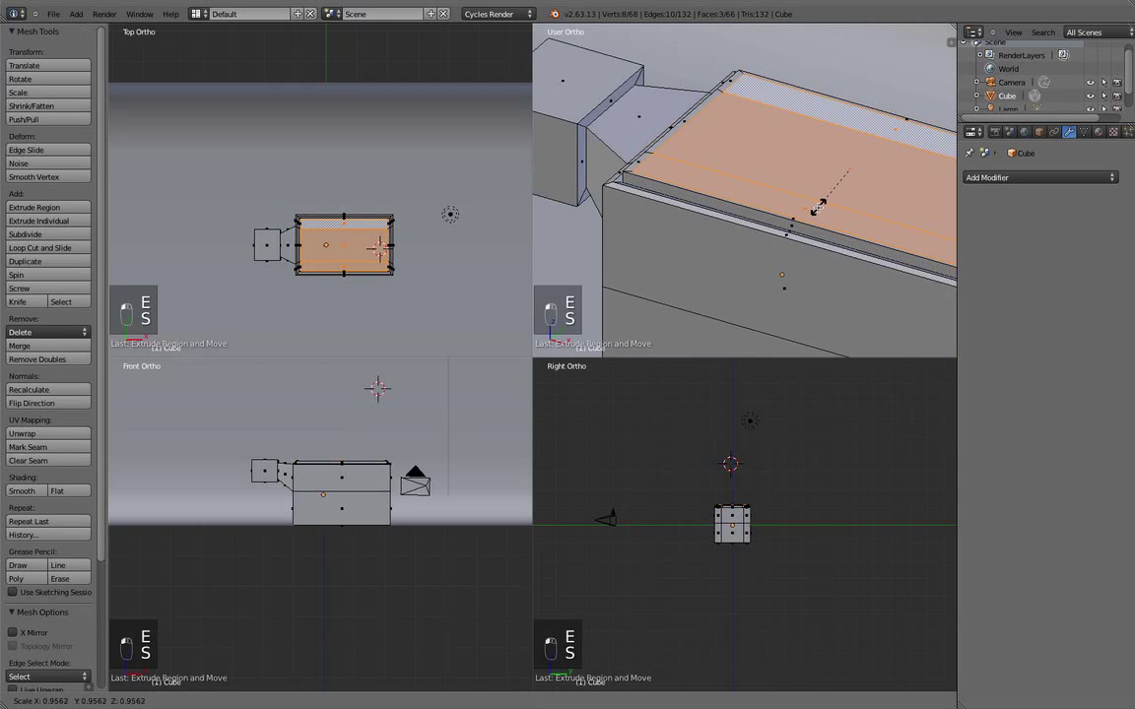
{"action": "left_click", "coordinate": [817, 207]}
{"action": "scroll", "coordinate": [817, 206], "scroll_direction": "down", "scroll_amount": 2}
Extrude the inset top faces slightly downward into a shallow recess and clear the selection
{"action": "key", "text": "e"}
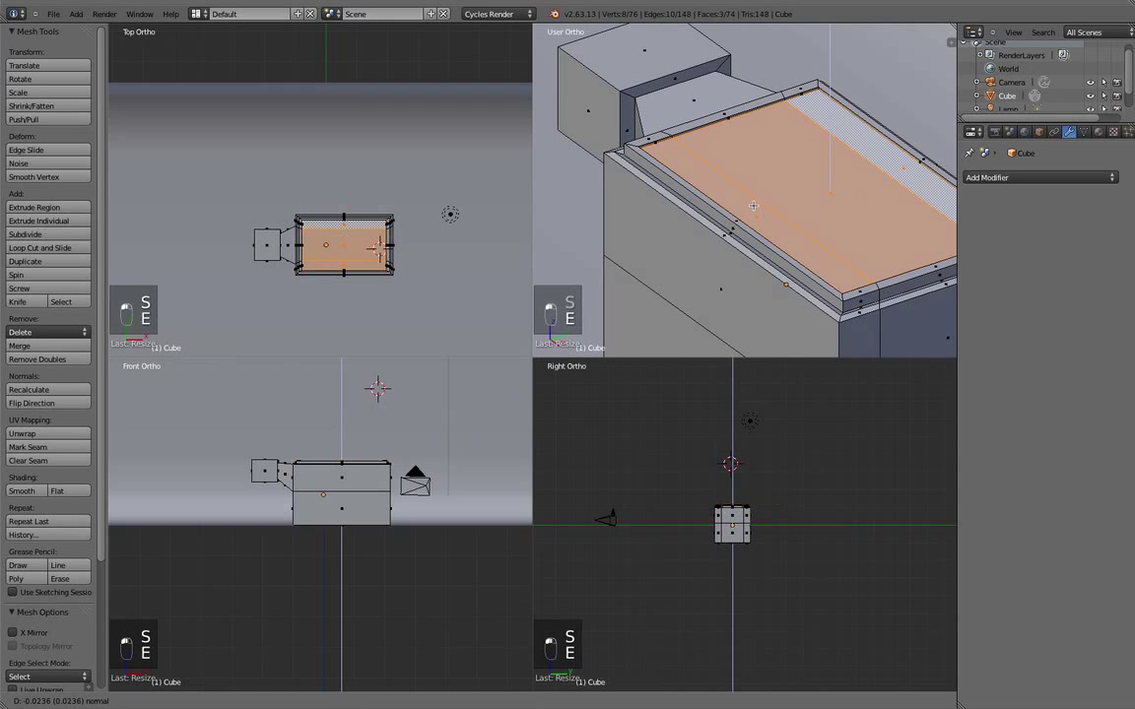
{"action": "left_click", "coordinate": [753, 208]}
{"action": "scroll", "coordinate": [753, 208], "scroll_direction": "down", "scroll_amount": 3}
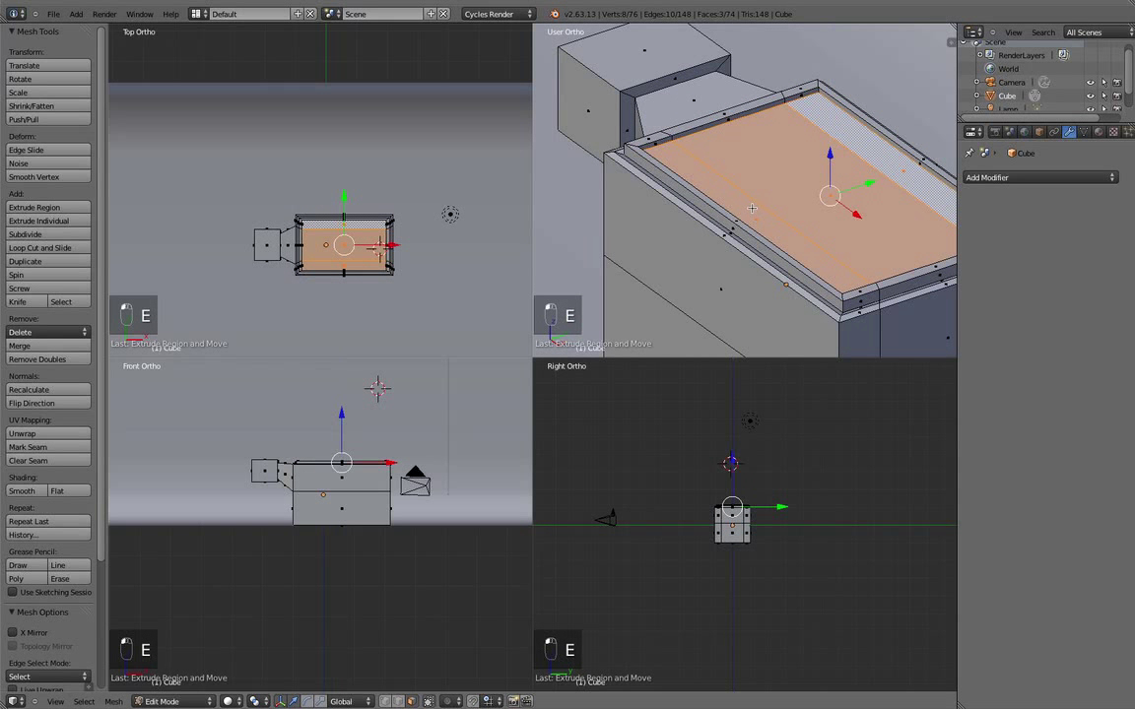
{"action": "key", "text": "a"}
Raise the whole object above the backdrop floor along Z in Object Mode and return to Edit Mode
{"action": "middle_click_drag", "start_coordinate": [798, 212], "coordinate": [840, 254]}
{"action": "right_click", "coordinate": [921, 228]}
{"action": "key", "text": "Tab"}
{"action": "middle_click_drag", "start_coordinate": [756, 208], "coordinate": [773, 191]}
{"action": "key", "text": "Tab"}
{"action": "scroll", "coordinate": [773, 190], "scroll_direction": "up", "scroll_amount": 5}
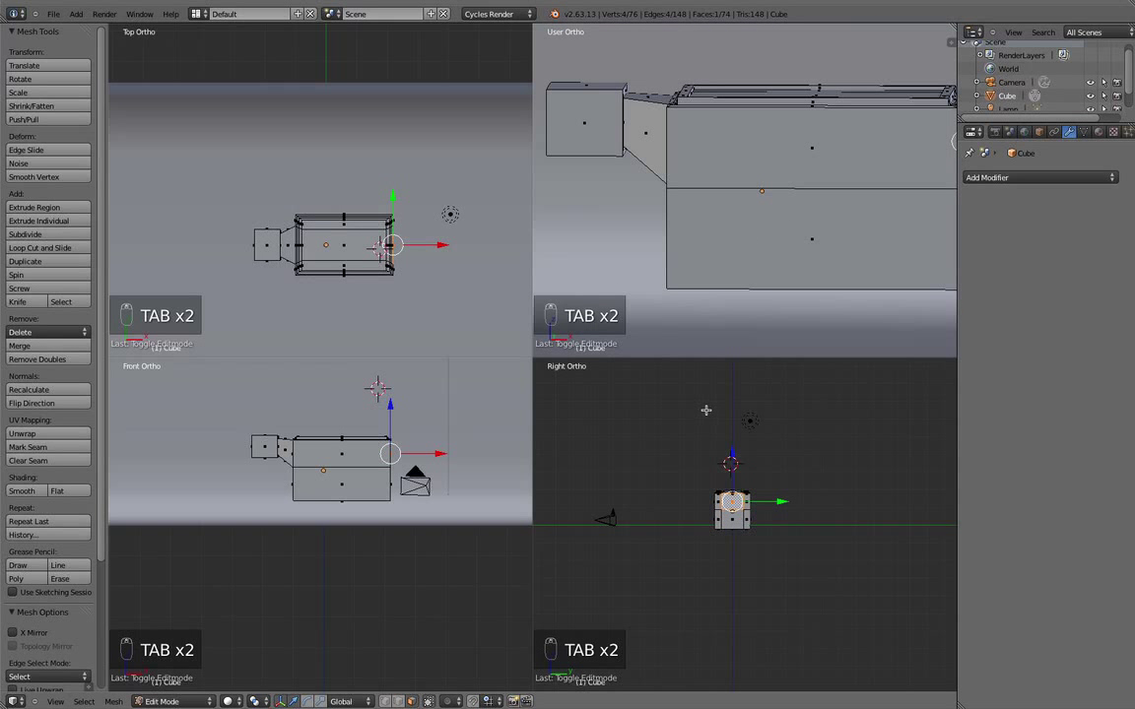
In wireframe display, add ten evenly spaced loop cuts across the length of the box
{"action": "key", "text": "z"}
{"action": "scroll", "coordinate": [374, 293], "scroll_direction": "up", "scroll_amount": 4}
{"action": "middle_click_drag", "start_coordinate": [391, 327], "coordinate": [379, 217], "text": "shift"}
{"action": "key", "text": "ctrl+r"}
{"action": "scroll", "coordinate": [399, 120], "scroll_direction": "up", "scroll_amount": 10}
{"action": "scroll", "coordinate": [401, 124], "scroll_direction": "down", "scroll_amount": 1}
{"action": "left_click", "coordinate": [401, 124]}
Add three evenly spaced lengthwise loop cuts through the central strip of the box, neck and end block
{"action": "key", "text": "ctrl+r"}
{"action": "scroll", "coordinate": [461, 158], "scroll_direction": "up", "scroll_amount": 2}
{"action": "scroll", "coordinate": [462, 158], "scroll_direction": "up", "scroll_amount": 5}
{"action": "left_click", "coordinate": [460, 157]}
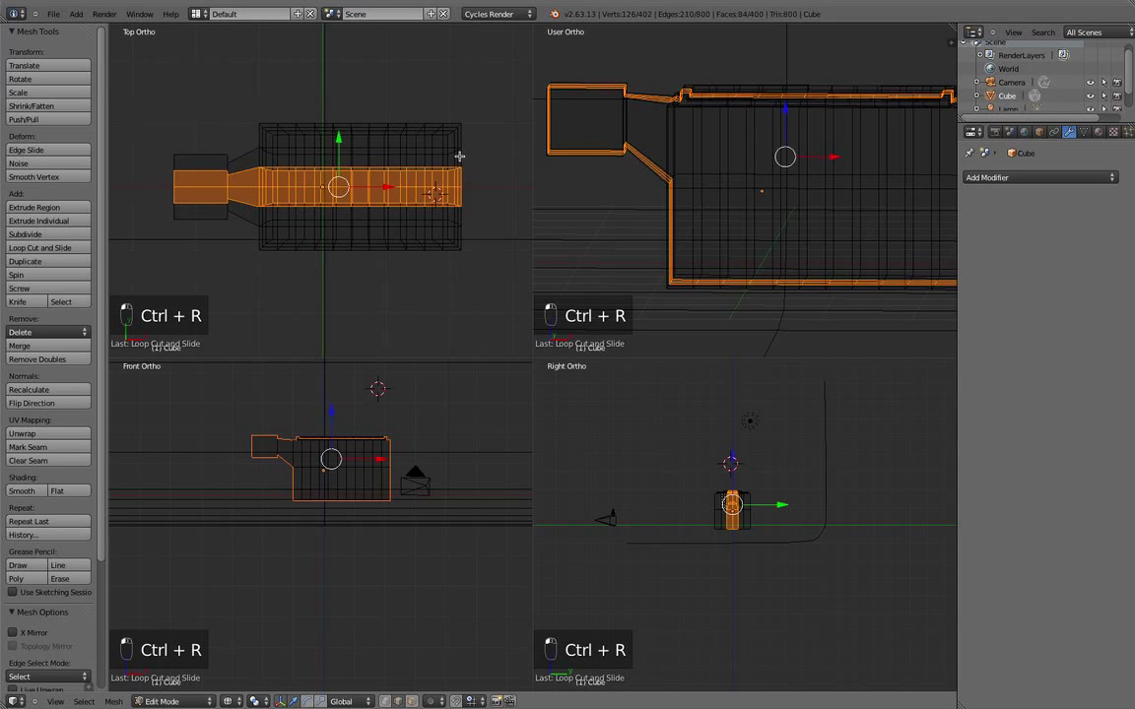
Add two lengthwise loop cuts in each outer strip of the box, clear the selection and return to solid shading
{"action": "key", "text": "ctrl+r"}
{"action": "left_click", "coordinate": [454, 139]}
{"action": "key", "text": "ctrl+r"}
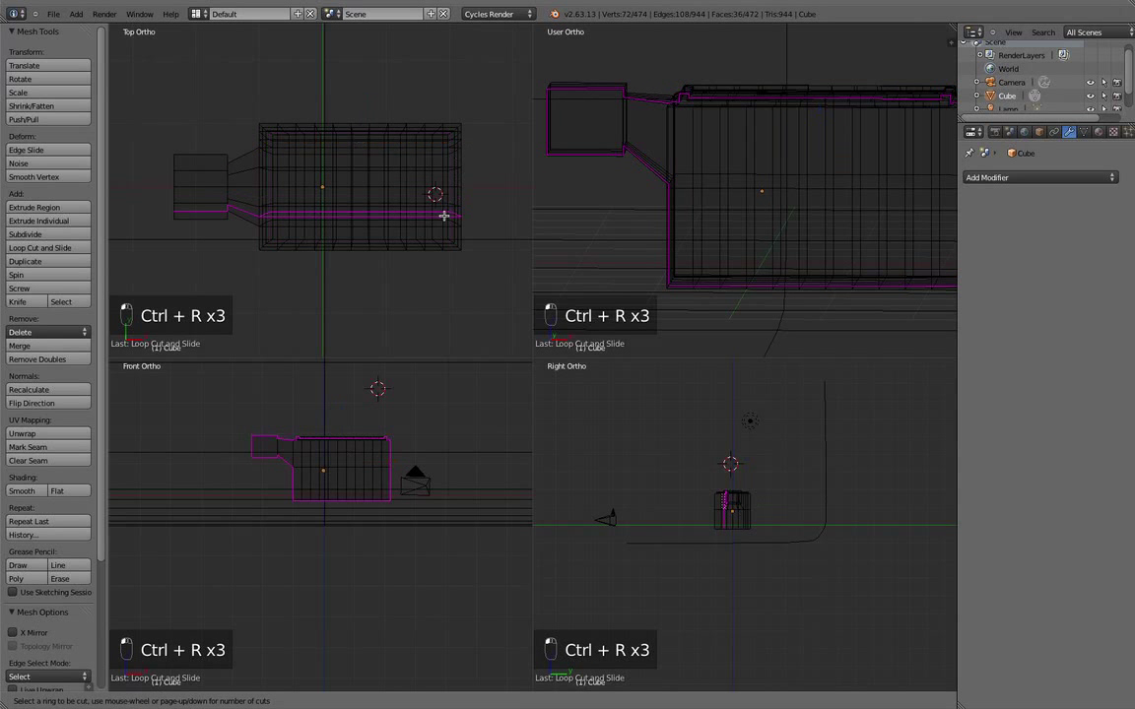
{"action": "left_click", "coordinate": [446, 227]}
{"action": "key", "text": "a"}
{"action": "scroll", "coordinate": [446, 258], "scroll_direction": "down", "scroll_amount": 1}
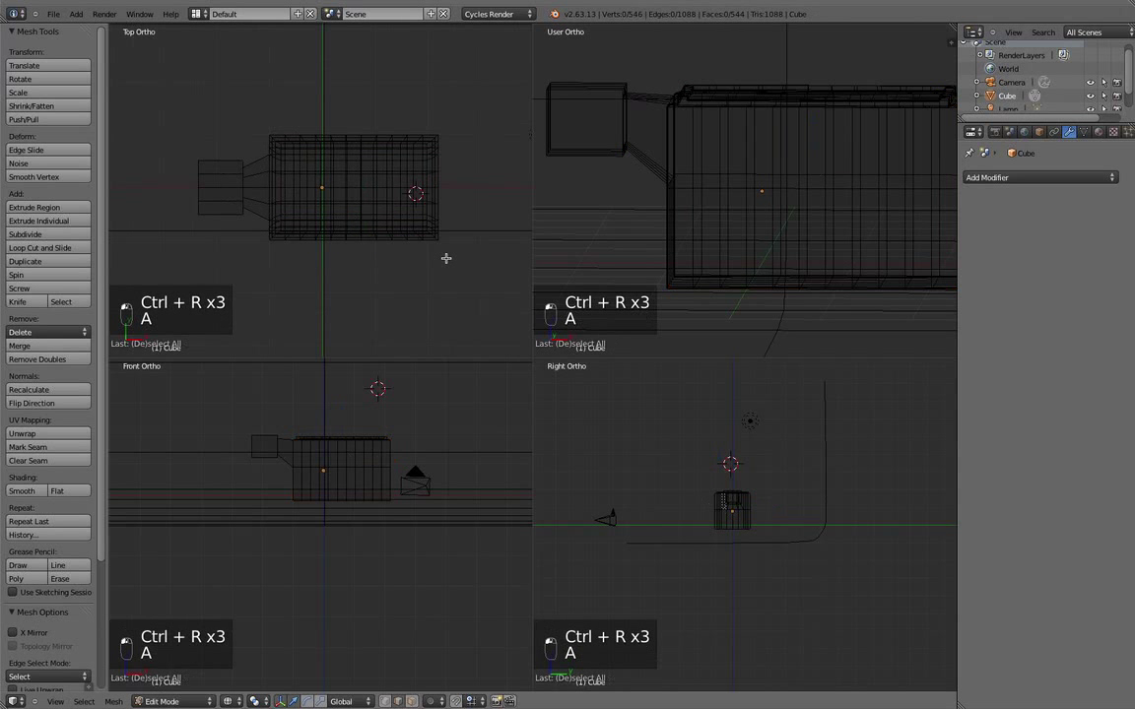
{"action": "key", "text": "z"}
{"action": "middle_click_drag", "start_coordinate": [449, 198], "coordinate": [429, 249]}
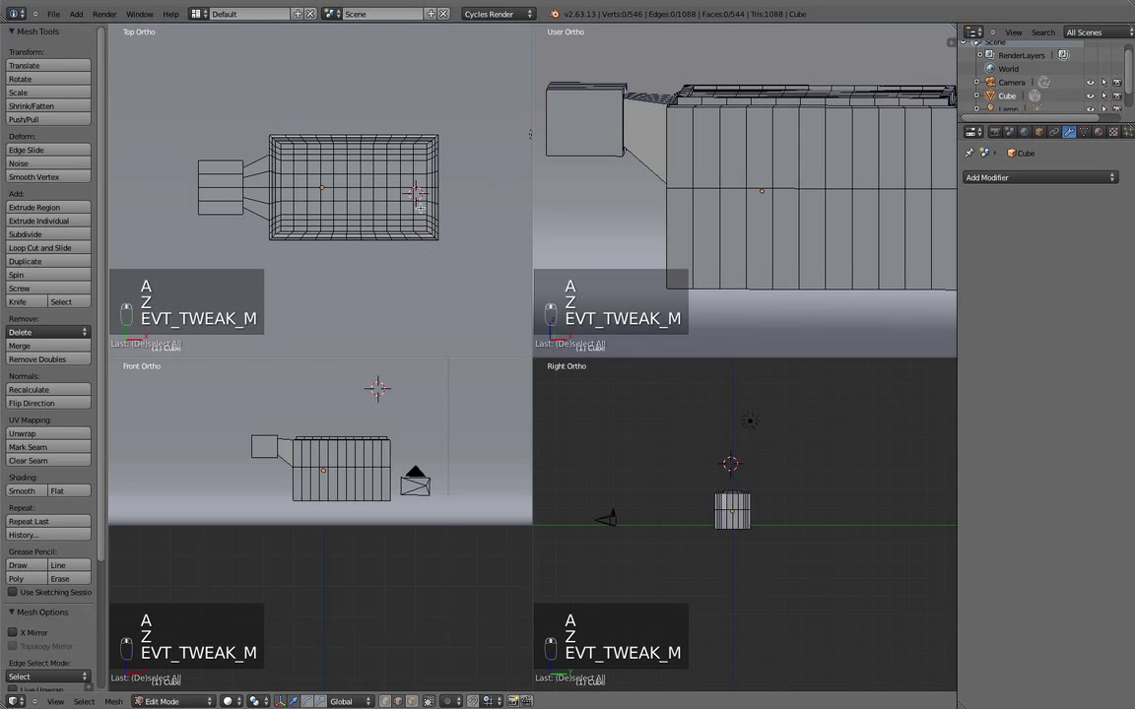
Add three horizontal loop cuts around the upper half of the box and the end block, and clear the selection
{"action": "mouse_move", "coordinate": [709, 202]}
{"action": "middle_mouse_down"}
{"action": "mouse_move", "coordinate": [743, 187]}
{"action": "mouse_move", "coordinate": [731, 198]}
{"action": "middle_mouse_up"}
{"action": "key", "text": "ctrl+r"}
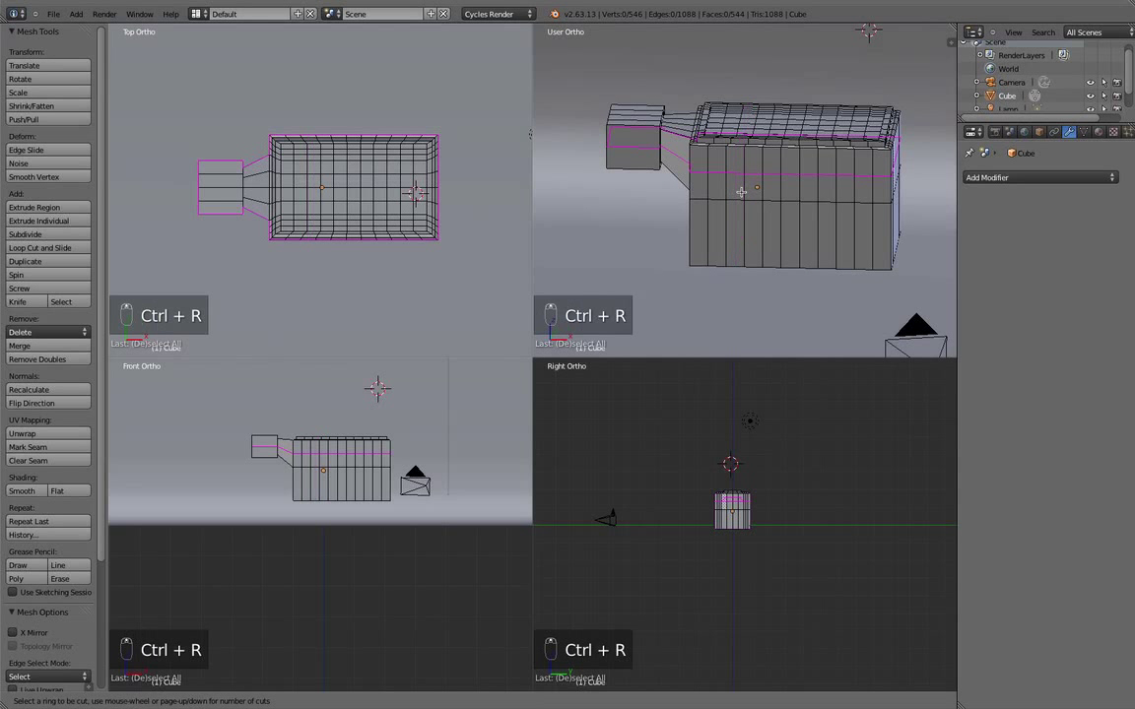
{"action": "scroll", "coordinate": [793, 187], "scroll_direction": "up", "scroll_amount": 2}
{"action": "left_click", "coordinate": [792, 187]}
{"action": "key", "text": "a"}
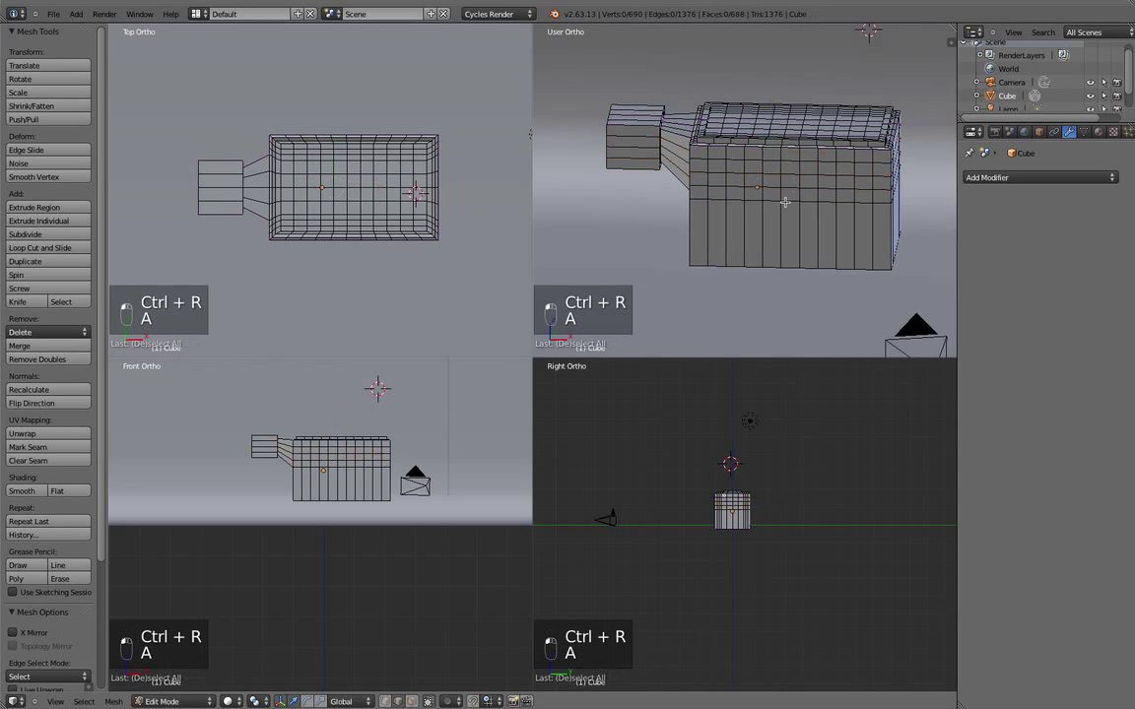
Add two evenly spaced horizontal loop cuts around the lower half of the box and clear the selection
{"action": "key", "text": "ctrl+r"}
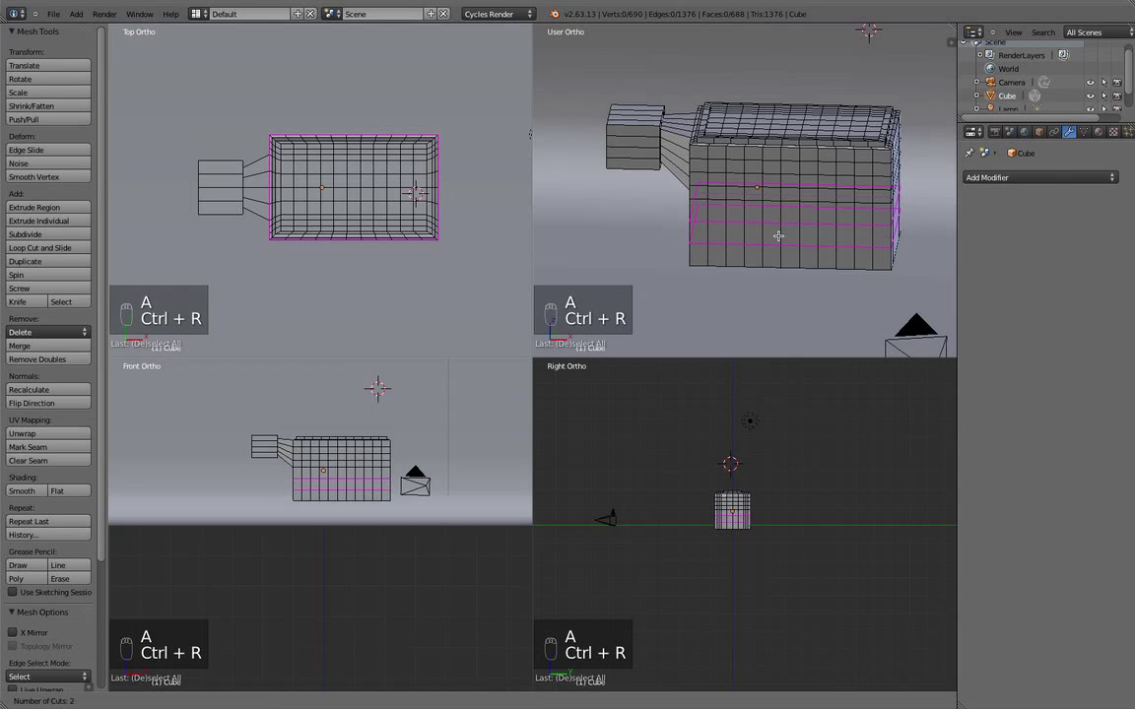
{"action": "left_click", "coordinate": [778, 236]}
{"action": "key", "text": "a"}
In perspective view with face selection, select the two outermost faces at each neck-end corner of the box's underside
{"action": "middle_click_drag", "start_coordinate": [778, 237], "coordinate": [838, 244]}
{"action": "middle_click_drag", "start_coordinate": [711, 254], "coordinate": [658, 256]}
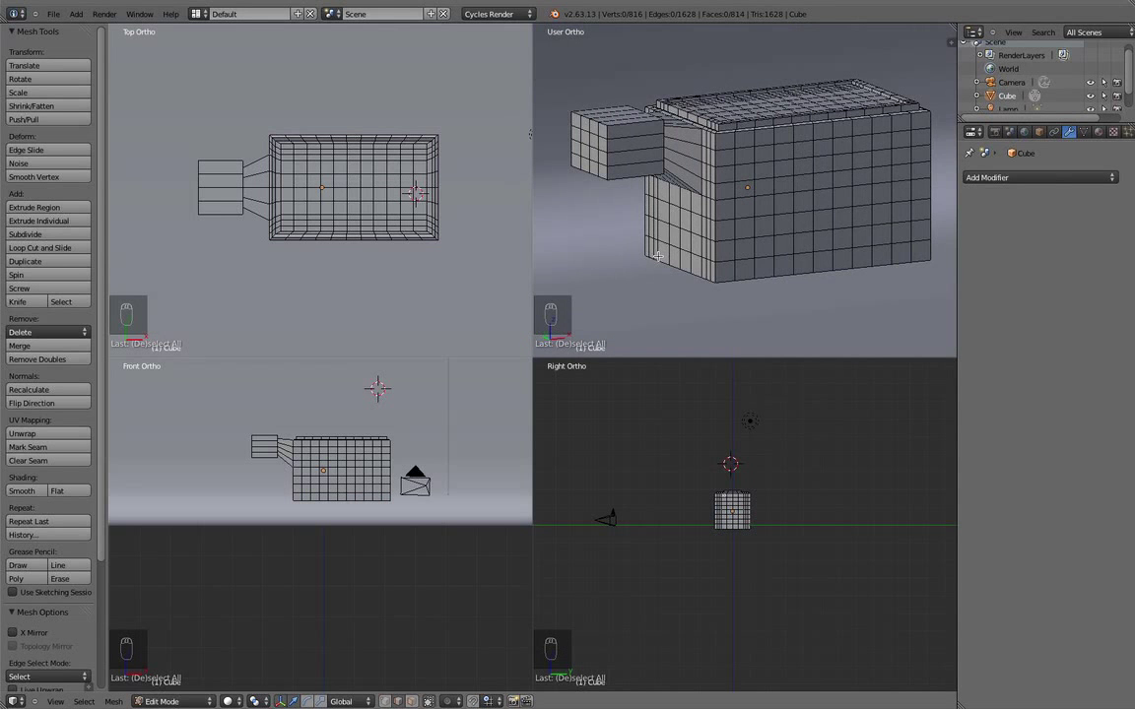
{"action": "middle_click_drag", "start_coordinate": [782, 218], "coordinate": [759, 265]}
{"action": "scroll", "coordinate": [746, 200], "scroll_direction": "up", "scroll_amount": 2}
{"action": "key", "text": "KP_5"}
{"action": "key", "text": "z"}
{"action": "key", "text": "x"}
{"action": "key", "text": "z"}
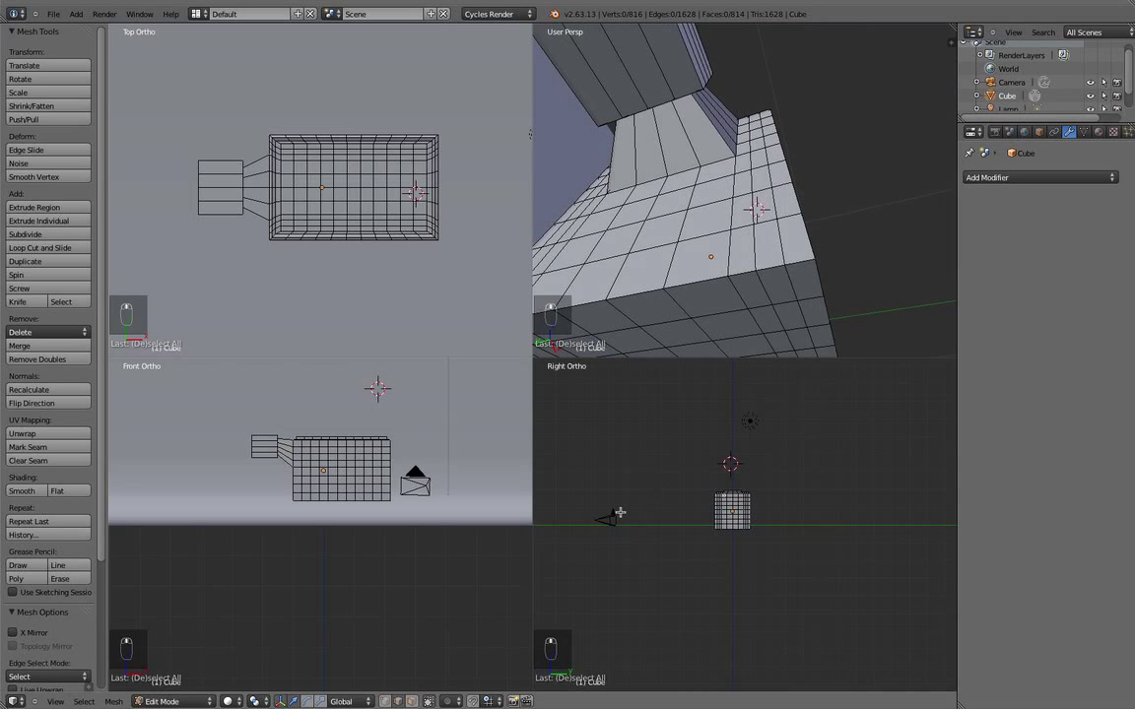
{"action": "left_click", "coordinate": [411, 700]}
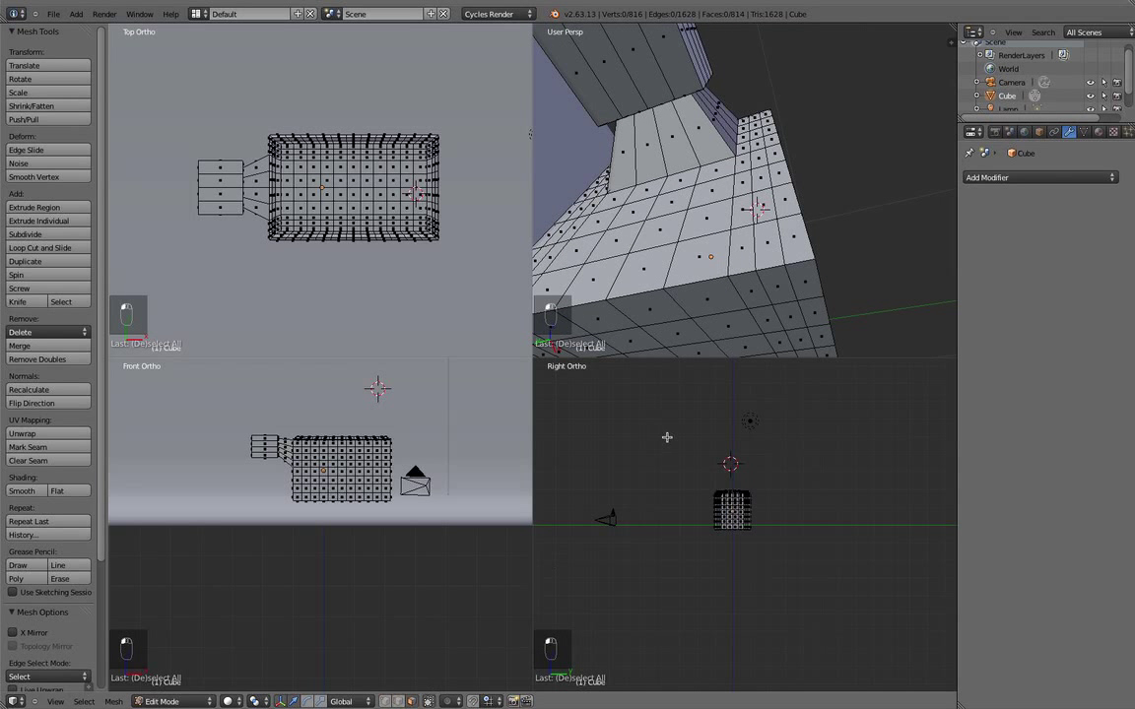
{"action": "right_click", "coordinate": [784, 284], "text": "shift"}
{"action": "middle_click_drag", "start_coordinate": [675, 302], "coordinate": [699, 285]}
{"action": "right_click", "coordinate": [734, 296], "text": "shift"}
{"action": "right_click", "coordinate": [713, 302], "text": "shift"}
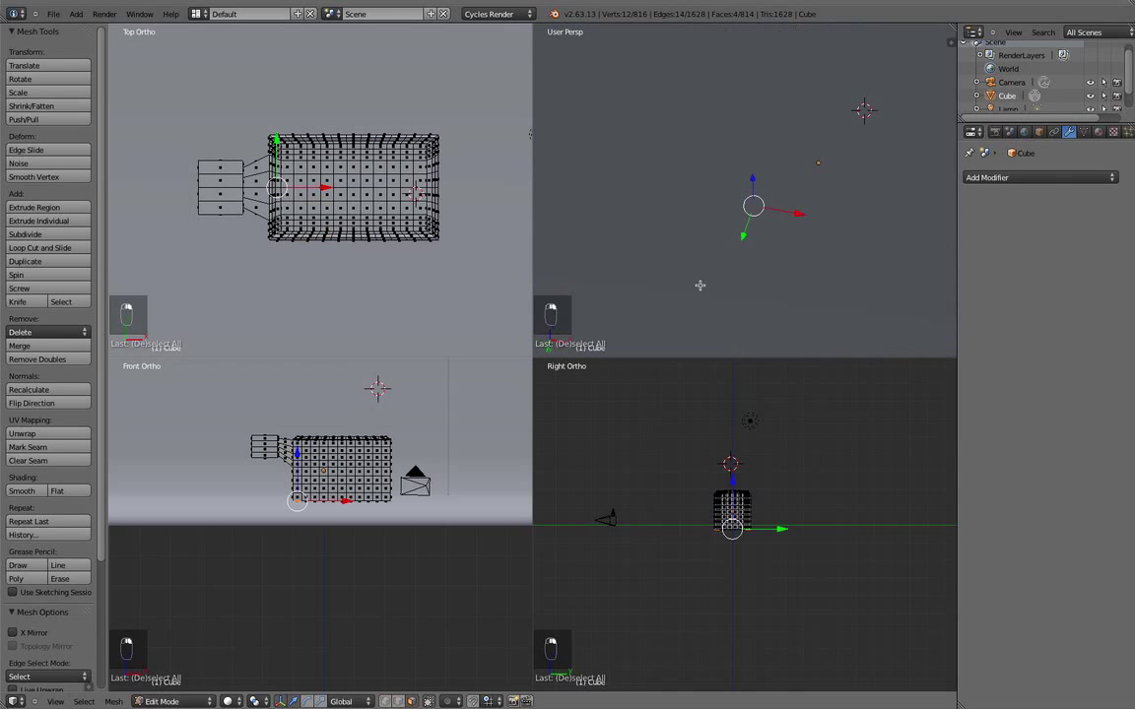
Add the face pairs at the other two underside corners, extrude all four pairs downward about 0.19 as feet, and clear the selection
{"action": "middle_click_drag", "start_coordinate": [604, 309], "coordinate": [754, 223]}
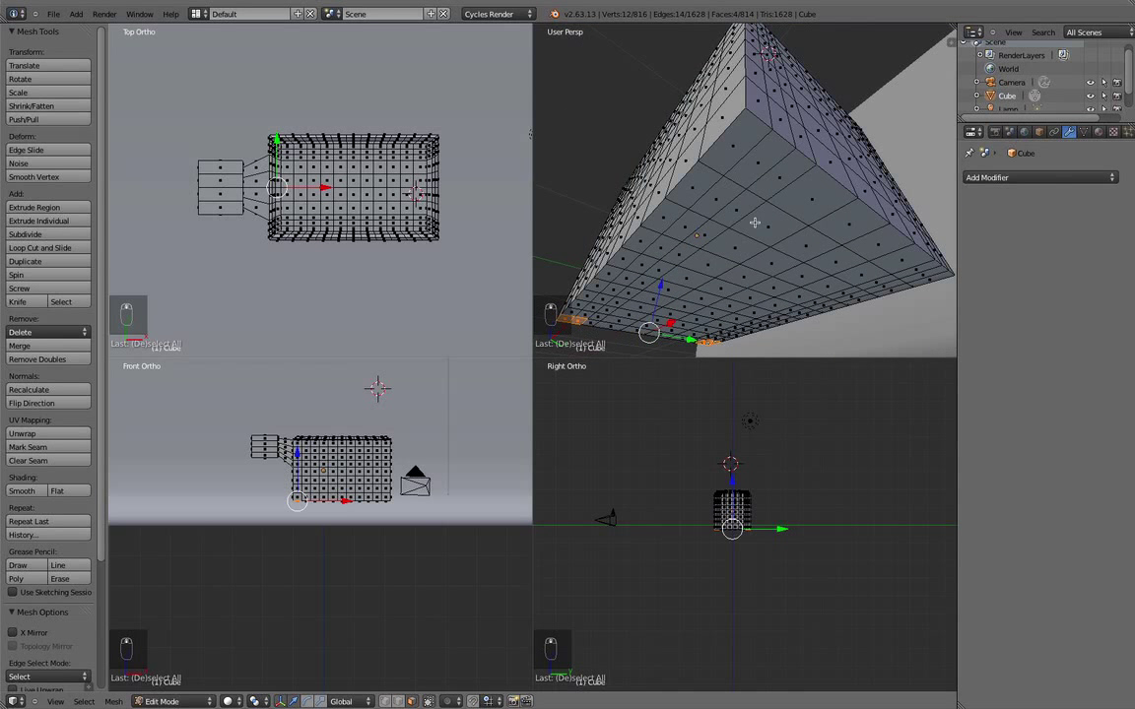
{"action": "right_click", "coordinate": [740, 156], "text": "shift"}
{"action": "middle_click_drag", "start_coordinate": [780, 182], "coordinate": [739, 206]}
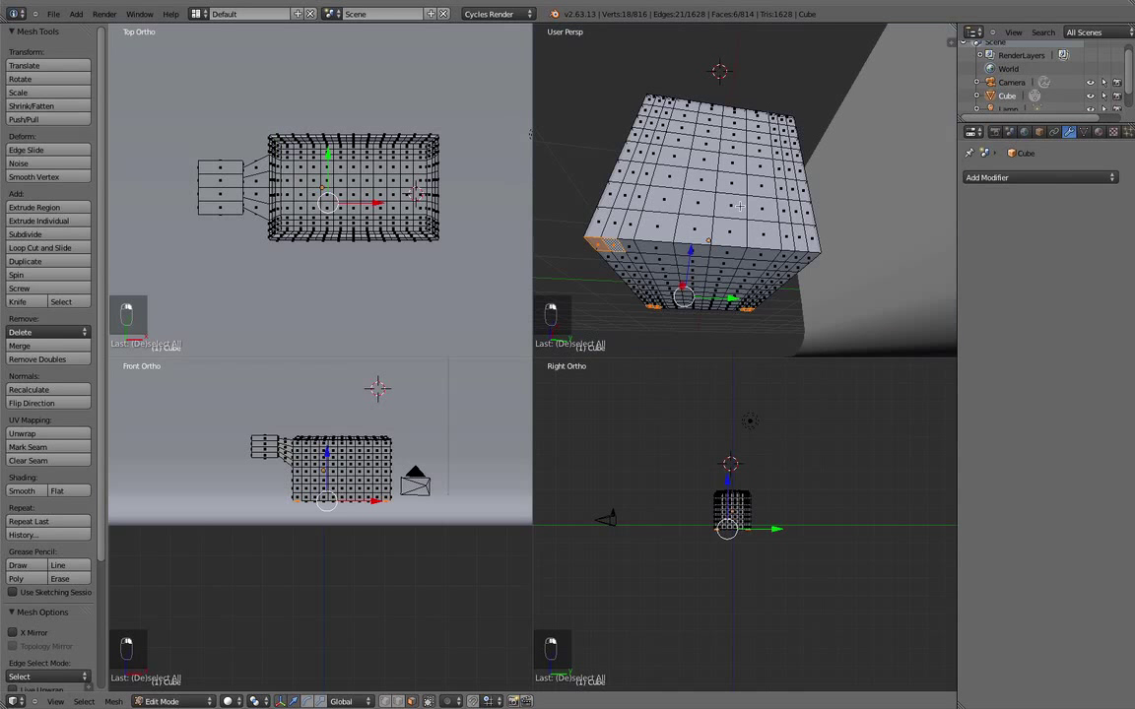
{"action": "right_click", "coordinate": [805, 258], "text": "shift"}
{"action": "middle_click_drag", "start_coordinate": [804, 258], "coordinate": [815, 259]}
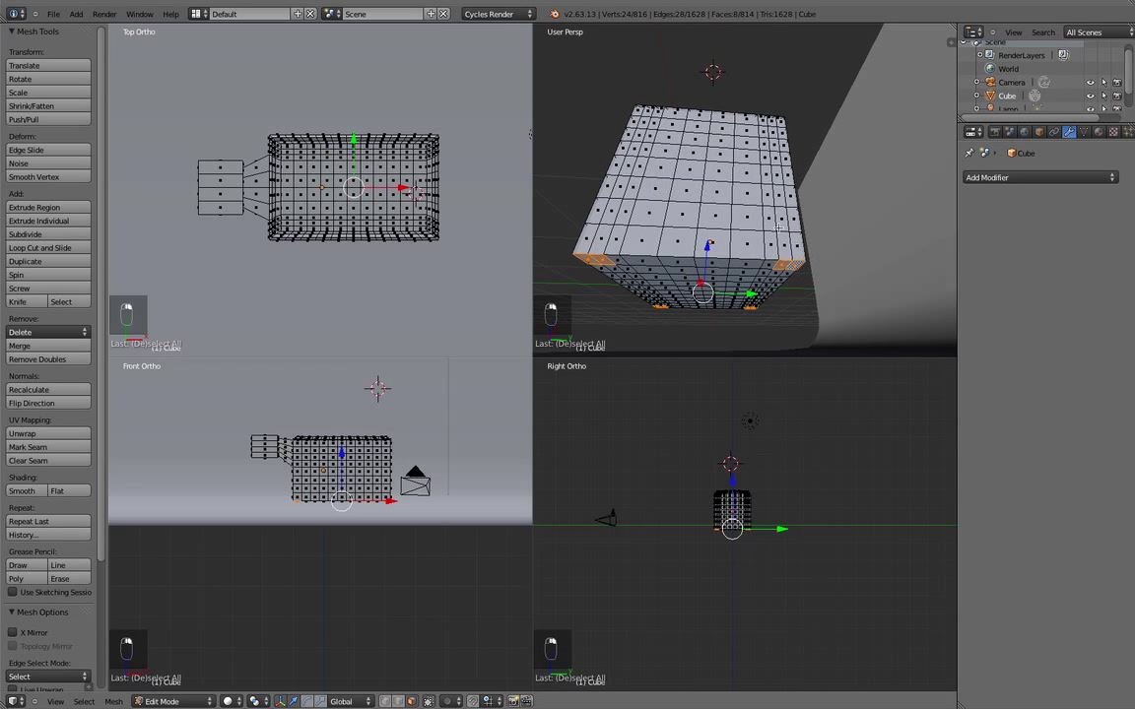
{"action": "key", "text": "e"}
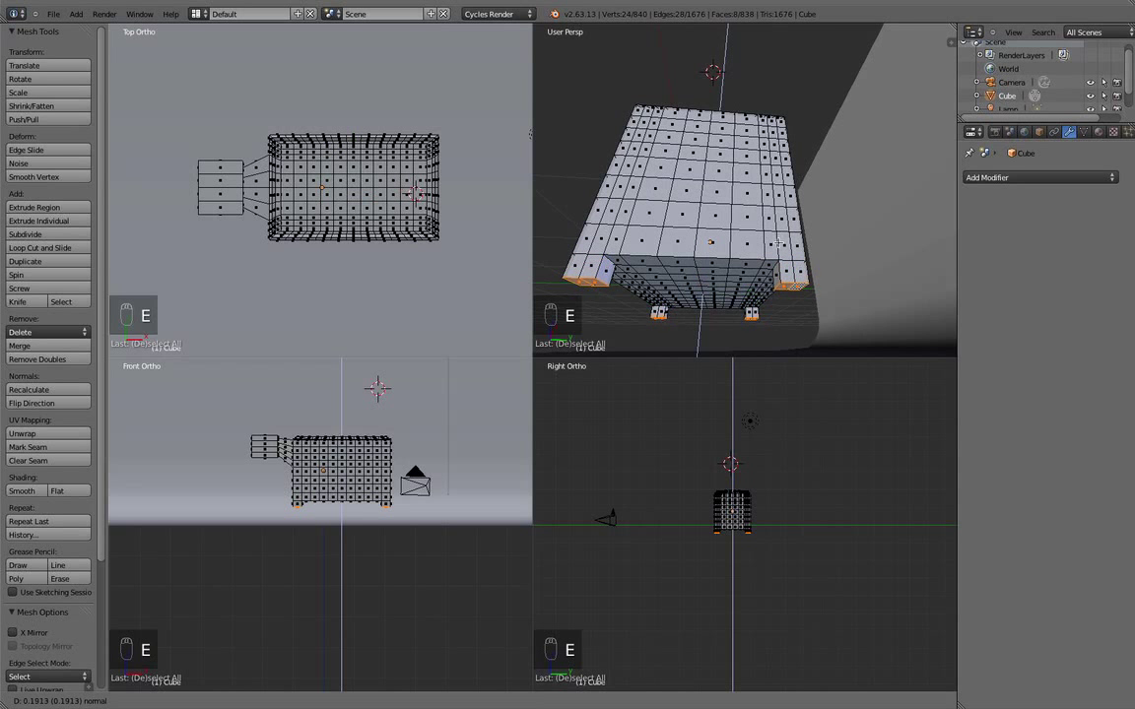
{"action": "left_click", "coordinate": [778, 243]}
{"action": "key", "text": "a"}
Examine the box and its new feet from several sides in Object Mode, and return to Edit Mode
{"action": "middle_click_drag", "start_coordinate": [778, 244], "coordinate": [589, 253]}
{"action": "key", "text": "Tab"}
{"action": "scroll", "coordinate": [737, 240], "scroll_direction": "up", "scroll_amount": 3}
{"action": "middle_click_drag", "start_coordinate": [828, 239], "coordinate": [610, 214]}
{"action": "scroll", "coordinate": [726, 203], "scroll_direction": "down", "scroll_amount": 3}
{"action": "middle_click_drag", "start_coordinate": [726, 203], "coordinate": [606, 205]}
{"action": "key", "text": "Tab"}
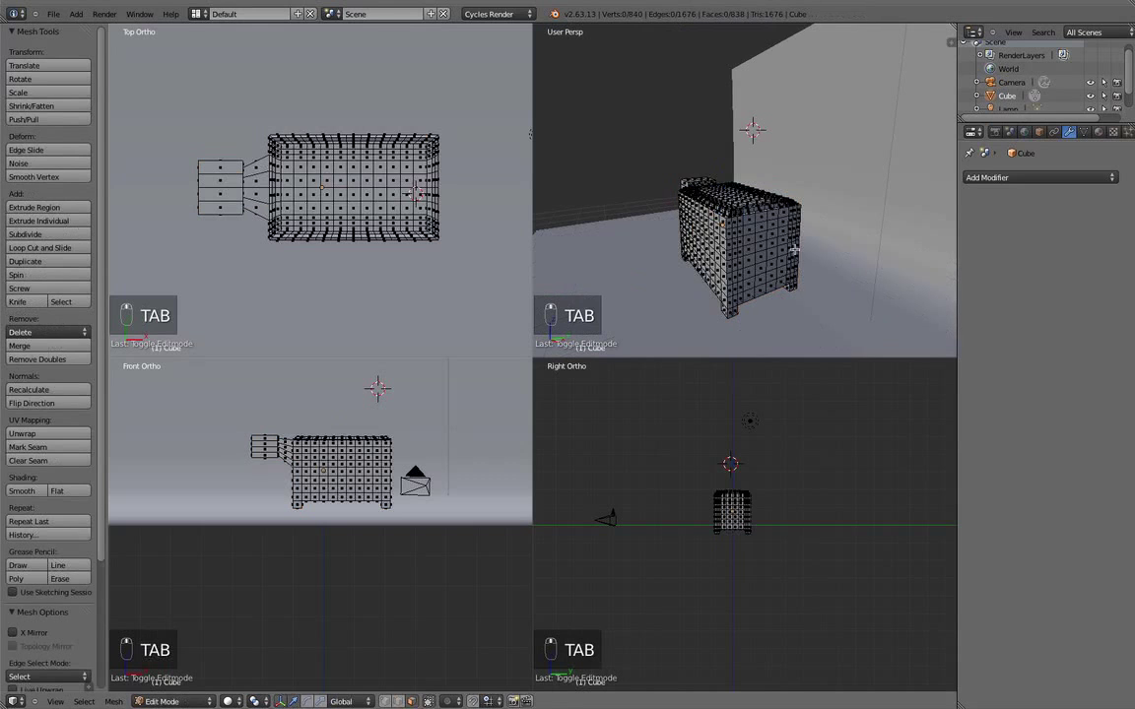
{"action": "middle_click_drag", "start_coordinate": [793, 250], "coordinate": [778, 254]}
{"action": "scroll", "coordinate": [768, 256], "scroll_direction": "up", "scroll_amount": 3}
{"action": "middle_click_drag", "start_coordinate": [667, 260], "coordinate": [746, 252]}
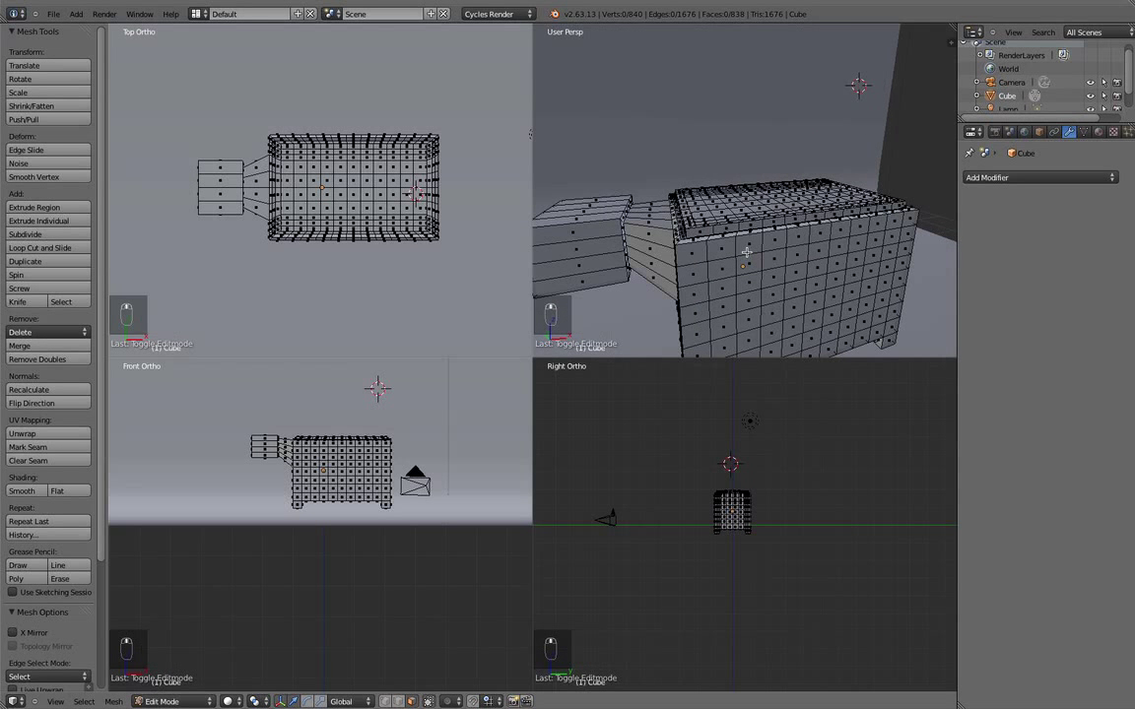
Add a Subdivision Surface modifier to the box, set its subdivision type to Simple, and select the whole mesh
{"action": "key", "text": "KP_1"}
{"action": "key", "text": "a"}
{"action": "key", "text": "a"}
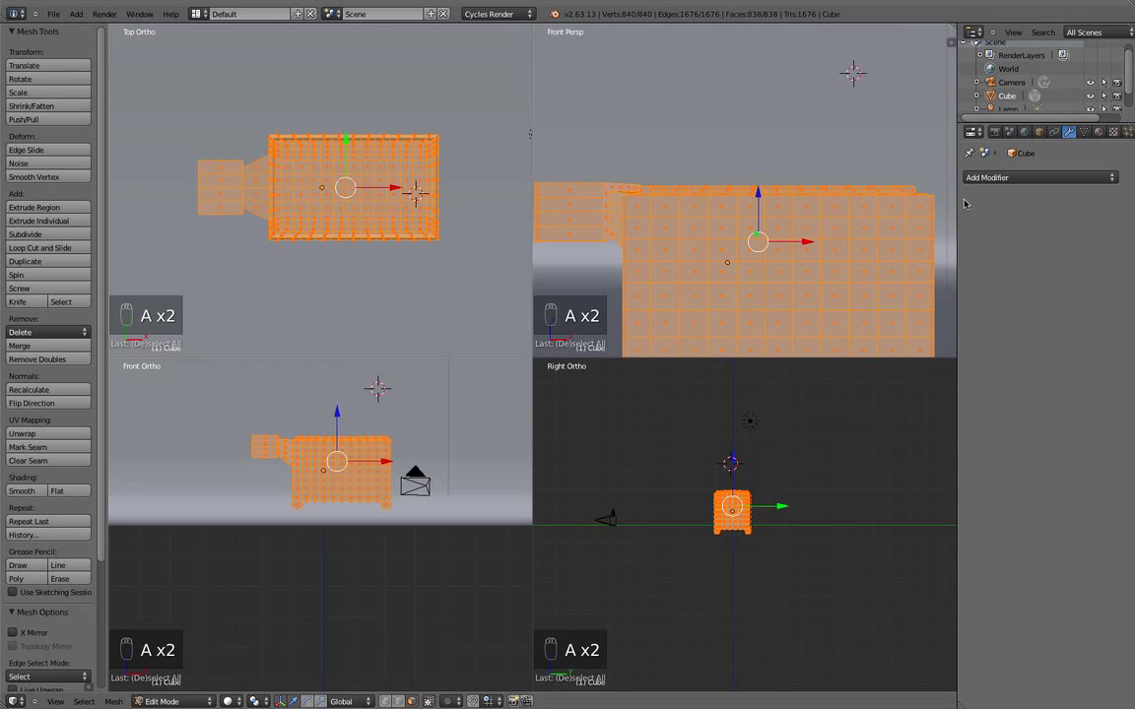
{"action": "left_click", "coordinate": [1018, 178]}
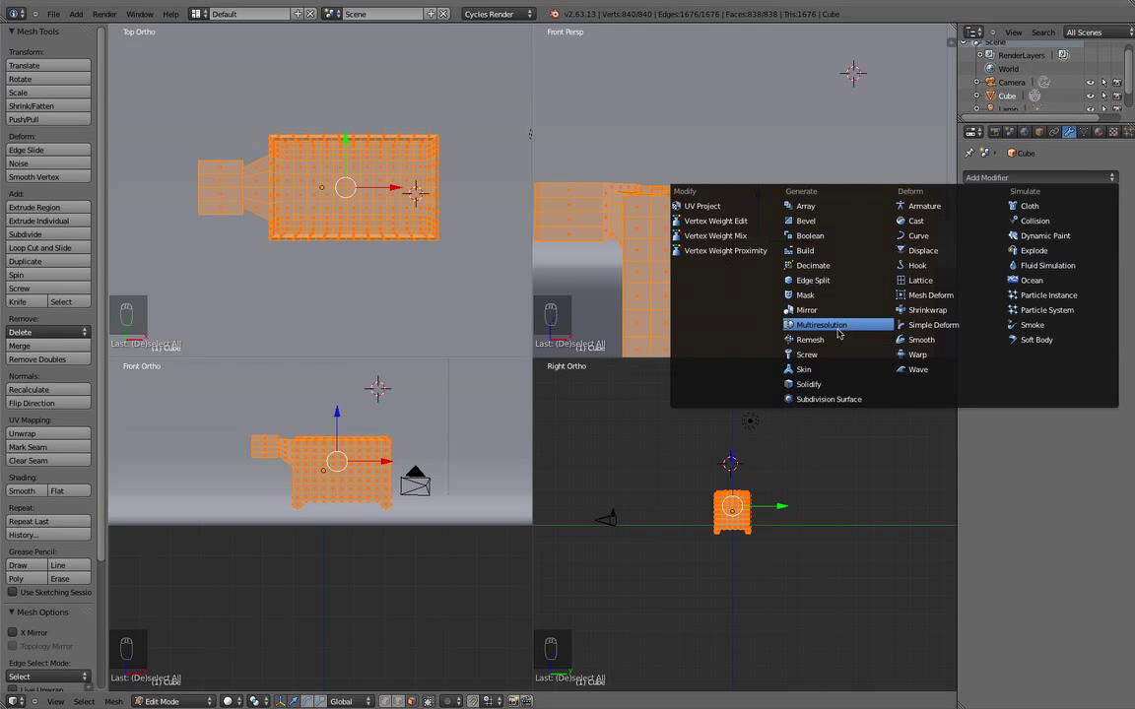
{"action": "left_click", "coordinate": [822, 398]}
{"action": "key", "text": "a"}
{"action": "middle_click_drag", "start_coordinate": [775, 181], "coordinate": [842, 229]}
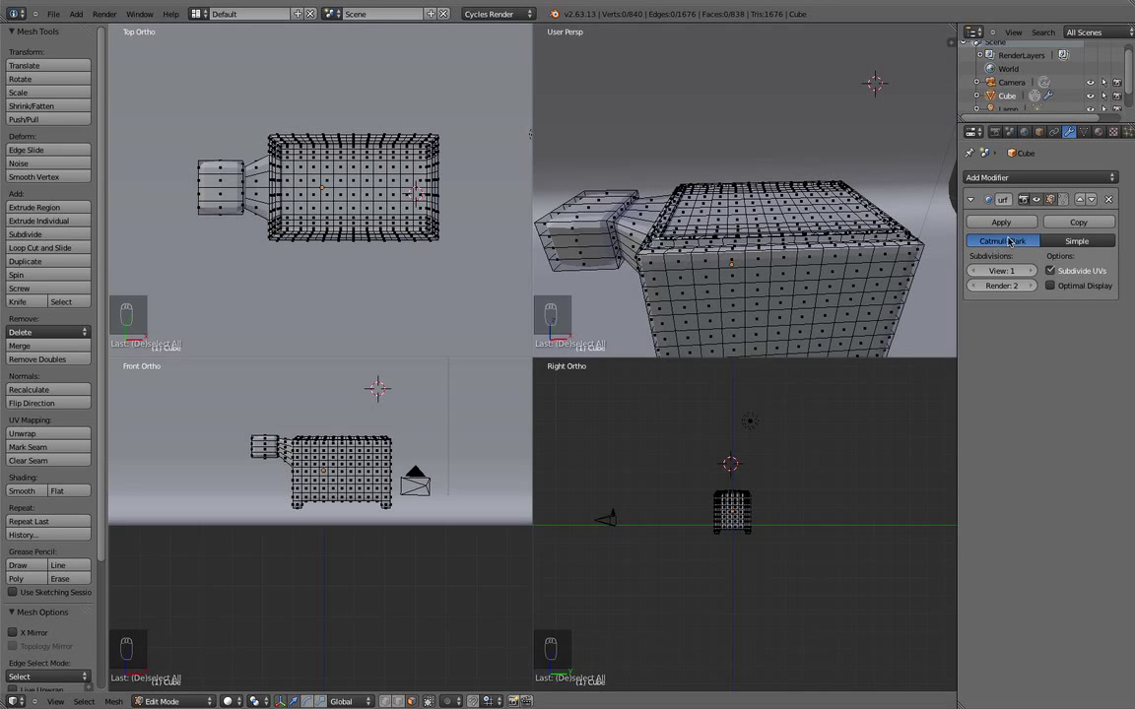
{"action": "left_click", "coordinate": [1076, 241]}
{"action": "key", "text": "a"}
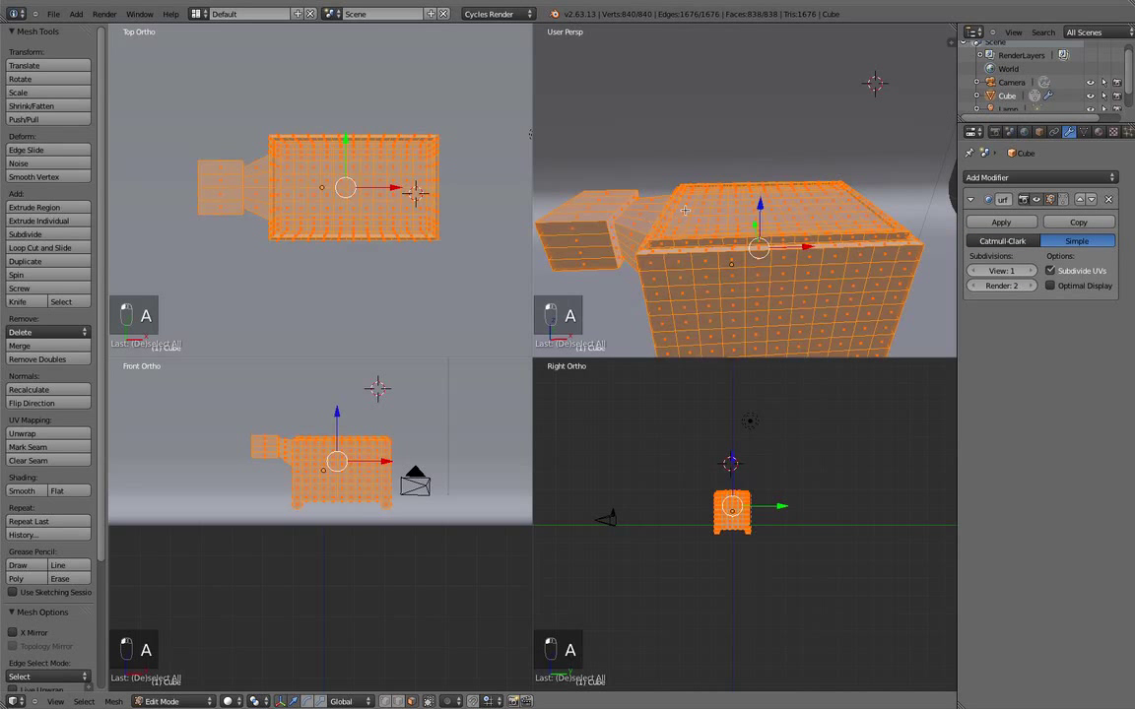
Examine the subdivided mesh from several angles, comparing wireframe and solid display in Object and Edit Mode
{"action": "key", "text": "z"}
{"action": "scroll", "coordinate": [689, 211], "scroll_direction": "down", "scroll_amount": 3}
{"action": "key", "text": "Tab"}
{"action": "key", "text": "z"}
{"action": "middle_click_drag", "start_coordinate": [694, 215], "coordinate": [731, 227]}
{"action": "key", "text": "Tab"}
{"action": "scroll", "coordinate": [732, 228], "scroll_direction": "up", "scroll_amount": 5}
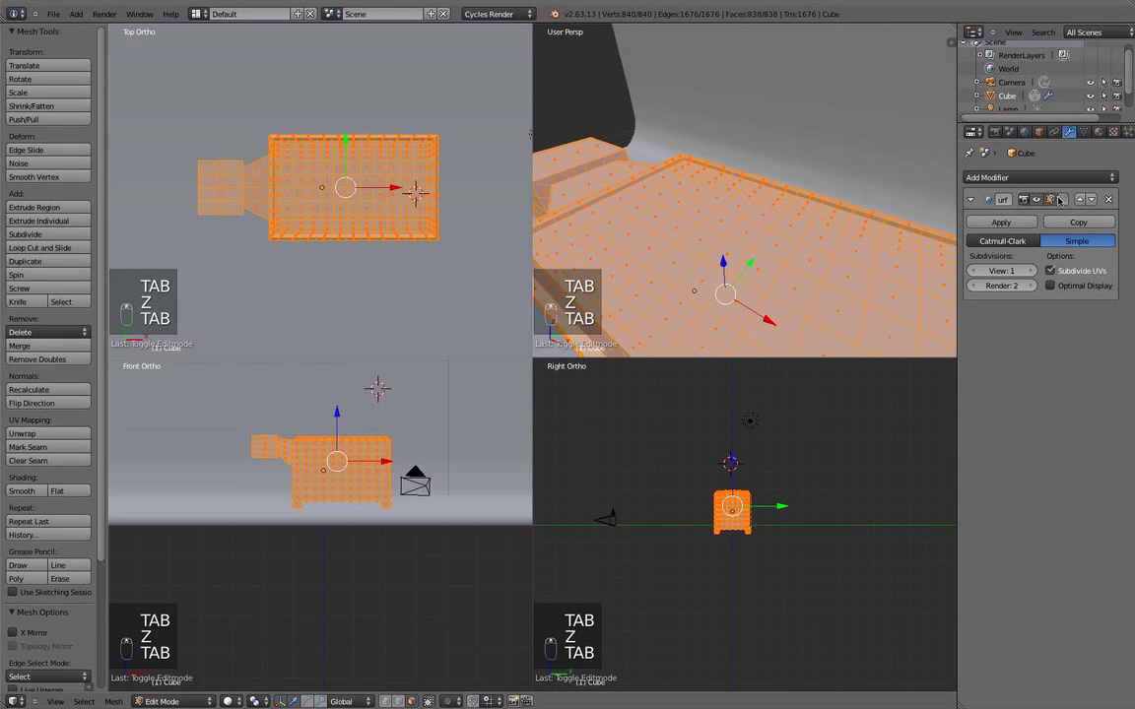
{"action": "key", "text": "z"}
{"action": "key", "text": "z"}
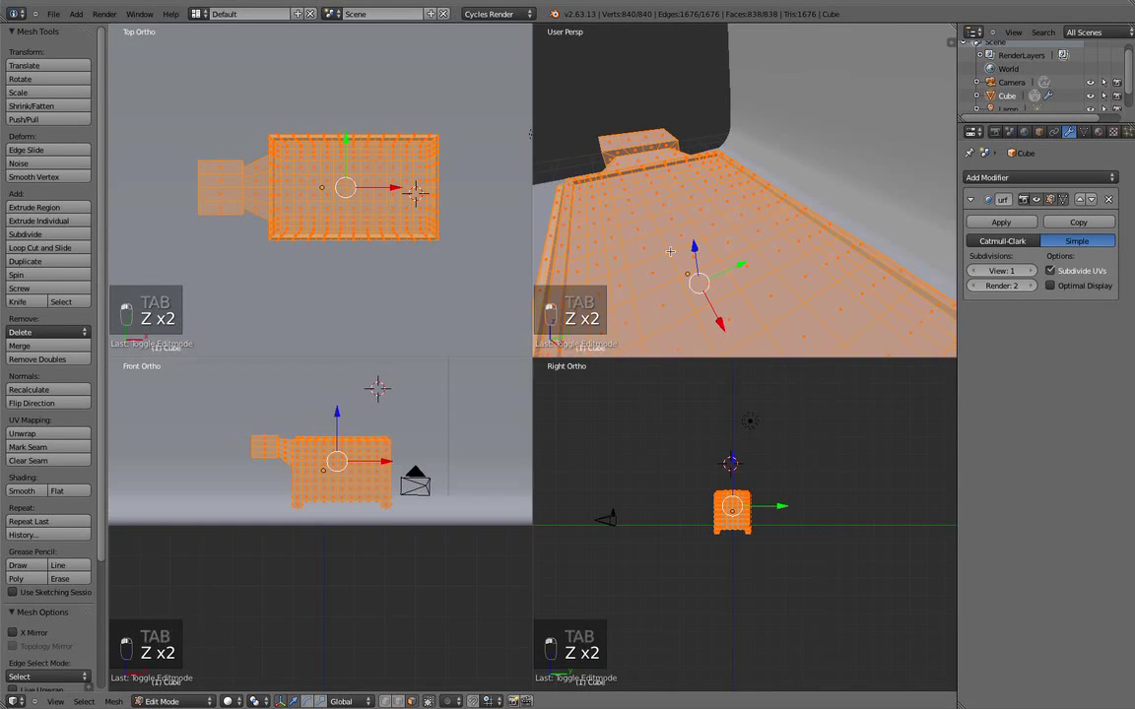
{"action": "scroll", "coordinate": [746, 212], "scroll_direction": "down", "scroll_amount": 5}
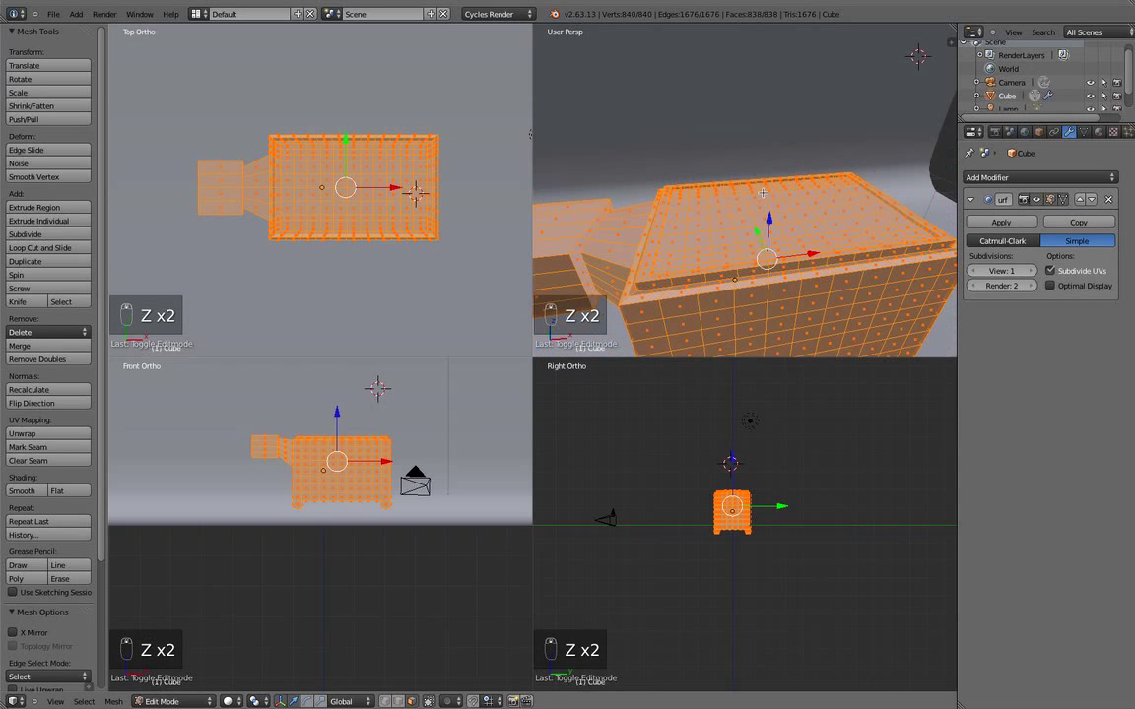
{"action": "scroll", "coordinate": [783, 214], "scroll_direction": "up", "scroll_amount": 3}
{"action": "middle_click_drag", "start_coordinate": [746, 212], "coordinate": [823, 172]}
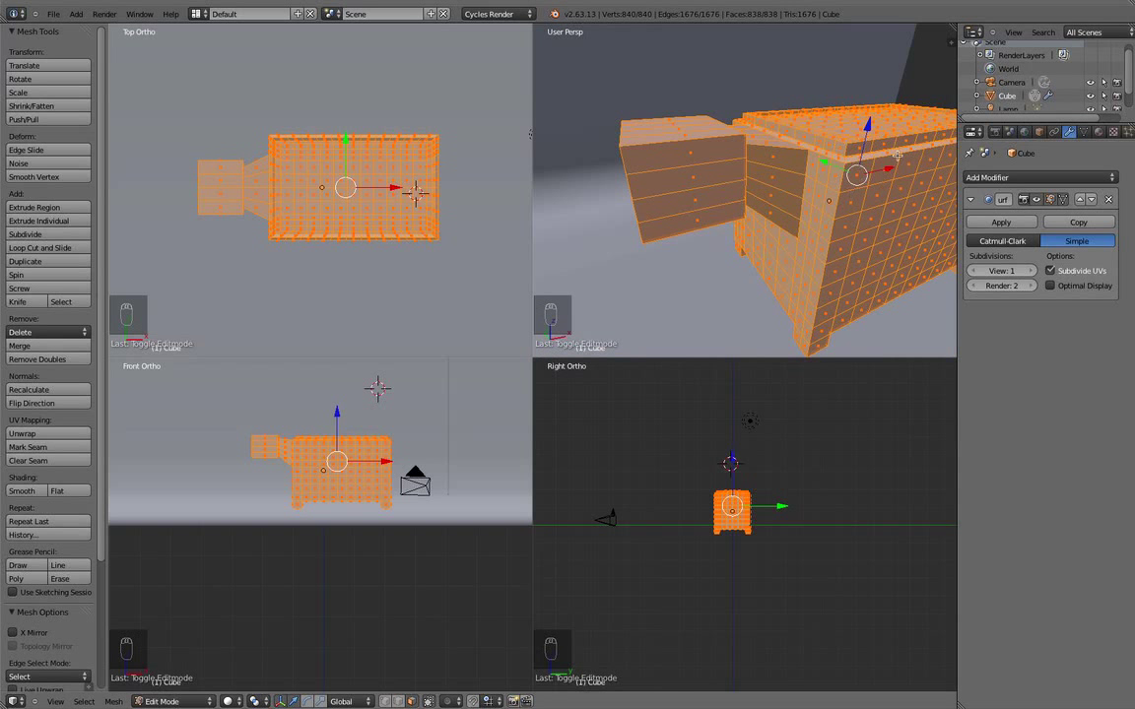
{"action": "middle_click_drag", "start_coordinate": [898, 154], "coordinate": [814, 166]}
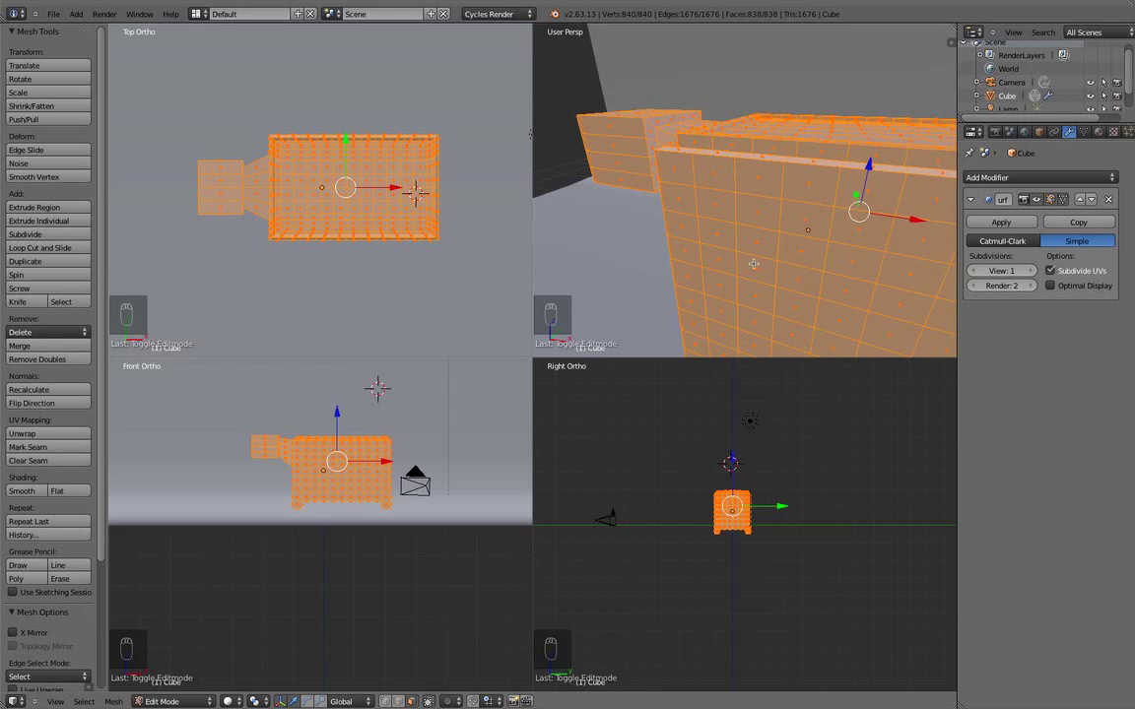
{"action": "scroll", "coordinate": [754, 264], "scroll_direction": "down", "scroll_amount": 2}
{"action": "middle_click_drag", "start_coordinate": [753, 264], "coordinate": [764, 228]}
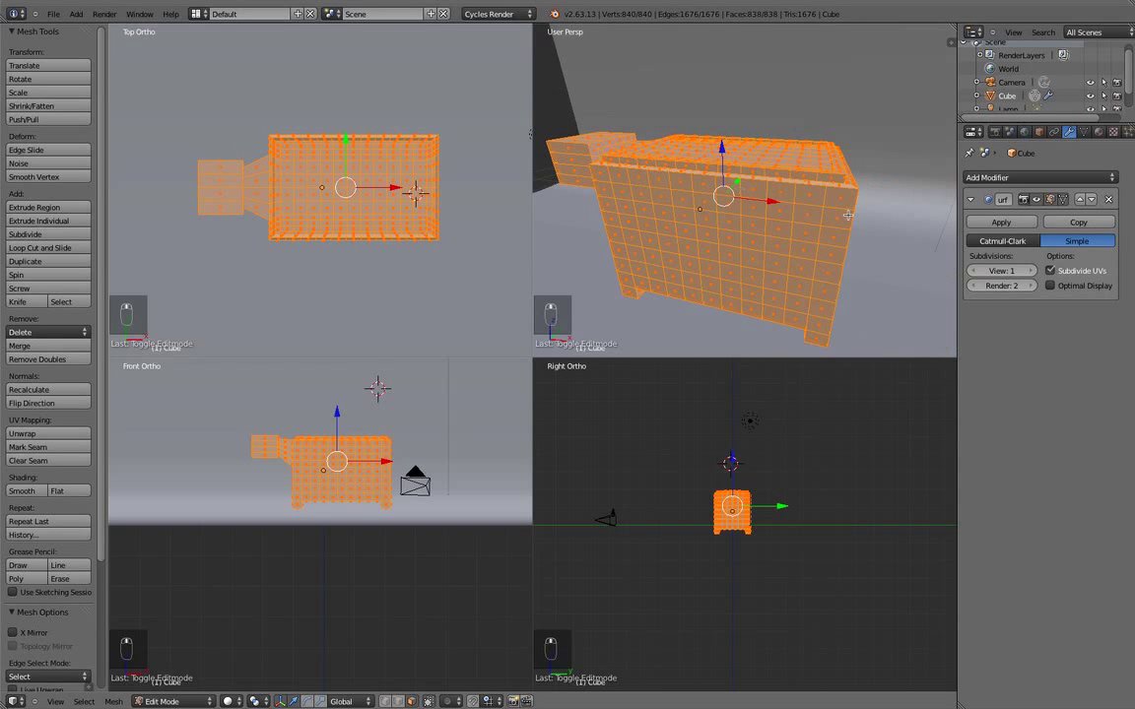
In orthographic front view with wireframe display, leave Edit Mode and add a lattice object to the scene
{"action": "key", "text": "KP_1"}
{"action": "key", "text": "KP_5"}
{"action": "key", "text": "z"}
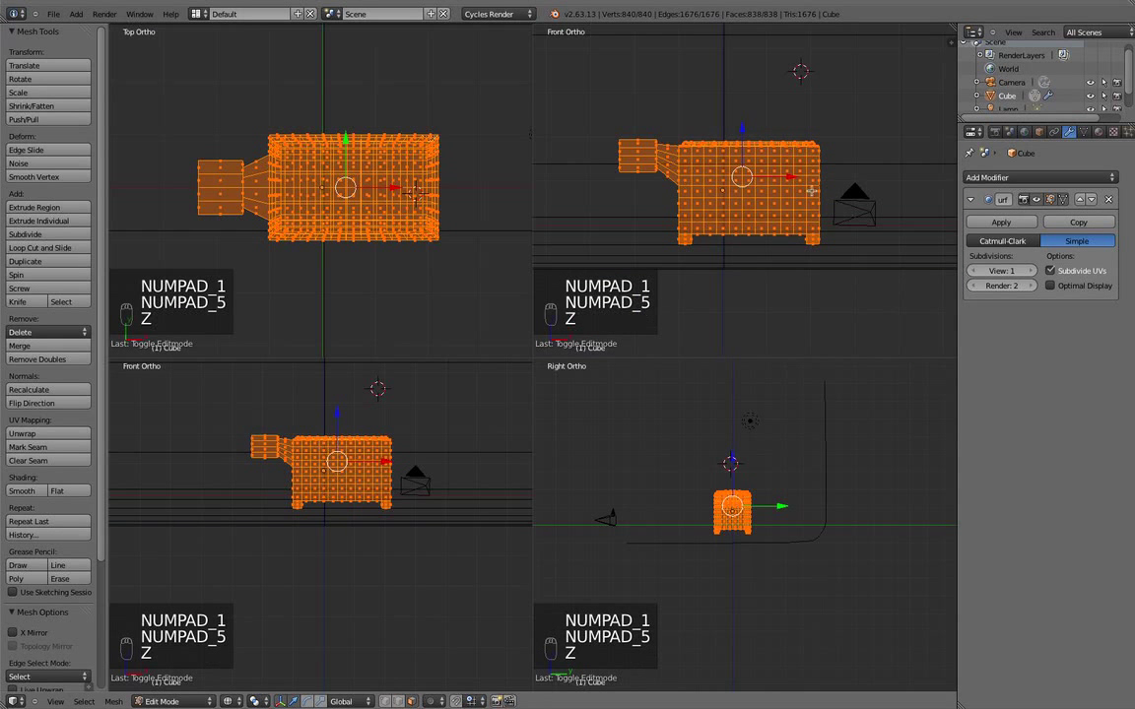
{"action": "key", "text": "Tab"}
{"action": "scroll", "coordinate": [704, 142], "scroll_direction": "down", "scroll_amount": 3}
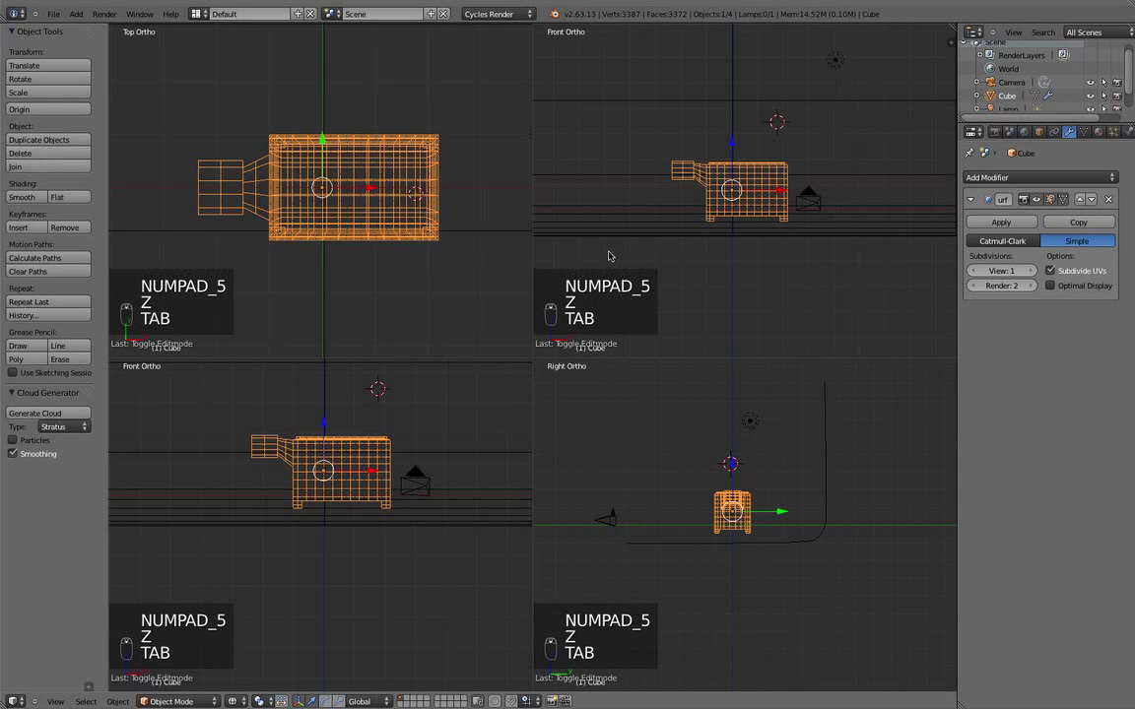
{"action": "key", "text": "shift+a"}
{"action": "mouse_move", "coordinate": [704, 140]}
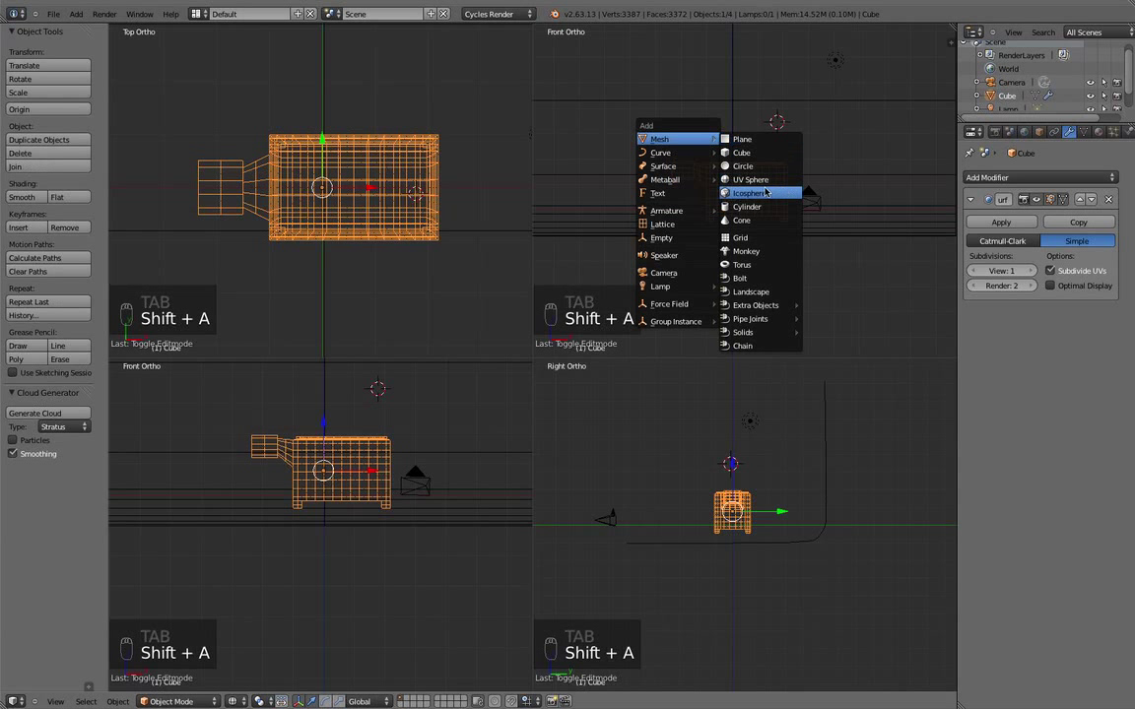
{"action": "left_click", "coordinate": [670, 224]}
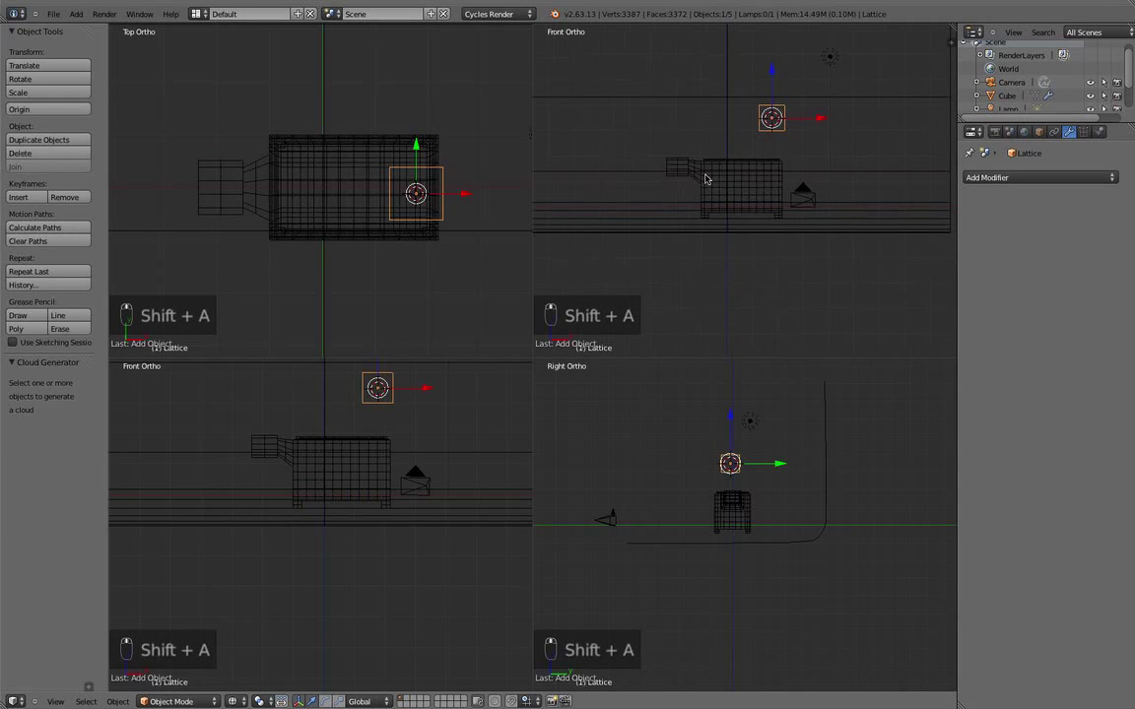
Move the lattice into the centre of the box and scale it along X to nearly the box's length
{"action": "scroll", "coordinate": [646, 235], "scroll_direction": "up", "scroll_amount": 3}
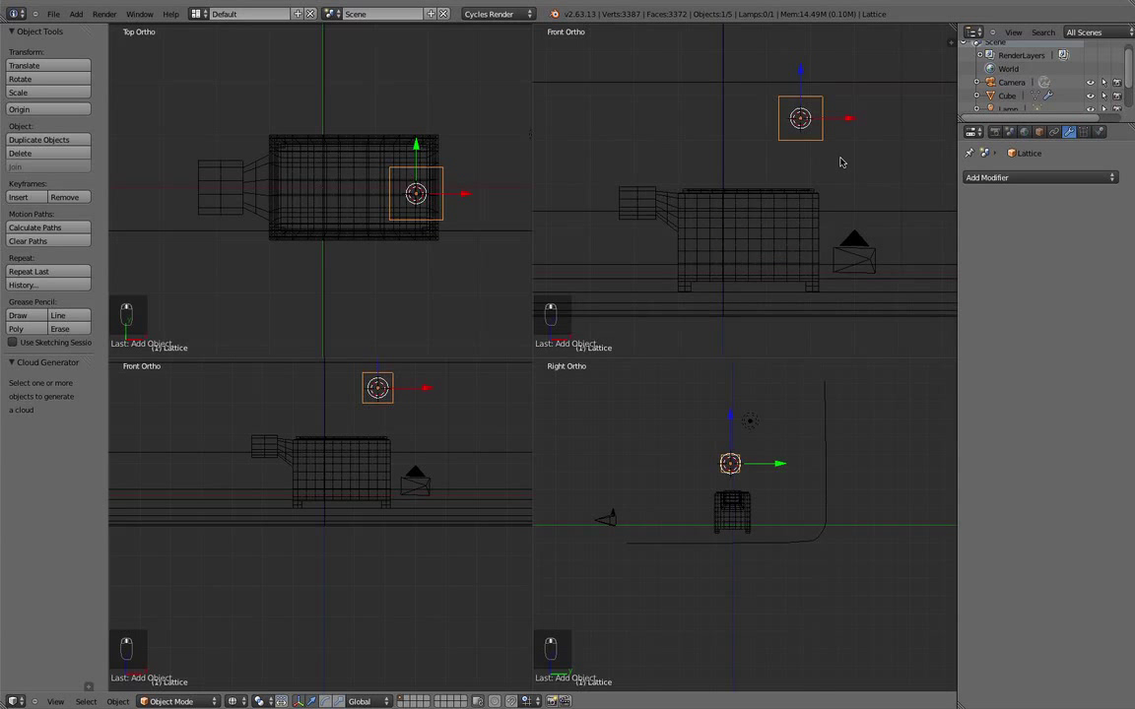
{"action": "key", "text": "g"}
{"action": "left_click", "coordinate": [788, 276]}
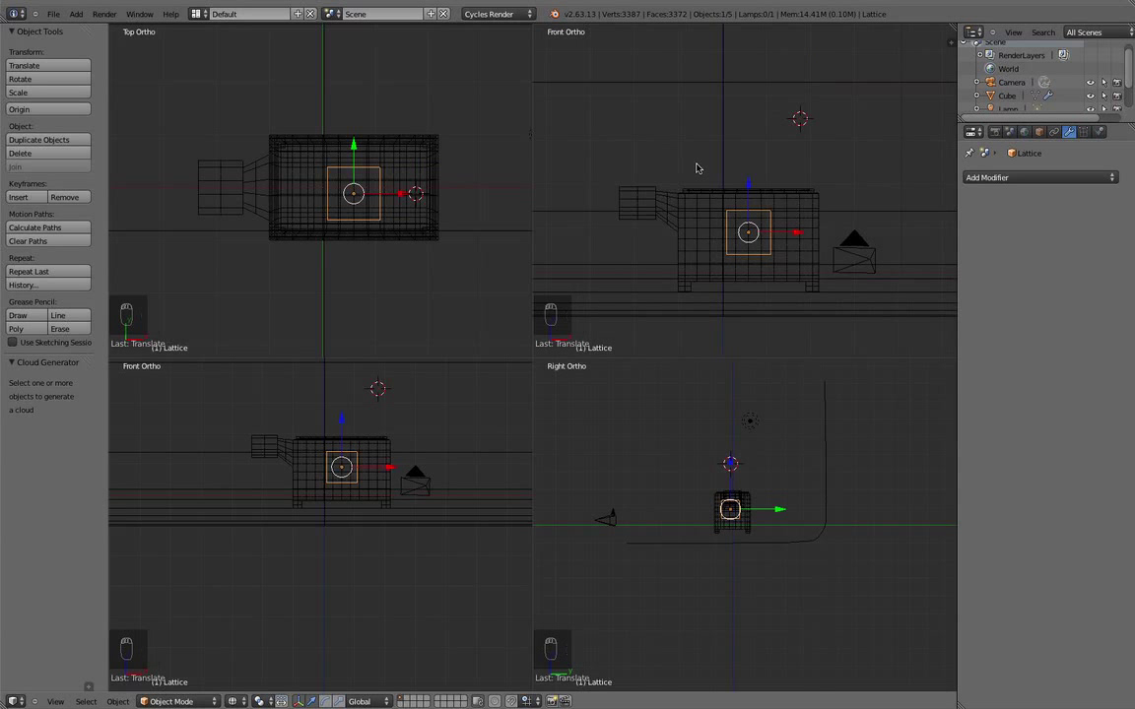
{"action": "key", "text": "KP_7"}
{"action": "left_click_drag", "start_coordinate": [741, 198], "coordinate": [749, 198]}
{"action": "key", "text": "s"}
{"action": "key", "text": "x"}
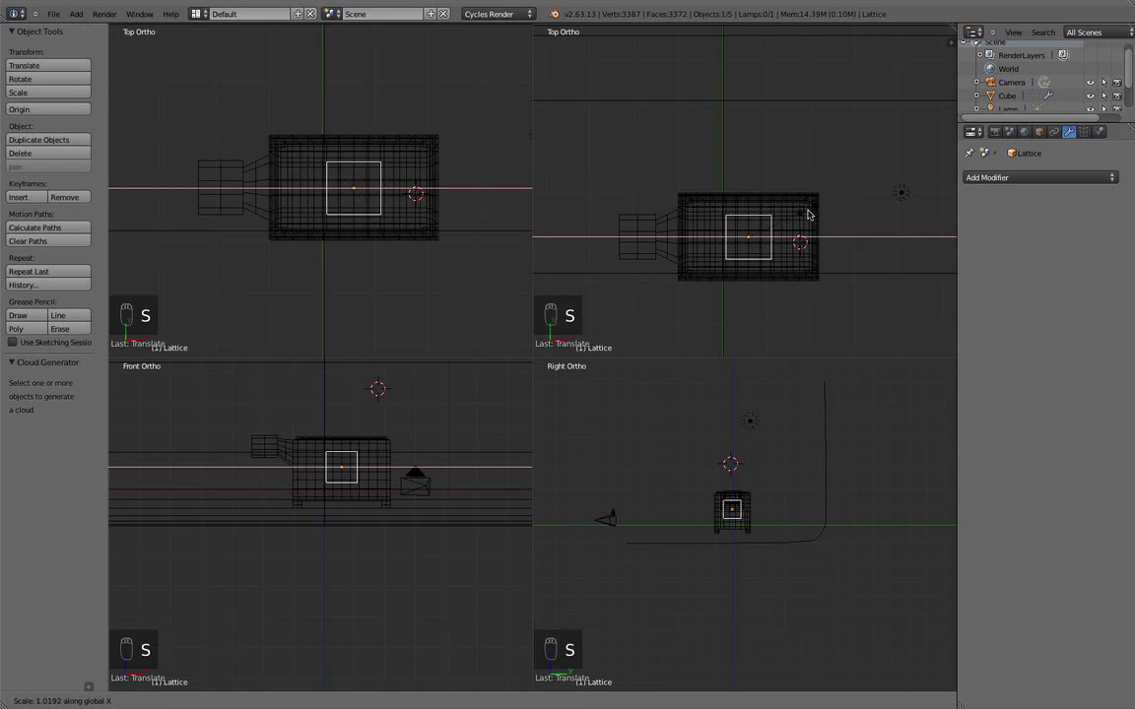
{"action": "left_click", "coordinate": [936, 237]}
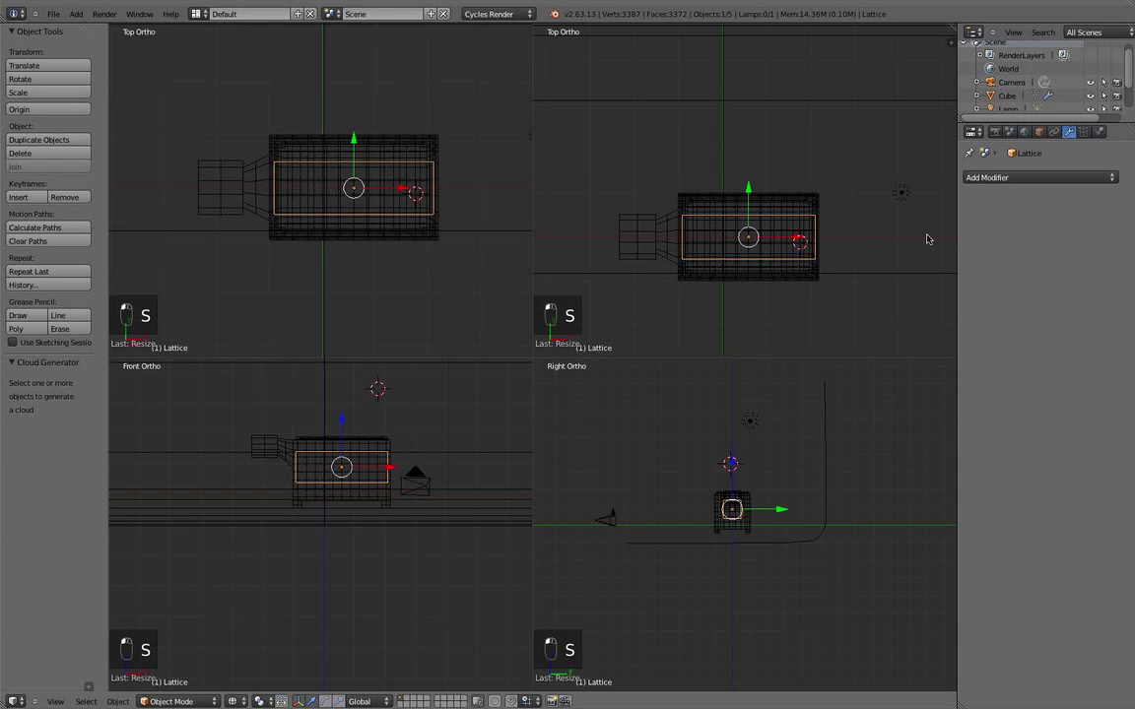
Nudge the lattice slightly toward the neck end and scale it along Y by about 1.84 to nearly the box's width
{"action": "left_click", "coordinate": [788, 244]}
{"action": "key", "text": "s"}
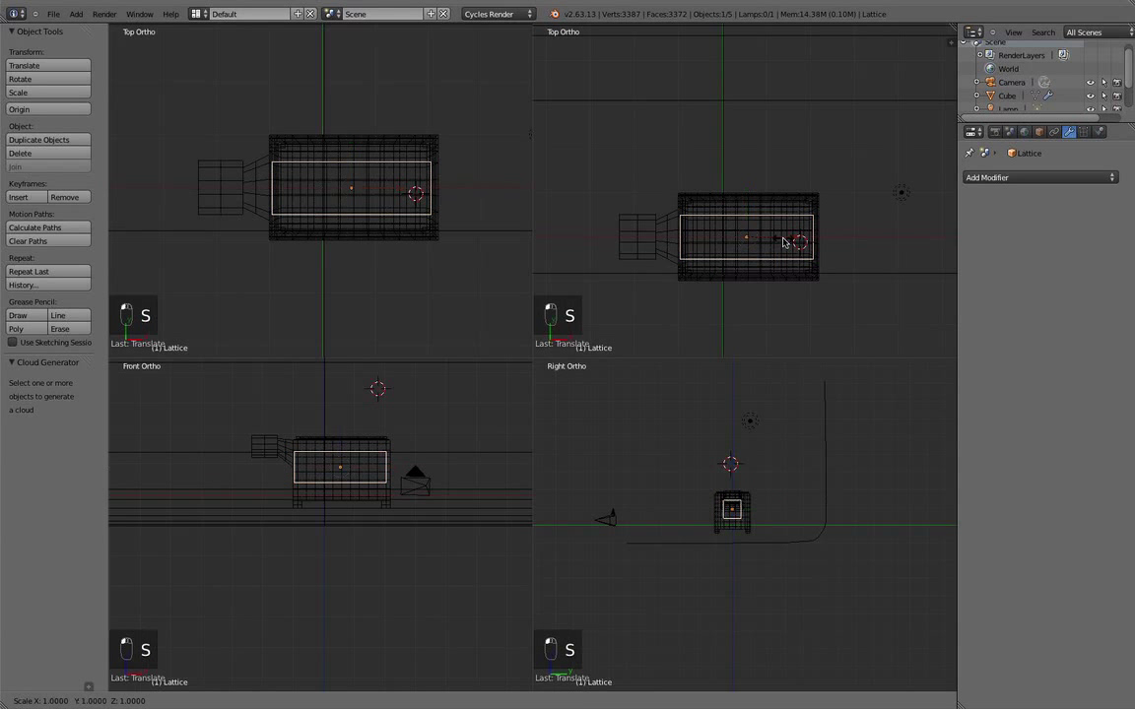
{"action": "key", "text": "y"}
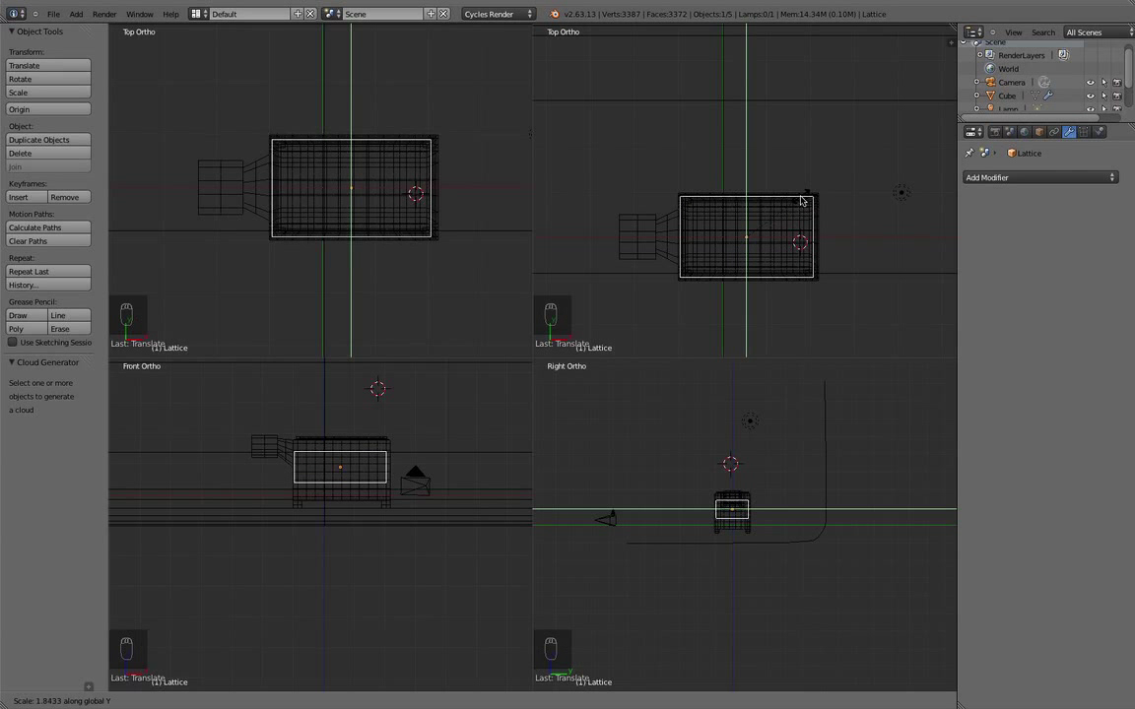
{"action": "left_click", "coordinate": [803, 200]}
Scale the lattice along Z to about the box's height and shift it slightly down to line up with the box
{"action": "middle_click_drag", "start_coordinate": [734, 253], "coordinate": [750, 154]}
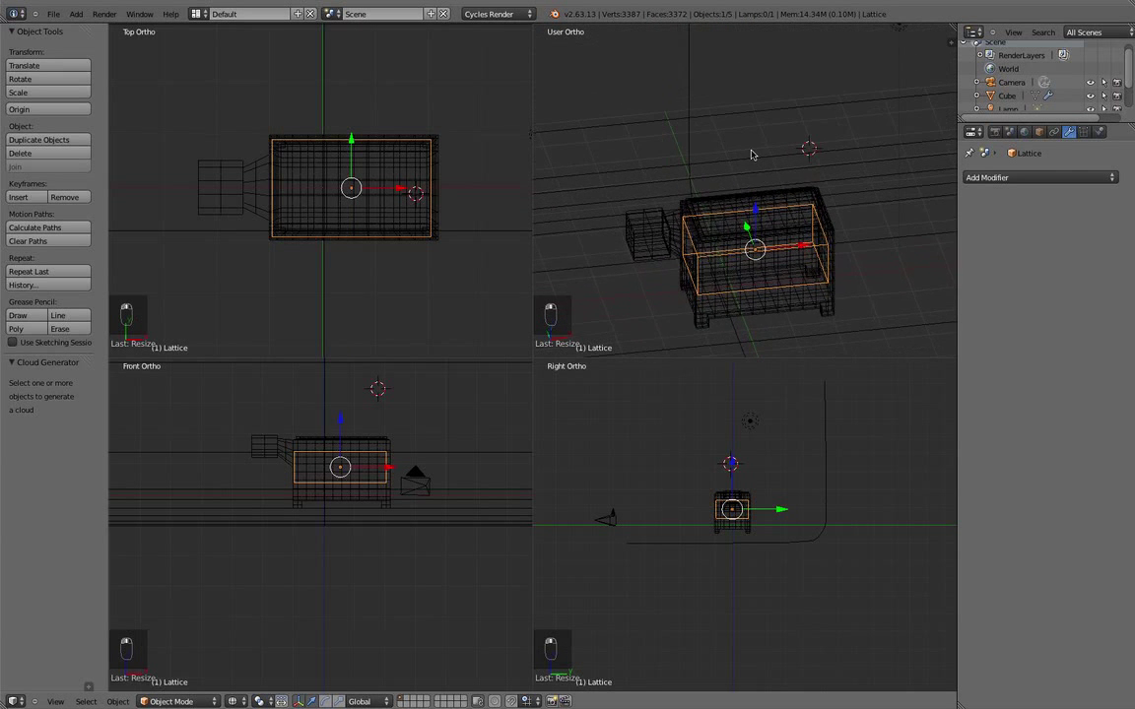
{"action": "key", "text": "s"}
{"action": "key", "text": "x"}
{"action": "key", "text": "z"}
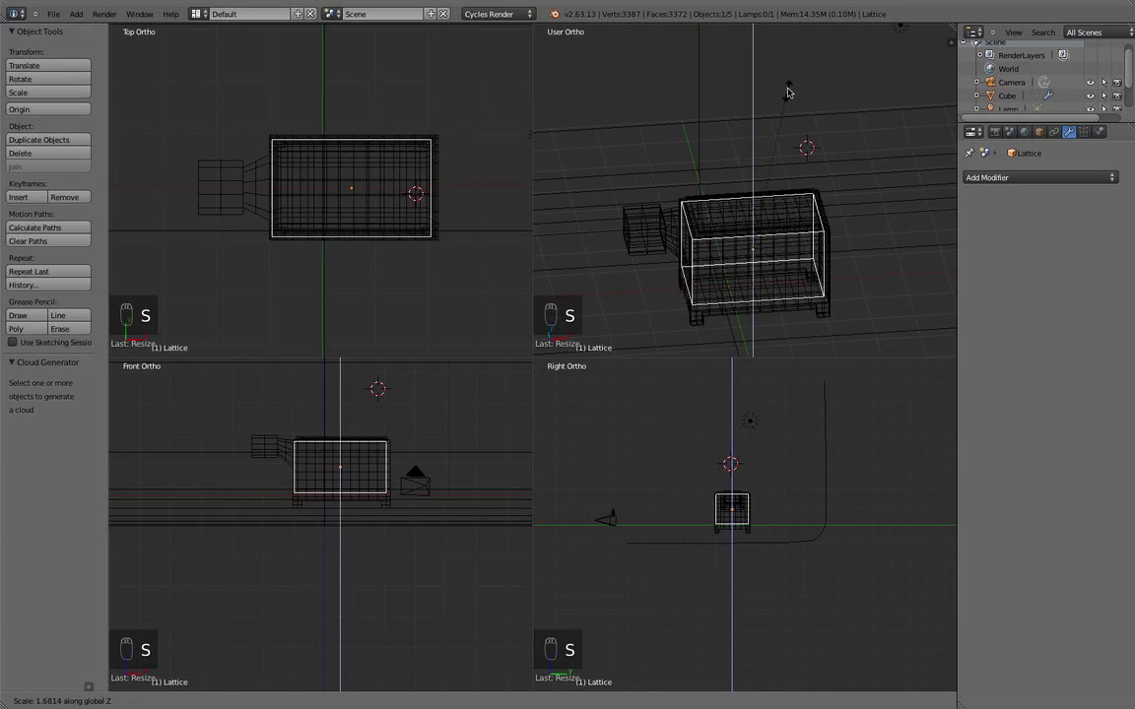
{"action": "left_click", "coordinate": [802, 56]}
{"action": "middle_click_drag", "start_coordinate": [751, 154], "coordinate": [740, 145]}
{"action": "left_click_drag", "start_coordinate": [748, 205], "coordinate": [747, 207]}
Scale the lattice along X and move it toward the neck so it spans both the box and the neck
{"action": "key", "text": "s"}
{"action": "key", "text": "x"}
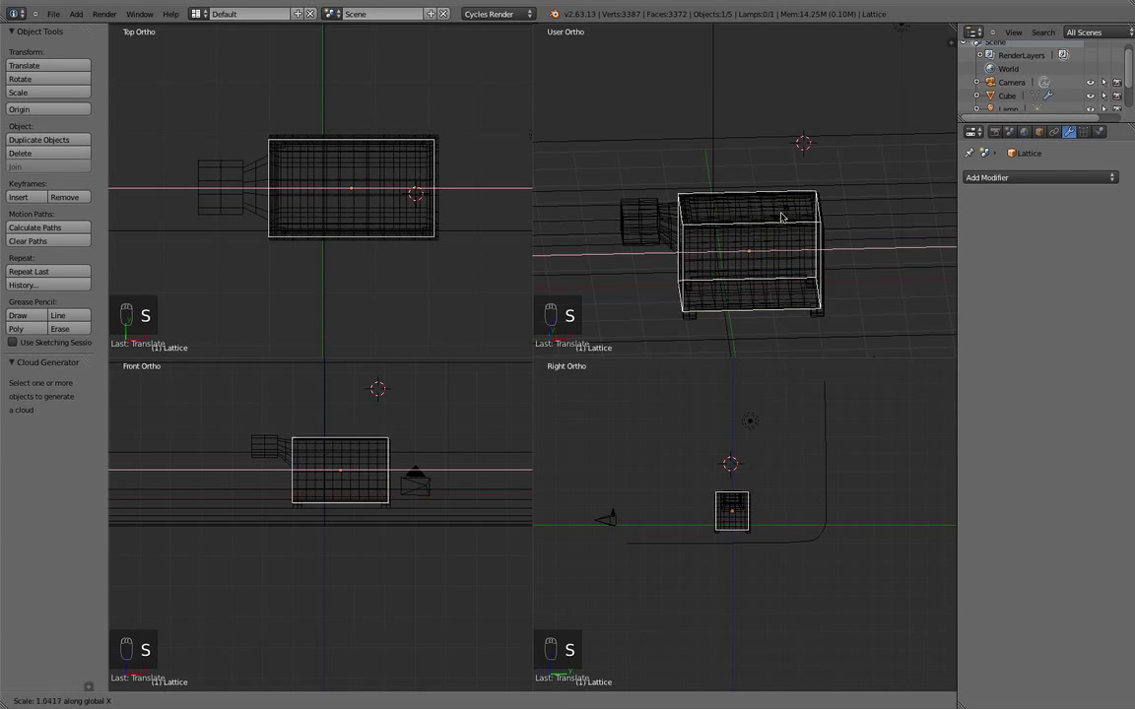
{"action": "left_click", "coordinate": [803, 222]}
{"action": "left_click_drag", "start_coordinate": [794, 248], "coordinate": [755, 252]}
{"action": "middle_click_drag", "start_coordinate": [755, 253], "coordinate": [720, 221]}
Scale the lattice along Z to cover the box from its feet to its rim, and clear the selection
{"action": "key", "text": "s"}
{"action": "key", "text": "x"}
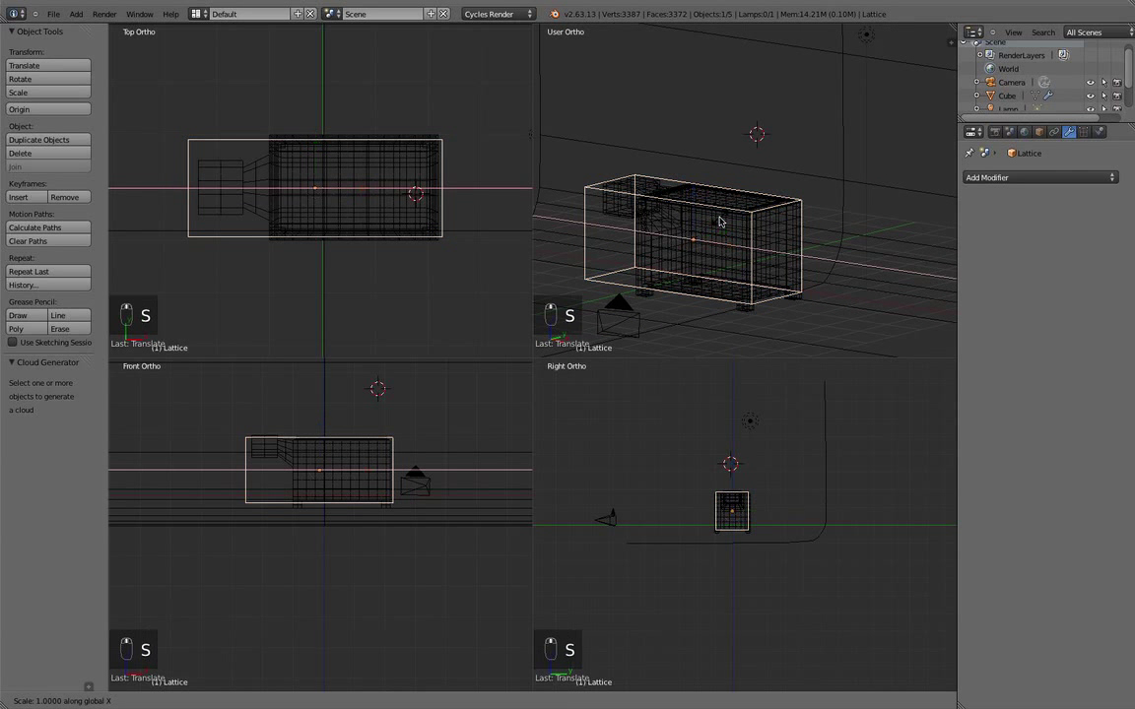
{"action": "key", "text": "z"}
{"action": "left_click", "coordinate": [696, 204]}
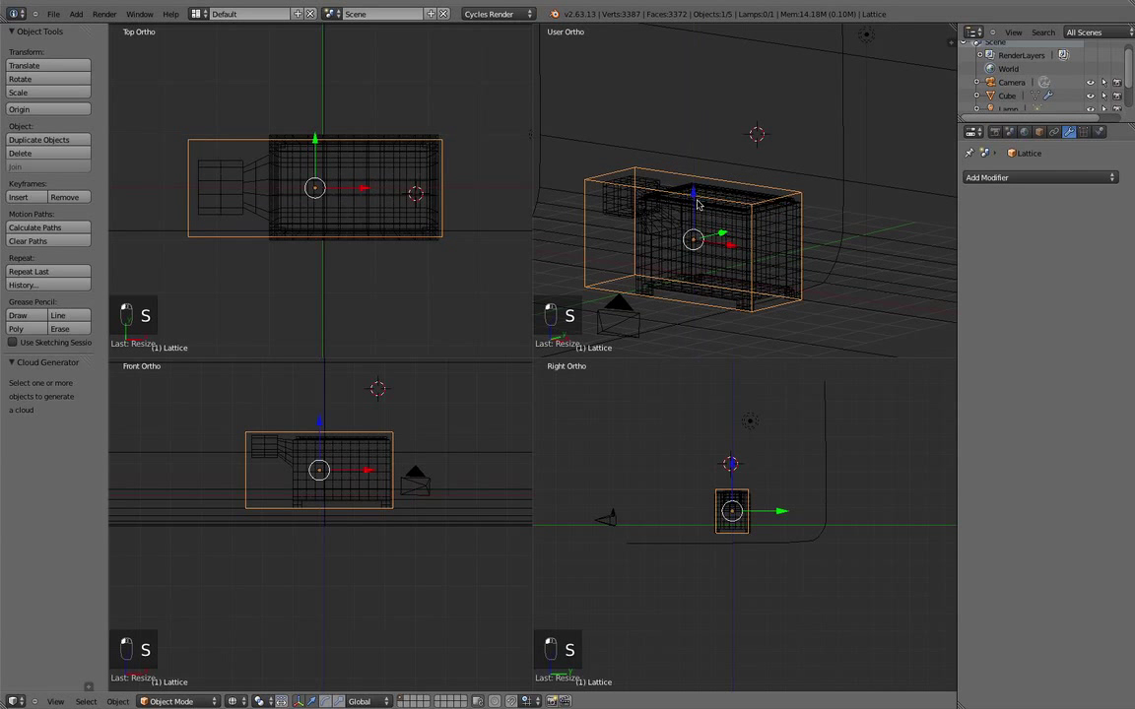
{"action": "middle_click_drag", "start_coordinate": [696, 203], "coordinate": [644, 314]}
{"action": "key", "text": "a"}
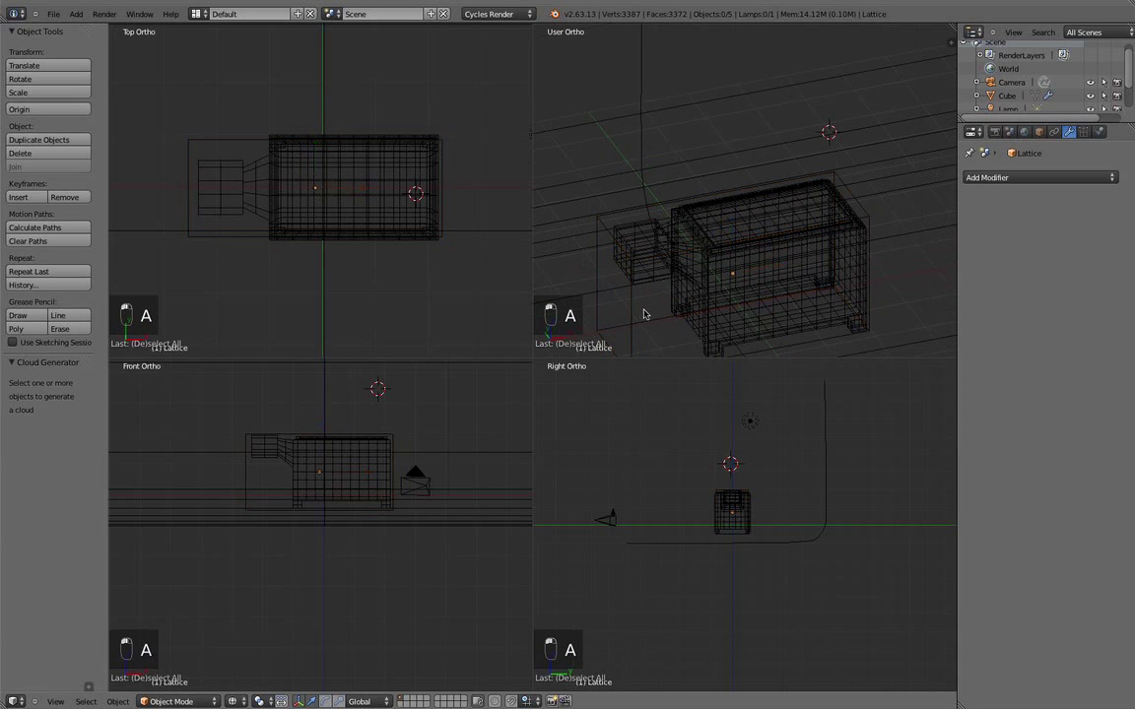
Select the lattice in front view and set its U, V and W resolution to 5 each
{"action": "middle_click_drag", "start_coordinate": [760, 254], "coordinate": [785, 197]}
{"action": "key", "text": "KP_1"}
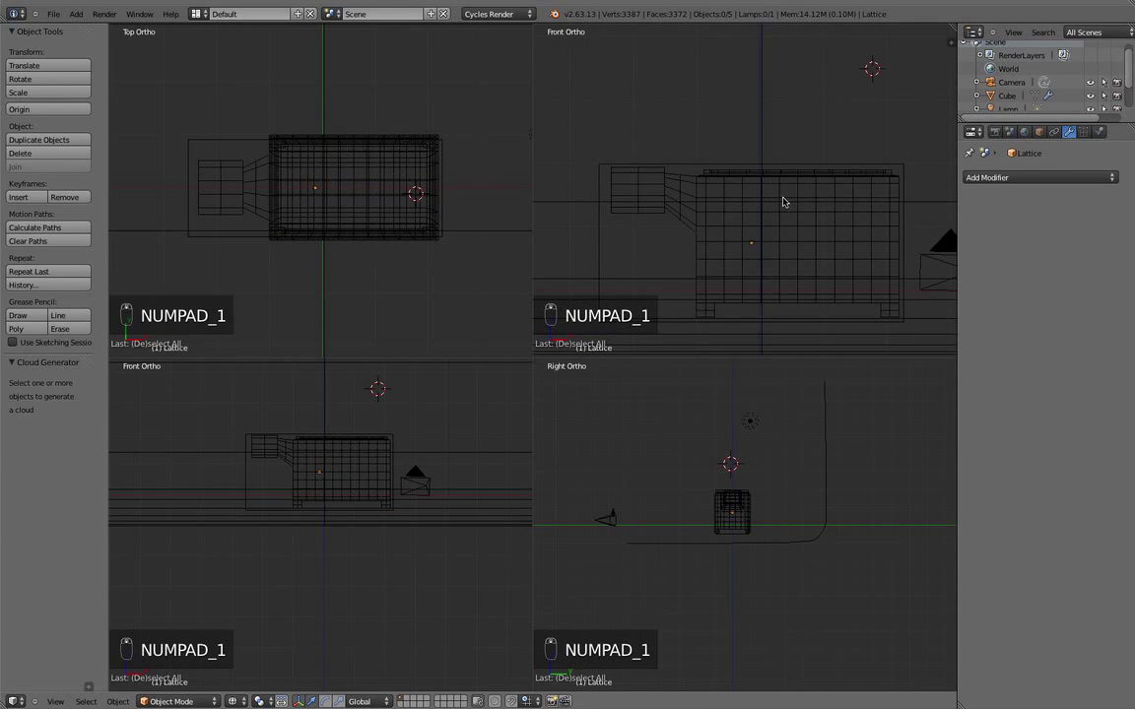
{"action": "right_click", "coordinate": [597, 227]}
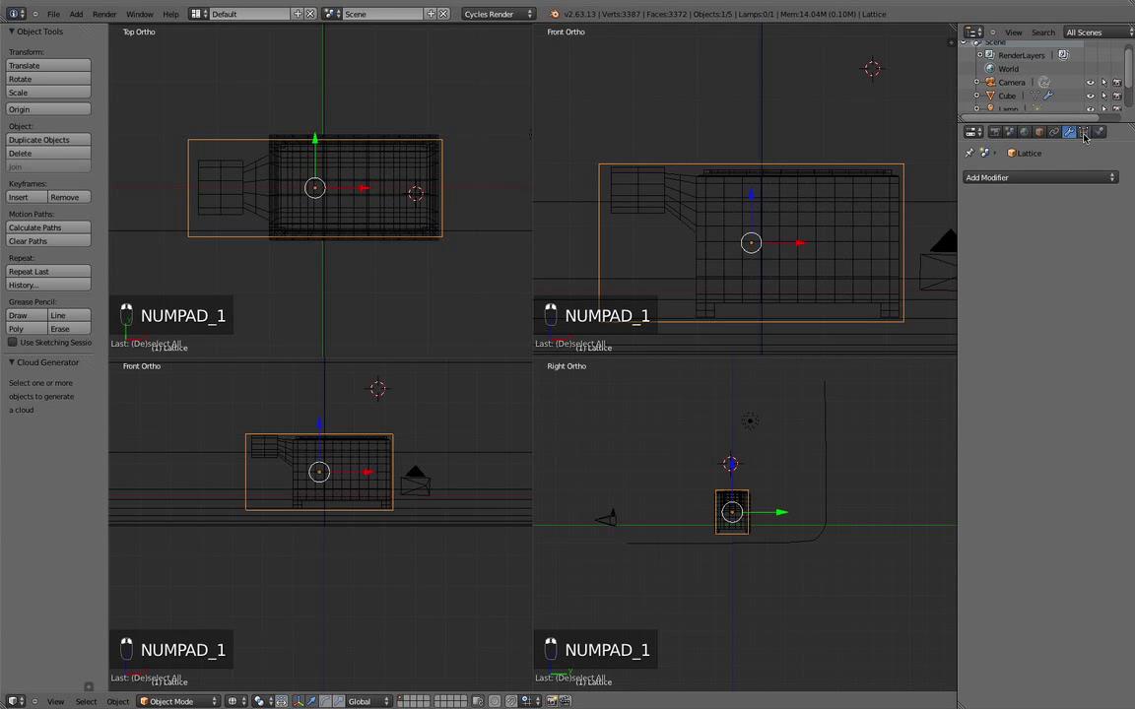
{"action": "left_click", "coordinate": [1083, 133]}
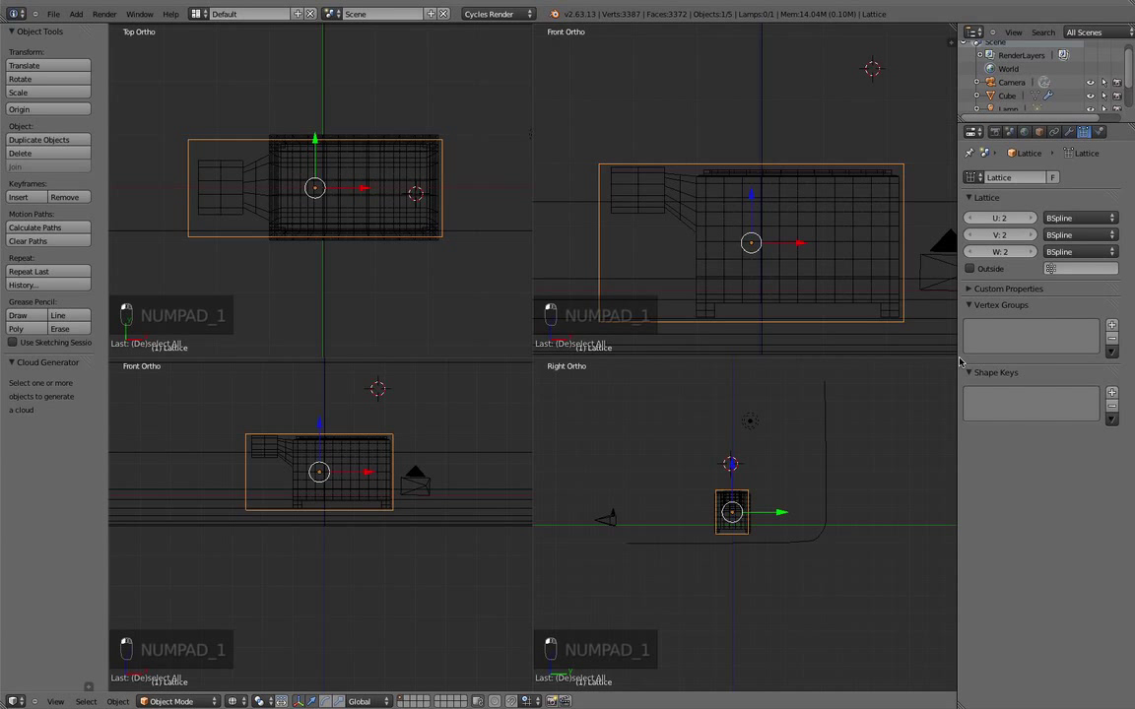
{"action": "double_click", "coordinate": [1032, 218]}
{"action": "left_click", "coordinate": [1030, 217]}
{"action": "left_click", "coordinate": [1029, 234]}
{"action": "left_click", "coordinate": [1030, 235]}
{"action": "left_click", "coordinate": [1031, 234]}
{"action": "left_click", "coordinate": [1030, 251]}
{"action": "left_click", "coordinate": [1030, 252]}
{"action": "left_click", "coordinate": [1030, 251]}
Parent the box to the lattice with Lattice Deform and deselect everything
{"action": "middle_click_drag", "start_coordinate": [677, 163], "coordinate": [648, 187]}
{"action": "scroll", "coordinate": [649, 191], "scroll_direction": "up", "scroll_amount": 3}
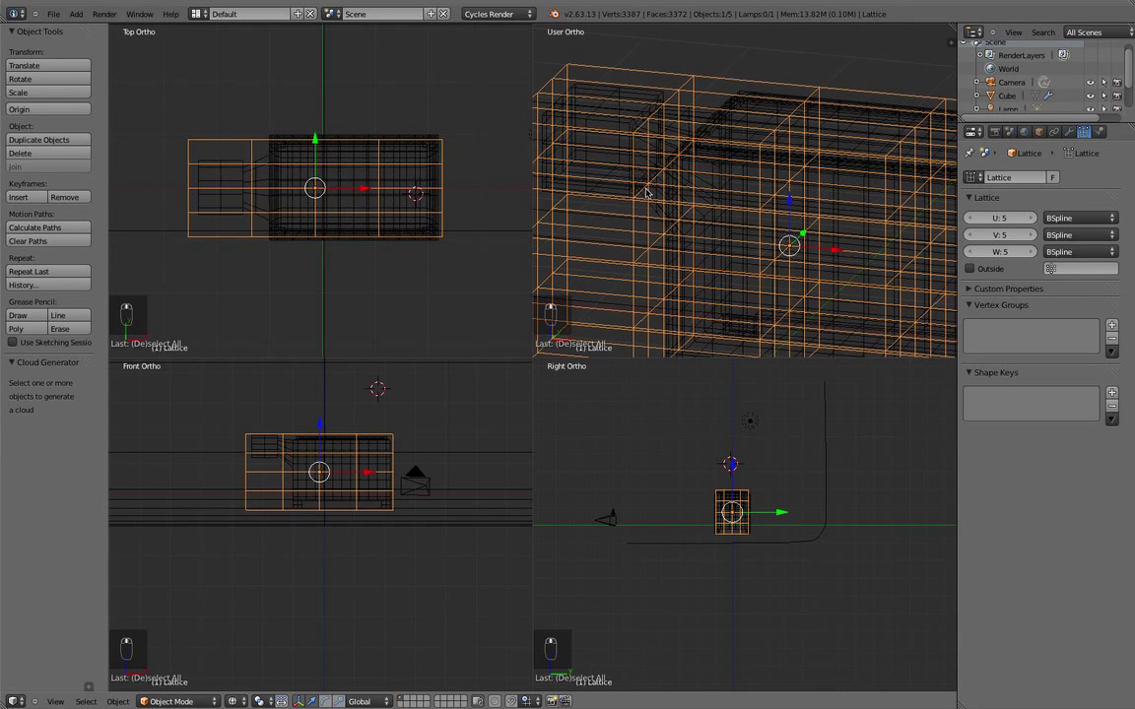
{"action": "scroll", "coordinate": [342, 173], "scroll_direction": "down", "scroll_amount": 1}
{"action": "scroll", "coordinate": [339, 212], "scroll_direction": "up", "scroll_amount": 3}
{"action": "scroll", "coordinate": [344, 249], "scroll_direction": "down", "scroll_amount": 1}
{"action": "middle_click_drag", "start_coordinate": [335, 495], "coordinate": [359, 434], "text": "shift"}
{"action": "scroll", "coordinate": [304, 525], "scroll_direction": "up", "scroll_amount": 1}
{"action": "scroll", "coordinate": [303, 528], "scroll_direction": "up", "scroll_amount": 3}
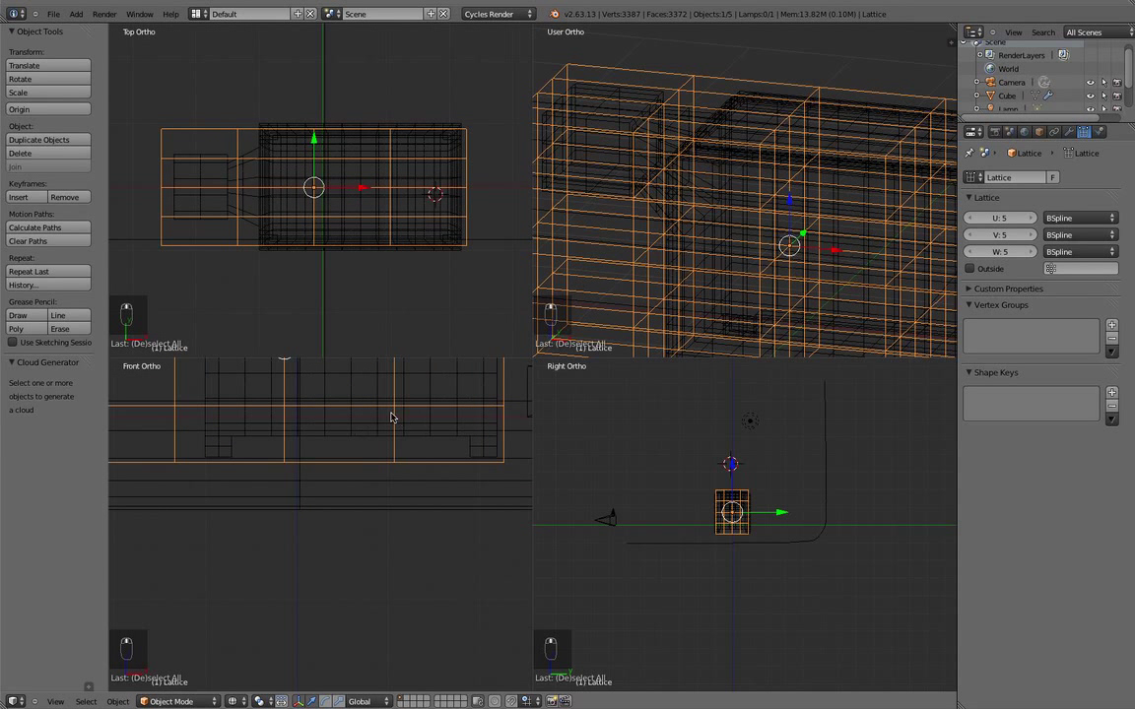
{"action": "right_click", "coordinate": [376, 398]}
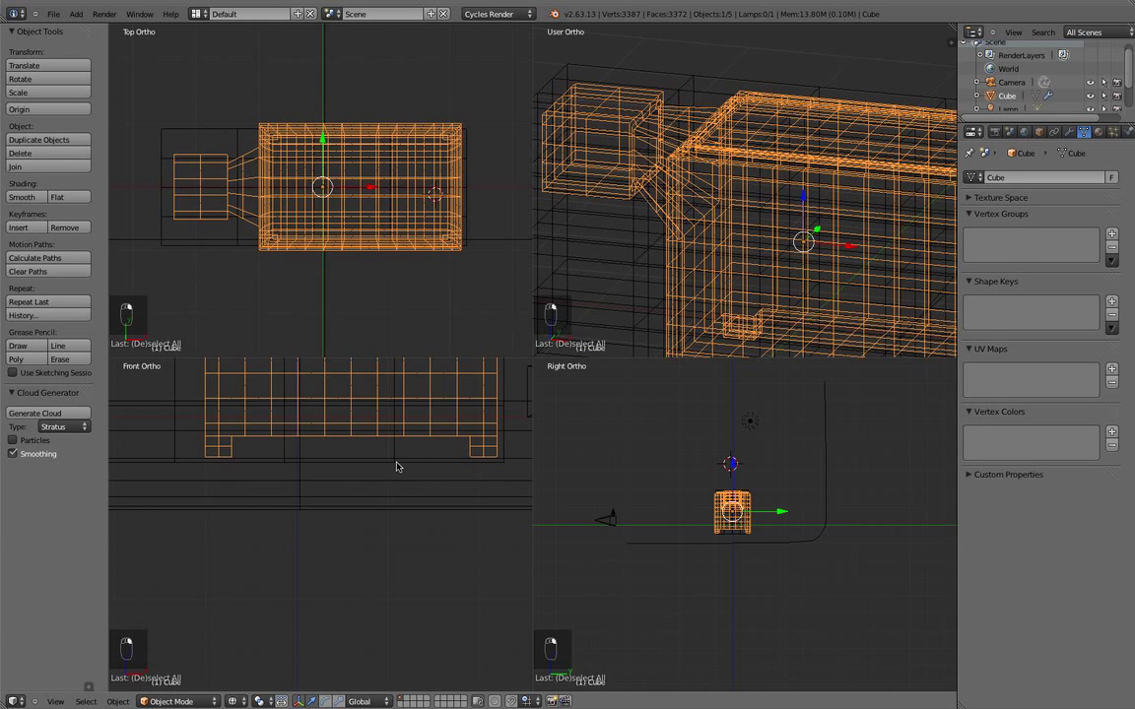
{"action": "right_click", "coordinate": [397, 466], "text": "shift"}
{"action": "key", "text": "ctrl+p"}
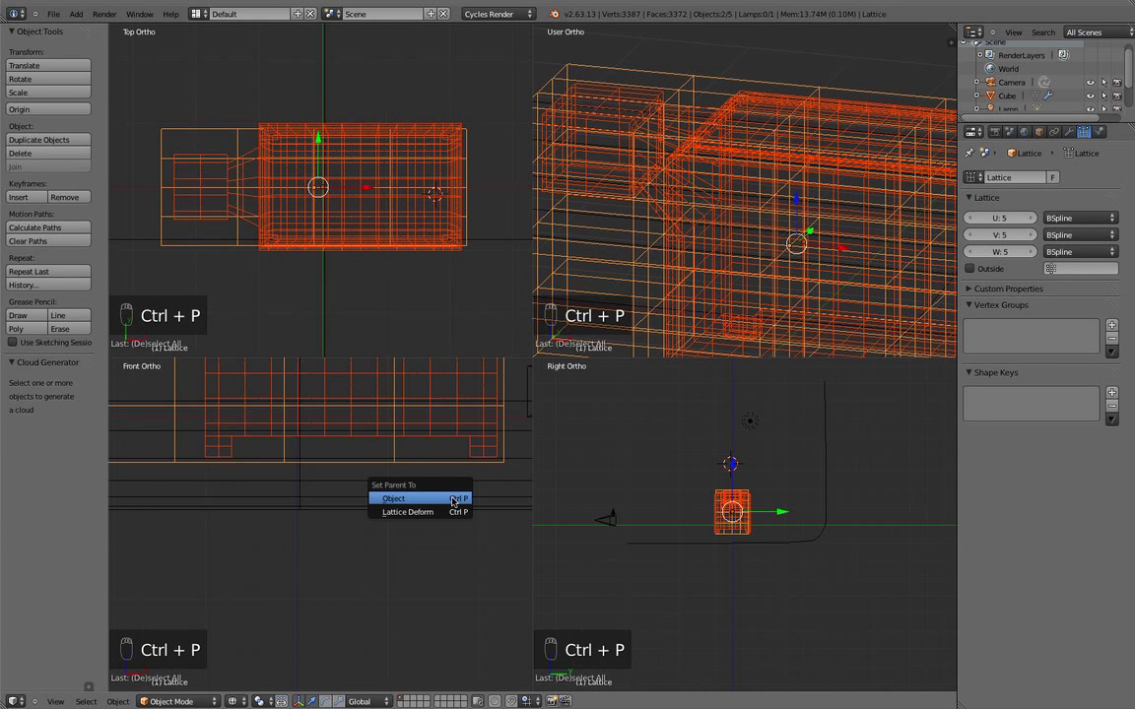
{"action": "left_click", "coordinate": [453, 499]}
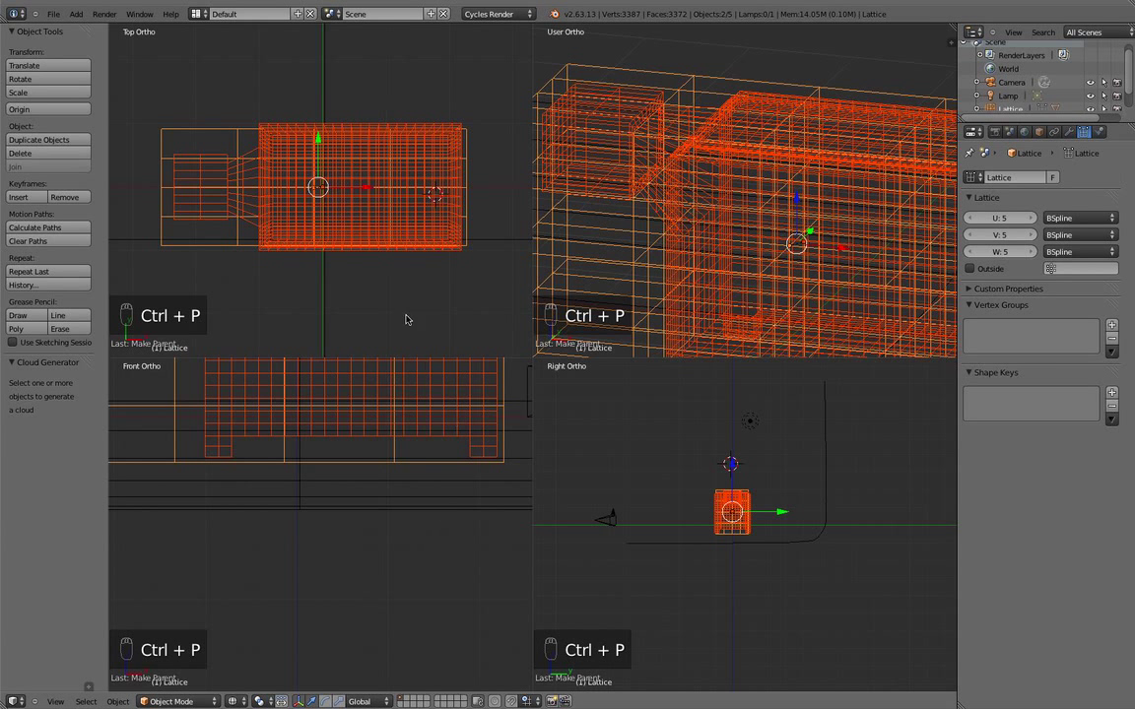
{"action": "key", "text": "a"}
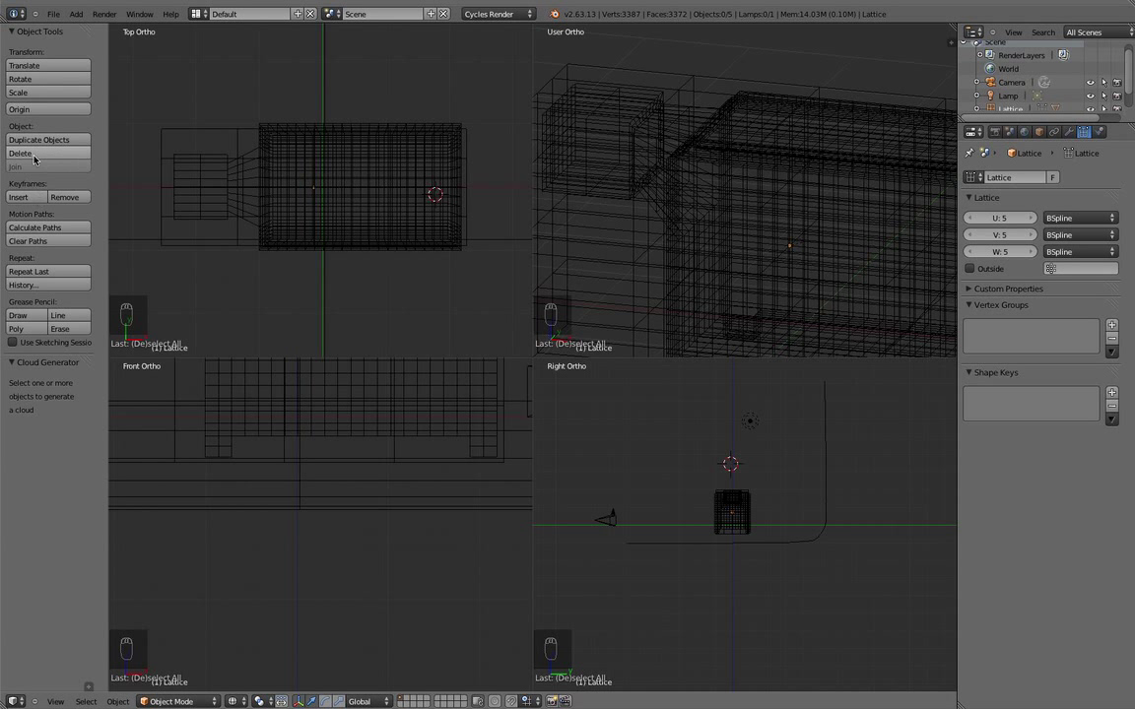
Apply smooth shading to the box and switch to solid display
{"action": "right_click", "coordinate": [286, 170]}
{"action": "left_click", "coordinate": [29, 198]}
{"action": "left_click", "coordinate": [1072, 133]}
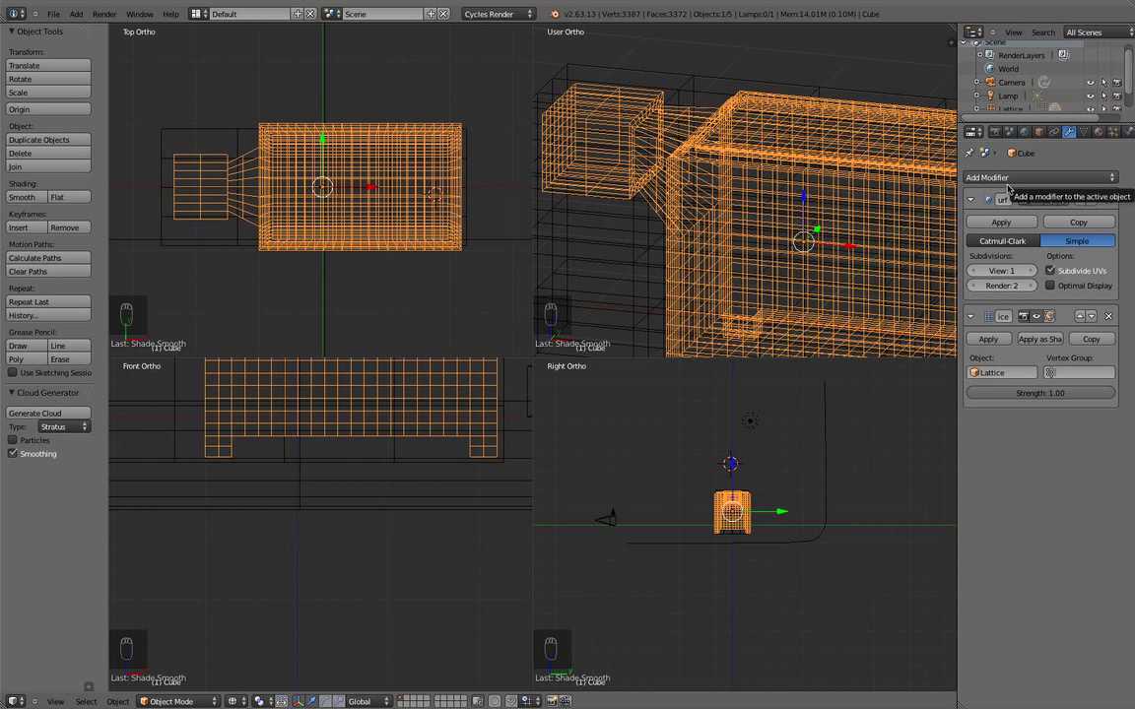
{"action": "key", "text": "z"}
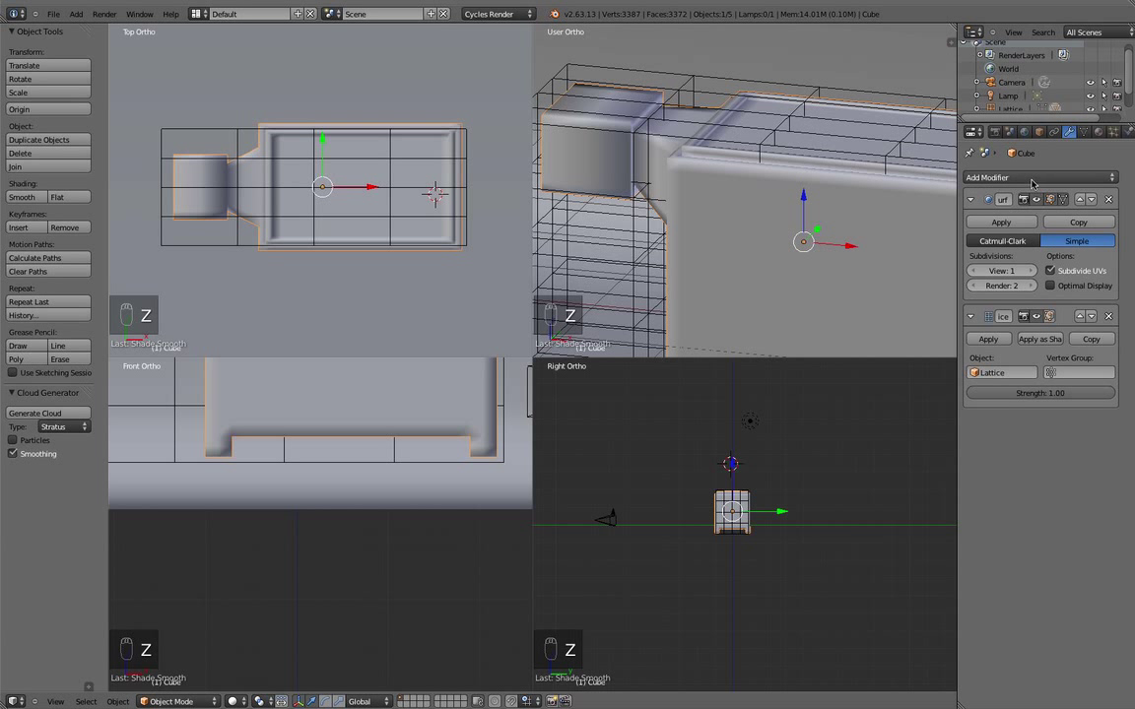
Add an Edge Split modifier to the box
{"action": "left_click", "coordinate": [985, 178]}
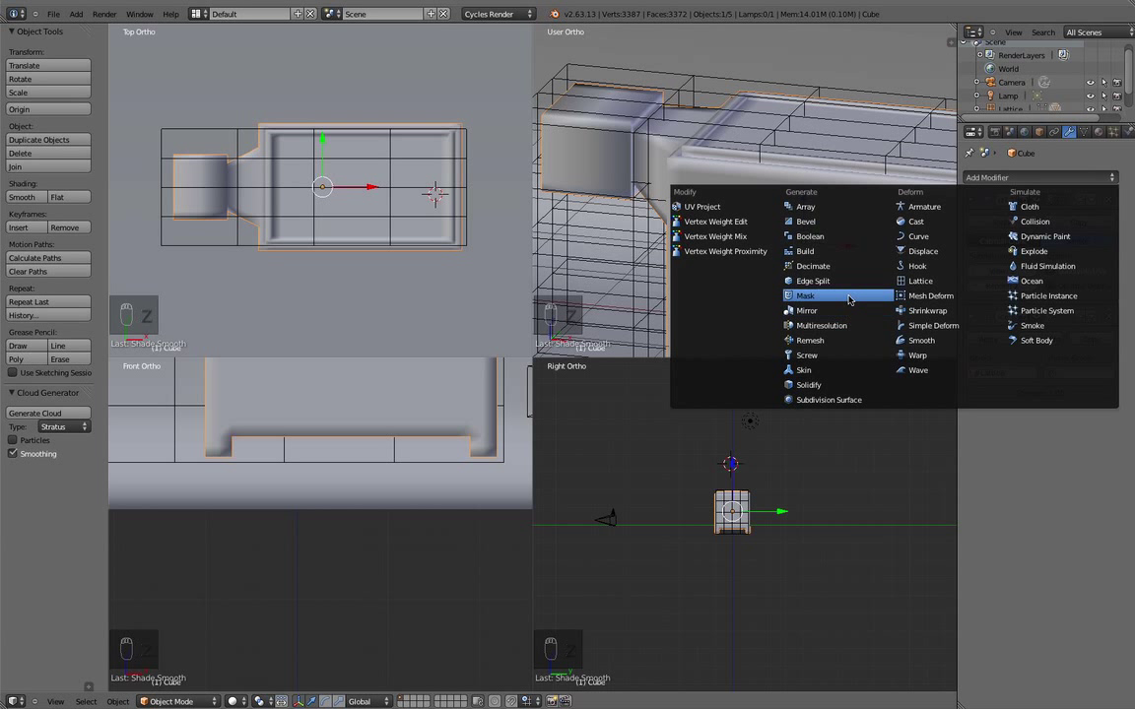
{"action": "left_click", "coordinate": [778, 280]}
{"action": "scroll", "coordinate": [704, 248], "scroll_direction": "down", "scroll_amount": 2}
{"action": "middle_click_drag", "start_coordinate": [704, 248], "coordinate": [729, 240]}
{"action": "scroll", "coordinate": [810, 266], "scroll_direction": "up", "scroll_amount": 3}
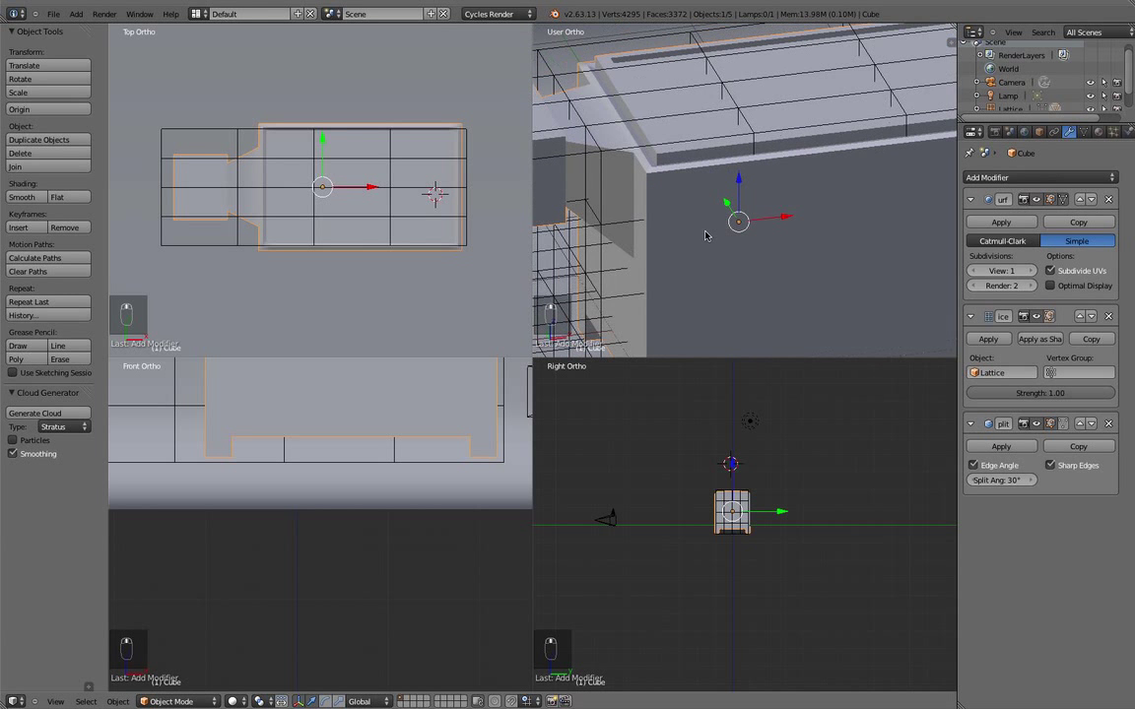
{"action": "key", "text": "KP_1"}
{"action": "scroll", "coordinate": [702, 233], "scroll_direction": "down", "scroll_amount": 3}
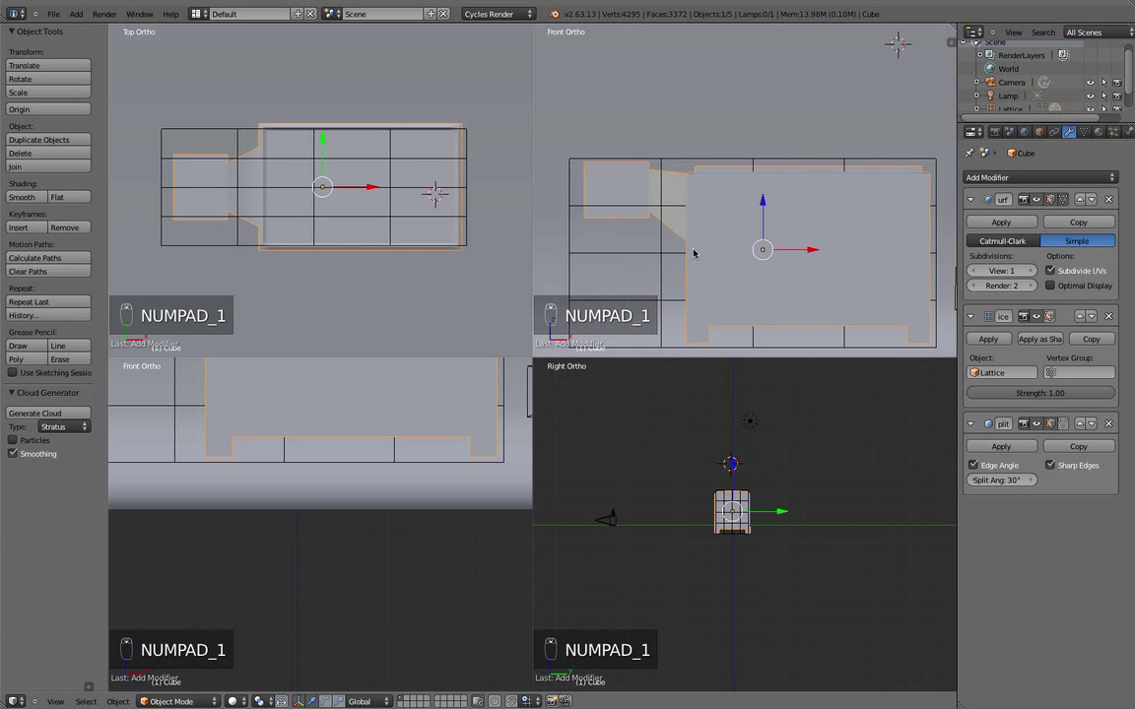
Select the lattice, enter its Edit Mode and show the angled view in perspective
{"action": "key", "text": "Tab"}
{"action": "scroll", "coordinate": [648, 226], "scroll_direction": "down", "scroll_amount": 2}
{"action": "key", "text": "Tab"}
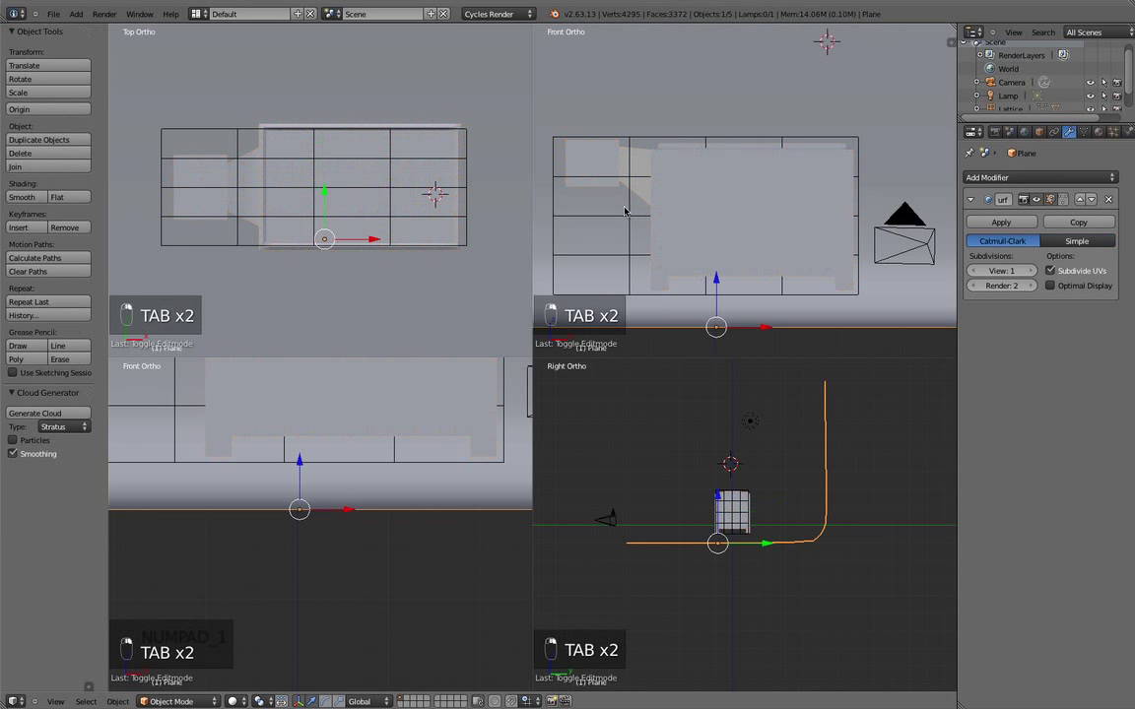
{"action": "right_click", "coordinate": [631, 216]}
{"action": "key", "text": "Tab"}
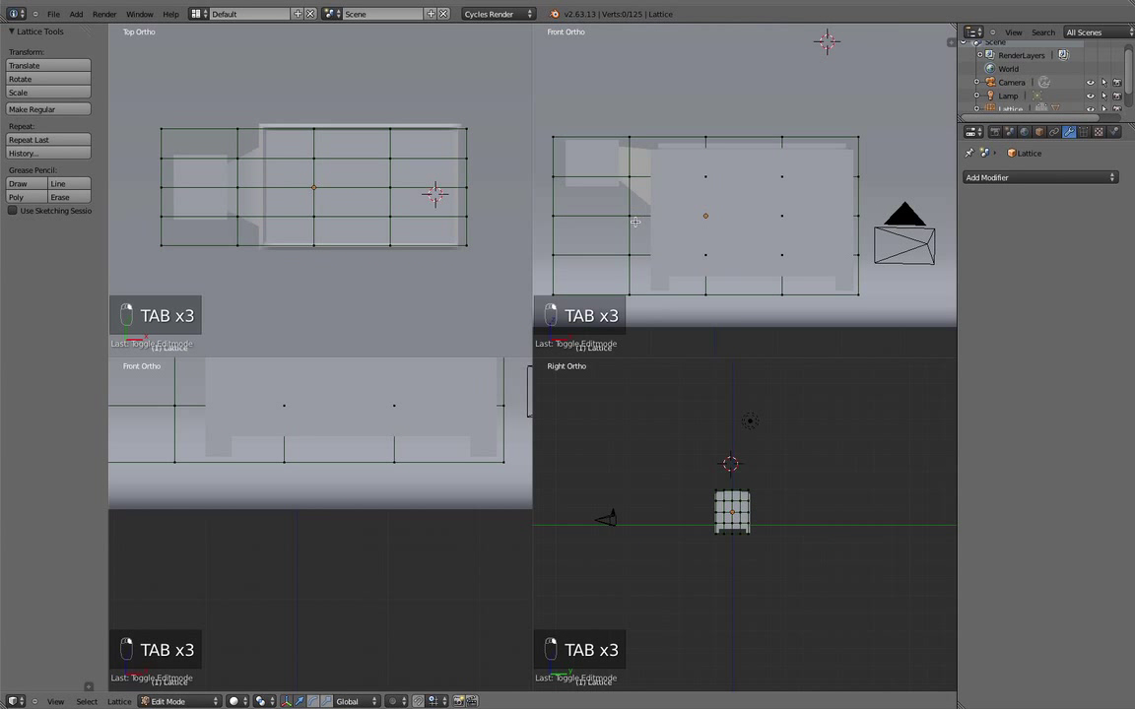
{"action": "scroll", "coordinate": [359, 437], "scroll_direction": "down", "scroll_amount": 4}
{"action": "middle_click_drag", "start_coordinate": [648, 253], "coordinate": [793, 240]}
{"action": "key", "text": "KP_5"}
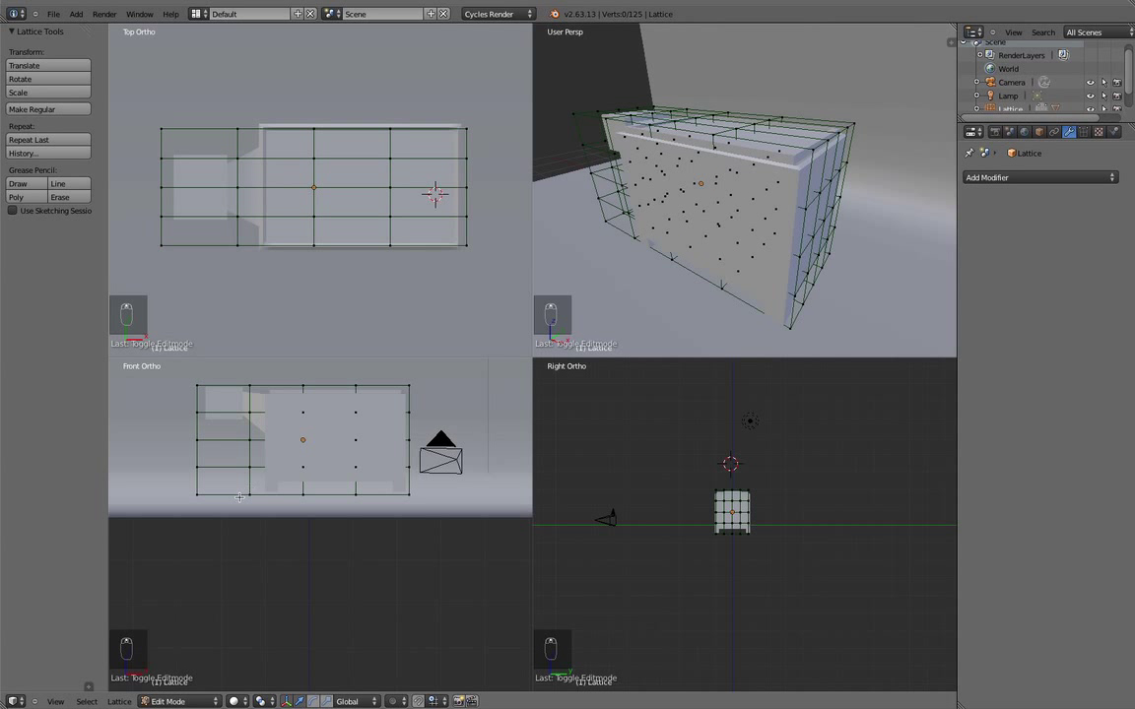
In wireframe, select the lattice's three middle rows except the neck-end column and scale them by about 0.49 in X and Y only
{"action": "key", "text": "z"}
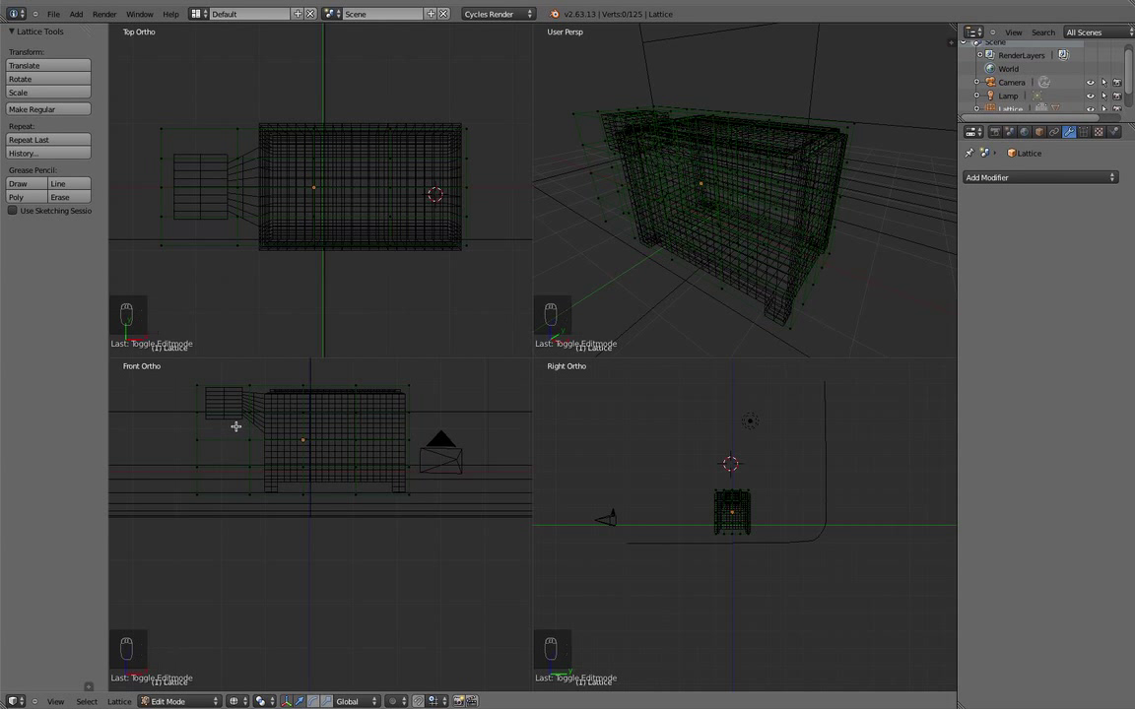
{"action": "key", "text": "b"}
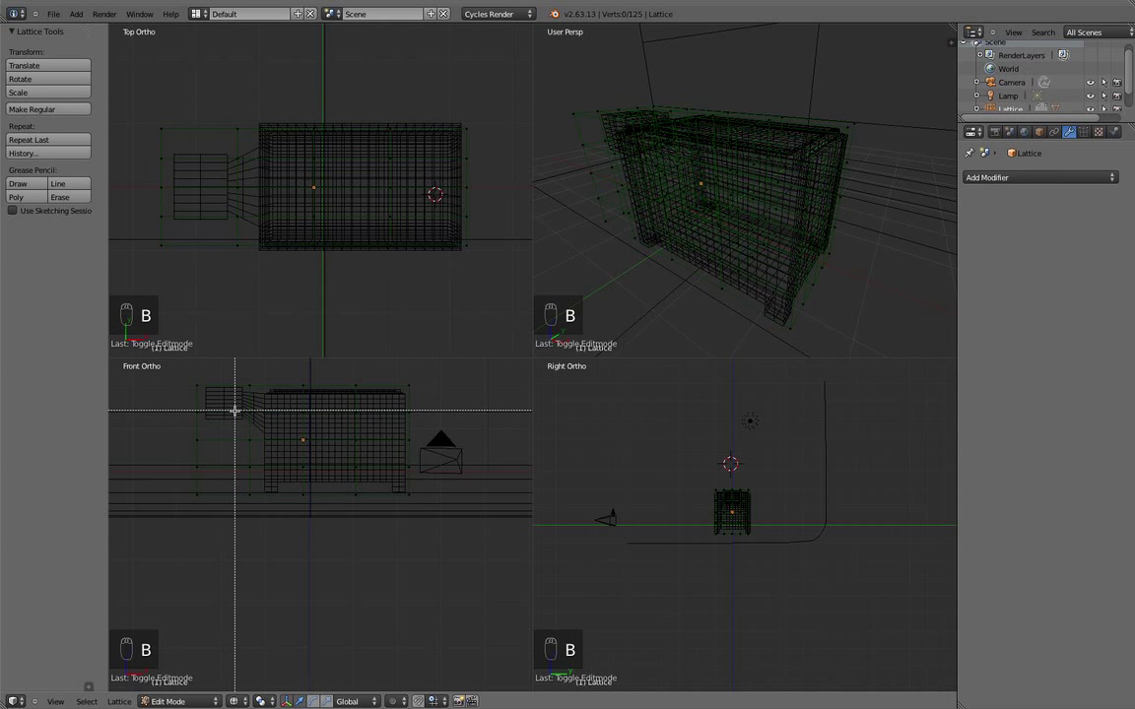
{"action": "left_click_drag", "start_coordinate": [229, 407], "coordinate": [444, 475]}
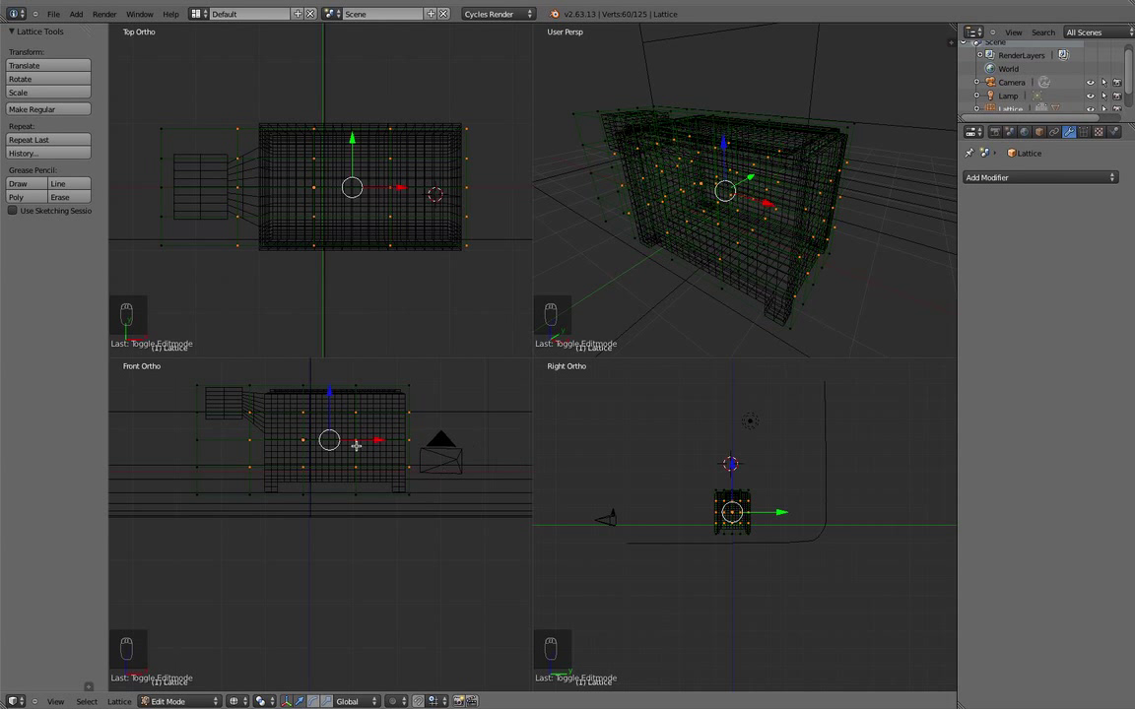
{"action": "key", "text": "s"}
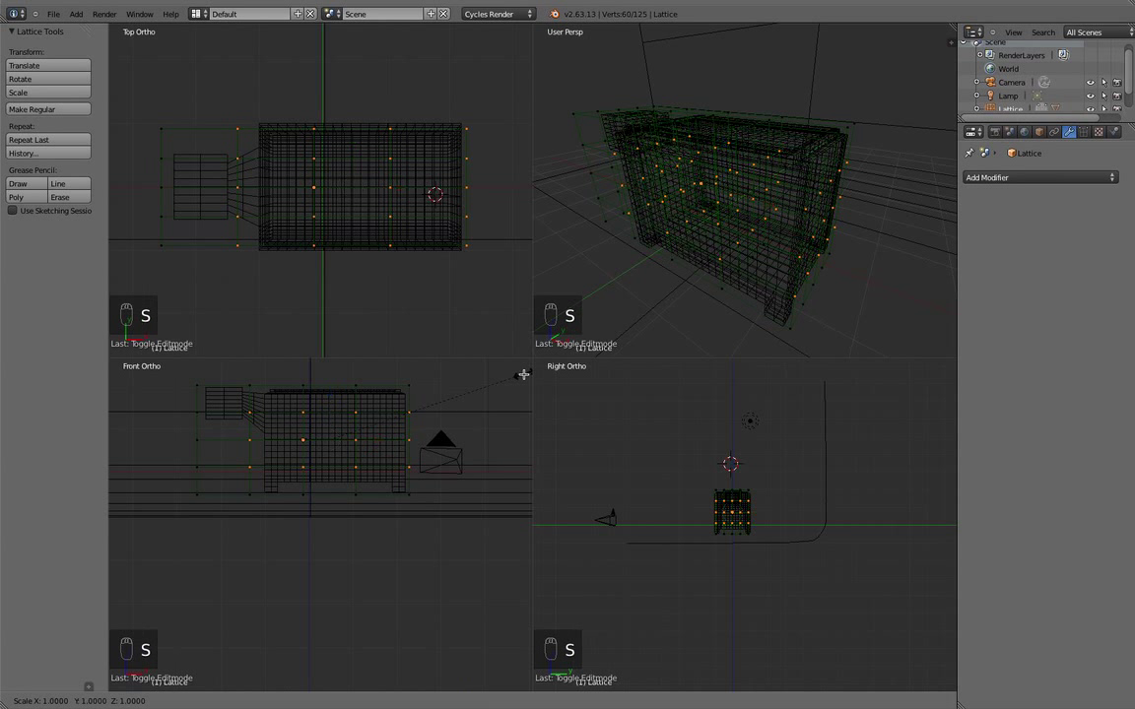
{"action": "key", "text": "shift+z"}
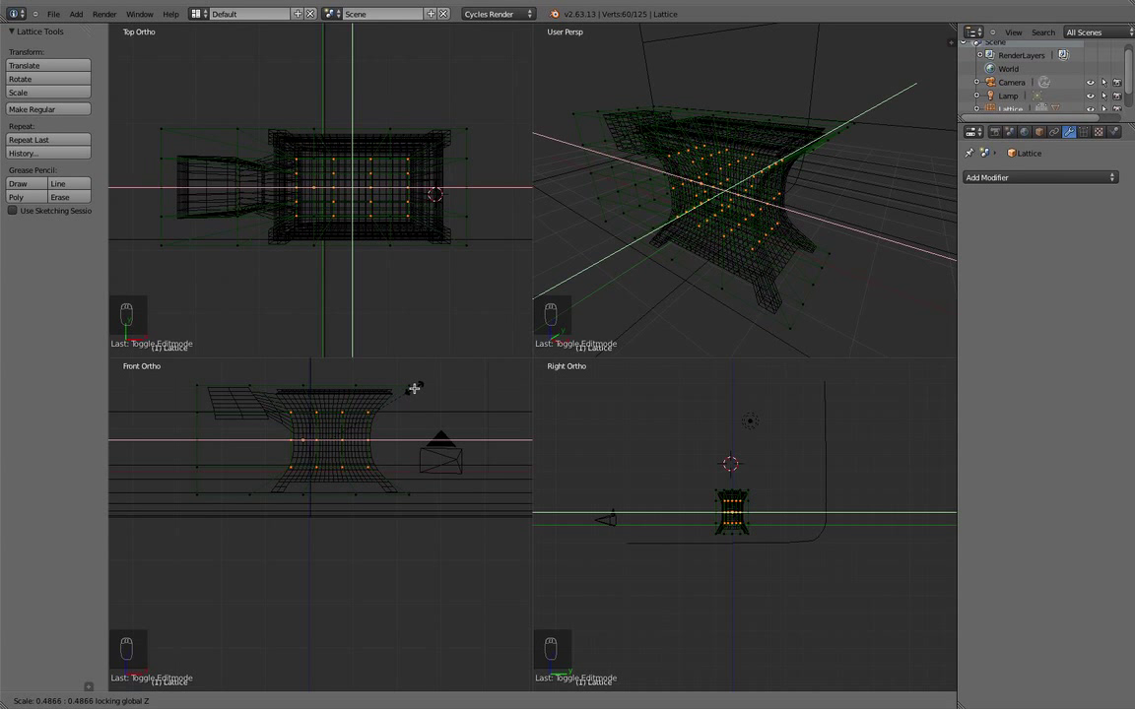
{"action": "left_click", "coordinate": [413, 388]}
Return to solid display, leave the lattice's Edit Mode and open the box mesh in Edit Mode with nothing selected
{"action": "mouse_move", "coordinate": [631, 160]}
{"action": "middle_mouse_down"}
{"action": "mouse_move", "coordinate": [814, 178]}
{"action": "mouse_move", "coordinate": [727, 170]}
{"action": "mouse_move", "coordinate": [778, 187]}
{"action": "mouse_move", "coordinate": [798, 211]}
{"action": "mouse_move", "coordinate": [788, 248]}
{"action": "mouse_move", "coordinate": [794, 205]}
{"action": "mouse_move", "coordinate": [767, 213]}
{"action": "mouse_move", "coordinate": [747, 195]}
{"action": "mouse_move", "coordinate": [707, 198]}
{"action": "mouse_move", "coordinate": [753, 227]}
{"action": "mouse_move", "coordinate": [712, 213]}
{"action": "mouse_move", "coordinate": [797, 210]}
{"action": "mouse_move", "coordinate": [757, 181]}
{"action": "mouse_move", "coordinate": [704, 223]}
{"action": "mouse_move", "coordinate": [662, 227]}
{"action": "mouse_move", "coordinate": [685, 221]}
{"action": "middle_mouse_up"}
{"action": "key", "text": "z"}
{"action": "key", "text": "Tab"}
{"action": "right_click", "coordinate": [756, 224]}
{"action": "scroll", "coordinate": [712, 213], "scroll_direction": "up", "scroll_amount": 4}
{"action": "scroll", "coordinate": [750, 189], "scroll_direction": "down", "scroll_amount": 3}
{"action": "key", "text": "Tab"}
{"action": "key", "text": "a"}
{"action": "key", "text": "a"}
{"action": "key", "text": "Tab"}
{"action": "key", "text": "Tab"}
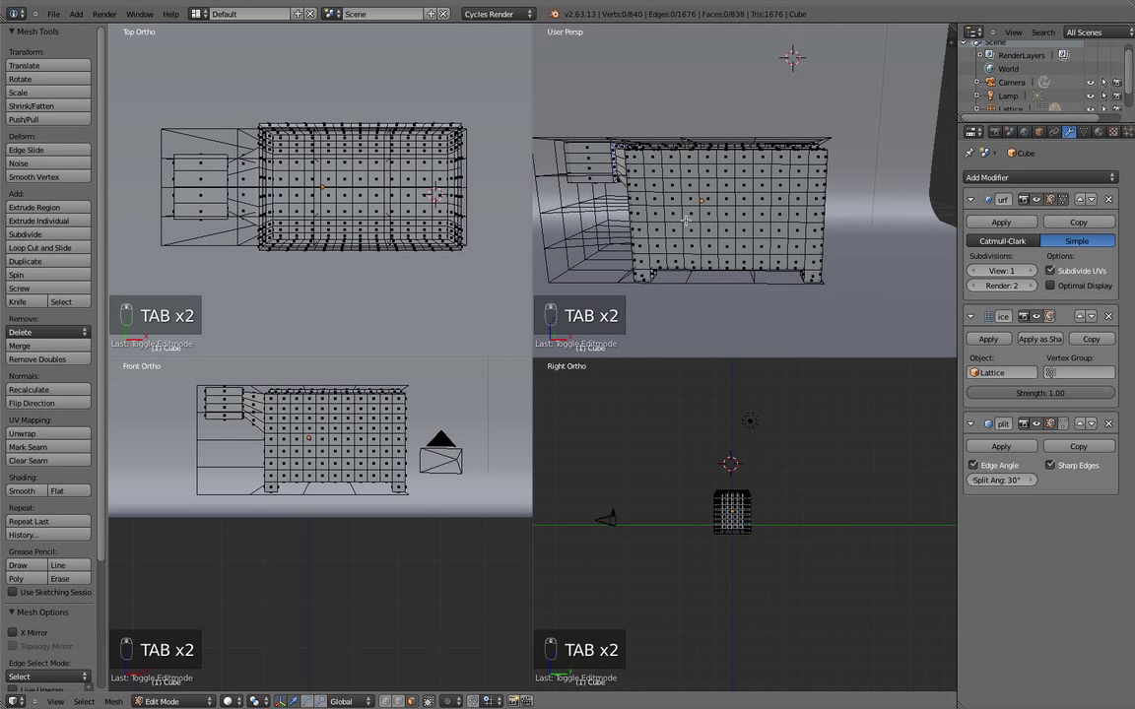
In front view, select the block of faces on the box's long side, leaving a border of faces around it
{"action": "scroll", "coordinate": [323, 425], "scroll_direction": "up", "scroll_amount": 1}
{"action": "mouse_move", "coordinate": [323, 424]}
{"action": "middle_mouse_down", "text": "shift"}
{"action": "mouse_move", "coordinate": [334, 391]}
{"action": "mouse_move", "coordinate": [324, 505]}
{"action": "middle_mouse_up", "text": "shift"}
{"action": "key", "text": "z"}
{"action": "key", "text": "shift+z"}
{"action": "key", "text": "z"}
{"action": "scroll", "coordinate": [313, 493], "scroll_direction": "up", "scroll_amount": 1}
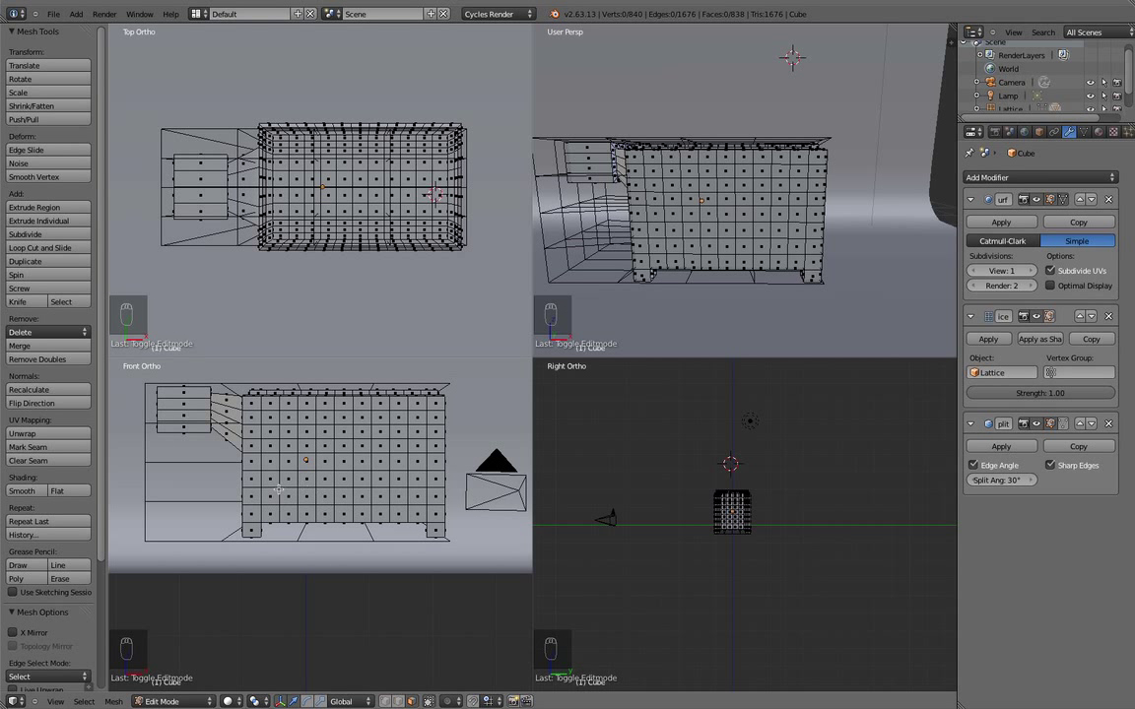
{"action": "key", "text": "c"}
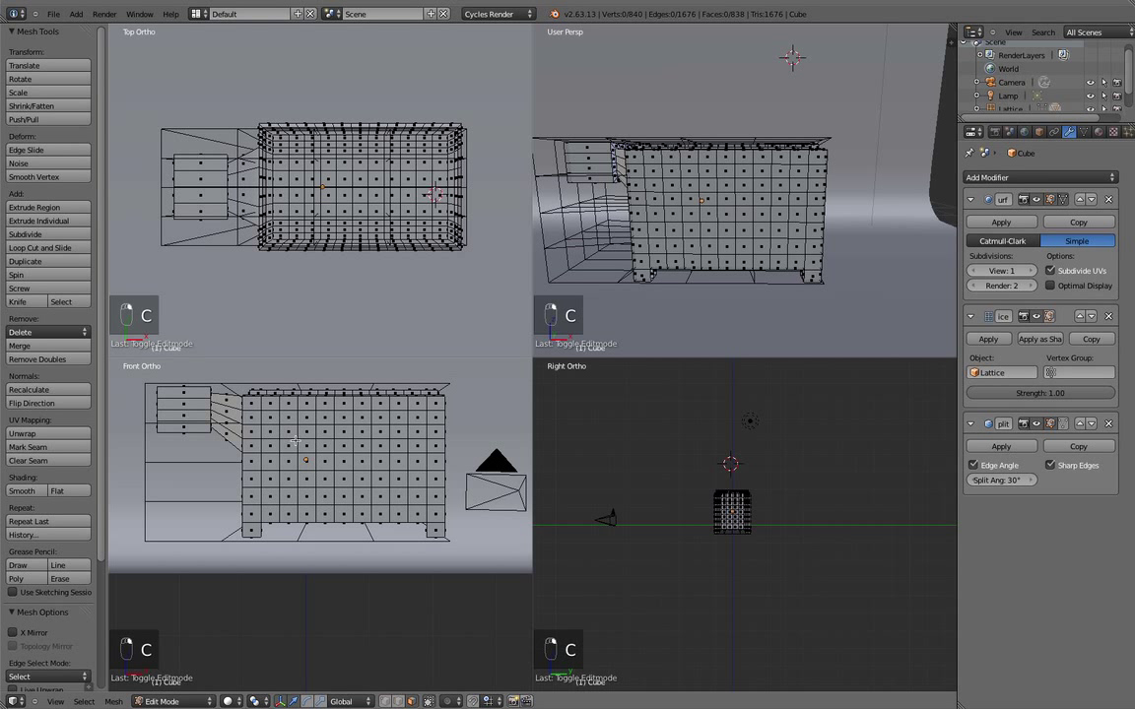
{"action": "key", "text": "b"}
{"action": "left_click_drag", "start_coordinate": [421, 502], "coordinate": [412, 503]}
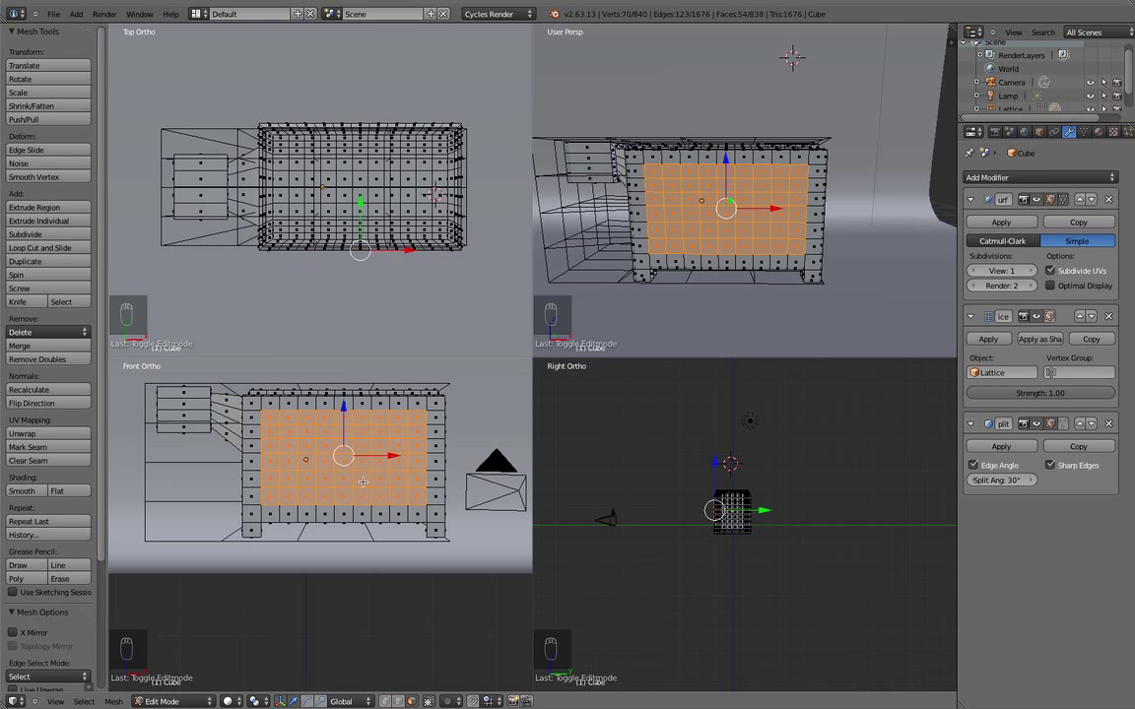
Try to inset the selected side faces with a thickness of about 0.042, and undo the inset
{"action": "key", "text": "i"}
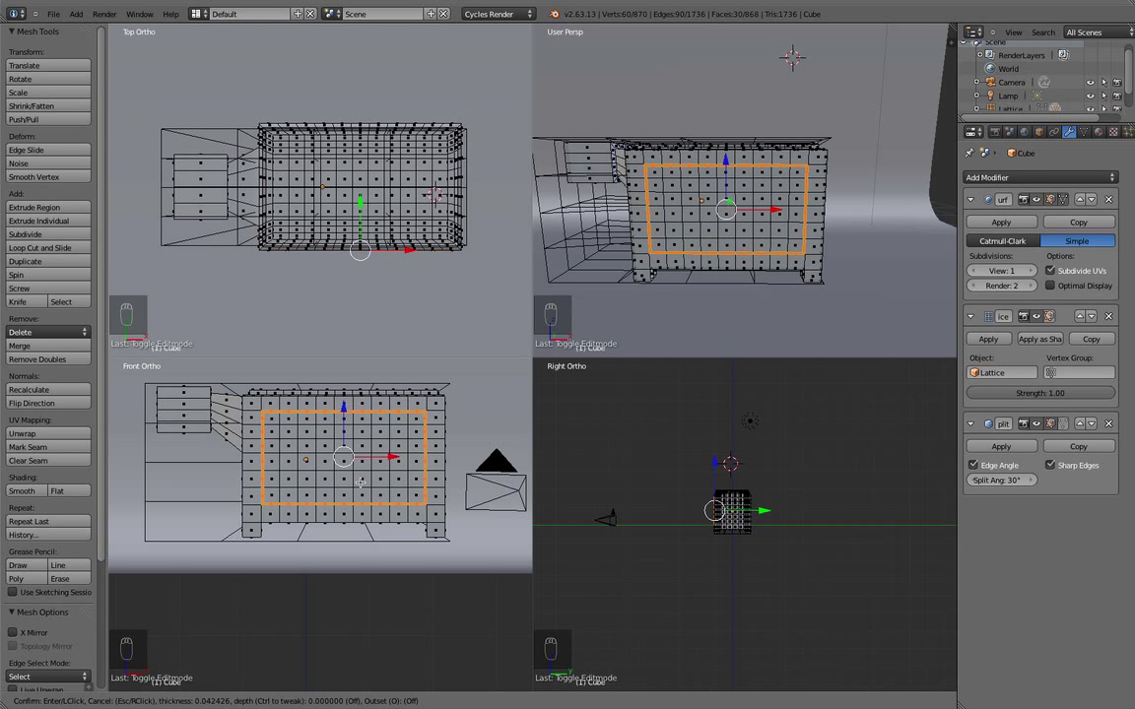
{"action": "key", "text": "ctrl"}
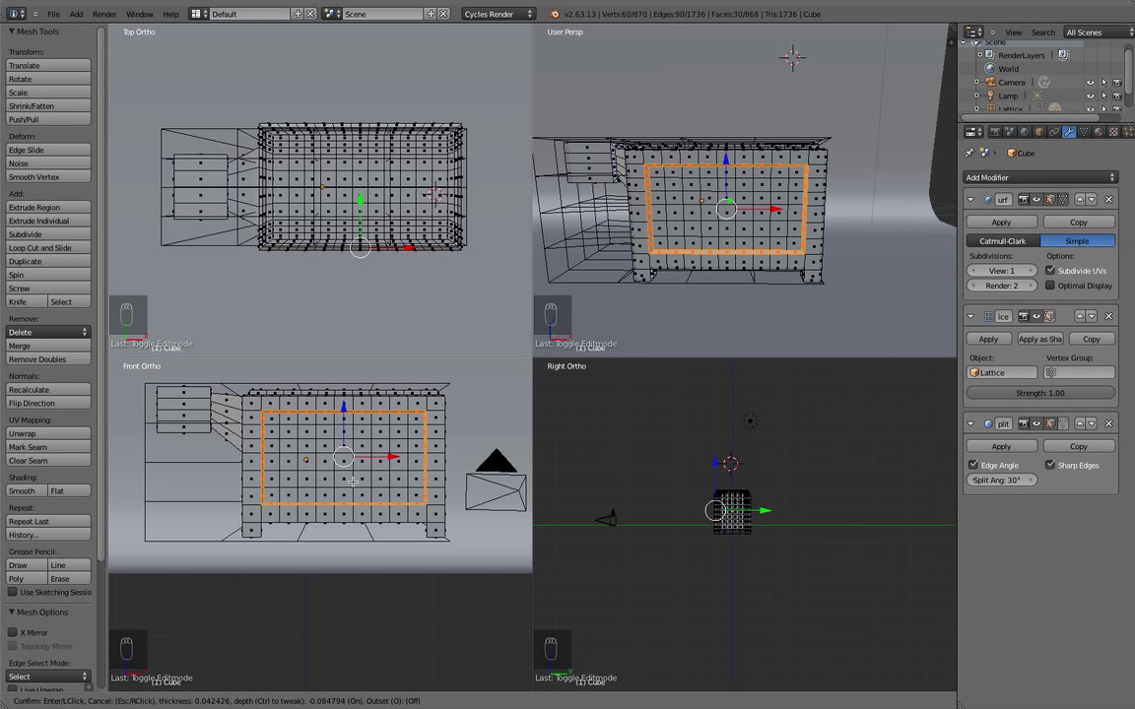
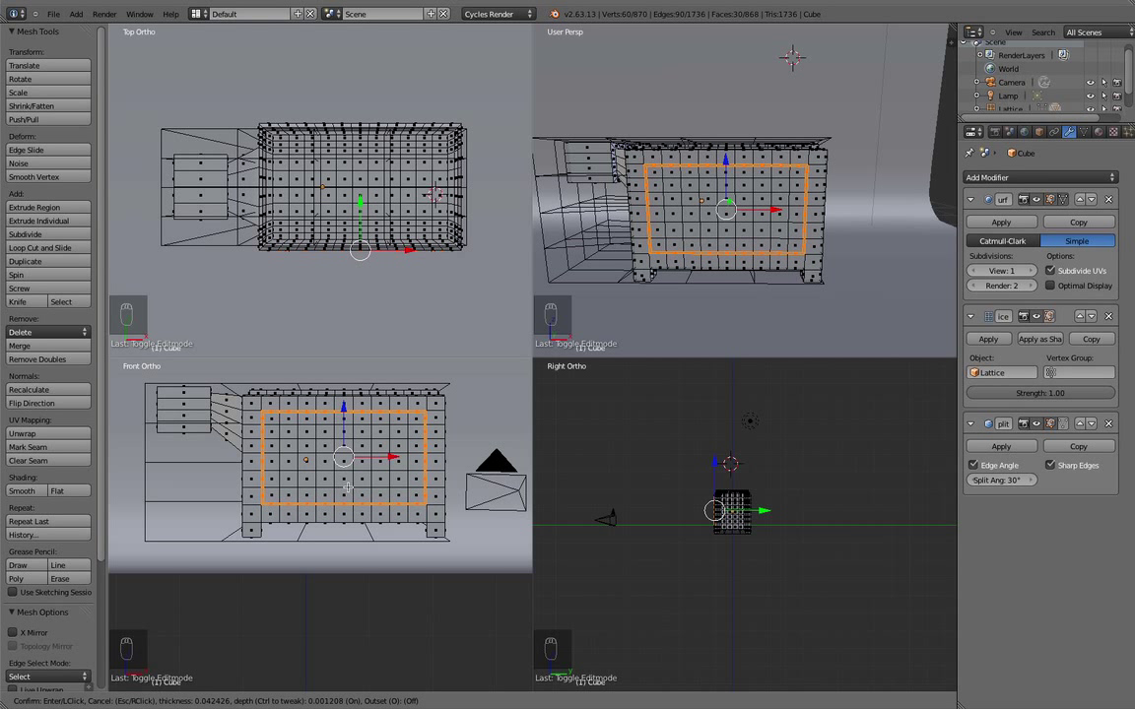
{"action": "left_click", "coordinate": [347, 486]}
{"action": "scroll", "coordinate": [577, 505], "scroll_direction": "up", "scroll_amount": 4}
{"action": "middle_click_drag", "start_coordinate": [683, 250], "coordinate": [615, 249]}
{"action": "scroll", "coordinate": [645, 249], "scroll_direction": "up", "scroll_amount": 3}
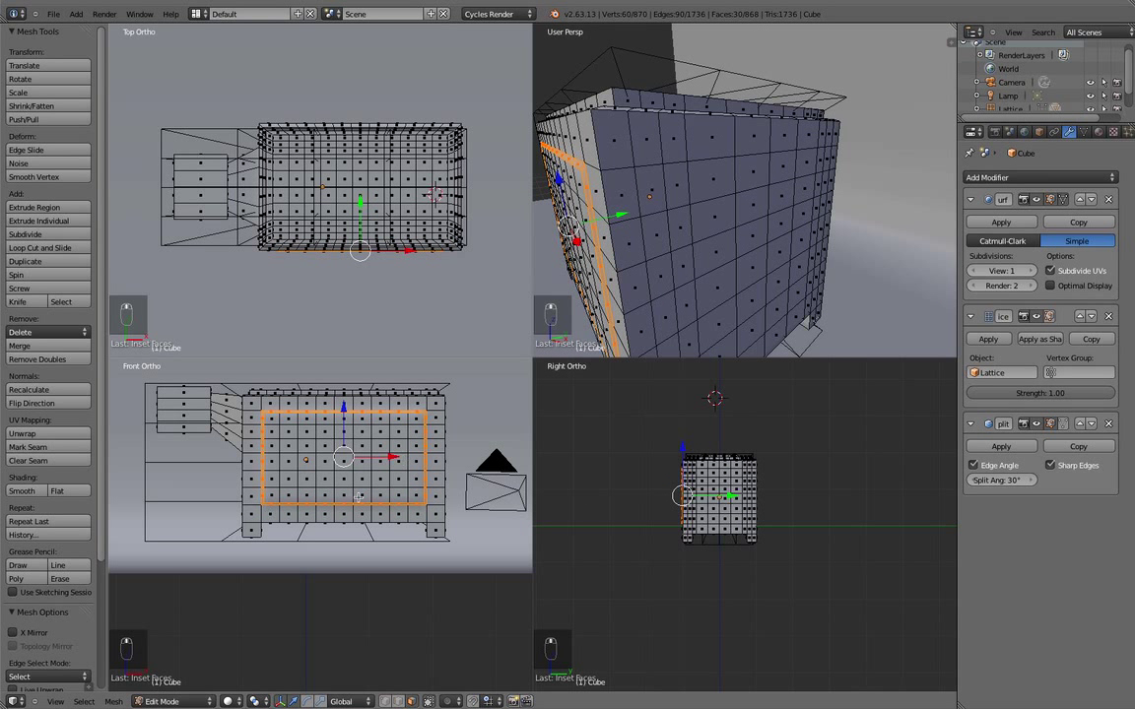
{"action": "key", "text": "super+z"}
In wireframe, inset the selected side faces with a thickness of about 0.044 and a depth of about -0.123
{"action": "scroll", "coordinate": [786, 489], "scroll_direction": "up", "scroll_amount": 6}
{"action": "key", "text": "z"}
{"action": "scroll", "coordinate": [780, 469], "scroll_direction": "up", "scroll_amount": 1}
{"action": "middle_click_drag", "start_coordinate": [757, 475], "coordinate": [686, 579], "text": "shift"}
{"action": "scroll", "coordinate": [730, 536], "scroll_direction": "up", "scroll_amount": 2}
{"action": "scroll", "coordinate": [701, 551], "scroll_direction": "down", "scroll_amount": 2}
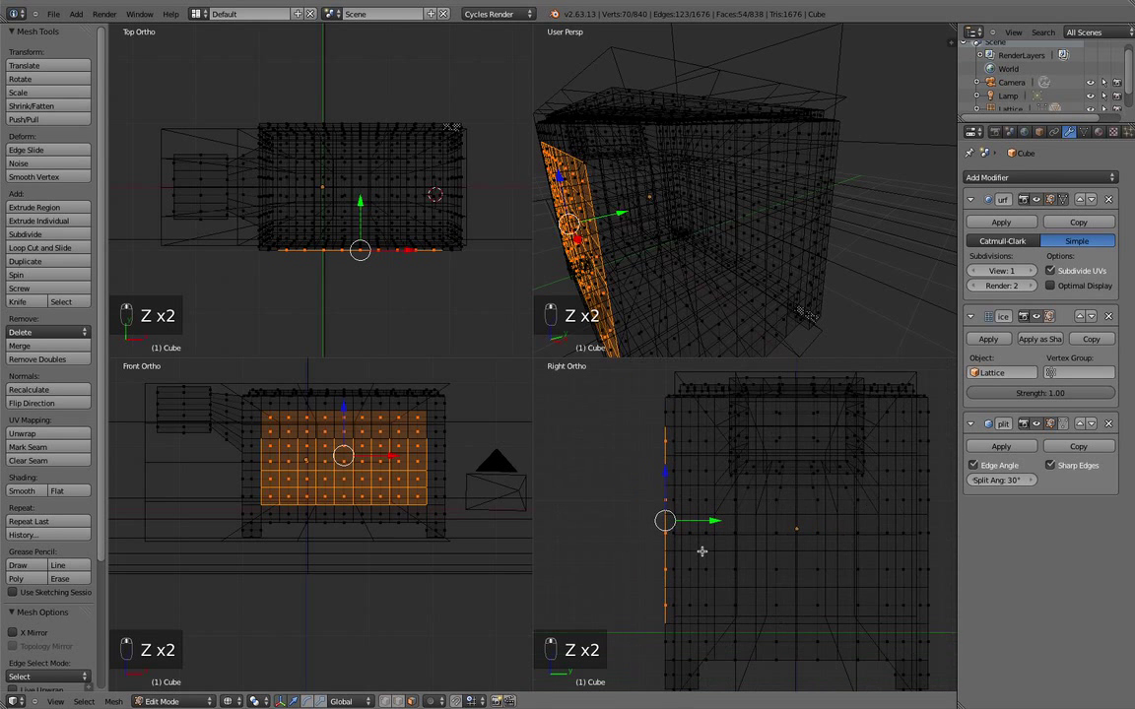
{"action": "key", "text": "i"}
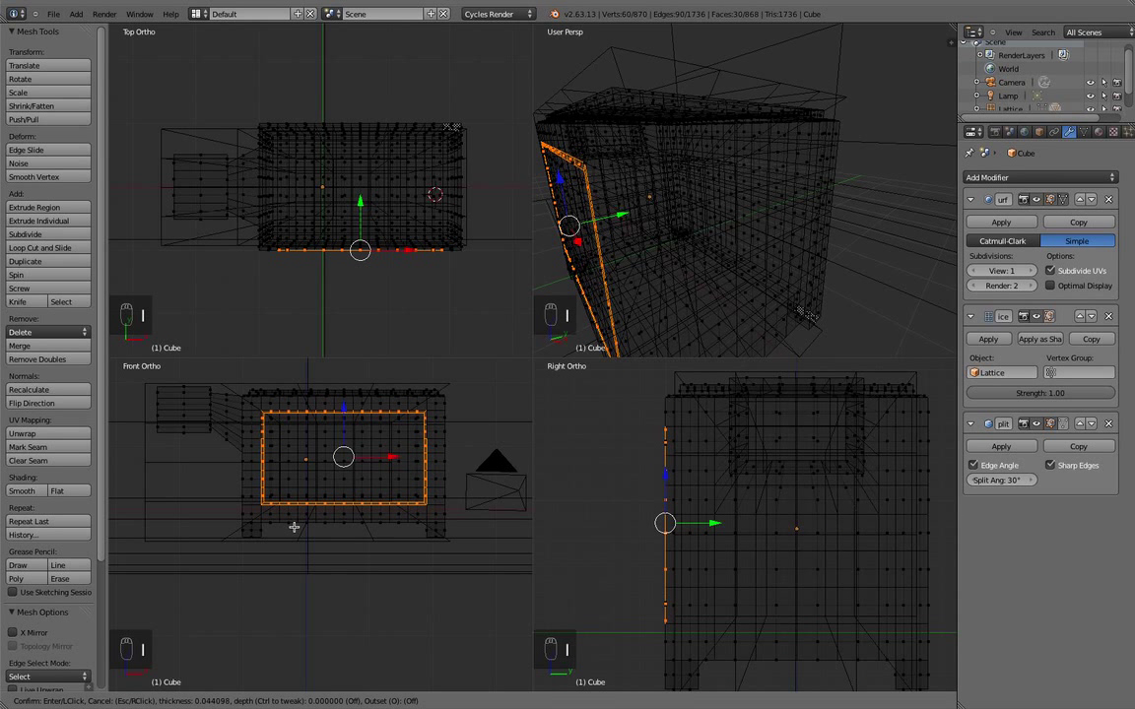
{"action": "key", "text": "ctrl"}
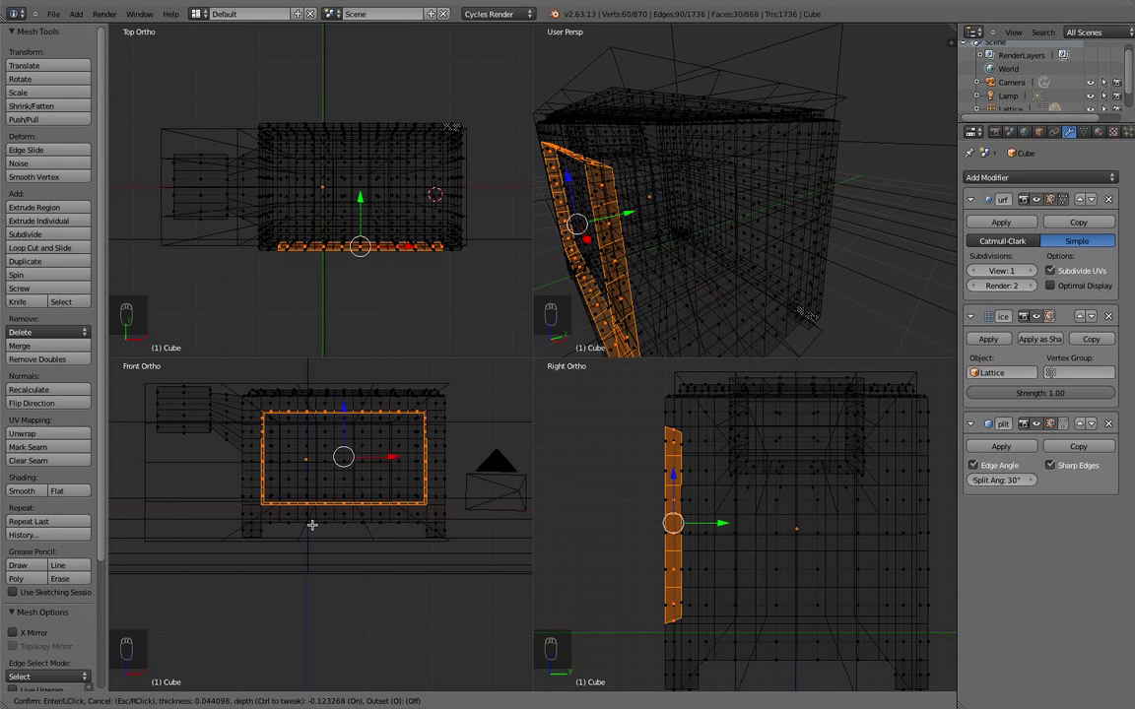
{"action": "left_click", "coordinate": [311, 525]}
In solid display, alternate between Object Mode and Edit Mode to compare the box with and without its lattice deformation
{"action": "key", "text": "Tab"}
{"action": "key", "text": "z"}
{"action": "mouse_move", "coordinate": [586, 246]}
{"action": "middle_mouse_down"}
{"action": "mouse_move", "coordinate": [709, 240]}
{"action": "mouse_move", "coordinate": [678, 190]}
{"action": "mouse_move", "coordinate": [717, 178]}
{"action": "mouse_move", "coordinate": [695, 187]}
{"action": "mouse_move", "coordinate": [725, 207]}
{"action": "mouse_move", "coordinate": [786, 202]}
{"action": "mouse_move", "coordinate": [671, 222]}
{"action": "middle_mouse_up"}
{"action": "key", "text": "z"}
{"action": "key", "text": "Tab"}
{"action": "key", "text": "Tab"}
{"action": "key", "text": "Tab"}
{"action": "key", "text": "Tab"}
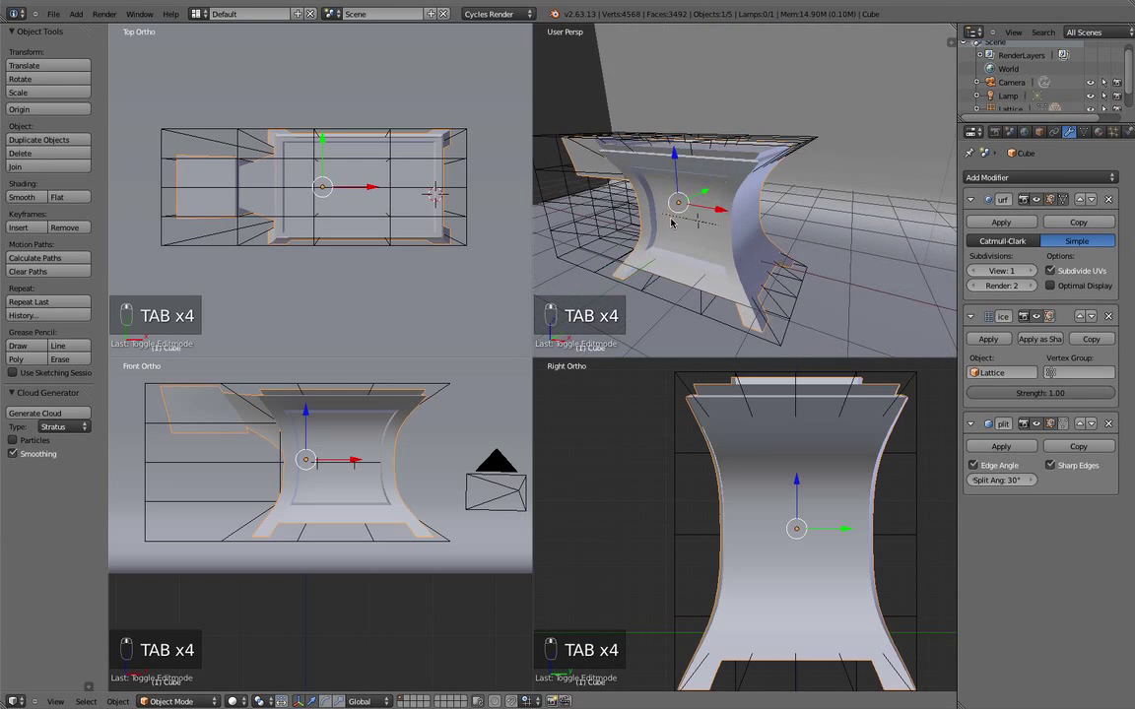
{"action": "middle_click_drag", "start_coordinate": [704, 263], "coordinate": [680, 213]}
{"action": "key", "text": "Tab"}
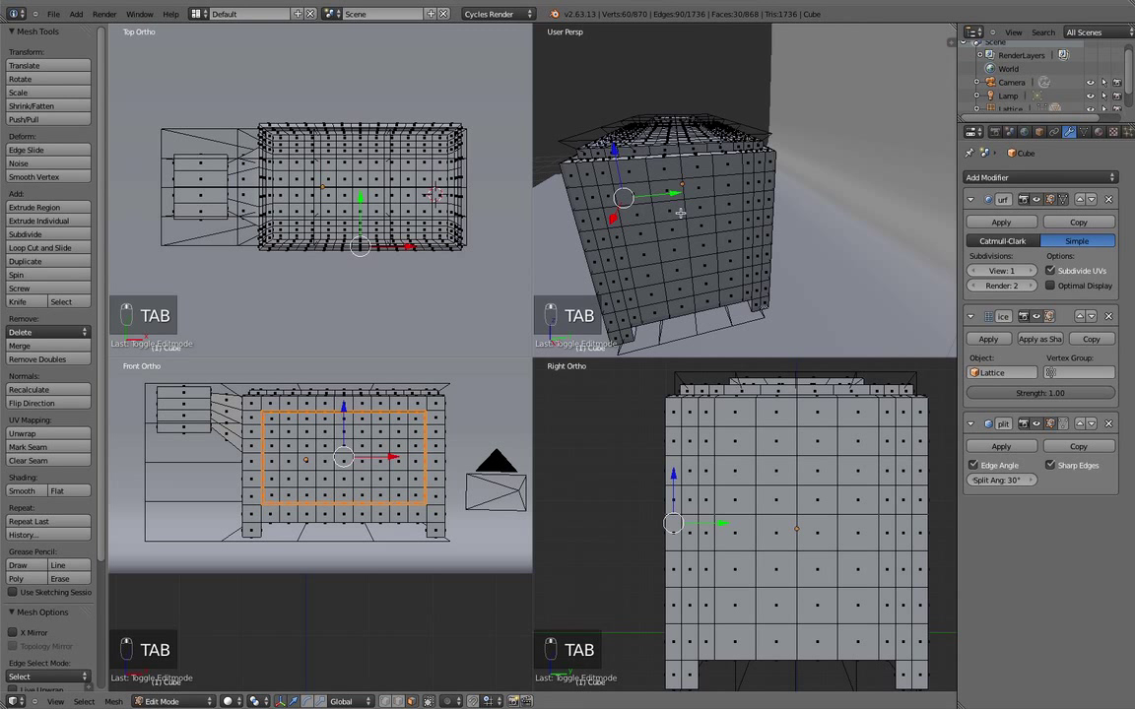
Inset the inner faces of the body's +X side with a thickness of about 0.078 and a depth of about -0.1
{"action": "key", "text": "KP_1"}
{"action": "key", "text": "KP_3"}
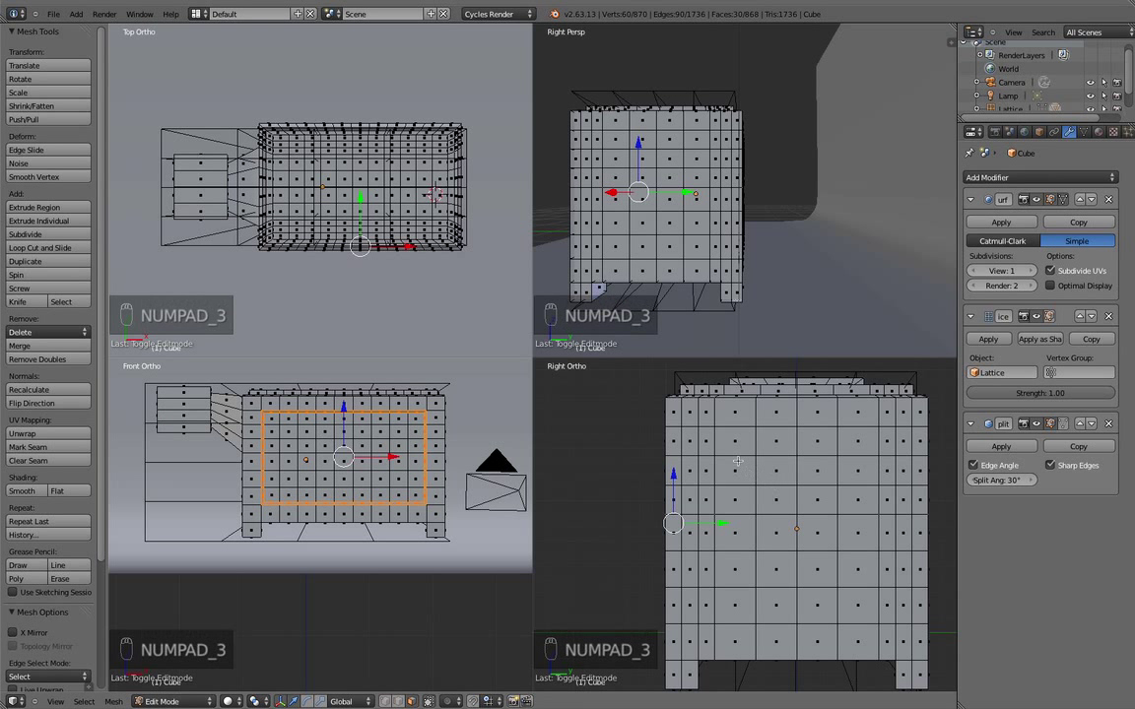
{"action": "key", "text": "a"}
{"action": "key", "text": "b"}
{"action": "left_click_drag", "start_coordinate": [733, 436], "coordinate": [842, 554]}
{"action": "left_click_drag", "start_coordinate": [862, 613], "coordinate": [862, 613]}
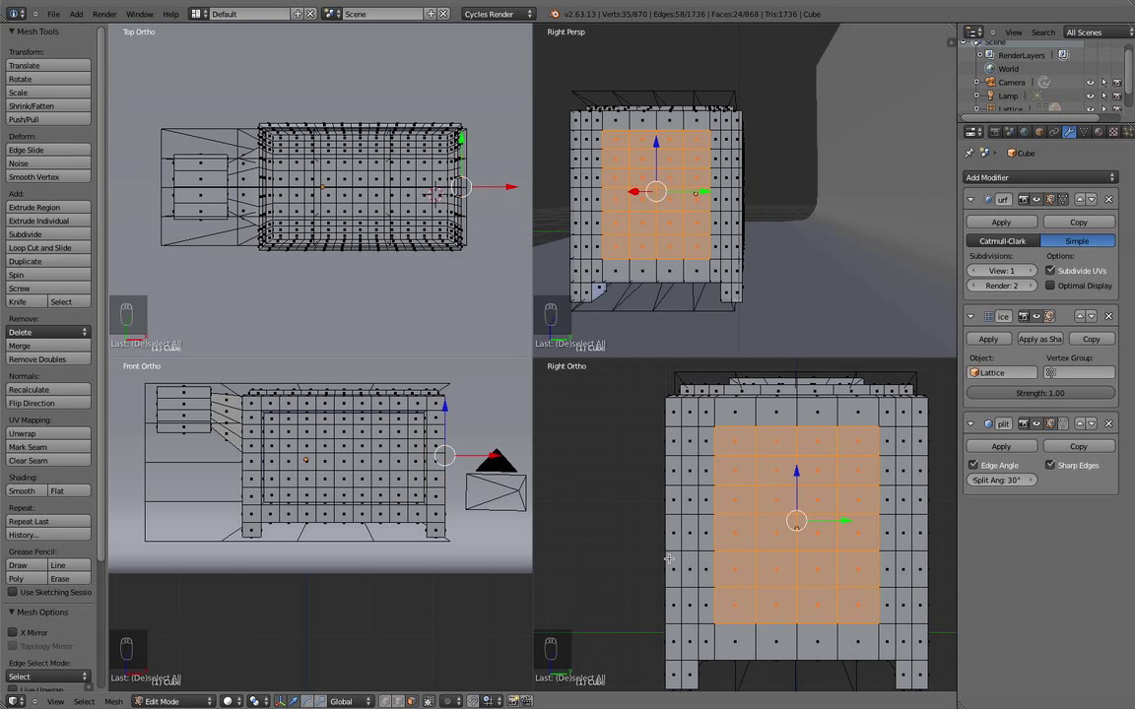
{"action": "key", "text": "i"}
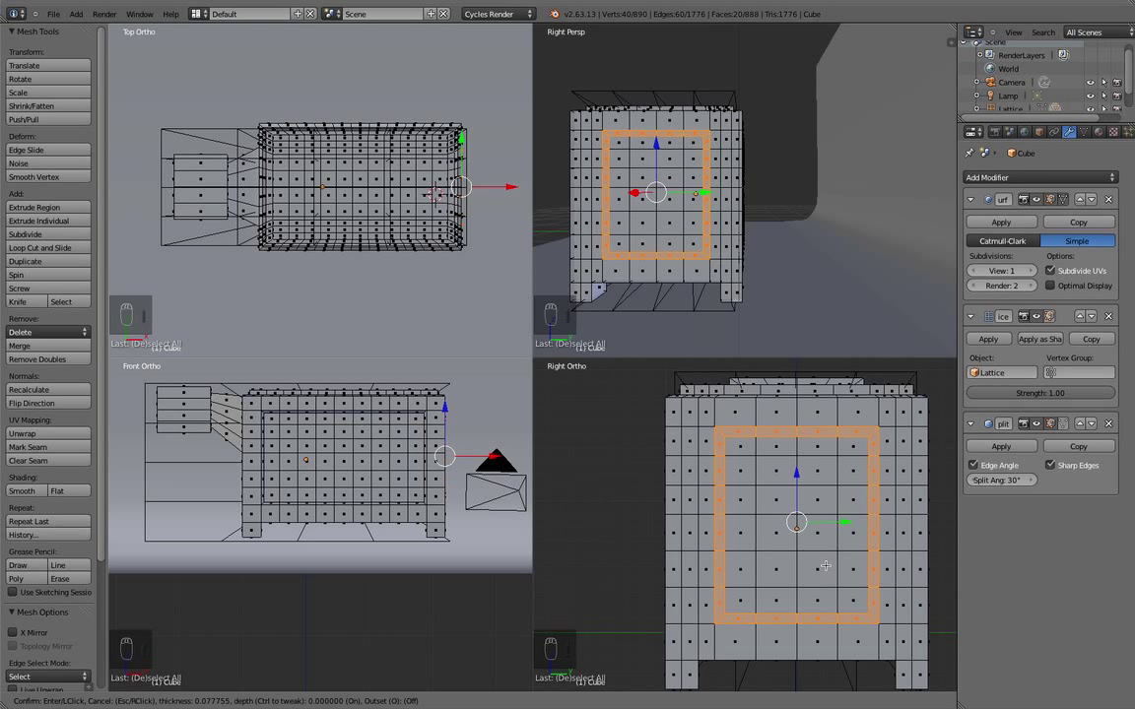
{"action": "key", "text": "ctrl"}
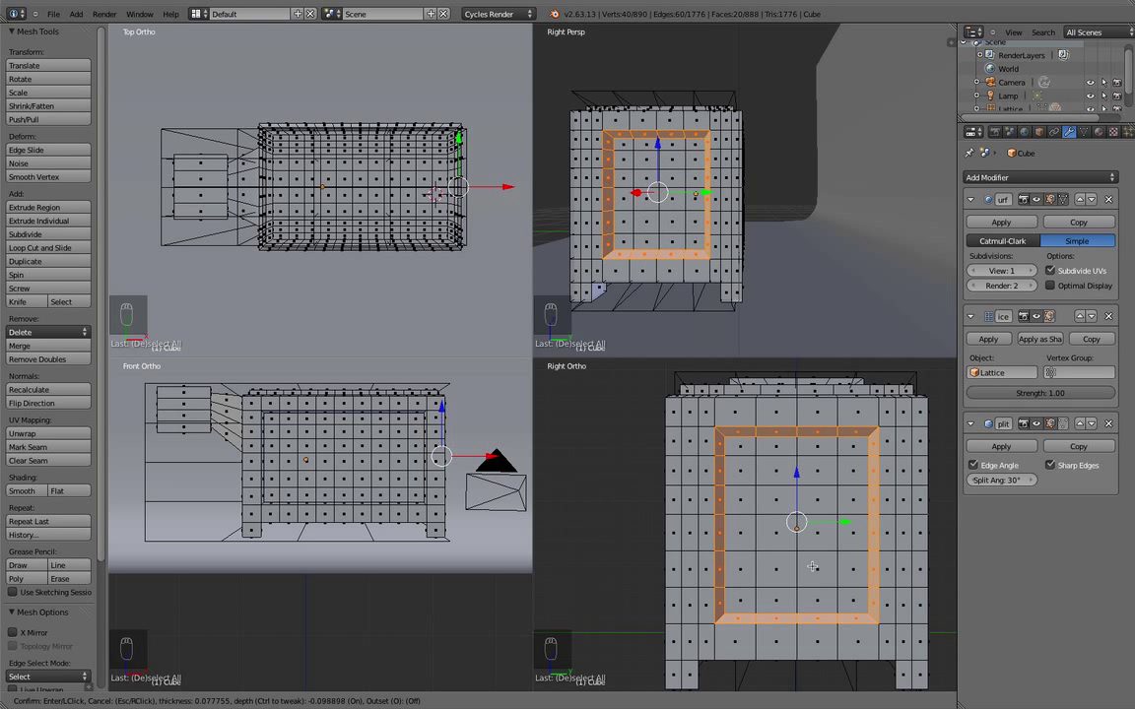
{"action": "left_click", "coordinate": [816, 565]}
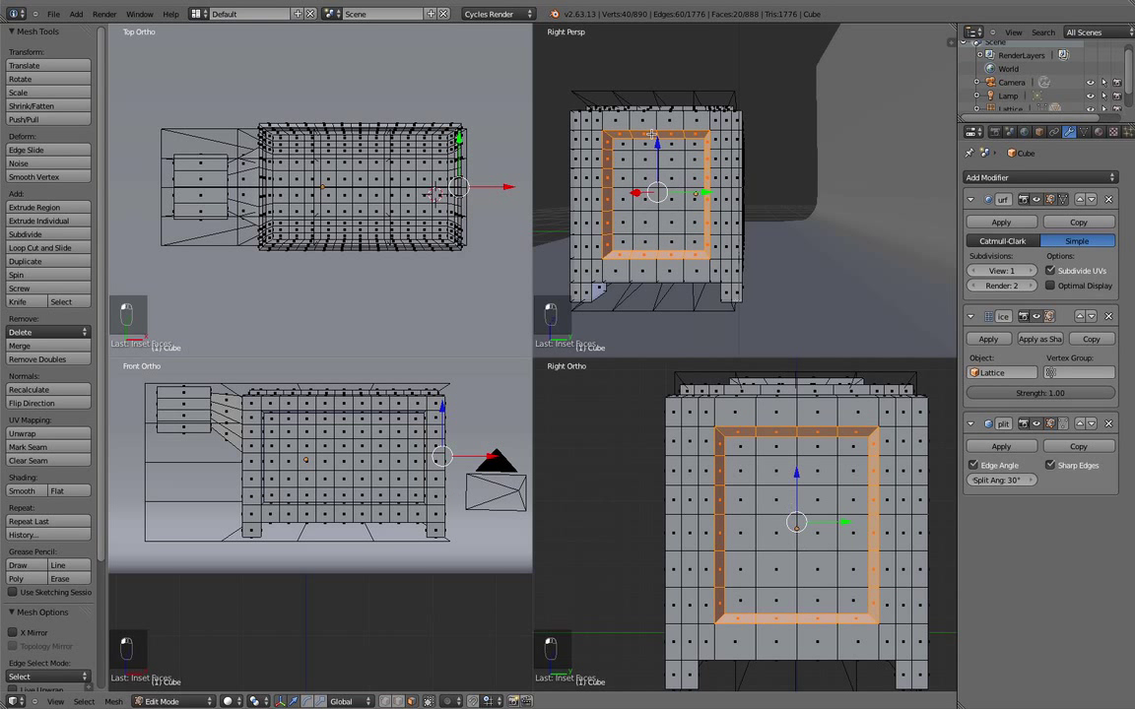
Leave mesh editing and open the lattice around the anvil for point editing
{"action": "key", "text": "Tab"}
{"action": "middle_click_drag", "start_coordinate": [729, 236], "coordinate": [764, 221]}
{"action": "middle_click_drag", "start_coordinate": [853, 227], "coordinate": [823, 141]}
{"action": "middle_click_drag", "start_coordinate": [718, 192], "coordinate": [704, 261]}
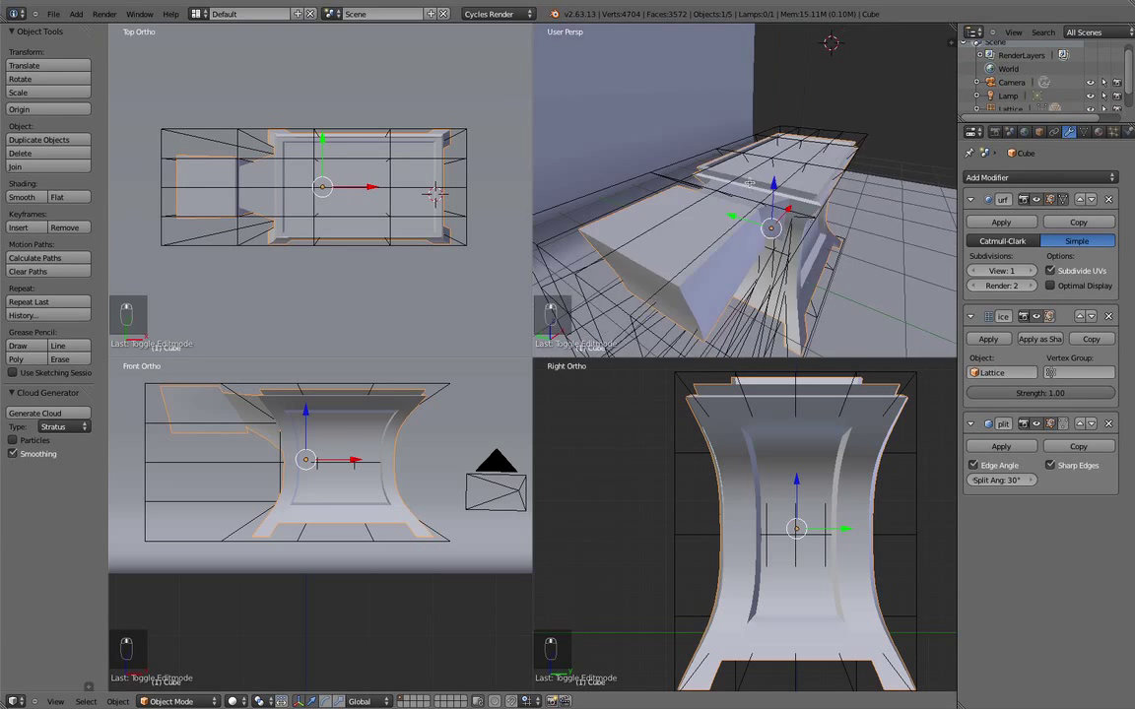
{"action": "key", "text": "Tab"}
{"action": "key", "text": "Tab"}
{"action": "right_click", "coordinate": [681, 207]}
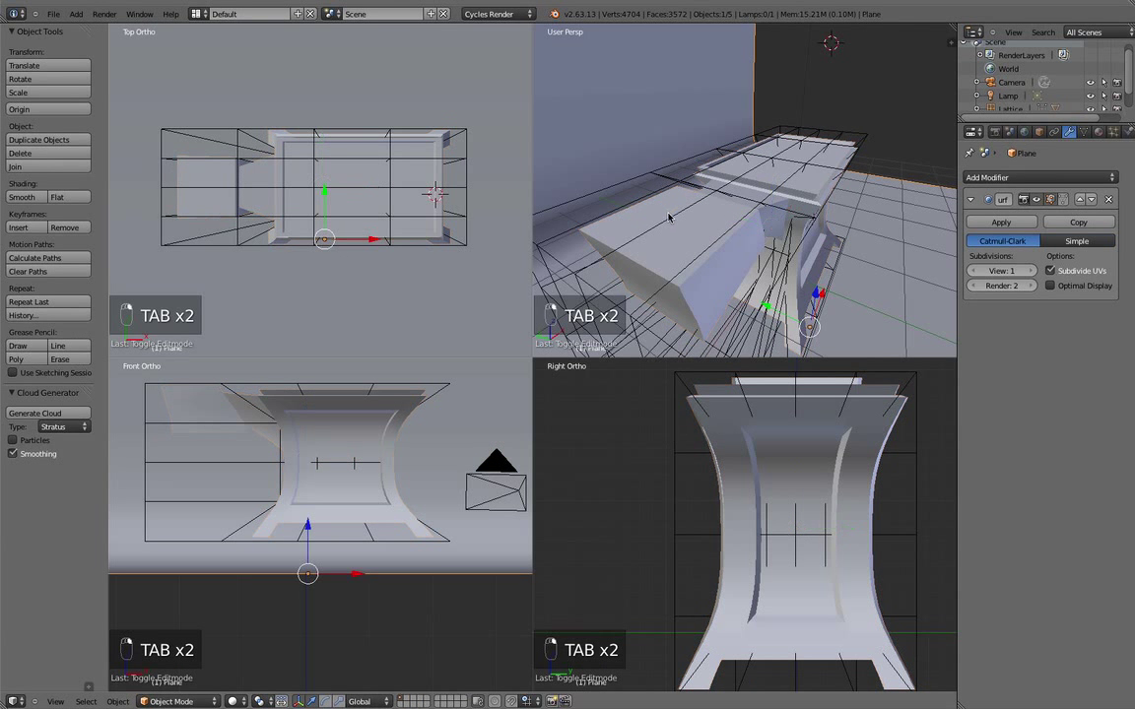
{"action": "key", "text": "Tab"}
{"action": "middle_click_drag", "start_coordinate": [681, 207], "coordinate": [603, 213]}
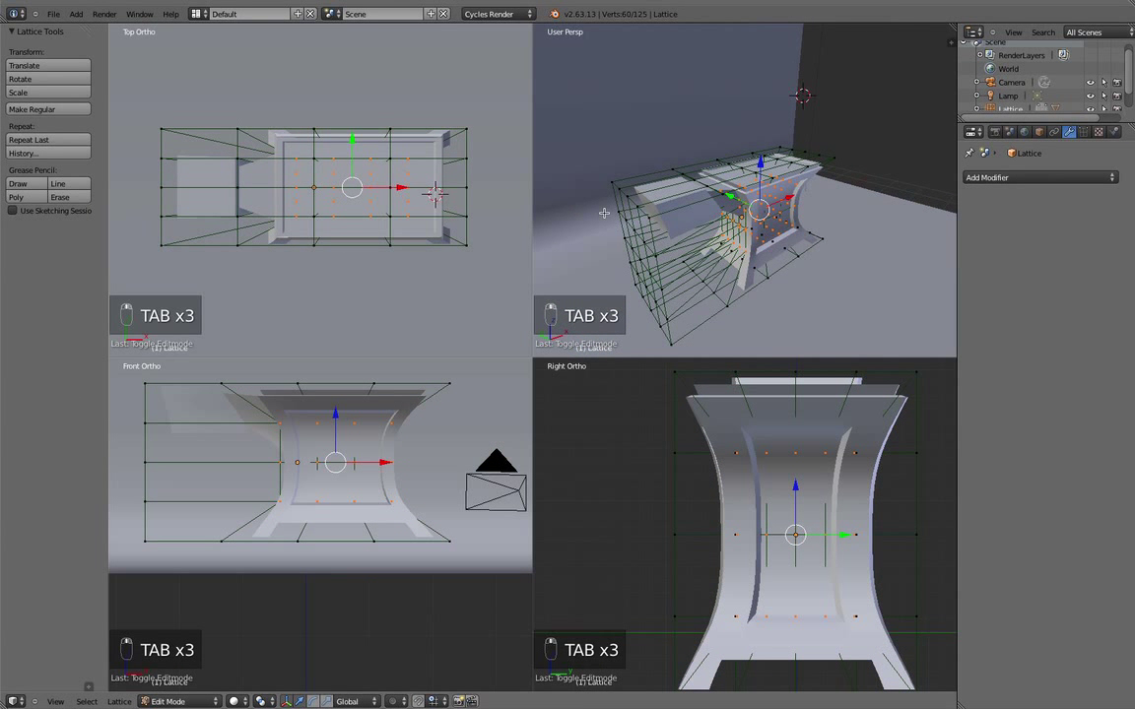
In wireframe display, move the upper two rows of lattice points at the horn end outward along X by about 0.84
{"action": "key", "text": "KP_1"}
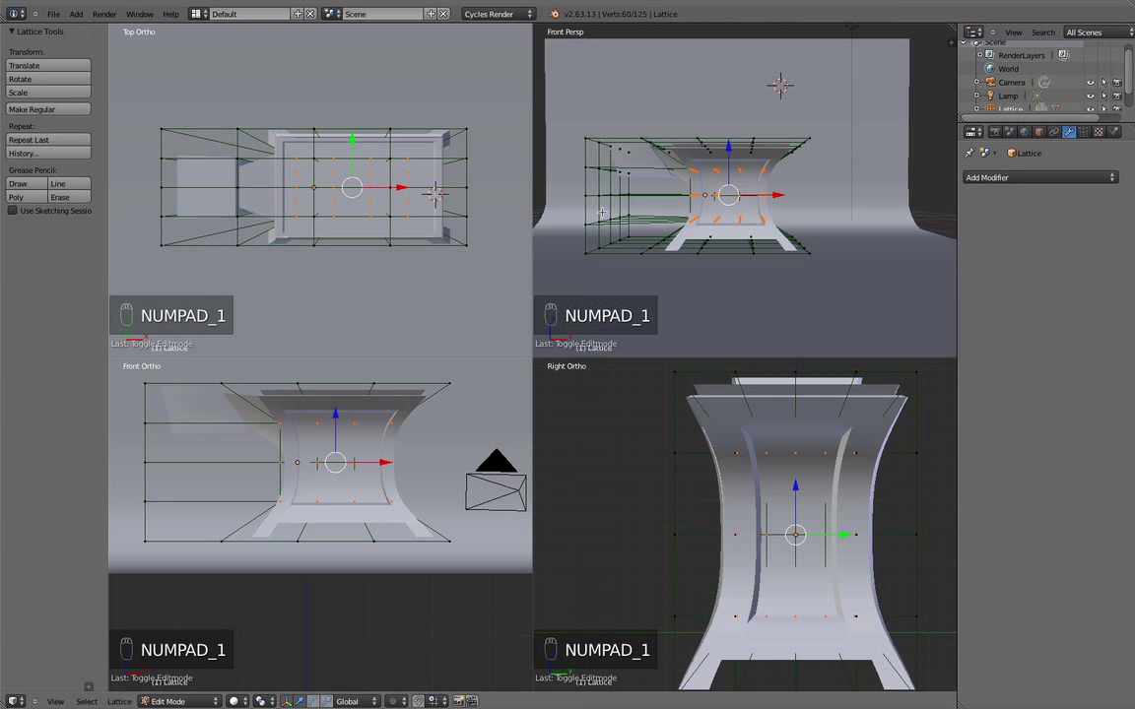
{"action": "scroll", "coordinate": [380, 377], "scroll_direction": "down", "scroll_amount": 1}
{"action": "scroll", "coordinate": [690, 180], "scroll_direction": "down", "scroll_amount": 1}
{"action": "middle_click_drag", "start_coordinate": [689, 180], "coordinate": [789, 216]}
{"action": "scroll", "coordinate": [789, 216], "scroll_direction": "up", "scroll_amount": 3}
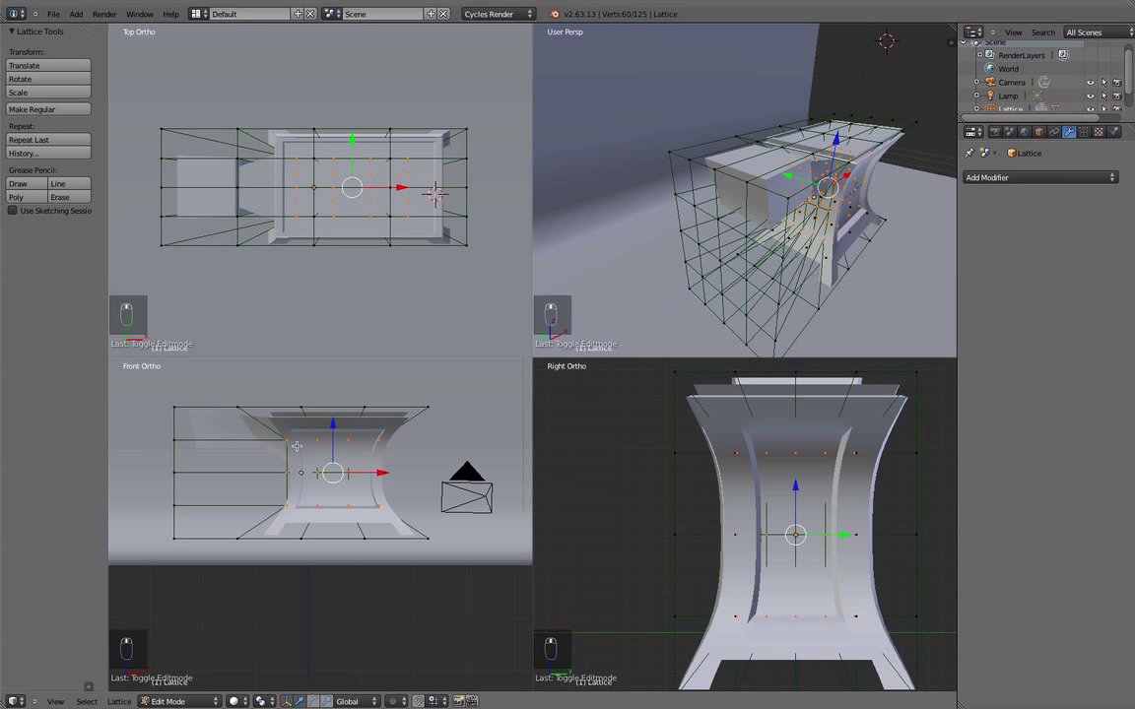
{"action": "key", "text": "z"}
{"action": "key", "text": "z"}
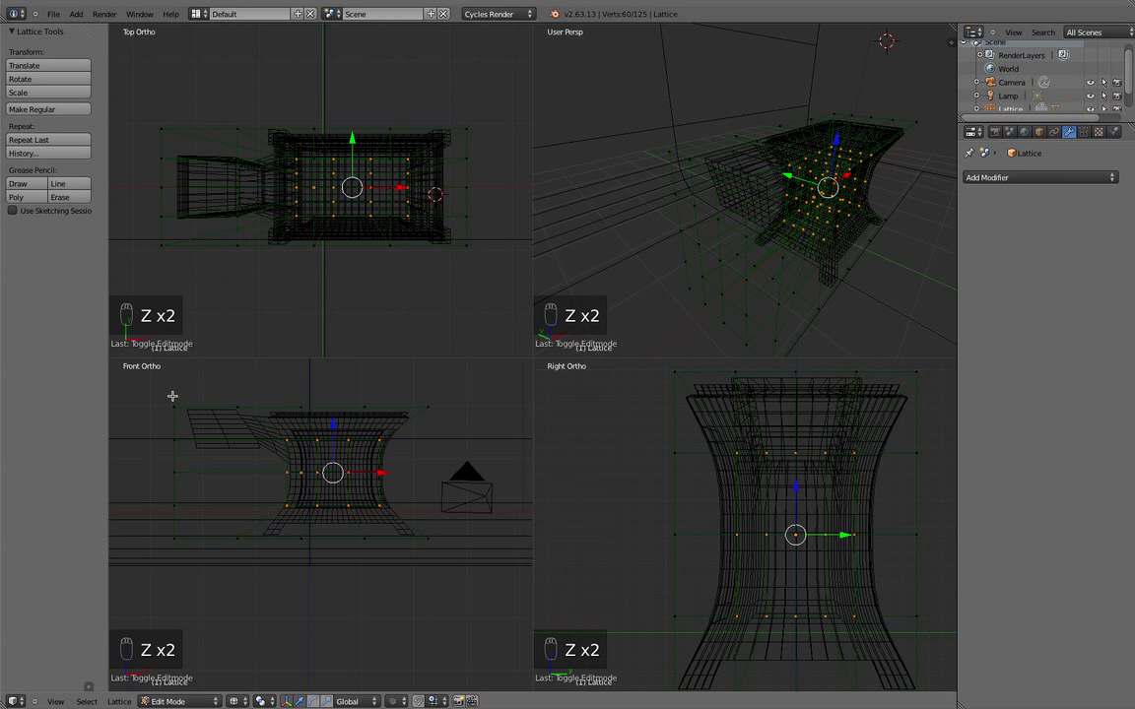
{"action": "key", "text": "a"}
{"action": "key", "text": "b"}
{"action": "left_click_drag", "start_coordinate": [154, 388], "coordinate": [202, 459]}
{"action": "key", "text": "g"}
{"action": "key", "text": "x"}
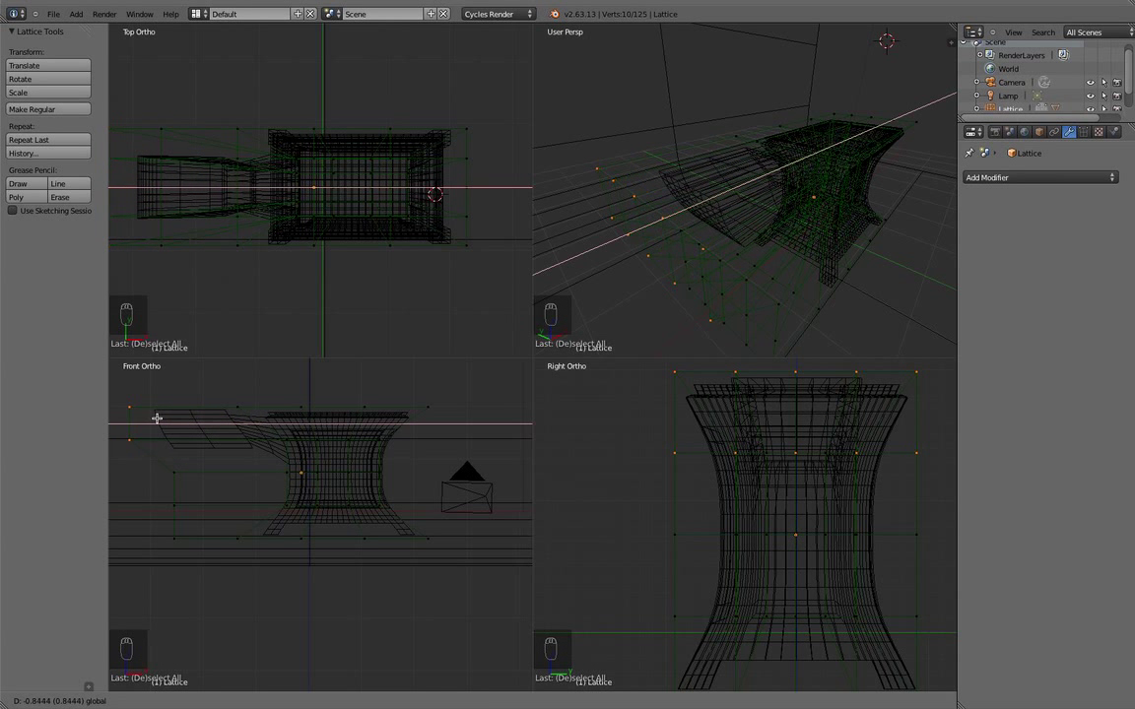
{"action": "left_click", "coordinate": [155, 418]}
Move all 25 lattice points at the horn end toward the body along X by about 1.34
{"action": "key", "text": "a"}
{"action": "scroll", "coordinate": [197, 443], "scroll_direction": "down", "scroll_amount": 2}
{"action": "key", "text": "b"}
{"action": "left_click_drag", "start_coordinate": [147, 423], "coordinate": [237, 560]}
{"action": "key", "text": "g"}
{"action": "key", "text": "x"}
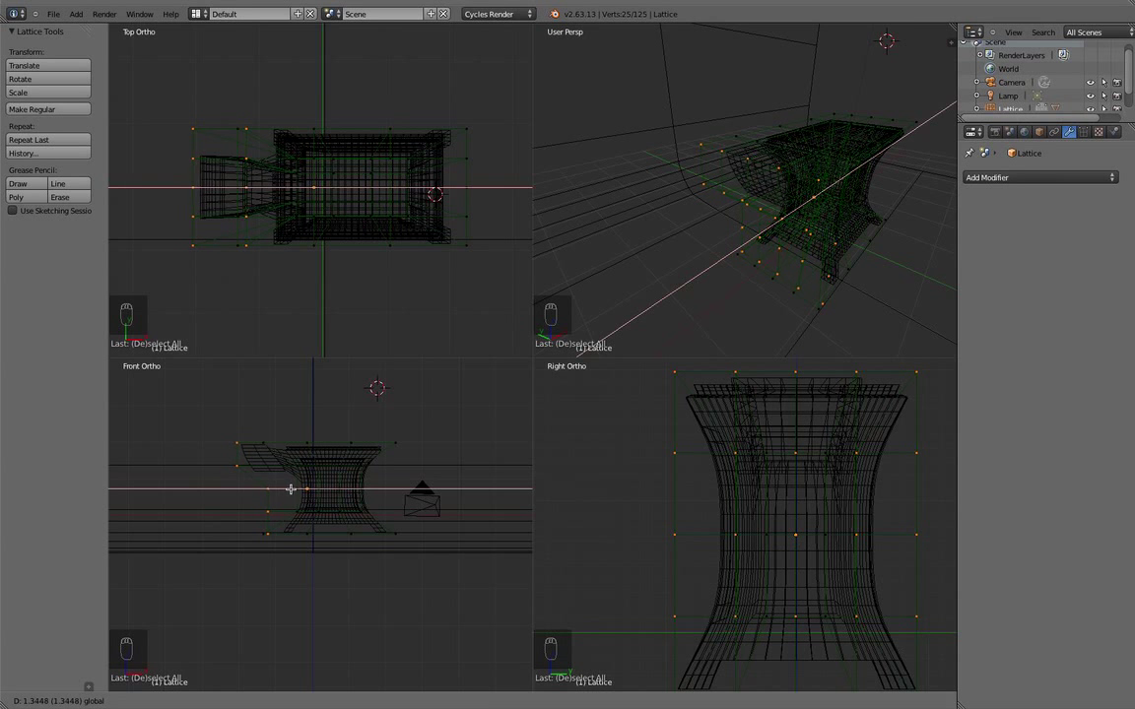
{"action": "left_click", "coordinate": [290, 488]}
In solid display, select the five middle-row lattice points at the horn end and raise them along Z
{"action": "key", "text": "z"}
{"action": "scroll", "coordinate": [701, 185], "scroll_direction": "up", "scroll_amount": 5}
{"action": "mouse_move", "coordinate": [712, 205]}
{"action": "middle_mouse_down"}
{"action": "mouse_move", "coordinate": [695, 167]}
{"action": "mouse_move", "coordinate": [698, 185]}
{"action": "middle_mouse_up"}
{"action": "scroll", "coordinate": [698, 188], "scroll_direction": "up", "scroll_amount": 3}
{"action": "key", "text": "a"}
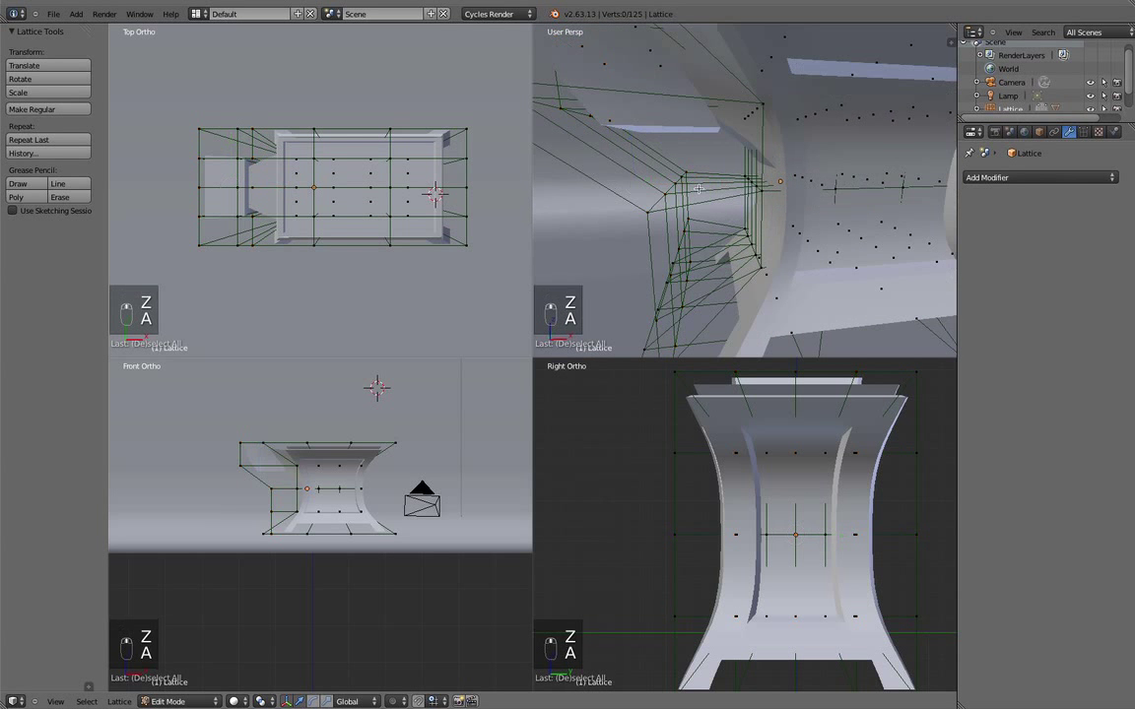
{"action": "right_click", "coordinate": [647, 209]}
{"action": "right_click", "coordinate": [672, 183], "text": "shift"}
{"action": "right_click", "coordinate": [683, 178], "text": "shift"}
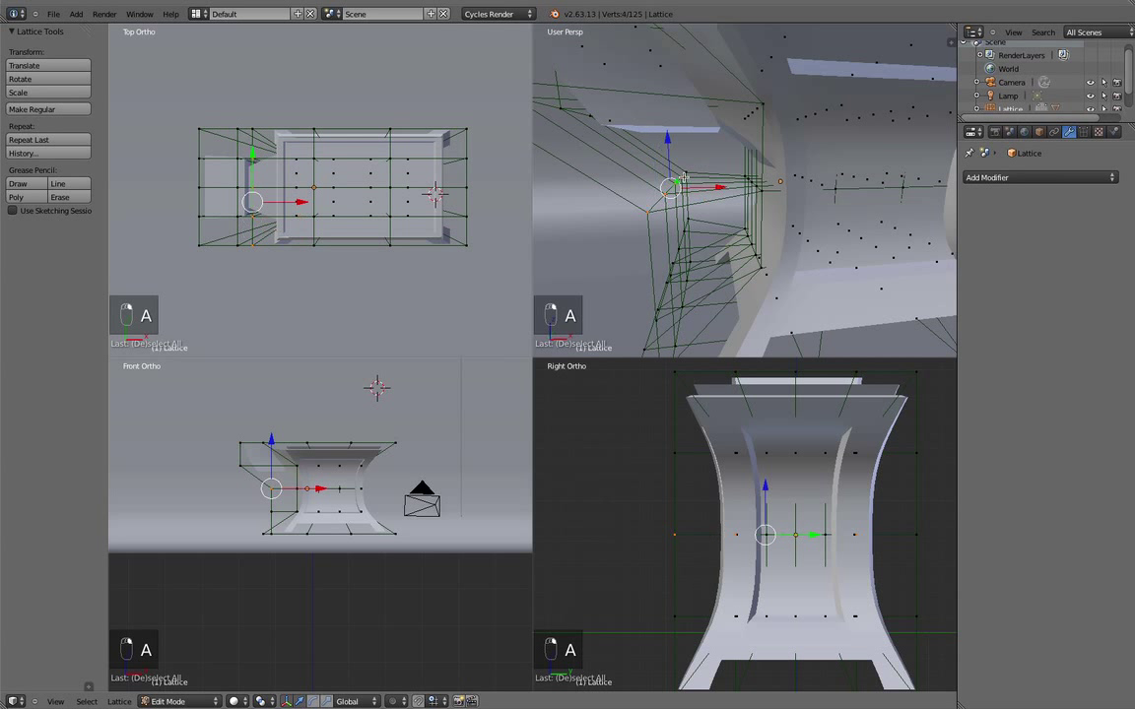
{"action": "right_click", "coordinate": [687, 171], "text": "shift"}
{"action": "mouse_move", "coordinate": [687, 173]}
{"action": "middle_mouse_down"}
{"action": "mouse_move", "coordinate": [657, 201]}
{"action": "mouse_move", "coordinate": [697, 177]}
{"action": "middle_mouse_up"}
{"action": "scroll", "coordinate": [666, 187], "scroll_direction": "down", "scroll_amount": 4}
{"action": "key", "text": "g"}
{"action": "key", "text": "z"}
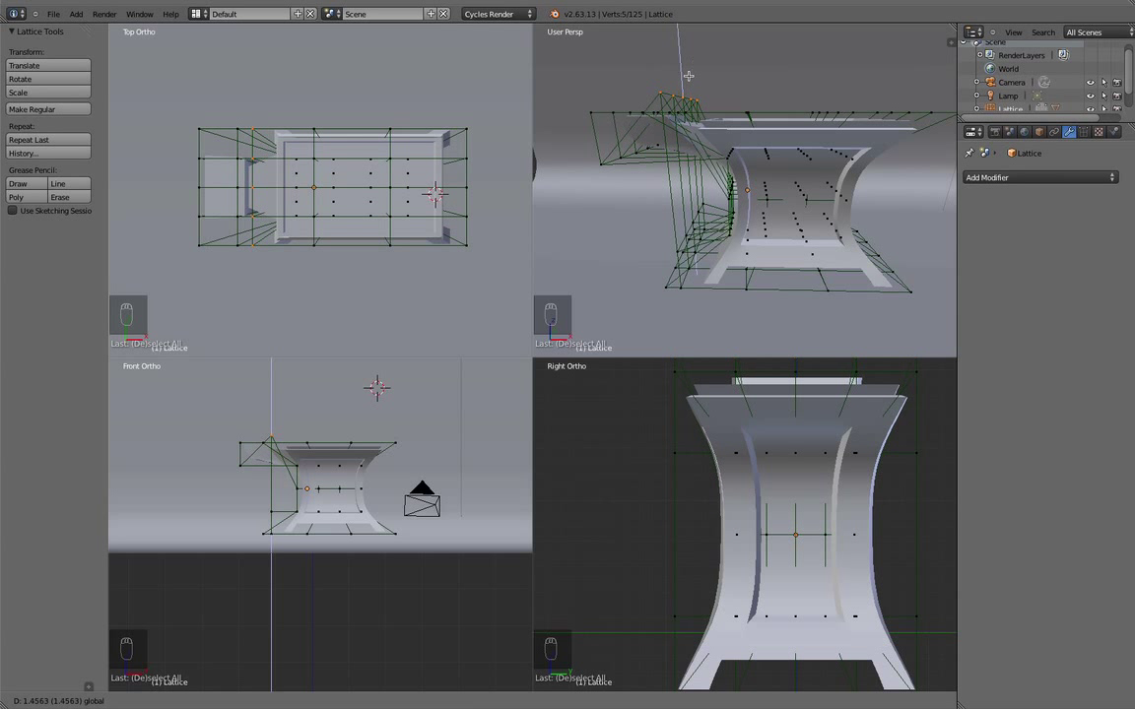
{"action": "left_click", "coordinate": [687, 90]}
Lower the selected middle-row lattice points at the horn end and leave lattice editing
{"action": "middle_click_drag", "start_coordinate": [688, 91], "coordinate": [719, 142]}
{"action": "scroll", "coordinate": [763, 56], "scroll_direction": "up", "scroll_amount": 5}
{"action": "scroll", "coordinate": [724, 137], "scroll_direction": "down", "scroll_amount": 4}
{"action": "left_click_drag", "start_coordinate": [717, 88], "coordinate": [711, 140]}
{"action": "left_click_drag", "start_coordinate": [687, 203], "coordinate": [685, 205]}
{"action": "middle_click_drag", "start_coordinate": [684, 205], "coordinate": [653, 183]}
{"action": "key", "text": "Tab"}
Select the anvil body and open its mesh for editing at the front foot on the +X side
{"action": "scroll", "coordinate": [641, 177], "scroll_direction": "up", "scroll_amount": 5}
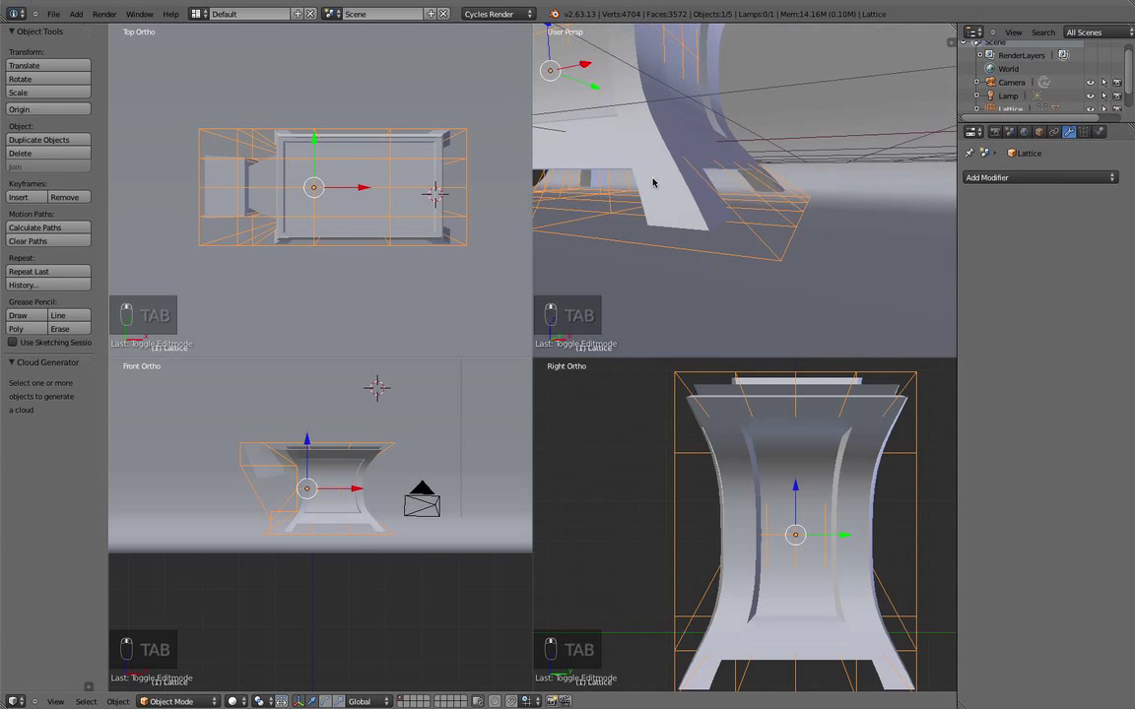
{"action": "key", "text": "Tab"}
{"action": "key", "text": "Tab"}
{"action": "right_click", "coordinate": [688, 205]}
{"action": "key", "text": "Tab"}
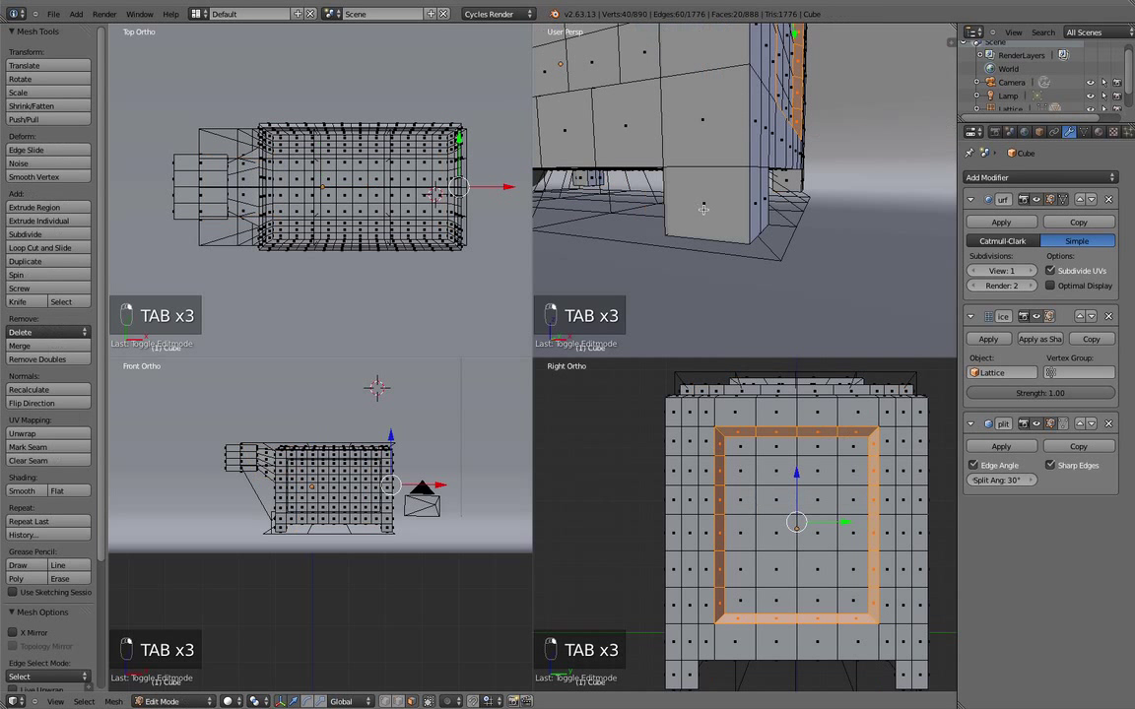
Try adding four horizontal loop cuts around the front foot on the +X side
{"action": "key", "text": "ctrl+r"}
{"action": "scroll", "coordinate": [754, 208], "scroll_direction": "up", "scroll_amount": 3}
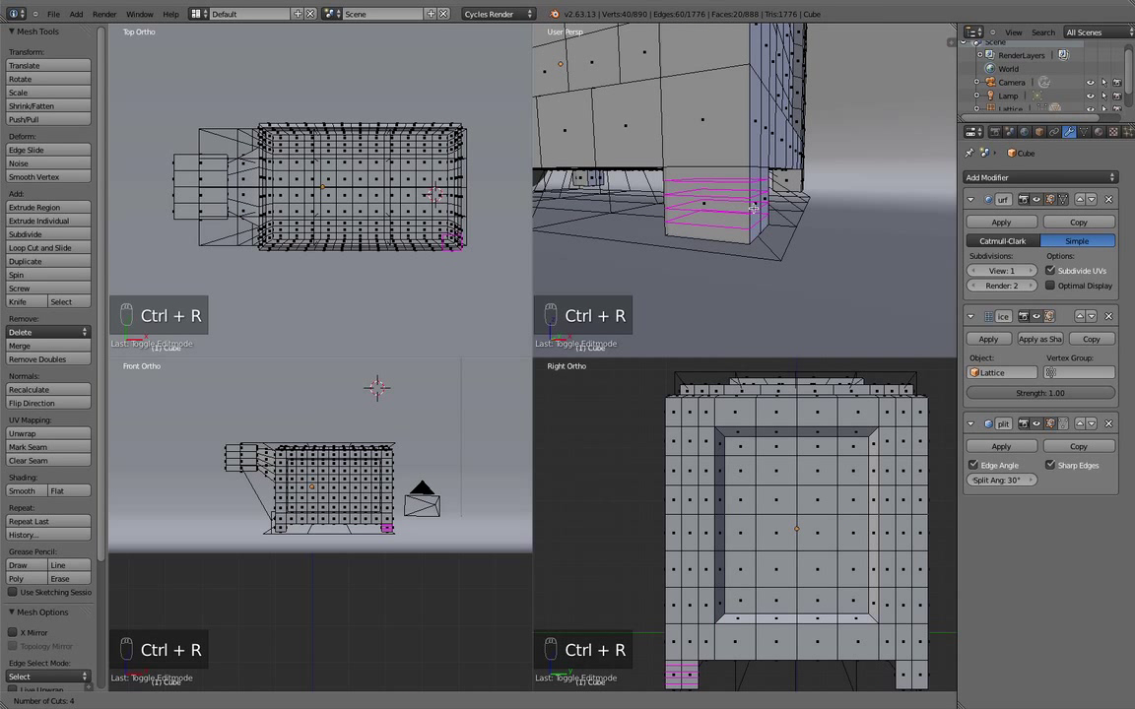
{"action": "left_click", "coordinate": [752, 208]}
{"action": "middle_click_drag", "start_coordinate": [671, 224], "coordinate": [707, 233]}
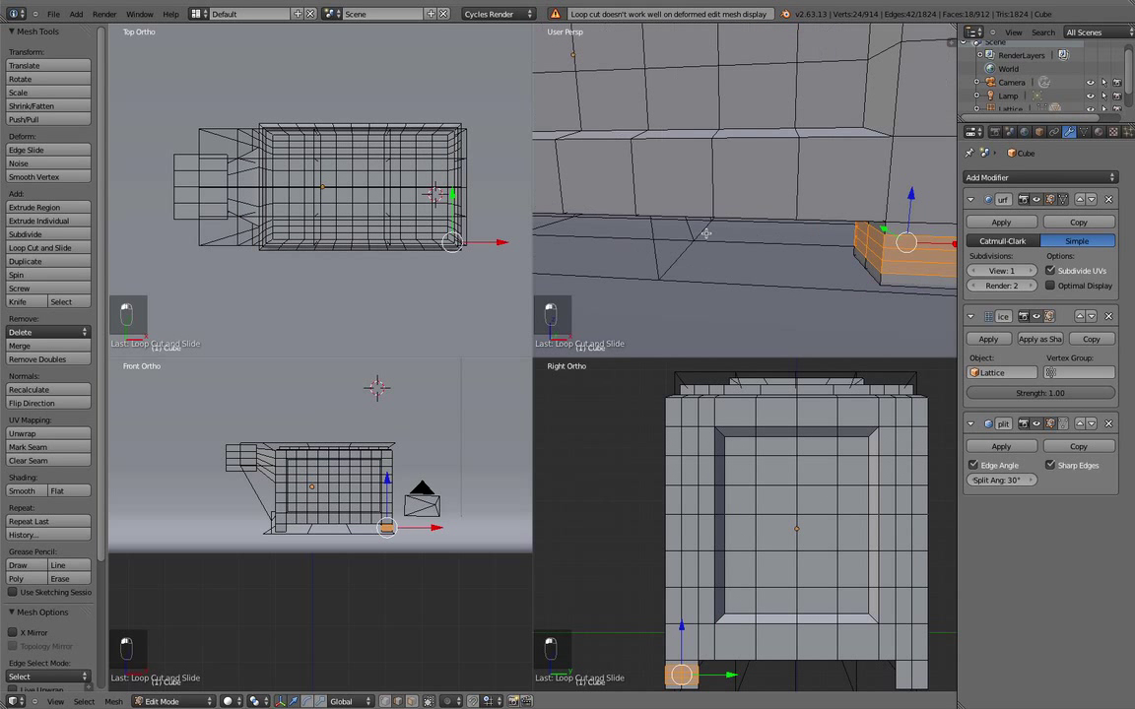
{"action": "scroll", "coordinate": [688, 231], "scroll_direction": "down", "scroll_amount": 3}
{"action": "scroll", "coordinate": [597, 214], "scroll_direction": "down", "scroll_amount": 4}
{"action": "scroll", "coordinate": [591, 214], "scroll_direction": "up", "scroll_amount": 2}
{"action": "middle_click_drag", "start_coordinate": [591, 212], "coordinate": [688, 241], "text": "shift"}
{"action": "scroll", "coordinate": [689, 266], "scroll_direction": "up", "scroll_amount": 5}
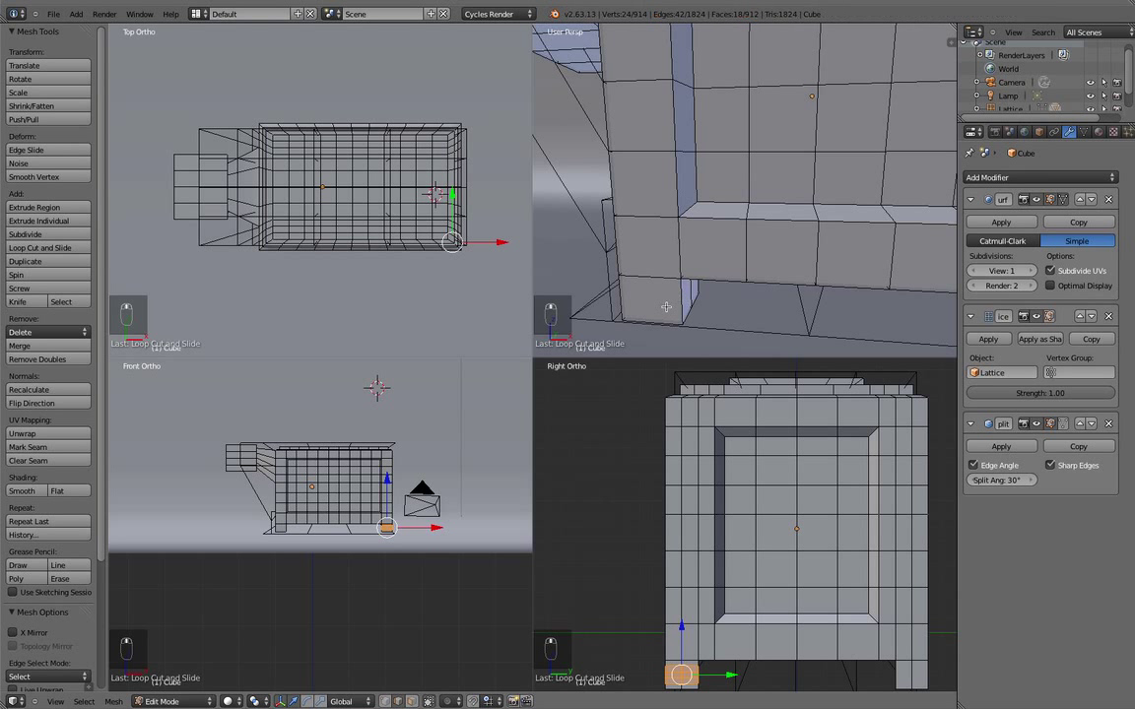
Try adding horizontal loop cuts around the front foot on the horn side and clear the selection
{"action": "key", "text": "ctrl+r"}
{"action": "left_click", "coordinate": [674, 302]}
{"action": "left_click", "coordinate": [673, 303]}
{"action": "key", "text": "a"}
{"action": "scroll", "coordinate": [704, 295], "scroll_direction": "down", "scroll_amount": 3}
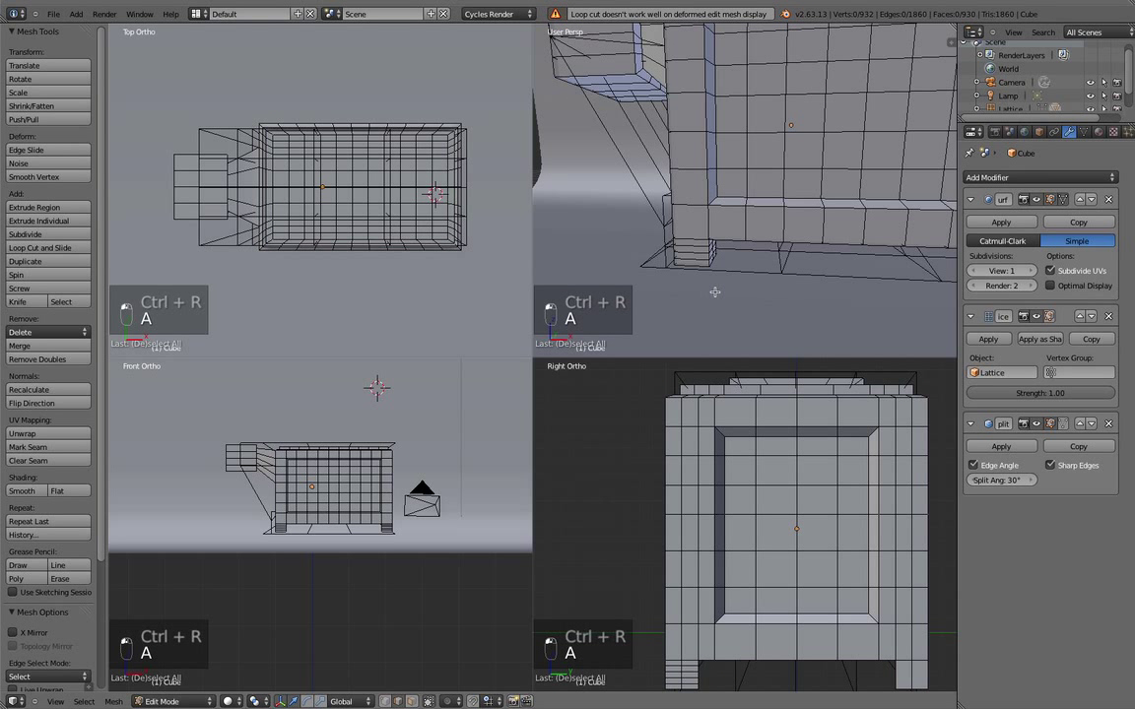
{"action": "middle_click_drag", "start_coordinate": [709, 287], "coordinate": [669, 280]}
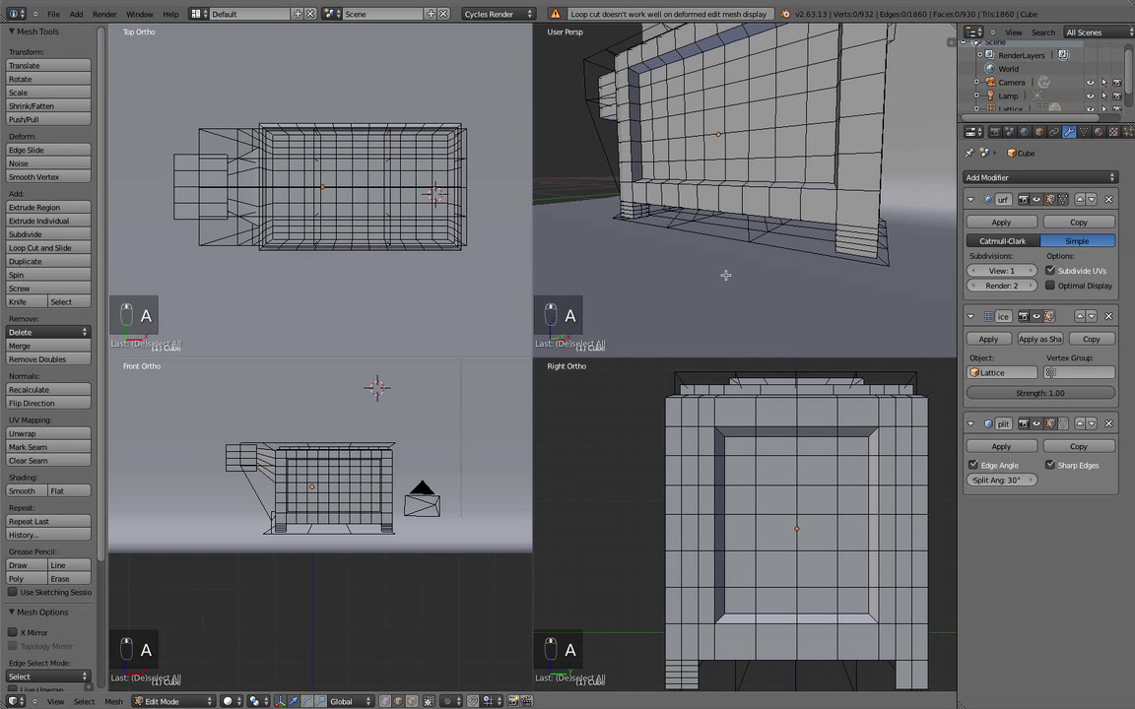
Undo the loop cuts on both front feet
{"action": "key", "text": "super+z"}
{"action": "key", "text": "super+z"}
{"action": "key", "text": "super+z"}
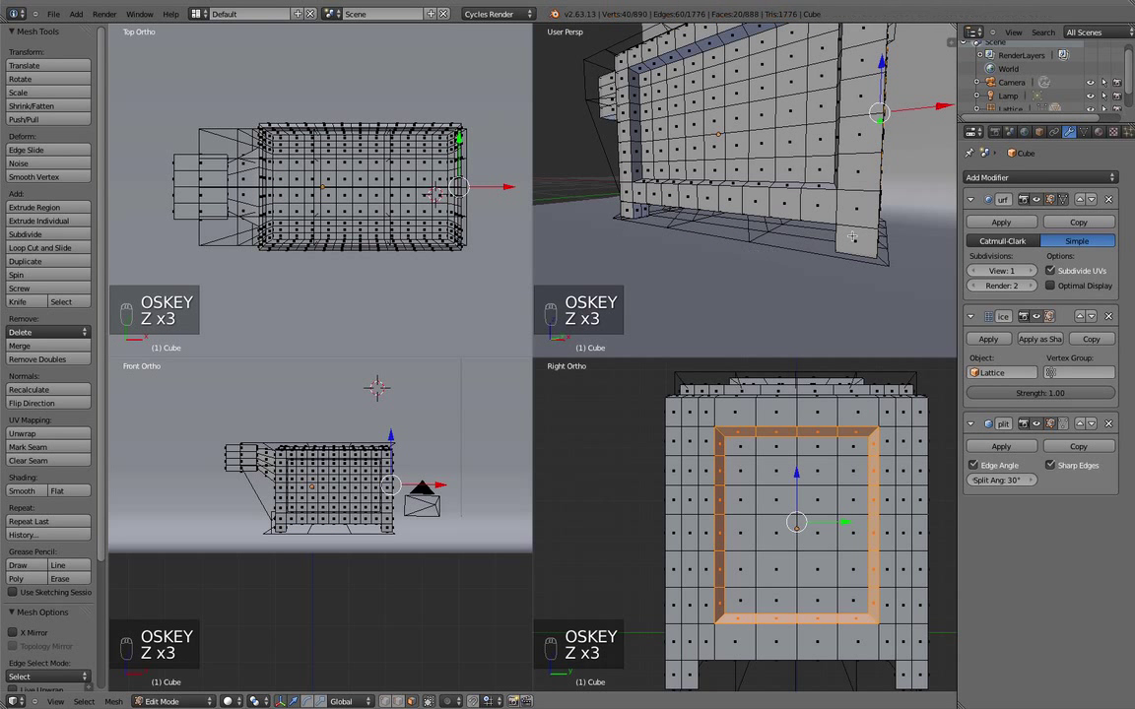
Add two horizontal loop cuts to each of the two front feet and clear the selection
{"action": "key", "text": "ctrl+r"}
{"action": "scroll", "coordinate": [872, 239], "scroll_direction": "up", "scroll_amount": 1}
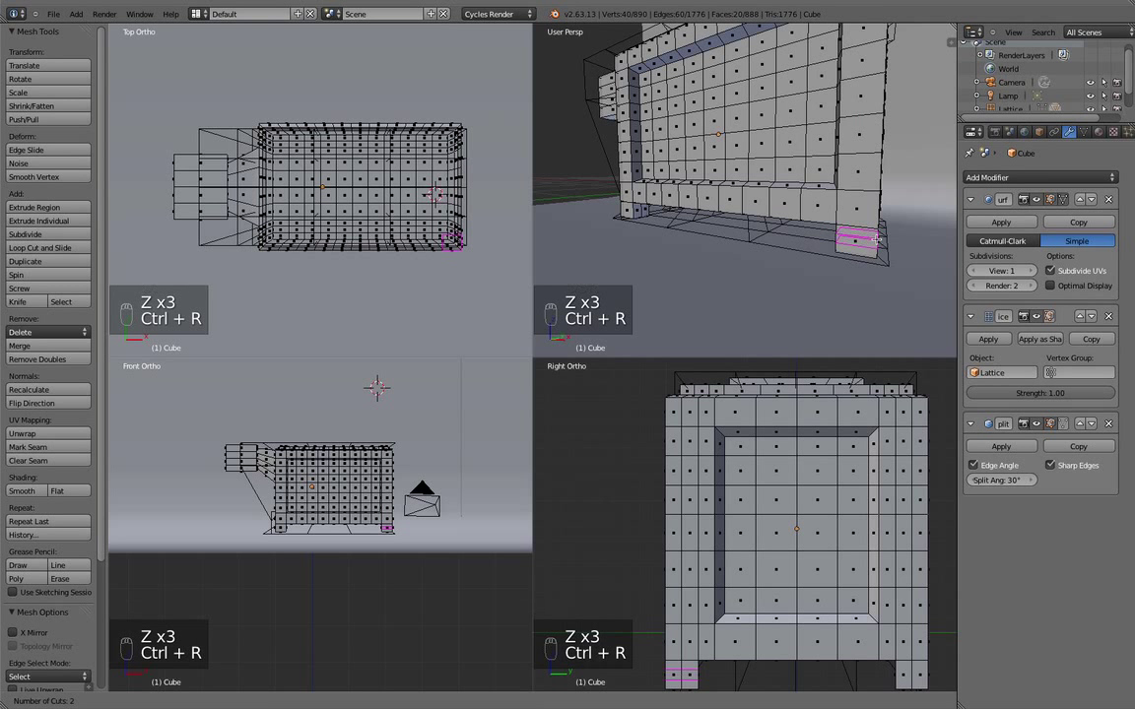
{"action": "left_click", "coordinate": [876, 240]}
{"action": "middle_click_drag", "start_coordinate": [669, 252], "coordinate": [719, 252]}
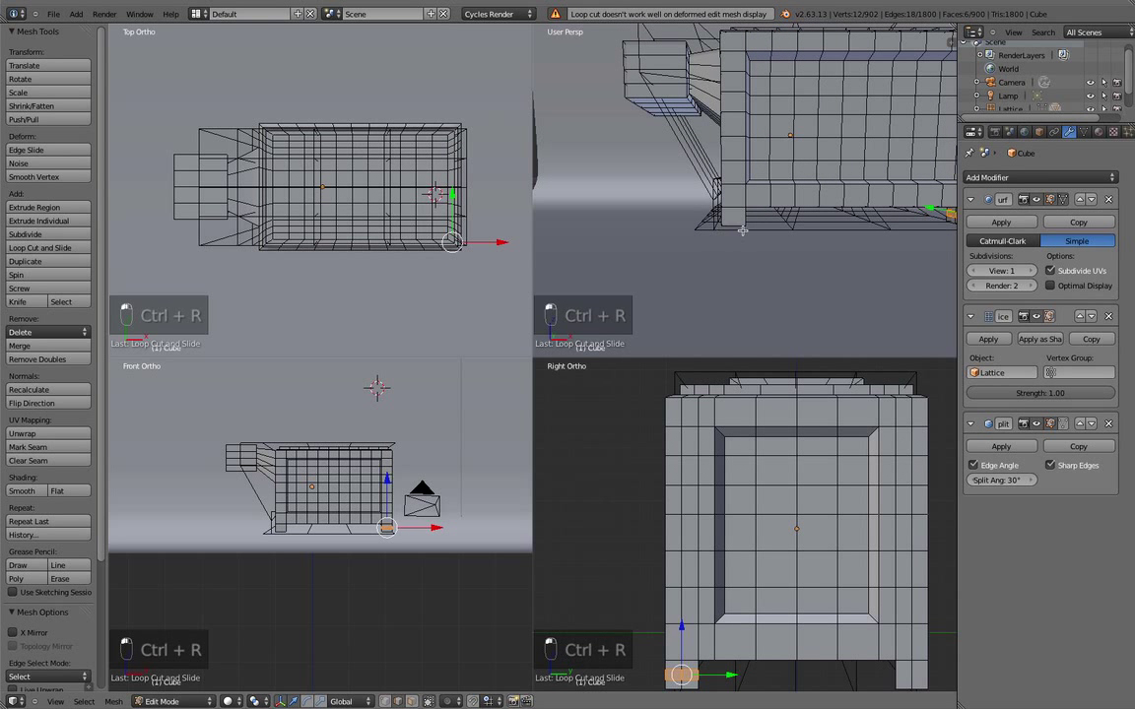
{"action": "scroll", "coordinate": [741, 233], "scroll_direction": "up", "scroll_amount": 2}
{"action": "key", "text": "ctrl+r"}
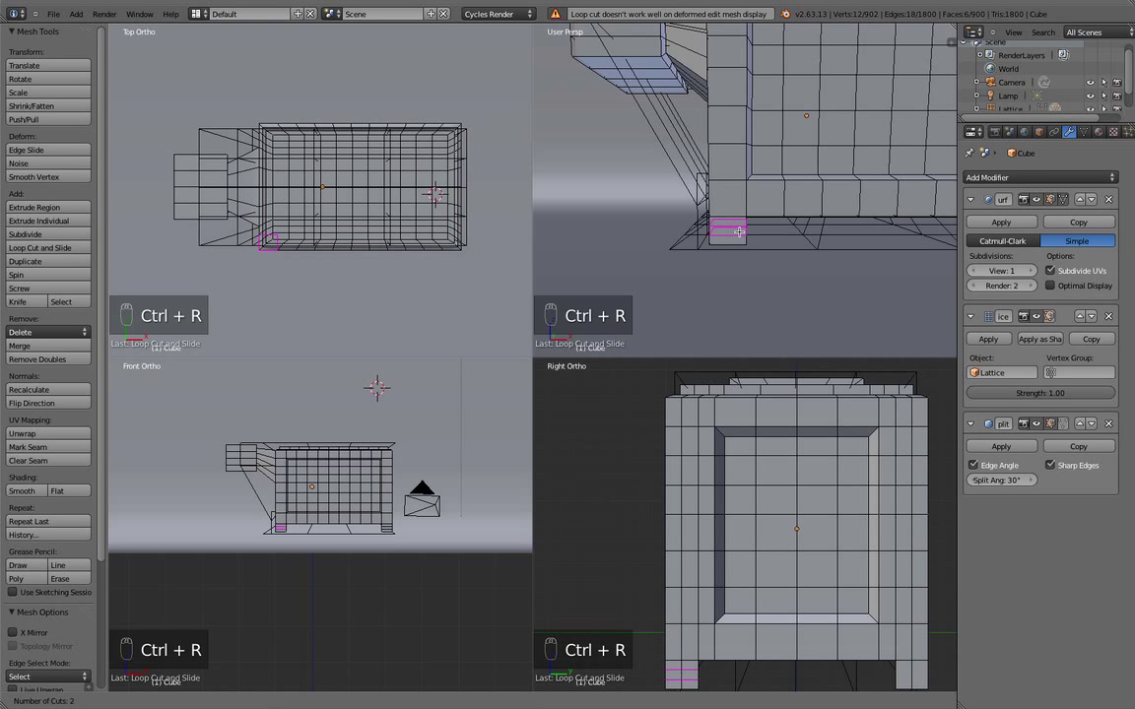
{"action": "left_click", "coordinate": [738, 231]}
{"action": "key", "text": "a"}
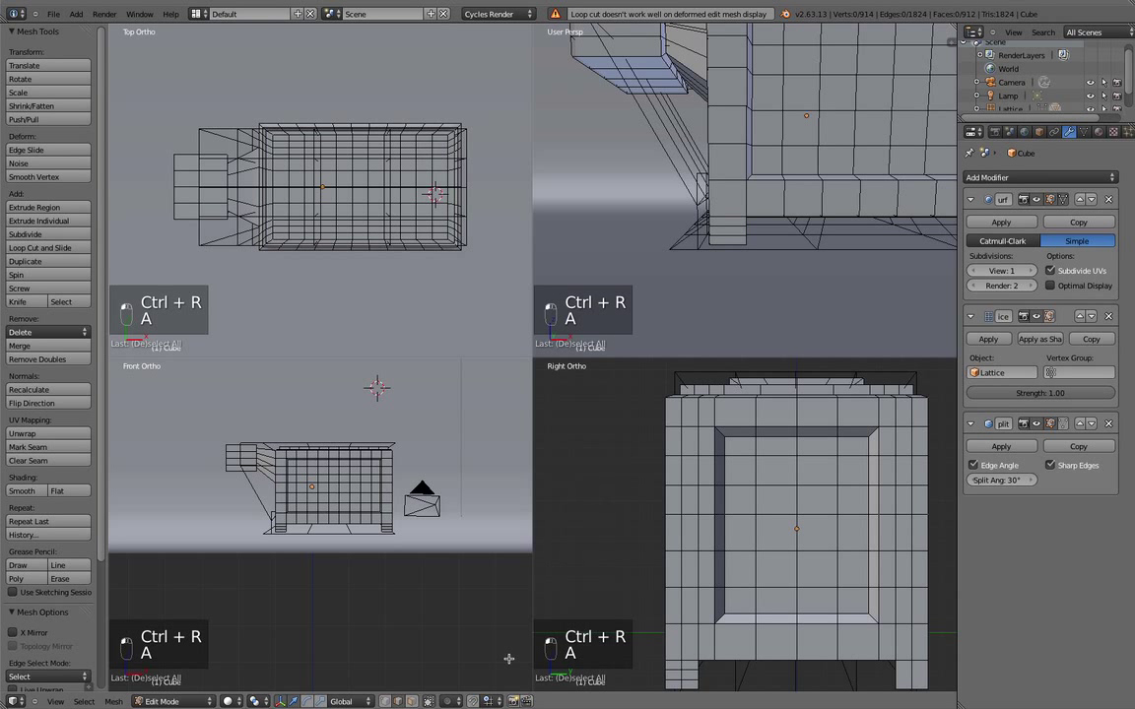
Switch to face selection and select the middle ring of faces around the front foot on the horn side
{"action": "left_click", "coordinate": [412, 701]}
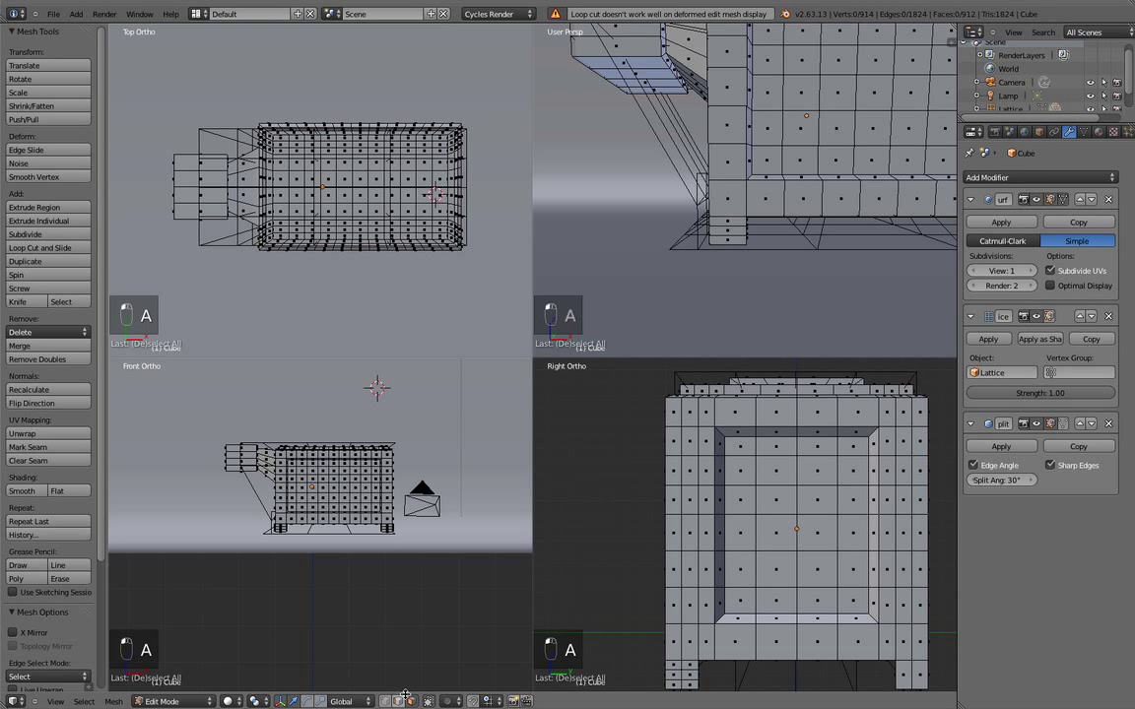
{"action": "right_click", "coordinate": [728, 230], "text": "alt"}
{"action": "middle_click_drag", "start_coordinate": [742, 236], "coordinate": [630, 193]}
{"action": "right_click", "coordinate": [691, 215], "text": "alt"}
{"action": "middle_click_drag", "start_coordinate": [755, 228], "coordinate": [790, 233]}
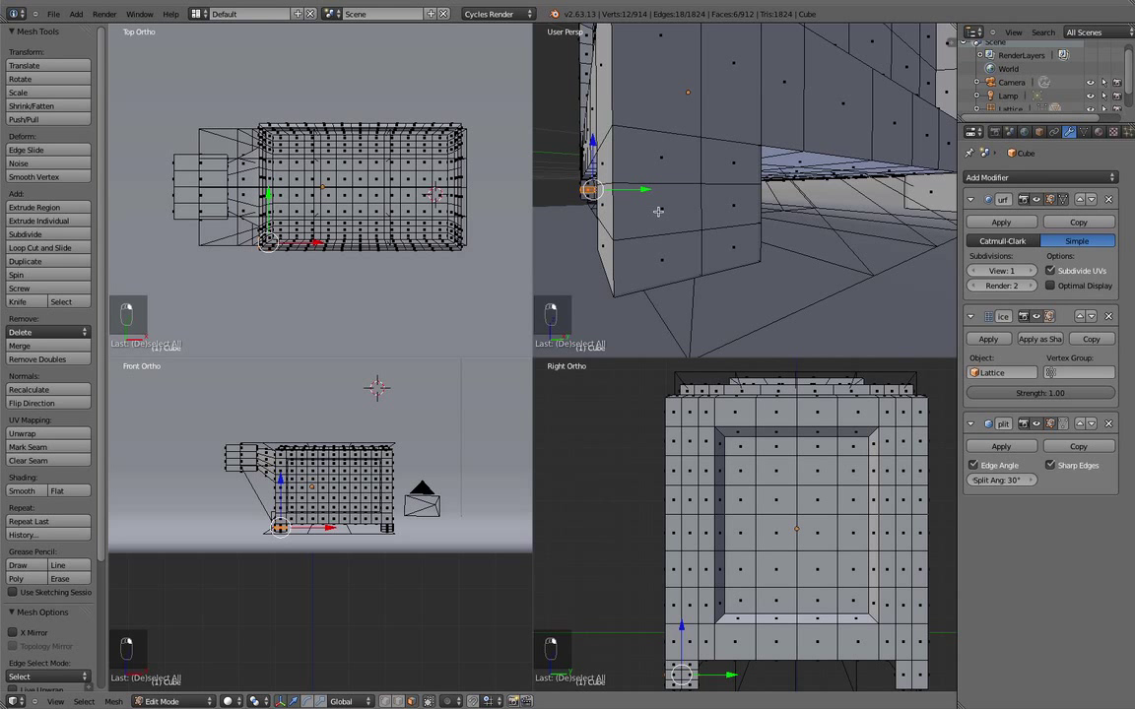
Try to extend the selection with the middle face ring of the other front foot, undoing each wrong loop
{"action": "scroll", "coordinate": [646, 212], "scroll_direction": "down", "scroll_amount": 4}
{"action": "mouse_move", "coordinate": [661, 216]}
{"action": "middle_mouse_down"}
{"action": "mouse_move", "coordinate": [632, 234]}
{"action": "mouse_move", "coordinate": [646, 210]}
{"action": "middle_mouse_up"}
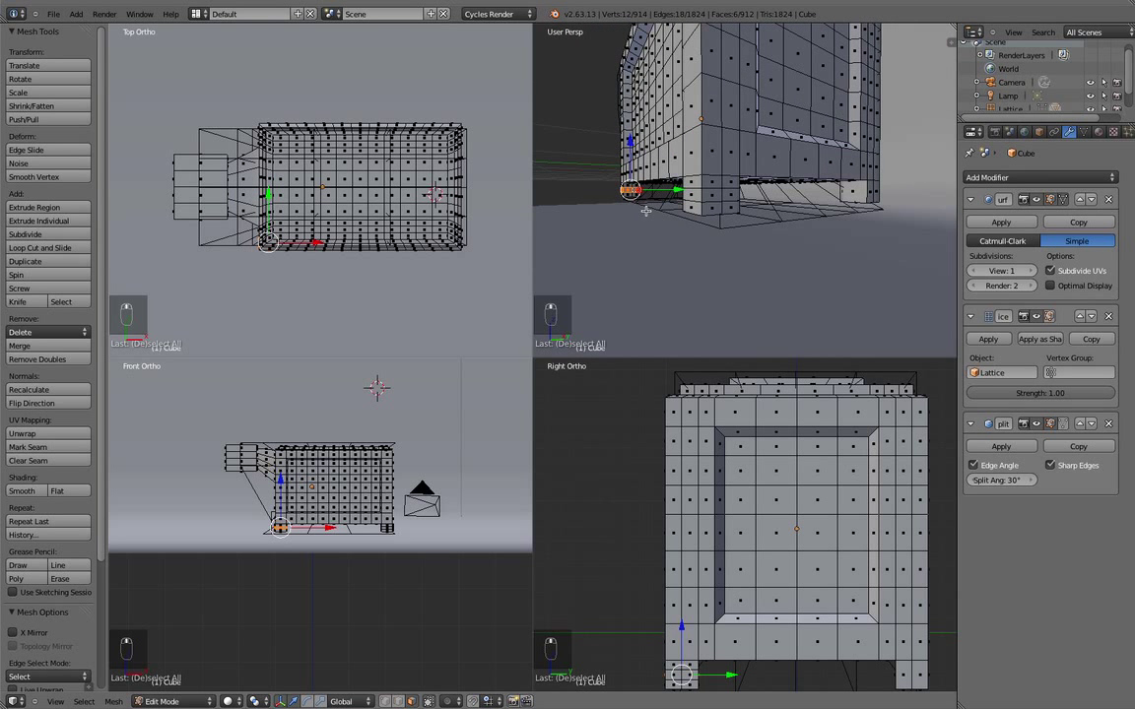
{"action": "right_click", "coordinate": [711, 195], "text": "alt+shift"}
{"action": "key", "text": "super+z"}
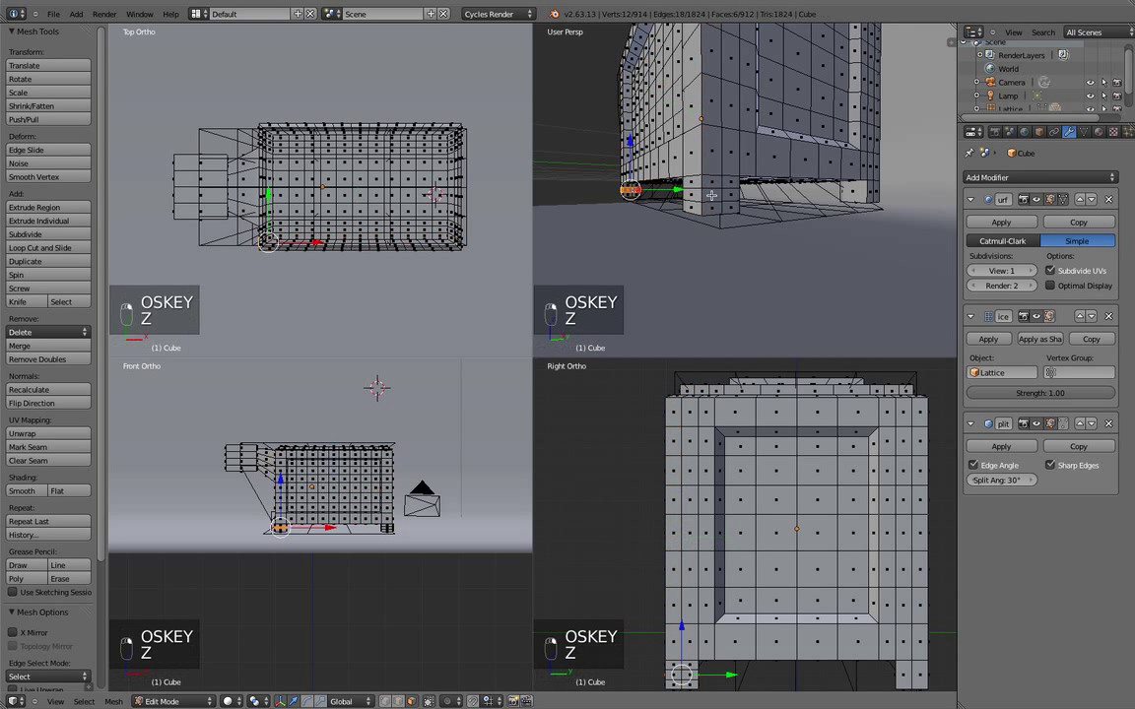
{"action": "right_click", "coordinate": [730, 196], "text": "alt+shift"}
{"action": "key", "text": "super+z"}
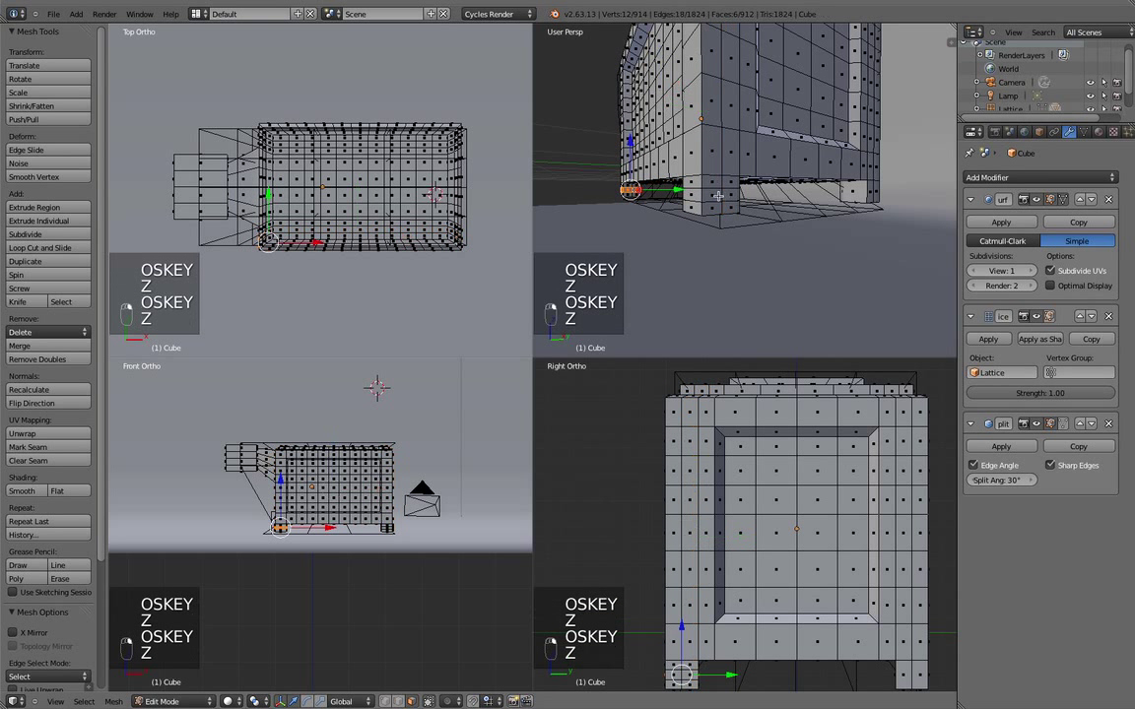
{"action": "right_click", "coordinate": [692, 198], "text": "alt+shift"}
{"action": "key", "text": "super+z"}
Add the middle ring of faces around the +X front foot to the selection
{"action": "middle_click_drag", "start_coordinate": [630, 198], "coordinate": [789, 211]}
{"action": "scroll", "coordinate": [645, 210], "scroll_direction": "up", "scroll_amount": 4}
{"action": "middle_click_drag", "start_coordinate": [638, 211], "coordinate": [677, 193]}
{"action": "right_click", "coordinate": [638, 209], "text": "alt+shift"}
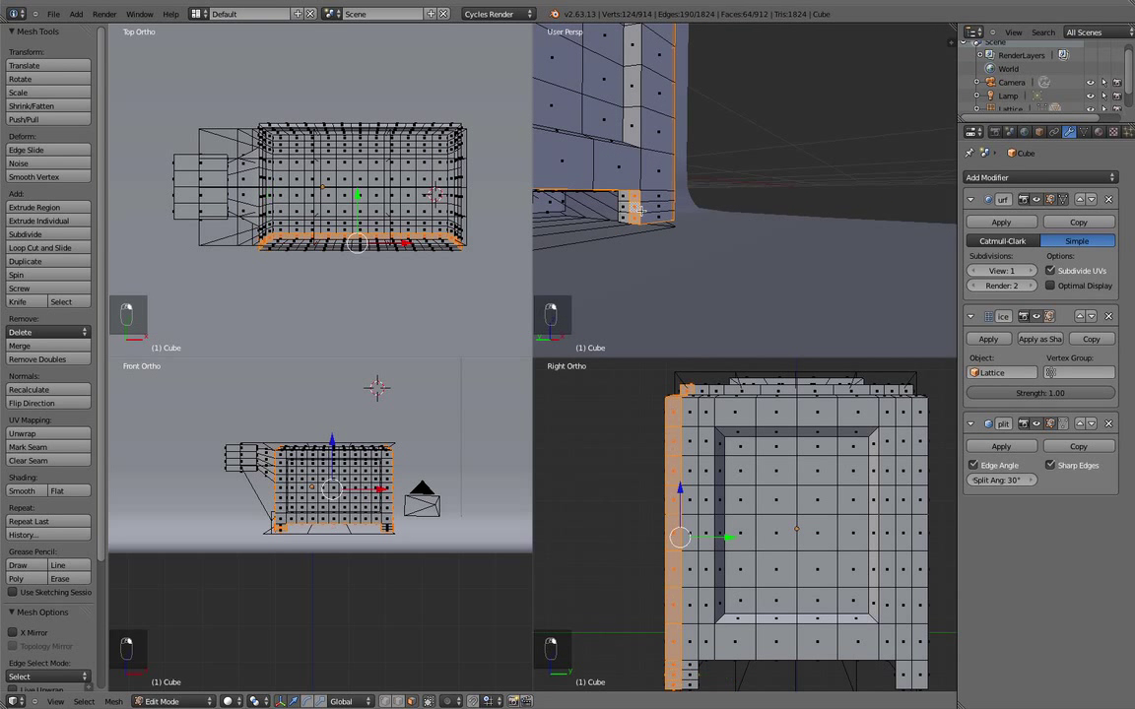
{"action": "key", "text": "super+z"}
{"action": "right_click", "coordinate": [621, 207], "text": "alt+shift"}
{"action": "scroll", "coordinate": [680, 211], "scroll_direction": "down", "scroll_amount": 2}
{"action": "middle_click_drag", "start_coordinate": [803, 203], "coordinate": [698, 199]}
{"action": "key", "text": "KP_2"}
{"action": "key", "text": "KP_1"}
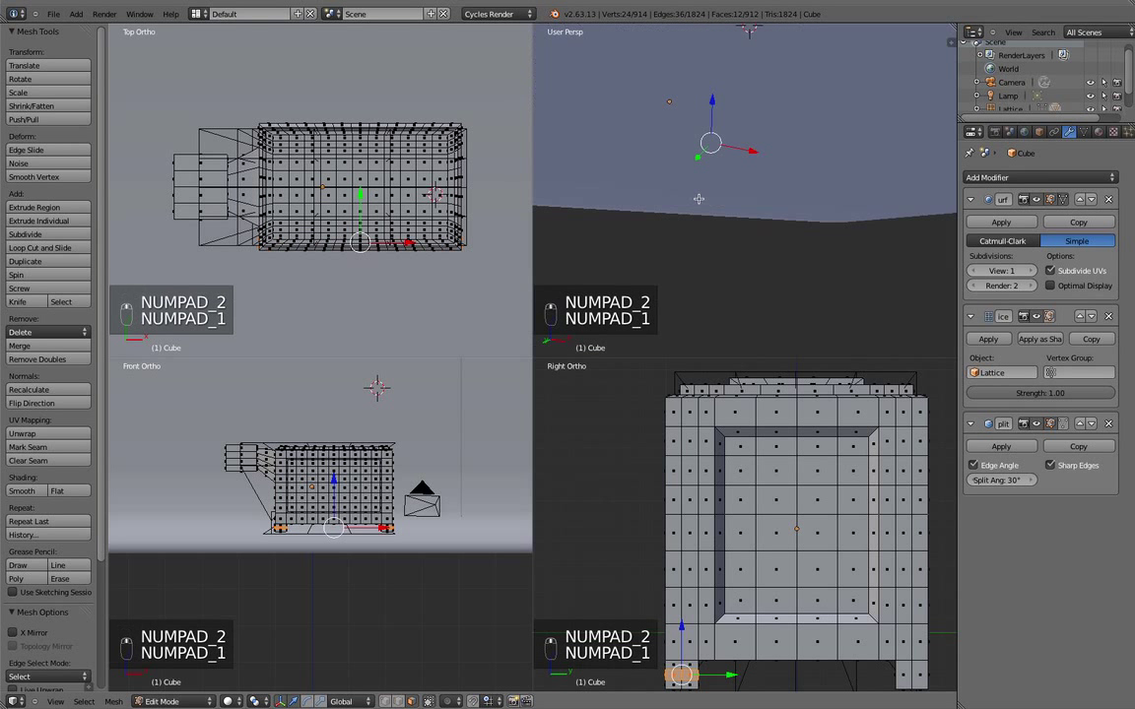
Set the pivot point to Individual Origins for scaling the selected foot face rings
{"action": "key", "text": "KP_5"}
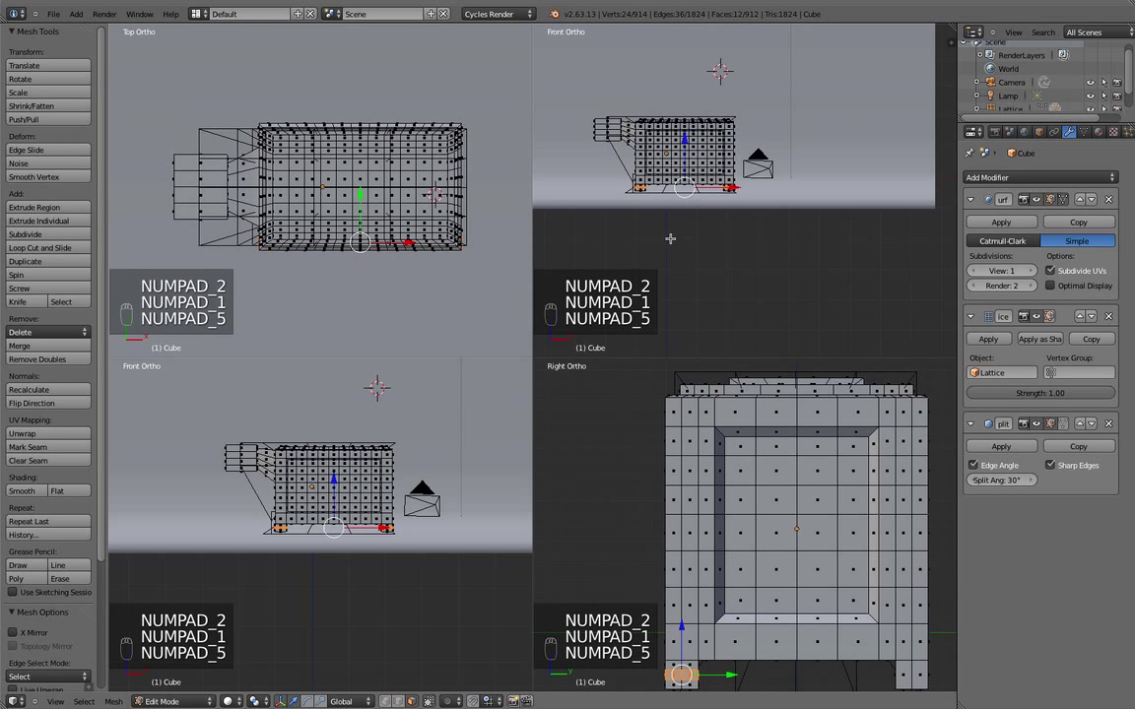
{"action": "scroll", "coordinate": [641, 234], "scroll_direction": "up", "scroll_amount": 6}
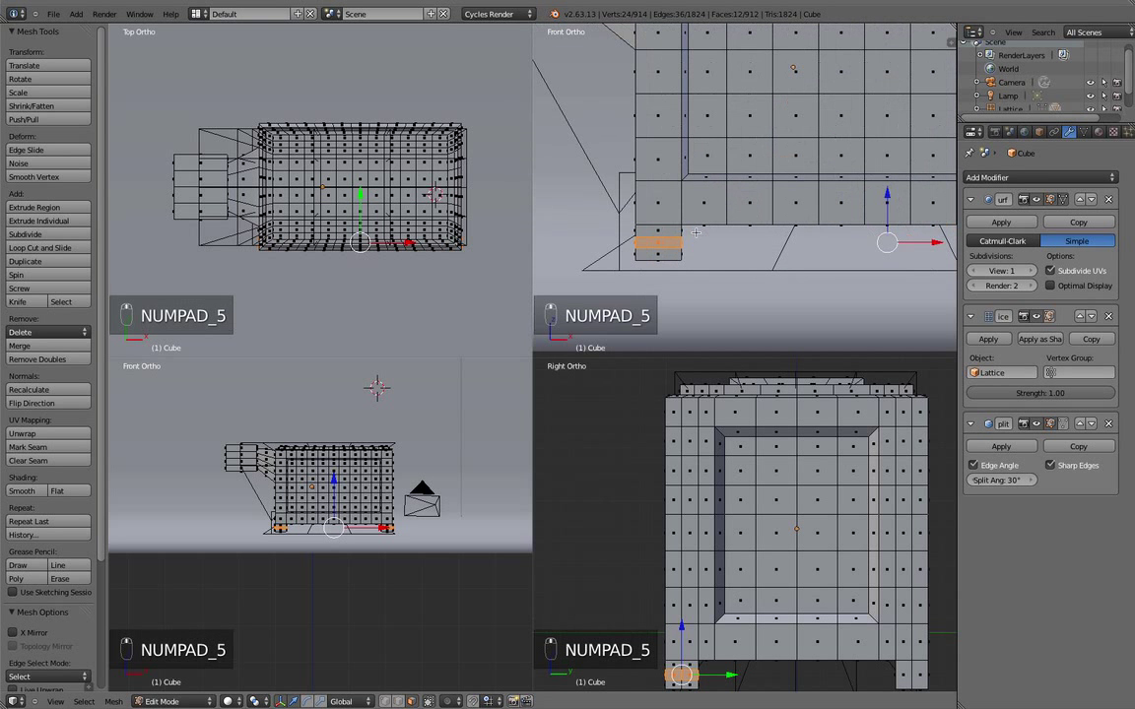
{"action": "middle_click_drag", "start_coordinate": [678, 240], "coordinate": [737, 246], "text": "shift"}
{"action": "scroll", "coordinate": [694, 225], "scroll_direction": "up", "scroll_amount": 3}
{"action": "scroll", "coordinate": [713, 224], "scroll_direction": "up", "scroll_amount": 2}
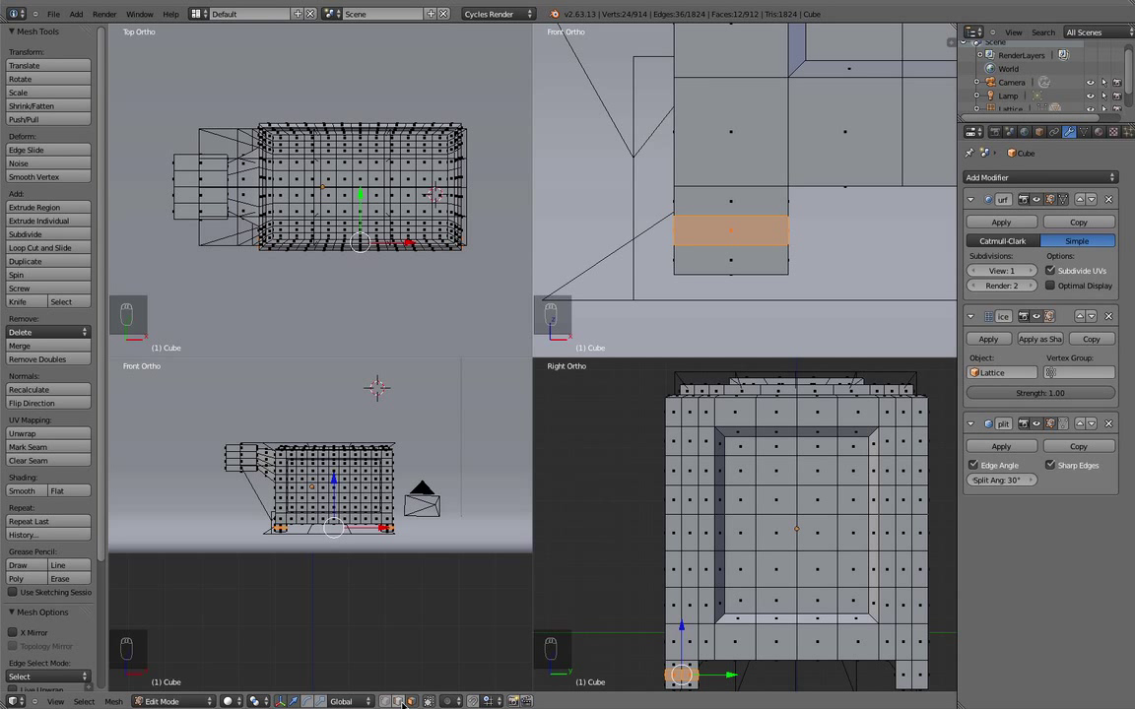
{"action": "left_click", "coordinate": [228, 701]}
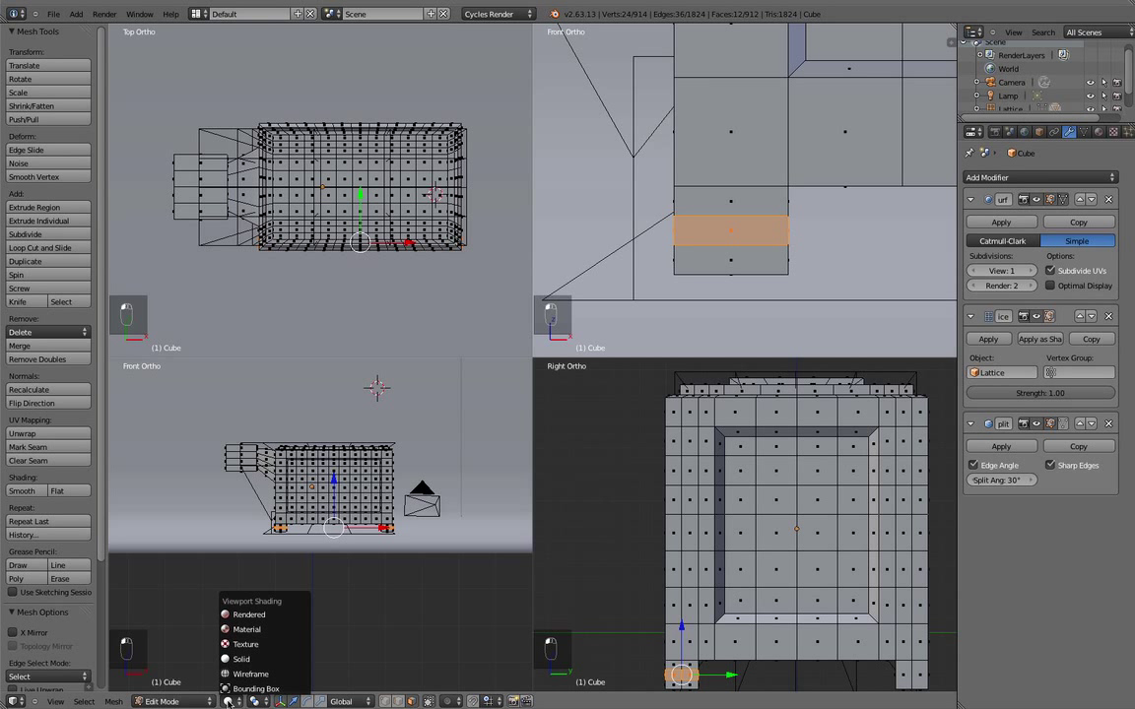
{"action": "mouse_move", "coordinate": [252, 701]}
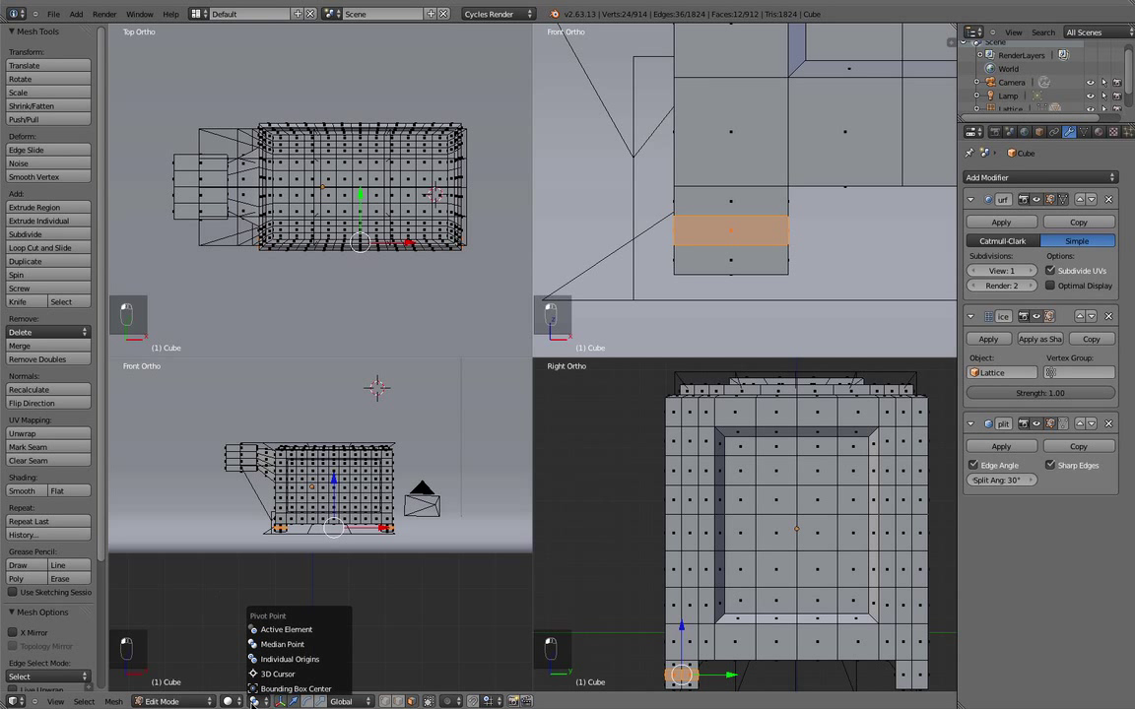
{"action": "left_click", "coordinate": [304, 659]}
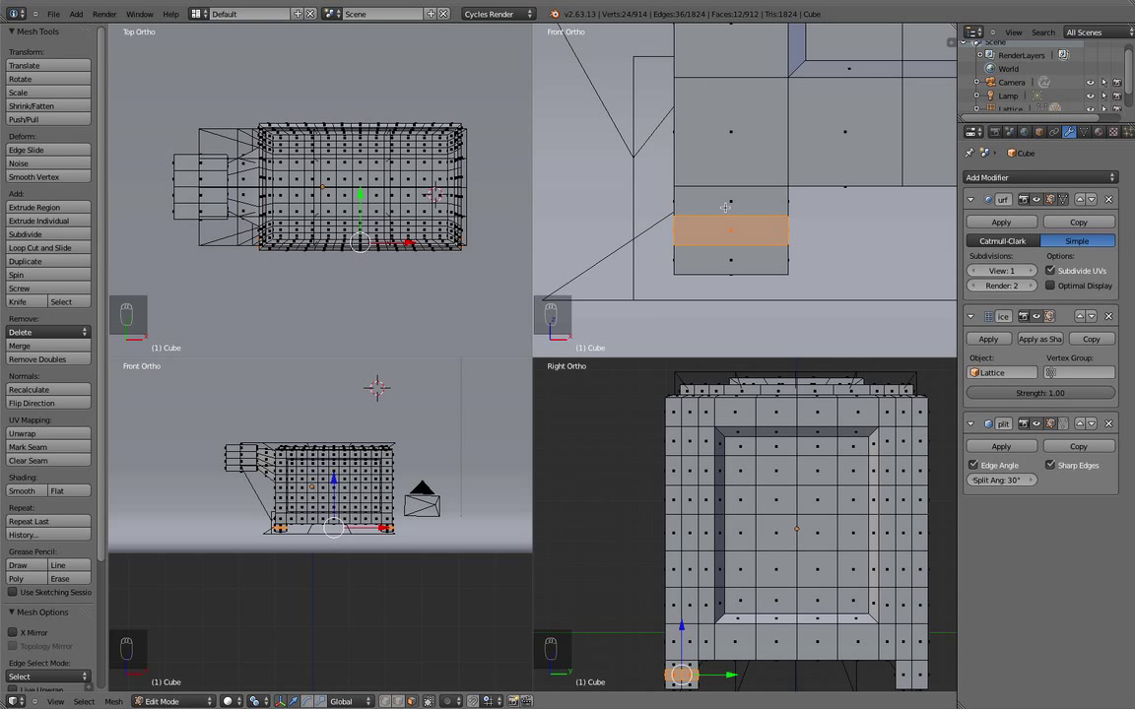
Extrude the selected foot face rings in place and try scaling them with the Z axis locked
{"action": "scroll", "coordinate": [735, 200], "scroll_direction": "down", "scroll_amount": 2}
{"action": "key", "text": "e"}
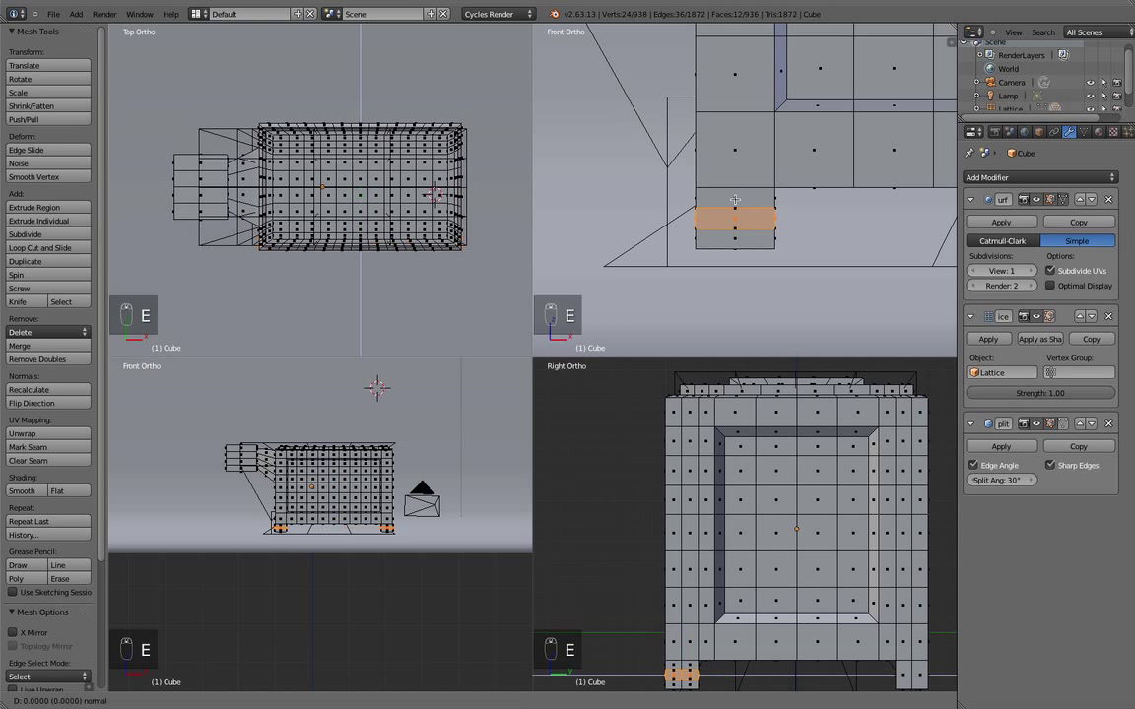
{"action": "key", "text": "s"}
{"action": "key", "text": "shift+z"}
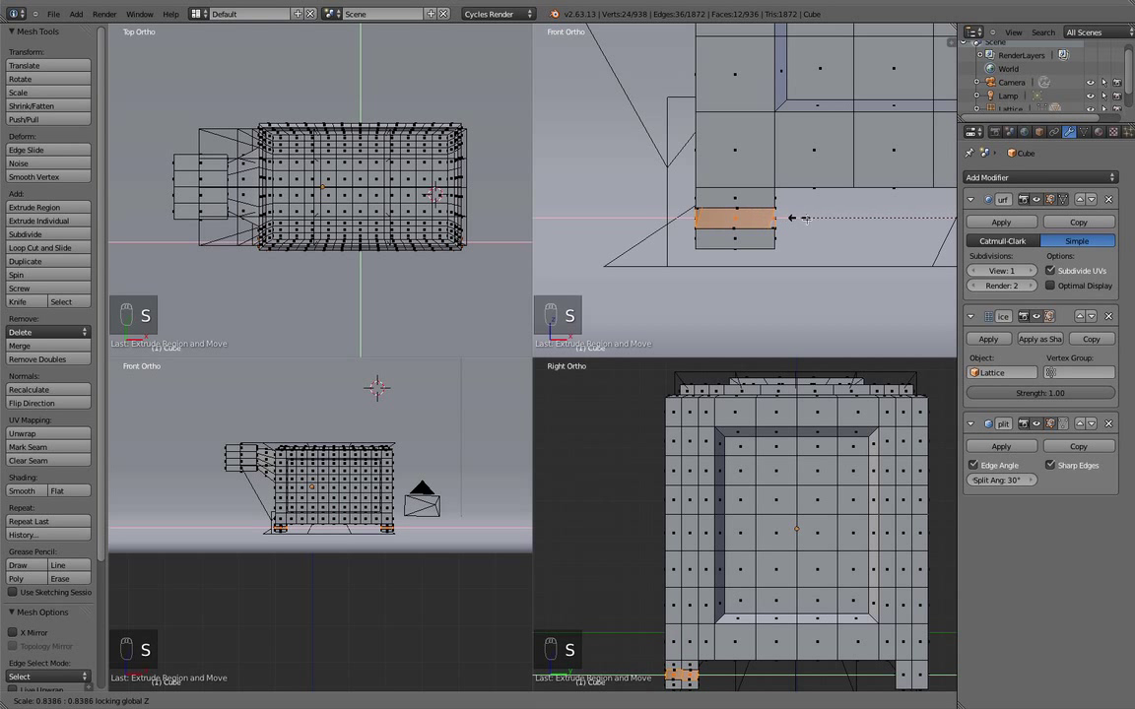
{"action": "left_click", "coordinate": [681, 308]}
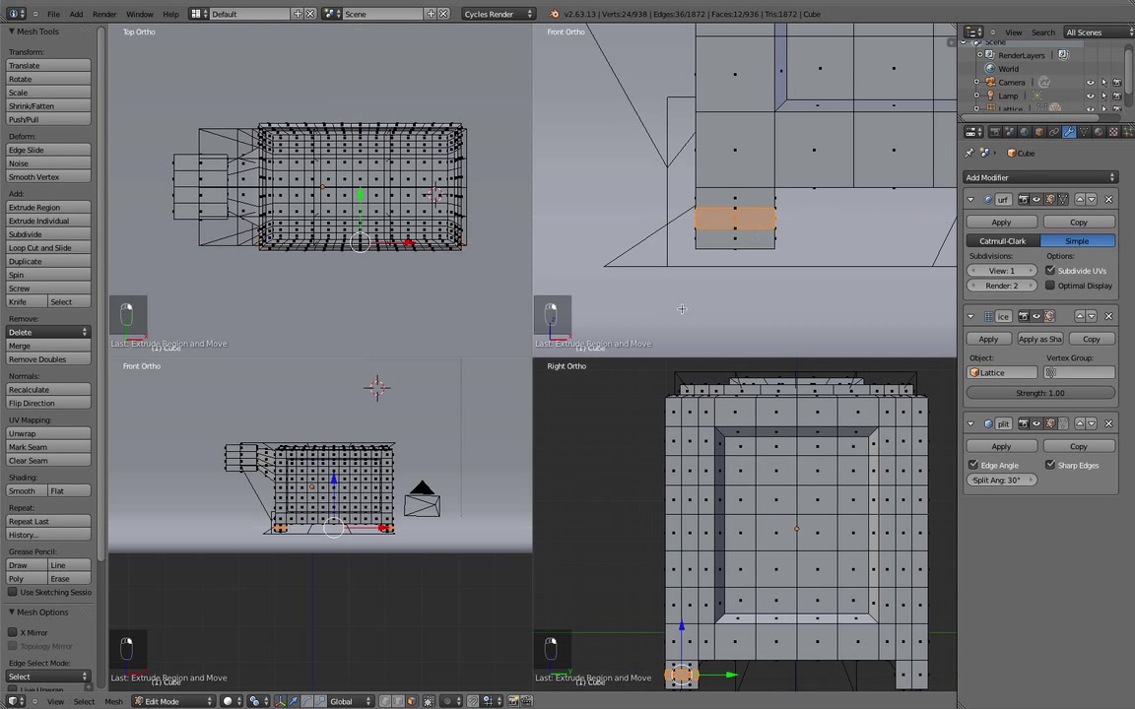
Try to scale the extruded foot rings inward on all axes
{"action": "scroll", "coordinate": [726, 246], "scroll_direction": "down", "scroll_amount": 3}
{"action": "scroll", "coordinate": [584, 265], "scroll_direction": "up", "scroll_amount": 2}
{"action": "middle_click_drag", "start_coordinate": [785, 253], "coordinate": [448, 279], "text": "shift"}
{"action": "middle_click_drag", "start_coordinate": [727, 242], "coordinate": [714, 204]}
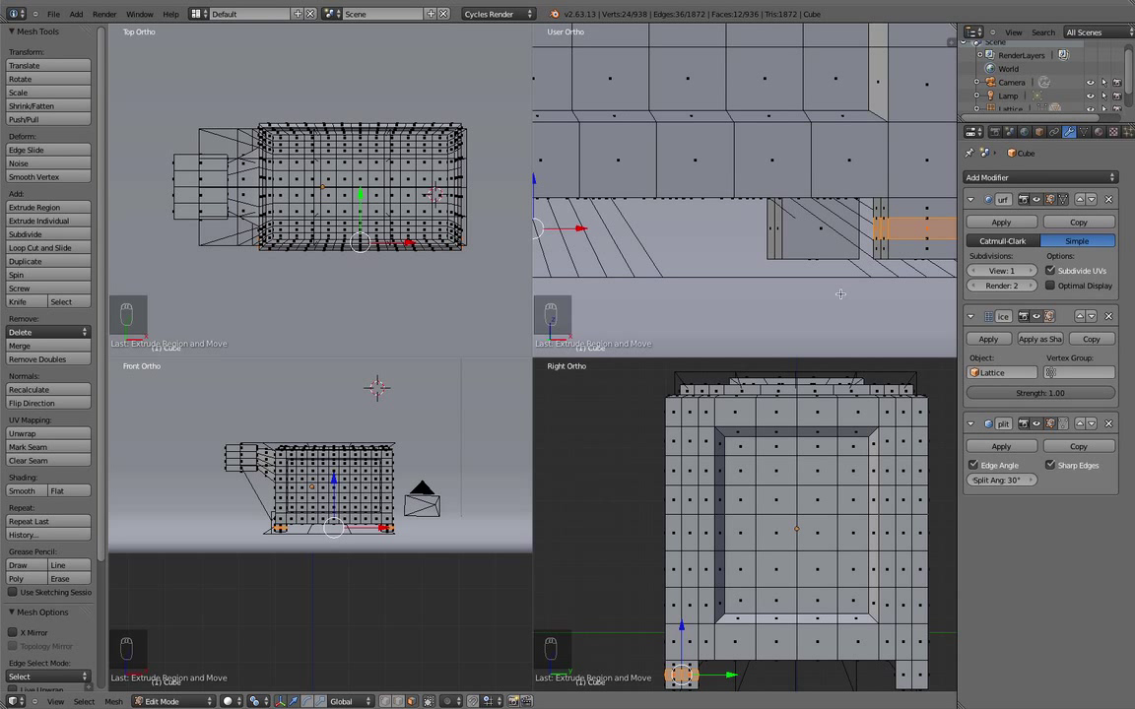
{"action": "key", "text": "s"}
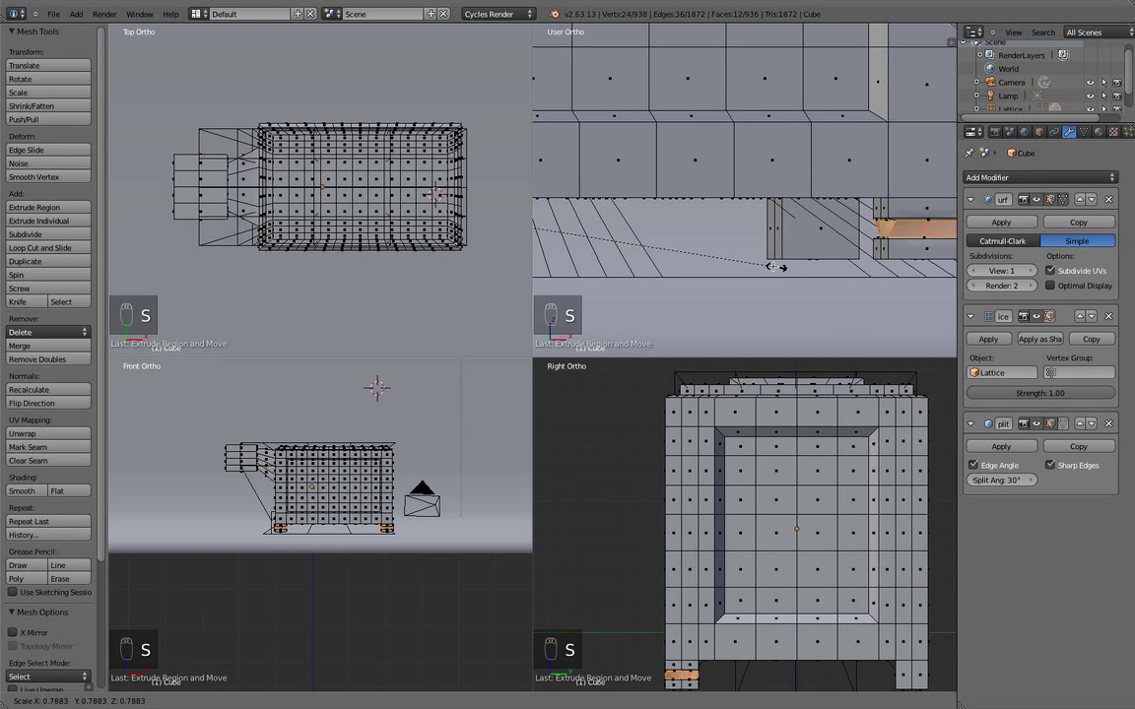
{"action": "right_click", "coordinate": [756, 262]}
Inspect the extruded foot ring up close, clear the face selection and return to object mode
{"action": "scroll", "coordinate": [708, 311], "scroll_direction": "down", "scroll_amount": 3}
{"action": "middle_click_drag", "start_coordinate": [764, 265], "coordinate": [901, 248], "text": "shift"}
{"action": "scroll", "coordinate": [722, 254], "scroll_direction": "up", "scroll_amount": 2}
{"action": "middle_click_drag", "start_coordinate": [722, 254], "coordinate": [823, 245]}
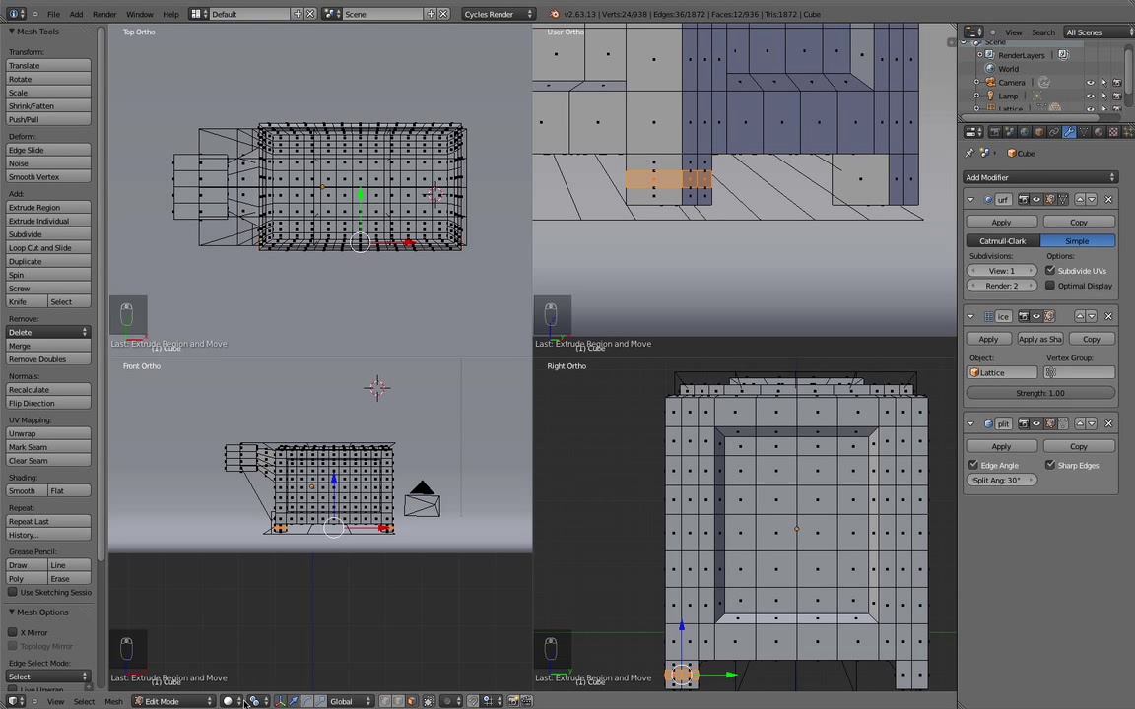
{"action": "middle_click_drag", "start_coordinate": [822, 246], "coordinate": [746, 237]}
{"action": "scroll", "coordinate": [746, 233], "scroll_direction": "up", "scroll_amount": 4}
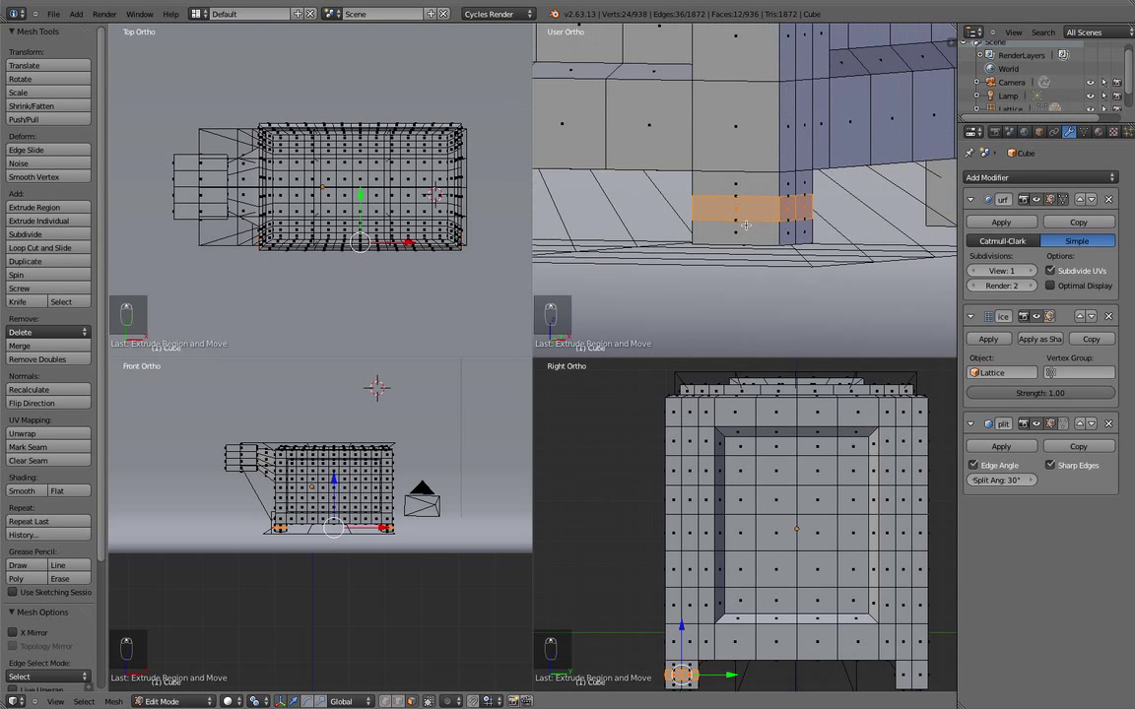
{"action": "key", "text": "a"}
{"action": "middle_click_drag", "start_coordinate": [724, 206], "coordinate": [717, 276]}
{"action": "key", "text": "Tab"}
{"action": "scroll", "coordinate": [718, 277], "scroll_direction": "up", "scroll_amount": 6}
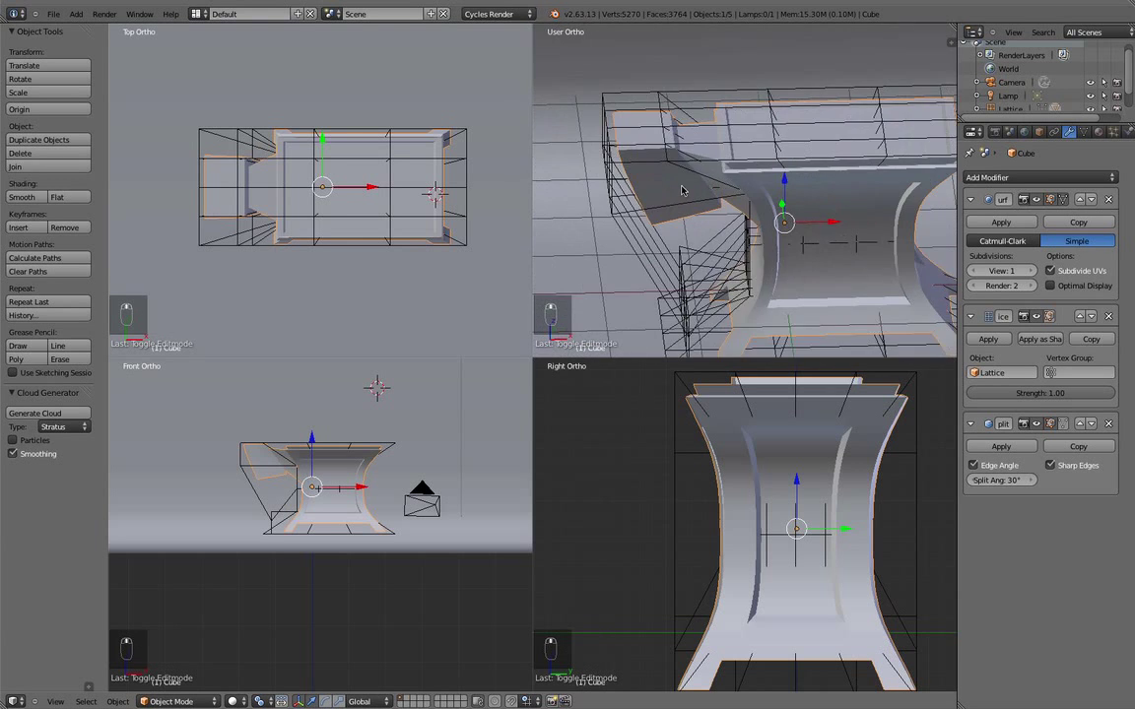
{"action": "right_click", "coordinate": [692, 197]}
{"action": "key", "text": "Tab"}
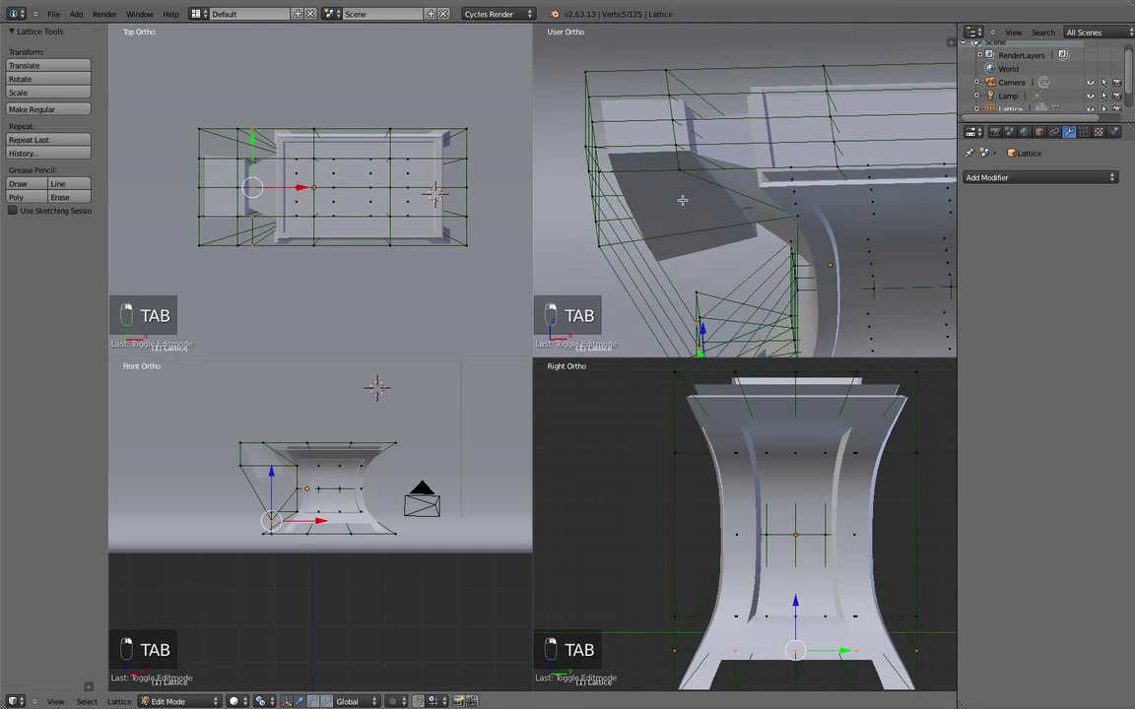
{"action": "key", "text": "Tab"}
Edit the anvil mesh in front view and select the four side faces of the horn block
{"action": "right_click", "coordinate": [728, 172]}
{"action": "key", "text": "Tab"}
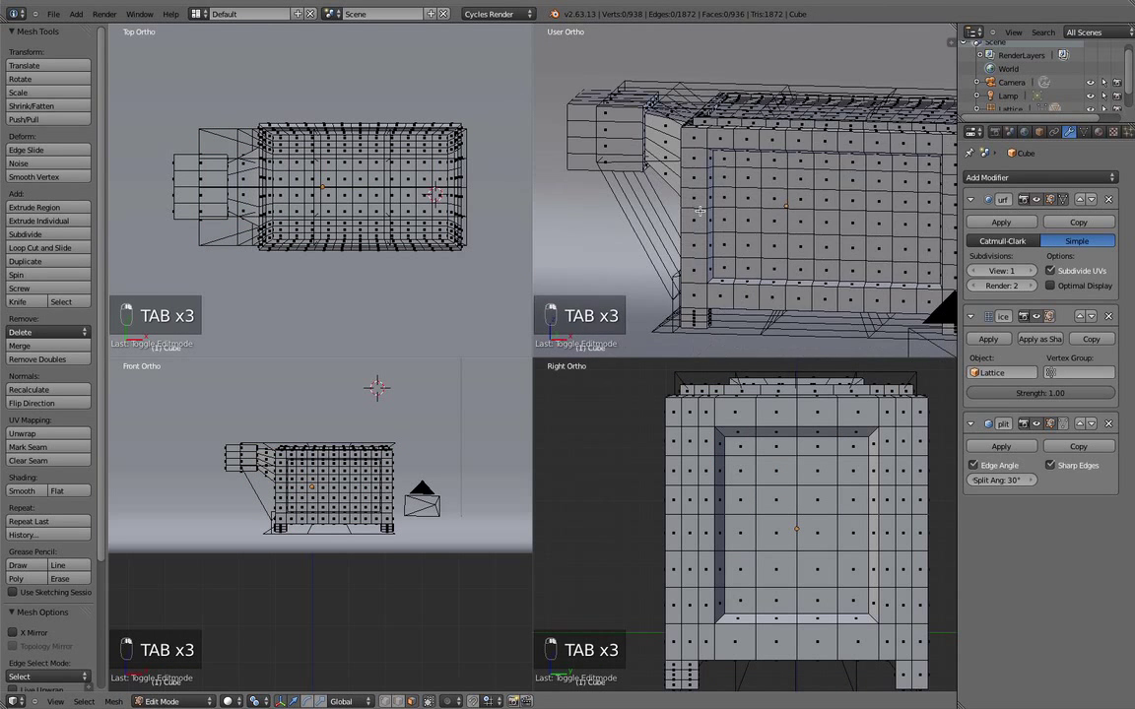
{"action": "key", "text": "KP_1"}
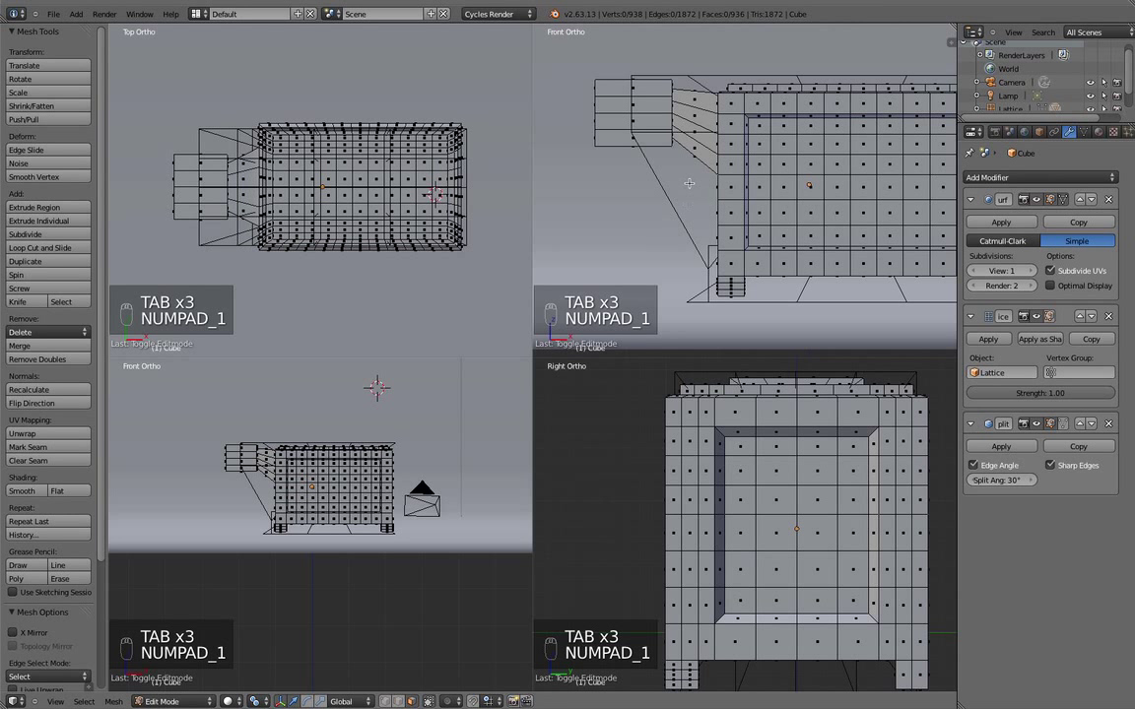
{"action": "scroll", "coordinate": [634, 122], "scroll_direction": "up", "scroll_amount": 5}
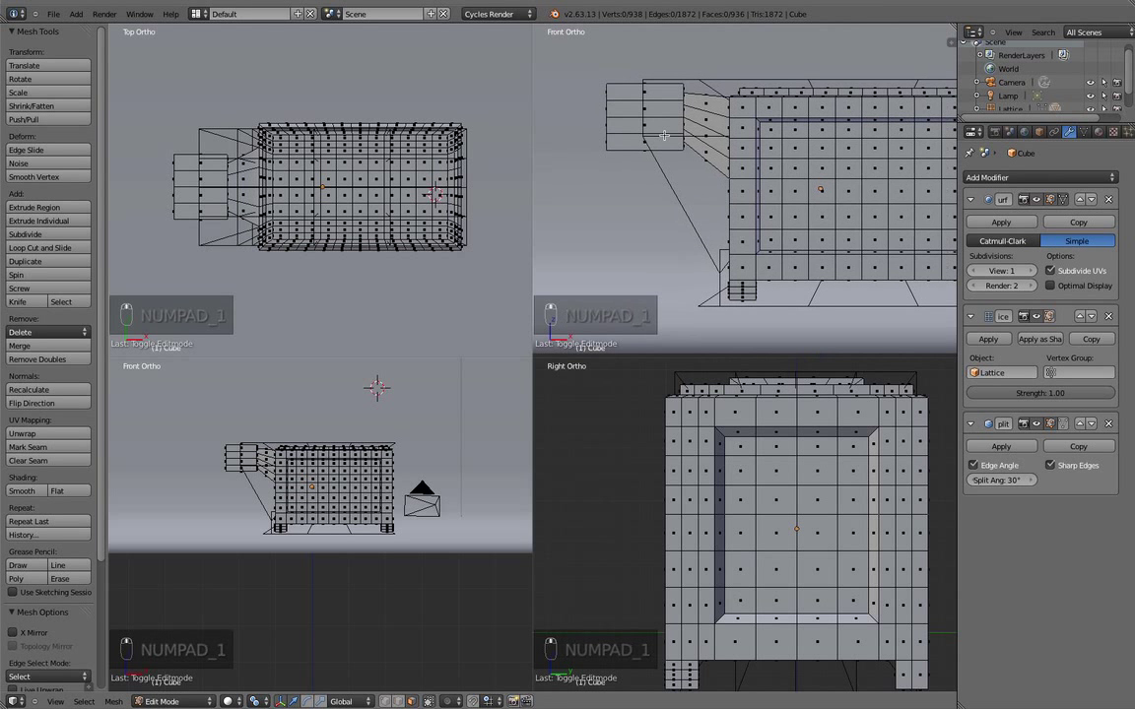
{"action": "scroll", "coordinate": [684, 200], "scroll_direction": "up", "scroll_amount": 1}
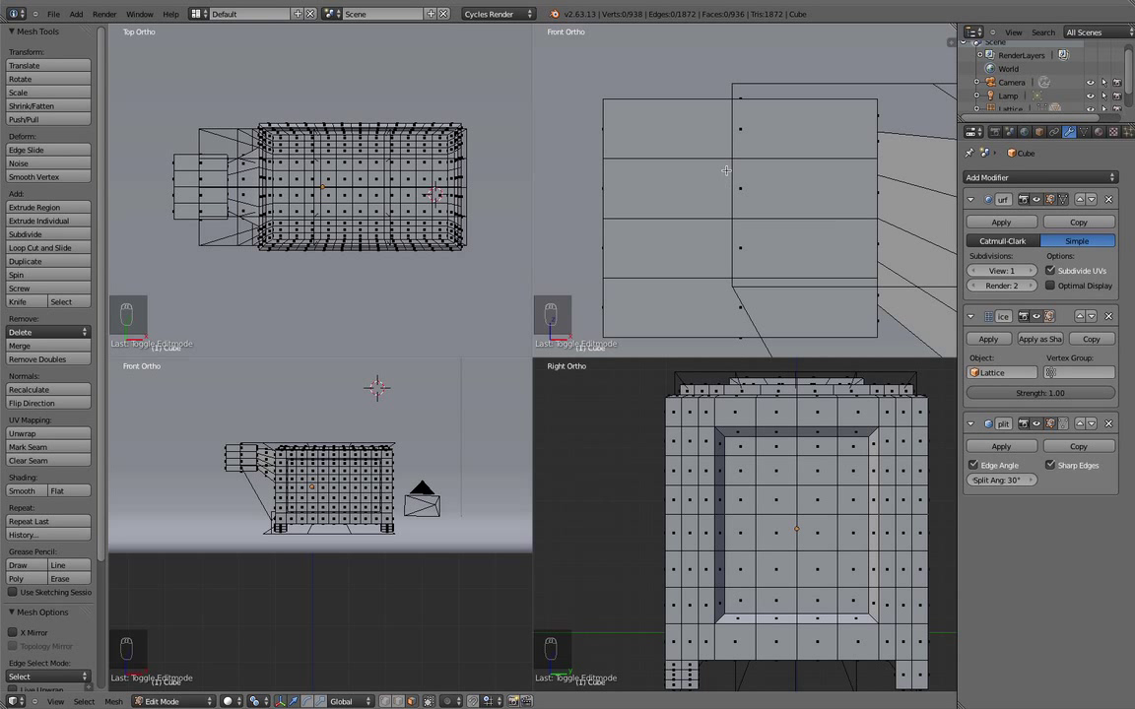
{"action": "key", "text": "c"}
{"action": "left_click_drag", "start_coordinate": [736, 145], "coordinate": [728, 277]}
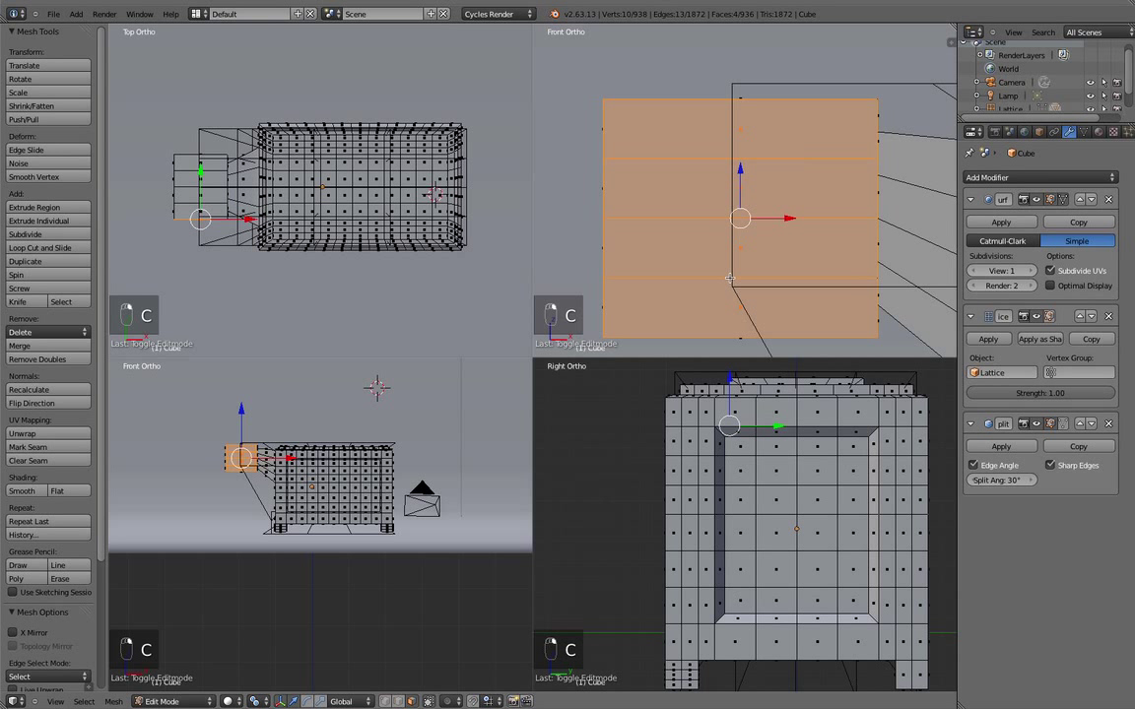
Try to extrude the horn's side faces and scale them inward, undoing the extrusion
{"action": "key", "text": "e"}
{"action": "key", "text": "s"}
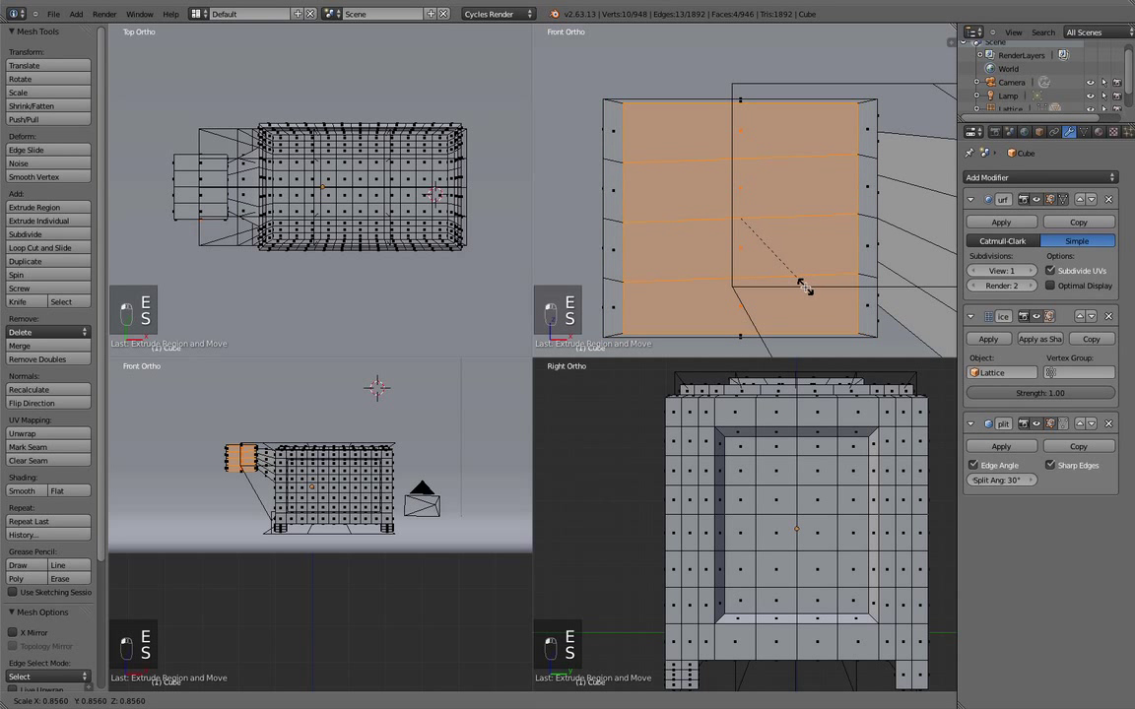
{"action": "right_click", "coordinate": [766, 263]}
{"action": "key", "text": "super+z"}
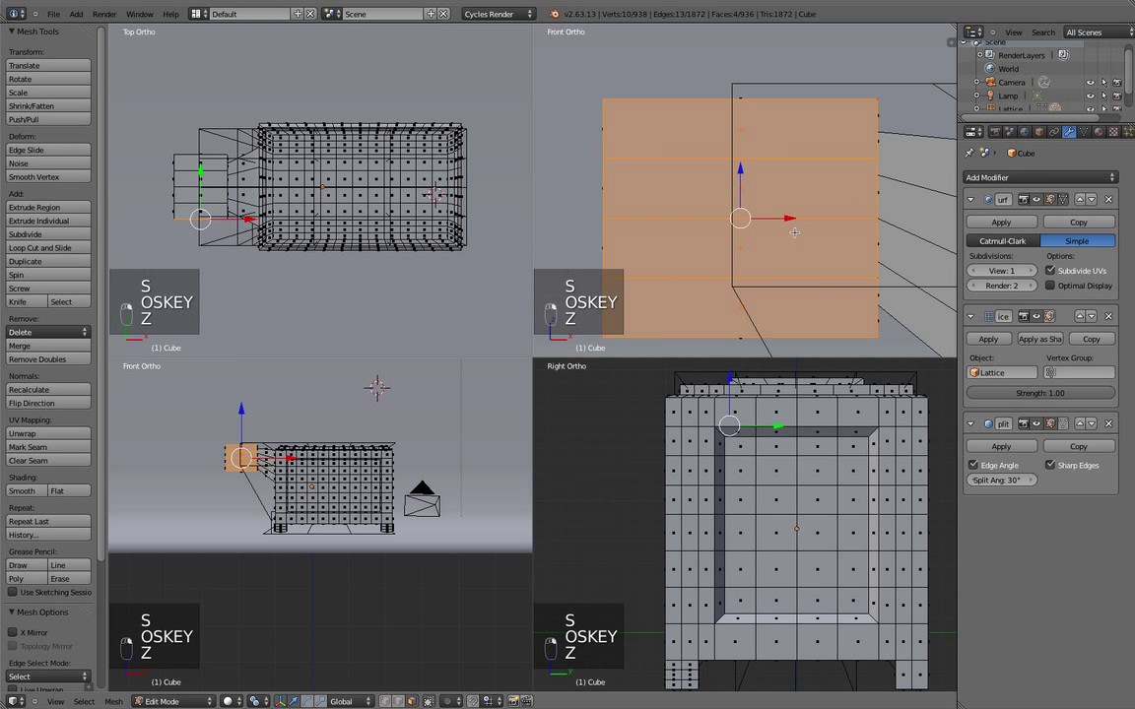
Try to inset the horn's side faces with an inward depth
{"action": "key", "text": "i"}
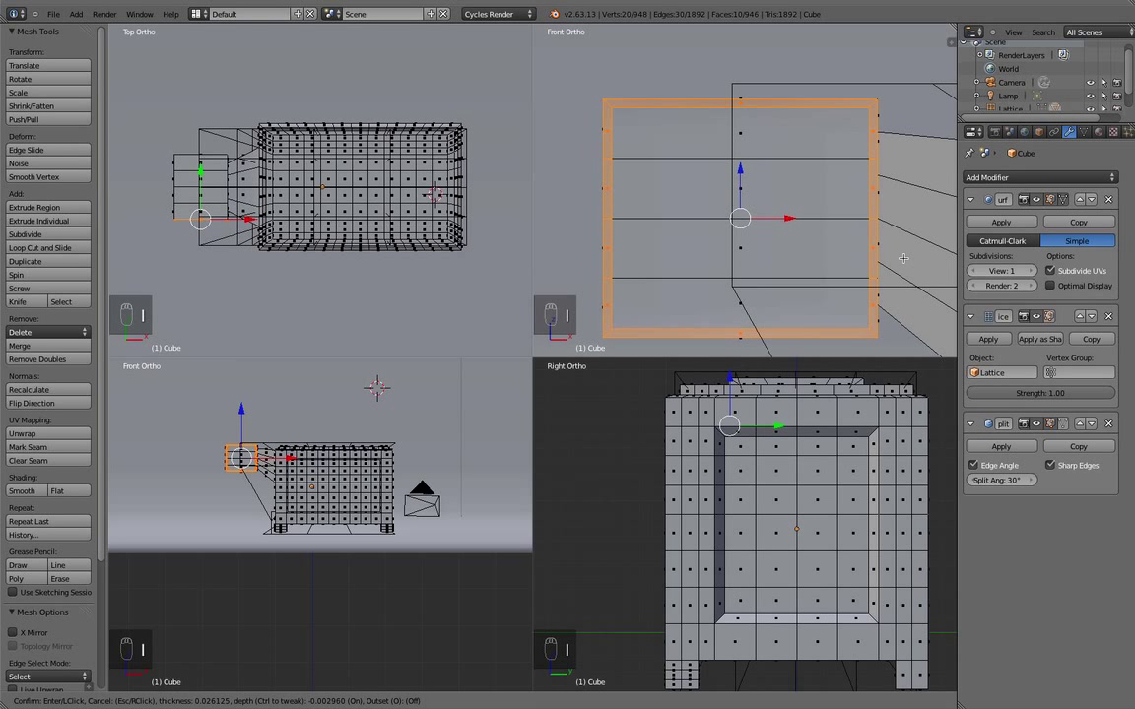
{"action": "key", "text": "ctrl"}
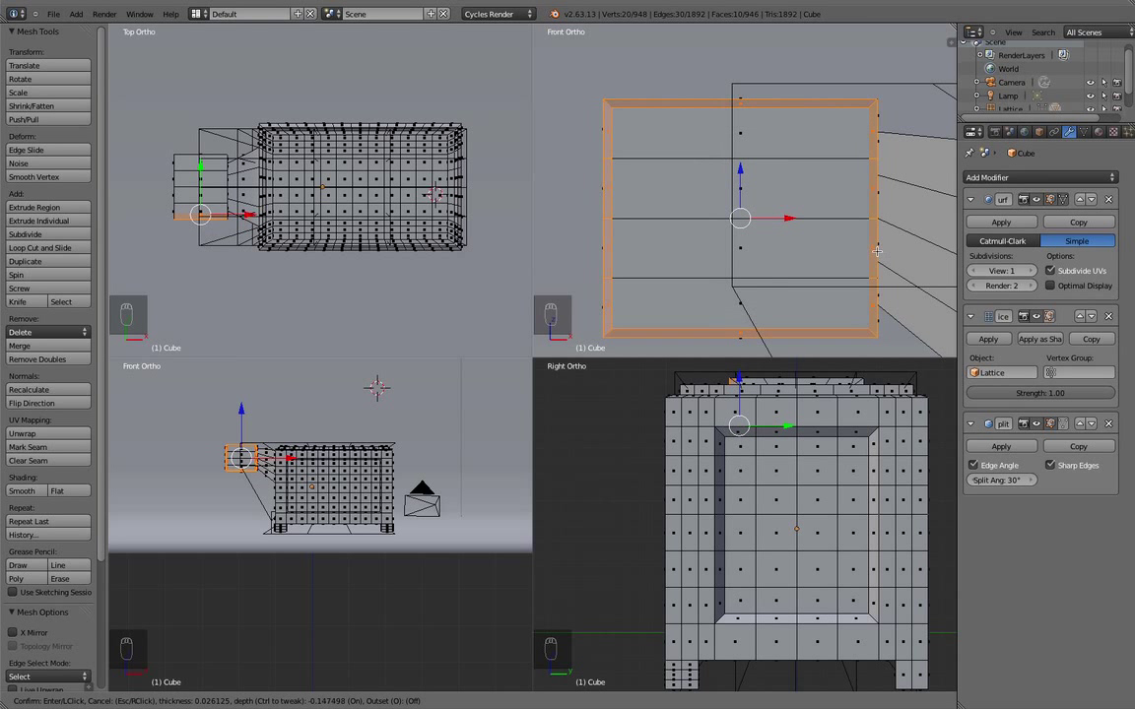
{"action": "right_click", "coordinate": [872, 249]}
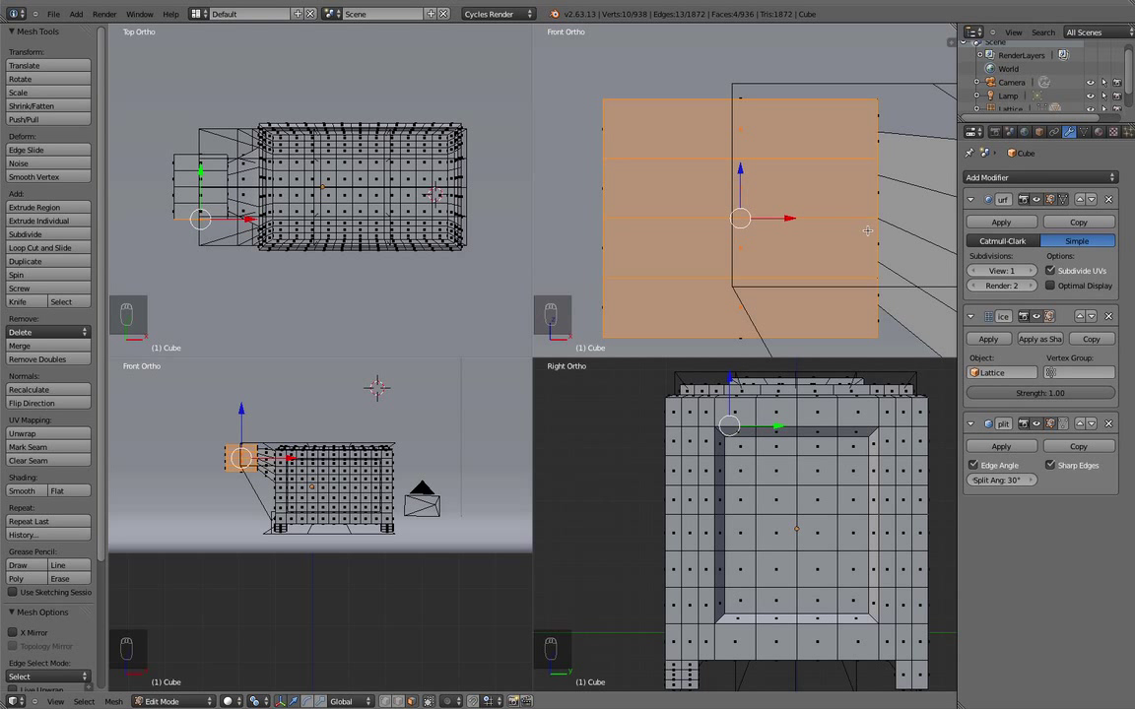
Inset the horn's four side faces with a thin flat border and select only the inner faces
{"action": "key", "text": "i"}
{"action": "left_click", "coordinate": [849, 231]}
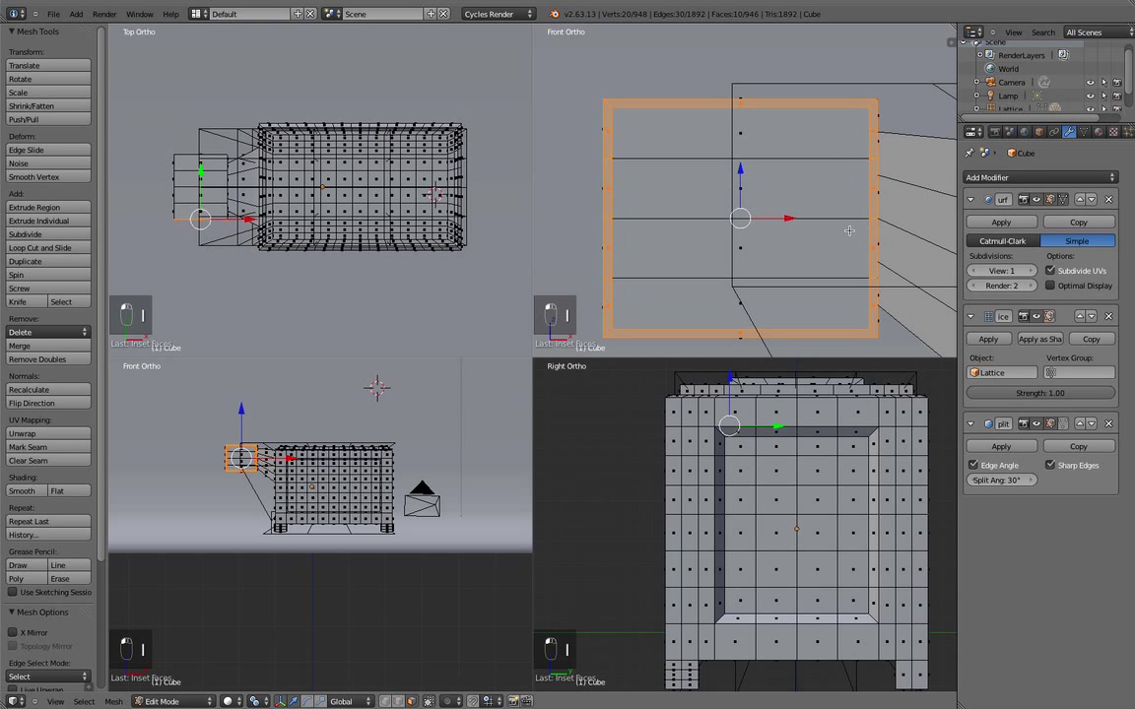
{"action": "key", "text": "a"}
{"action": "key", "text": "c"}
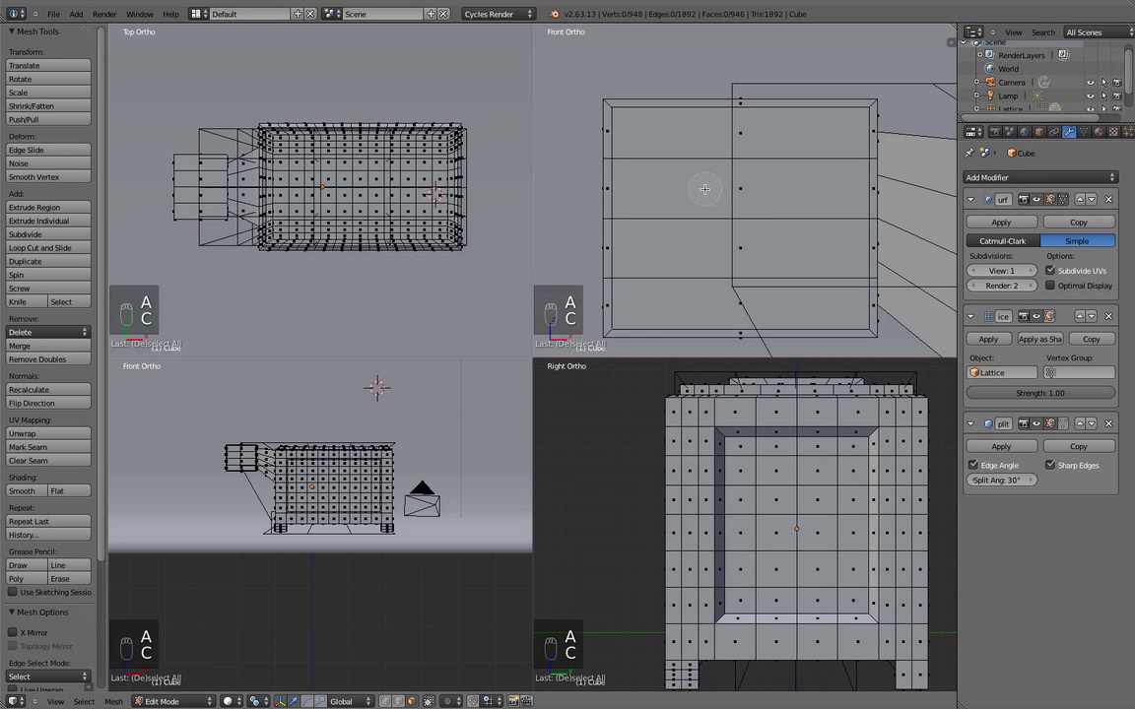
{"action": "left_click_drag", "start_coordinate": [701, 187], "coordinate": [728, 264]}
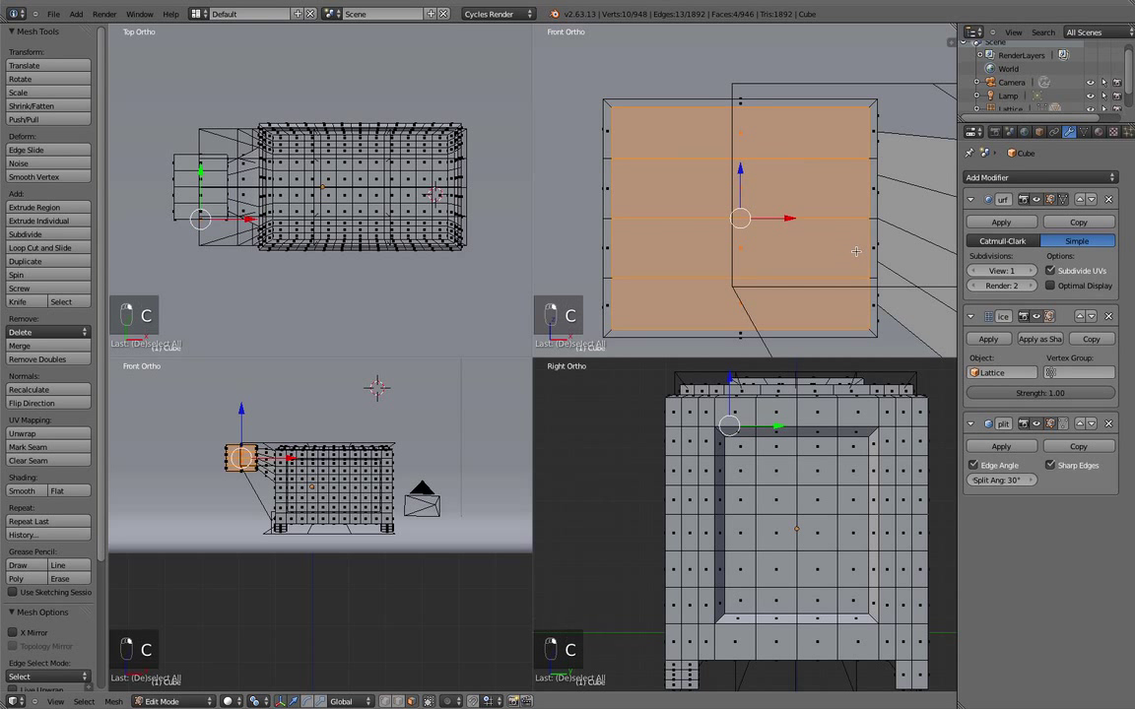
Recess the horn's inner side faces with Inset at zero thickness and a depth of about -0.24
{"action": "key", "text": "i"}
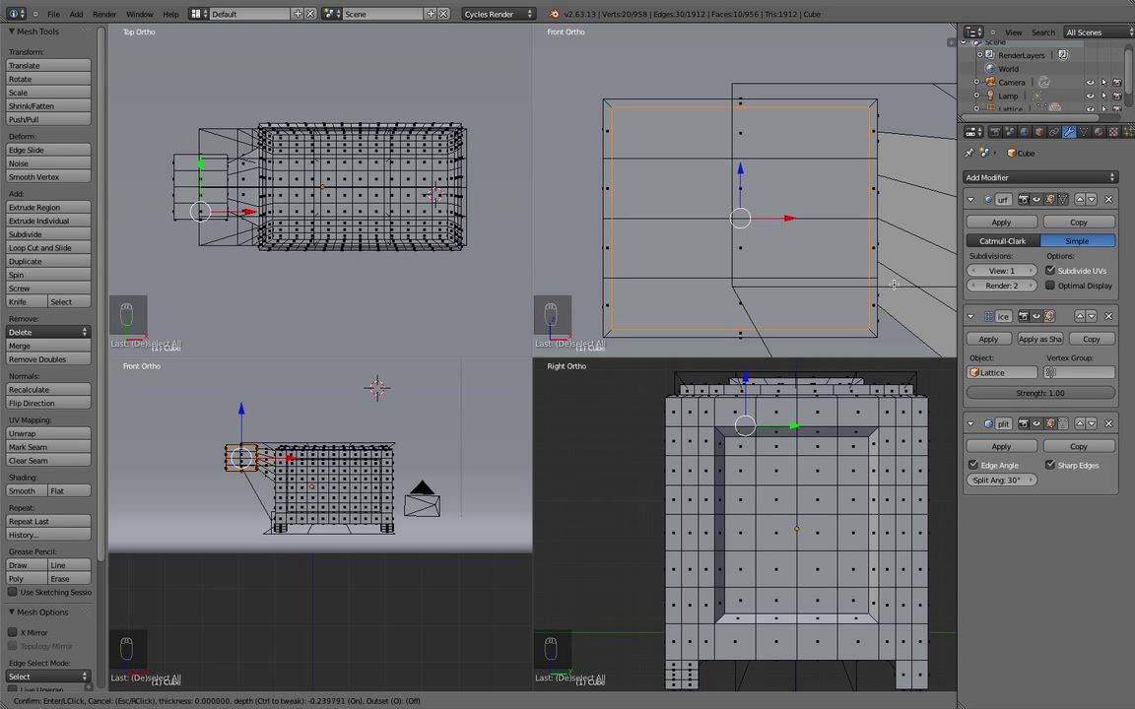
{"action": "left_click", "coordinate": [891, 284]}
{"action": "middle_click_drag", "start_coordinate": [891, 283], "coordinate": [709, 203]}
{"action": "key", "text": "Tab"}
{"action": "key", "text": "Tab"}
{"action": "scroll", "coordinate": [709, 203], "scroll_direction": "up", "scroll_amount": 4}
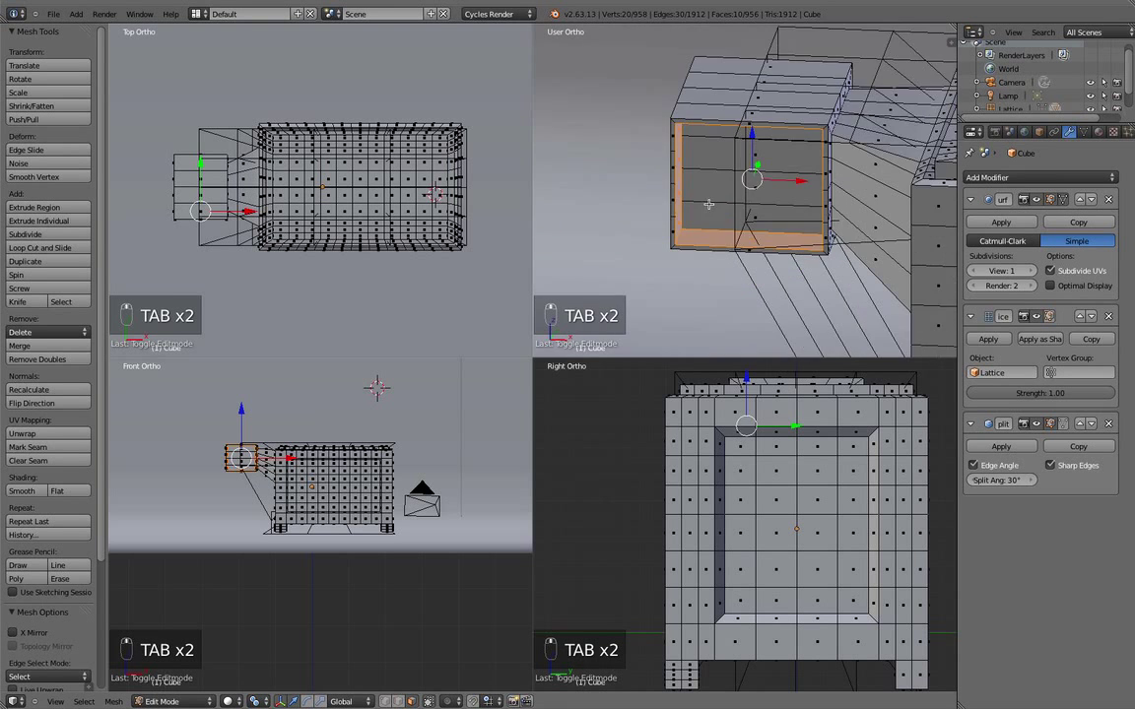
Select the floor faces of the horn's side recess, move them along Y and return to object mode
{"action": "right_click", "coordinate": [761, 229]}
{"action": "right_click", "coordinate": [763, 189], "text": "shift"}
{"action": "right_click", "coordinate": [767, 161], "text": "shift"}
{"action": "middle_click_drag", "start_coordinate": [768, 160], "coordinate": [673, 203]}
{"action": "key", "text": "g"}
{"action": "key", "text": "y"}
{"action": "left_click", "coordinate": [722, 169]}
{"action": "key", "text": "Tab"}
Switch to wireframe shading and inspect the anvil's body, horn and feet from several angles
{"action": "middle_click_drag", "start_coordinate": [776, 191], "coordinate": [598, 199]}
{"action": "middle_click_drag", "start_coordinate": [724, 185], "coordinate": [497, 195]}
{"action": "key", "text": "z"}
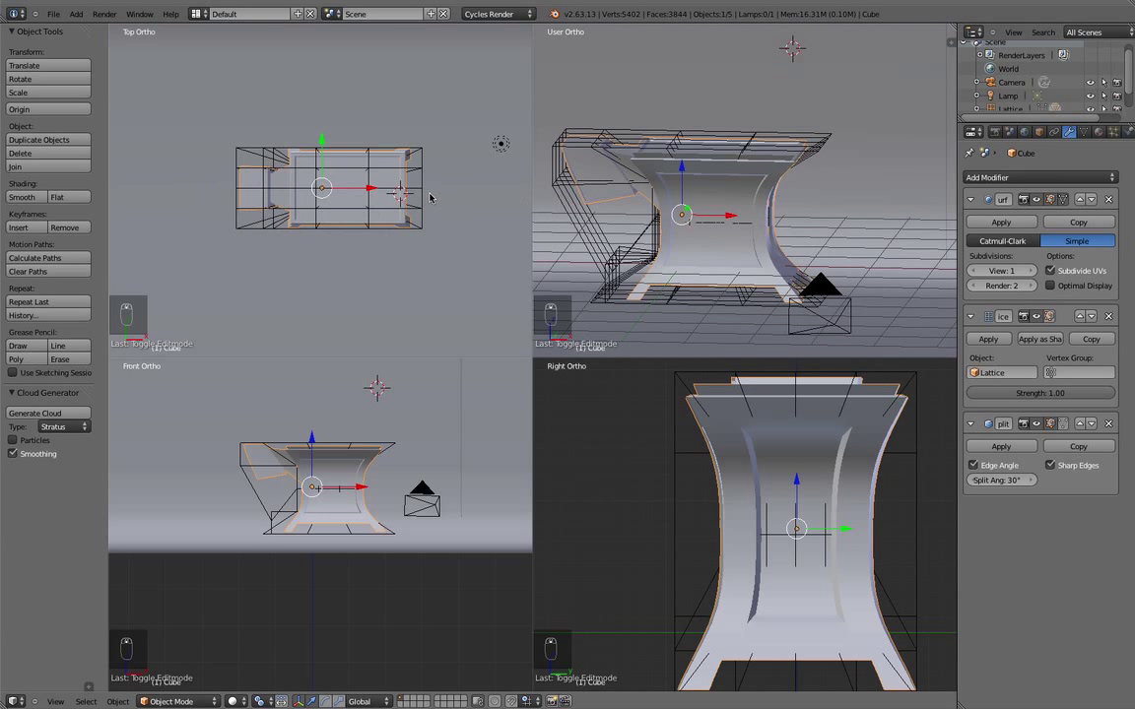
{"action": "scroll", "coordinate": [389, 211], "scroll_direction": "down", "scroll_amount": 2, "text": "shift"}
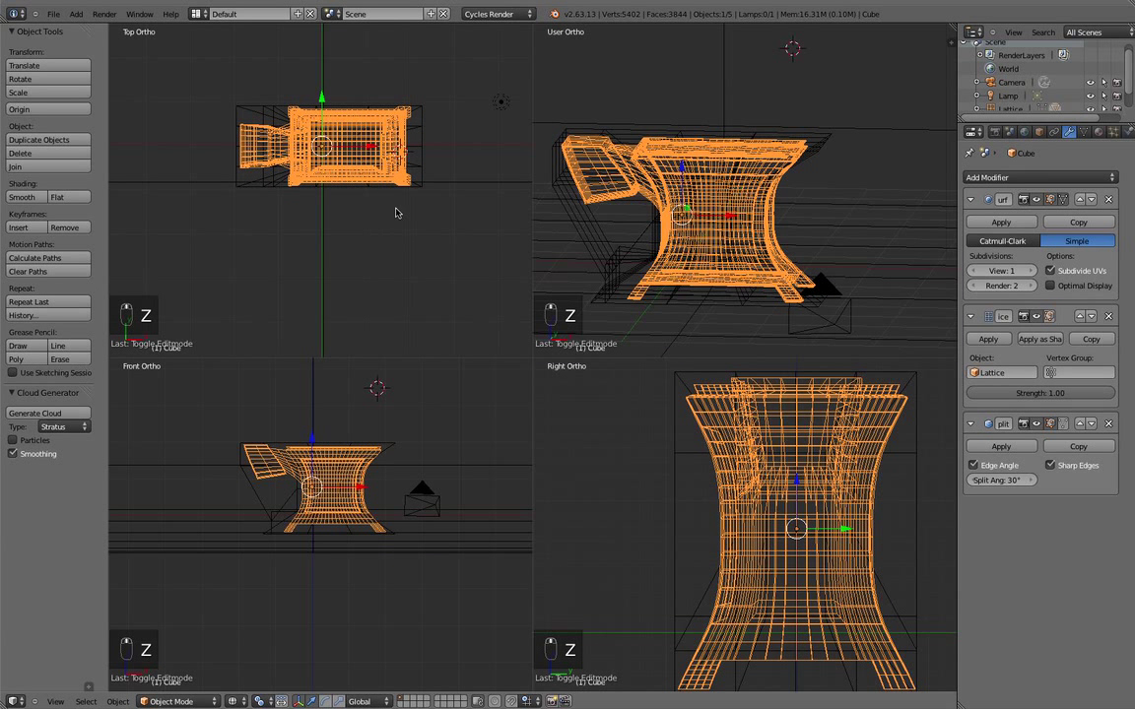
{"action": "scroll", "coordinate": [838, 186], "scroll_direction": "up", "scroll_amount": 6}
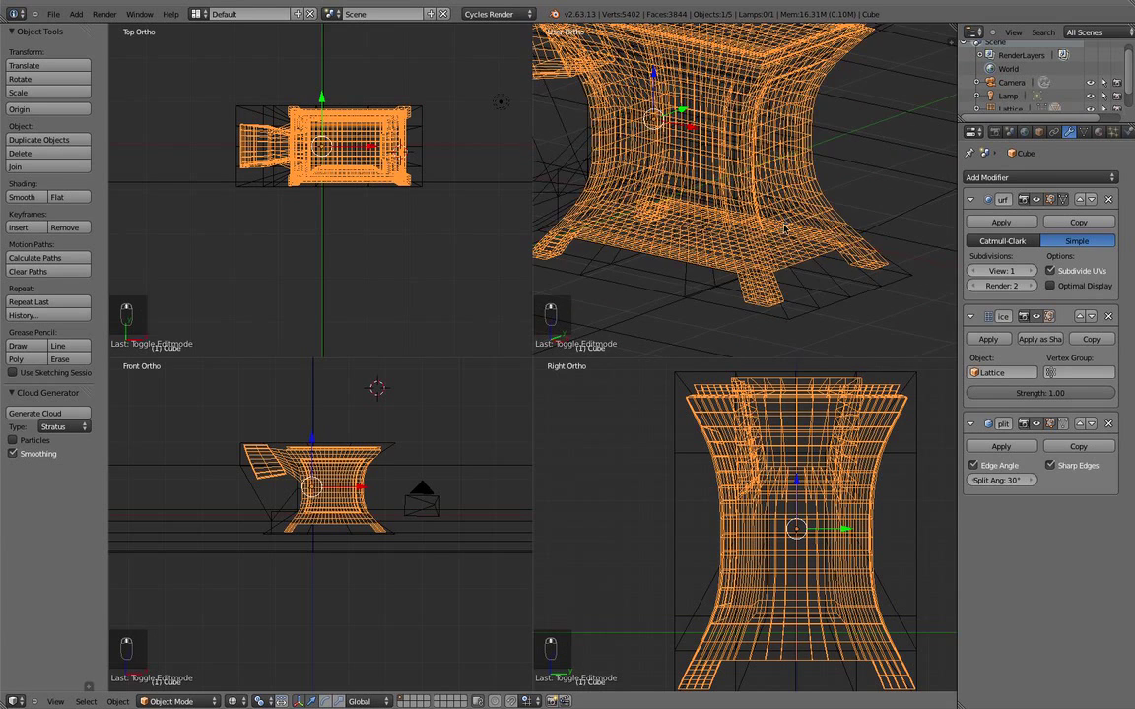
{"action": "key", "text": "Tab"}
{"action": "key", "text": "Tab"}
{"action": "scroll", "coordinate": [783, 236], "scroll_direction": "down", "scroll_amount": 5}
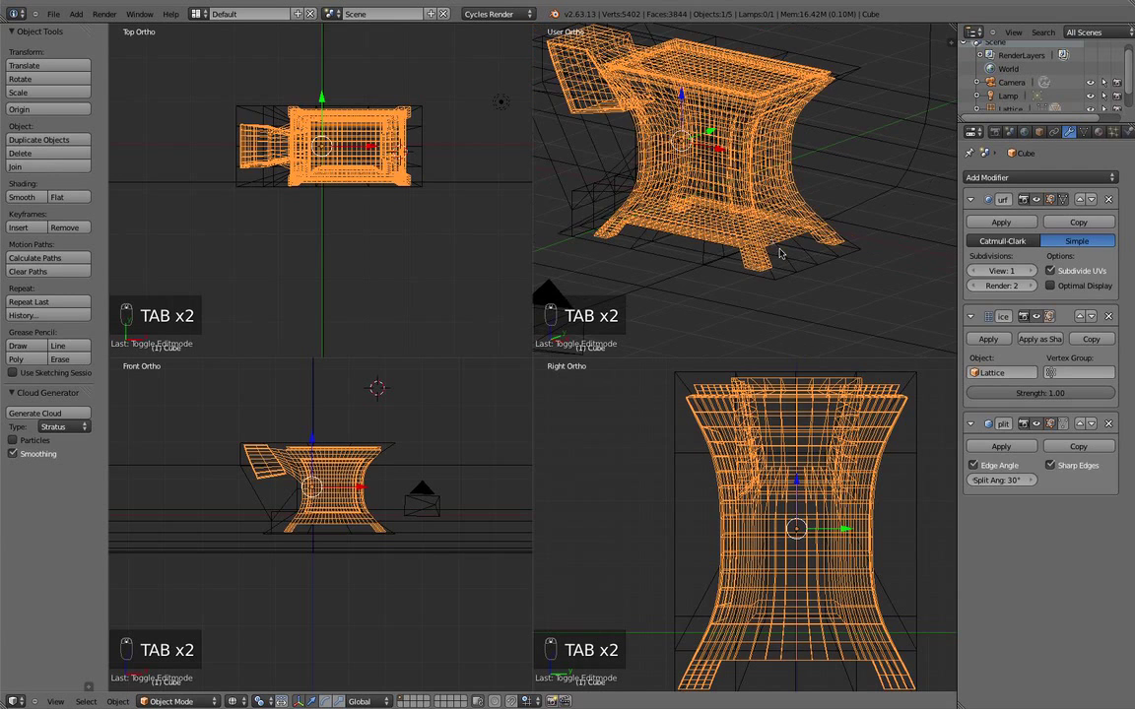
Put the lattice in edit mode, clear the selection and circle-select the control points in the row just above the anvil's feet
{"action": "right_click", "coordinate": [780, 249]}
{"action": "key", "text": "Tab"}
{"action": "scroll", "coordinate": [349, 441], "scroll_direction": "down", "scroll_amount": 6, "text": "shift"}
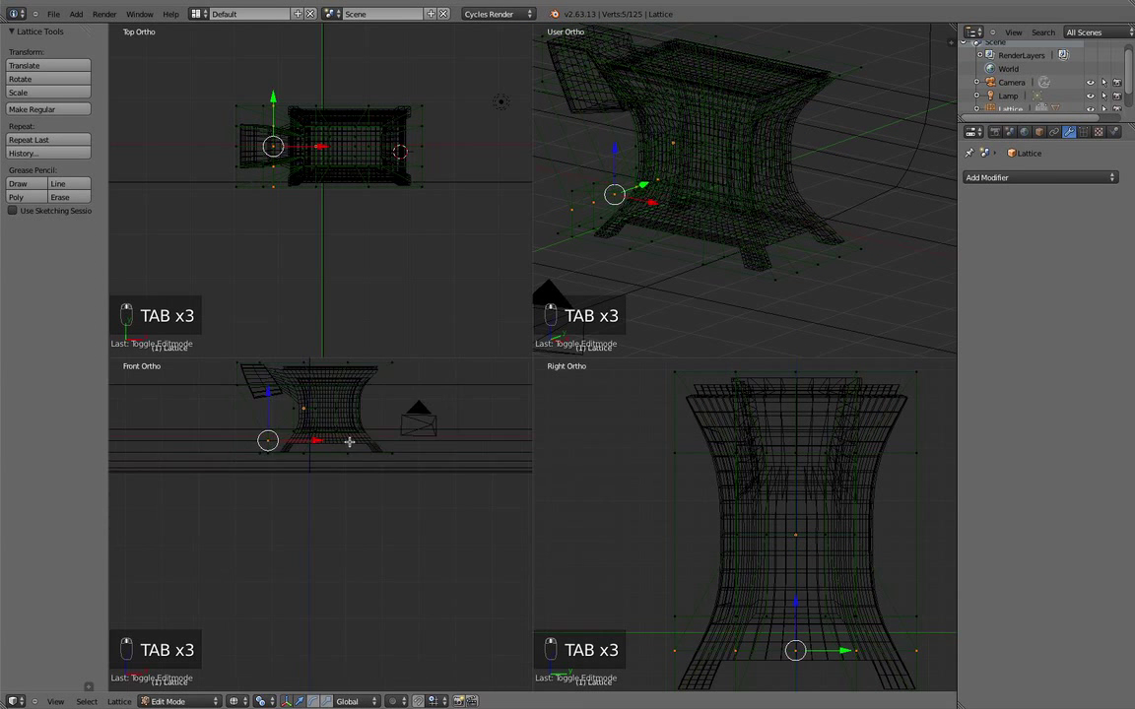
{"action": "key", "text": "a"}
{"action": "key", "text": "a"}
{"action": "key", "text": "a"}
{"action": "key", "text": "a"}
{"action": "middle_click_drag", "start_coordinate": [290, 412], "coordinate": [271, 512], "text": "shift"}
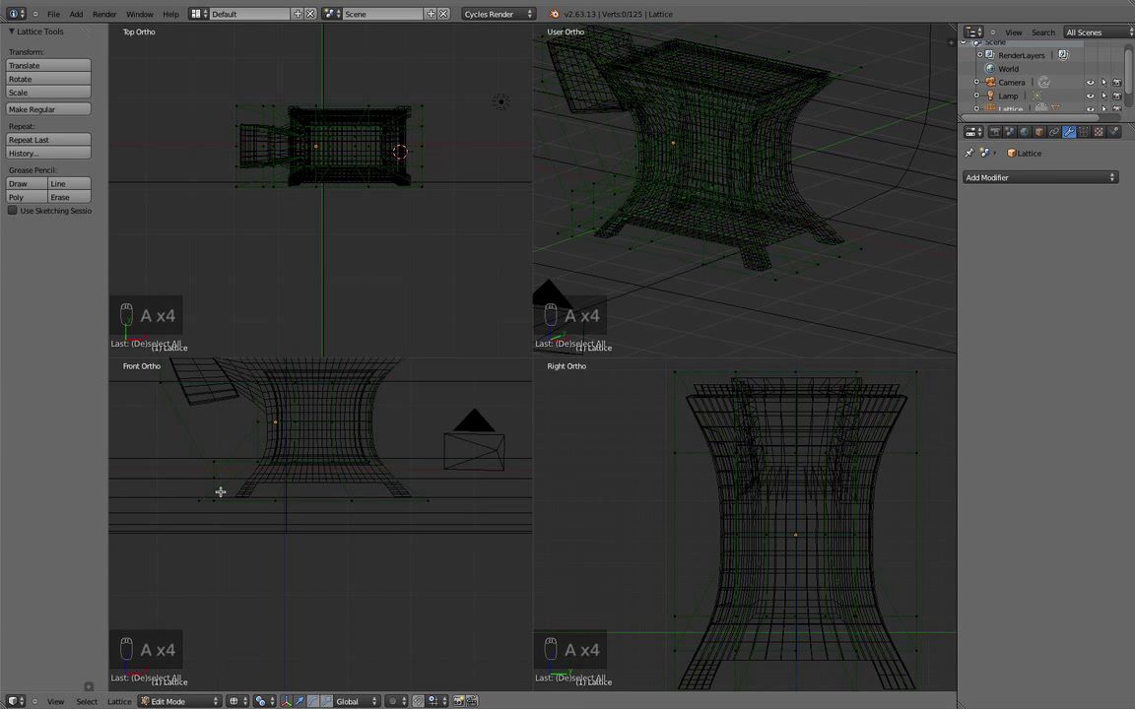
{"action": "key", "text": "v"}
{"action": "scroll", "coordinate": [283, 473], "scroll_direction": "down", "scroll_amount": 2}
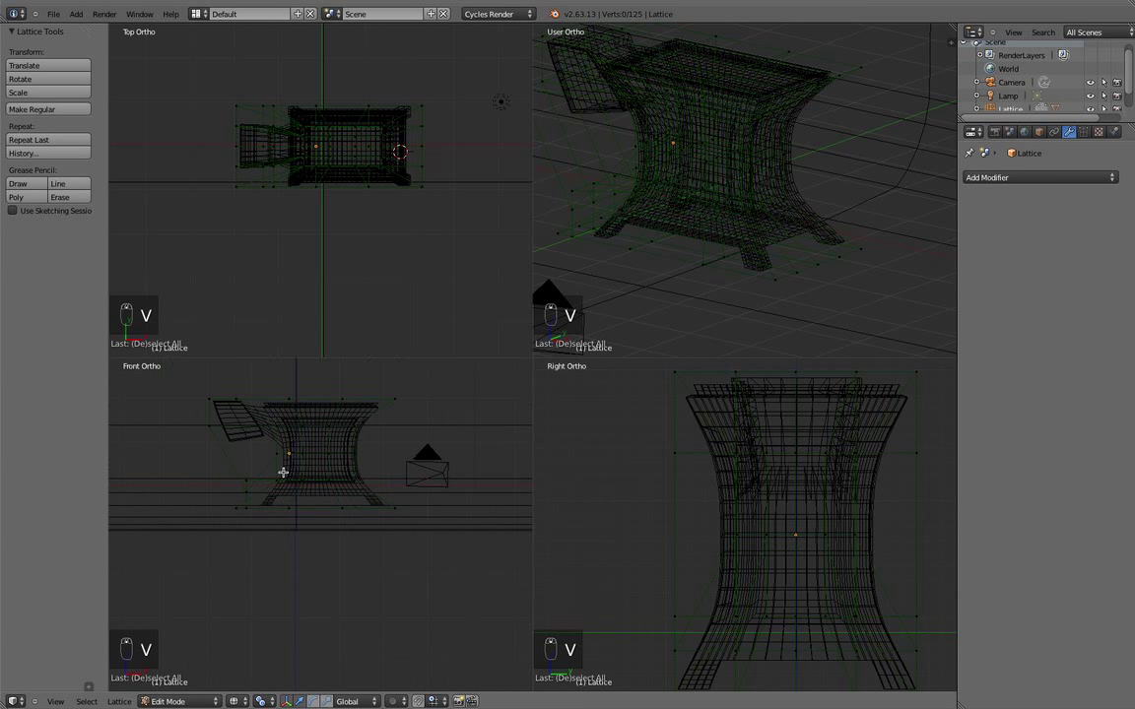
{"action": "key", "text": "c"}
{"action": "left_click_drag", "start_coordinate": [279, 480], "coordinate": [345, 483]}
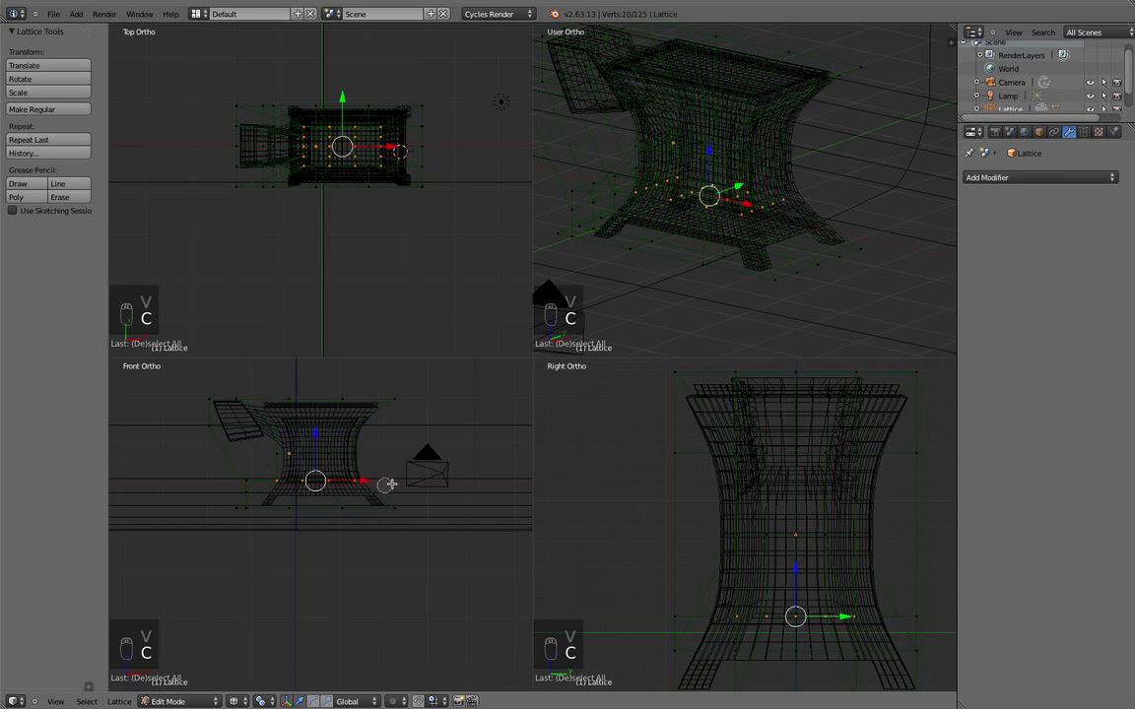
{"action": "key", "text": "c"}
Try to scale the selected lattice points horizontally with Z locked, and along X only
{"action": "middle_click_drag", "start_coordinate": [692, 154], "coordinate": [699, 239]}
{"action": "key", "text": "shift+s"}
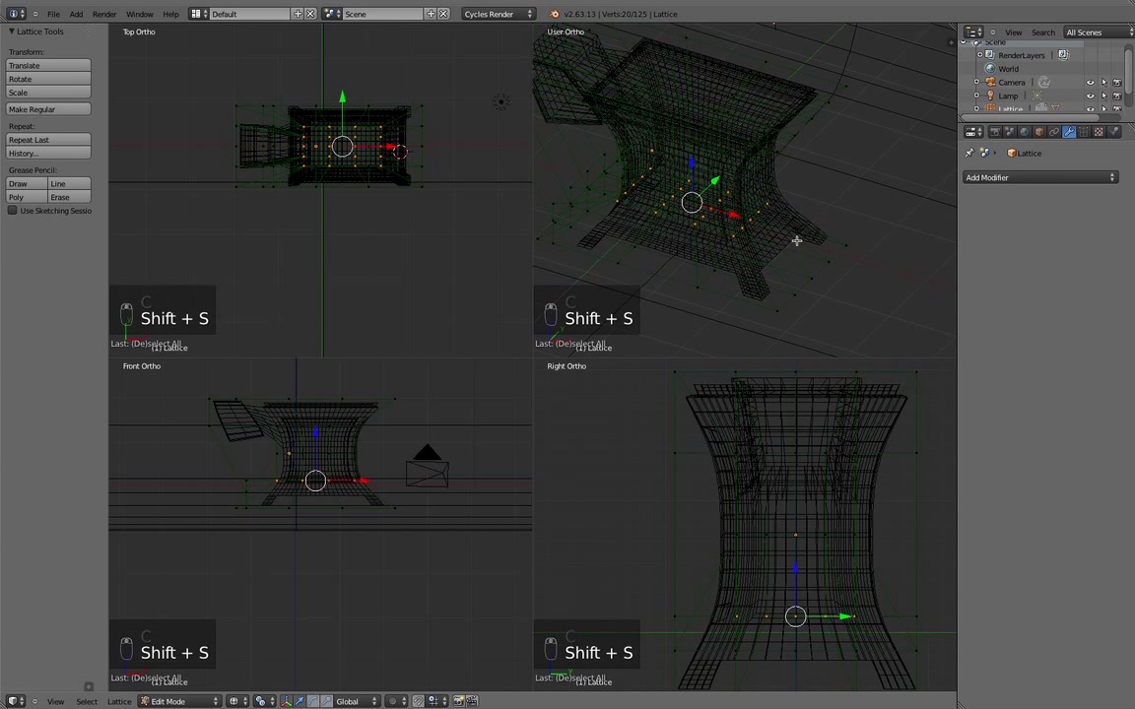
{"action": "key", "text": "s"}
{"action": "key", "text": "shift+z"}
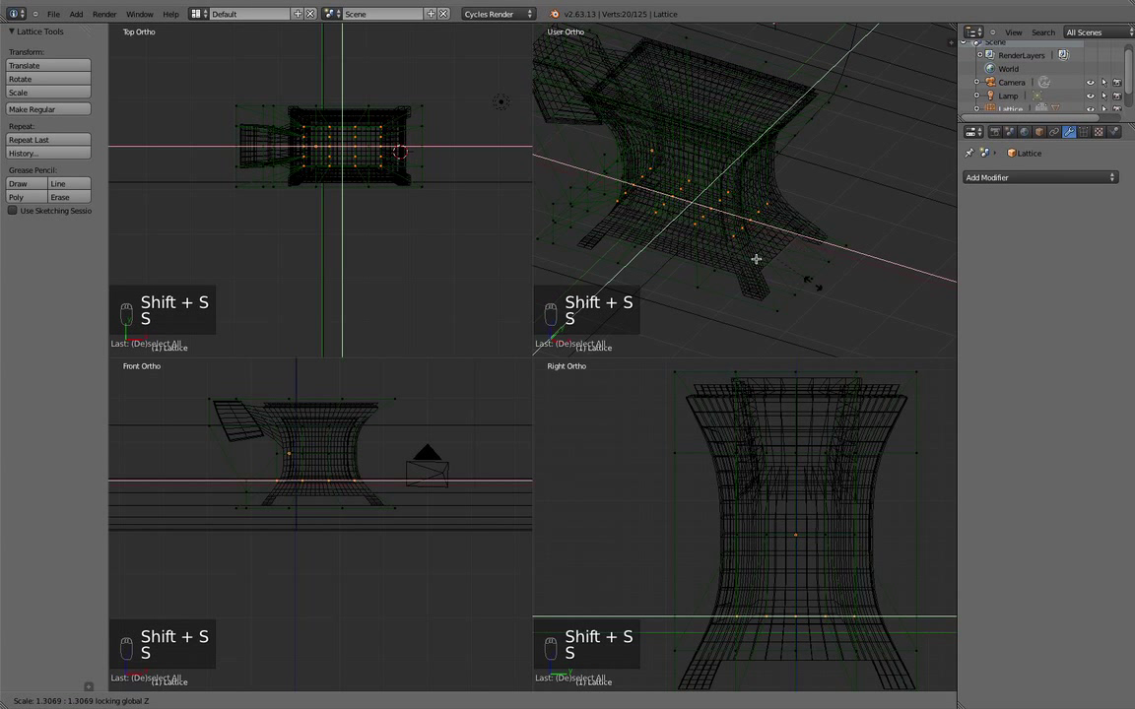
{"action": "right_click", "coordinate": [695, 274]}
{"action": "key", "text": "s"}
{"action": "key", "text": "shift+z"}
{"action": "left_click", "coordinate": [236, 285]}
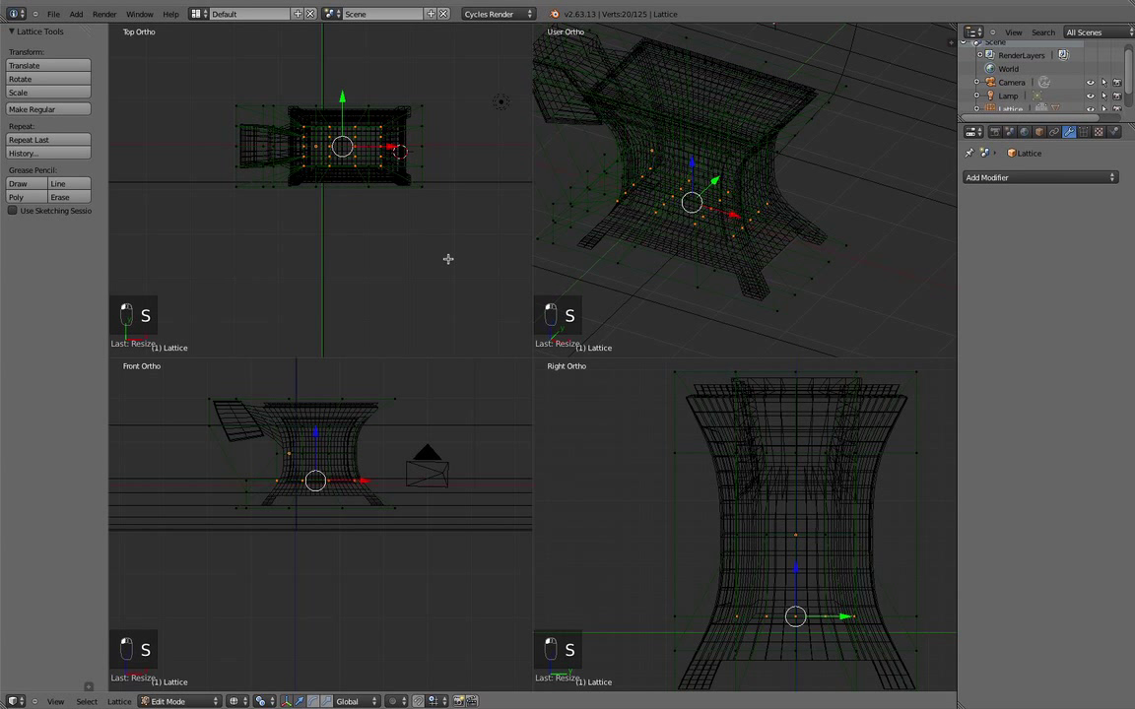
{"action": "key", "text": "s"}
{"action": "key", "text": "x"}
{"action": "right_click", "coordinate": [482, 263]}
Undo the last lattice edit and try again to scale the selected points with Z locked and uniformly
{"action": "scroll", "coordinate": [653, 233], "scroll_direction": "down", "scroll_amount": 2}
{"action": "middle_click_drag", "start_coordinate": [653, 233], "coordinate": [634, 227]}
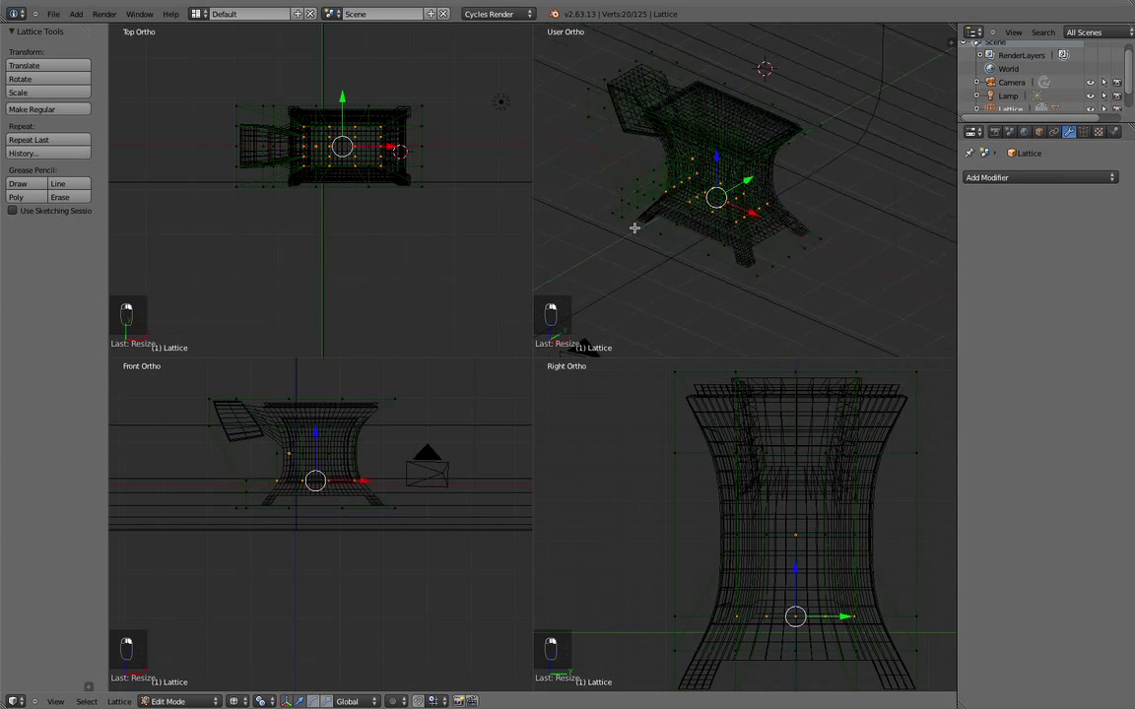
{"action": "scroll", "coordinate": [634, 227], "scroll_direction": "up", "scroll_amount": 5}
{"action": "mouse_move", "coordinate": [675, 214]}
{"action": "left_mouse_down"}
{"action": "mouse_move", "coordinate": [665, 222]}
{"action": "mouse_move", "coordinate": [674, 215]}
{"action": "left_mouse_up"}
{"action": "key", "text": "super+z"}
{"action": "scroll", "coordinate": [732, 250], "scroll_direction": "down", "scroll_amount": 1}
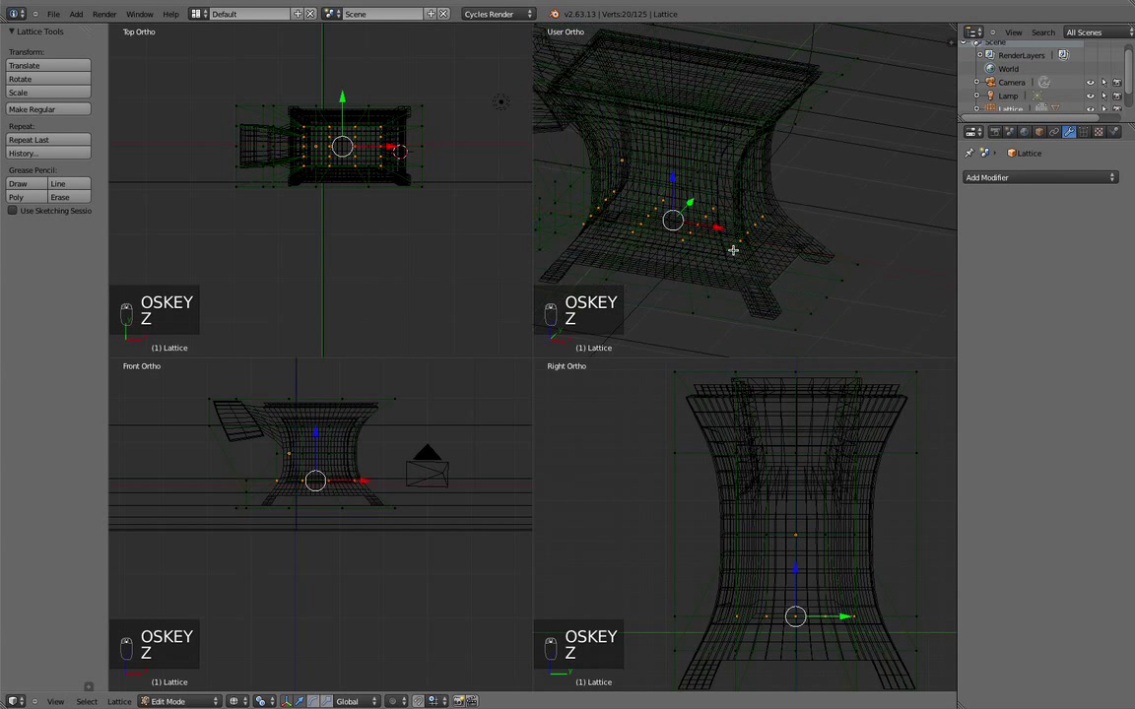
{"action": "scroll", "coordinate": [733, 250], "scroll_direction": "down", "scroll_amount": 1}
{"action": "key", "text": "s"}
{"action": "key", "text": "shift+z"}
{"action": "right_click", "coordinate": [761, 301]}
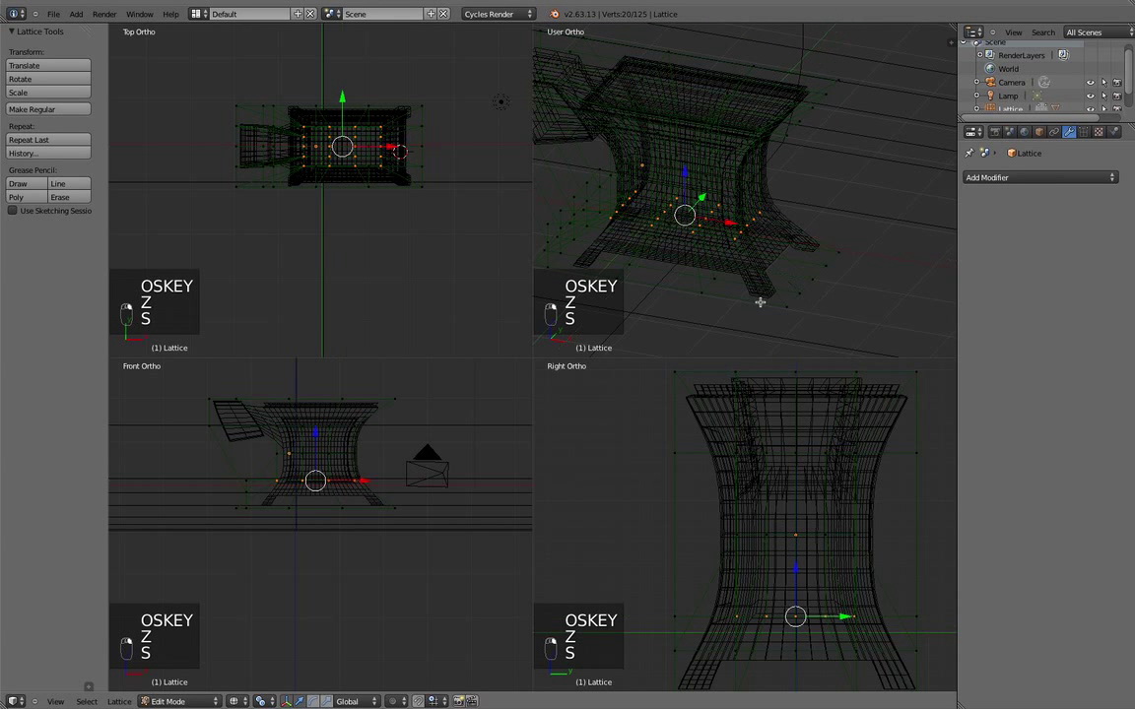
{"action": "middle_click_drag", "start_coordinate": [714, 303], "coordinate": [727, 311]}
{"action": "scroll", "coordinate": [726, 311], "scroll_direction": "down", "scroll_amount": 1}
{"action": "key", "text": "s"}
{"action": "right_click", "coordinate": [765, 299]}
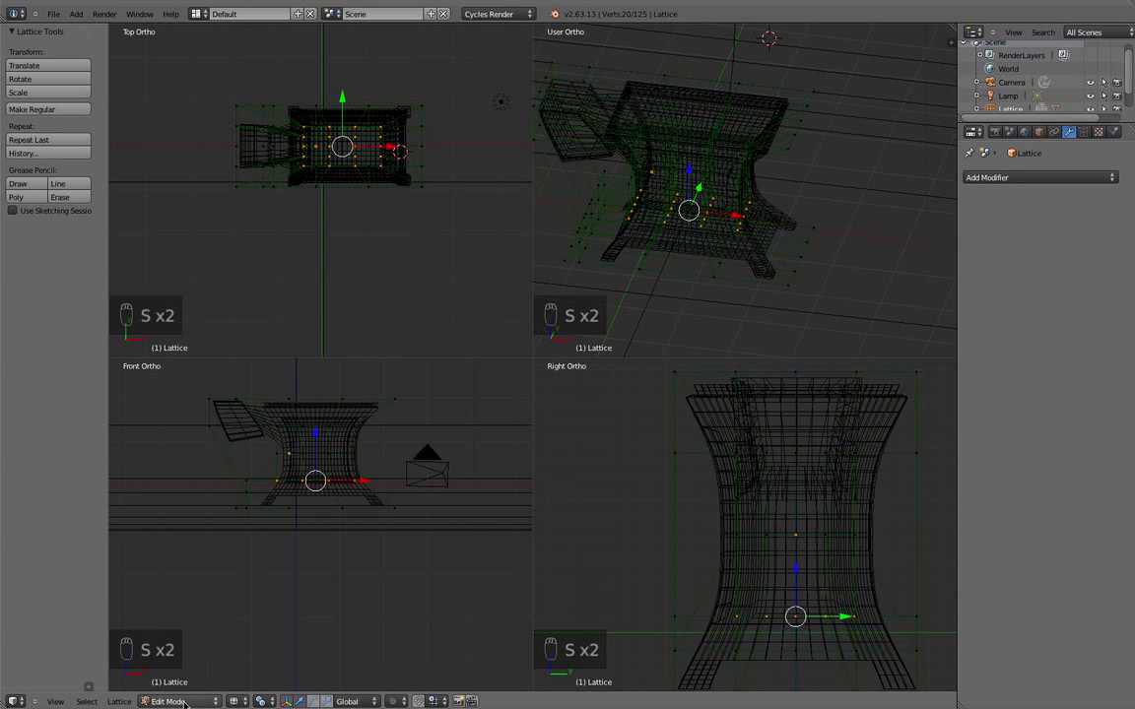
Try to stretch the selected lattice points along X with the scale manipulator and toggle edit mode to compare
{"action": "left_click", "coordinate": [314, 701]}
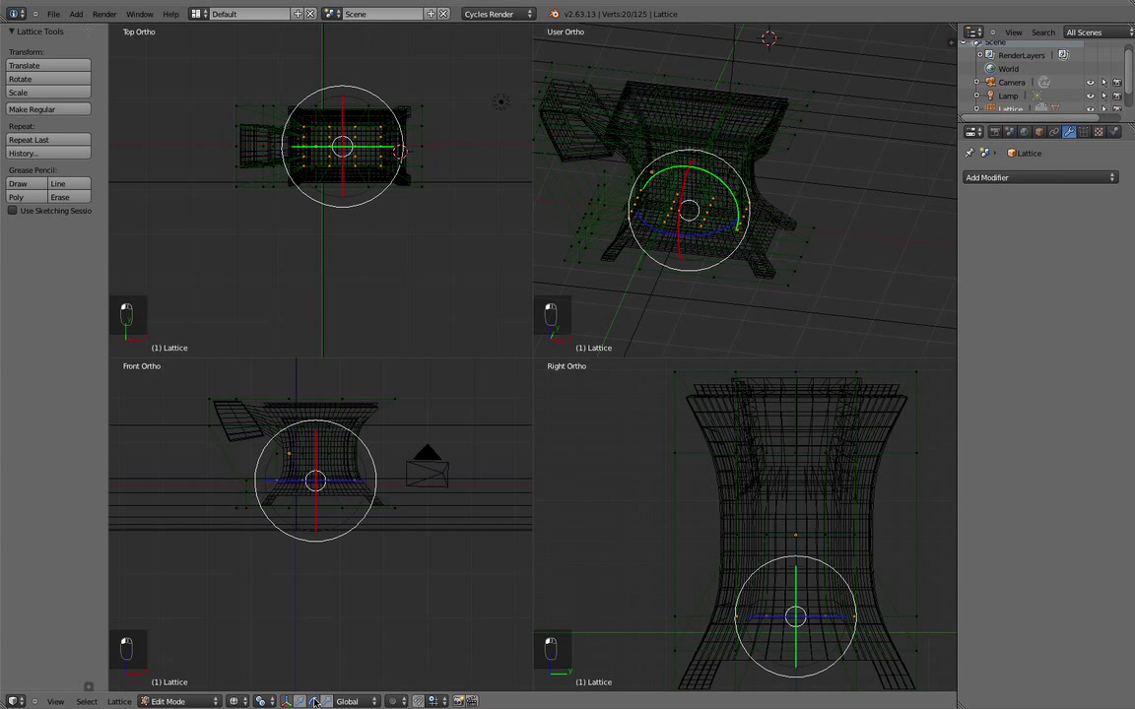
{"action": "middle_click_drag", "start_coordinate": [719, 300], "coordinate": [707, 302]}
{"action": "left_click", "coordinate": [327, 701]}
{"action": "middle_click_drag", "start_coordinate": [636, 307], "coordinate": [592, 328]}
{"action": "scroll", "coordinate": [700, 251], "scroll_direction": "up", "scroll_amount": 2}
{"action": "left_click_drag", "start_coordinate": [735, 212], "coordinate": [786, 232]}
{"action": "middle_click_drag", "start_coordinate": [781, 234], "coordinate": [592, 207]}
{"action": "key", "text": "Tab"}
{"action": "key", "text": "Tab"}
{"action": "key", "text": "Tab"}
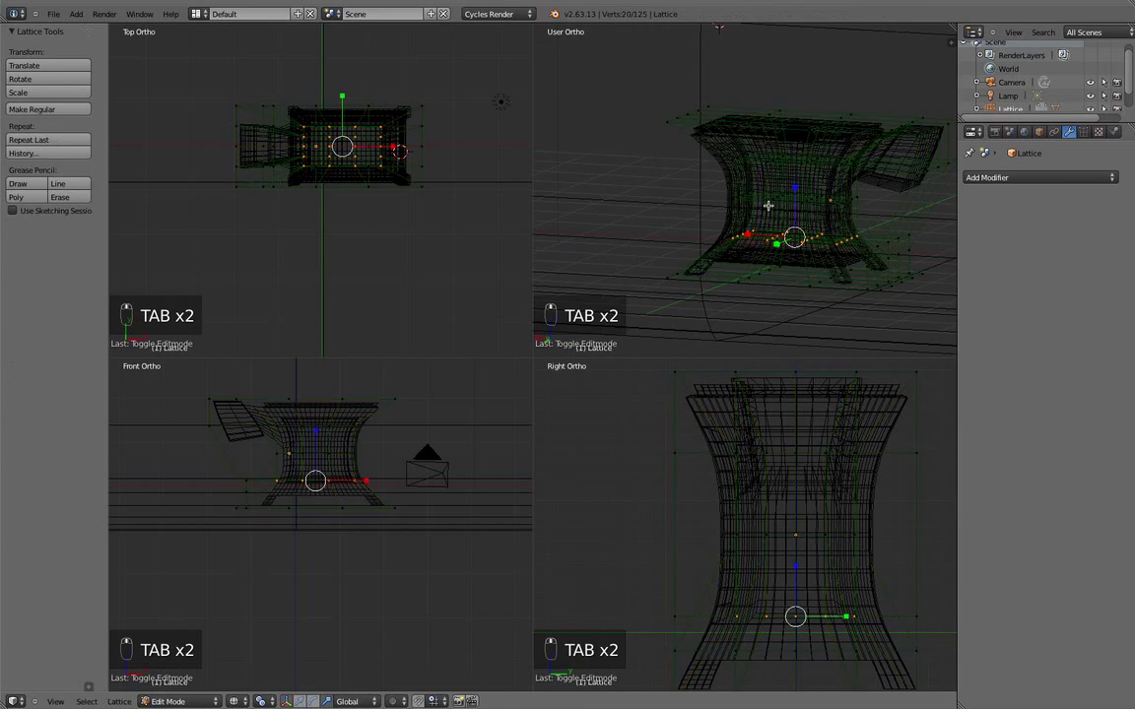
Deselect all lattice points and switch the view back to solid shading
{"action": "key", "text": "a"}
{"action": "key", "text": "a"}
{"action": "key", "text": "a"}
{"action": "key", "text": "a"}
{"action": "mouse_move", "coordinate": [755, 216]}
{"action": "middle_mouse_down"}
{"action": "mouse_move", "coordinate": [714, 233]}
{"action": "mouse_move", "coordinate": [767, 248]}
{"action": "mouse_move", "coordinate": [653, 251]}
{"action": "mouse_move", "coordinate": [660, 238]}
{"action": "mouse_move", "coordinate": [701, 232]}
{"action": "mouse_move", "coordinate": [747, 240]}
{"action": "mouse_move", "coordinate": [655, 207]}
{"action": "mouse_move", "coordinate": [616, 240]}
{"action": "middle_mouse_up"}
{"action": "key", "text": "Tab"}
{"action": "key", "text": "KP_1"}
{"action": "key", "text": "z"}
Try to scale the single middle control point on the lattice's top above the horn
{"action": "right_click", "coordinate": [655, 207]}
{"action": "left_click_drag", "start_coordinate": [632, 139], "coordinate": [635, 133]}
{"action": "middle_click_drag", "start_coordinate": [645, 152], "coordinate": [709, 197]}
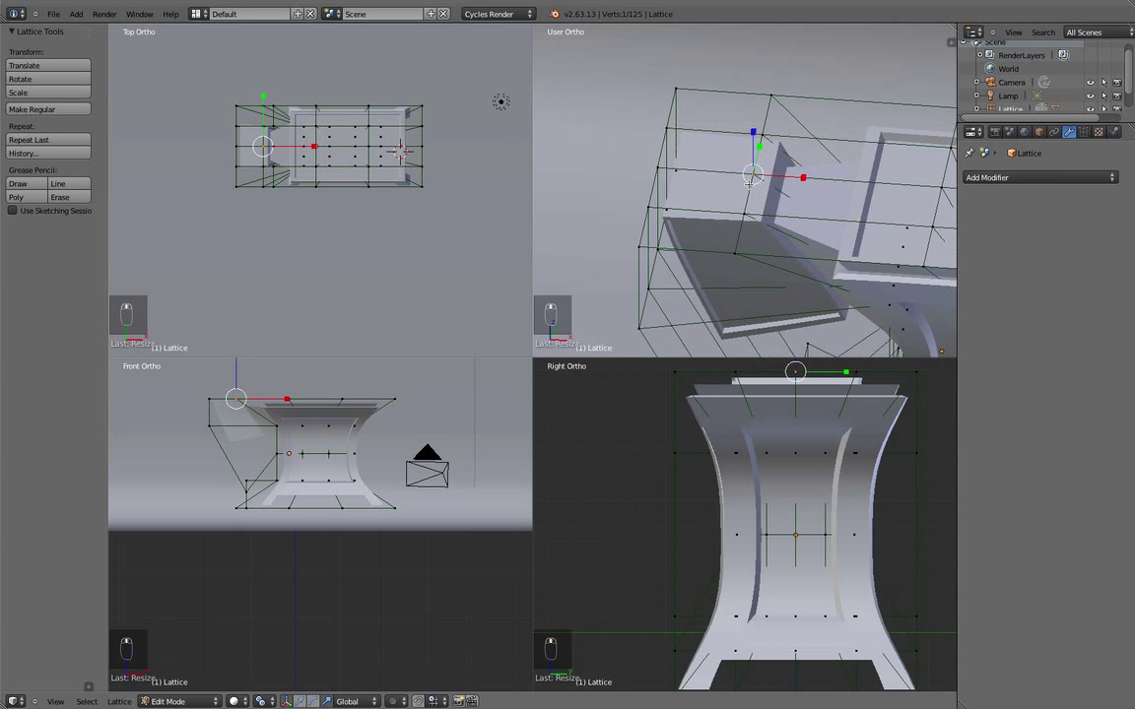
{"action": "key", "text": "a"}
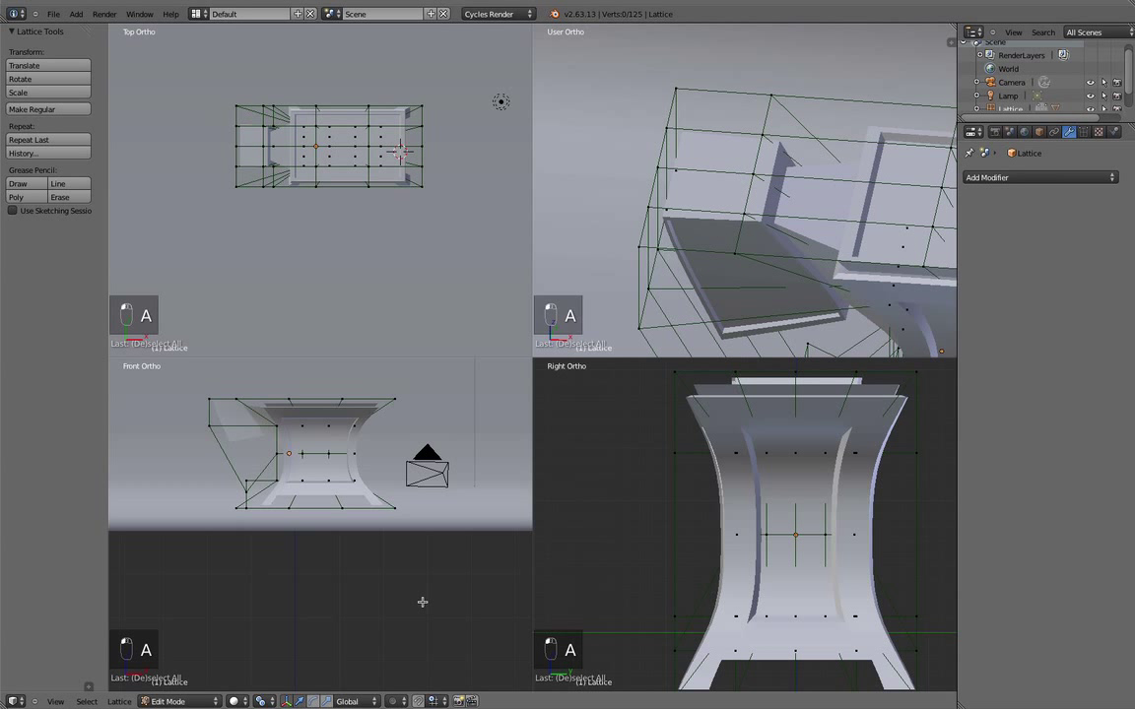
Select the two middle control points on the lattice's top above the horn and raise them along Z
{"action": "right_click_drag", "start_coordinate": [750, 175], "coordinate": [754, 165]}
{"action": "right_click", "coordinate": [753, 165]}
{"action": "right_click", "coordinate": [659, 168], "text": "shift"}
{"action": "middle_click_drag", "start_coordinate": [659, 169], "coordinate": [674, 144]}
{"action": "left_click_drag", "start_coordinate": [712, 122], "coordinate": [717, 67]}
Try moving the neighbouring top control point at the horn's outer end down along Z, and undo the move
{"action": "middle_click_drag", "start_coordinate": [716, 69], "coordinate": [752, 118]}
{"action": "right_click", "coordinate": [757, 132]}
{"action": "left_click_drag", "start_coordinate": [758, 102], "coordinate": [754, 107]}
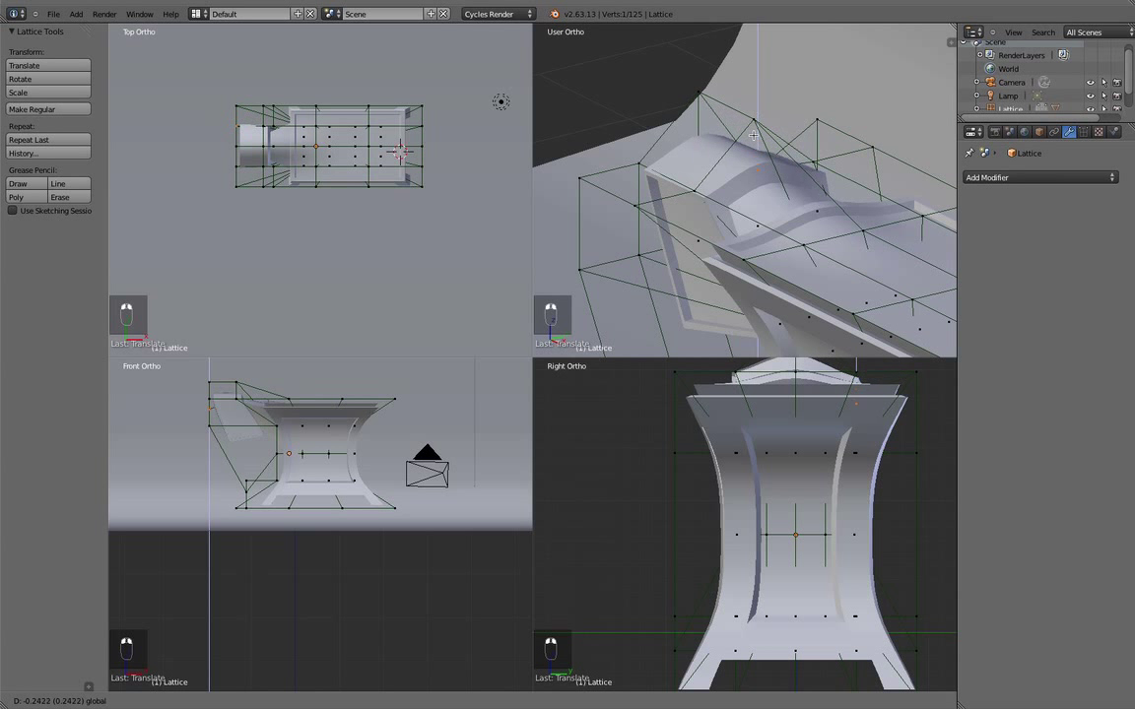
{"action": "left_click_drag", "start_coordinate": [745, 157], "coordinate": [754, 138]}
{"action": "key", "text": "super+z"}
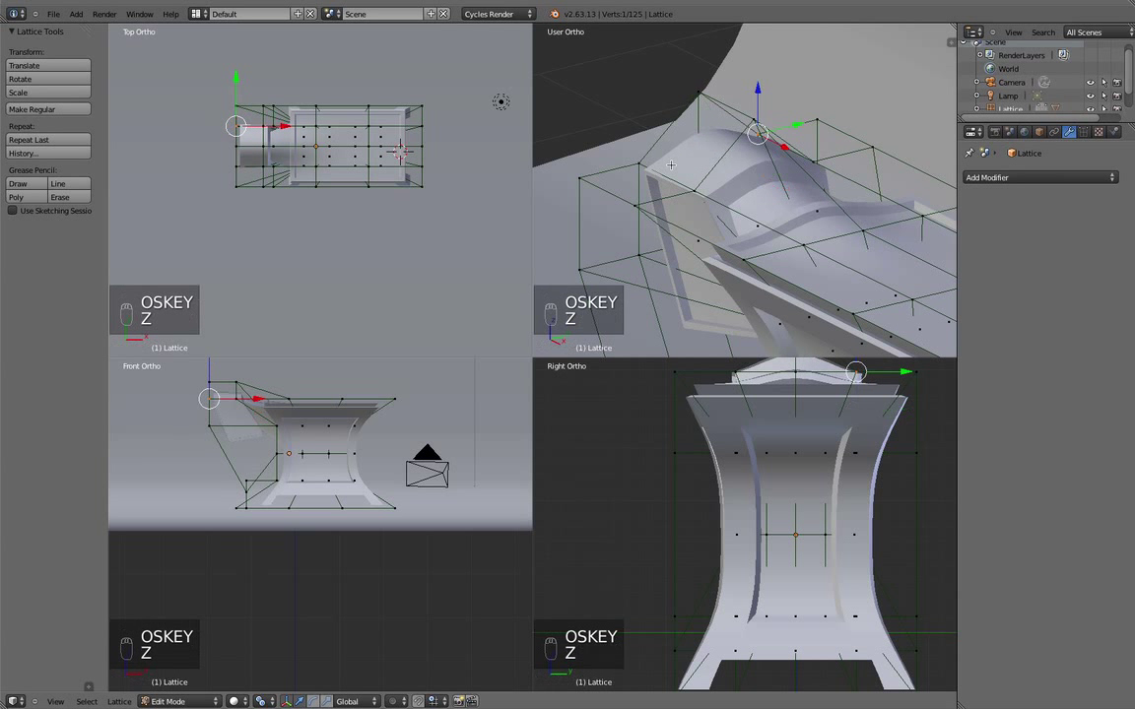
Deselect the lattice points and return to object mode to view the reshaped horn
{"action": "middle_click_drag", "start_coordinate": [669, 164], "coordinate": [603, 162]}
{"action": "key", "text": "a"}
{"action": "middle_click_drag", "start_coordinate": [724, 170], "coordinate": [764, 192]}
{"action": "key", "text": "Tab"}
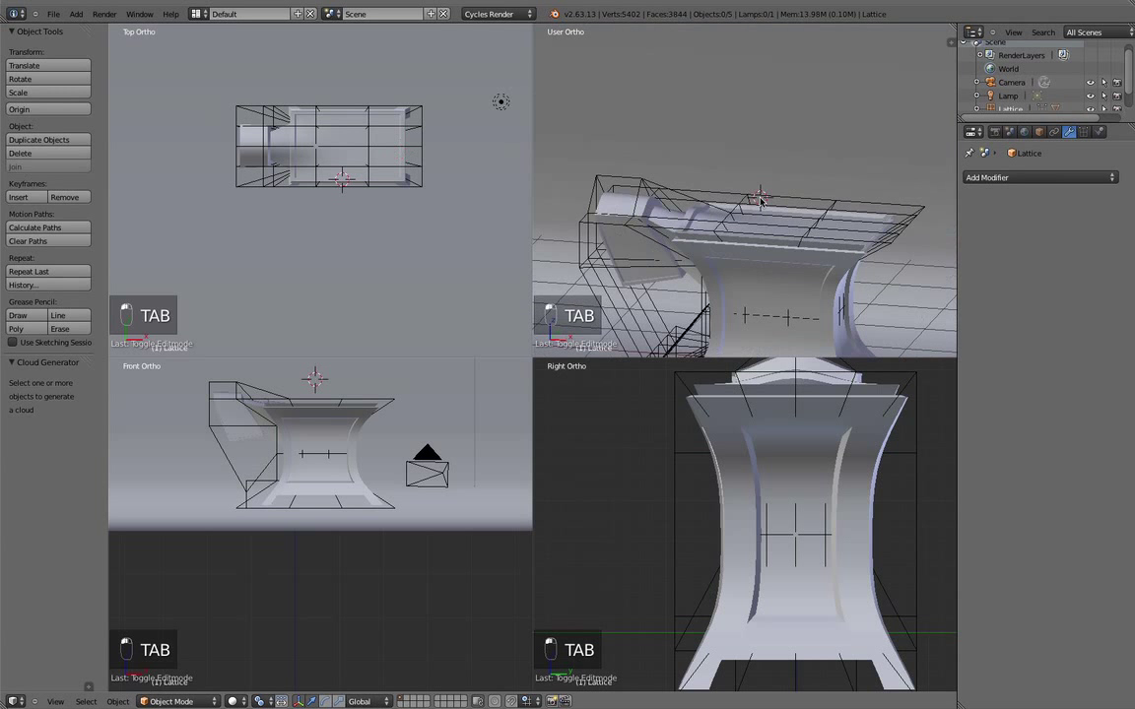
{"action": "scroll", "coordinate": [759, 200], "scroll_direction": "down", "scroll_amount": 4}
{"action": "mouse_move", "coordinate": [770, 205]}
{"action": "middle_mouse_down"}
{"action": "mouse_move", "coordinate": [759, 166]}
{"action": "mouse_move", "coordinate": [798, 182]}
{"action": "mouse_move", "coordinate": [783, 212]}
{"action": "middle_mouse_up"}
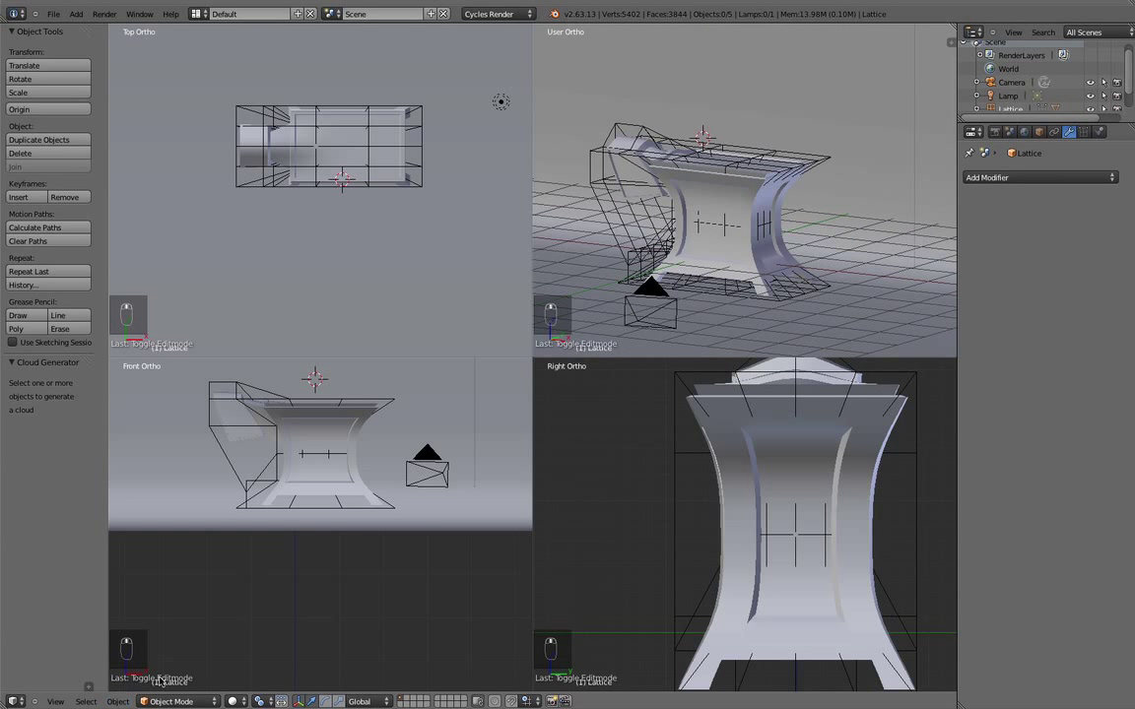
Replace the four-view layout with a single perspective view framing the whole anvil
{"action": "key", "text": "ctrl+alt+q"}
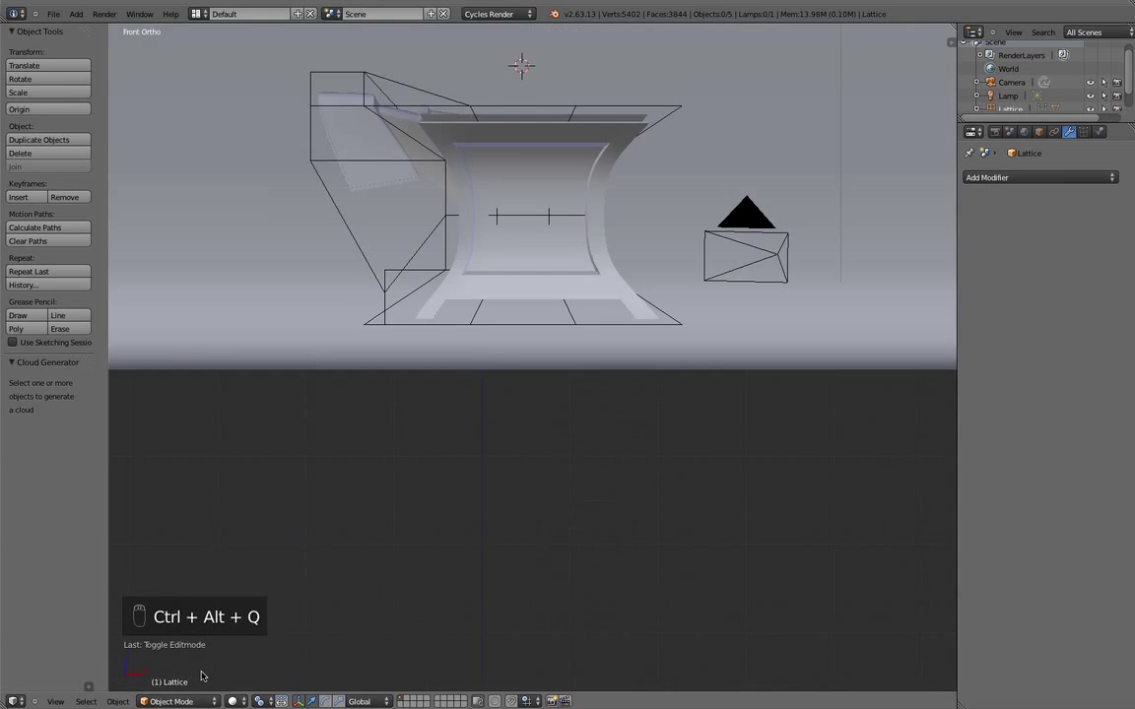
{"action": "scroll", "coordinate": [463, 380], "scroll_direction": "down", "scroll_amount": 1}
{"action": "middle_click_drag", "start_coordinate": [463, 379], "coordinate": [433, 382]}
{"action": "middle_click_drag", "start_coordinate": [515, 299], "coordinate": [504, 377], "text": "shift"}
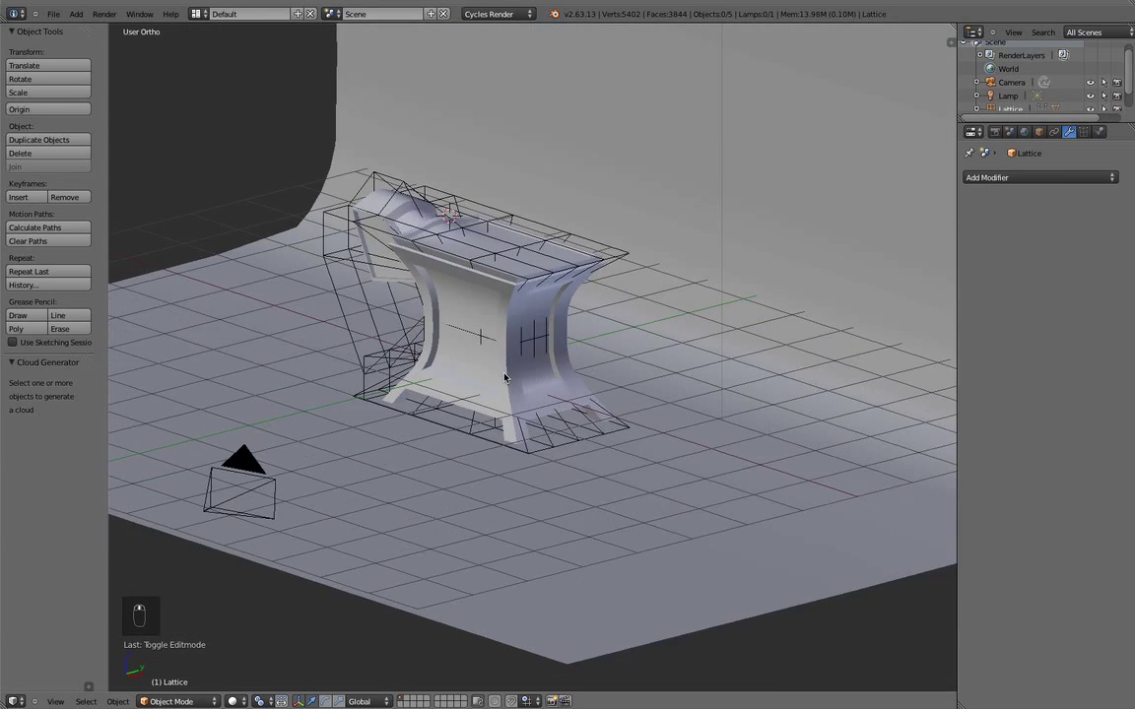
{"action": "key", "text": "KP_5"}
{"action": "scroll", "coordinate": [504, 377], "scroll_direction": "down", "scroll_amount": 3}
{"action": "middle_click_drag", "start_coordinate": [572, 346], "coordinate": [607, 356]}
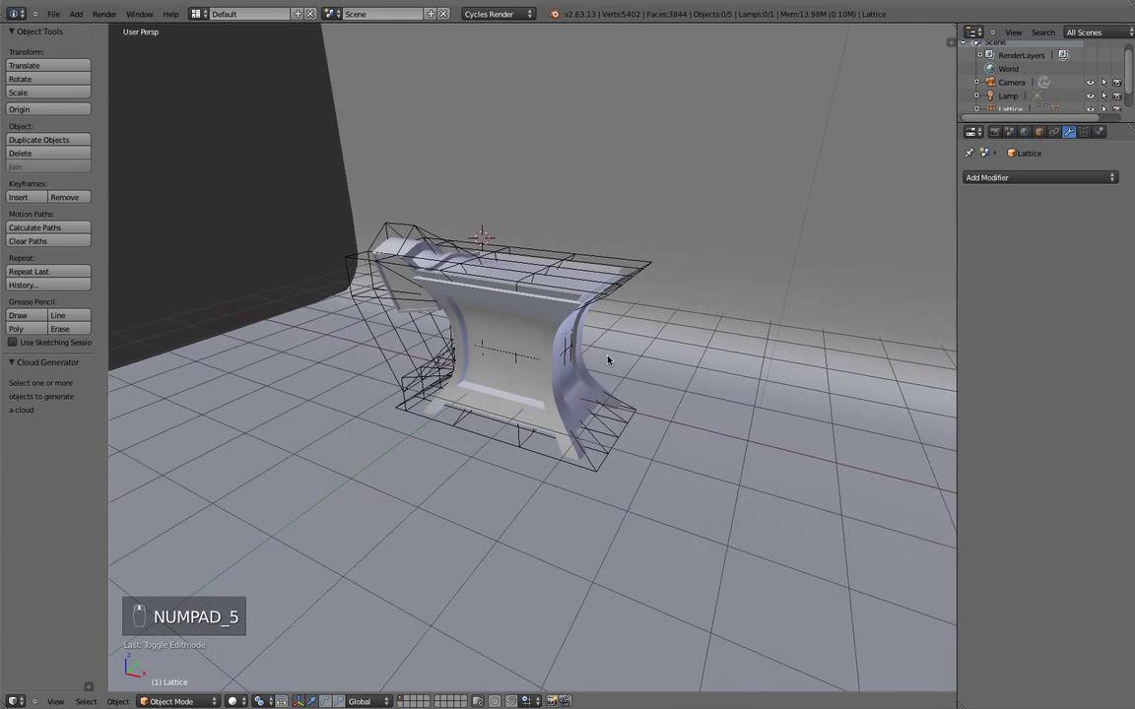
{"action": "scroll", "coordinate": [607, 355], "scroll_direction": "up", "scroll_amount": 1}
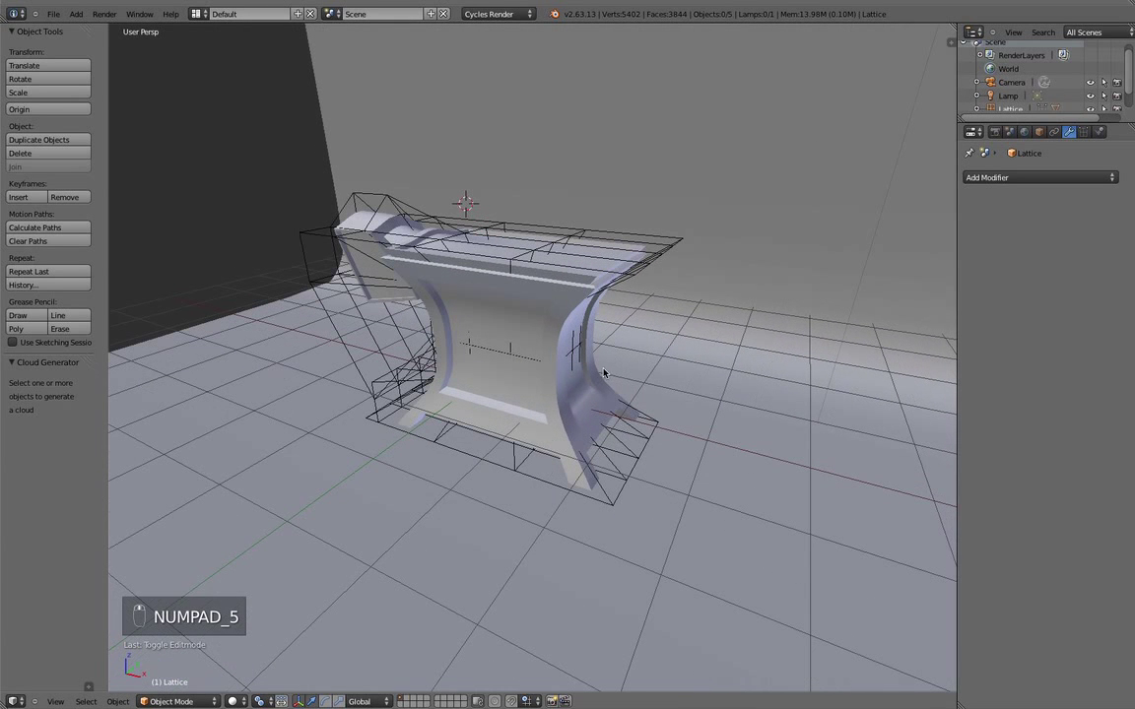
Preview the anvil in rendered shading from a lower angle and return to solid shading
{"action": "left_click", "coordinate": [234, 701]}
{"action": "left_click", "coordinate": [268, 613]}
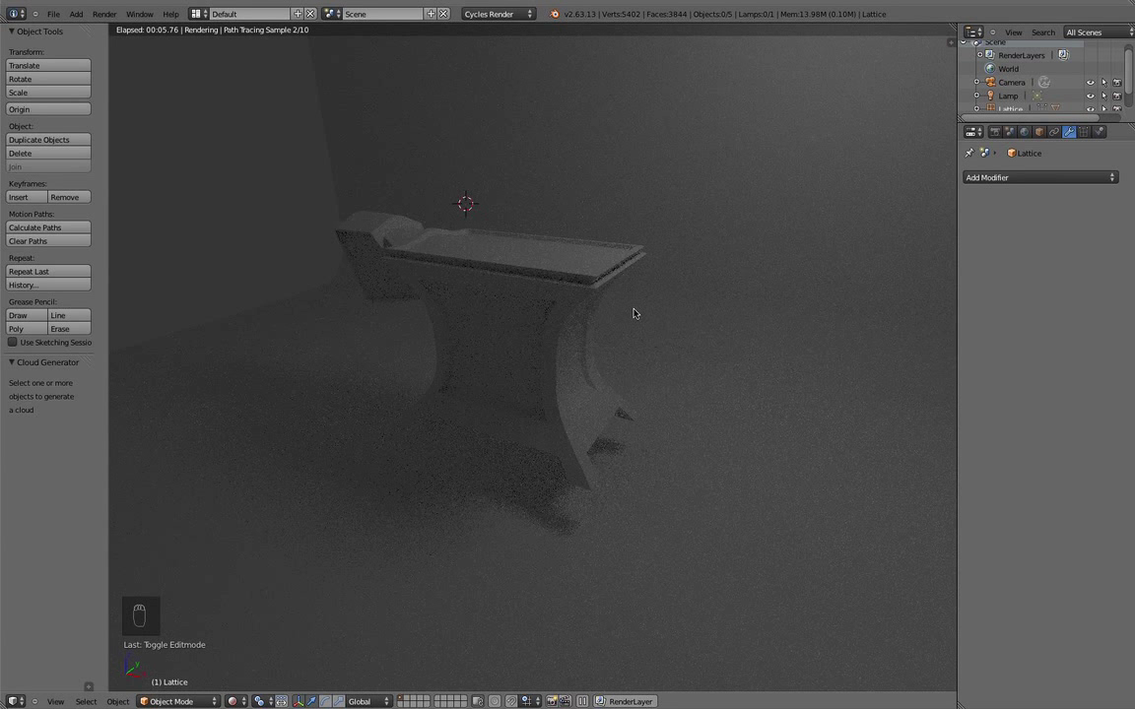
{"action": "middle_click_drag", "start_coordinate": [483, 379], "coordinate": [683, 360]}
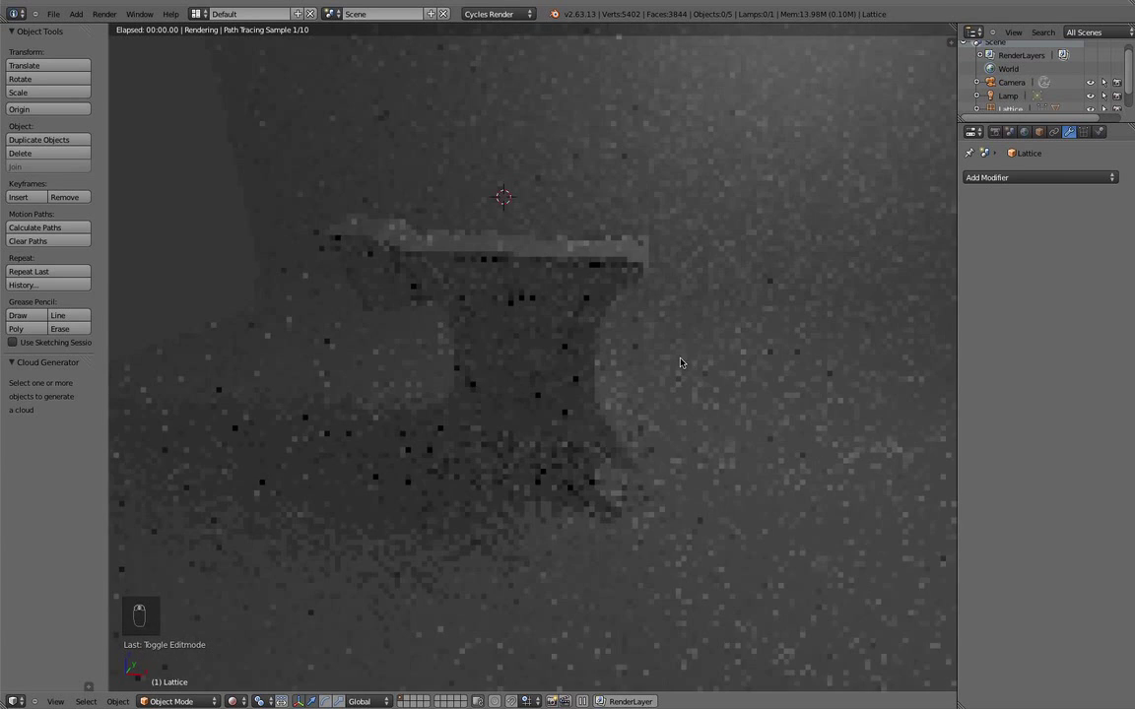
{"action": "scroll", "coordinate": [678, 360], "scroll_direction": "up", "scroll_amount": 3}
{"action": "key", "text": "z"}
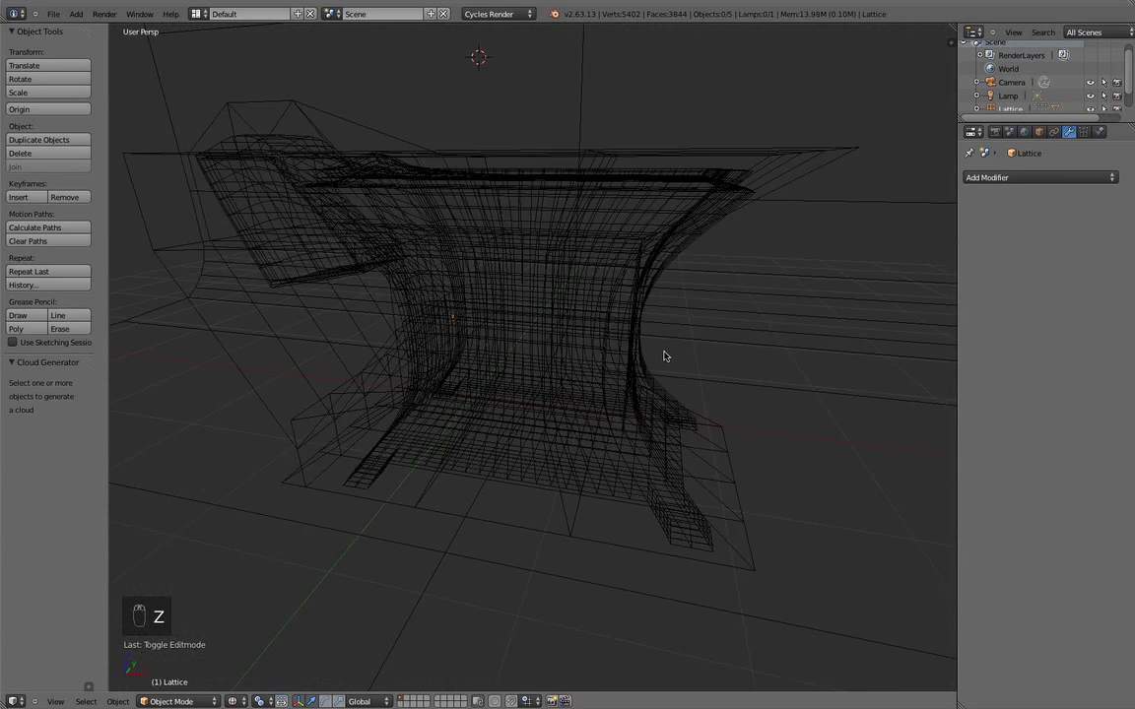
{"action": "key", "text": "z"}
Select the anvil mesh and apply its subdivision surface and lattice modifiers, keeping the edge split modifier
{"action": "scroll", "coordinate": [659, 352], "scroll_direction": "down", "scroll_amount": 3}
{"action": "mouse_move", "coordinate": [648, 349]}
{"action": "middle_mouse_down"}
{"action": "mouse_move", "coordinate": [582, 331]}
{"action": "mouse_move", "coordinate": [558, 336]}
{"action": "mouse_move", "coordinate": [607, 382]}
{"action": "mouse_move", "coordinate": [524, 372]}
{"action": "mouse_move", "coordinate": [610, 375]}
{"action": "mouse_move", "coordinate": [623, 359]}
{"action": "mouse_move", "coordinate": [462, 376]}
{"action": "mouse_move", "coordinate": [621, 374]}
{"action": "mouse_move", "coordinate": [493, 330]}
{"action": "middle_mouse_up"}
{"action": "right_click", "coordinate": [617, 300]}
{"action": "right_click", "coordinate": [484, 267]}
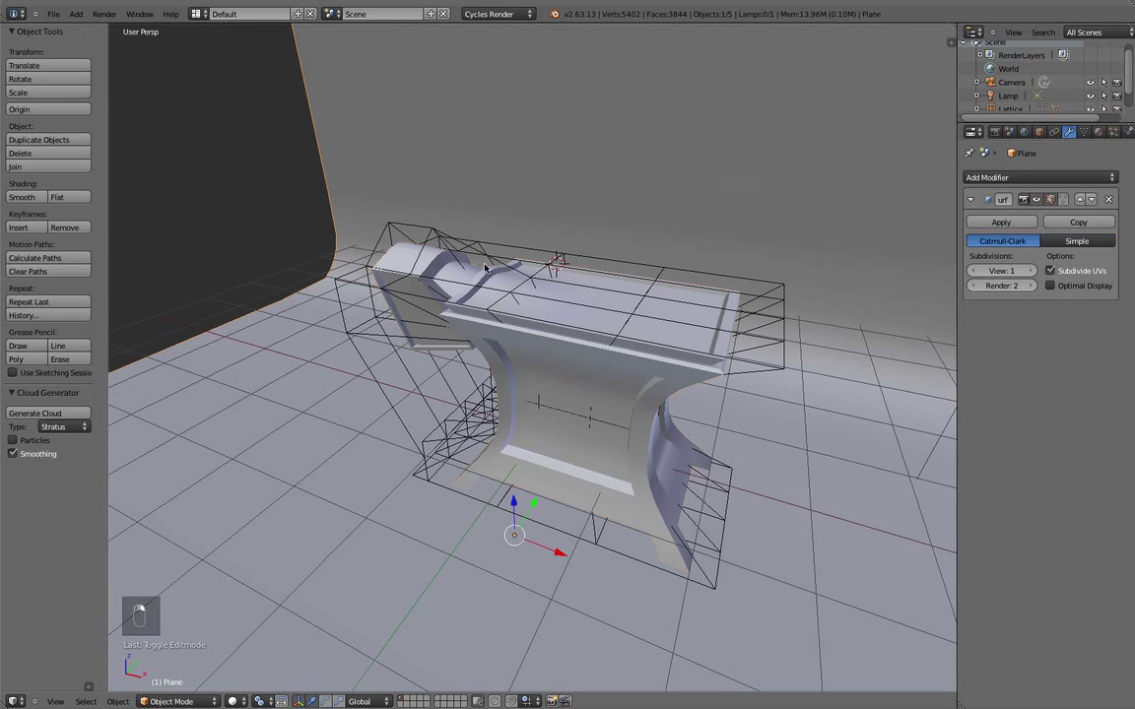
{"action": "right_click", "coordinate": [409, 258]}
{"action": "right_click", "coordinate": [390, 226]}
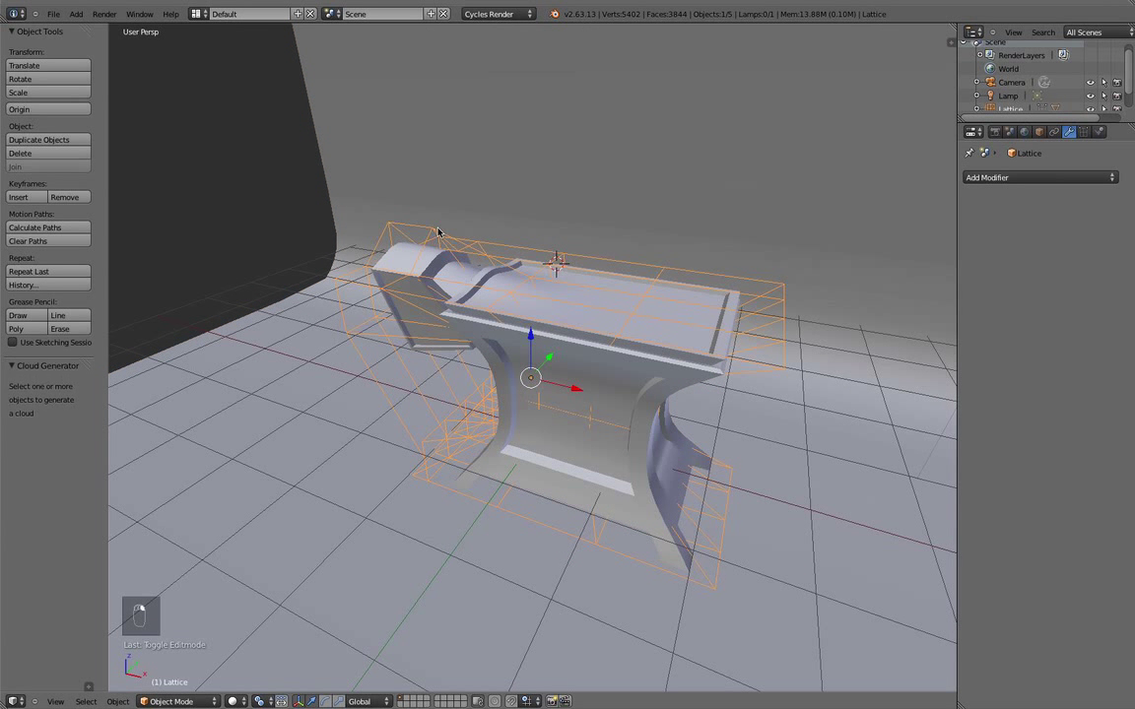
{"action": "right_click", "coordinate": [670, 305]}
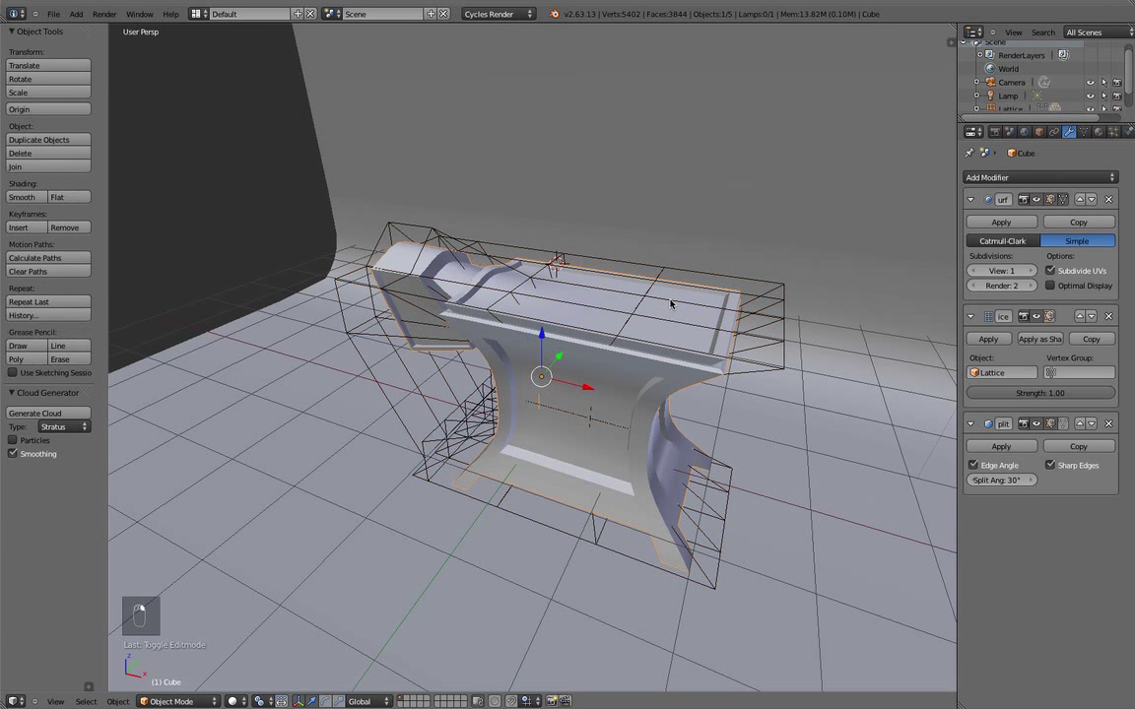
{"action": "left_click", "coordinate": [1079, 316]}
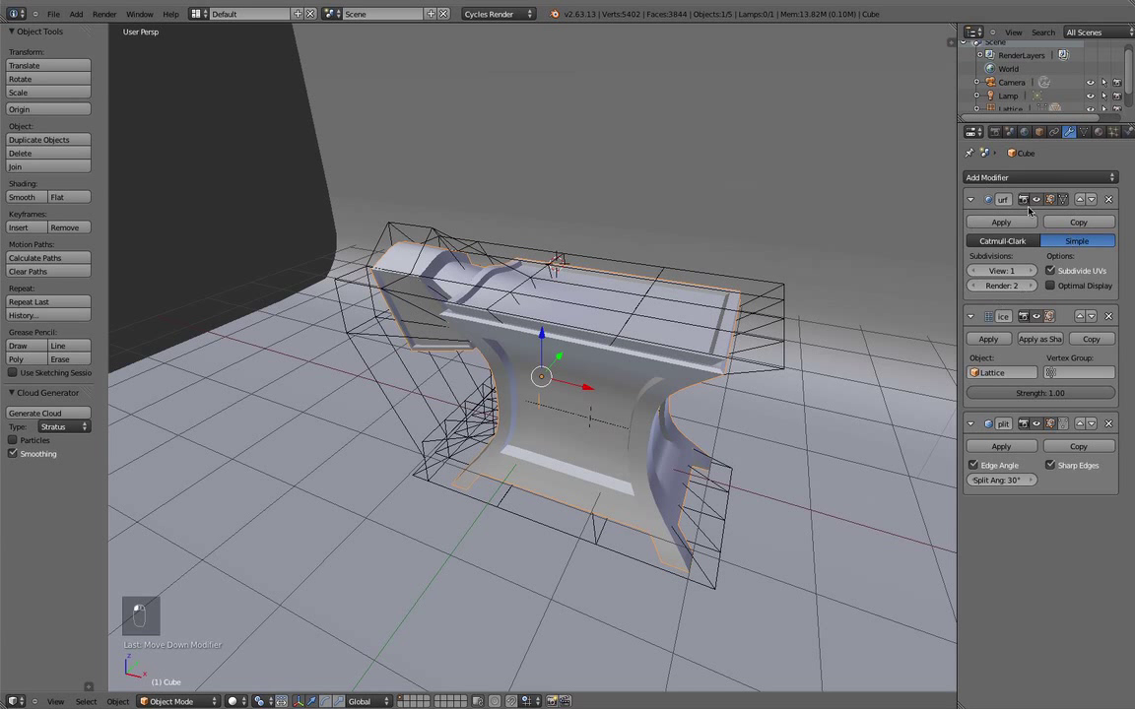
{"action": "left_click", "coordinate": [1016, 224]}
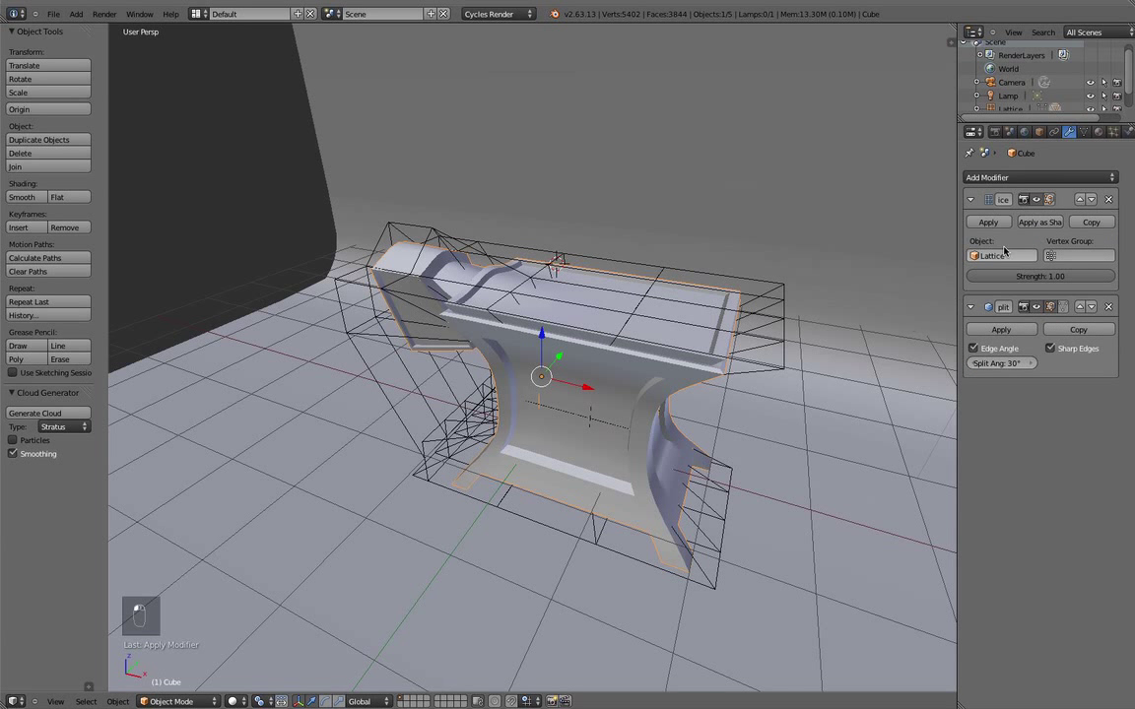
{"action": "left_click", "coordinate": [992, 226]}
Examine the anvil's applied mesh in edit mode from several angles and return to object mode
{"action": "middle_click_drag", "start_coordinate": [669, 394], "coordinate": [474, 400]}
{"action": "key", "text": "Tab"}
{"action": "scroll", "coordinate": [472, 399], "scroll_direction": "up", "scroll_amount": 5}
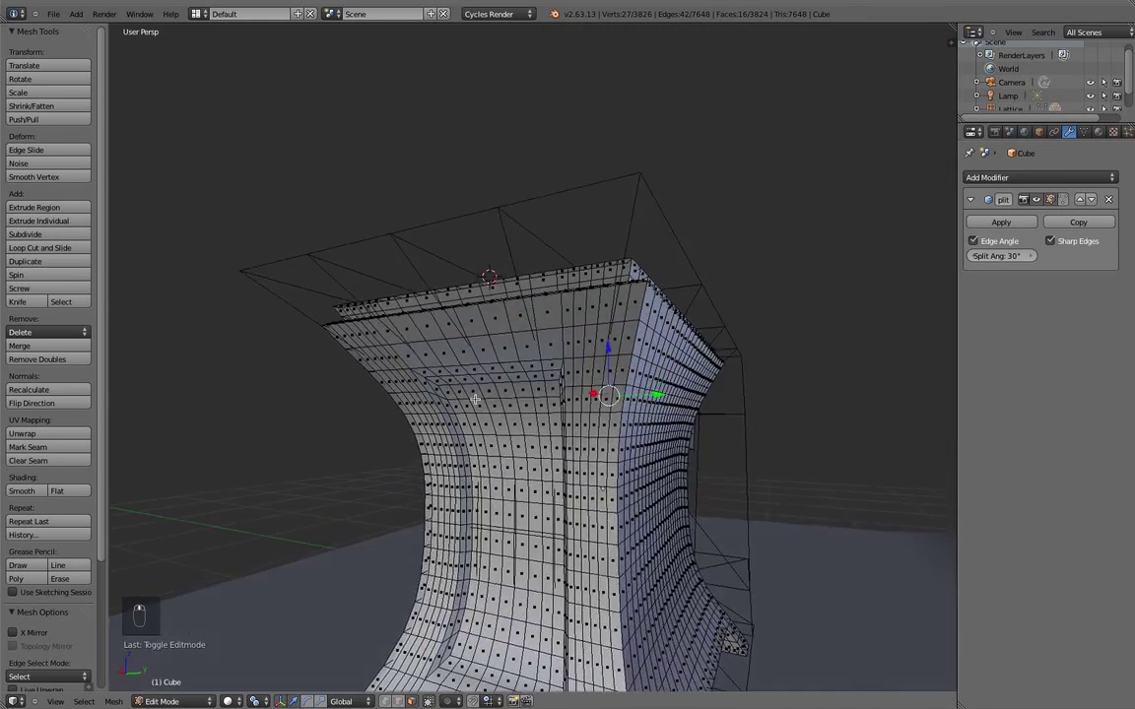
{"action": "middle_click_drag", "start_coordinate": [509, 349], "coordinate": [551, 423]}
{"action": "scroll", "coordinate": [539, 351], "scroll_direction": "down", "scroll_amount": 4}
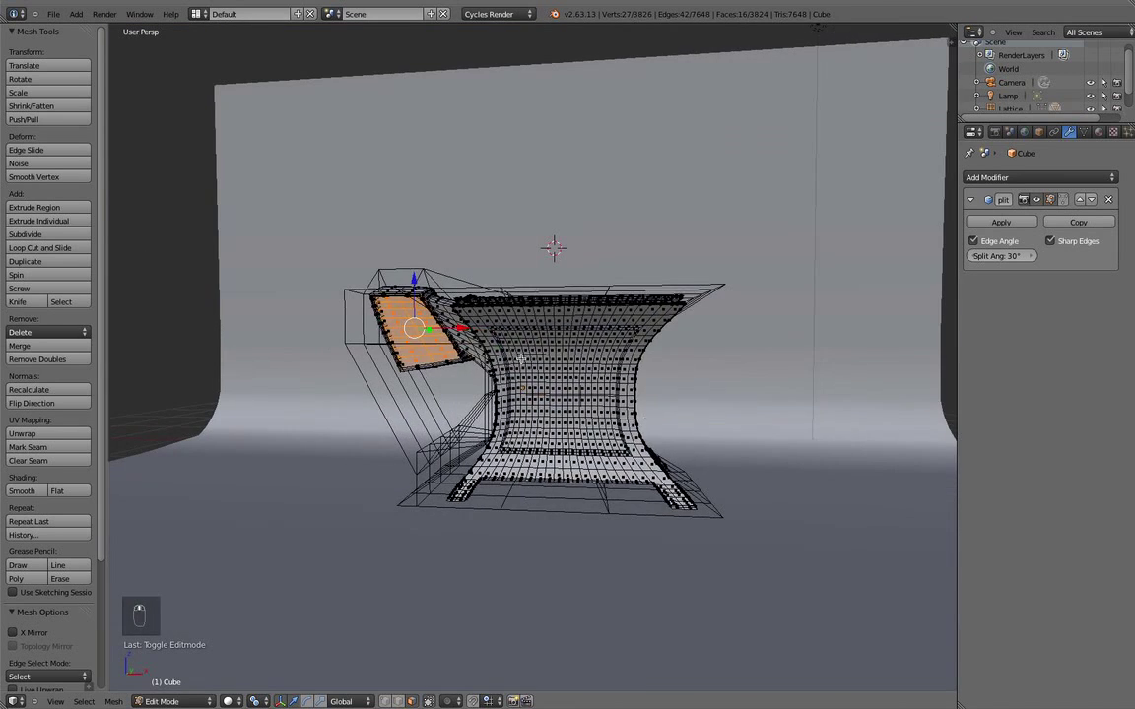
{"action": "key", "text": "Tab"}
Select the lattice object around the anvil and delete it
{"action": "right_click", "coordinate": [351, 288]}
{"action": "right_click", "coordinate": [360, 295]}
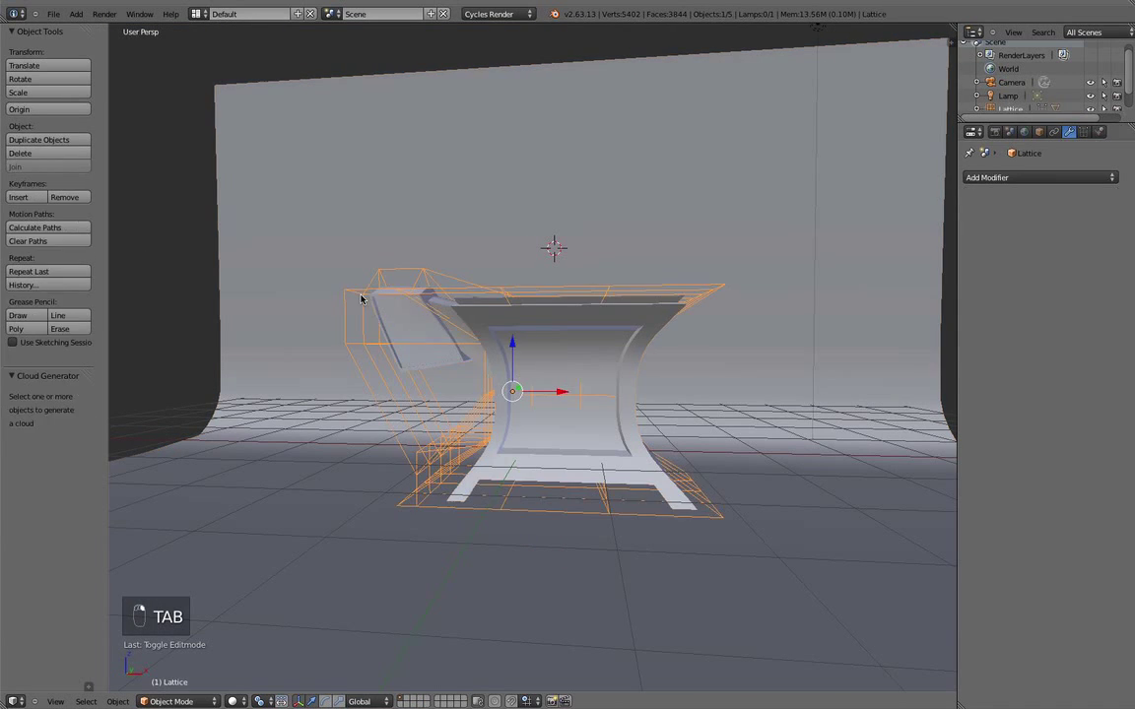
{"action": "key", "text": "x"}
{"action": "left_click", "coordinate": [362, 298]}
{"action": "middle_click_drag", "start_coordinate": [362, 297], "coordinate": [458, 368]}
{"action": "key", "text": "KP_1"}
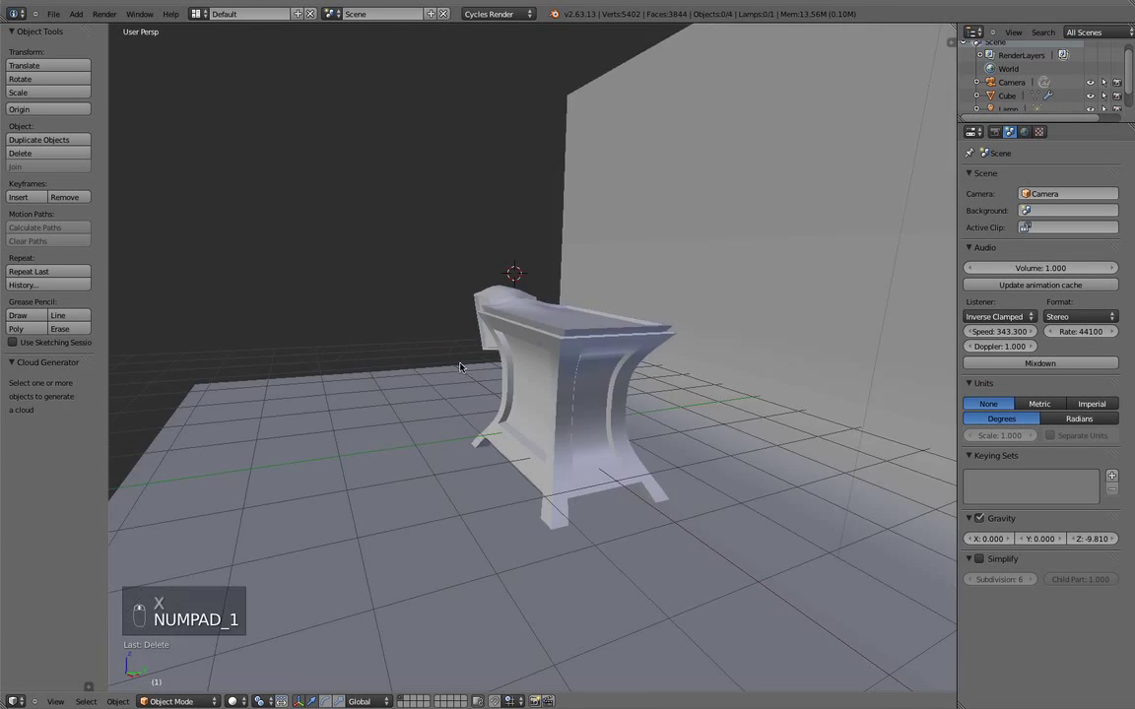
Split the 3D viewport into a quad view and turn its perspective quadrant towards the anvil's flat end
{"action": "key", "text": "KP_3"}
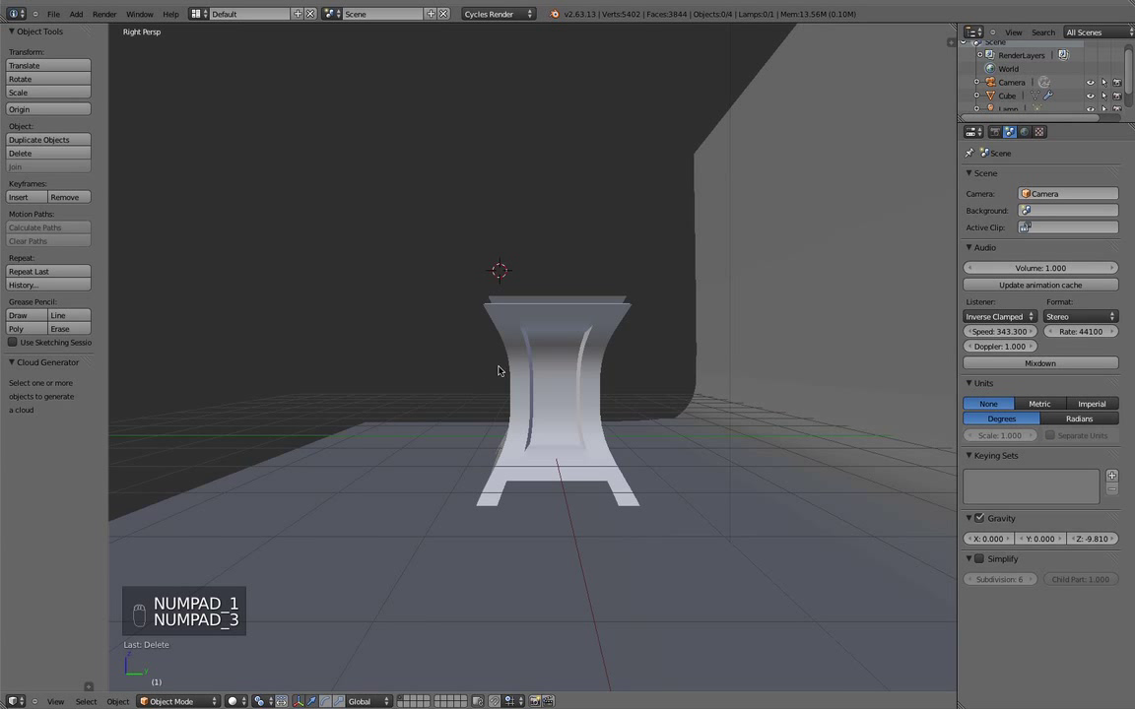
{"action": "key", "text": "ctrl+alt+q"}
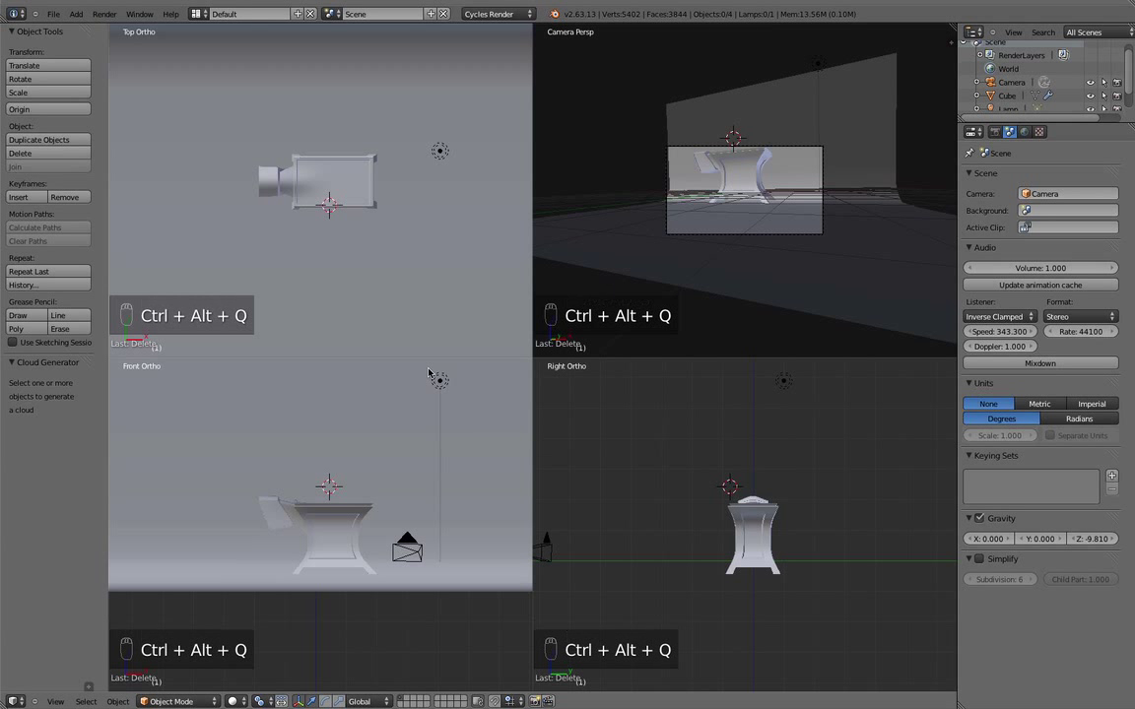
{"action": "scroll", "coordinate": [738, 179], "scroll_direction": "up", "scroll_amount": 3}
{"action": "scroll", "coordinate": [750, 177], "scroll_direction": "down", "scroll_amount": 3}
{"action": "middle_click_drag", "start_coordinate": [752, 233], "coordinate": [714, 202]}
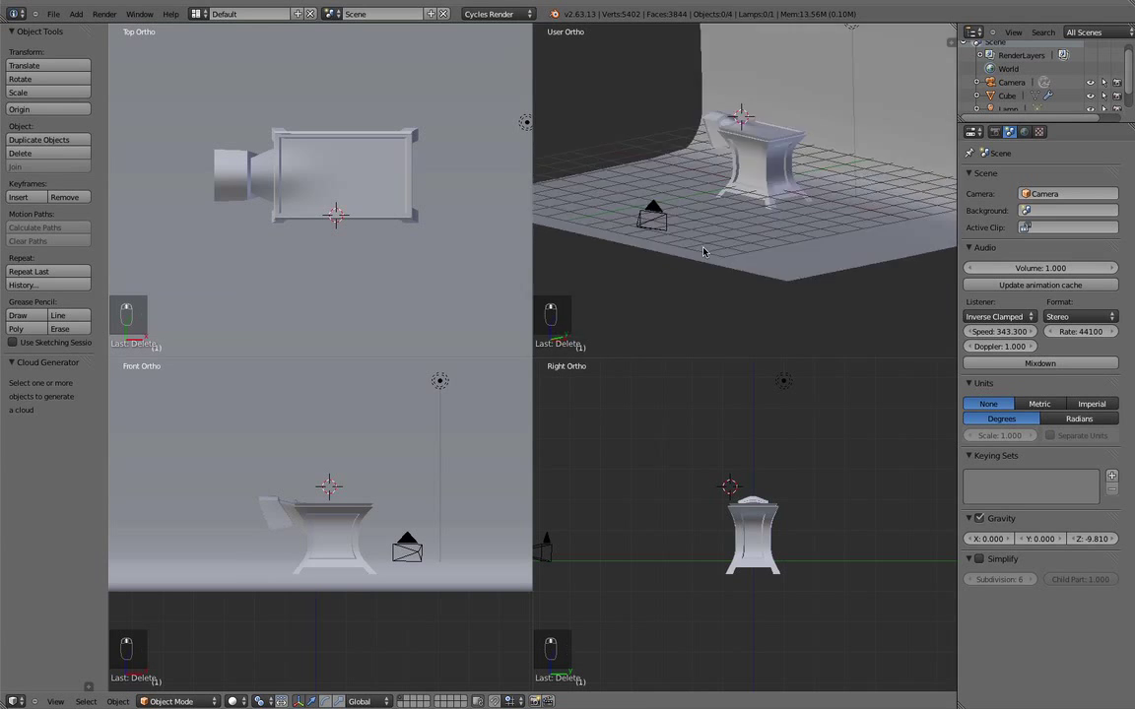
Select the anvil and open its mesh in edit mode, framed on the flat end below the upper rim
{"action": "scroll", "coordinate": [704, 252], "scroll_direction": "up", "scroll_amount": 3}
{"action": "right_click", "coordinate": [678, 240]}
{"action": "mouse_move", "coordinate": [714, 202]}
{"action": "middle_mouse_down", "text": "shift"}
{"action": "mouse_move", "coordinate": [653, 291]}
{"action": "mouse_move", "coordinate": [732, 222]}
{"action": "mouse_move", "coordinate": [629, 205]}
{"action": "mouse_move", "coordinate": [704, 184]}
{"action": "middle_mouse_up", "text": "shift"}
{"action": "scroll", "coordinate": [679, 244], "scroll_direction": "up", "scroll_amount": 4}
{"action": "key", "text": "Tab"}
{"action": "scroll", "coordinate": [706, 180], "scroll_direction": "up", "scroll_amount": 3}
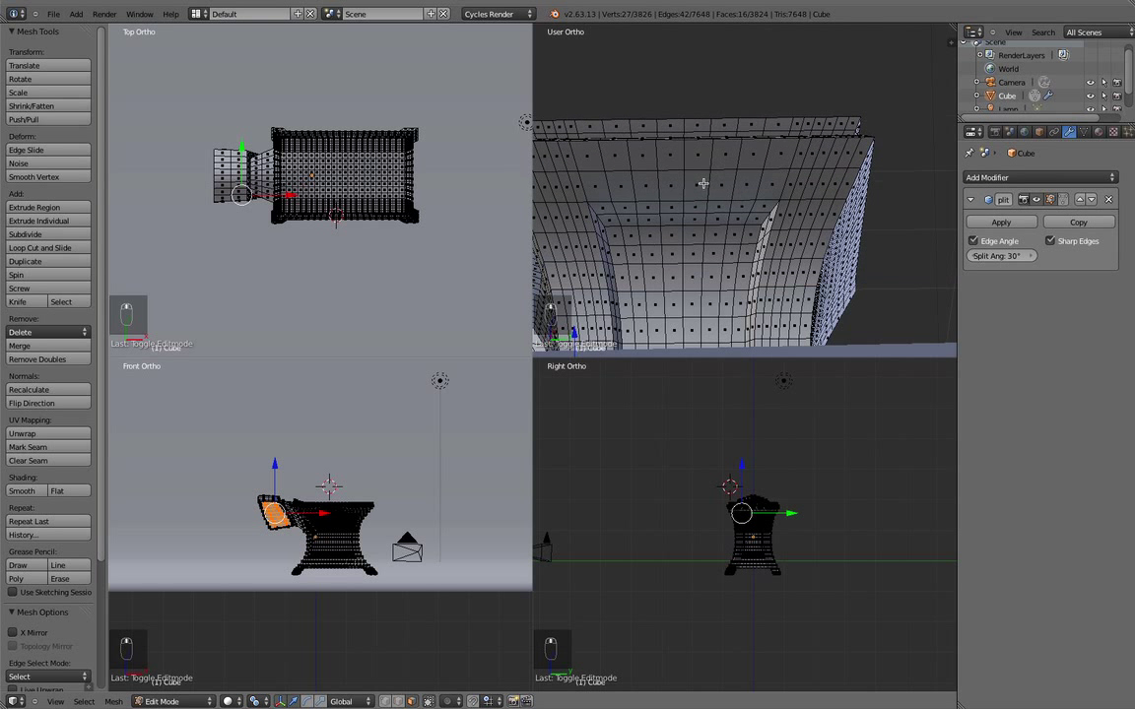
Add a four-by-four patch of faces on the anvil's flat end to the selection and delete the selected faces
{"action": "key", "text": "c"}
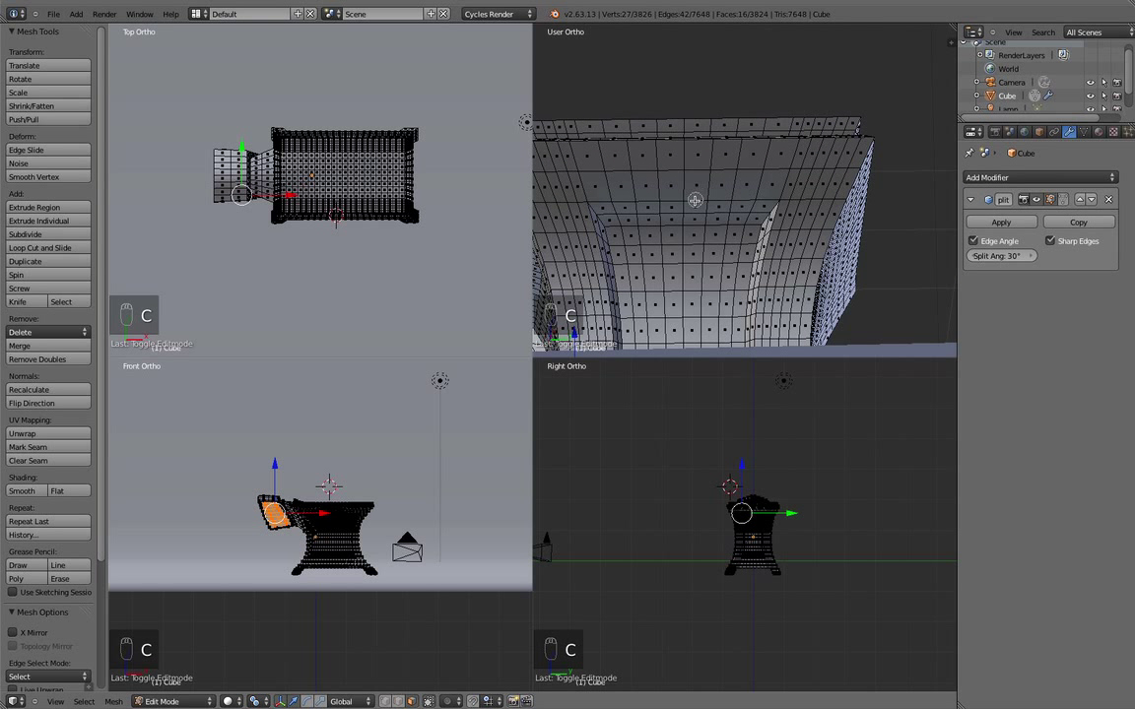
{"action": "mouse_move", "coordinate": [690, 207]}
{"action": "left_mouse_down"}
{"action": "mouse_move", "coordinate": [685, 192]}
{"action": "mouse_move", "coordinate": [660, 192]}
{"action": "mouse_move", "coordinate": [698, 197]}
{"action": "mouse_move", "coordinate": [689, 231]}
{"action": "mouse_move", "coordinate": [682, 222]}
{"action": "mouse_move", "coordinate": [693, 223]}
{"action": "left_mouse_up"}
{"action": "middle_click_drag", "start_coordinate": [701, 226], "coordinate": [660, 252]}
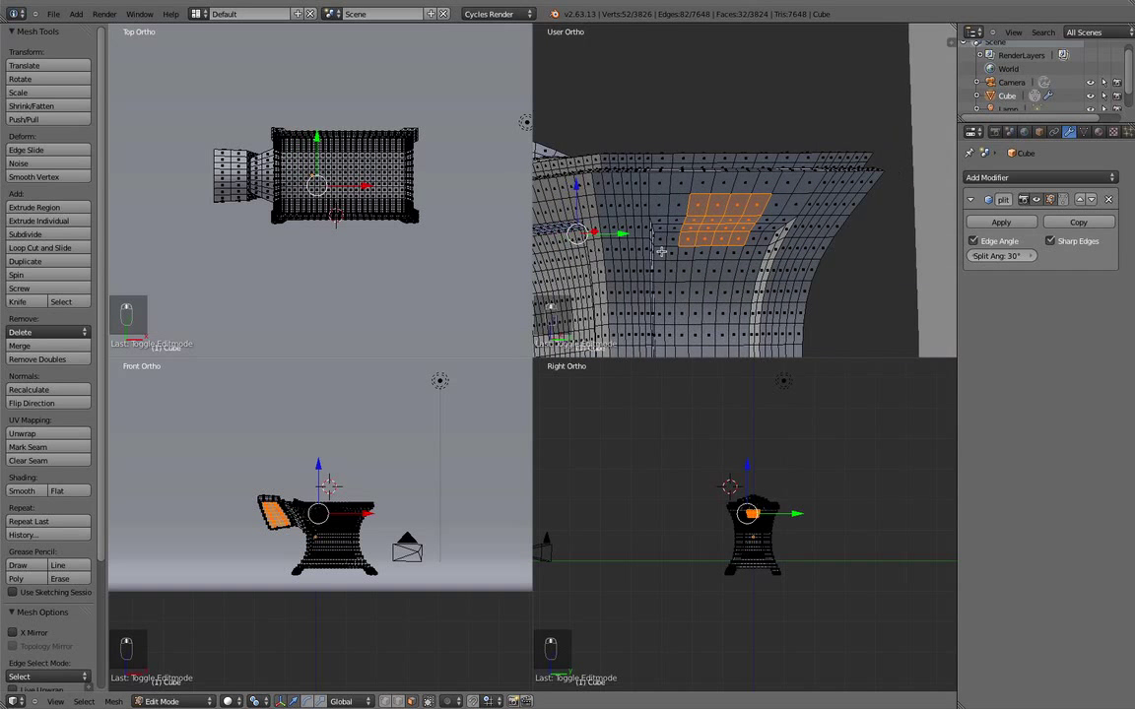
{"action": "key", "text": "x"}
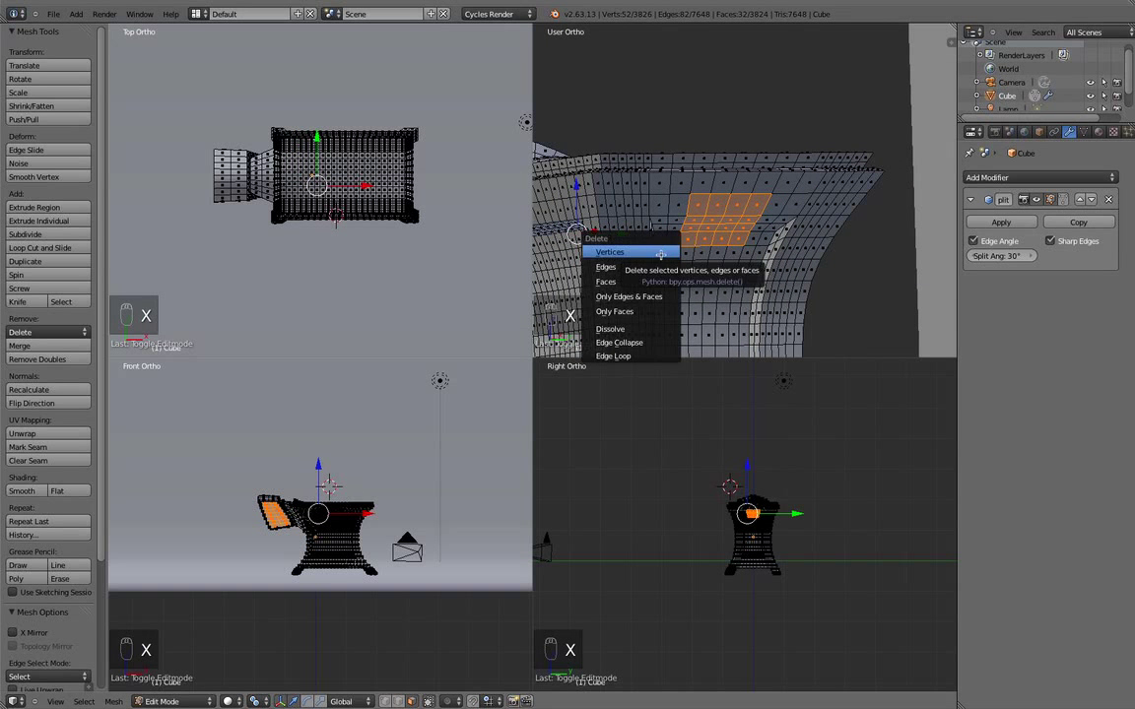
{"action": "left_click", "coordinate": [645, 281]}
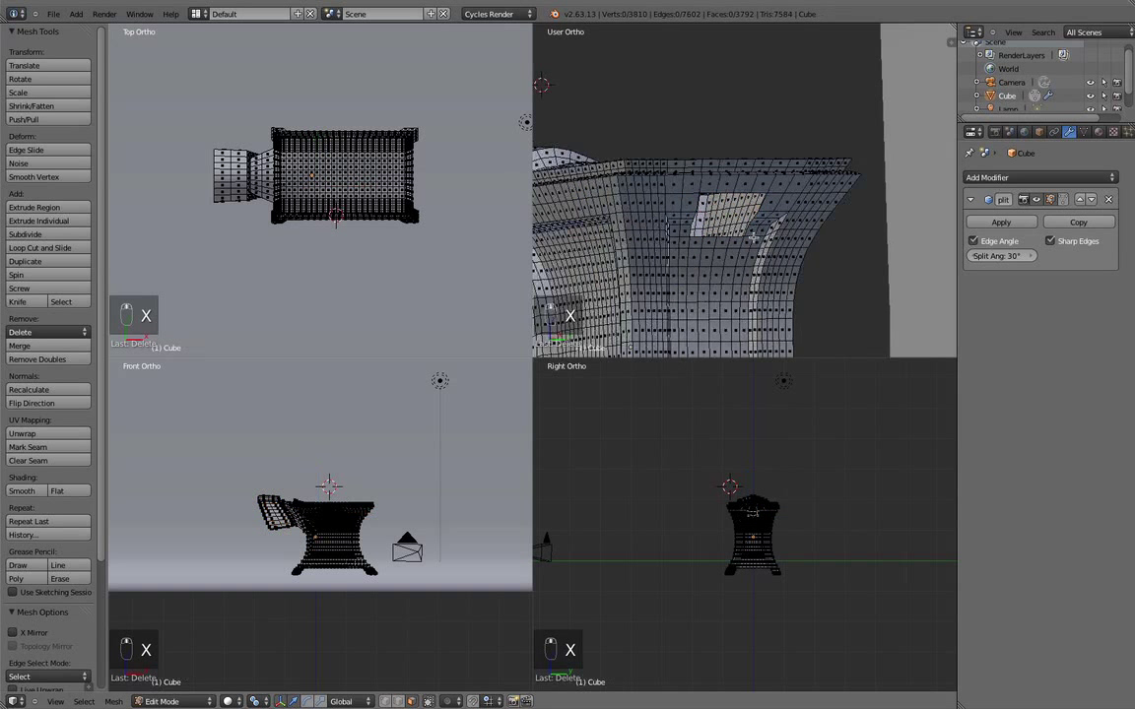
{"action": "middle_click_drag", "start_coordinate": [754, 237], "coordinate": [729, 295]}
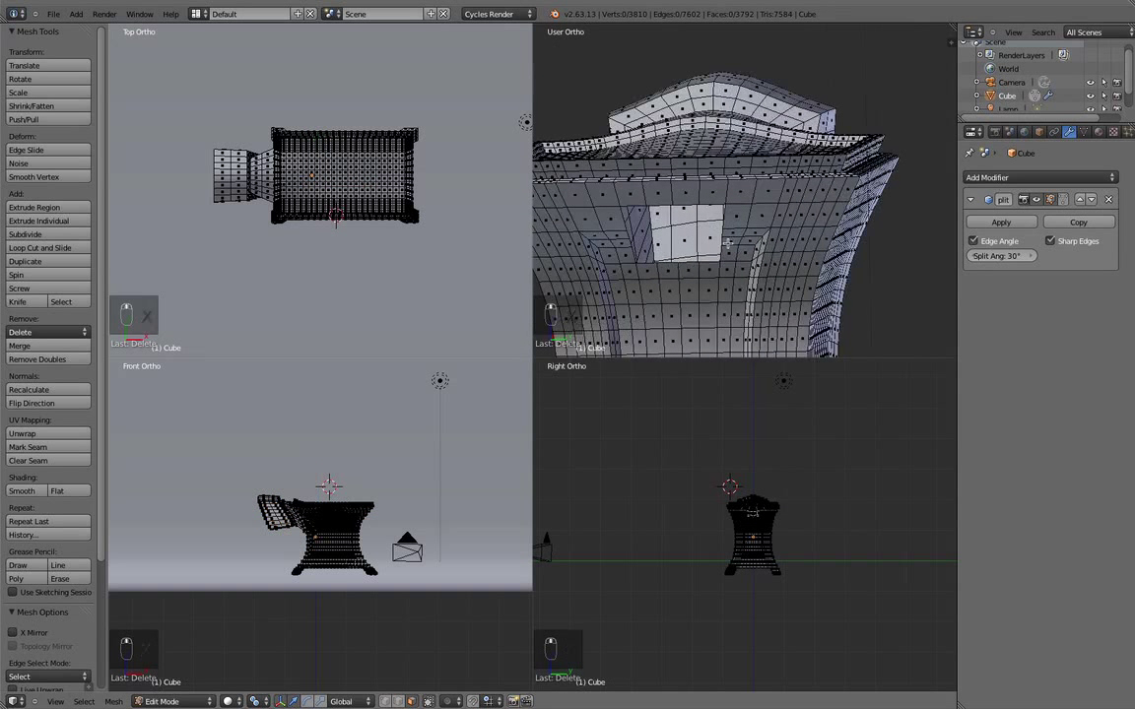
Switch to edge selection and select the border edge loop of the new opening in the anvil's flat end
{"action": "left_click", "coordinate": [400, 701]}
{"action": "middle_click_drag", "start_coordinate": [665, 308], "coordinate": [689, 284]}
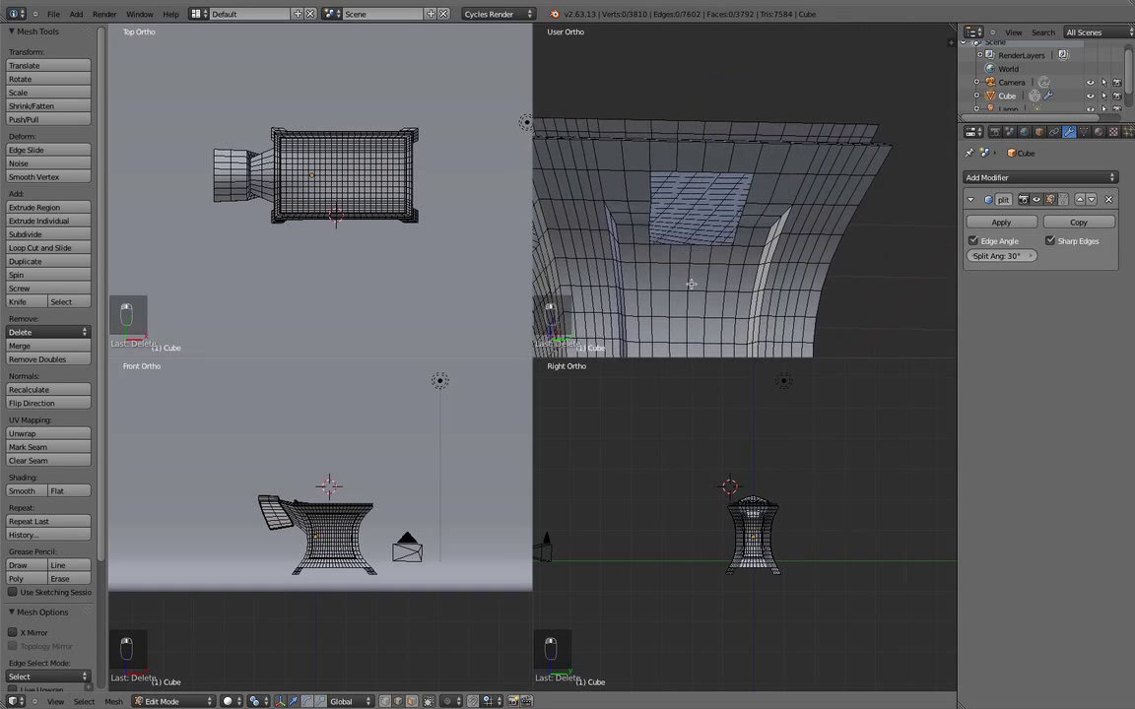
{"action": "scroll", "coordinate": [698, 282], "scroll_direction": "up", "scroll_amount": 2}
{"action": "right_click", "coordinate": [723, 272], "text": "alt"}
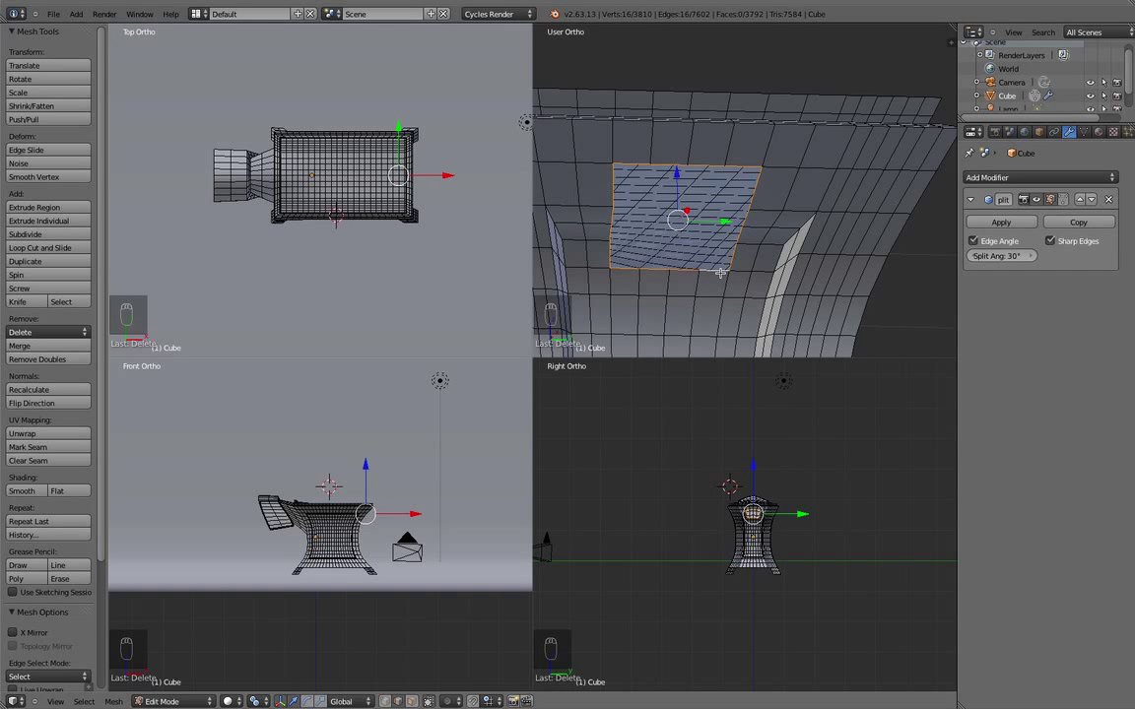
{"action": "scroll", "coordinate": [749, 227], "scroll_direction": "down", "scroll_amount": 2}
{"action": "middle_click_drag", "start_coordinate": [730, 233], "coordinate": [701, 226]}
{"action": "key", "text": "KP_1"}
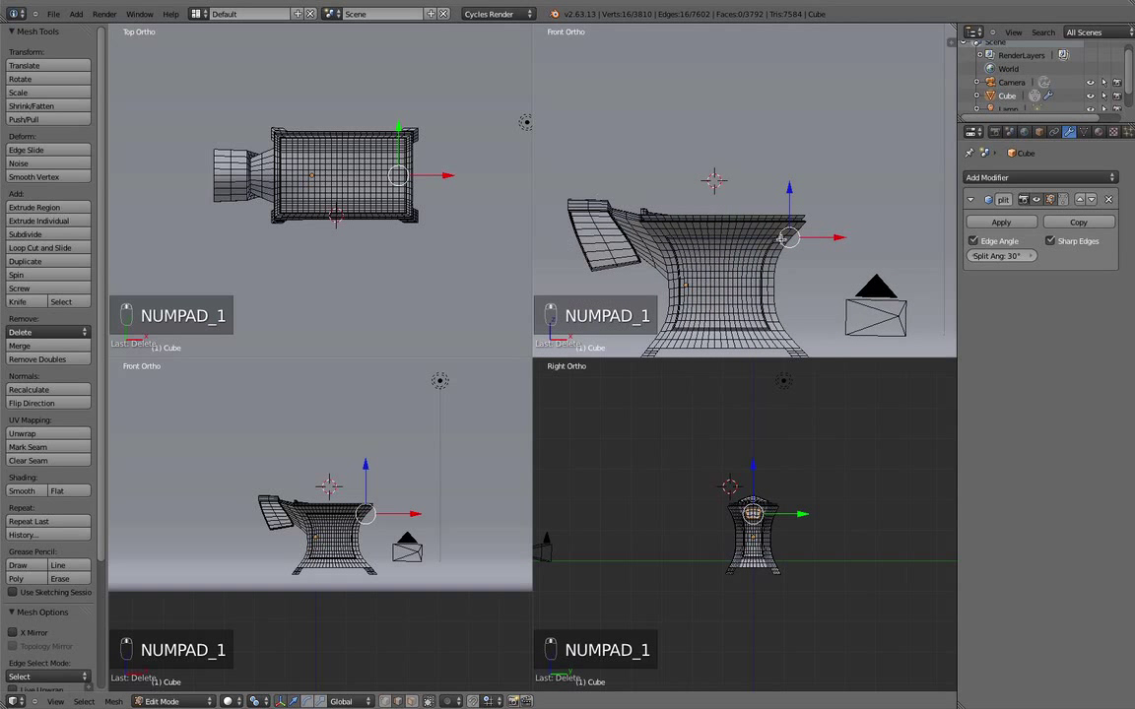
{"action": "middle_click_drag", "start_coordinate": [783, 238], "coordinate": [642, 229], "text": "shift"}
{"action": "scroll", "coordinate": [661, 196], "scroll_direction": "up", "scroll_amount": 4}
{"action": "middle_click_drag", "start_coordinate": [594, 268], "coordinate": [762, 219], "text": "shift"}
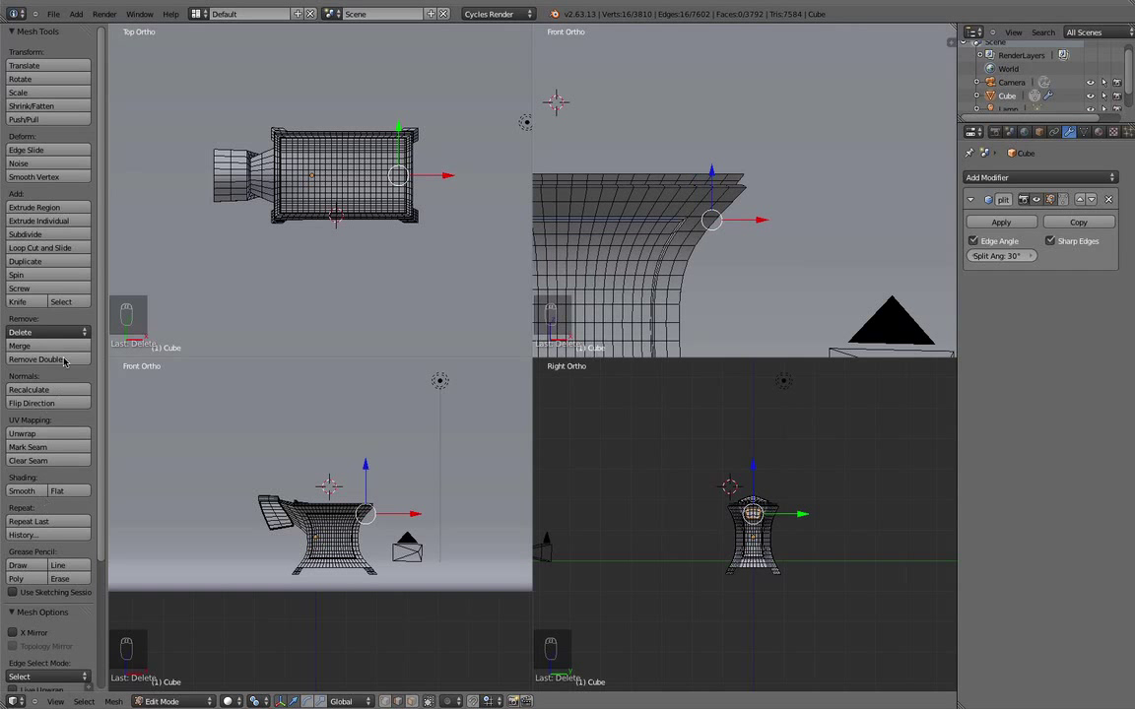
{"action": "scroll", "coordinate": [59, 345], "scroll_direction": "down", "scroll_amount": 3}
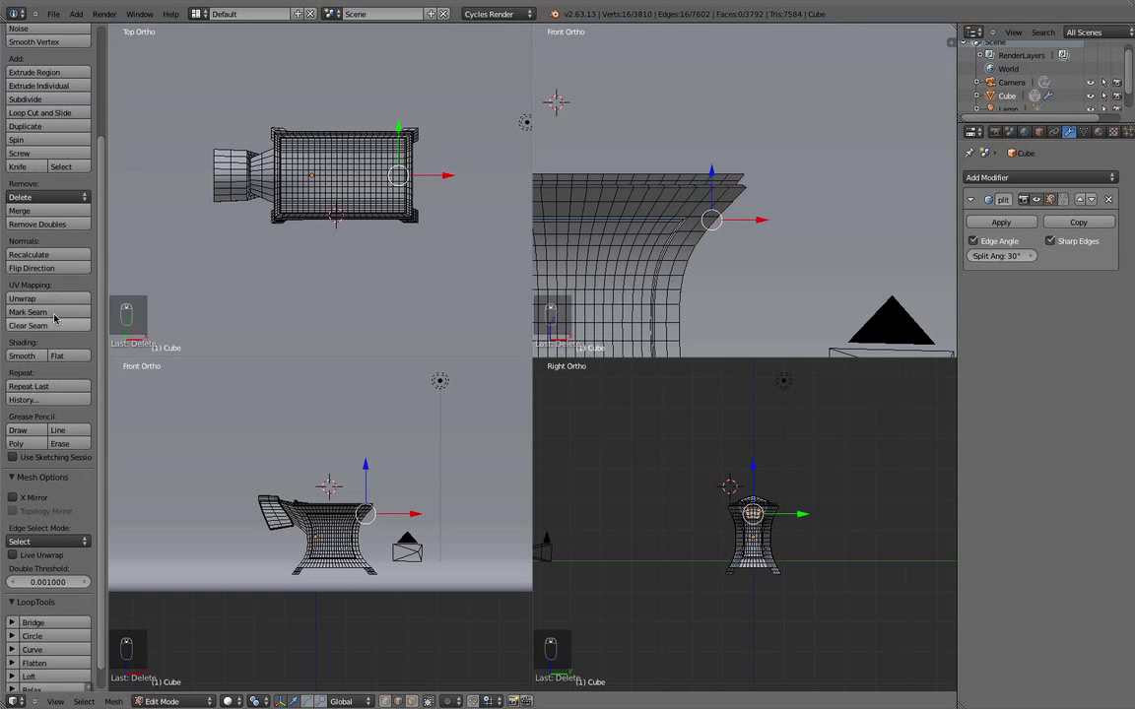
{"action": "scroll", "coordinate": [30, 414], "scroll_direction": "down", "scroll_amount": 1}
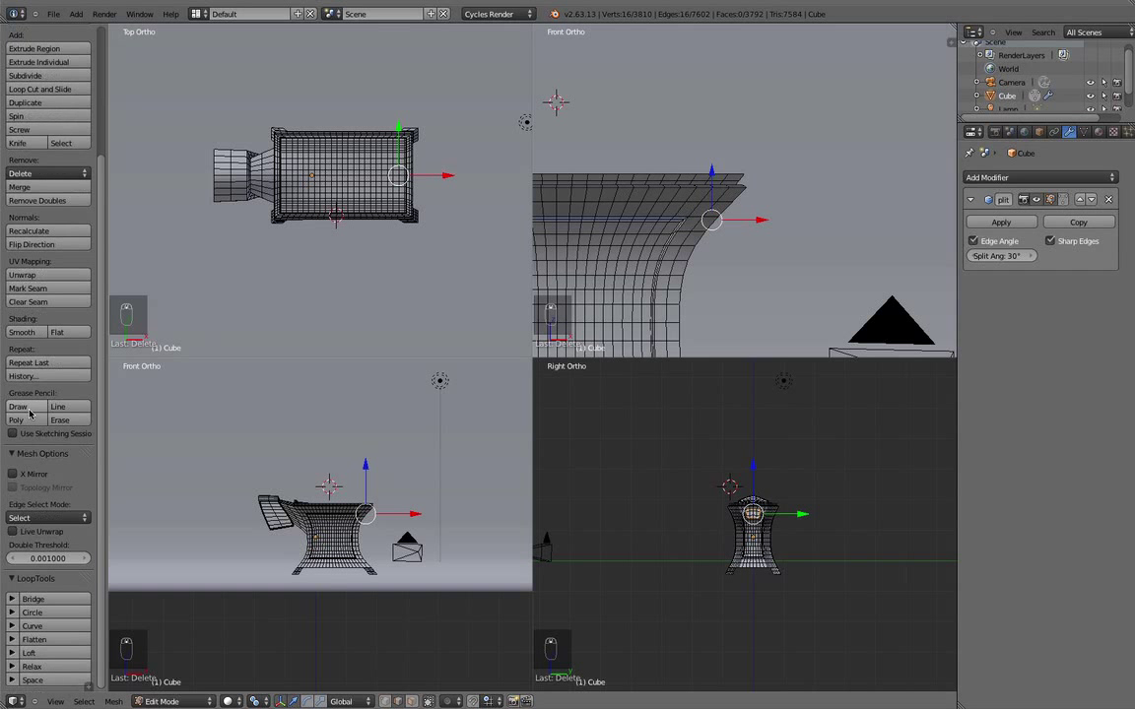
{"action": "left_click", "coordinate": [29, 411]}
{"action": "scroll", "coordinate": [732, 254], "scroll_direction": "down", "scroll_amount": 2}
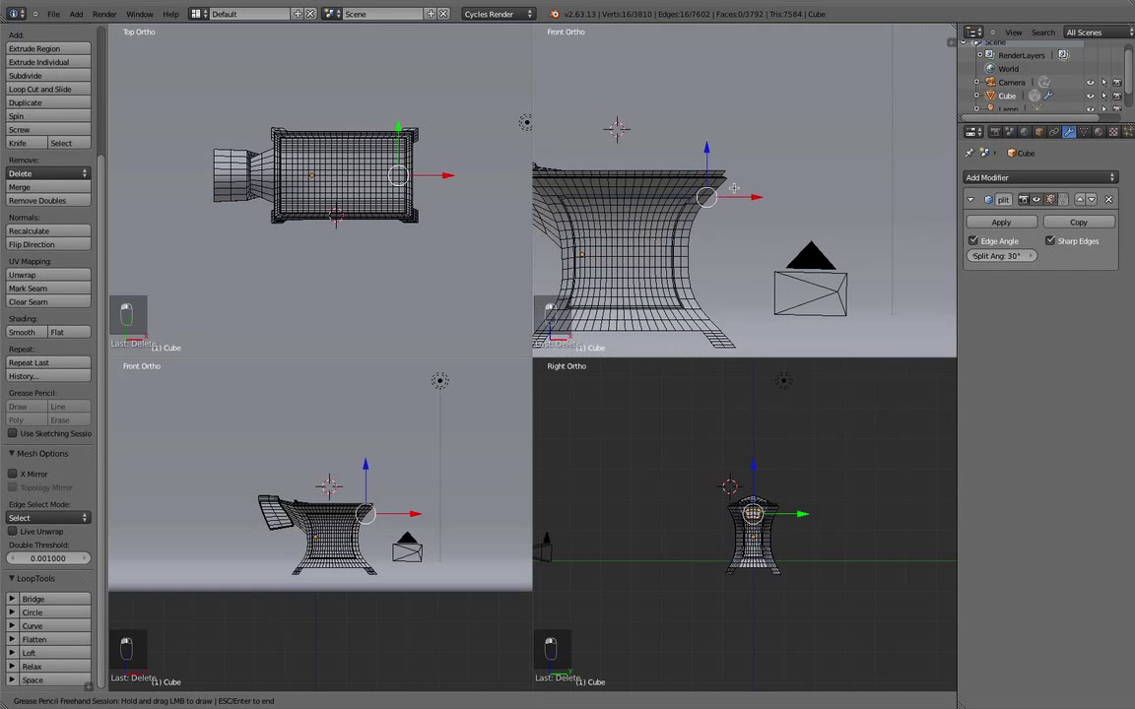
{"action": "key", "text": "Escape"}
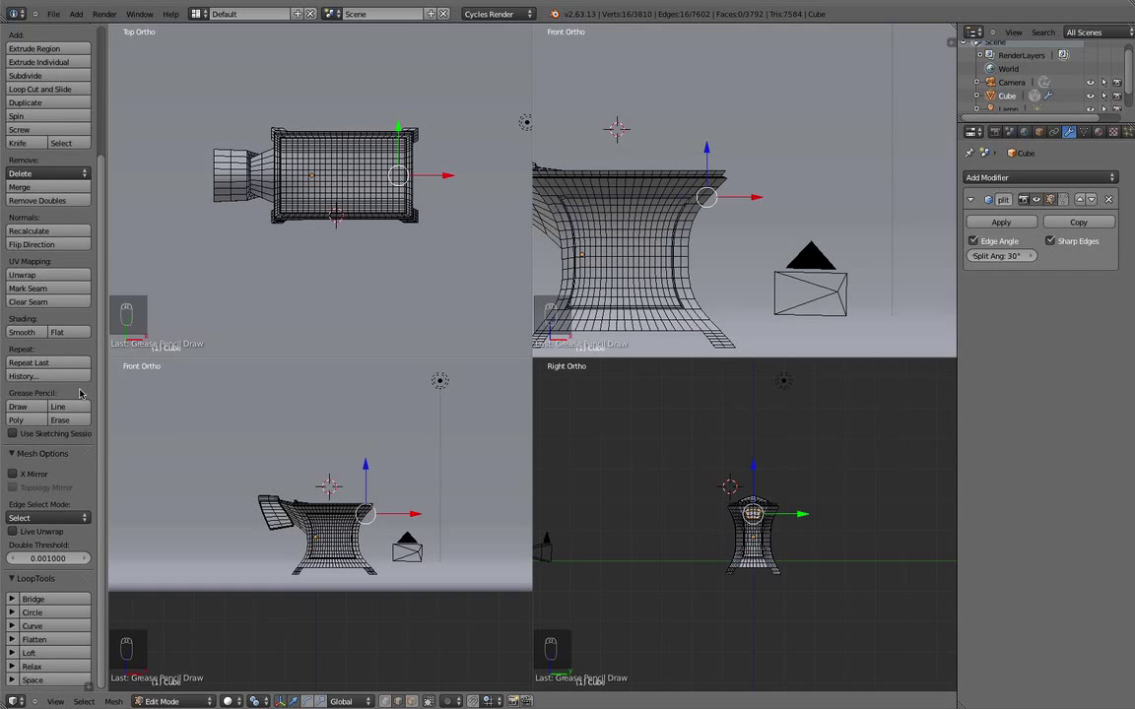
{"action": "left_click", "coordinate": [28, 404]}
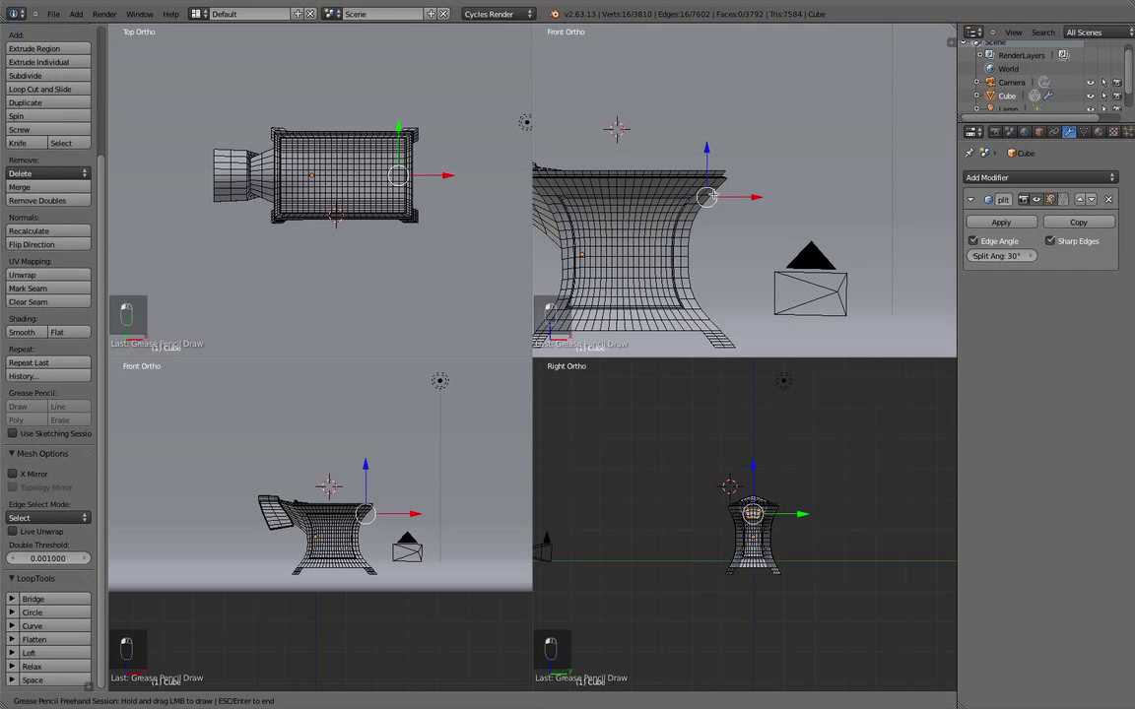
{"action": "key", "text": "Escape"}
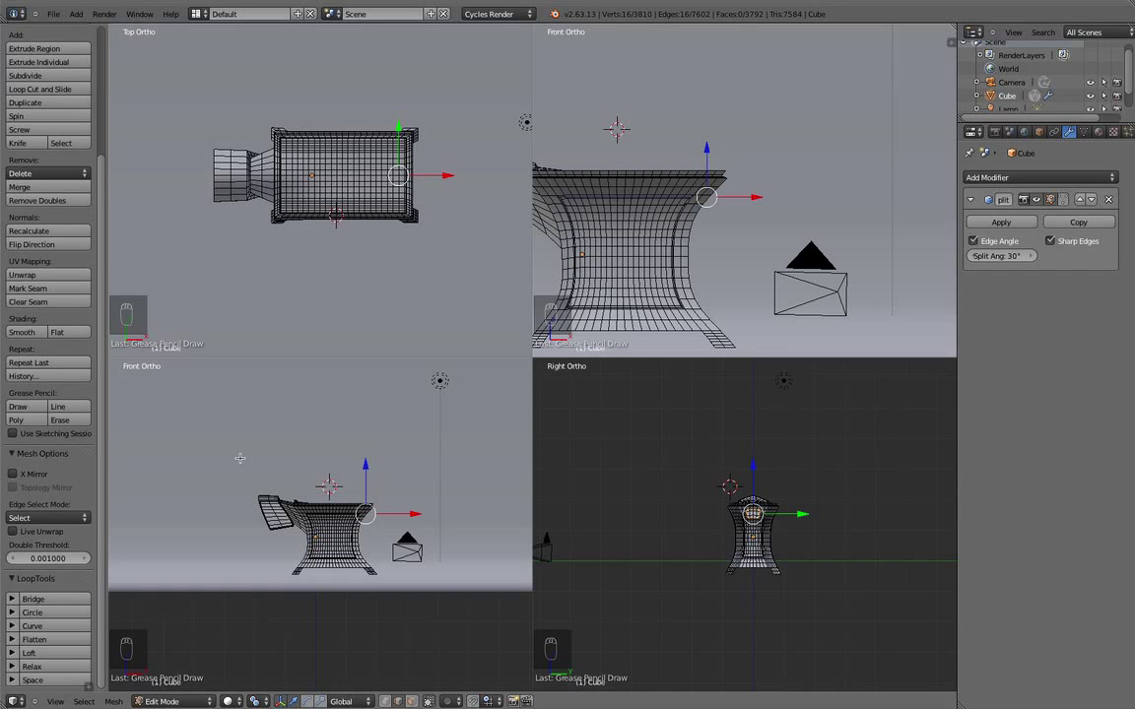
{"action": "scroll", "coordinate": [27, 509], "scroll_direction": "up", "scroll_amount": 2}
{"action": "scroll", "coordinate": [27, 463], "scroll_direction": "down", "scroll_amount": 2}
Sketch a tapering horn outline outward from the opening with Grease Pencil Draw in a full-size front view
{"action": "left_click", "coordinate": [17, 405]}
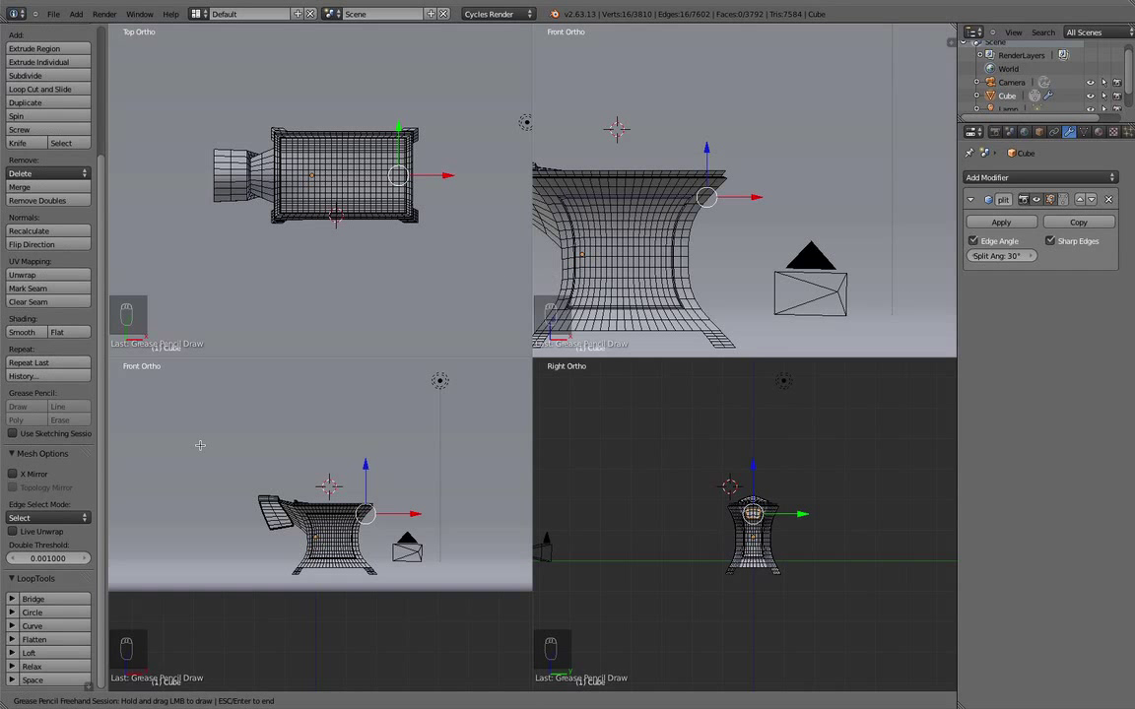
{"action": "key", "text": "ctrl+alt+q"}
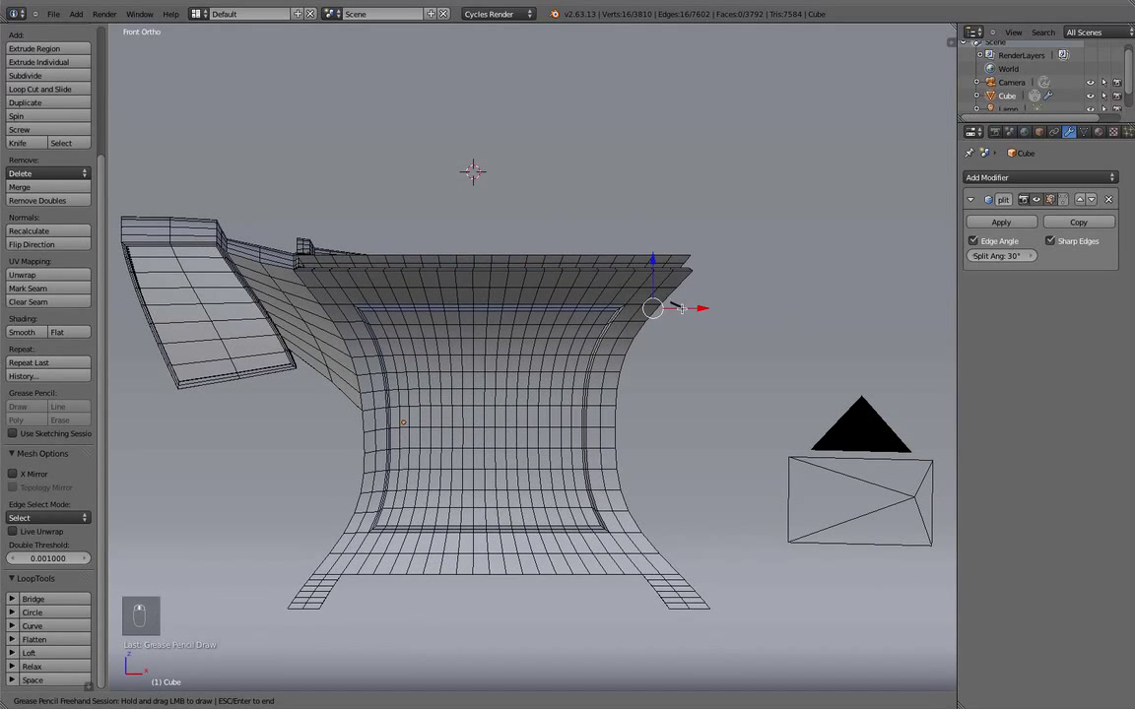
{"action": "key", "text": "Escape"}
Delete the grease pencil layer that holds the horn sketch
{"action": "scroll", "coordinate": [639, 335], "scroll_direction": "down", "scroll_amount": 3}
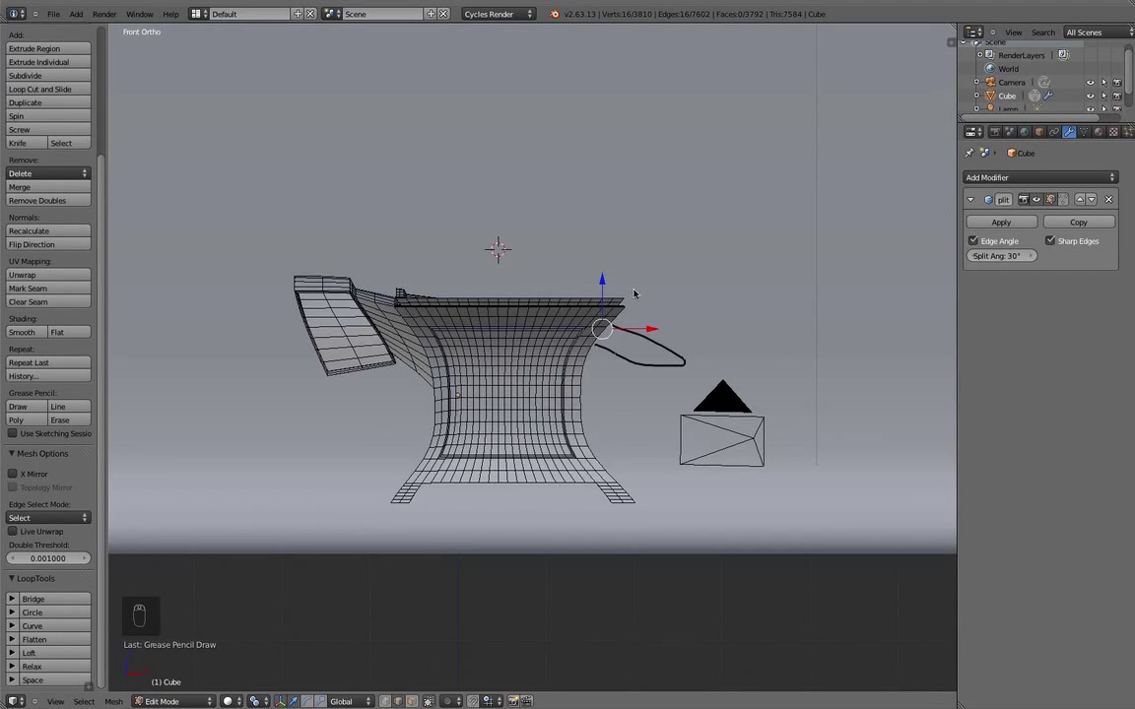
{"action": "scroll", "coordinate": [656, 327], "scroll_direction": "up", "scroll_amount": 2}
{"action": "middle_click_drag", "start_coordinate": [657, 327], "coordinate": [709, 360]}
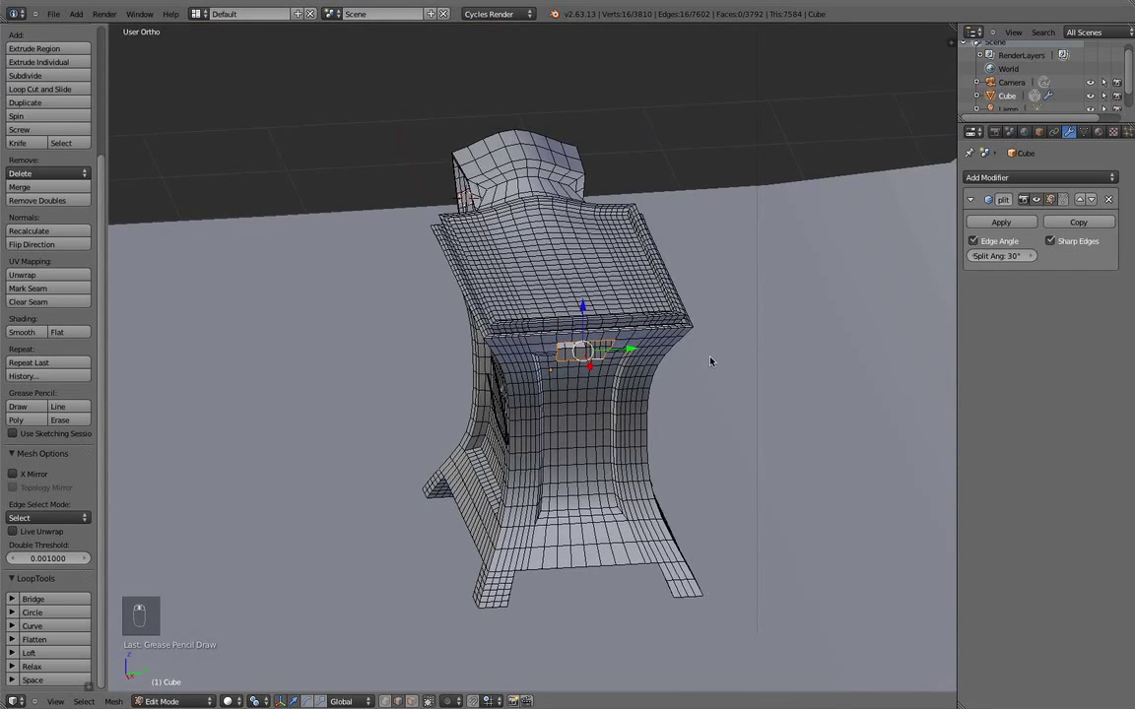
{"action": "key", "text": "n"}
{"action": "left_click", "coordinate": [929, 220]}
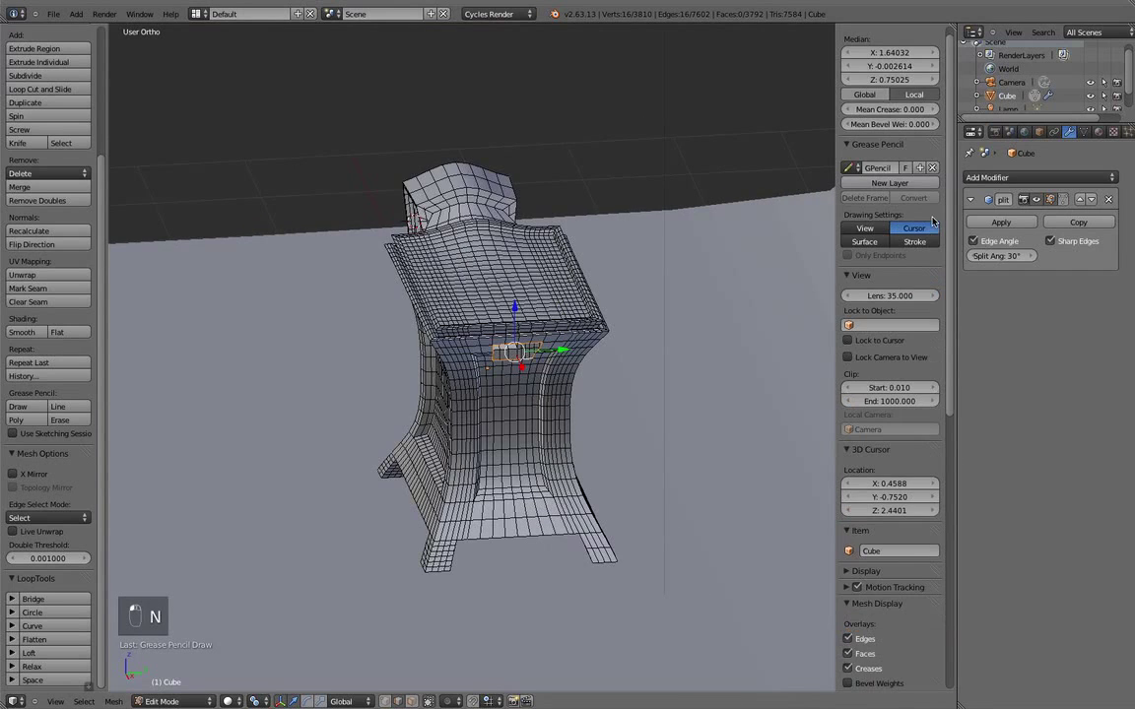
Switch to perspective view and reshape the opening's selected border loop into a circle with the LoopTools Circle operation
{"action": "middle_click_drag", "start_coordinate": [433, 360], "coordinate": [421, 385]}
{"action": "scroll", "coordinate": [472, 379], "scroll_direction": "up", "scroll_amount": 2}
{"action": "scroll", "coordinate": [441, 344], "scroll_direction": "up", "scroll_amount": 3}
{"action": "scroll", "coordinate": [394, 340], "scroll_direction": "up", "scroll_amount": 2}
{"action": "middle_click_drag", "start_coordinate": [468, 322], "coordinate": [483, 389]}
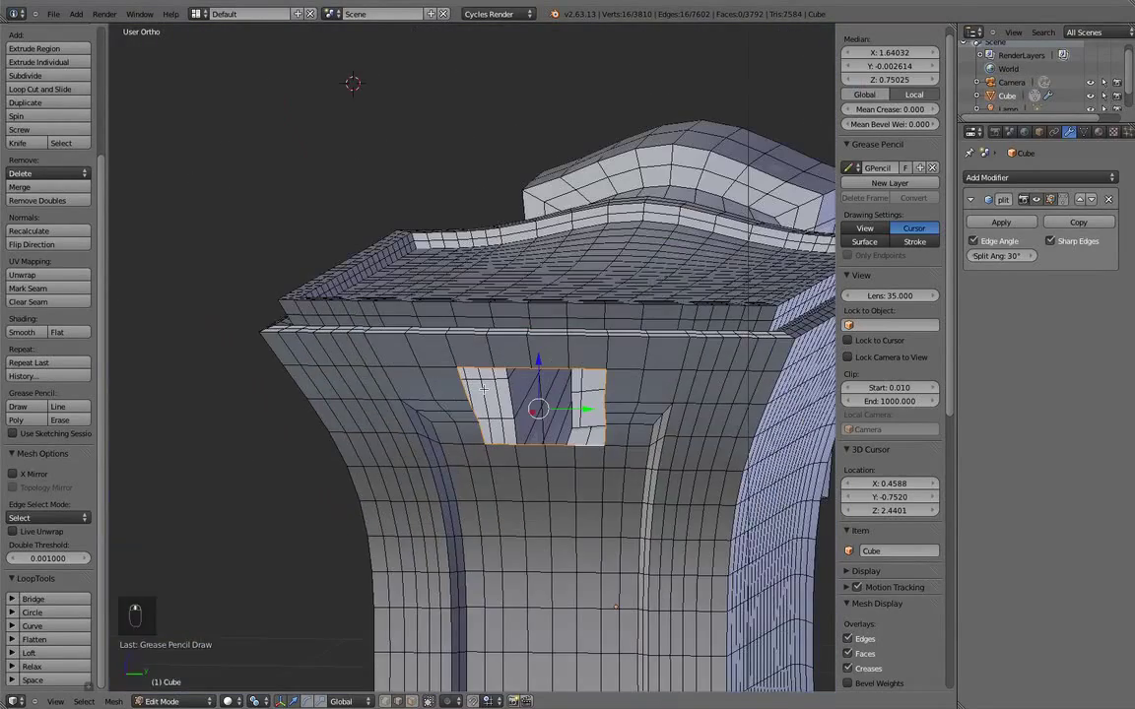
{"action": "key", "text": "KP_5"}
{"action": "scroll", "coordinate": [484, 389], "scroll_direction": "down", "scroll_amount": 5}
{"action": "mouse_move", "coordinate": [462, 338]}
{"action": "middle_mouse_down"}
{"action": "mouse_move", "coordinate": [449, 296]}
{"action": "mouse_move", "coordinate": [456, 319]}
{"action": "middle_mouse_up"}
{"action": "middle_click_drag", "start_coordinate": [410, 385], "coordinate": [492, 402]}
{"action": "middle_click_drag", "start_coordinate": [637, 275], "coordinate": [564, 265]}
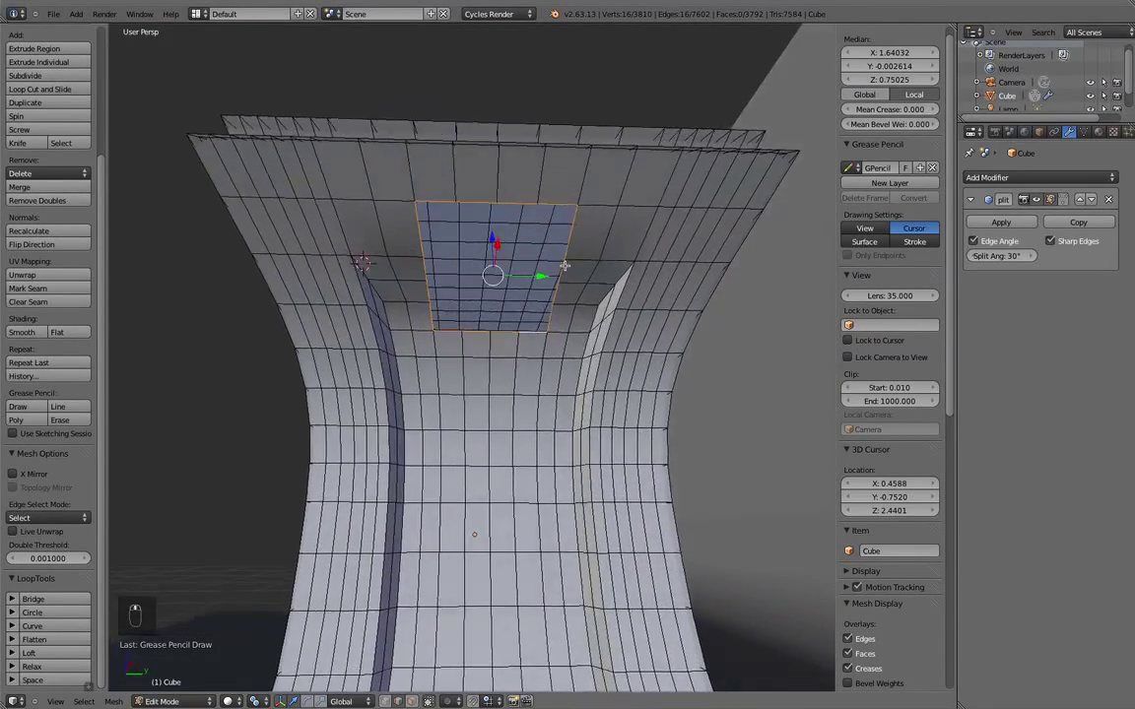
{"action": "scroll", "coordinate": [581, 248], "scroll_direction": "up", "scroll_amount": 2}
{"action": "scroll", "coordinate": [562, 212], "scroll_direction": "down", "scroll_amount": 3}
{"action": "middle_click_drag", "start_coordinate": [564, 170], "coordinate": [520, 186]}
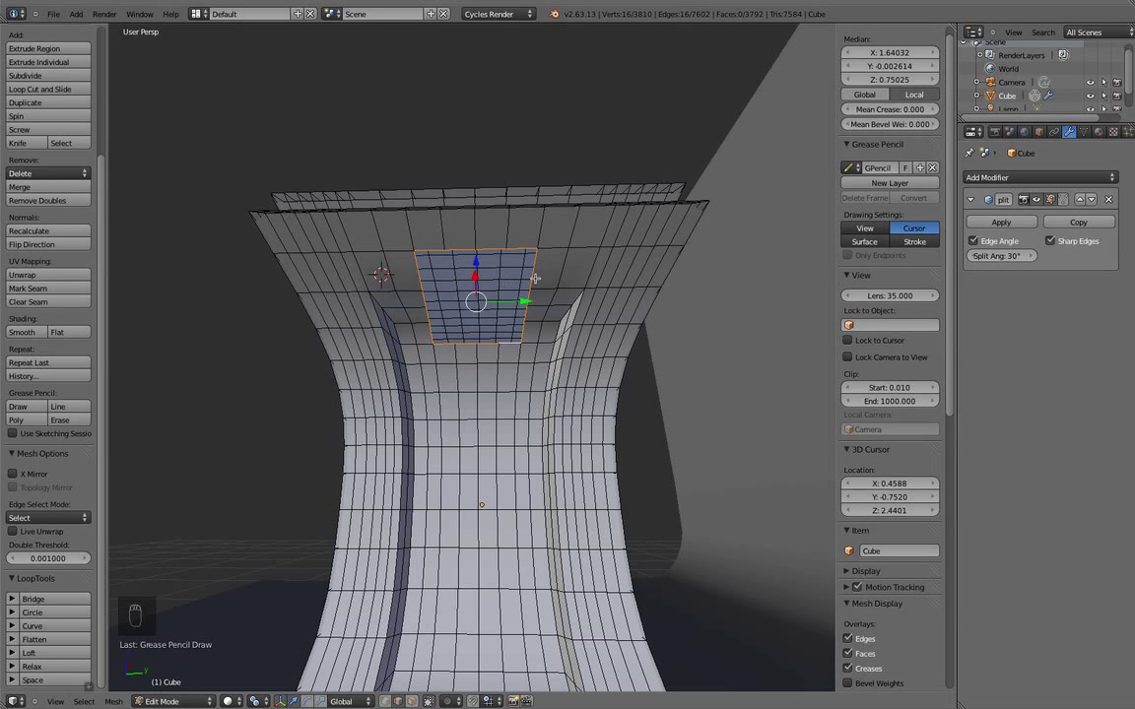
{"action": "middle_click_drag", "start_coordinate": [419, 241], "coordinate": [474, 287]}
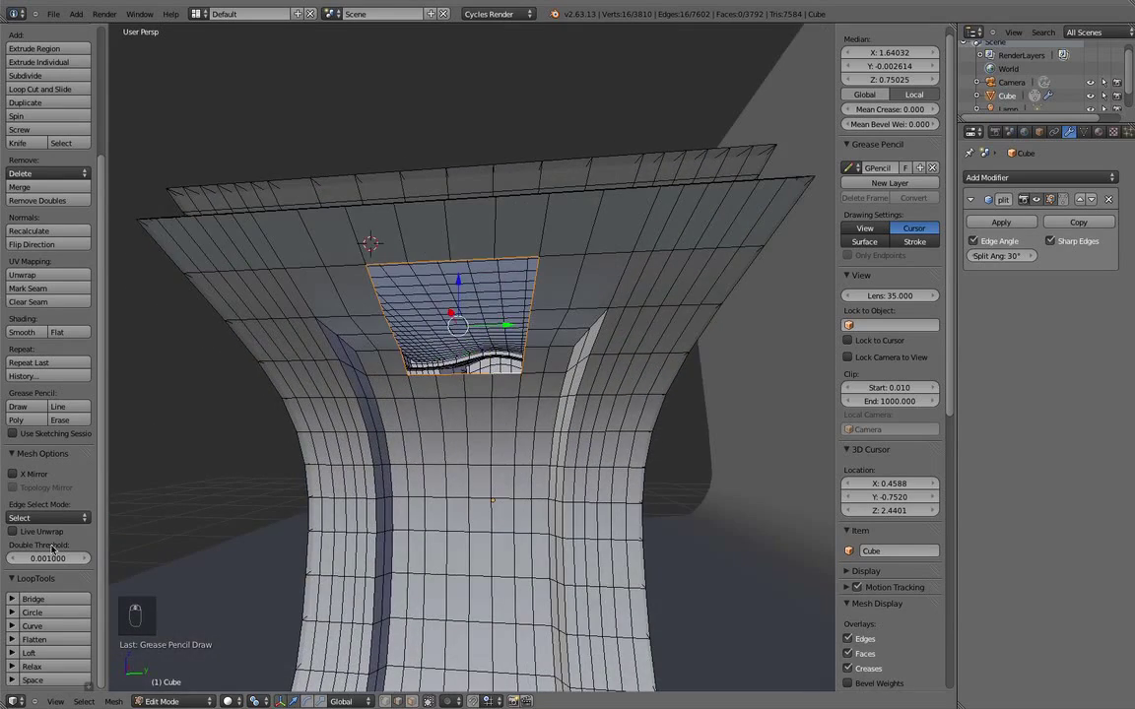
{"action": "left_click", "coordinate": [71, 614]}
{"action": "middle_click_drag", "start_coordinate": [246, 414], "coordinate": [562, 354]}
Show the anvil in a wireframe quad view and frame the circular loop closely in the front quadrant
{"action": "key", "text": "KP_1"}
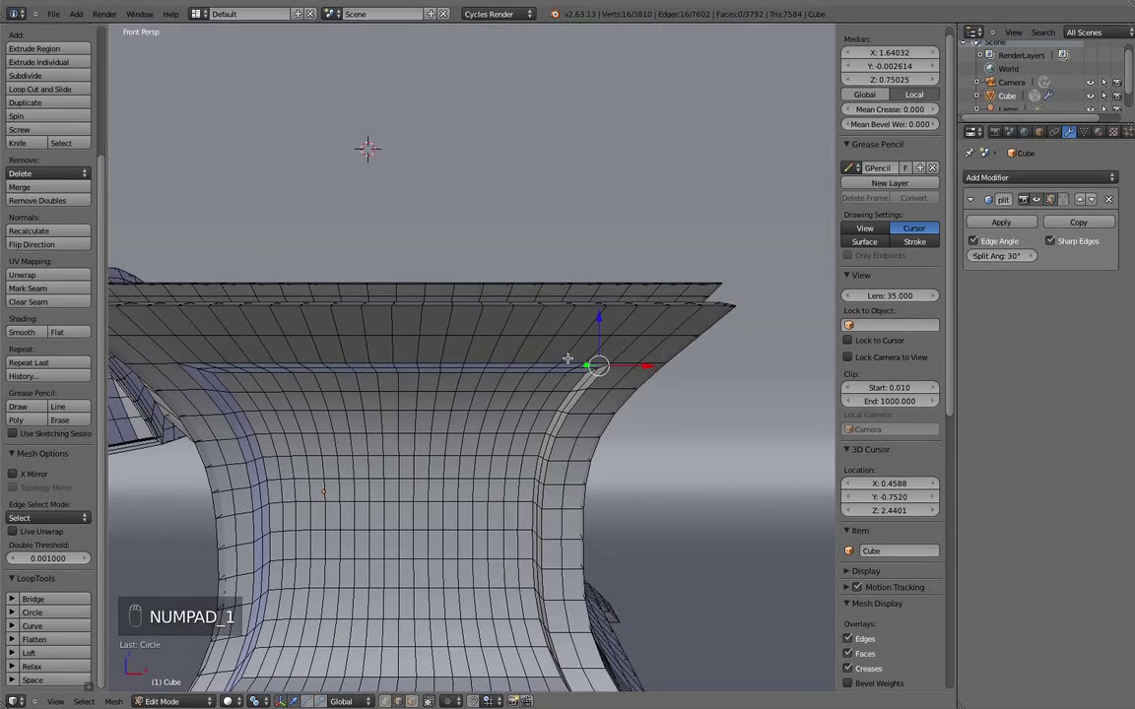
{"action": "key", "text": "ctrl+alt+q"}
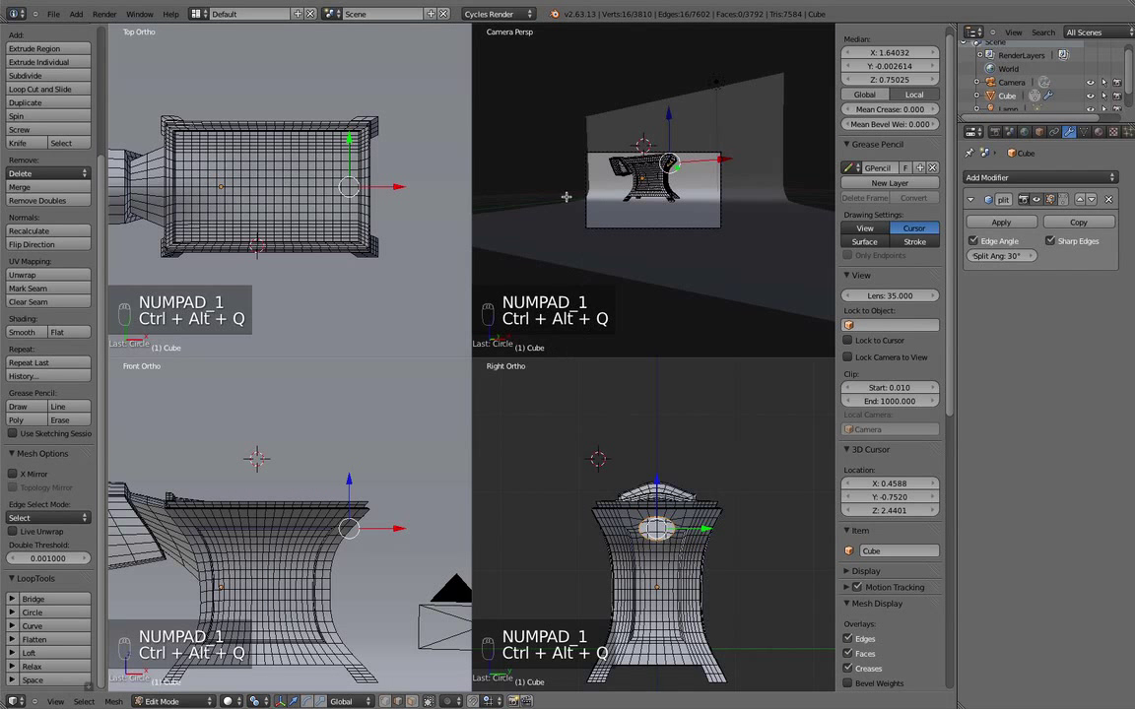
{"action": "key", "text": "z"}
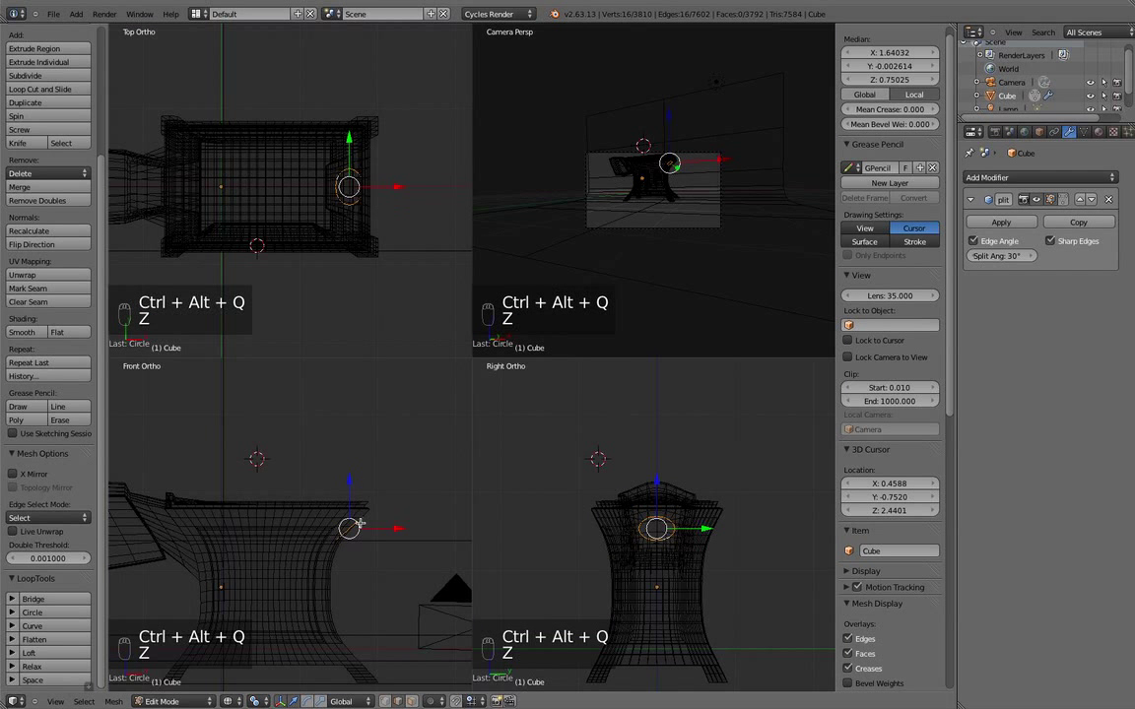
{"action": "scroll", "coordinate": [360, 522], "scroll_direction": "up", "scroll_amount": 8}
{"action": "scroll", "coordinate": [332, 517], "scroll_direction": "up", "scroll_amount": 5}
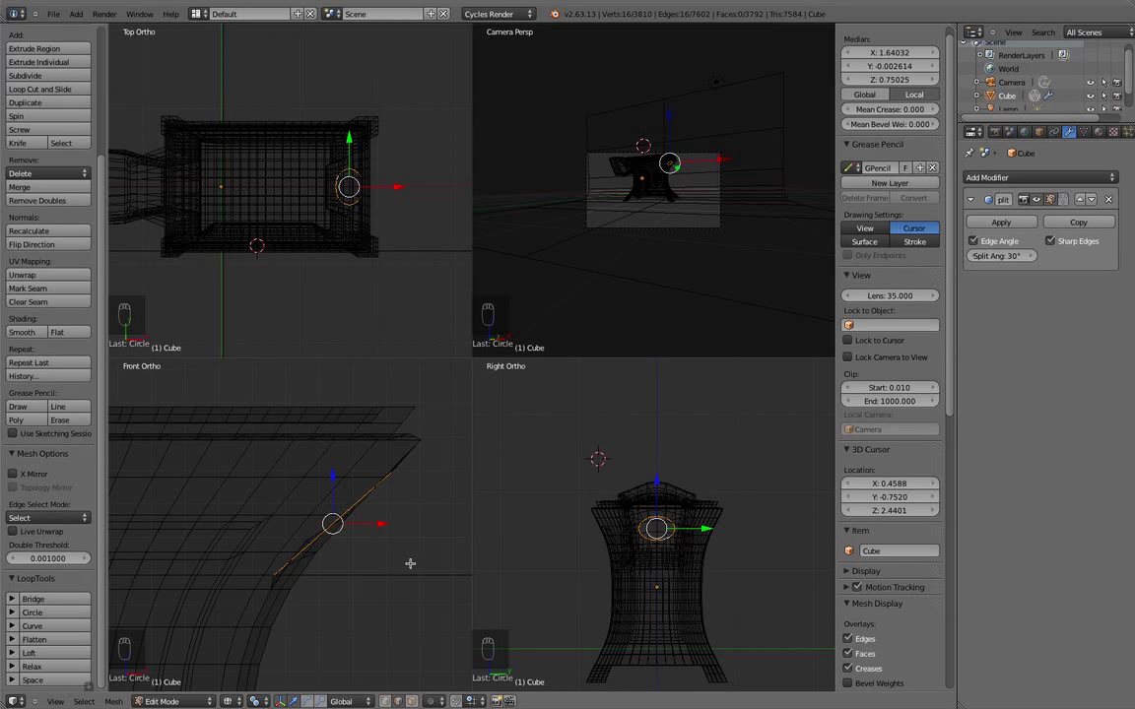
Set the pivot point to Median Point for rotating the circular loop
{"action": "key", "text": "r"}
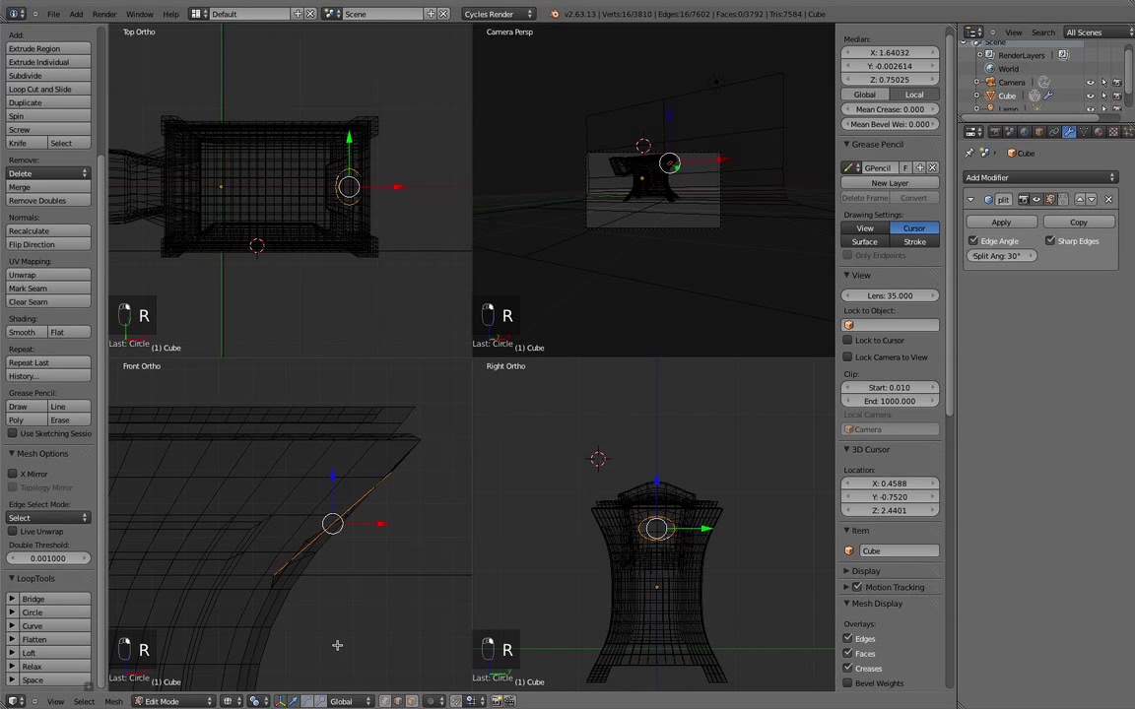
{"action": "left_click", "coordinate": [254, 700]}
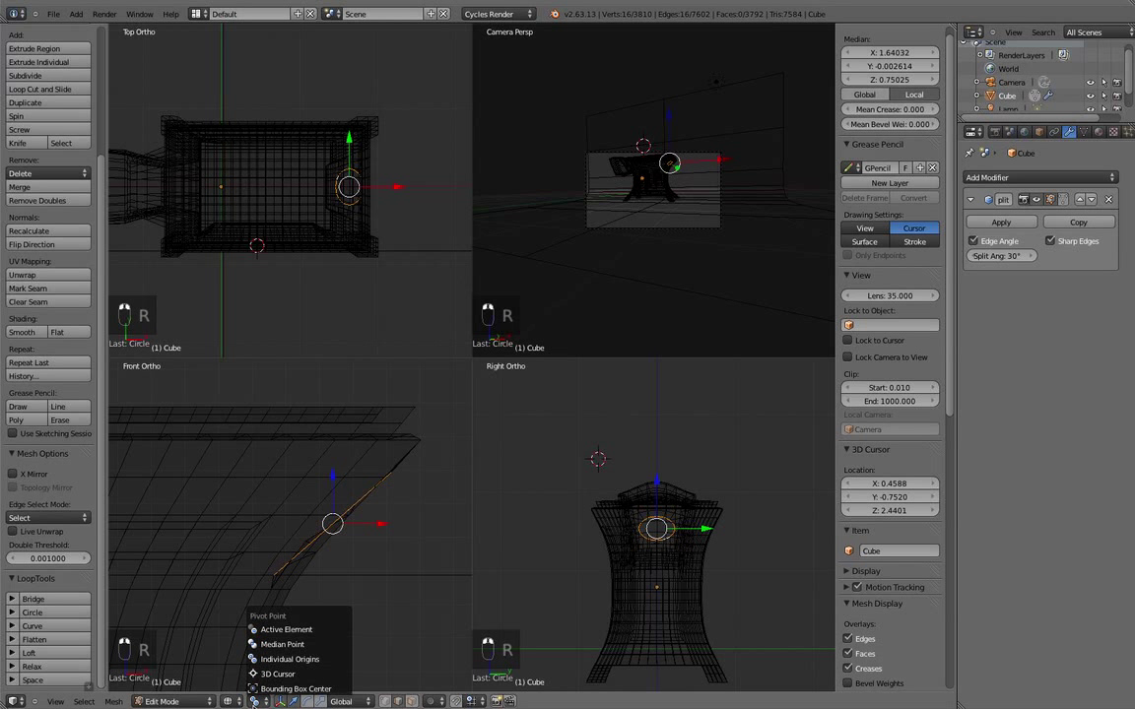
{"action": "left_click", "coordinate": [293, 646]}
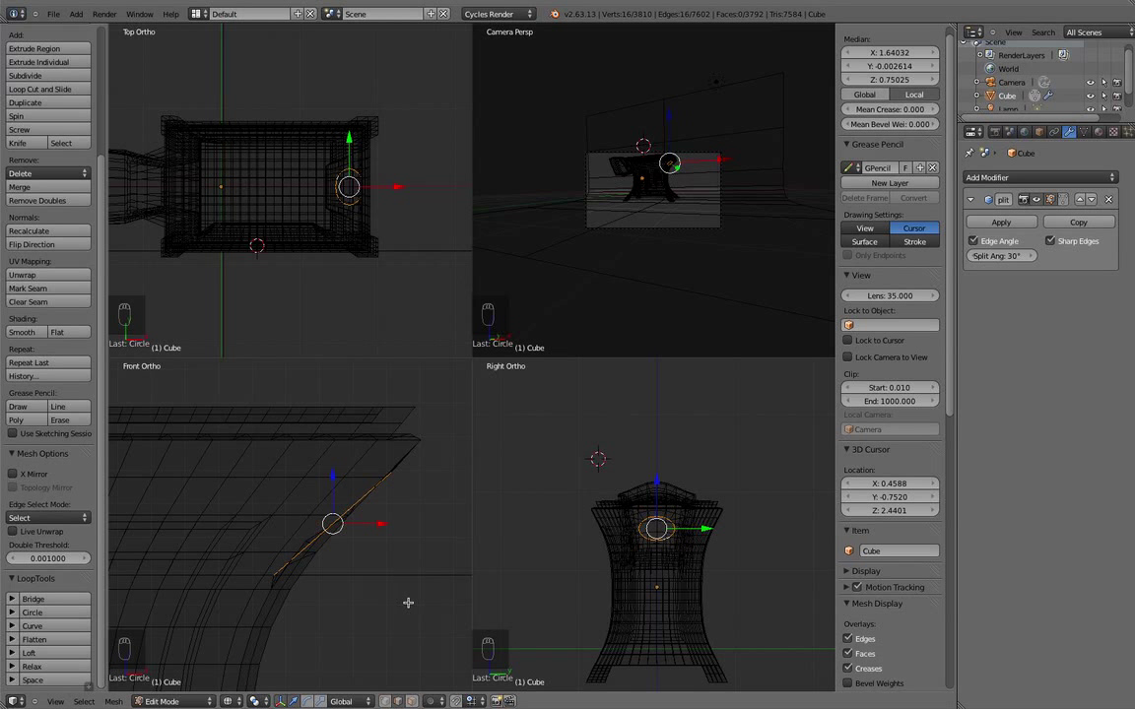
Rotate the circular loop to almost vertical in the front view and scale it down slightly
{"action": "key", "text": "r"}
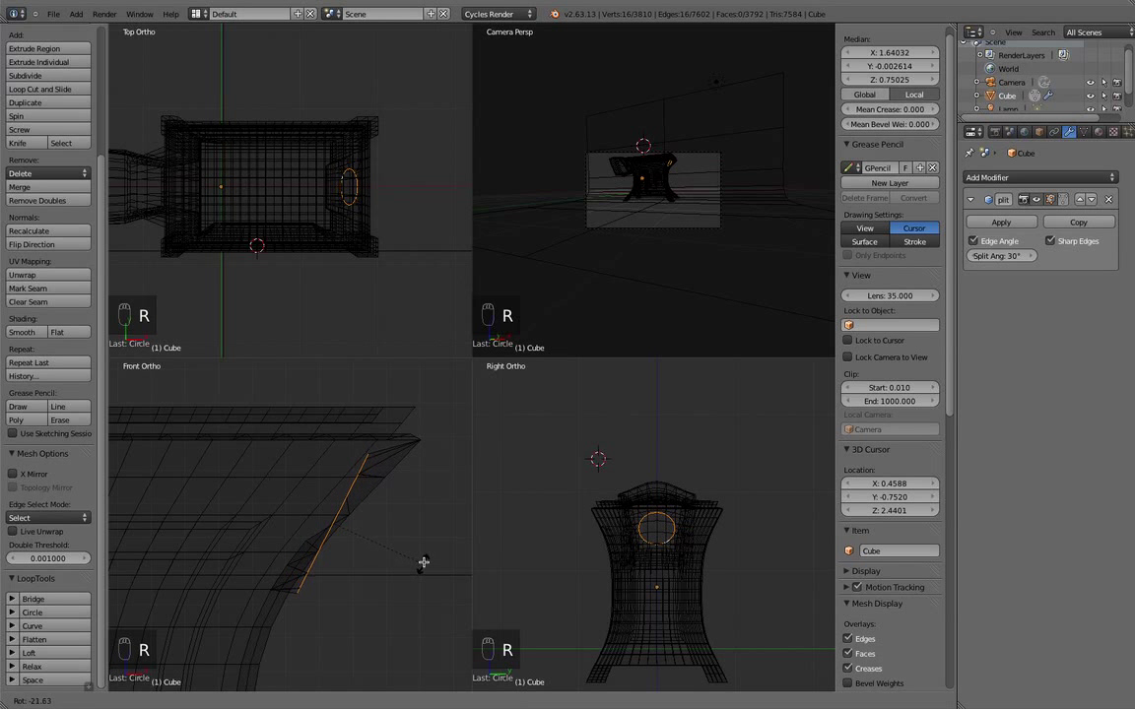
{"action": "left_click", "coordinate": [423, 523]}
{"action": "key", "text": "s"}
{"action": "left_click", "coordinate": [433, 556]}
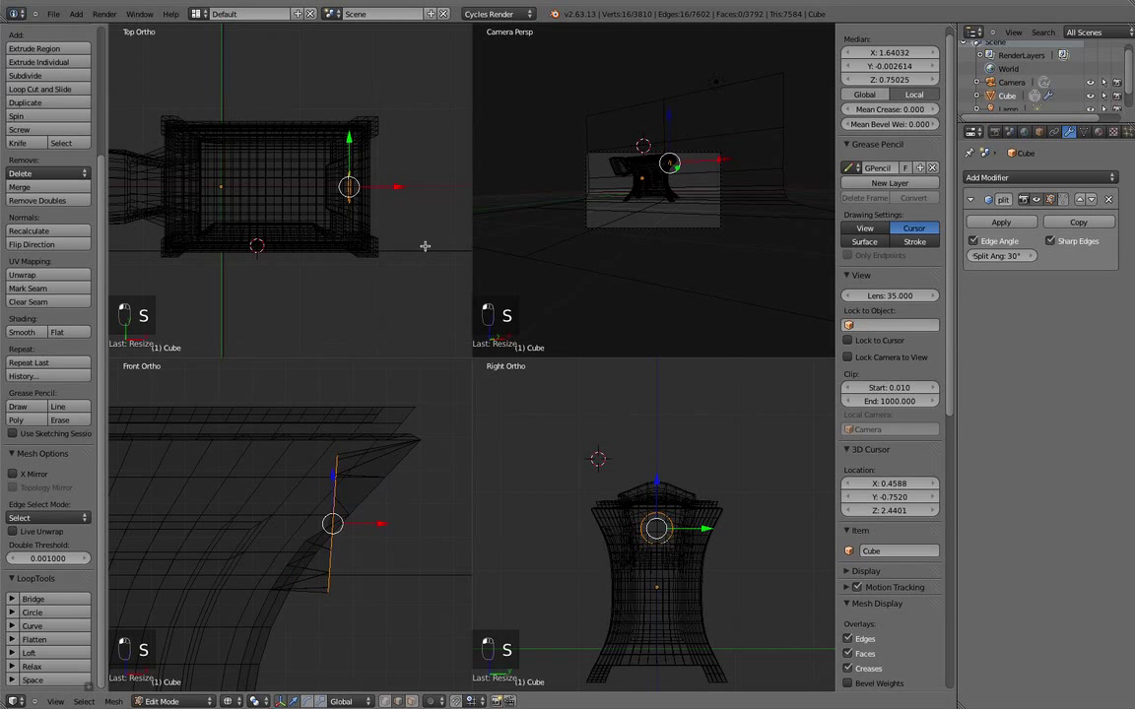
Extrude the circular loop outward in two downward-curving segments and scale the end loop down to a narrow horn tip
{"action": "middle_click_drag", "start_coordinate": [588, 185], "coordinate": [519, 281]}
{"action": "scroll", "coordinate": [577, 280], "scroll_direction": "up", "scroll_amount": 5}
{"action": "scroll", "coordinate": [654, 175], "scroll_direction": "down", "scroll_amount": 2}
{"action": "scroll", "coordinate": [400, 500], "scroll_direction": "down", "scroll_amount": 4}
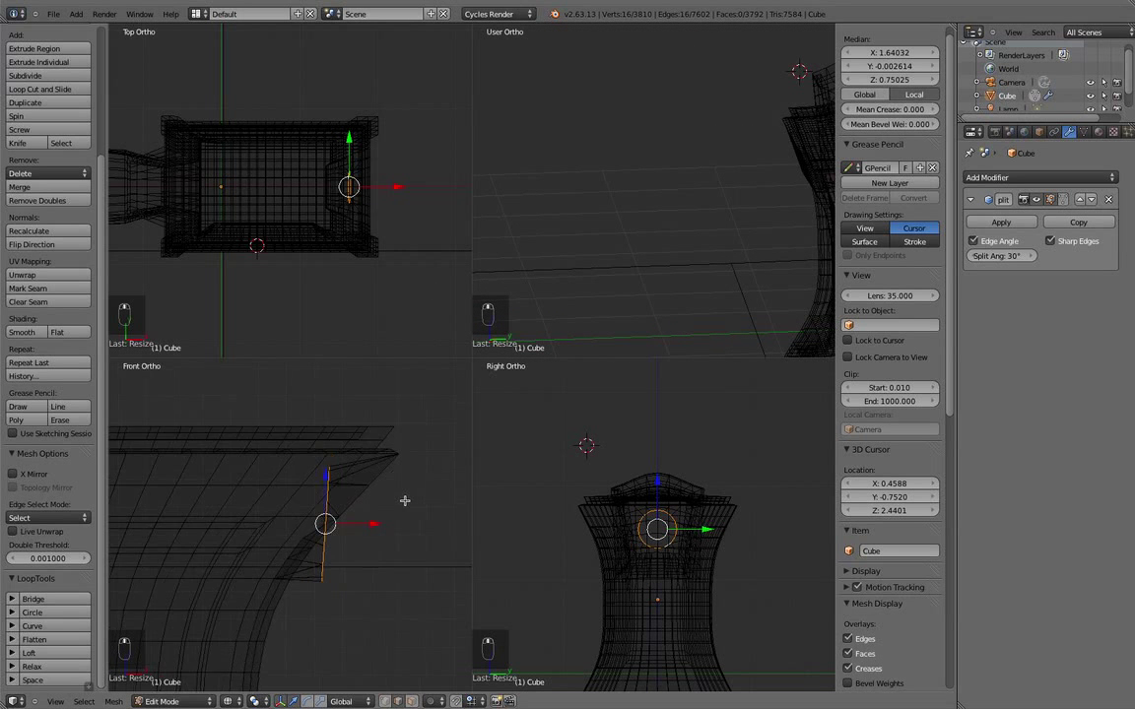
{"action": "right_click", "coordinate": [387, 532], "text": "ctrl"}
{"action": "scroll", "coordinate": [445, 546], "scroll_direction": "down", "scroll_amount": 3}
{"action": "middle_click_drag", "start_coordinate": [445, 546], "coordinate": [355, 509], "text": "shift"}
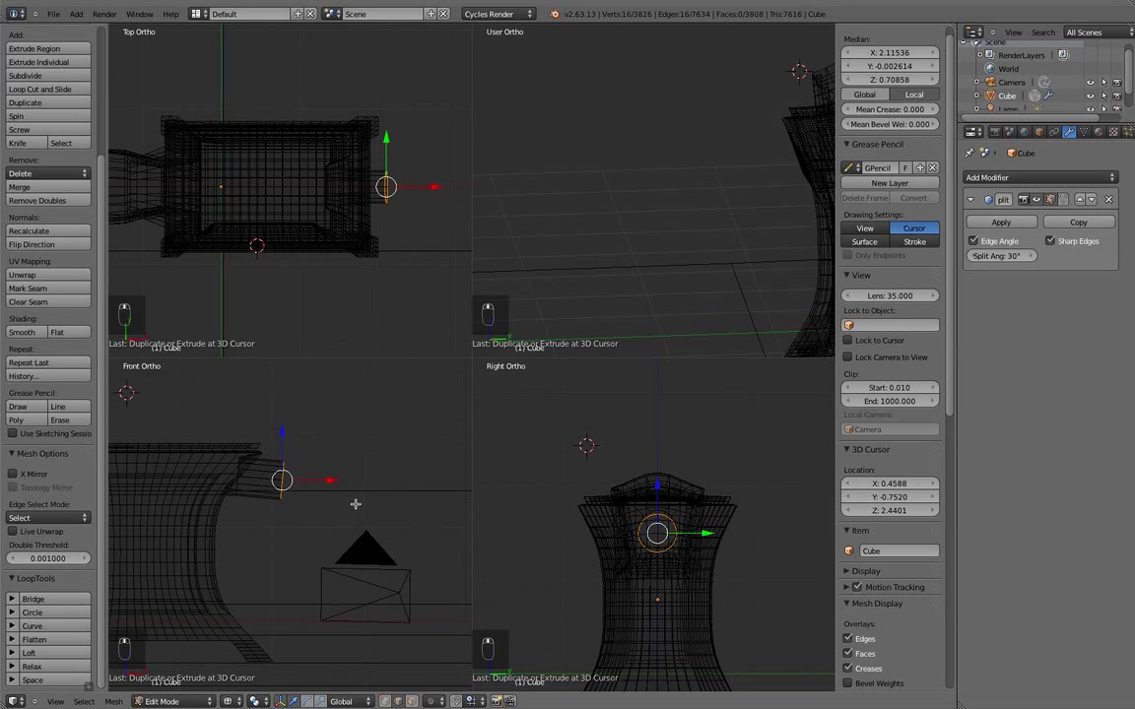
{"action": "right_click", "coordinate": [353, 505], "text": "ctrl"}
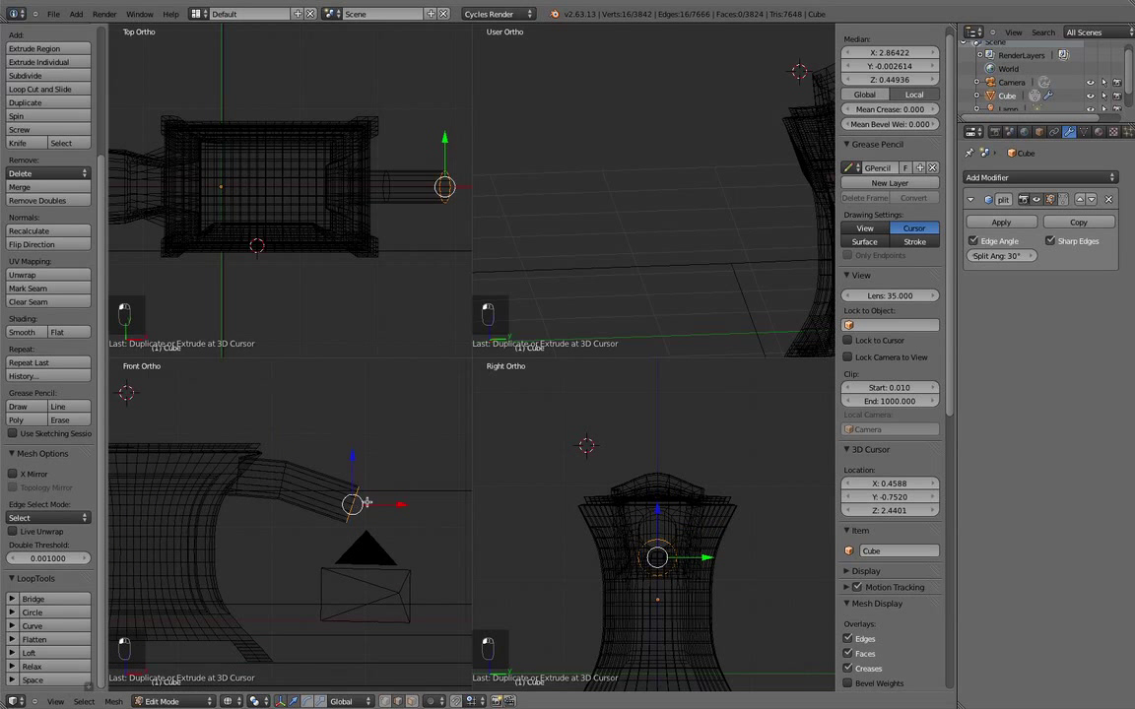
{"action": "key", "text": "s"}
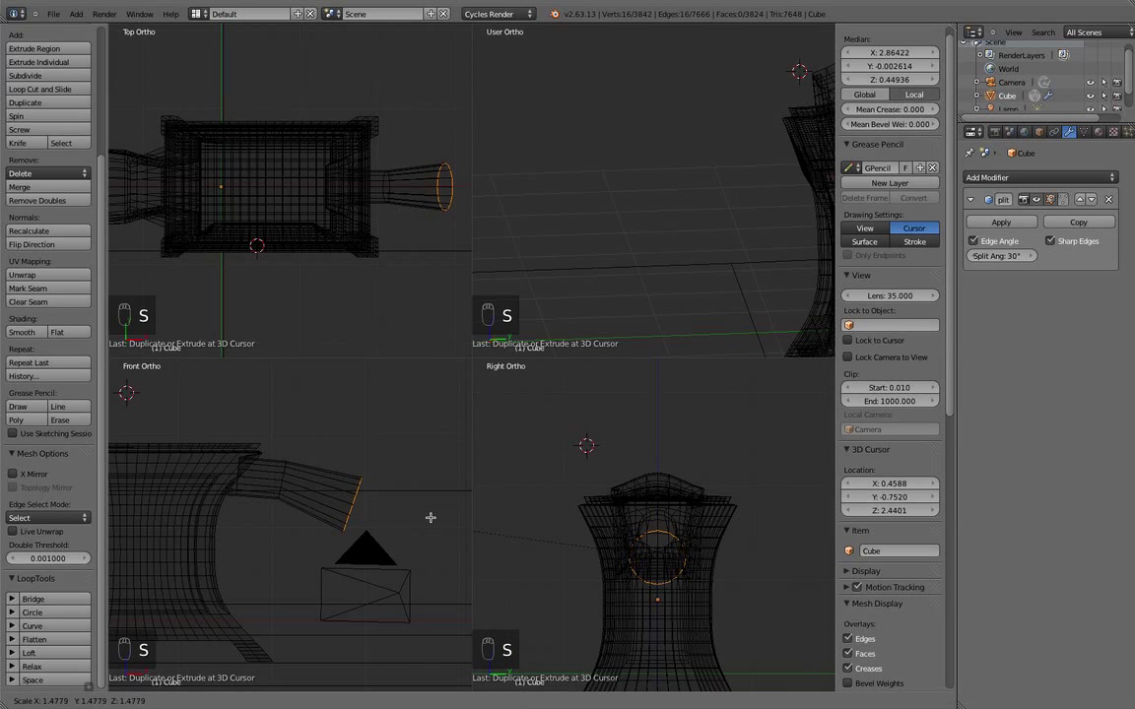
{"action": "left_click", "coordinate": [633, 542]}
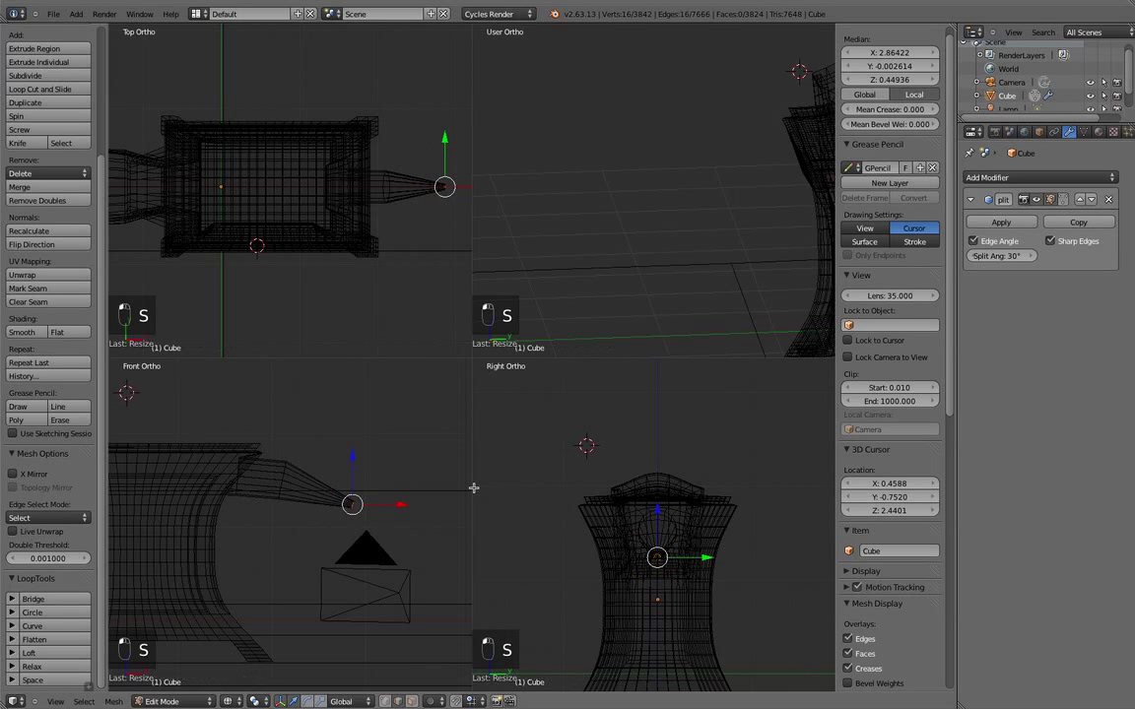
Switch to solid shading and move the horn's tip loop outward along the X axis to about X 3.30
{"action": "scroll", "coordinate": [467, 488], "scroll_direction": "down", "scroll_amount": 2}
{"action": "scroll", "coordinate": [364, 240], "scroll_direction": "down", "scroll_amount": 1}
{"action": "key", "text": "z"}
{"action": "mouse_move", "coordinate": [735, 197]}
{"action": "middle_mouse_down"}
{"action": "mouse_move", "coordinate": [633, 205]}
{"action": "mouse_move", "coordinate": [589, 195]}
{"action": "mouse_move", "coordinate": [549, 217]}
{"action": "mouse_move", "coordinate": [642, 254]}
{"action": "mouse_move", "coordinate": [617, 45]}
{"action": "mouse_move", "coordinate": [664, 222]}
{"action": "mouse_move", "coordinate": [591, 191]}
{"action": "mouse_move", "coordinate": [659, 196]}
{"action": "mouse_move", "coordinate": [650, 210]}
{"action": "mouse_move", "coordinate": [573, 204]}
{"action": "middle_mouse_up"}
{"action": "scroll", "coordinate": [664, 222], "scroll_direction": "up", "scroll_amount": 4}
{"action": "scroll", "coordinate": [601, 191], "scroll_direction": "up", "scroll_amount": 3}
{"action": "scroll", "coordinate": [597, 217], "scroll_direction": "up", "scroll_amount": 4}
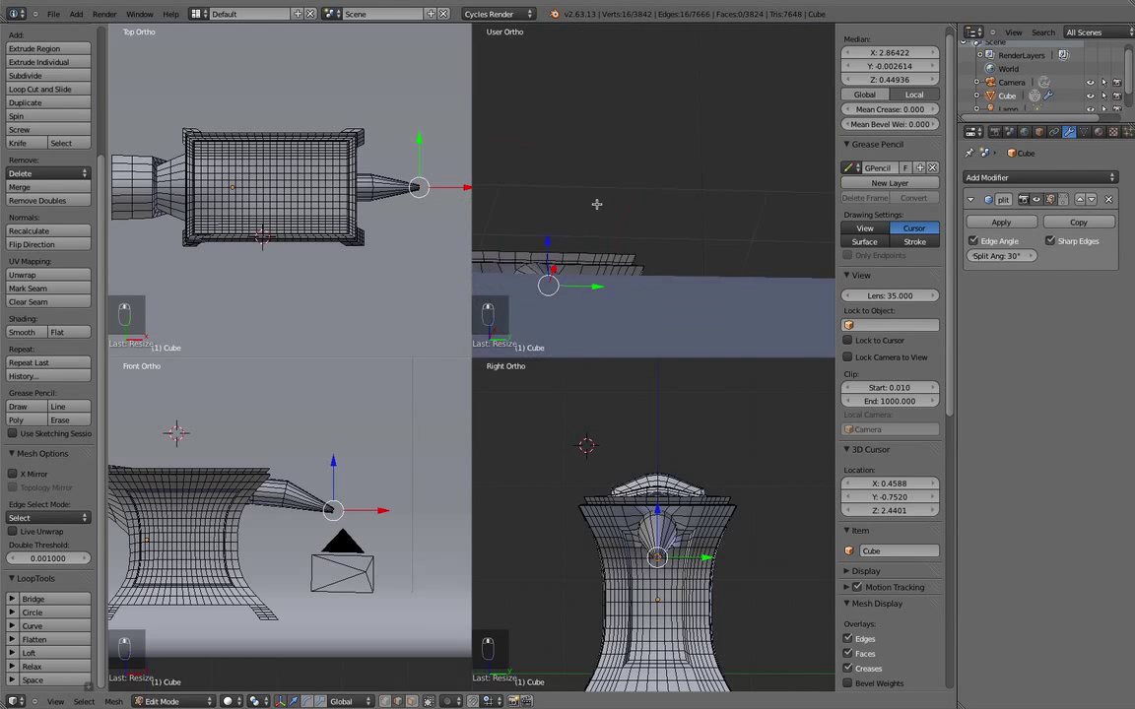
{"action": "middle_click_drag", "start_coordinate": [696, 237], "coordinate": [599, 262]}
{"action": "key", "text": "Tab"}
{"action": "middle_click_drag", "start_coordinate": [640, 240], "coordinate": [668, 237]}
{"action": "key", "text": "Tab"}
{"action": "left_click_drag", "start_coordinate": [708, 252], "coordinate": [756, 261]}
Add a centred edge loop around the horn between its bend and tip, and raise it slightly
{"action": "key", "text": "ctrl+r"}
{"action": "left_click", "coordinate": [621, 233]}
{"action": "right_click", "coordinate": [627, 223]}
{"action": "left_click_drag", "start_coordinate": [649, 183], "coordinate": [649, 175]}
{"action": "middle_click_drag", "start_coordinate": [618, 211], "coordinate": [641, 213]}
Add another centred edge loop between the horn's bend and the previous loop, raise it slightly, and clear the selection
{"action": "key", "text": "ctrl+r"}
{"action": "left_click", "coordinate": [609, 215]}
{"action": "right_click", "coordinate": [609, 214]}
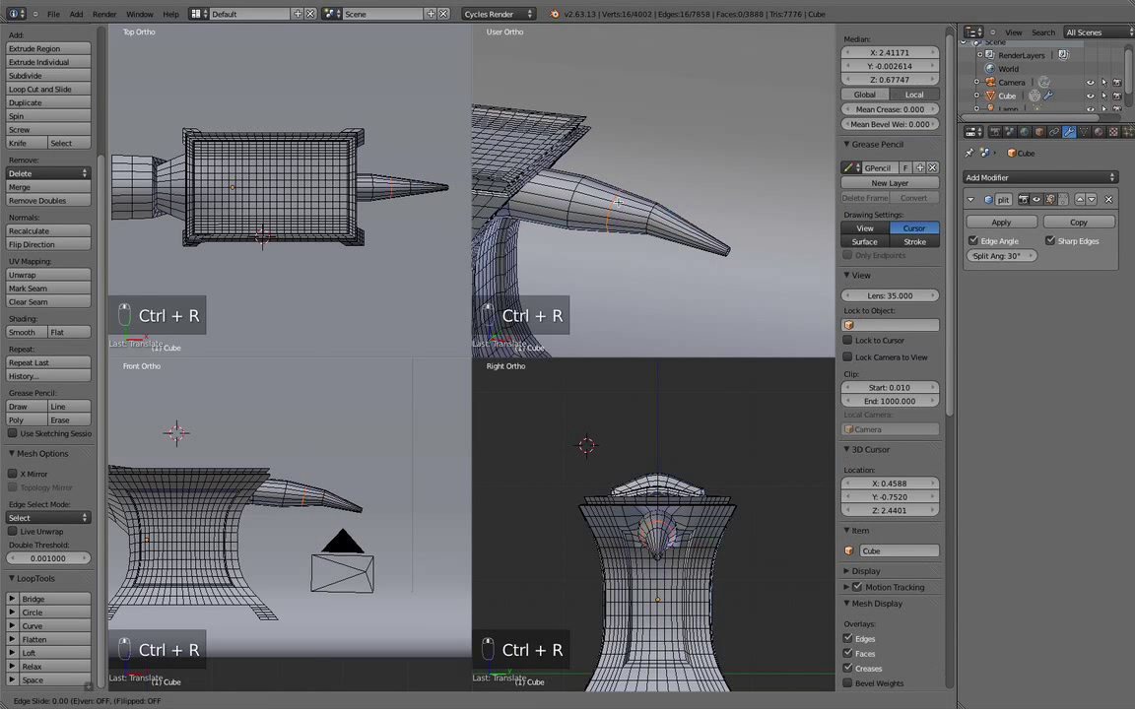
{"action": "left_click_drag", "start_coordinate": [610, 181], "coordinate": [612, 174]}
{"action": "key", "text": "a"}
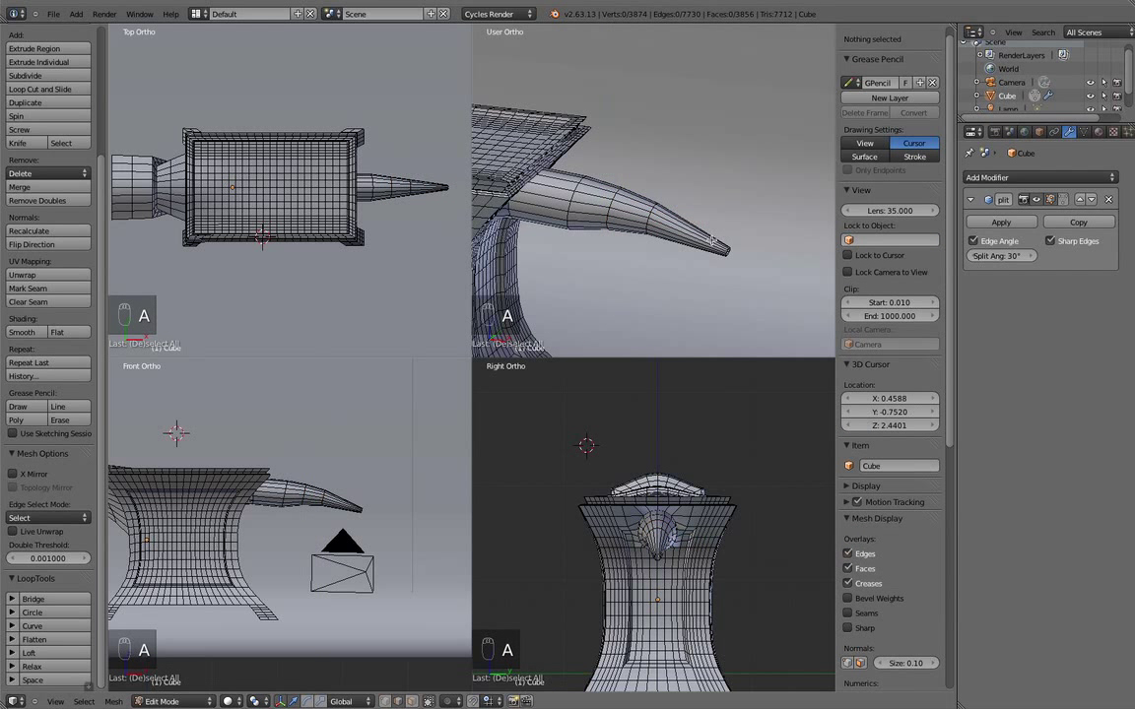
Add a centred edge loop in the horn's last section before the tip
{"action": "key", "text": "ctrl+r"}
{"action": "left_click", "coordinate": [711, 239]}
{"action": "right_click", "coordinate": [719, 237]}
{"action": "middle_click_drag", "start_coordinate": [724, 236], "coordinate": [760, 248]}
Close the horn's open tip loop with a face and lower the tip to about Z 0.353
{"action": "right_click", "coordinate": [754, 256]}
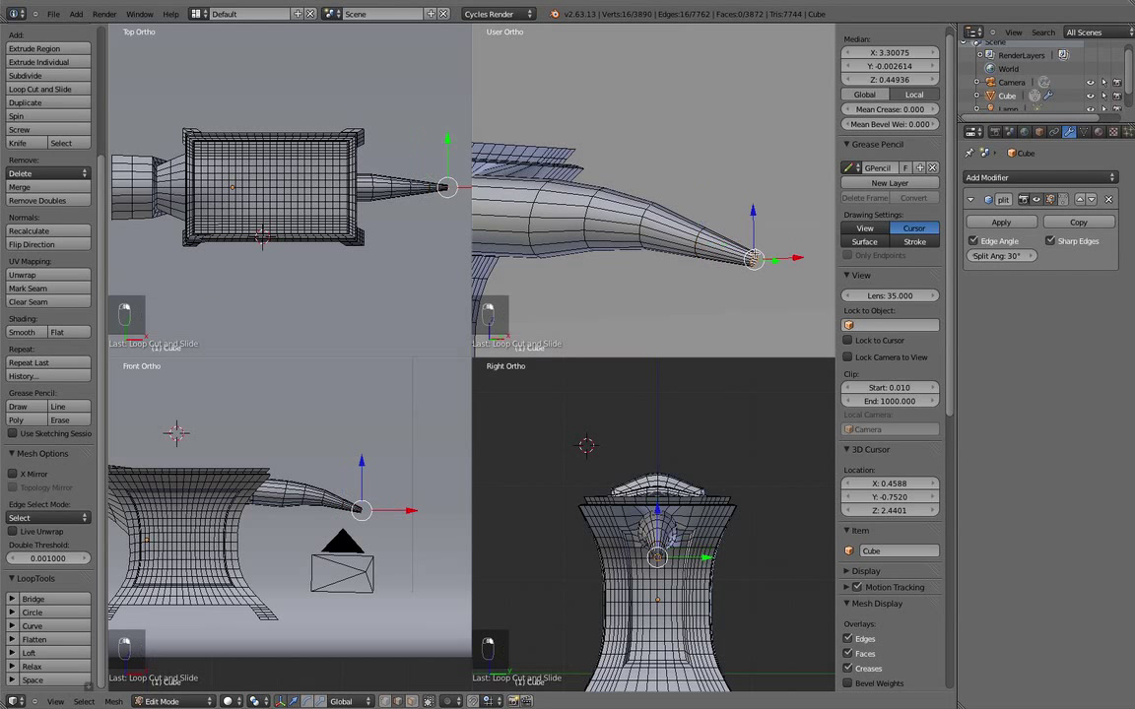
{"action": "key", "text": "f"}
{"action": "left_click_drag", "start_coordinate": [755, 225], "coordinate": [753, 244]}
{"action": "middle_click_drag", "start_coordinate": [737, 236], "coordinate": [597, 230]}
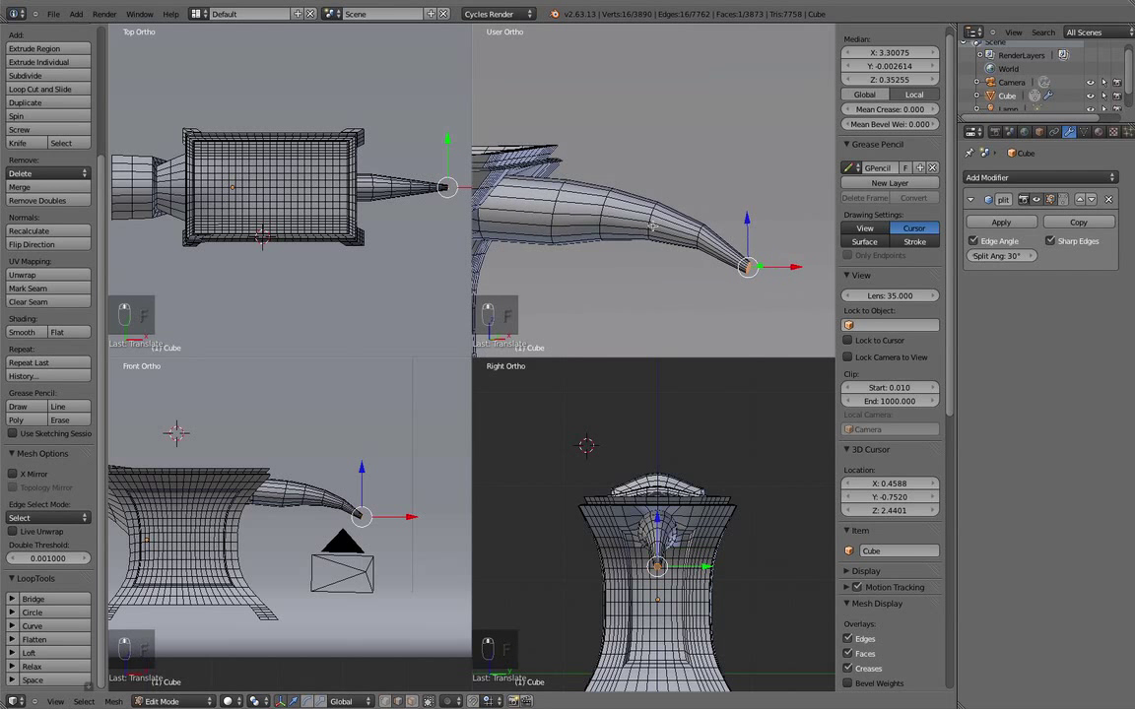
{"action": "right_click", "coordinate": [599, 226], "text": "alt+shift"}
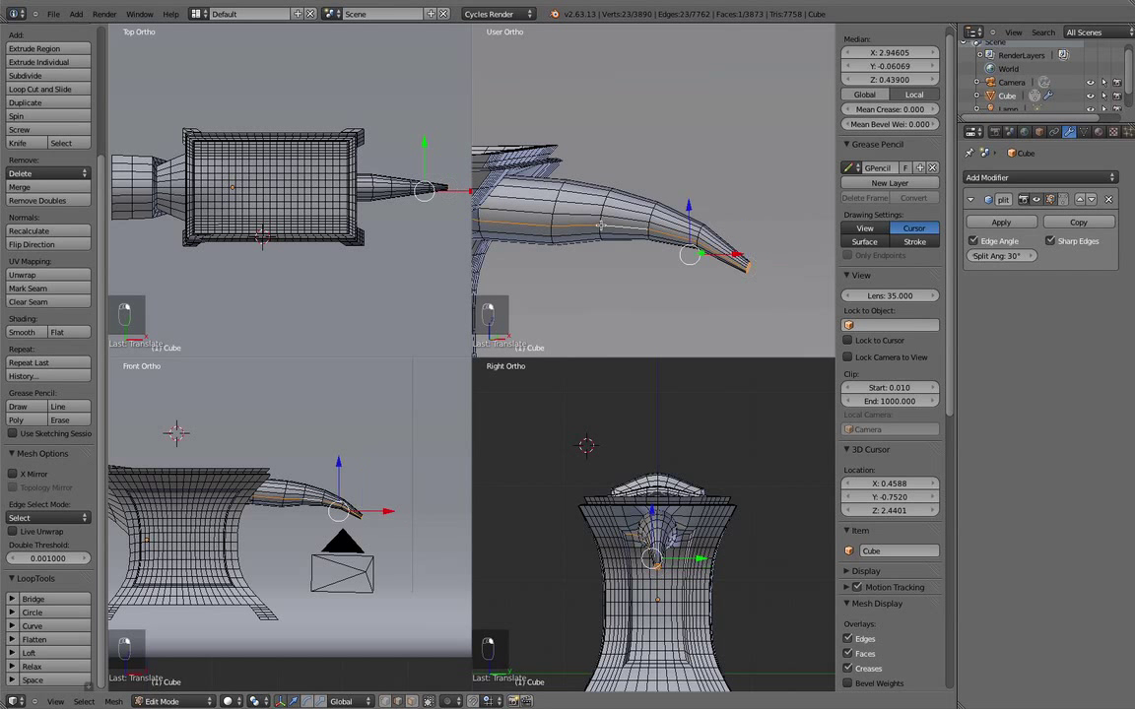
{"action": "right_click", "coordinate": [624, 224], "text": "alt+shift"}
{"action": "right_click", "coordinate": [605, 220], "text": "alt+shift"}
{"action": "right_click", "coordinate": [652, 227], "text": "alt+shift"}
{"action": "key", "text": "super+z"}
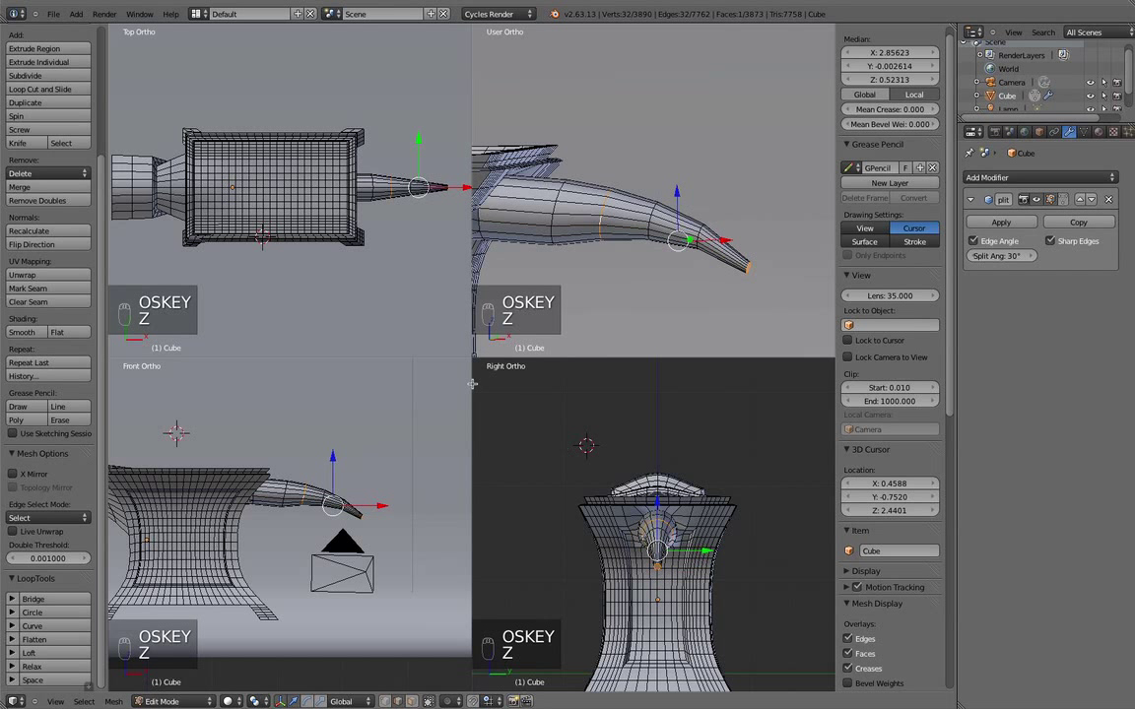
Switch to vertex selection and wireframe display, and box-select all vertices of the horn's outer section in the top view
{"action": "scroll", "coordinate": [402, 233], "scroll_direction": "down", "scroll_amount": 2}
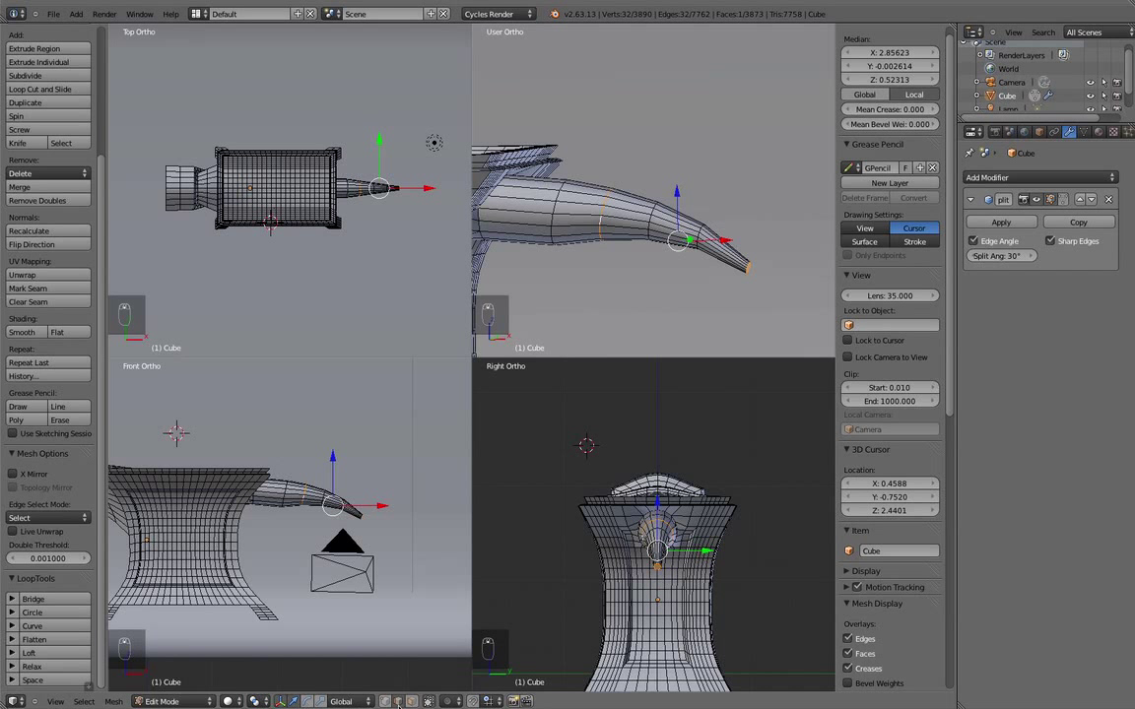
{"action": "key", "text": "a"}
{"action": "key", "text": "b"}
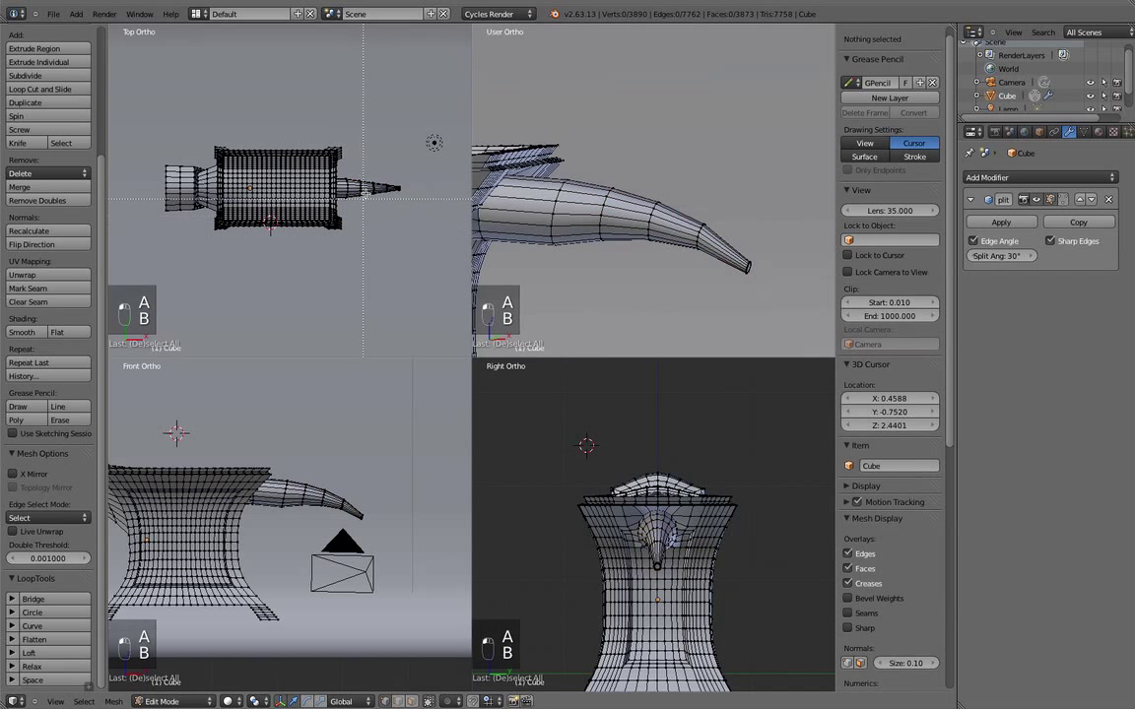
{"action": "left_click_drag", "start_coordinate": [355, 171], "coordinate": [417, 214]}
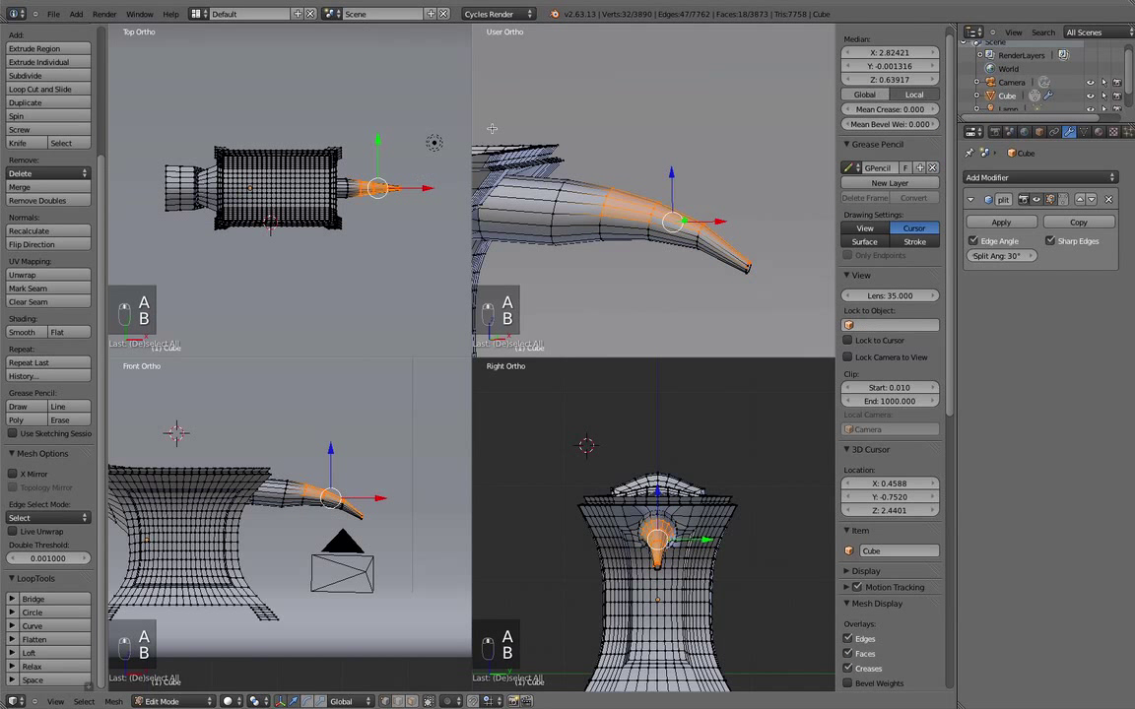
{"action": "key", "text": "z"}
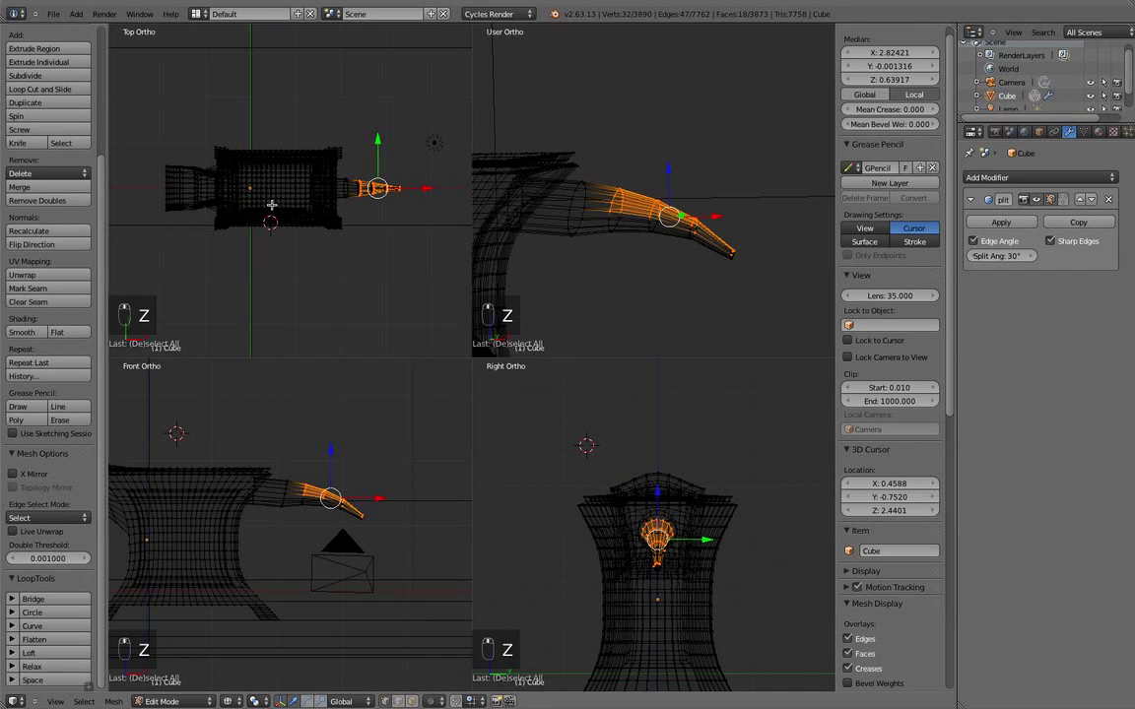
{"action": "key", "text": "a"}
{"action": "key", "text": "b"}
{"action": "left_click_drag", "start_coordinate": [350, 164], "coordinate": [416, 232]}
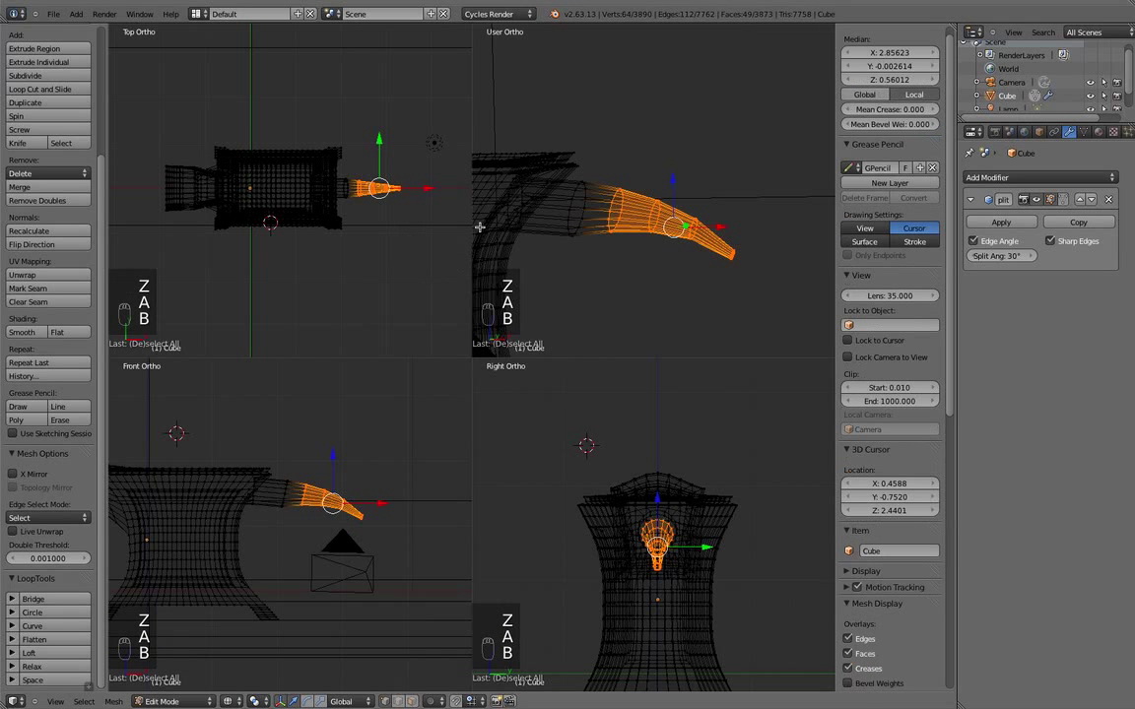
Move the horn's outer section down and rotate it downward in the front view to strengthen the horn's curve
{"action": "key", "text": "KP_1"}
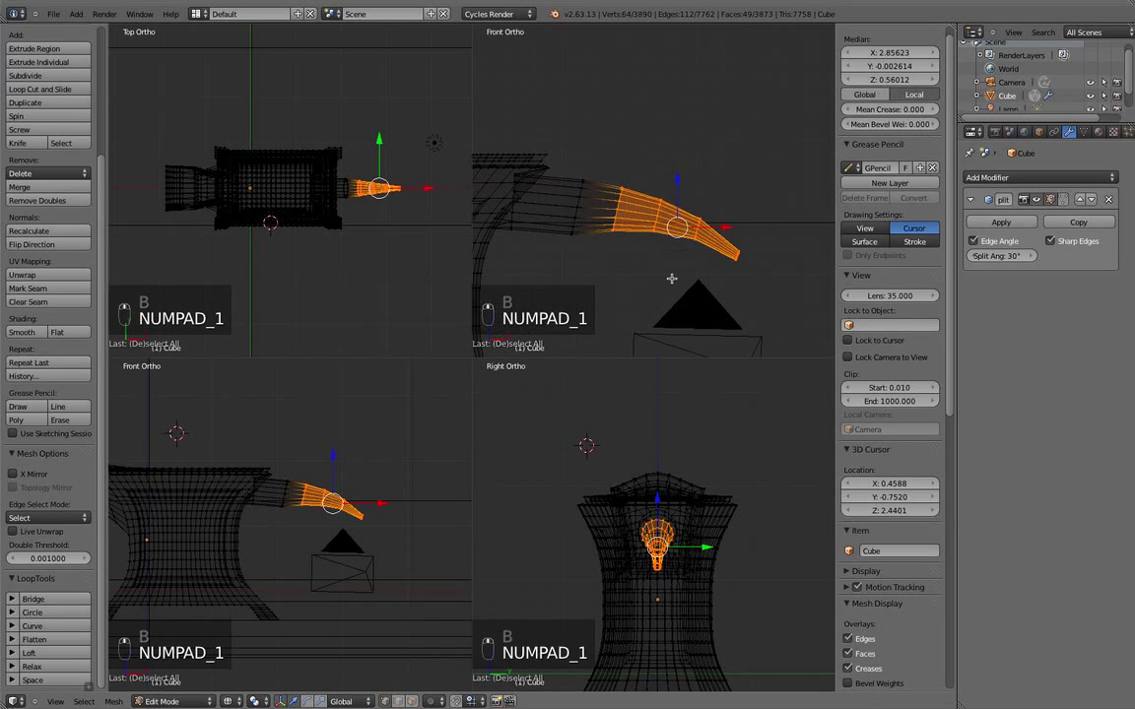
{"action": "middle_click_drag", "start_coordinate": [373, 521], "coordinate": [377, 461], "text": "shift"}
{"action": "scroll", "coordinate": [377, 461], "scroll_direction": "up", "scroll_amount": 3}
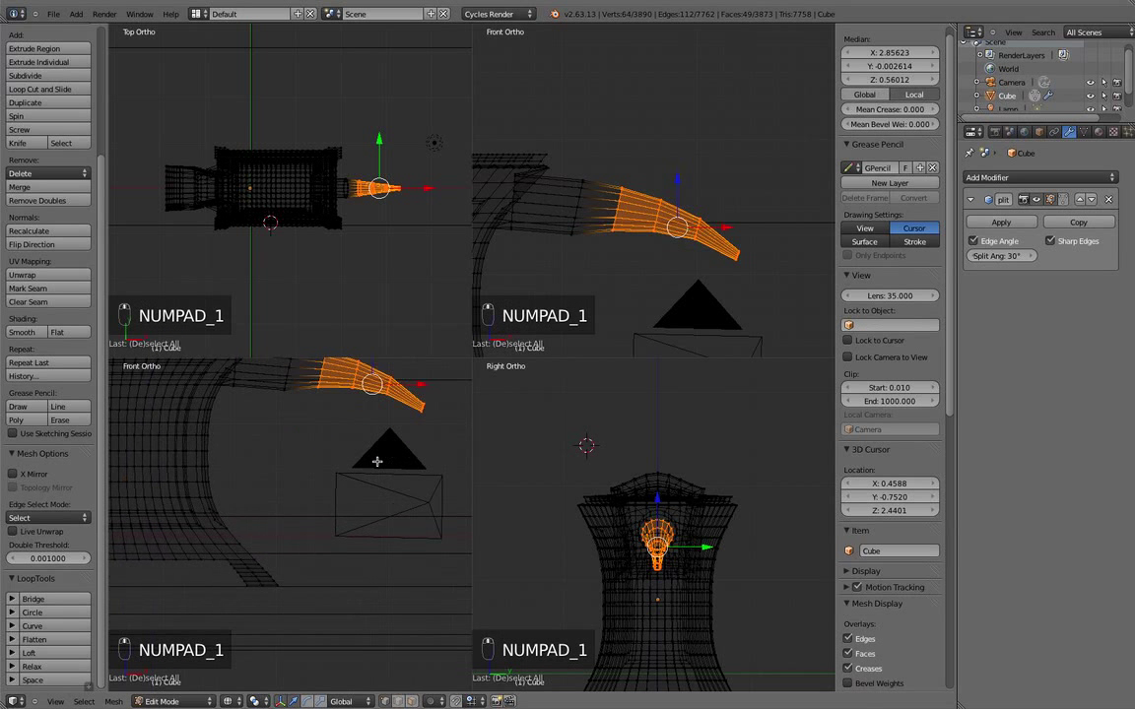
{"action": "key", "text": "g"}
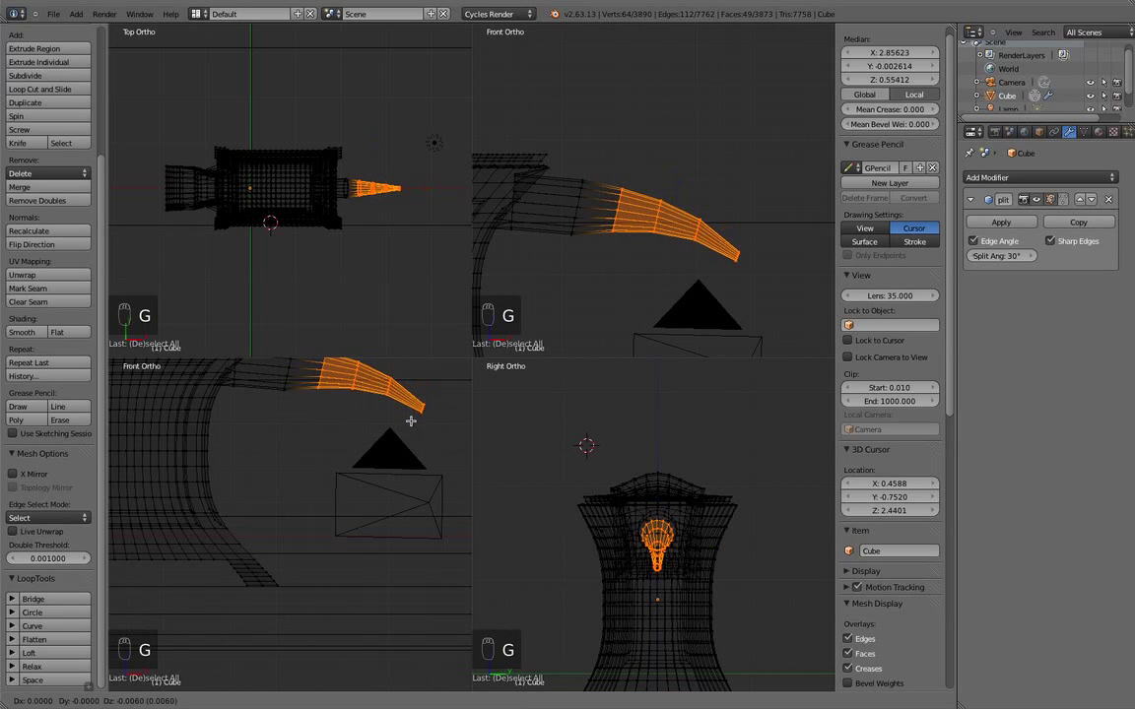
{"action": "left_click", "coordinate": [409, 427]}
{"action": "key", "text": "r"}
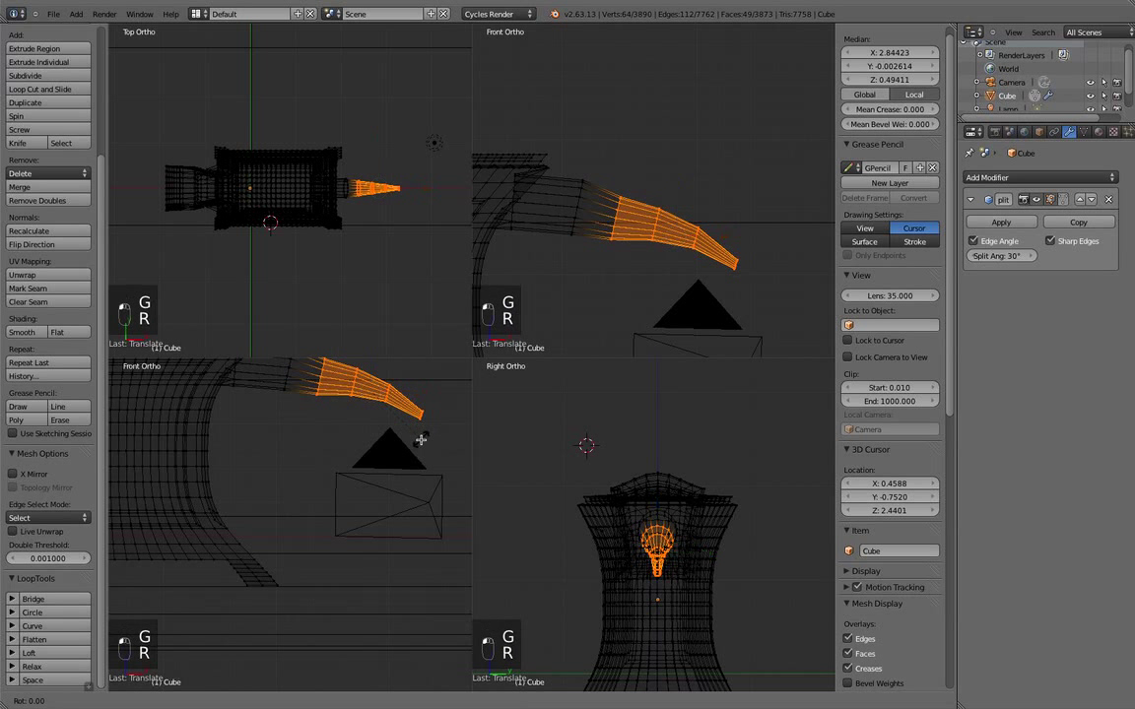
{"action": "left_click", "coordinate": [413, 442]}
{"action": "key", "text": "g"}
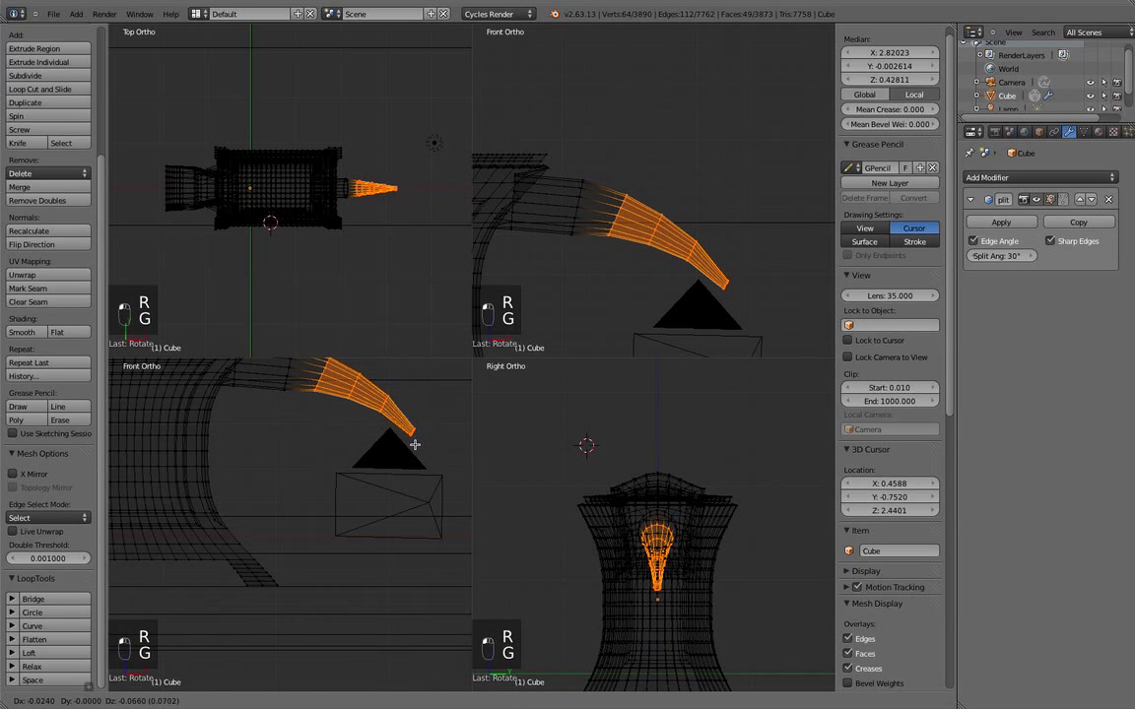
{"action": "left_click", "coordinate": [415, 441]}
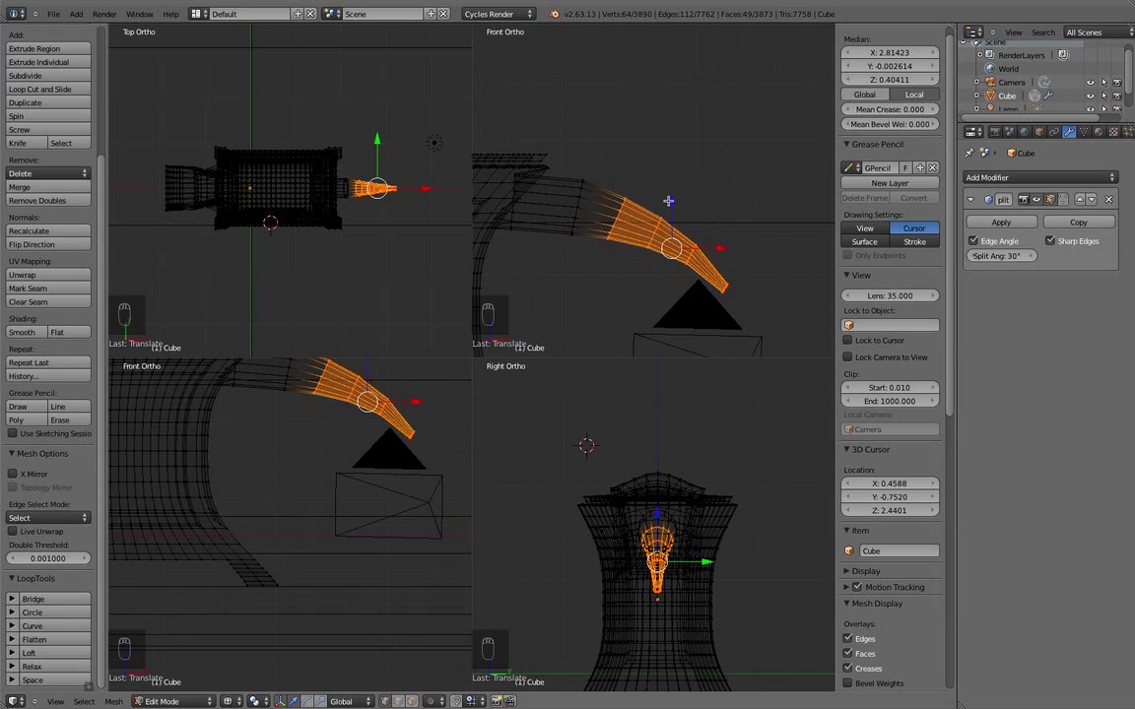
Clear the selection and select the full circular edge loop where the horn meets the anvil body
{"action": "scroll", "coordinate": [603, 241], "scroll_direction": "up", "scroll_amount": 6}
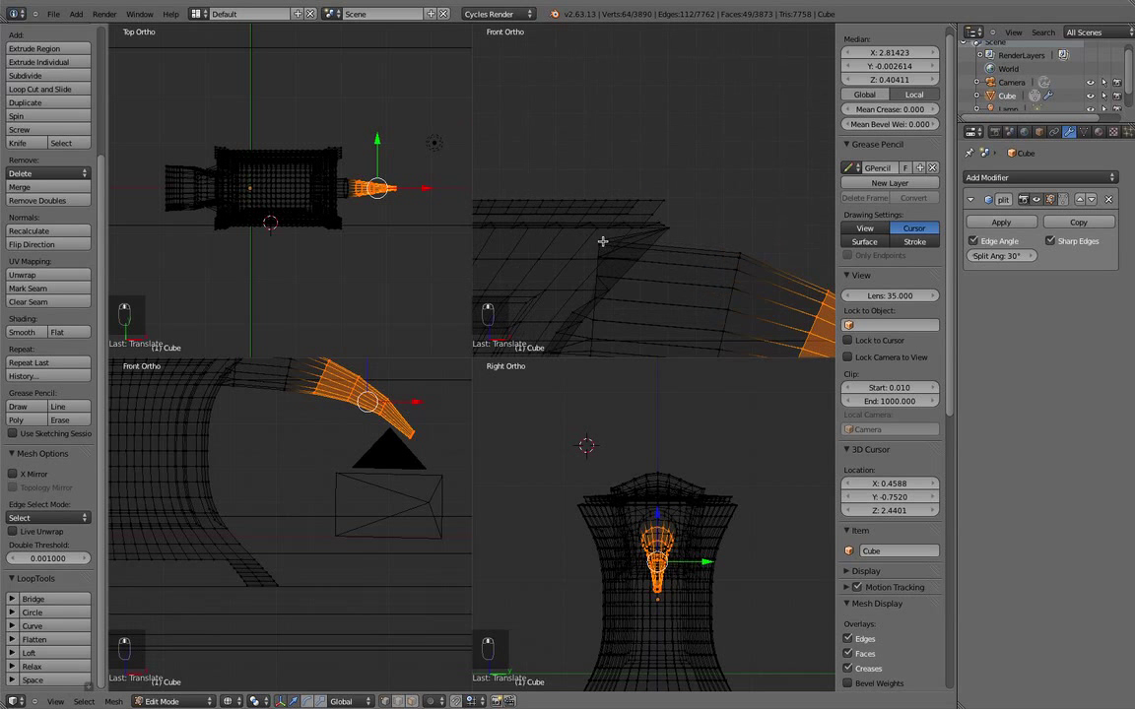
{"action": "key", "text": "a"}
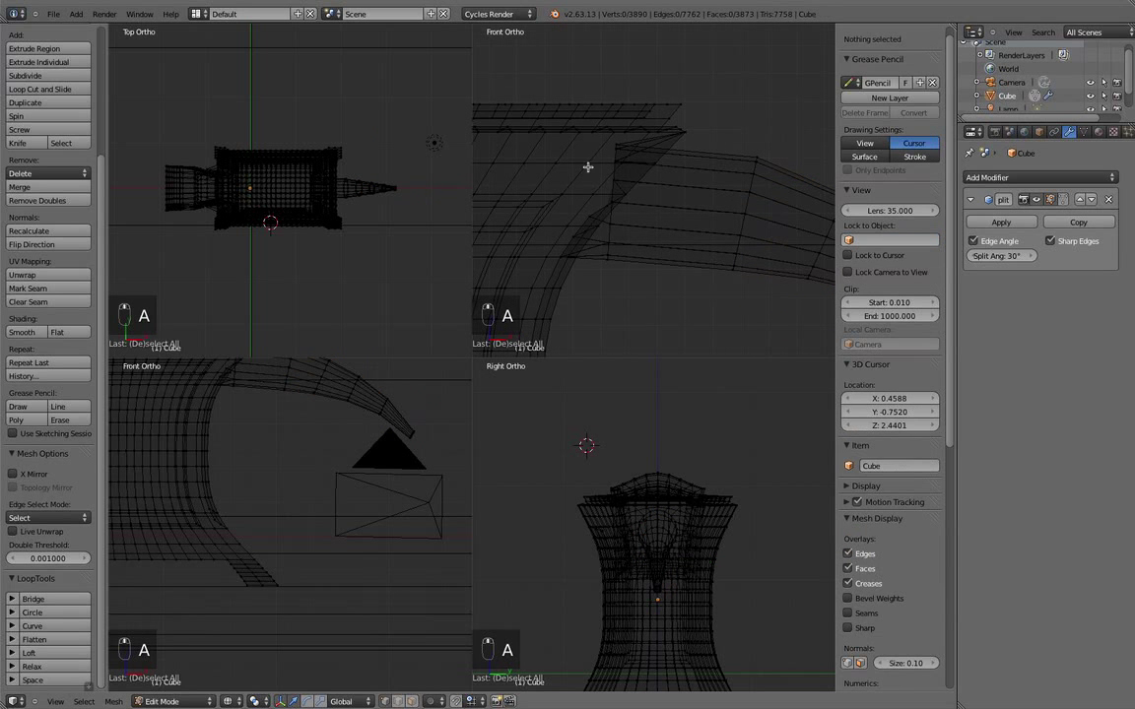
{"action": "right_click", "coordinate": [611, 227], "text": "alt"}
{"action": "right_click", "coordinate": [608, 239], "text": "alt"}
{"action": "middle_click_drag", "start_coordinate": [608, 242], "coordinate": [622, 183]}
{"action": "right_click", "coordinate": [605, 309], "text": "alt+shift"}
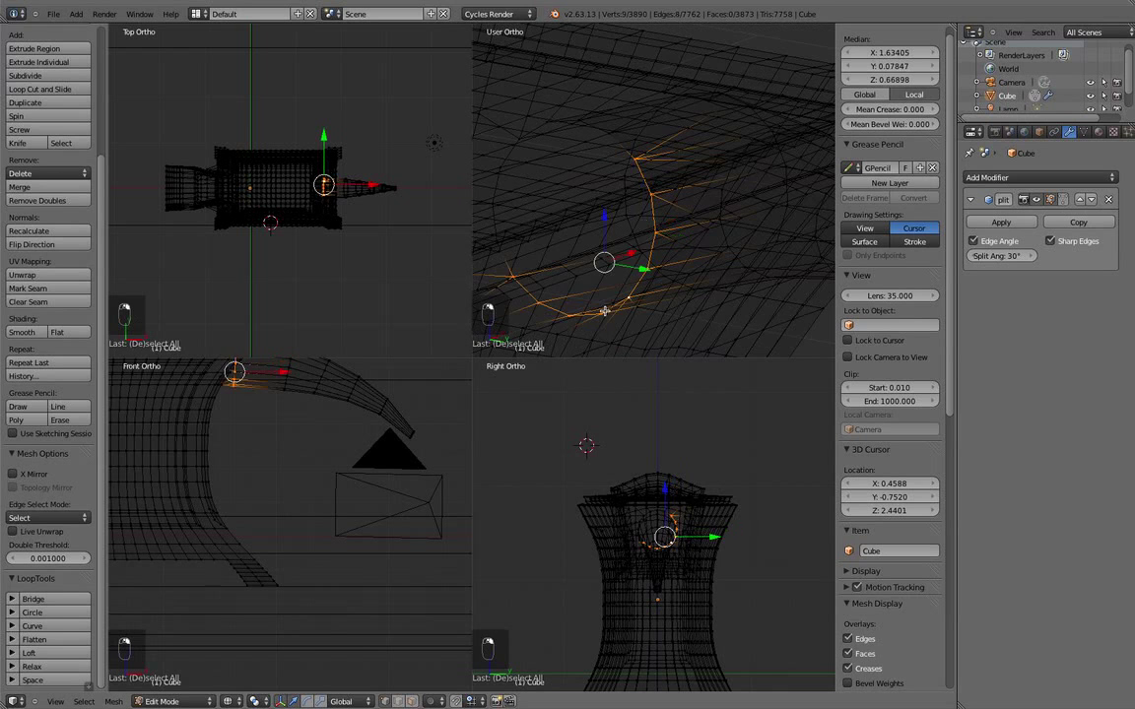
{"action": "right_click", "coordinate": [501, 247], "text": "alt+shift"}
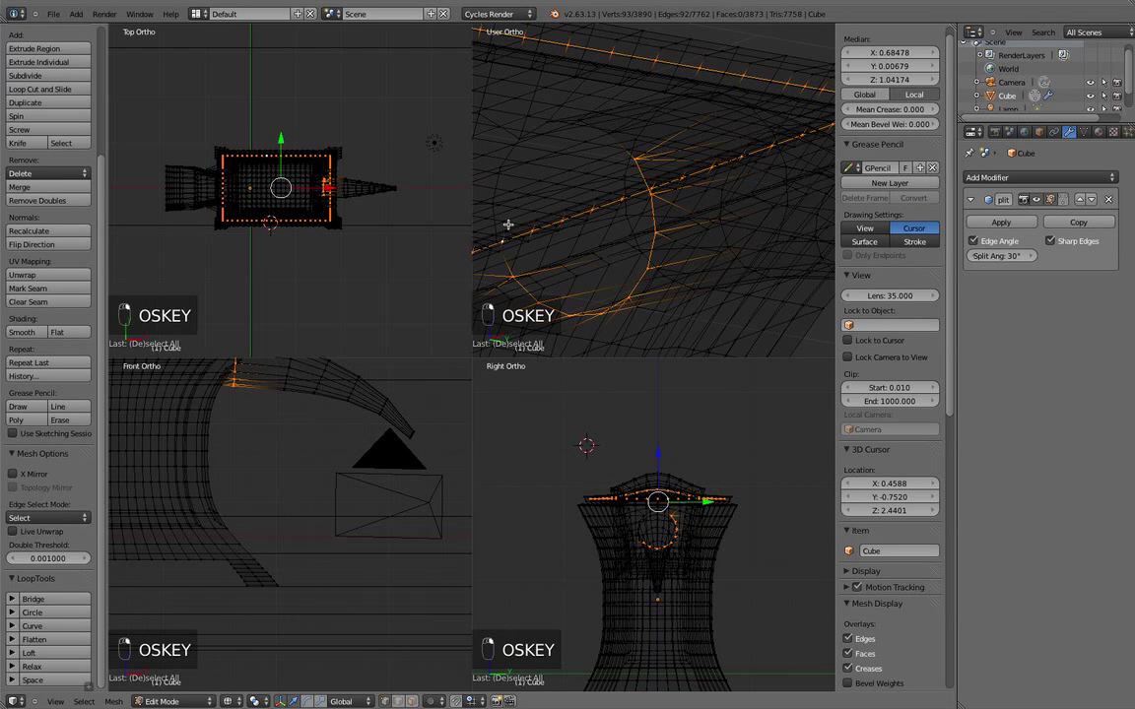
{"action": "key", "text": "super+z"}
{"action": "right_click", "coordinate": [494, 210], "text": "alt+shift"}
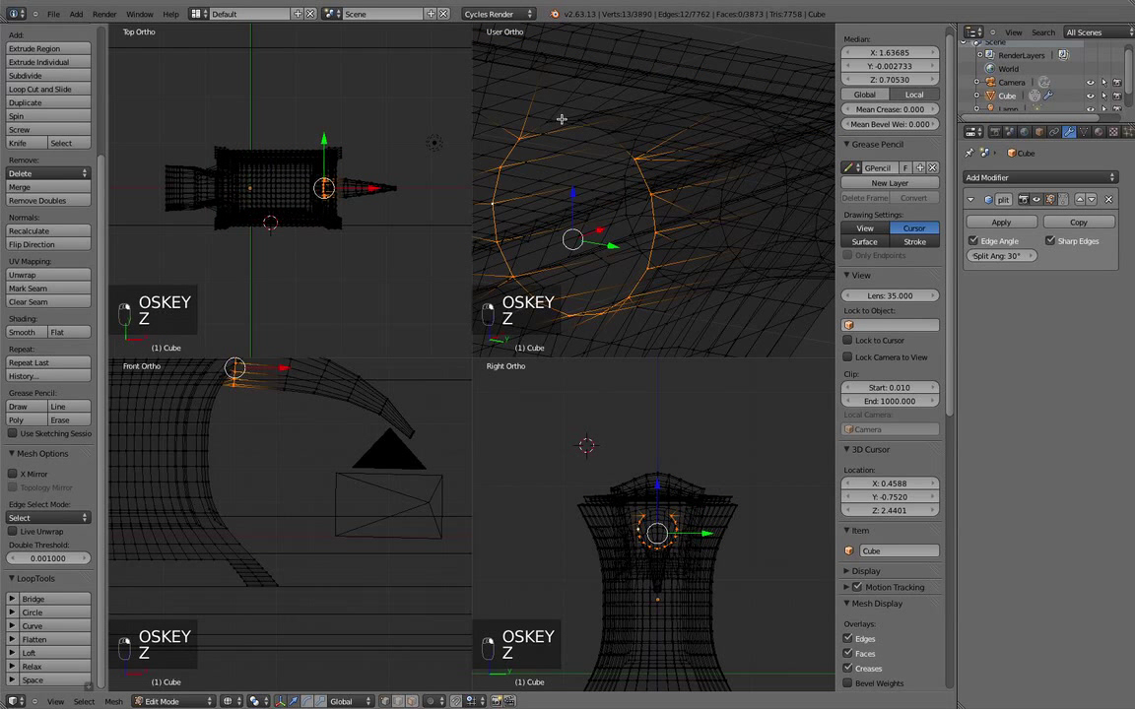
{"action": "right_click", "coordinate": [590, 127], "text": "alt+shift"}
{"action": "key", "text": "super+z"}
{"action": "right_click", "coordinate": [592, 133], "text": "alt+shift"}
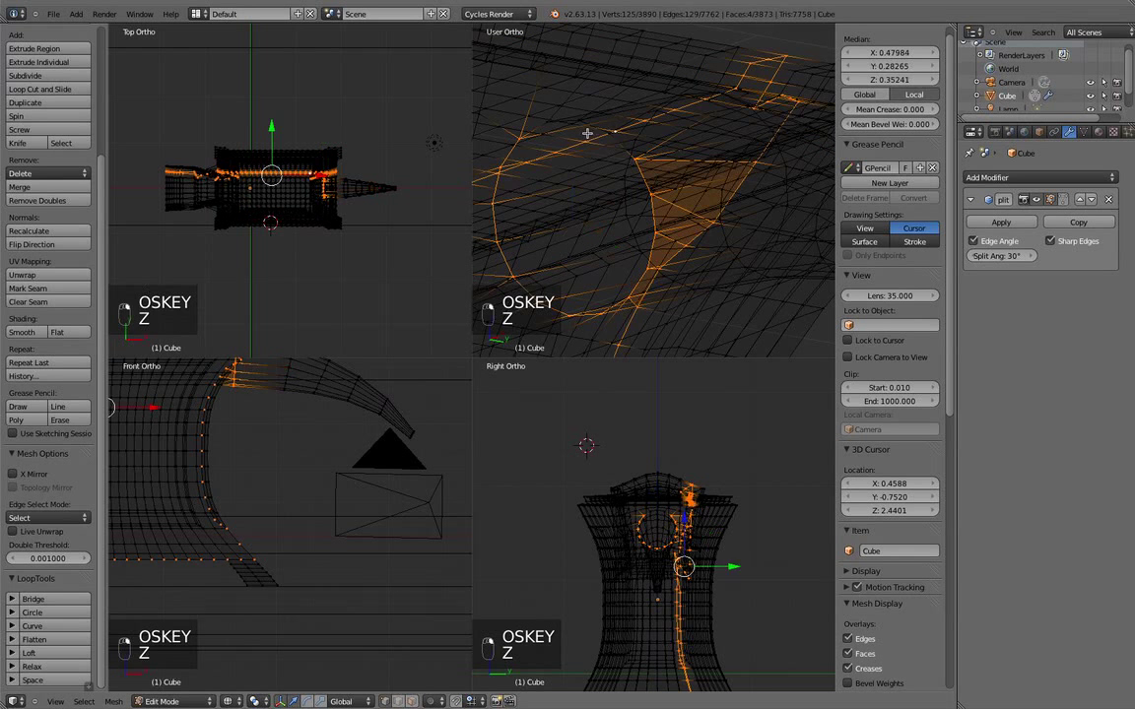
{"action": "key", "text": "super+z"}
Rotate the horn's base loop in the front view so it tilts along the anvil's sloped end
{"action": "middle_click_drag", "start_coordinate": [554, 125], "coordinate": [648, 155]}
{"action": "key", "text": "KP_1"}
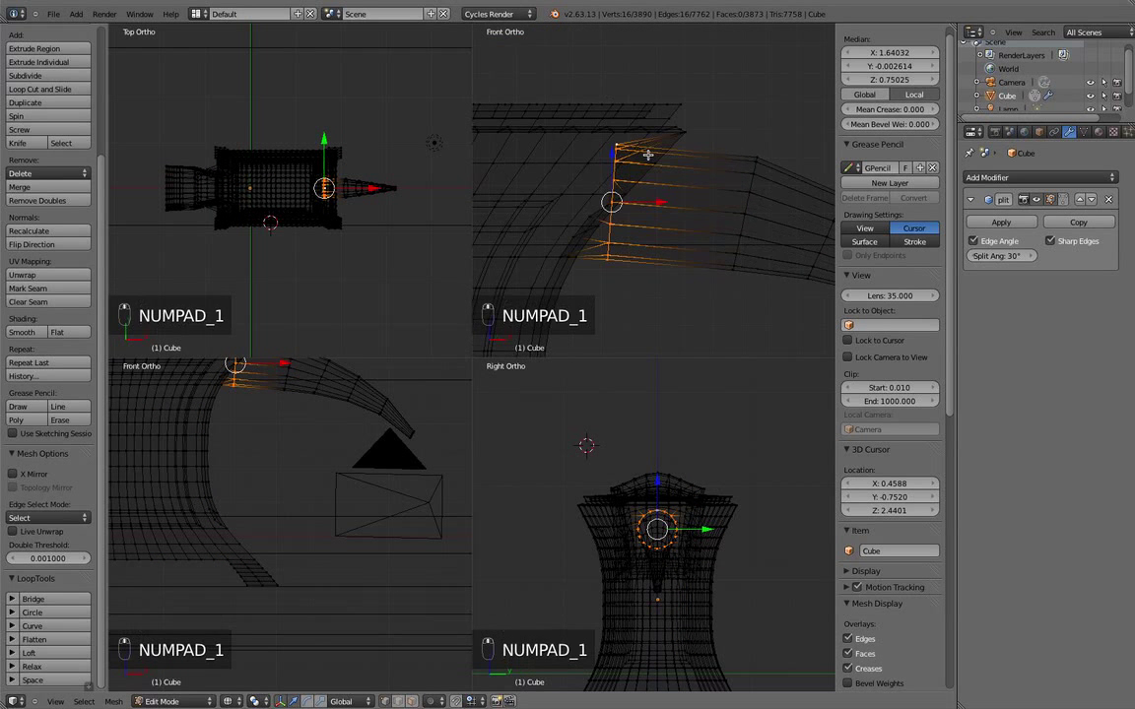
{"action": "key", "text": "r"}
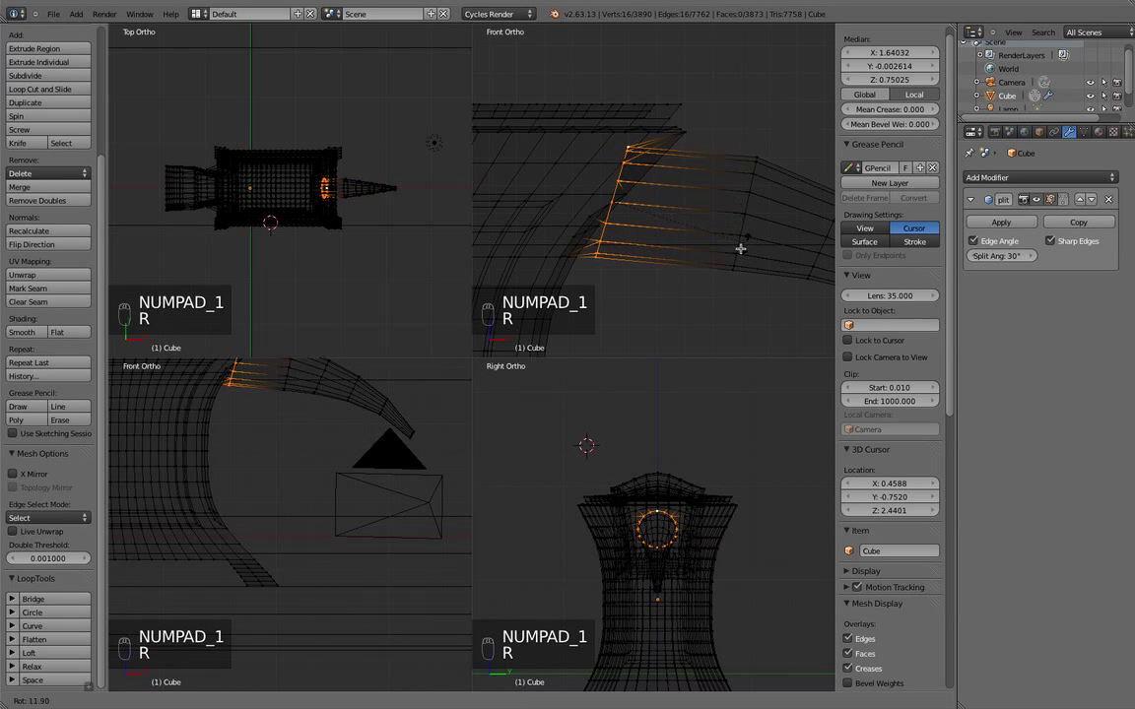
{"action": "left_click", "coordinate": [688, 276]}
Show the anvil solid in perspective outside edit mode and examine how the horn joins the body
{"action": "mouse_move", "coordinate": [686, 273]}
{"action": "middle_mouse_down"}
{"action": "mouse_move", "coordinate": [679, 261]}
{"action": "mouse_move", "coordinate": [610, 262]}
{"action": "mouse_move", "coordinate": [506, 217]}
{"action": "mouse_move", "coordinate": [655, 182]}
{"action": "mouse_move", "coordinate": [635, 222]}
{"action": "mouse_move", "coordinate": [668, 188]}
{"action": "mouse_move", "coordinate": [748, 234]}
{"action": "mouse_move", "coordinate": [641, 244]}
{"action": "mouse_move", "coordinate": [605, 185]}
{"action": "mouse_move", "coordinate": [650, 199]}
{"action": "mouse_move", "coordinate": [653, 183]}
{"action": "mouse_move", "coordinate": [592, 181]}
{"action": "mouse_move", "coordinate": [564, 195]}
{"action": "mouse_move", "coordinate": [591, 197]}
{"action": "middle_mouse_up"}
{"action": "key", "text": "z"}
{"action": "key", "text": "KP_5"}
{"action": "key", "text": "a"}
{"action": "key", "text": "Tab"}
{"action": "scroll", "coordinate": [592, 181], "scroll_direction": "down", "scroll_amount": 2}
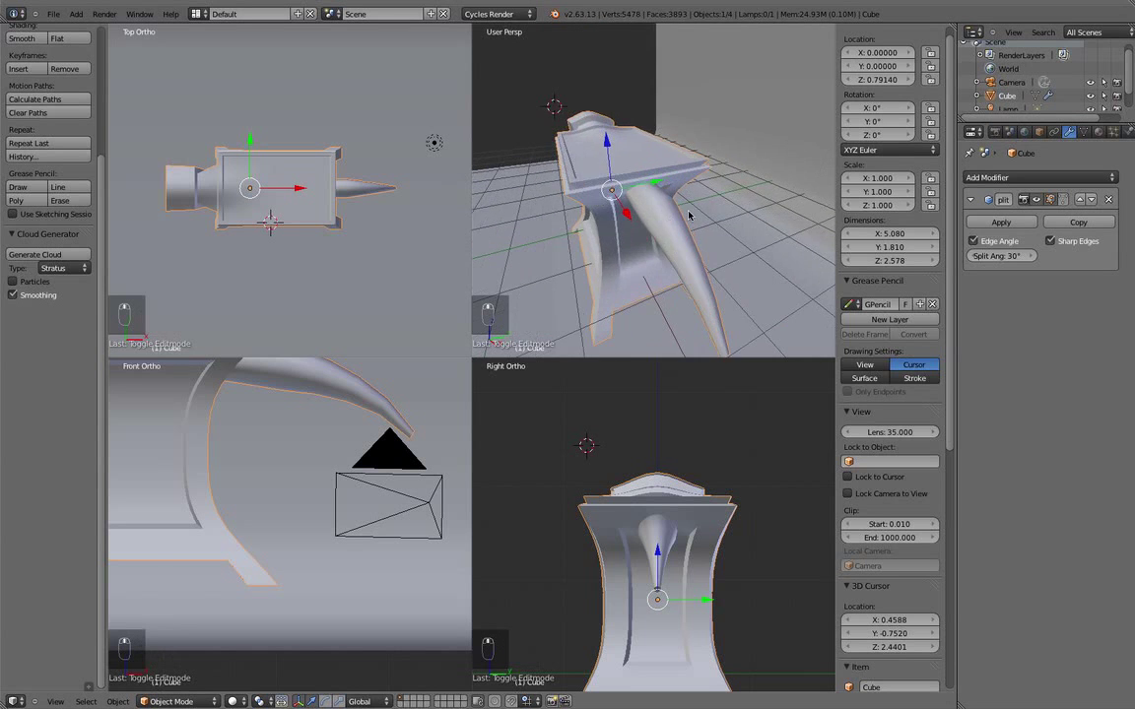
Lower the two edges across the top of the horn's first ring along Z in edit mode, then fine-tune their height
{"action": "key", "text": "Tab"}
{"action": "scroll", "coordinate": [617, 200], "scroll_direction": "up", "scroll_amount": 4}
{"action": "right_click", "coordinate": [608, 210]}
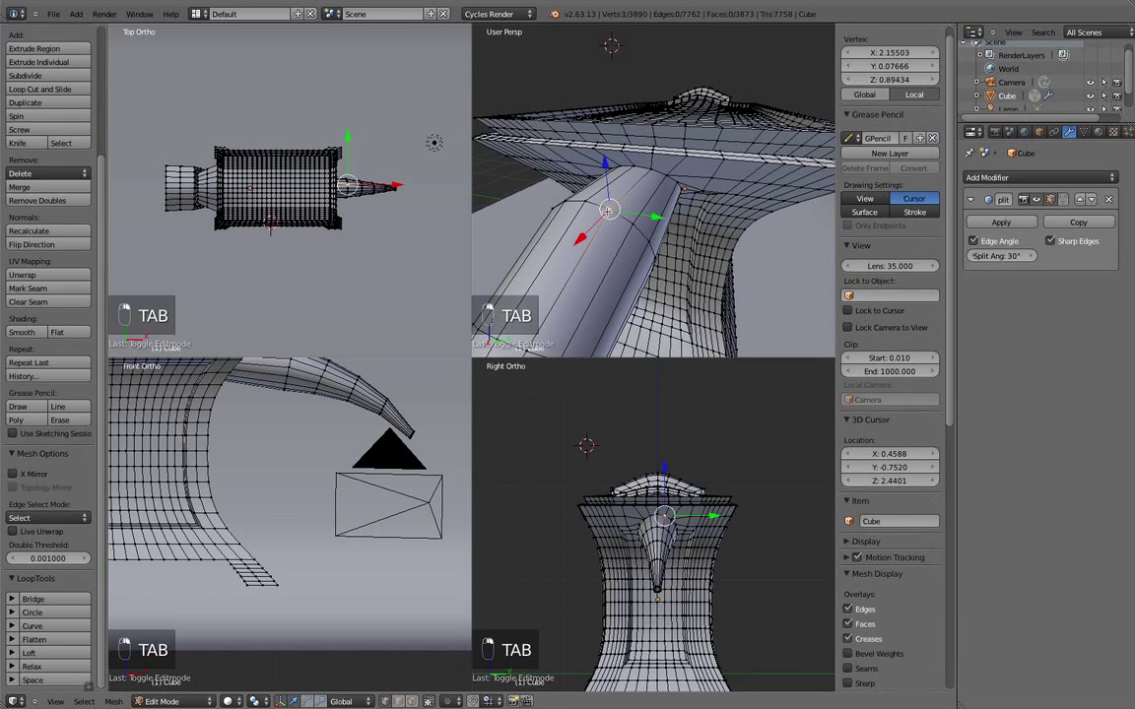
{"action": "right_click", "coordinate": [563, 201], "text": "alt"}
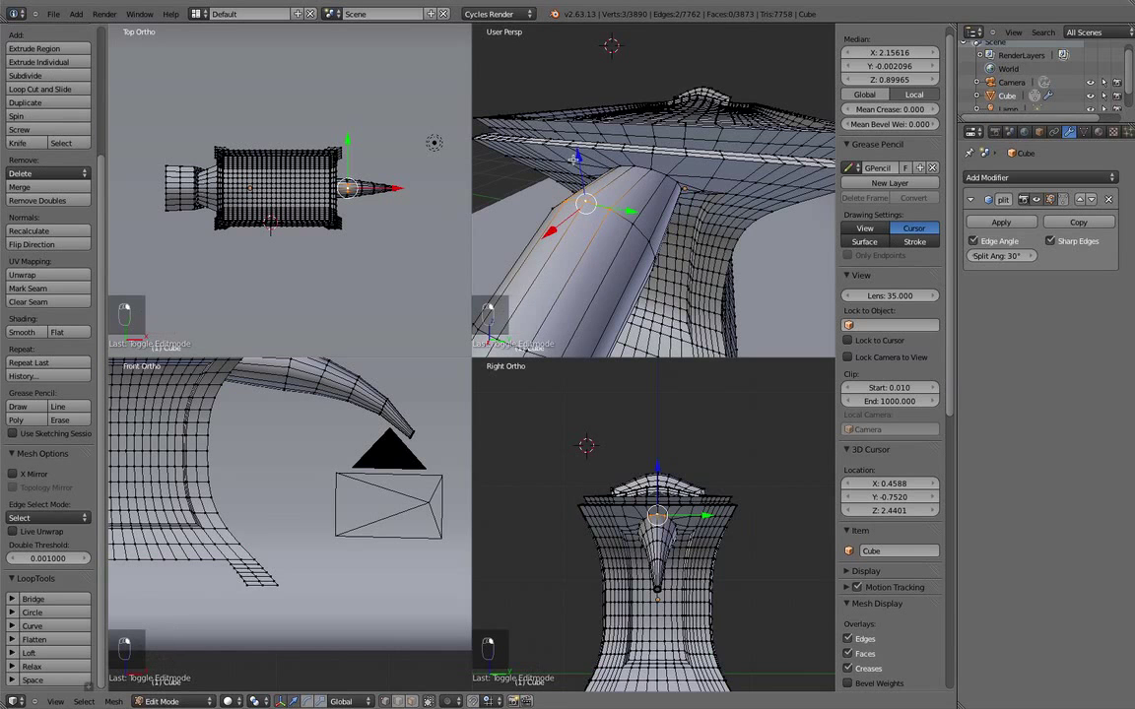
{"action": "key", "text": "g"}
{"action": "key", "text": "z"}
{"action": "left_click", "coordinate": [574, 180]}
{"action": "middle_click_drag", "start_coordinate": [575, 180], "coordinate": [708, 173]}
{"action": "key", "text": "g"}
{"action": "key", "text": "z"}
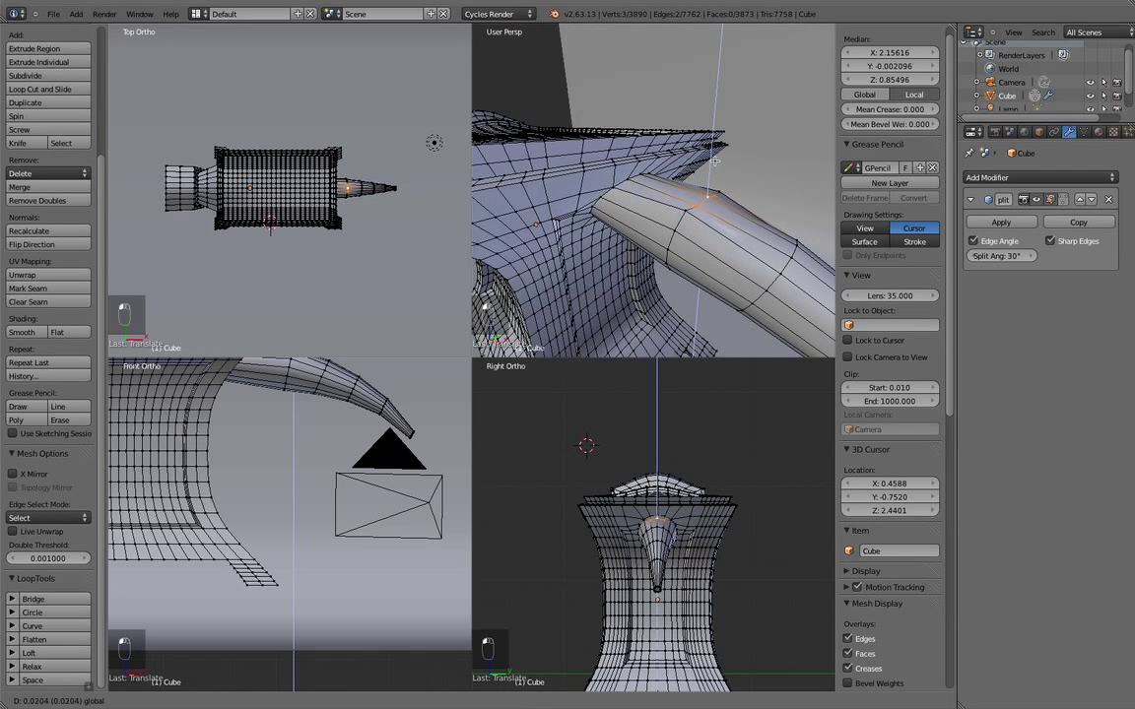
{"action": "left_click", "coordinate": [715, 160]}
{"action": "middle_click_drag", "start_coordinate": [713, 163], "coordinate": [627, 175]}
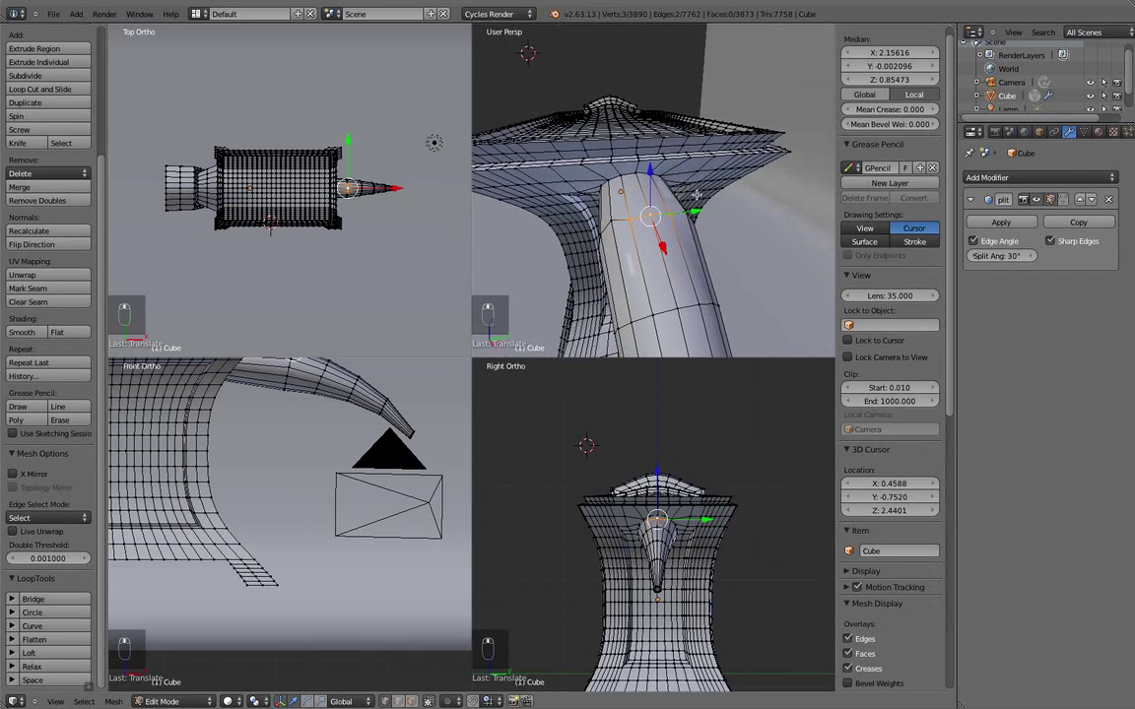
Try to flatten the upper edges of the horn's first ring by scaling them to 0 along local Z
{"action": "right_click", "coordinate": [673, 210]}
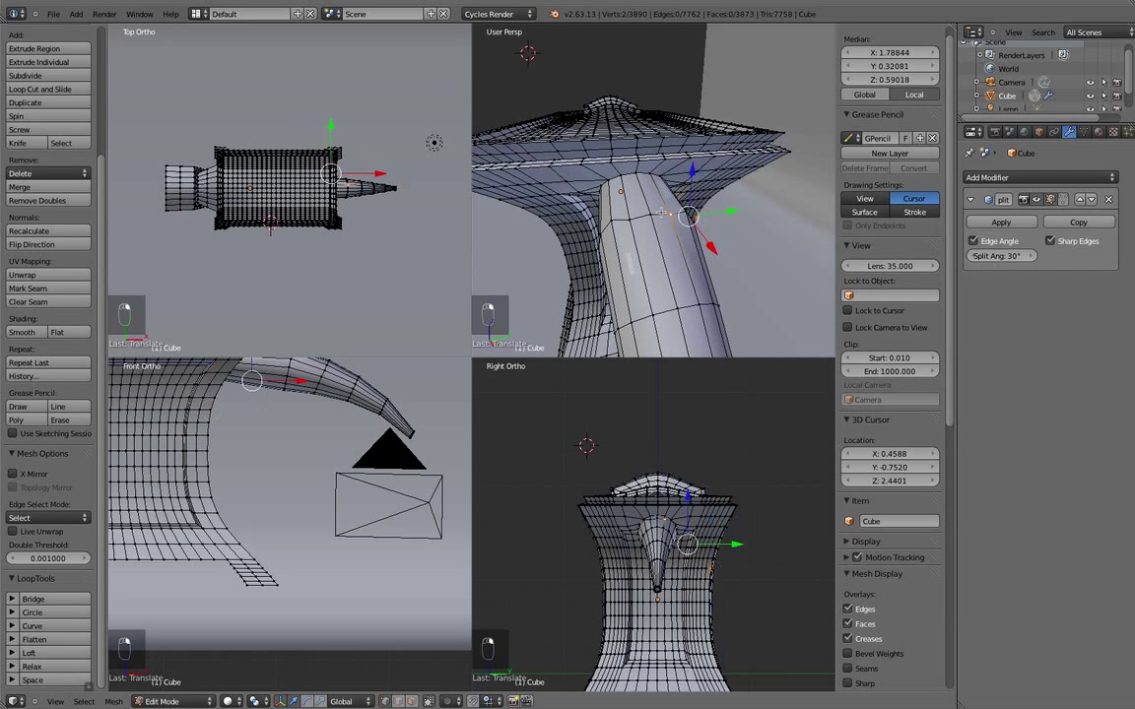
{"action": "right_click", "coordinate": [613, 222], "text": "alt"}
{"action": "right_click", "coordinate": [624, 222], "text": "shift"}
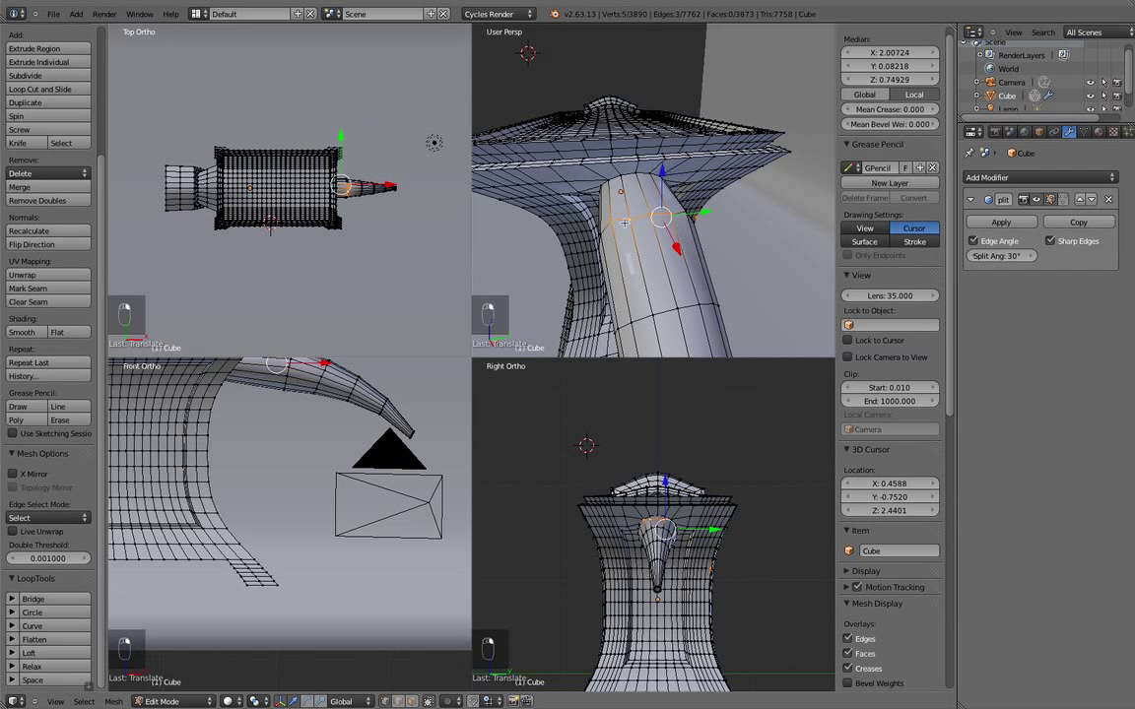
{"action": "key", "text": "s"}
{"action": "key", "text": "z"}
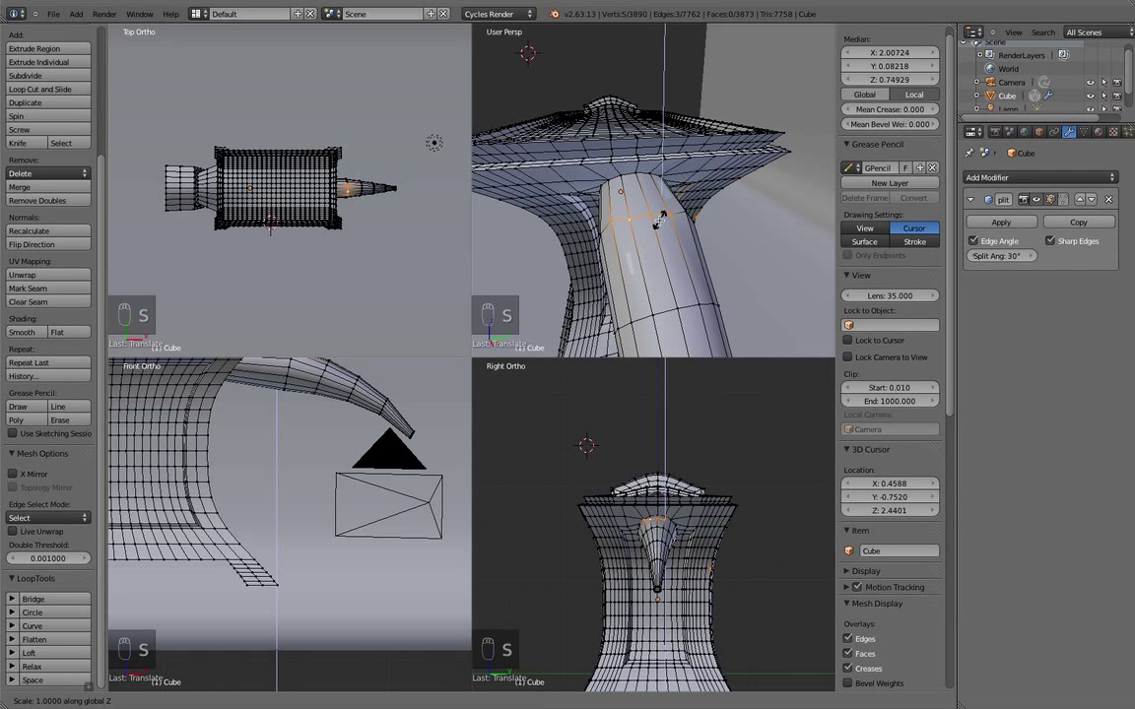
{"action": "type", "text": "z"}
{"action": "type", "text": "0"}
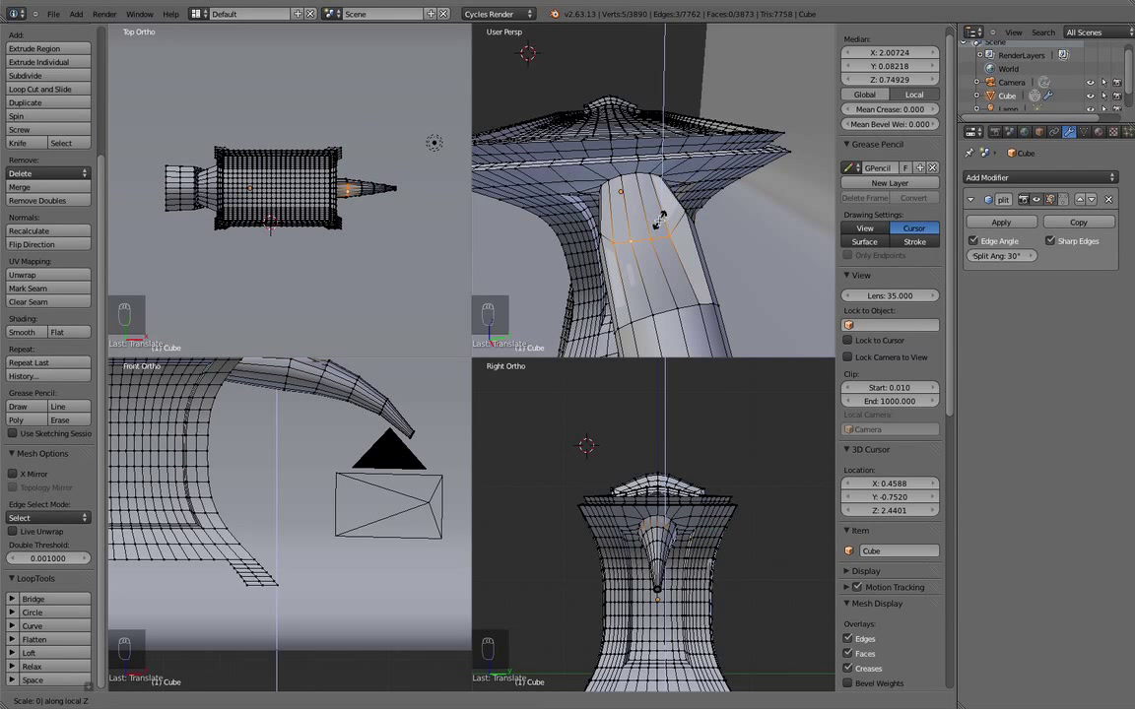
{"action": "key", "text": "Return"}
{"action": "middle_click_drag", "start_coordinate": [660, 219], "coordinate": [736, 198]}
{"action": "key", "text": "super+z"}
Flatten the upper edges of the horn's first ring with a global Z scale of 0 and raise them about 0.07
{"action": "key", "text": "s"}
{"action": "type", "text": "z"}
{"action": "type", "text": "0"}
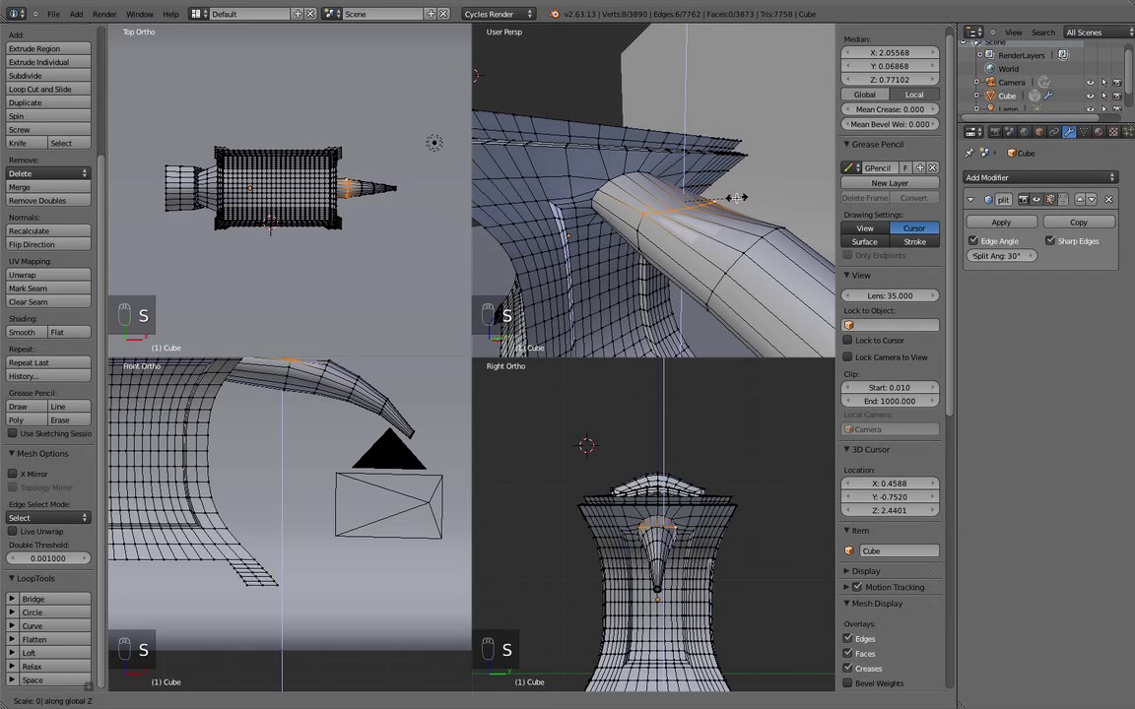
{"action": "left_click", "coordinate": [737, 197]}
{"action": "left_click_drag", "start_coordinate": [687, 154], "coordinate": [686, 153]}
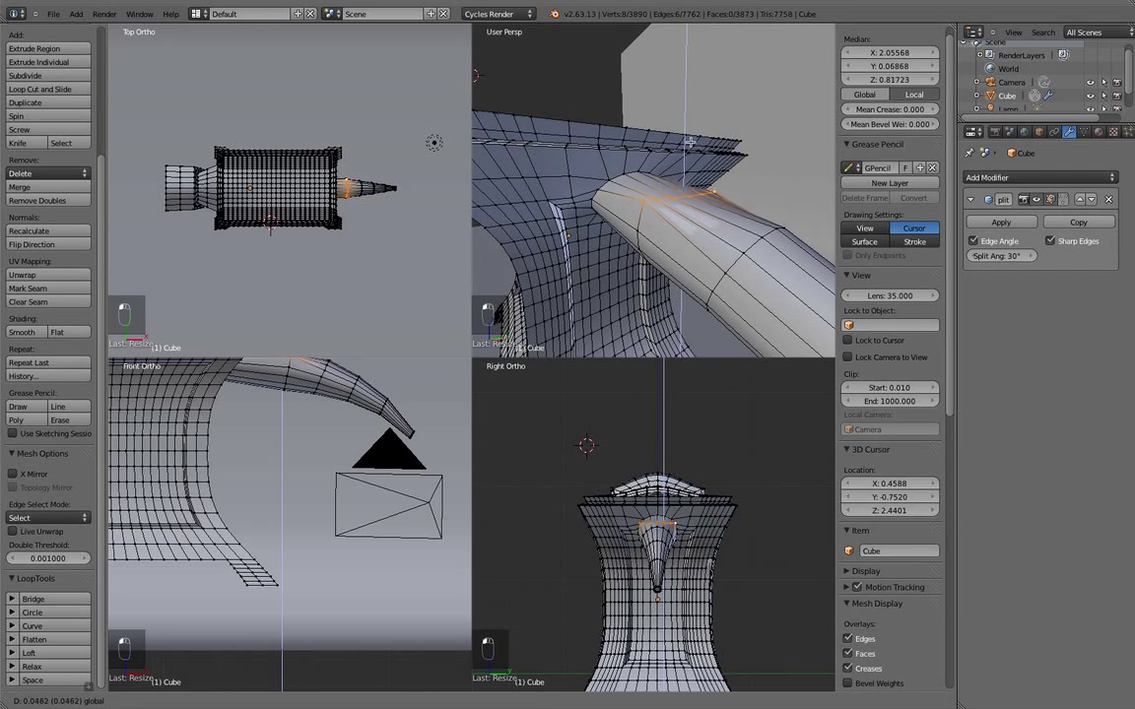
Leave edit mode and add a Subdivision Surface modifier to the anvil
{"action": "key", "text": "Tab"}
{"action": "middle_click_drag", "start_coordinate": [753, 182], "coordinate": [552, 211]}
{"action": "key", "text": "Tab"}
{"action": "key", "text": "Tab"}
{"action": "left_click", "coordinate": [1017, 177]}
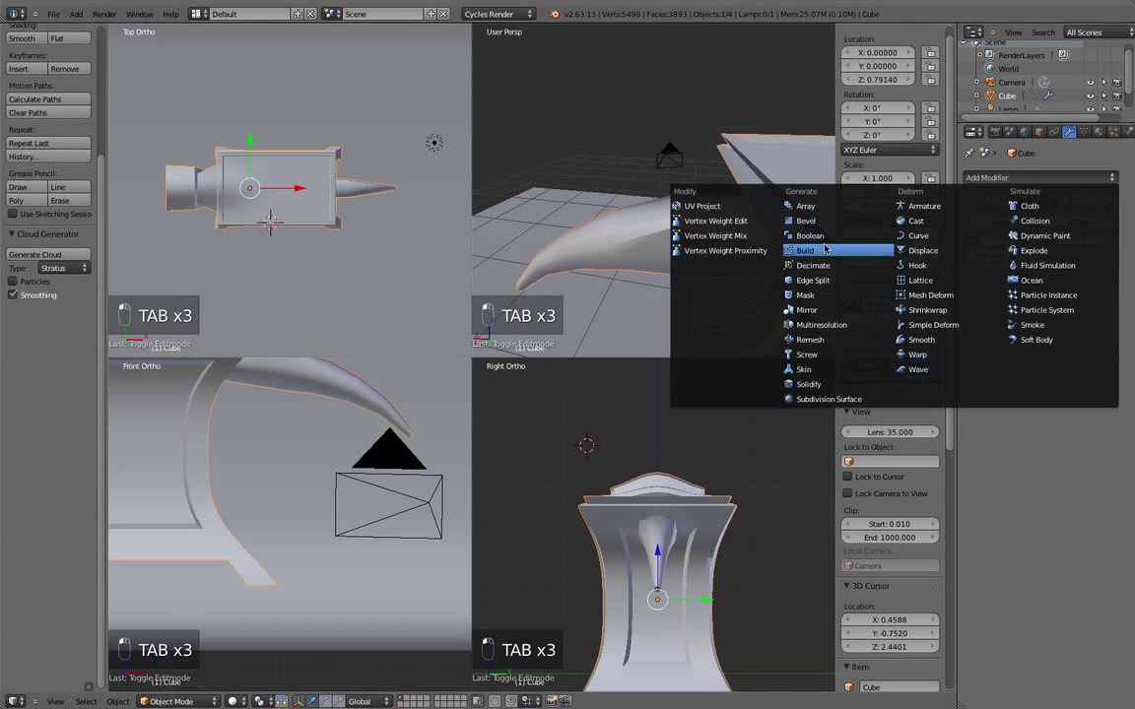
{"action": "left_click", "coordinate": [827, 399]}
Place the Subdivision Surface modifier above the Edge Split modifier in the anvil's modifier stack
{"action": "middle_click_drag", "start_coordinate": [680, 271], "coordinate": [629, 243]}
{"action": "scroll", "coordinate": [660, 227], "scroll_direction": "up", "scroll_amount": 3}
{"action": "key", "text": "Tab"}
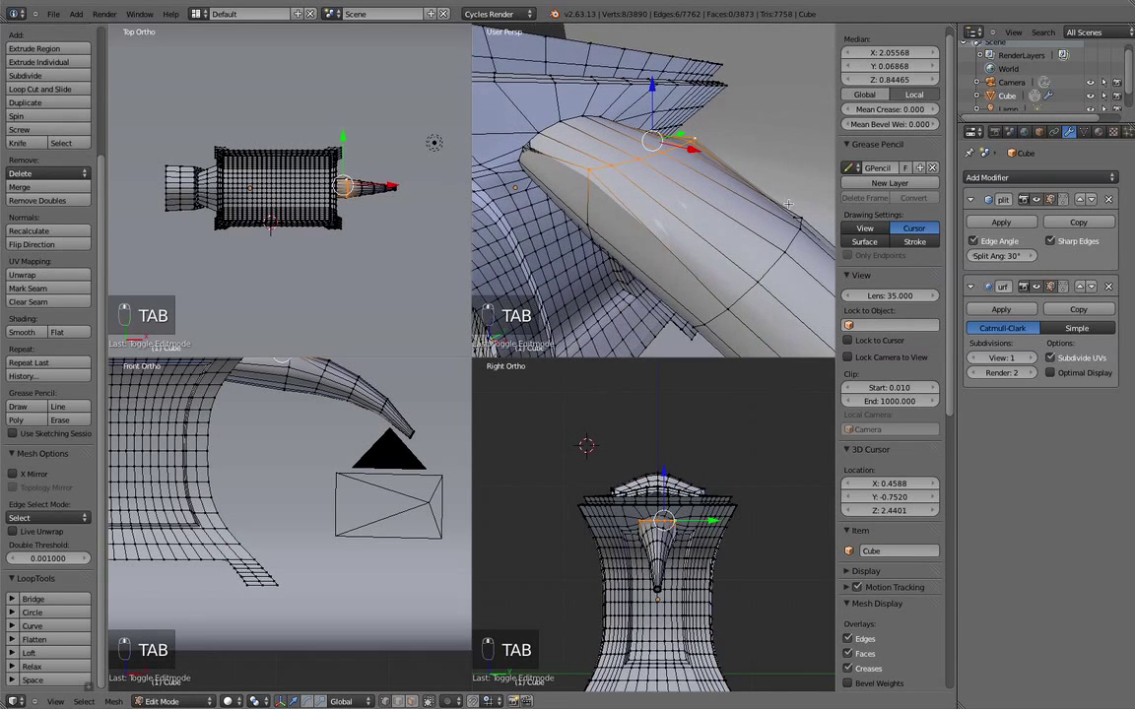
{"action": "left_click", "coordinate": [1079, 287]}
{"action": "middle_click_drag", "start_coordinate": [693, 239], "coordinate": [666, 196]}
{"action": "key", "text": "Tab"}
{"action": "key", "text": "Tab"}
Select the upper vertices of the horn's second ring, flatten them along Z and lower them about 0.05
{"action": "right_click", "coordinate": [721, 243]}
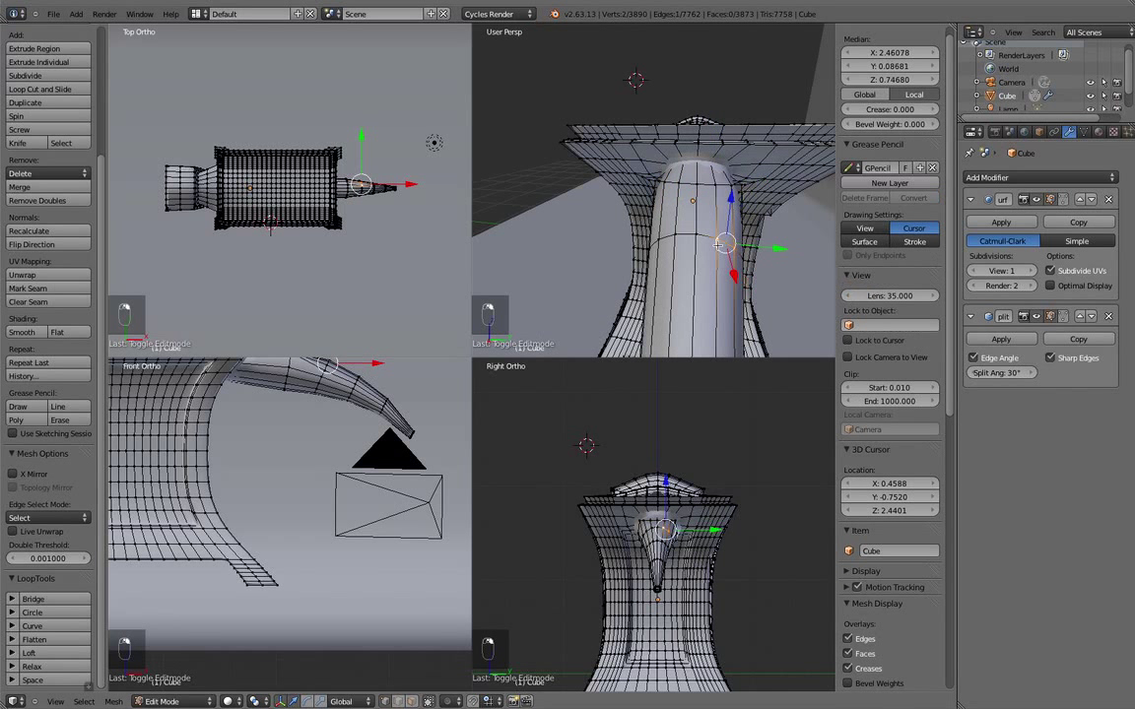
{"action": "right_click", "coordinate": [669, 238], "text": "shift"}
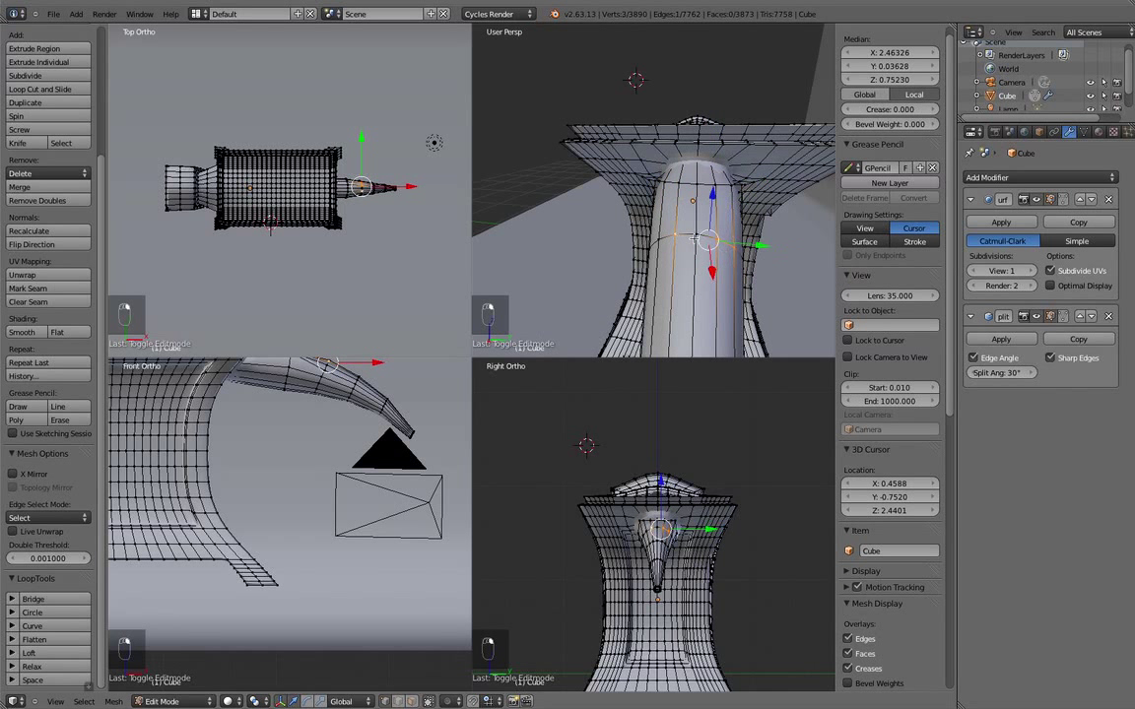
{"action": "mouse_move", "coordinate": [670, 239]}
{"action": "middle_mouse_down"}
{"action": "mouse_move", "coordinate": [722, 238]}
{"action": "mouse_move", "coordinate": [690, 247]}
{"action": "mouse_move", "coordinate": [690, 233]}
{"action": "middle_mouse_up"}
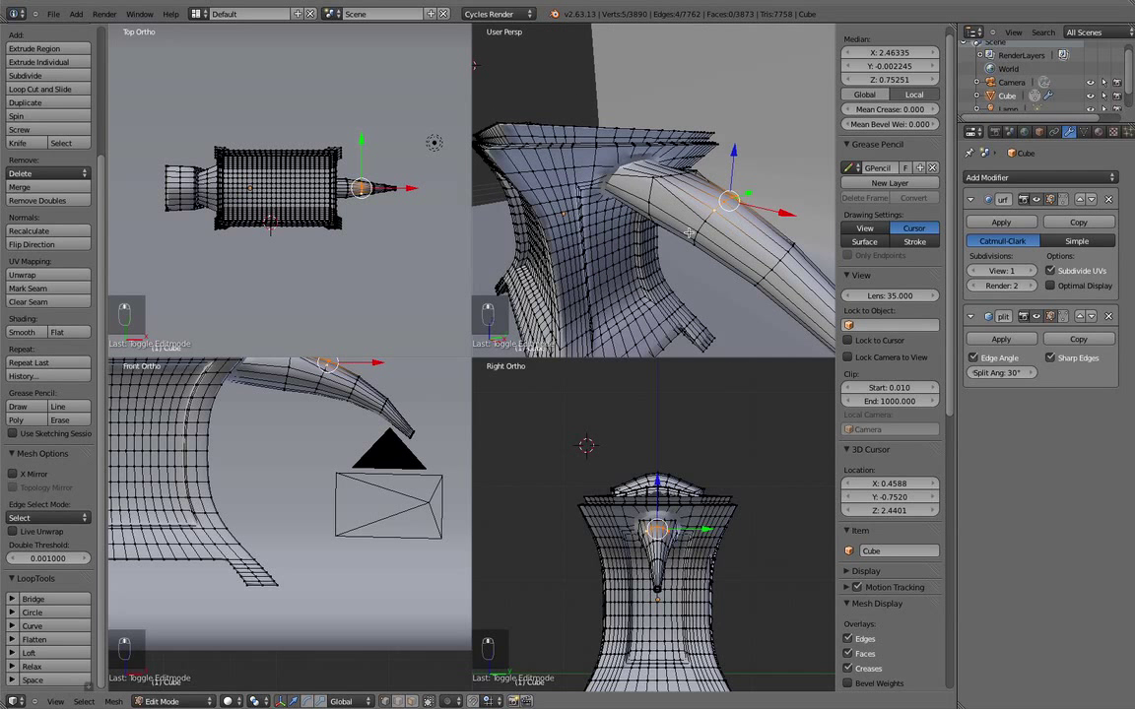
{"action": "key", "text": "s"}
{"action": "key", "text": "z"}
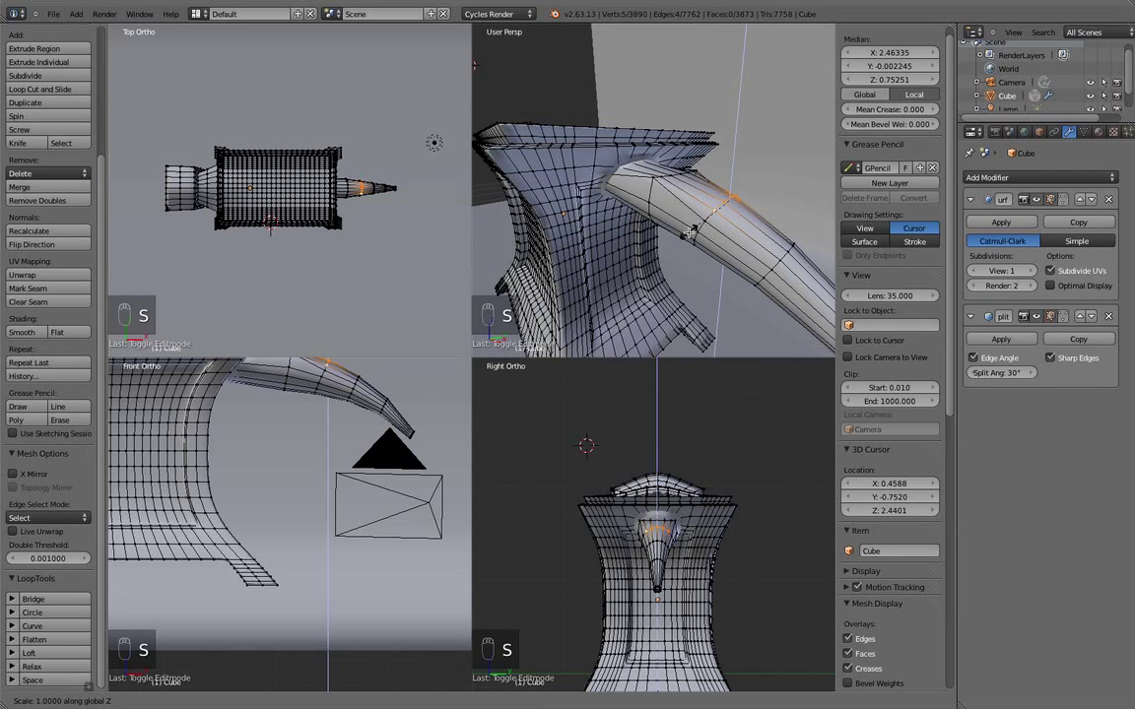
{"action": "left_click", "coordinate": [691, 230]}
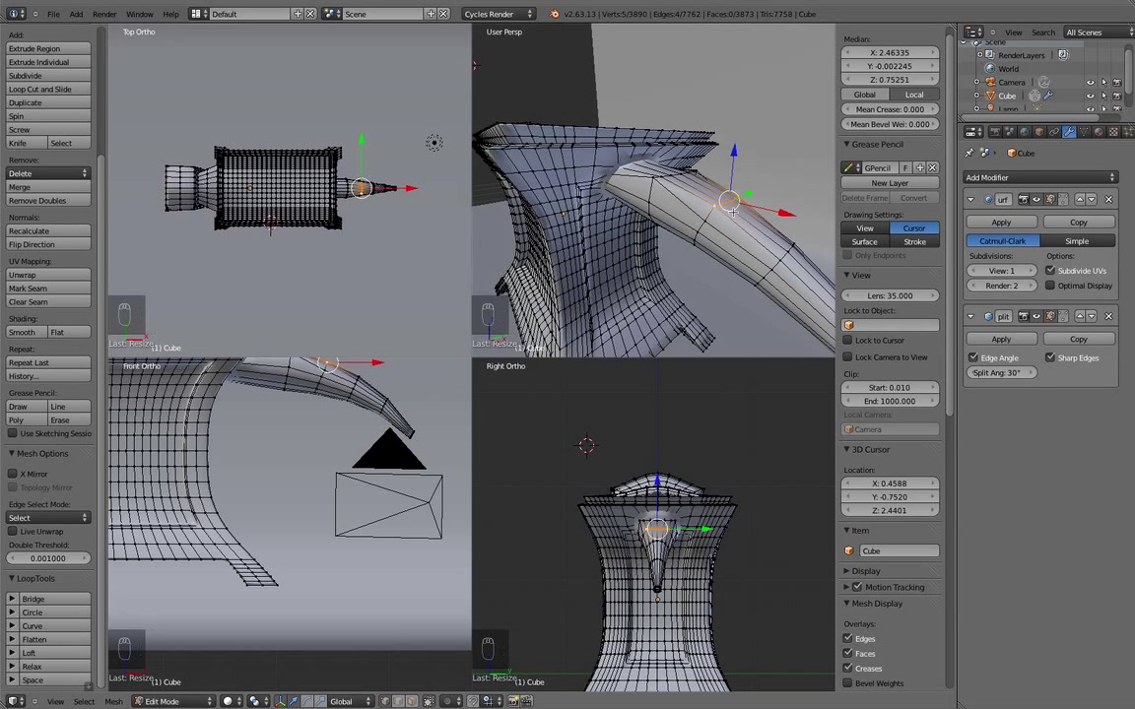
{"action": "key", "text": "g"}
{"action": "key", "text": "z"}
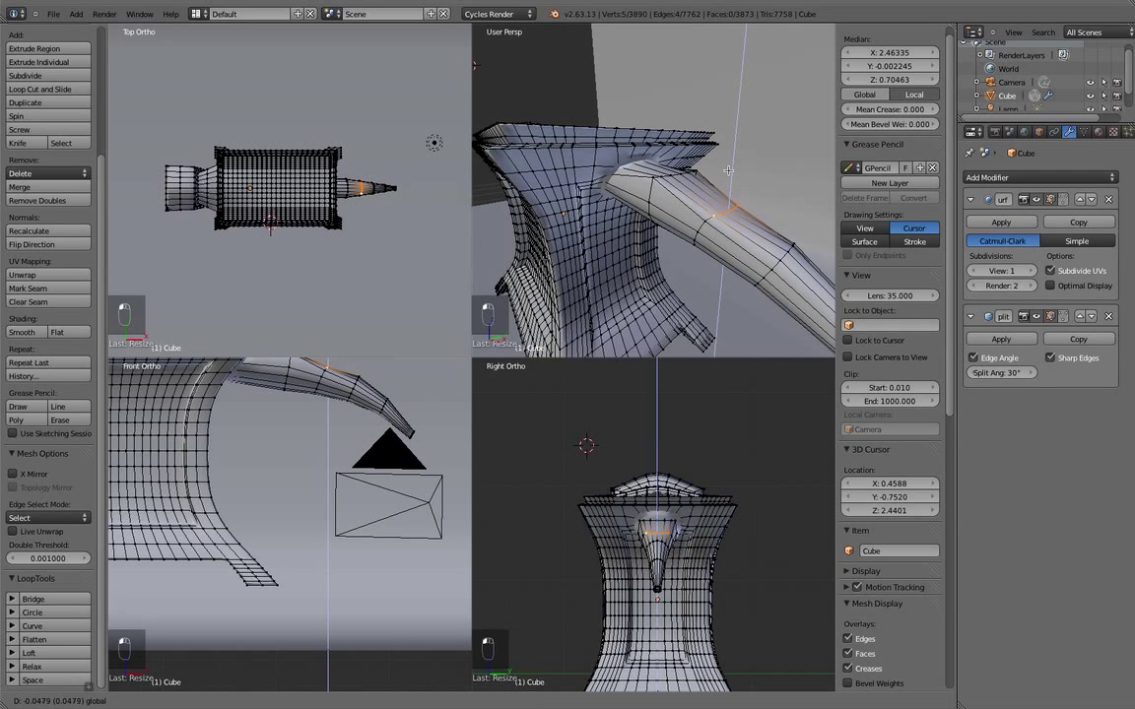
{"action": "left_click", "coordinate": [730, 172]}
Examine the smoothed anvil and its horn from several angles outside edit mode
{"action": "key", "text": "Tab"}
{"action": "middle_click_drag", "start_coordinate": [736, 173], "coordinate": [793, 220]}
{"action": "middle_click_drag", "start_coordinate": [618, 210], "coordinate": [618, 272]}
{"action": "scroll", "coordinate": [656, 238], "scroll_direction": "up", "scroll_amount": 2}
{"action": "scroll", "coordinate": [719, 266], "scroll_direction": "down", "scroll_amount": 3}
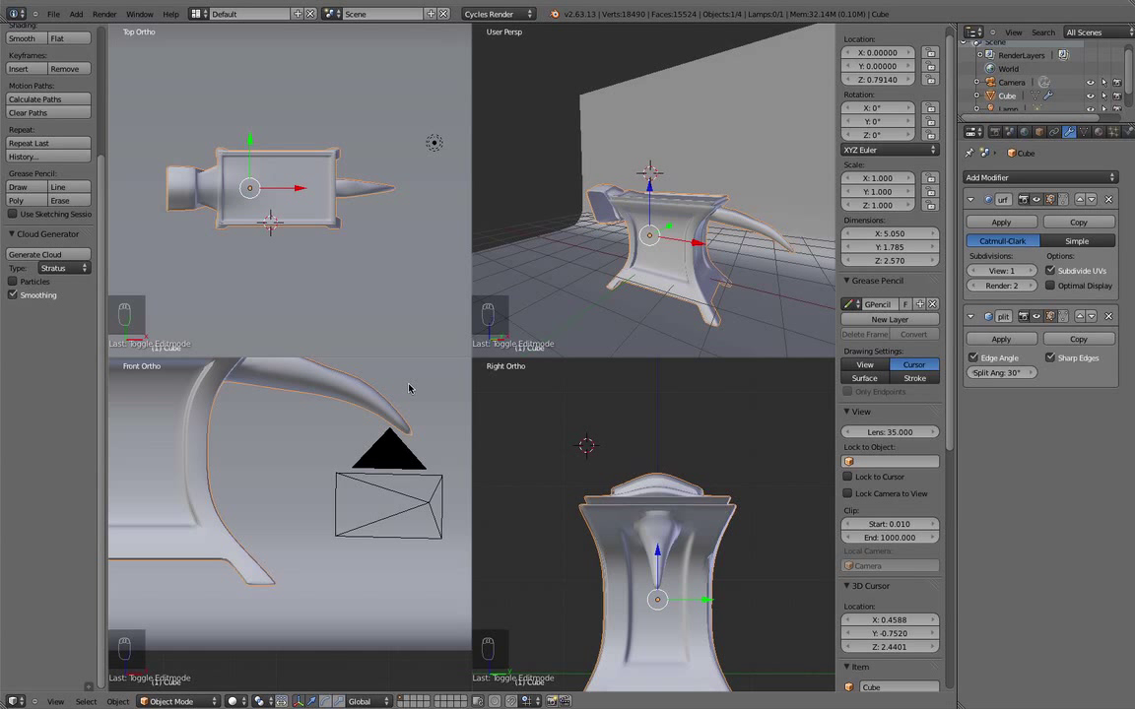
{"action": "mouse_move", "coordinate": [489, 308]}
{"action": "middle_mouse_down"}
{"action": "mouse_move", "coordinate": [574, 206]}
{"action": "mouse_move", "coordinate": [582, 222]}
{"action": "mouse_move", "coordinate": [630, 218]}
{"action": "mouse_move", "coordinate": [667, 237]}
{"action": "mouse_move", "coordinate": [620, 264]}
{"action": "middle_mouse_up"}
{"action": "key", "text": "z"}
{"action": "key", "text": "z"}
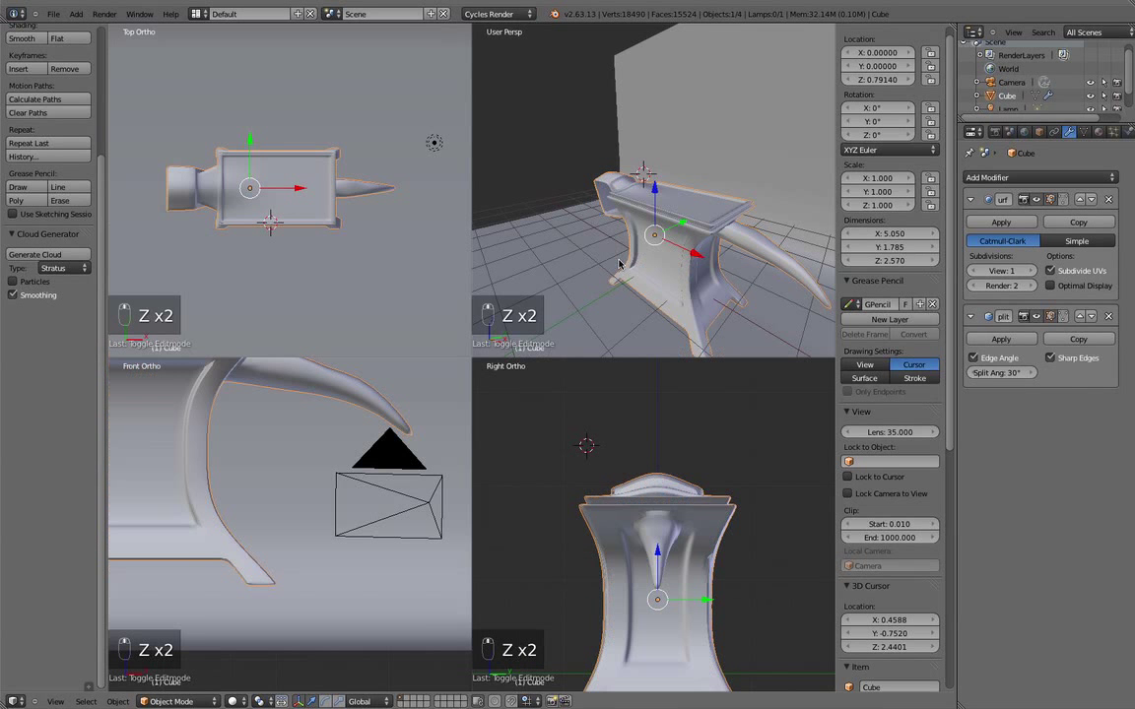
Replace the four-way split with a single perspective view and preview the anvil in rendered shading
{"action": "key", "text": "super"}
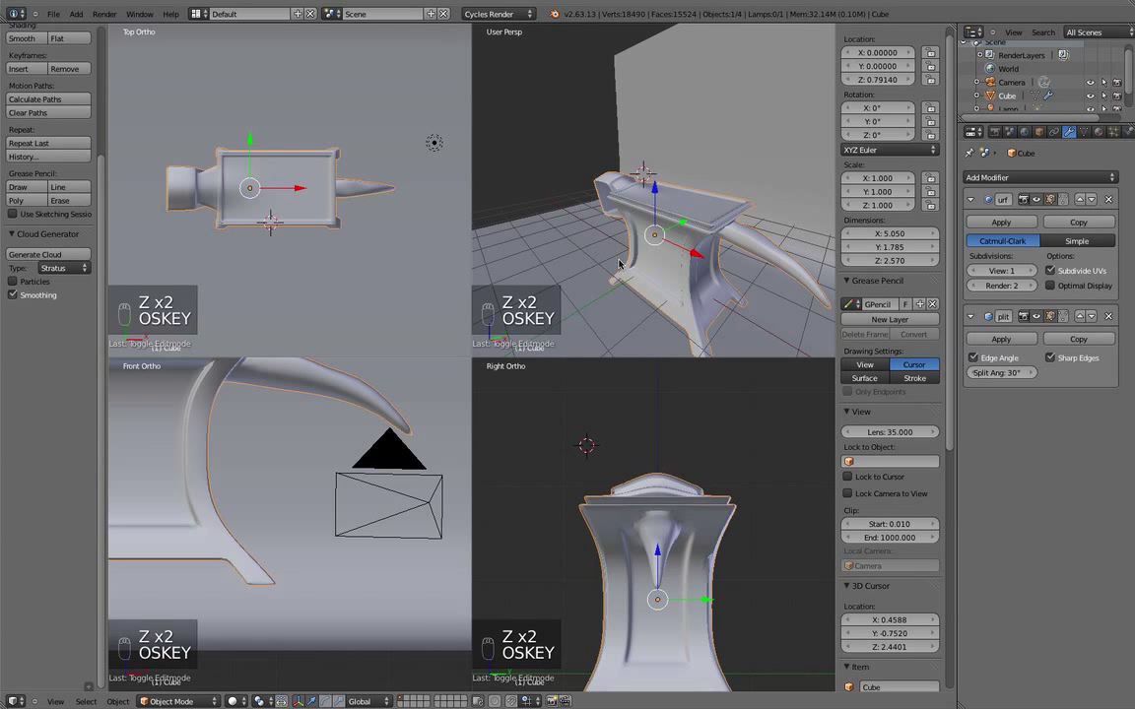
{"action": "key", "text": "ctrl+alt+q"}
{"action": "middle_click_drag", "start_coordinate": [643, 352], "coordinate": [575, 385]}
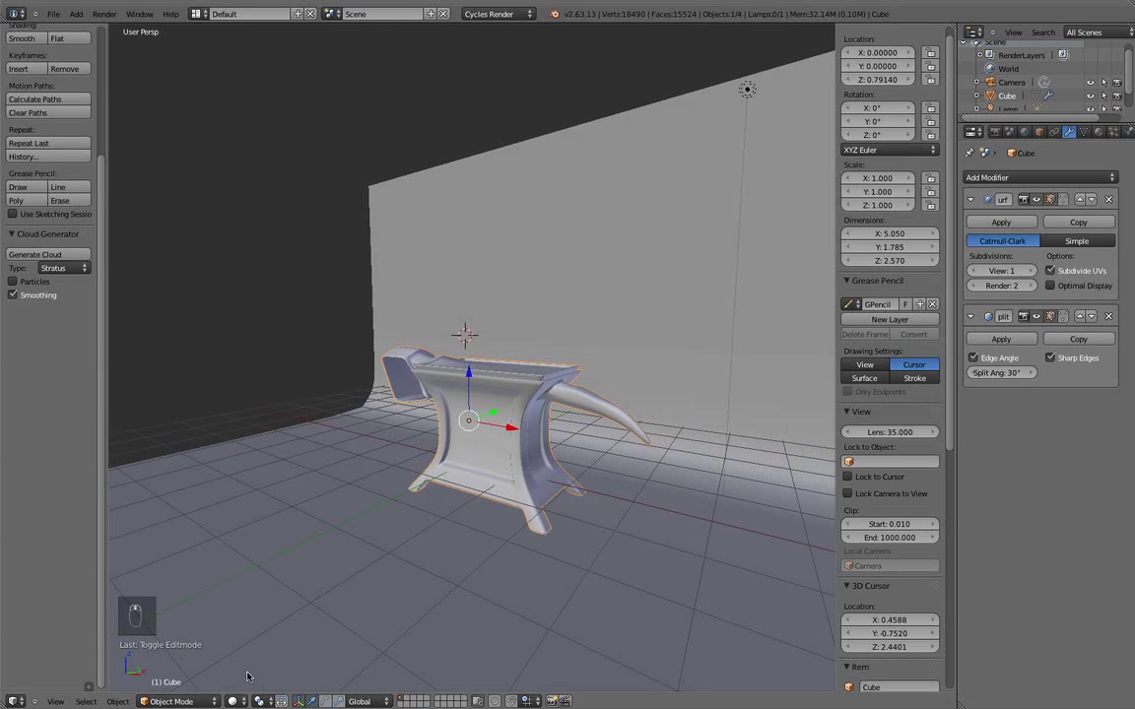
{"action": "left_click", "coordinate": [232, 701]}
{"action": "left_click", "coordinate": [262, 618]}
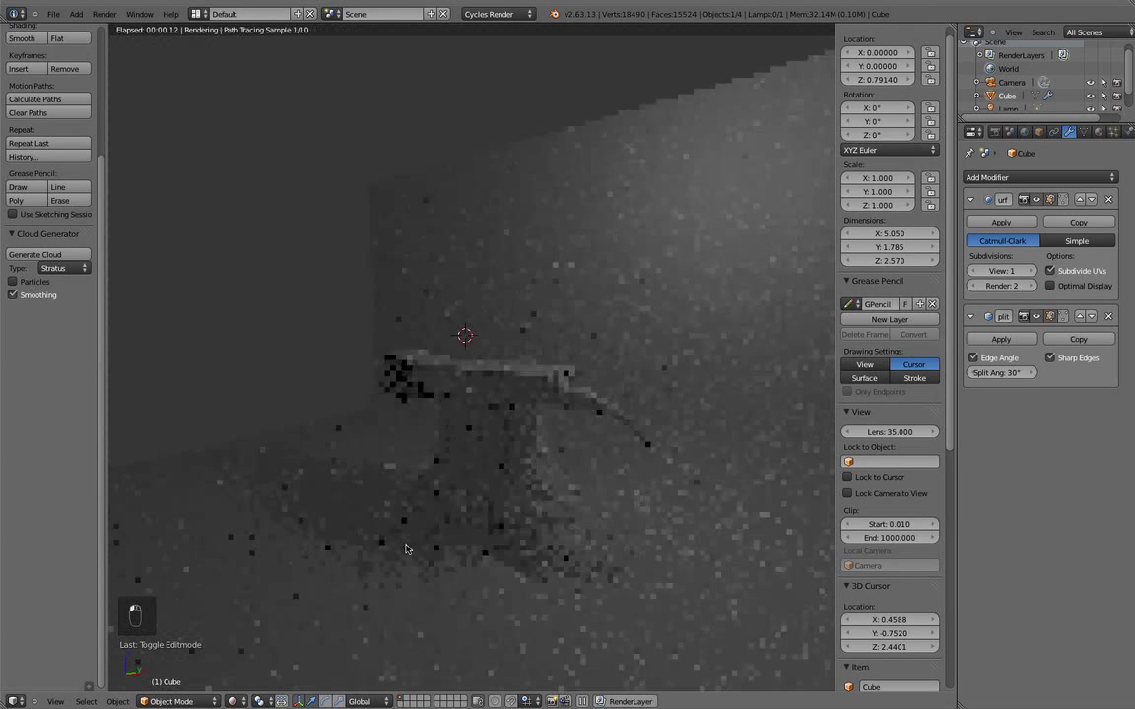
{"action": "scroll", "coordinate": [425, 414], "scroll_direction": "up", "scroll_amount": 5}
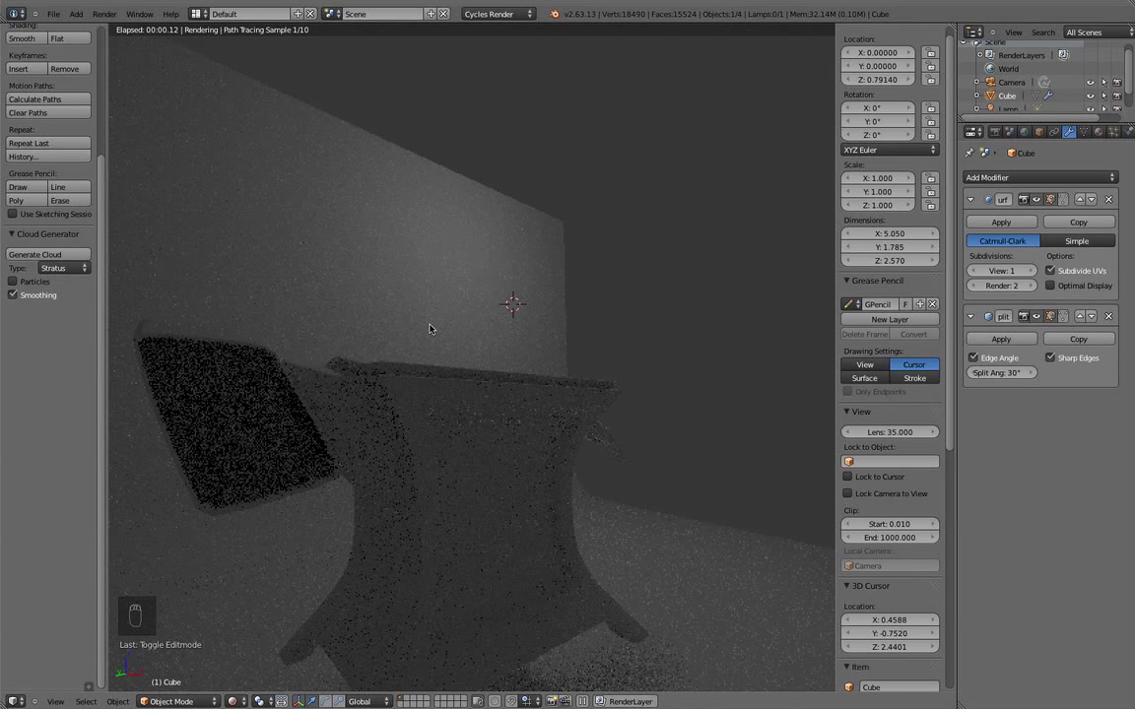
Enable Ambient Occlusion in the world settings and inspect the anvil's rendered preview
{"action": "left_click", "coordinate": [1025, 132]}
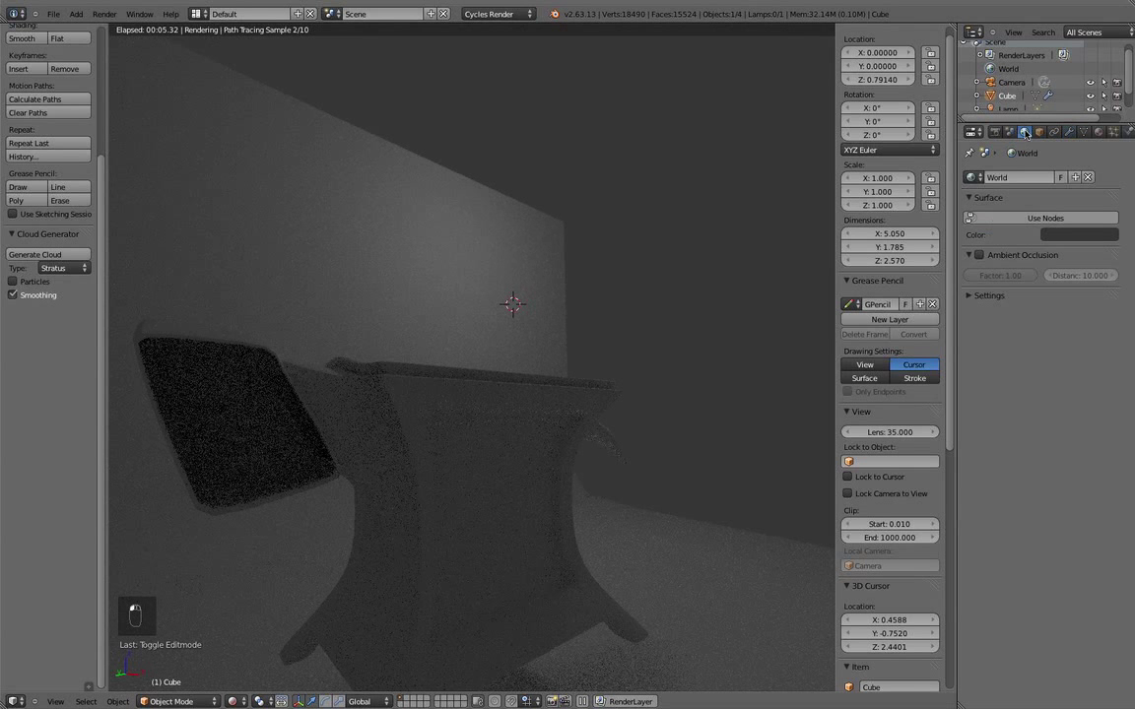
{"action": "left_click", "coordinate": [978, 255]}
{"action": "scroll", "coordinate": [554, 295], "scroll_direction": "up", "scroll_amount": 4}
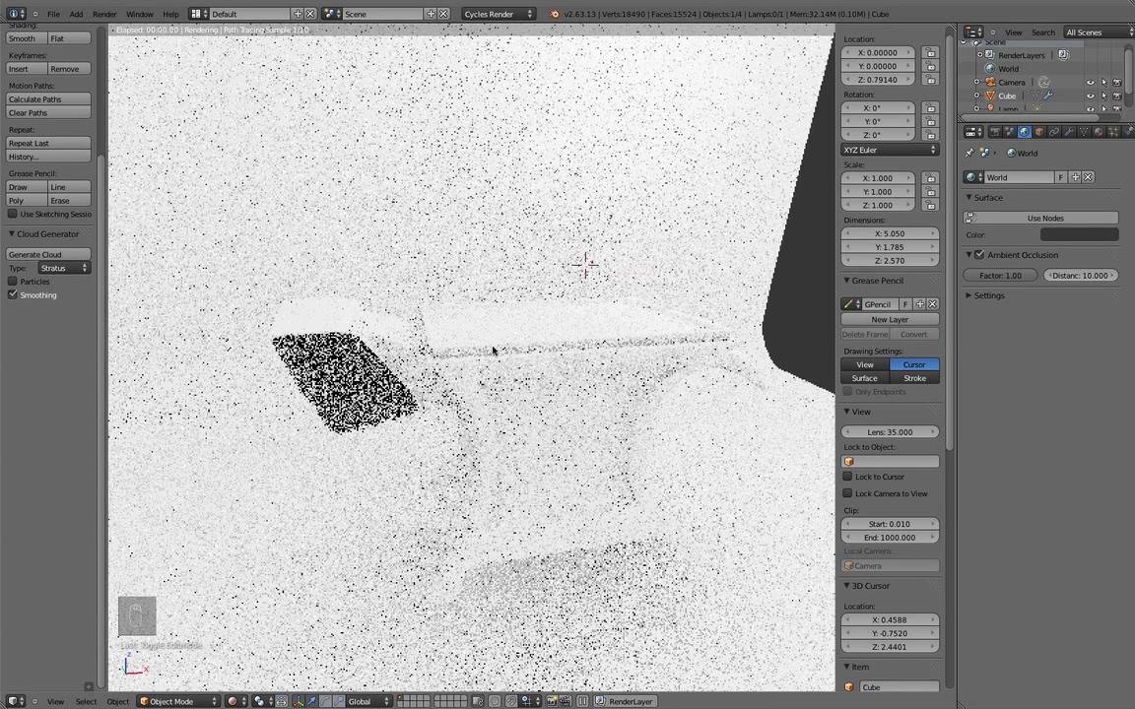
Leave rendered shading, check the anvil's mesh in wireframe with nothing selected, and return to solid shading
{"action": "key", "text": "z"}
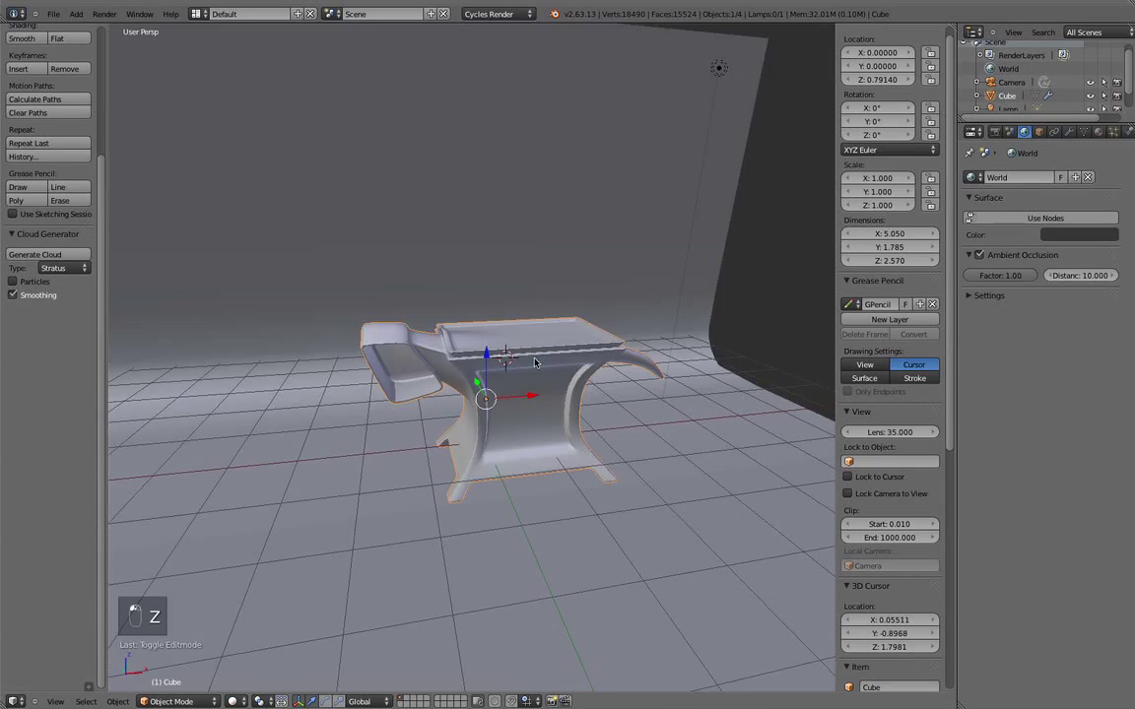
{"action": "key", "text": "z"}
{"action": "key", "text": "a"}
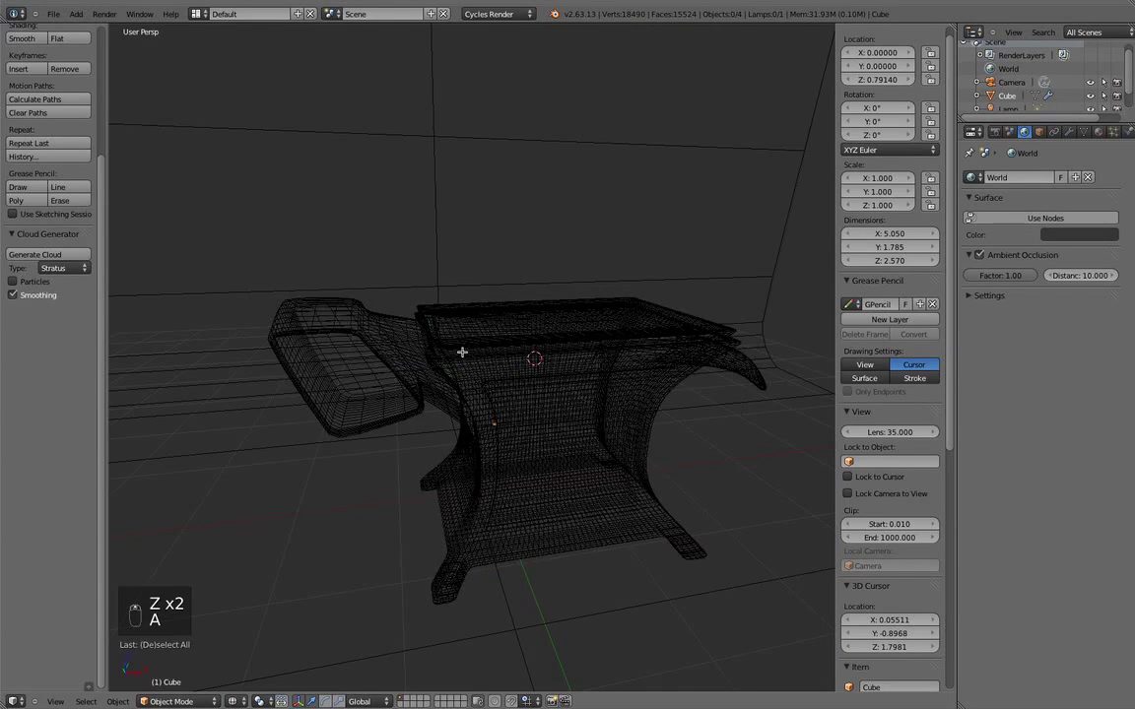
{"action": "key", "text": "Tab"}
{"action": "key", "text": "Tab"}
{"action": "key", "text": "z"}
Select the open boundary loop on the outer end of the block opposite the horn and fill it with a face
{"action": "middle_click_drag", "start_coordinate": [401, 356], "coordinate": [513, 469]}
{"action": "scroll", "coordinate": [521, 336], "scroll_direction": "up", "scroll_amount": 3}
{"action": "key", "text": "Tab"}
{"action": "right_click", "coordinate": [382, 419], "text": "alt"}
{"action": "key", "text": "s"}
{"action": "right_click", "coordinate": [421, 448]}
{"action": "key", "text": "f"}
{"action": "key", "text": "Tab"}
Examine the whole anvil in solid shading, including the closed block end and the horn's joint with the body
{"action": "scroll", "coordinate": [513, 469], "scroll_direction": "down", "scroll_amount": 6}
{"action": "middle_click_drag", "start_coordinate": [608, 494], "coordinate": [500, 456], "text": "shift"}
{"action": "scroll", "coordinate": [515, 468], "scroll_direction": "down", "scroll_amount": 2}
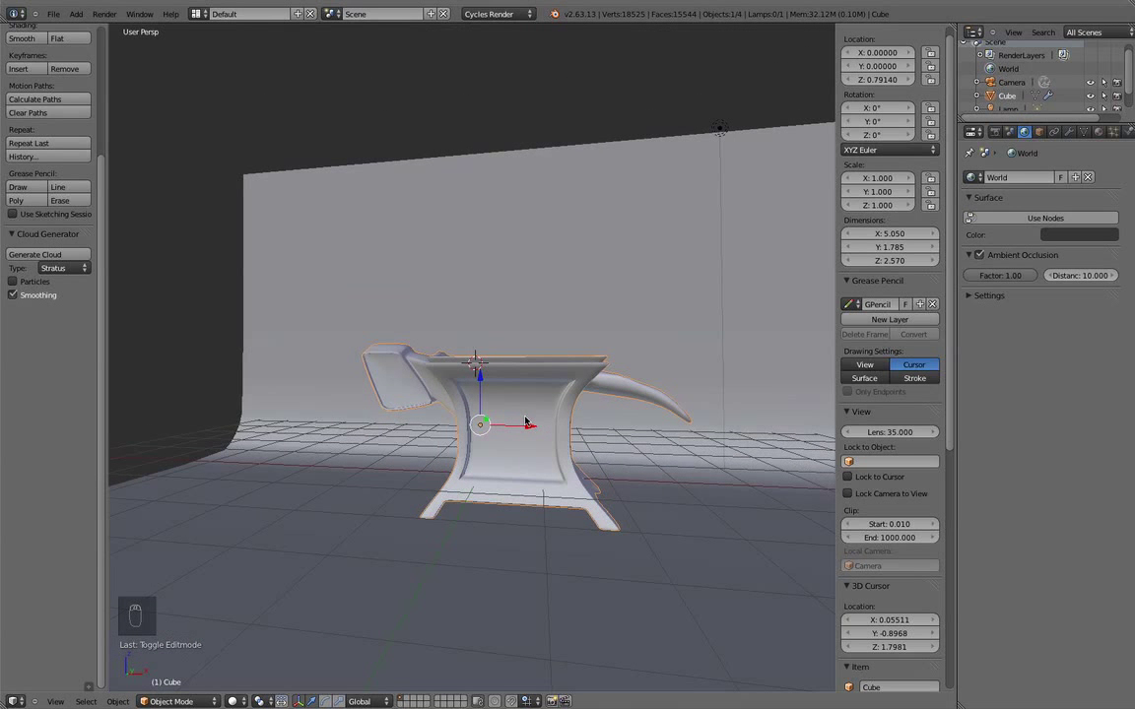
{"action": "scroll", "coordinate": [479, 367], "scroll_direction": "up", "scroll_amount": 5}
{"action": "scroll", "coordinate": [480, 368], "scroll_direction": "down", "scroll_amount": 5}
{"action": "mouse_move", "coordinate": [444, 375]}
{"action": "middle_mouse_down"}
{"action": "mouse_move", "coordinate": [476, 409]}
{"action": "mouse_move", "coordinate": [513, 406]}
{"action": "mouse_move", "coordinate": [456, 372]}
{"action": "middle_mouse_up"}
{"action": "scroll", "coordinate": [513, 407], "scroll_direction": "up", "scroll_amount": 5}
{"action": "middle_click_drag", "start_coordinate": [514, 411], "coordinate": [445, 392]}
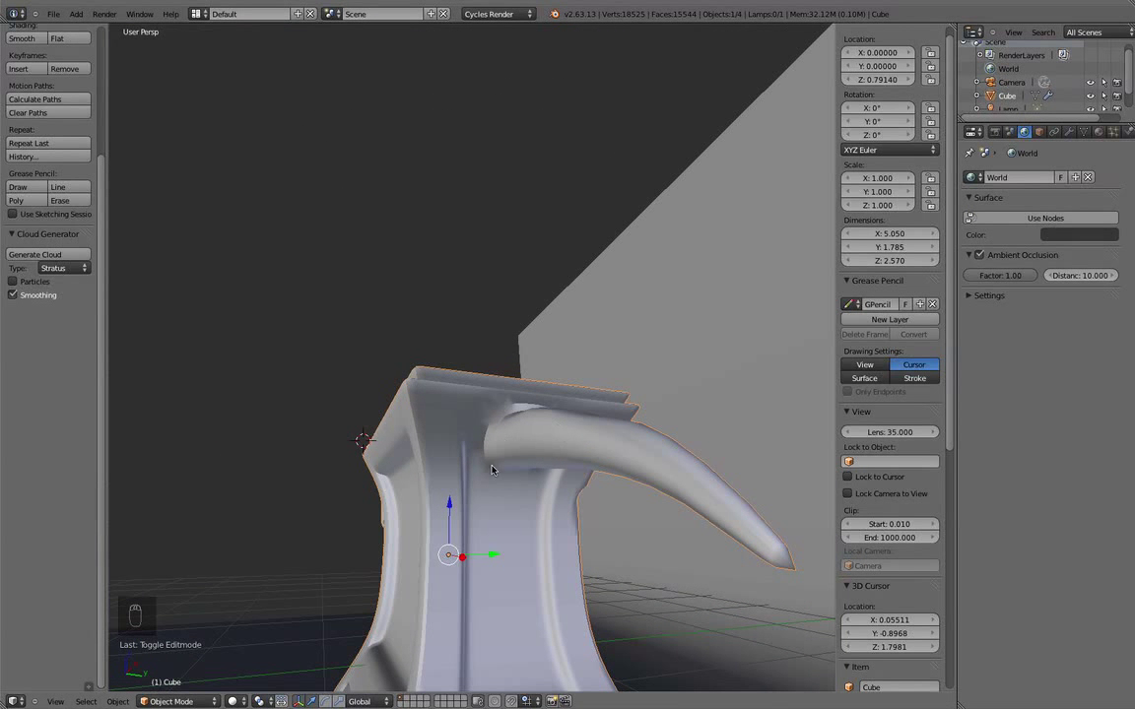
{"action": "middle_click_drag", "start_coordinate": [330, 483], "coordinate": [818, 424]}
Clear the mesh selection and examine the filled block end and surrounding topology in and out of edit mode
{"action": "key", "text": "Tab"}
{"action": "middle_click_drag", "start_coordinate": [157, 445], "coordinate": [268, 457]}
{"action": "scroll", "coordinate": [268, 457], "scroll_direction": "down", "scroll_amount": 2}
{"action": "key", "text": "a"}
{"action": "key", "text": "a"}
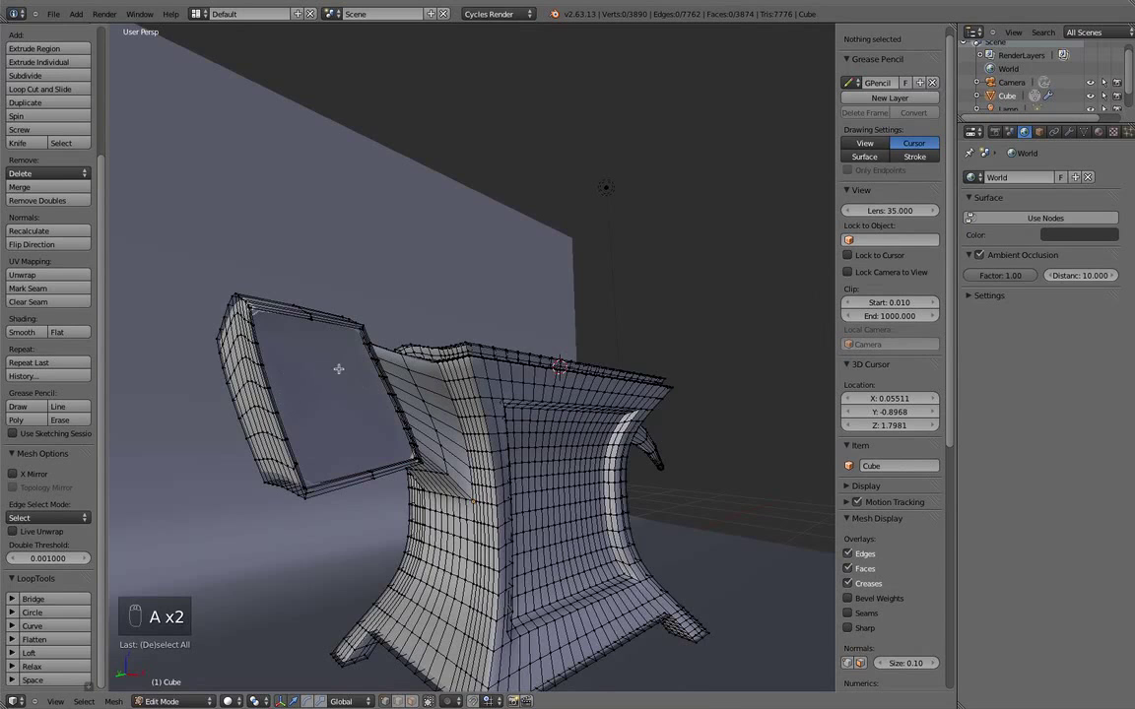
{"action": "scroll", "coordinate": [252, 444], "scroll_direction": "down", "scroll_amount": 1}
{"action": "scroll", "coordinate": [419, 378], "scroll_direction": "up", "scroll_amount": 1}
{"action": "middle_click_drag", "start_coordinate": [418, 378], "coordinate": [443, 411]}
{"action": "key", "text": "Tab"}
{"action": "scroll", "coordinate": [443, 411], "scroll_direction": "down", "scroll_amount": 2}
{"action": "middle_click_drag", "start_coordinate": [372, 412], "coordinate": [567, 445]}
{"action": "key", "text": "Tab"}
{"action": "key", "text": "Tab"}
Switch the viewport to rendered shading and set the world's ambient occlusion factor to 0.26
{"action": "middle_click_drag", "start_coordinate": [726, 402], "coordinate": [391, 375]}
{"action": "key", "text": "KP_1"}
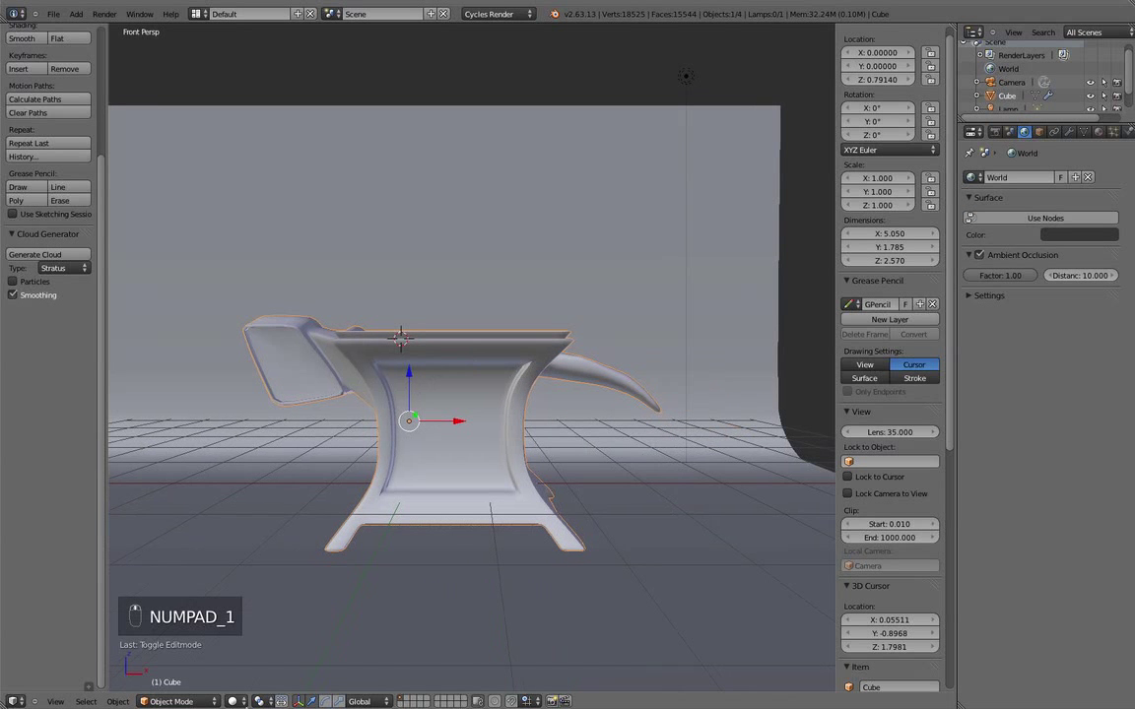
{"action": "left_click", "coordinate": [235, 701]}
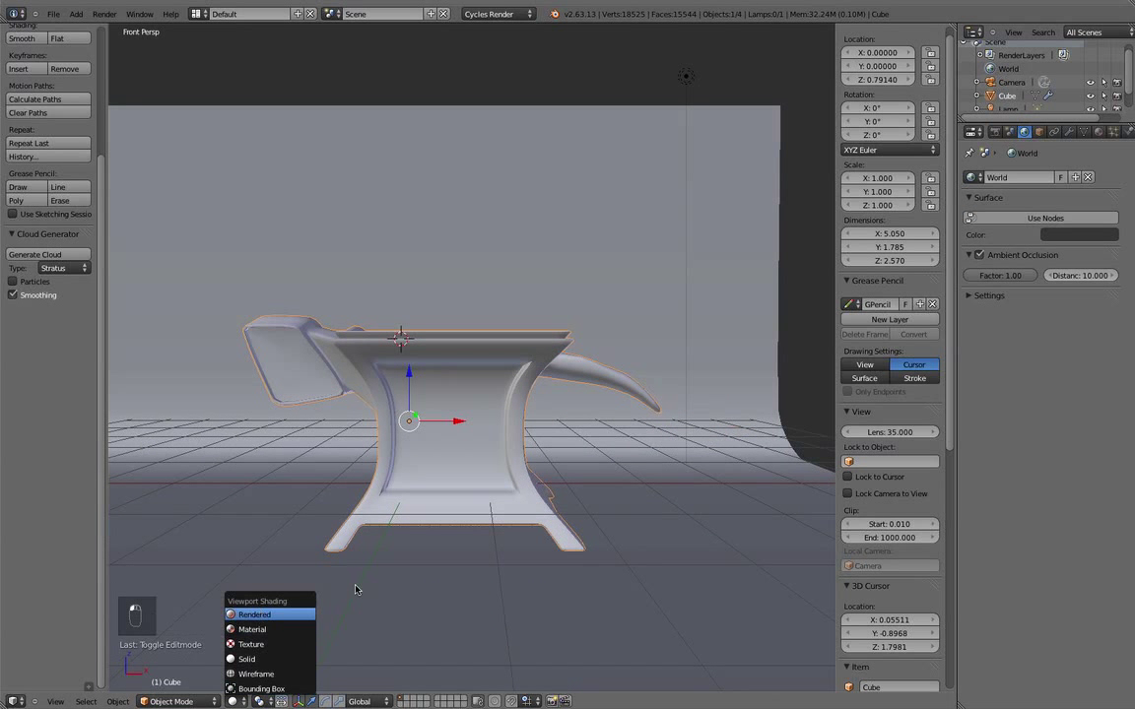
{"action": "left_click", "coordinate": [264, 611]}
{"action": "middle_click_drag", "start_coordinate": [539, 368], "coordinate": [507, 405]}
{"action": "left_click_drag", "start_coordinate": [1001, 279], "coordinate": [941, 282]}
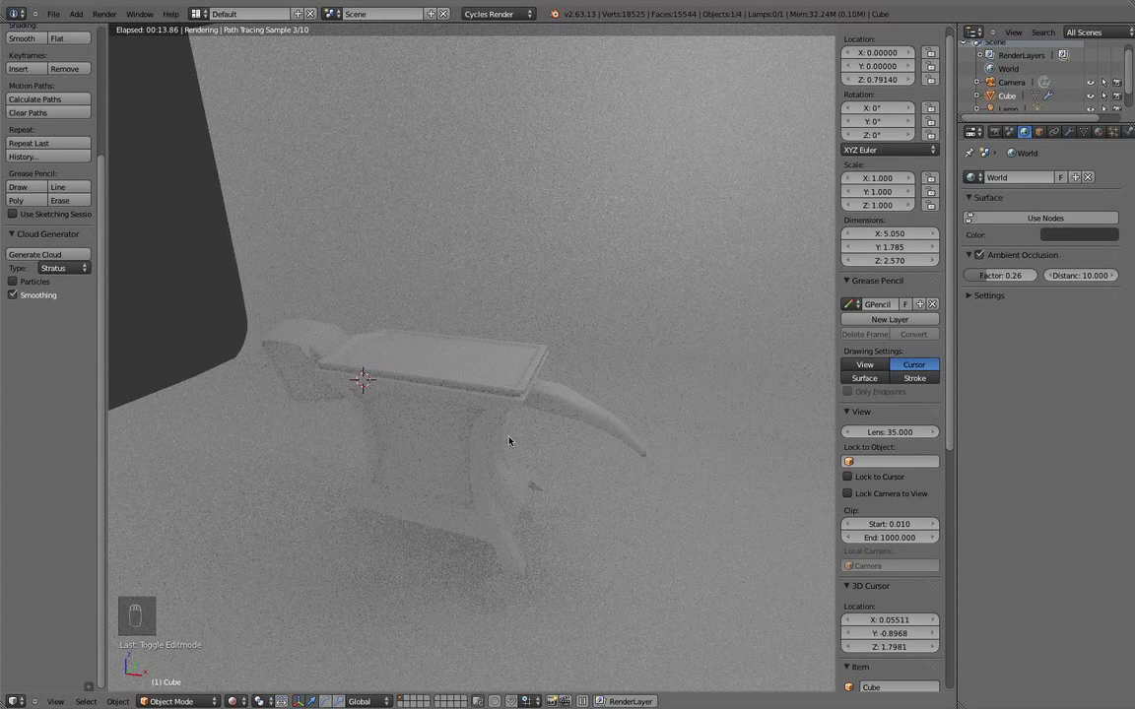
{"action": "key", "text": "KP_1"}
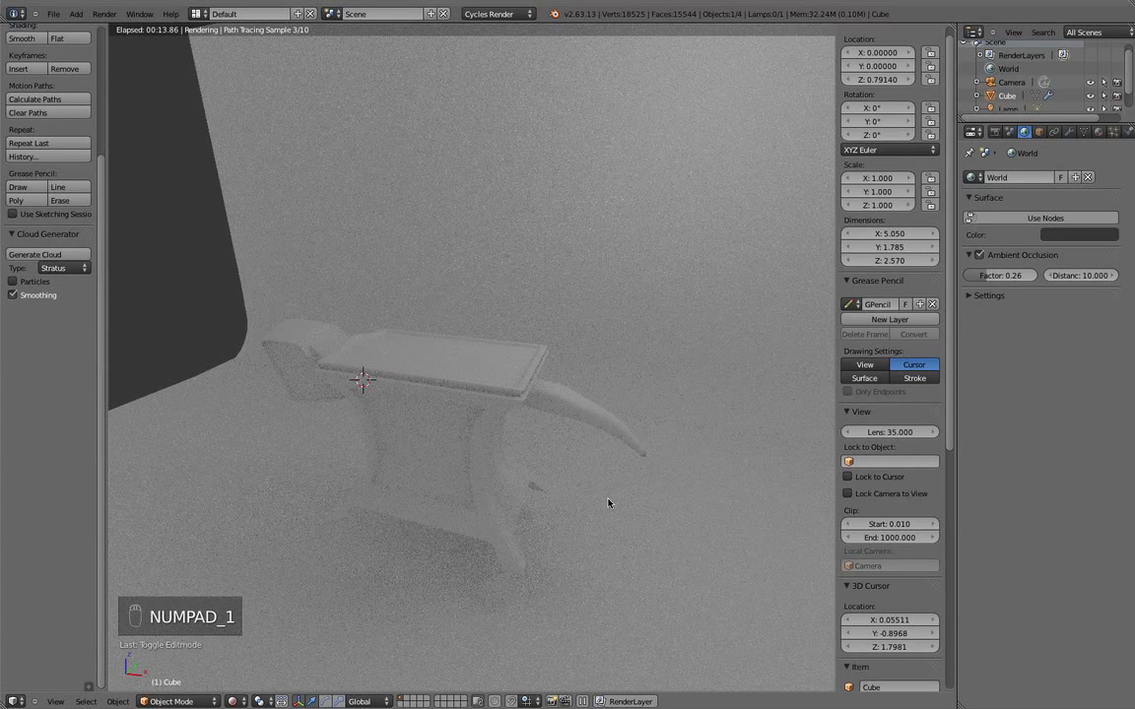
Return the viewport to solid shading and align it to the front orthographic view of the anvil
{"action": "key", "text": "z"}
{"action": "key", "text": "z"}
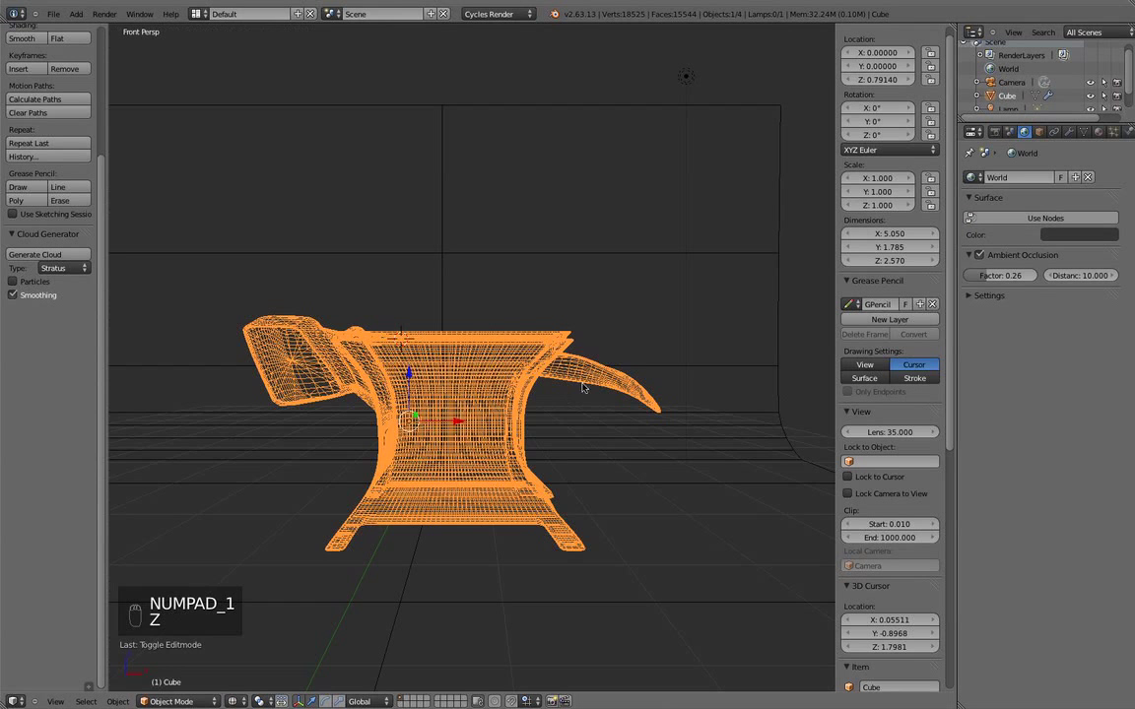
{"action": "key", "text": "KP_6"}
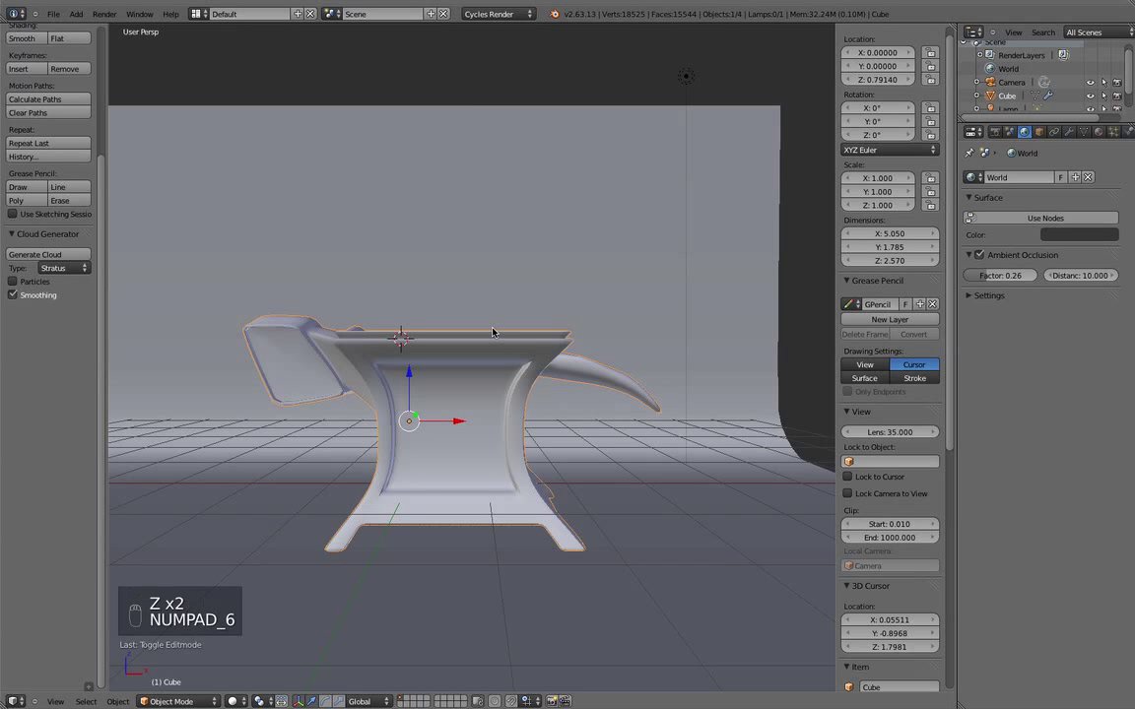
{"action": "key", "text": "KP_5"}
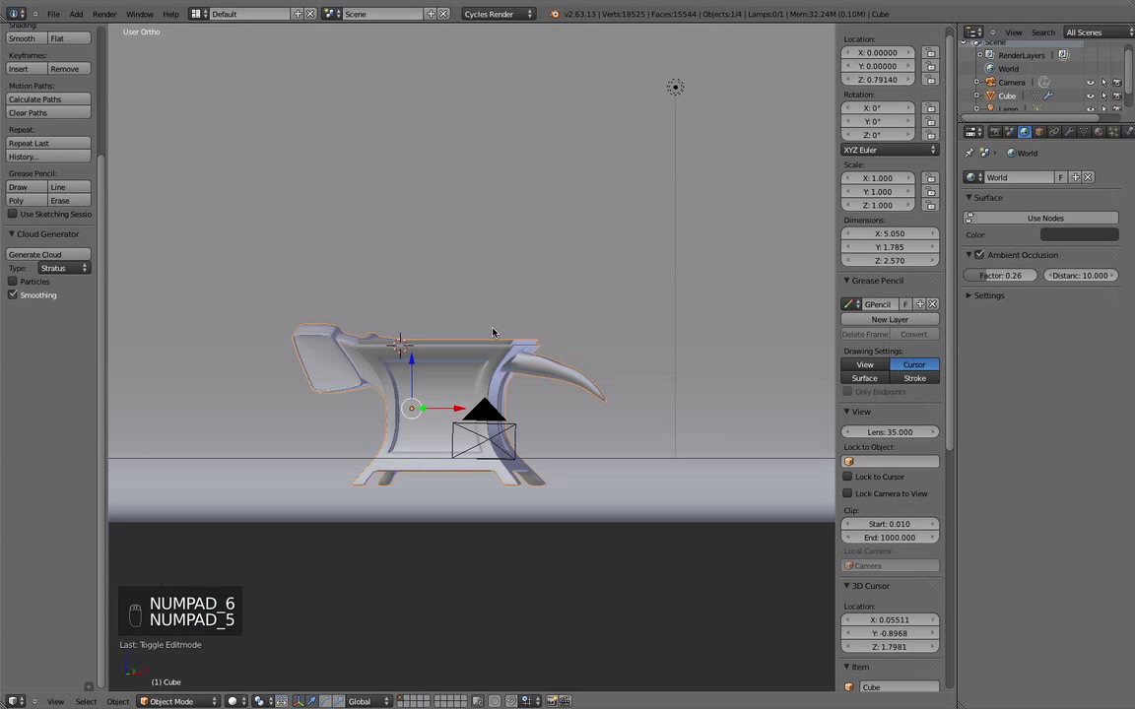
{"action": "key", "text": "KP_1"}
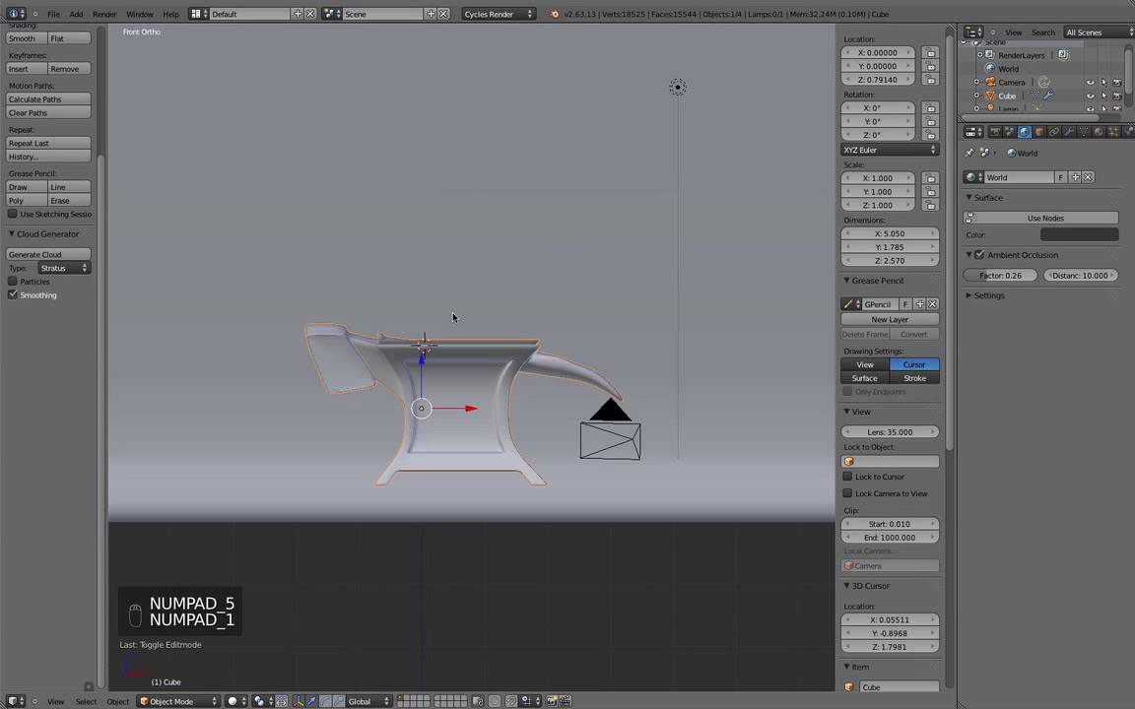
Switch to the empty second layer and split the 3D viewport into quad view
{"action": "key", "text": "2"}
{"action": "scroll", "coordinate": [499, 345], "scroll_direction": "up", "scroll_amount": 5}
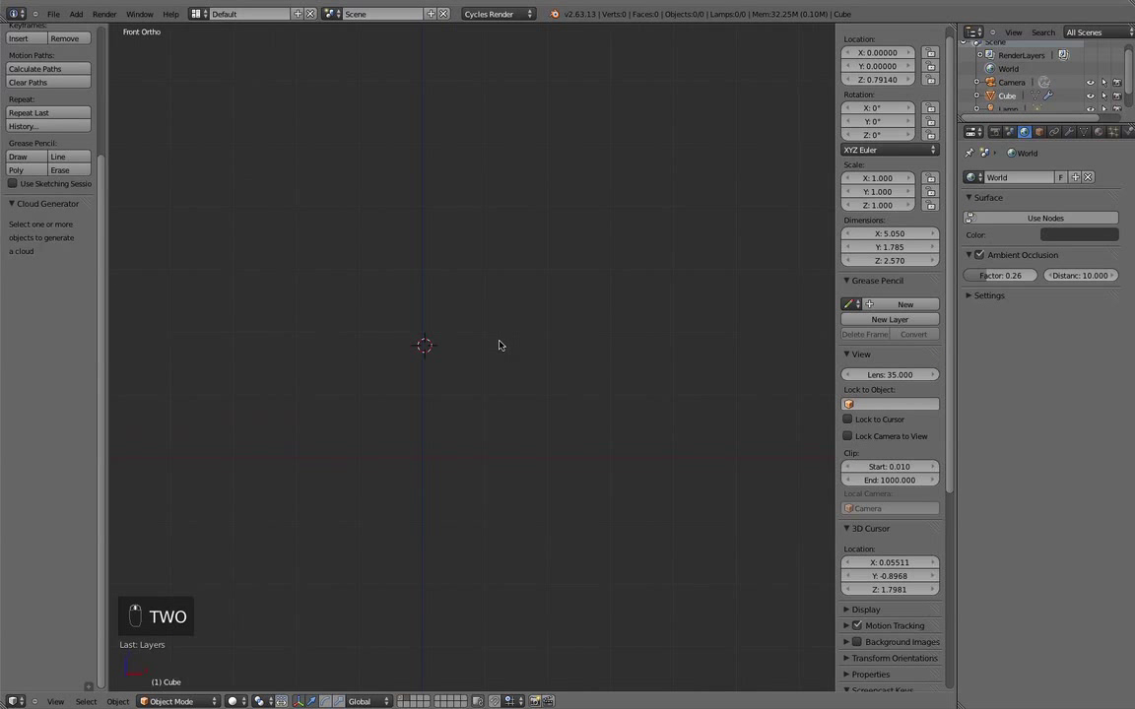
{"action": "key", "text": "alt+shift+q"}
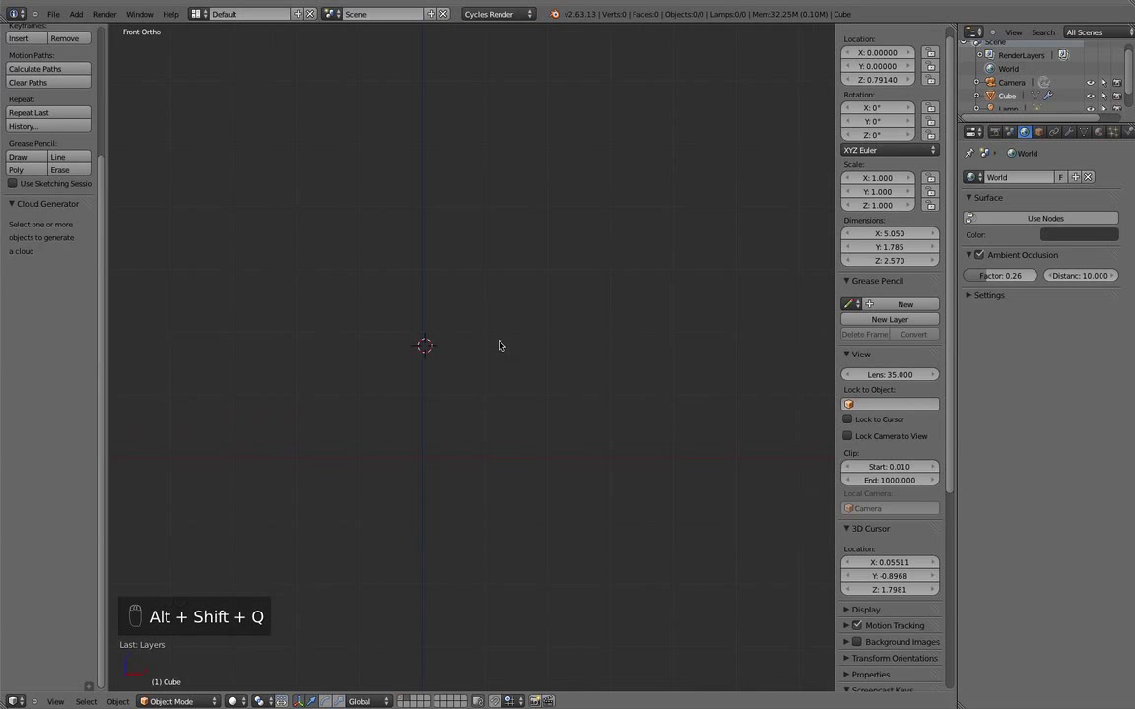
{"action": "key", "text": "ctrl+alt+q"}
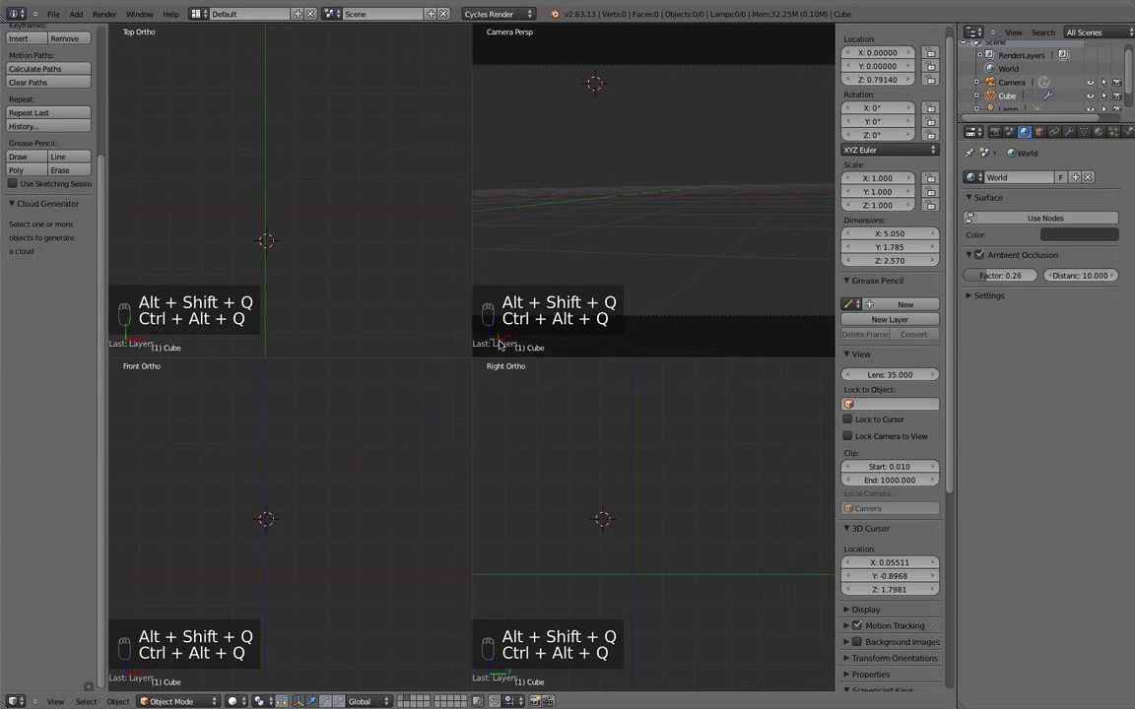
Add a Pipe T-Joint mesh at the 3D cursor
{"action": "middle_click_drag", "start_coordinate": [279, 299], "coordinate": [293, 257], "text": "shift"}
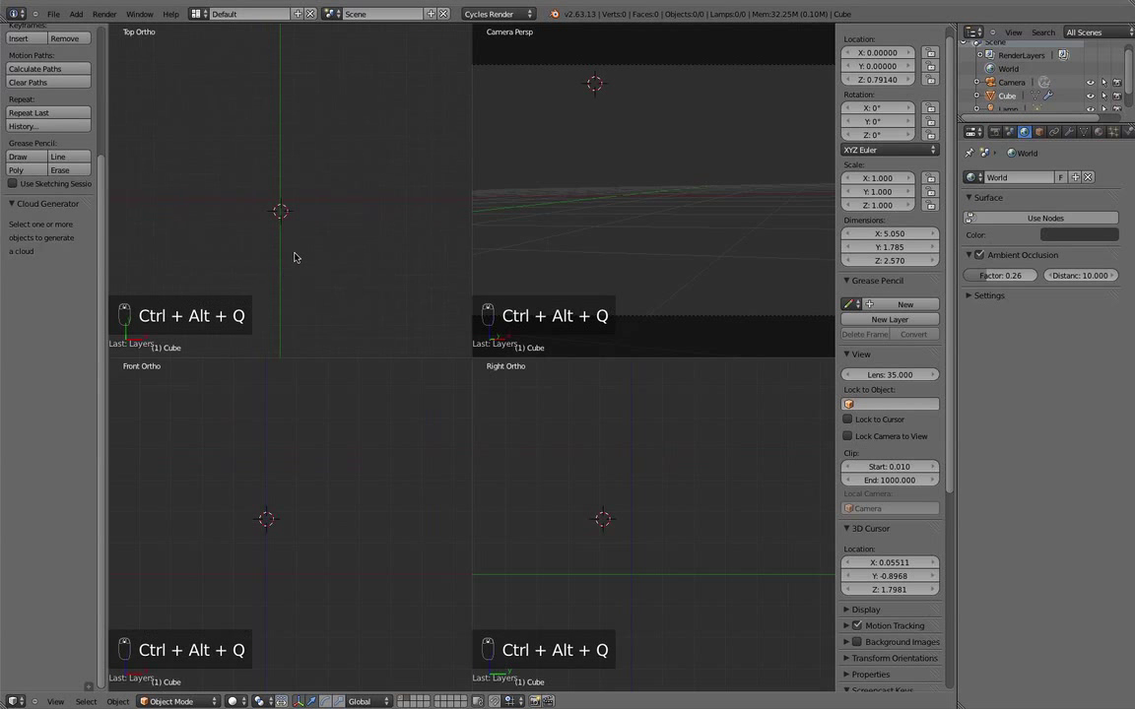
{"action": "key", "text": "shift+a"}
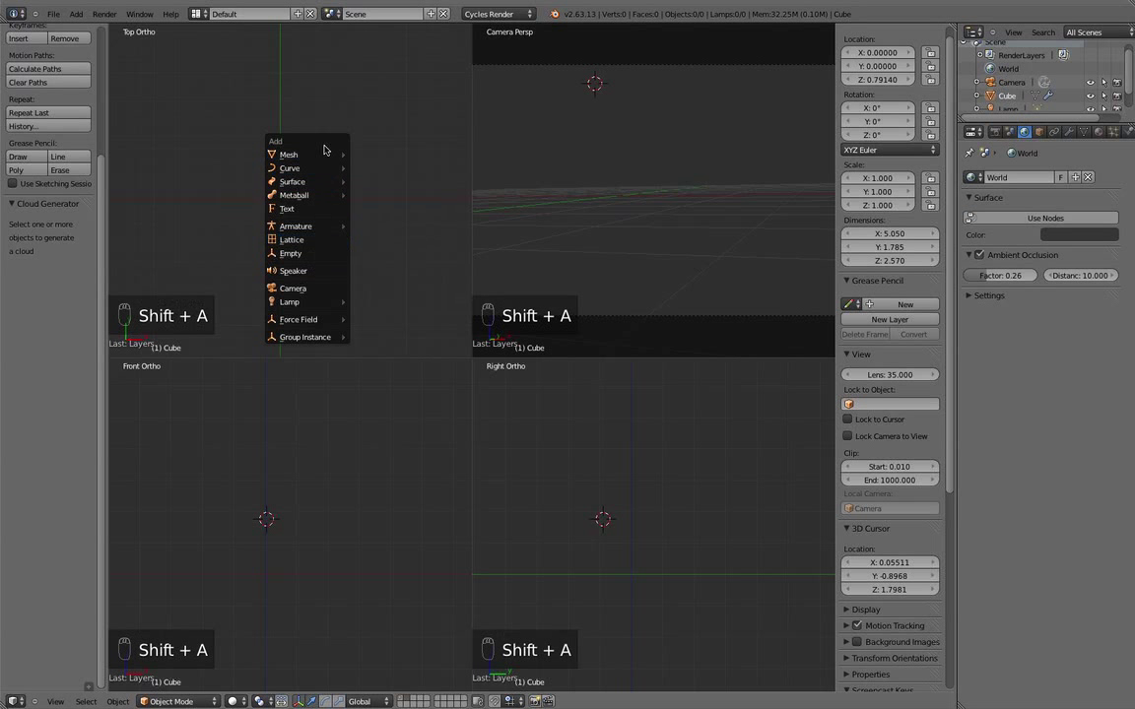
{"action": "mouse_move", "coordinate": [325, 154]}
{"action": "mouse_move", "coordinate": [399, 334]}
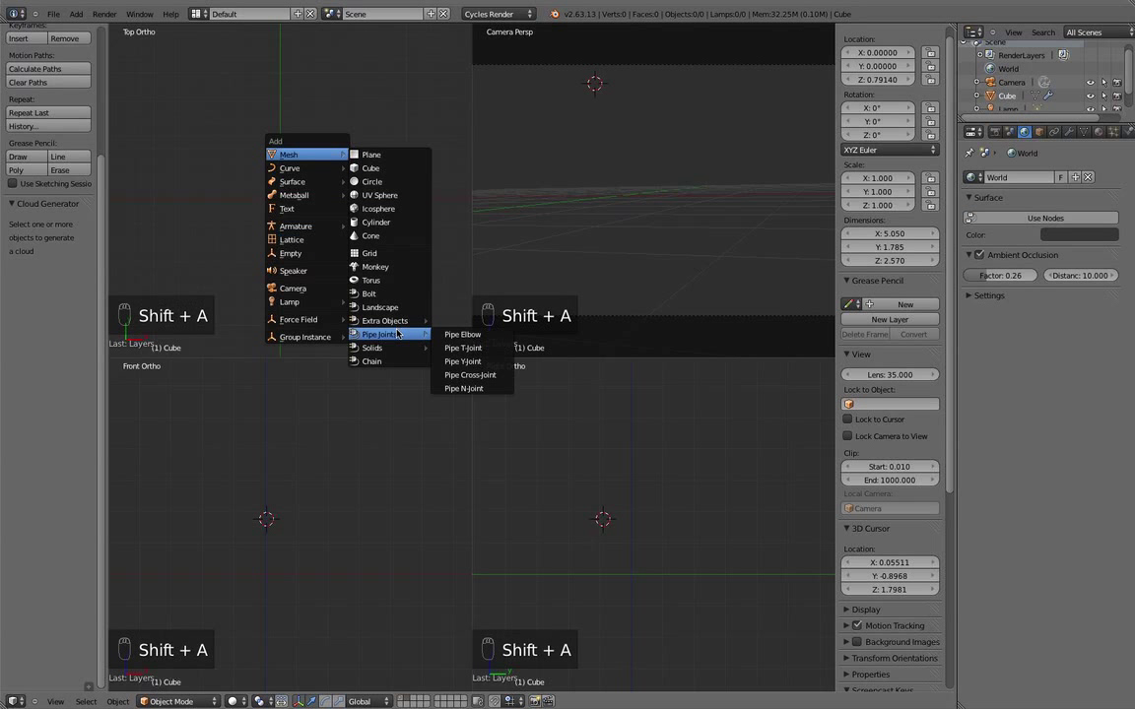
{"action": "left_click", "coordinate": [459, 347]}
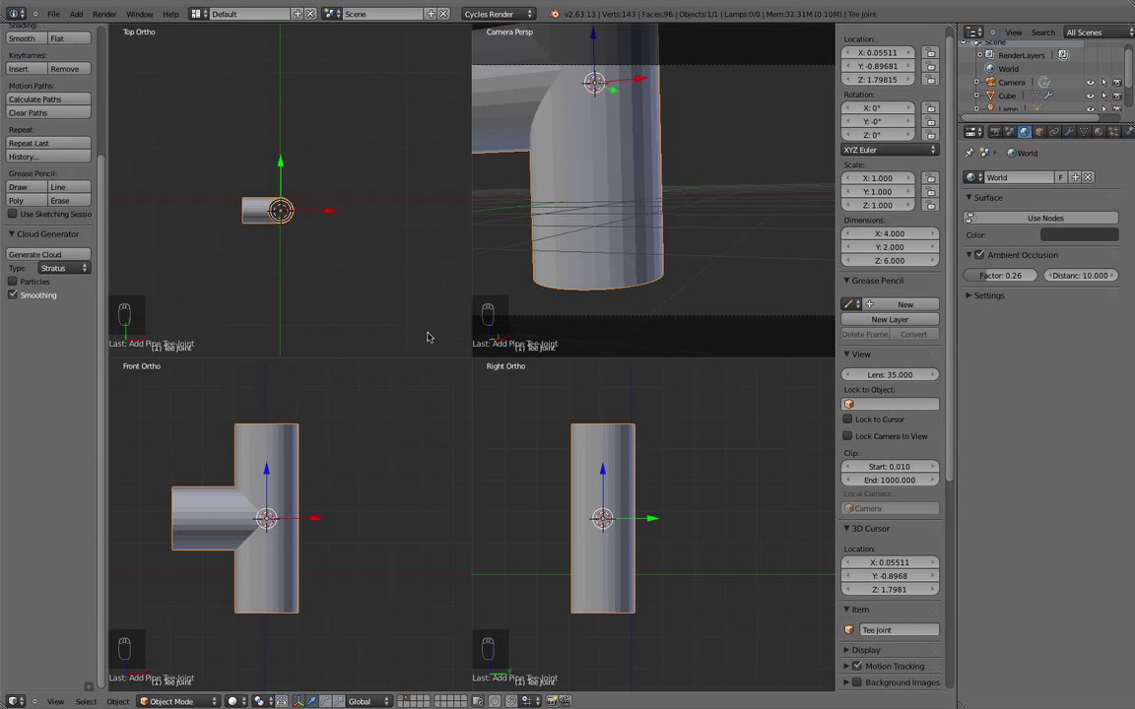
Examine the T-joint in the top and camera views and look through the available pipe joint types
{"action": "scroll", "coordinate": [355, 296], "scroll_direction": "down", "scroll_amount": 3}
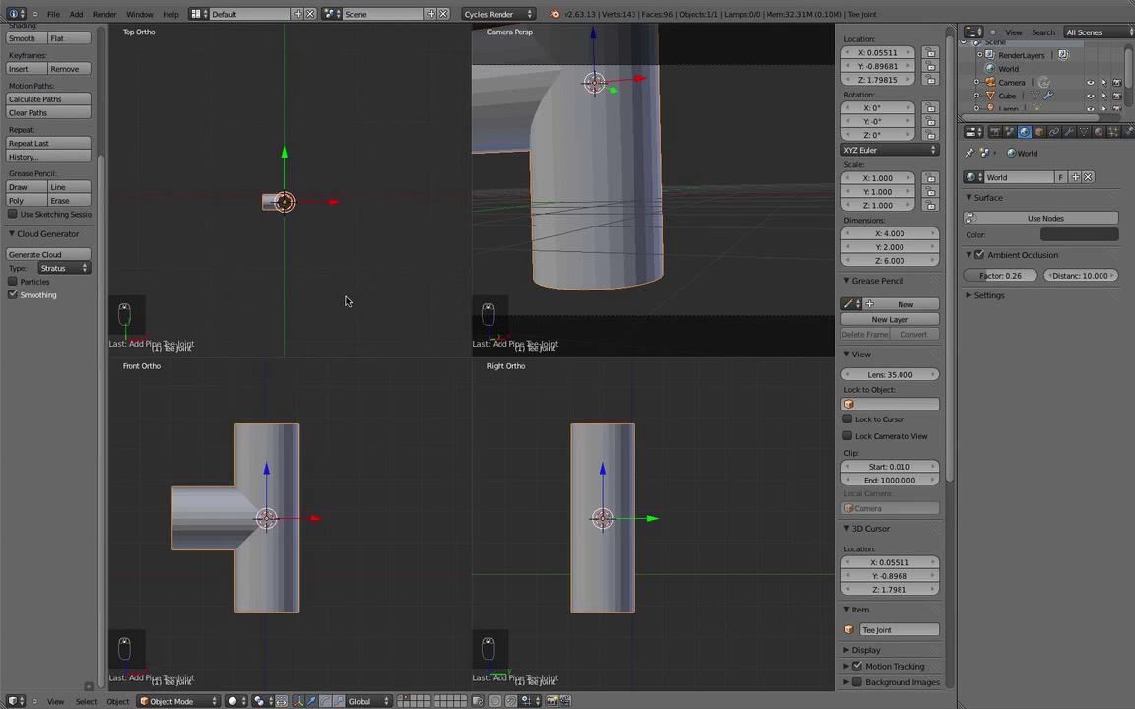
{"action": "middle_click_drag", "start_coordinate": [267, 238], "coordinate": [336, 274], "text": "shift"}
{"action": "scroll", "coordinate": [334, 270], "scroll_direction": "up", "scroll_amount": 5}
{"action": "middle_click_drag", "start_coordinate": [406, 296], "coordinate": [290, 236], "text": "shift"}
{"action": "scroll", "coordinate": [414, 207], "scroll_direction": "down", "scroll_amount": 1}
{"action": "scroll", "coordinate": [419, 180], "scroll_direction": "down", "scroll_amount": 3}
{"action": "scroll", "coordinate": [567, 89], "scroll_direction": "down", "scroll_amount": 6}
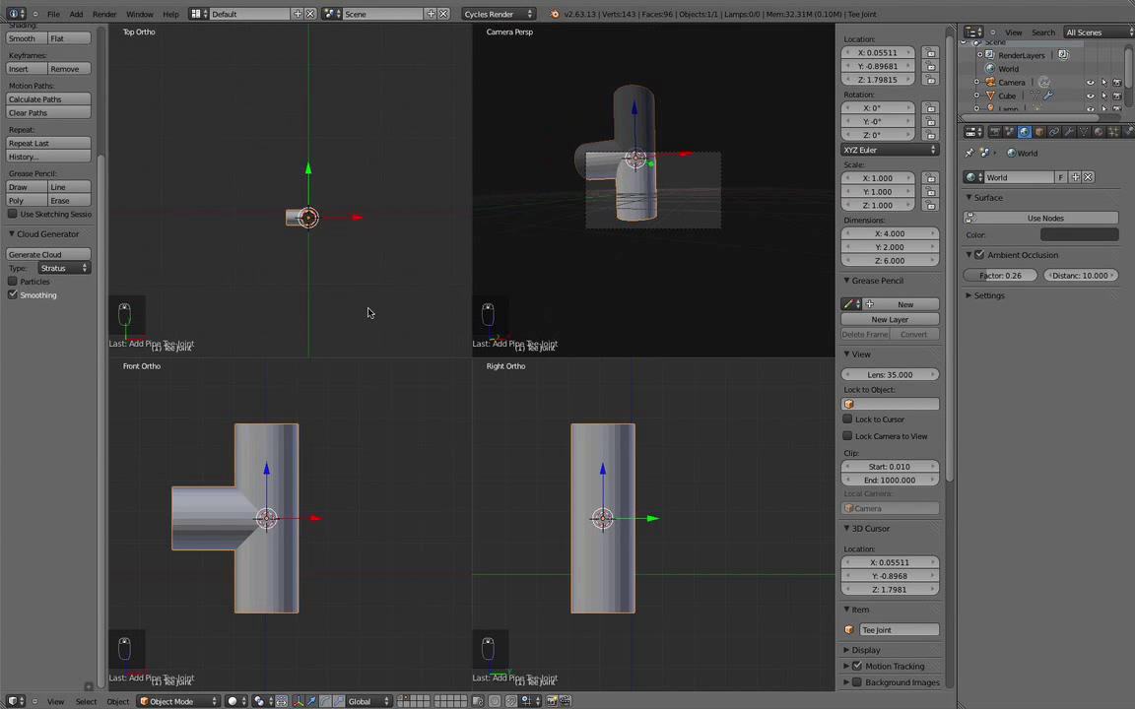
{"action": "key", "text": "shift+a"}
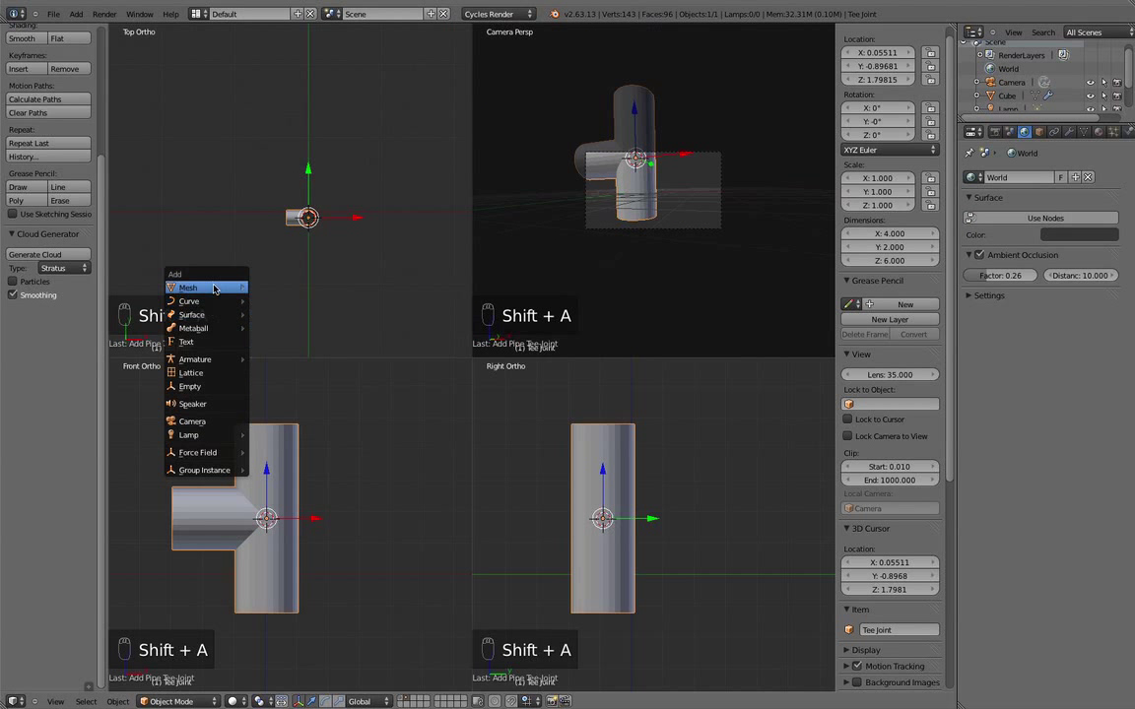
{"action": "mouse_move", "coordinate": [225, 287]}
{"action": "mouse_move", "coordinate": [291, 469]}
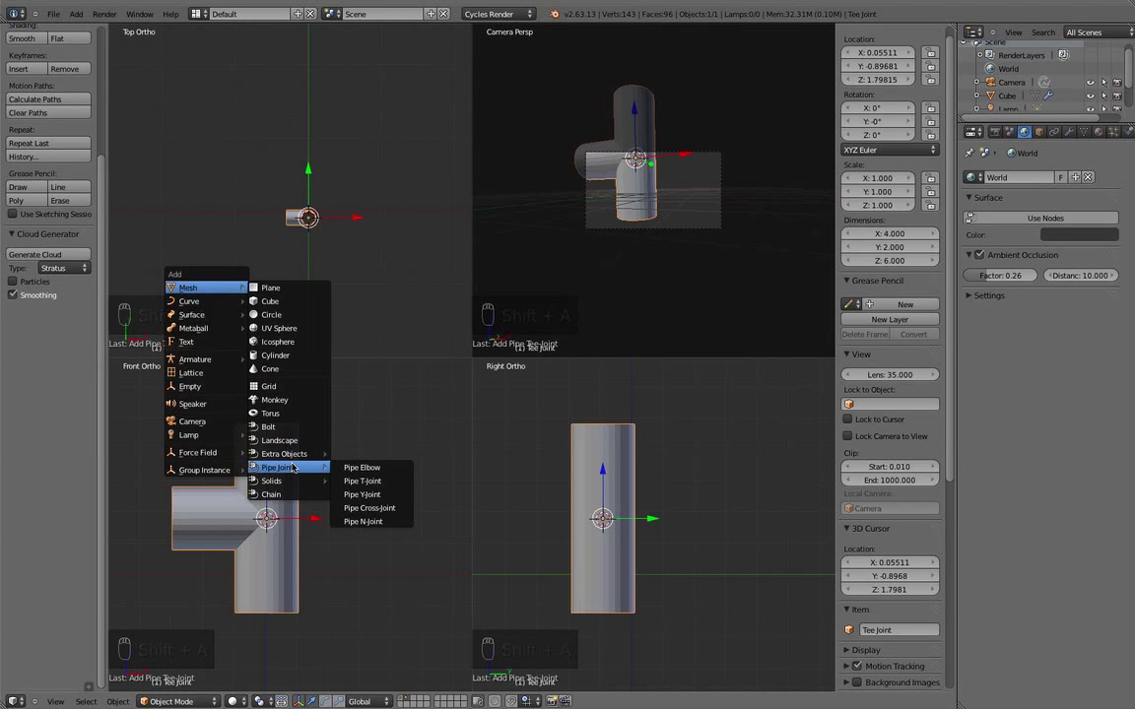
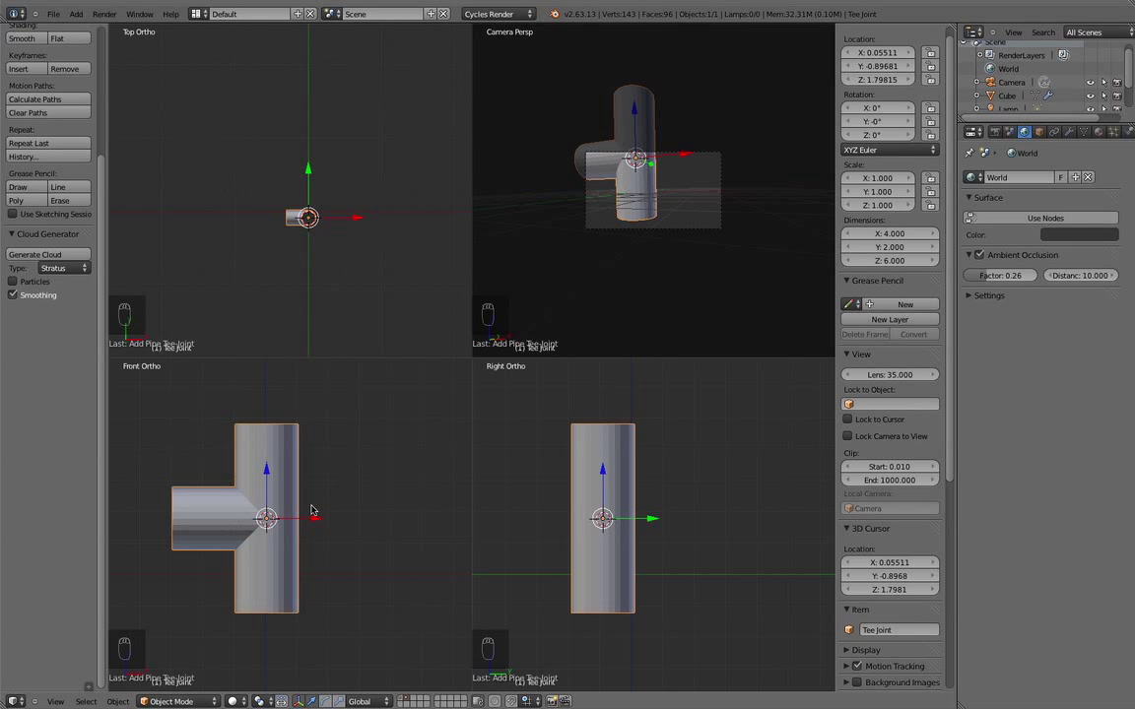
Examine the T-joint's front view, focusing on where the side branch meets the vertical pipe
{"action": "middle_click_drag", "start_coordinate": [299, 571], "coordinate": [328, 507], "text": "shift"}
{"action": "scroll", "coordinate": [283, 485], "scroll_direction": "up", "scroll_amount": 3}
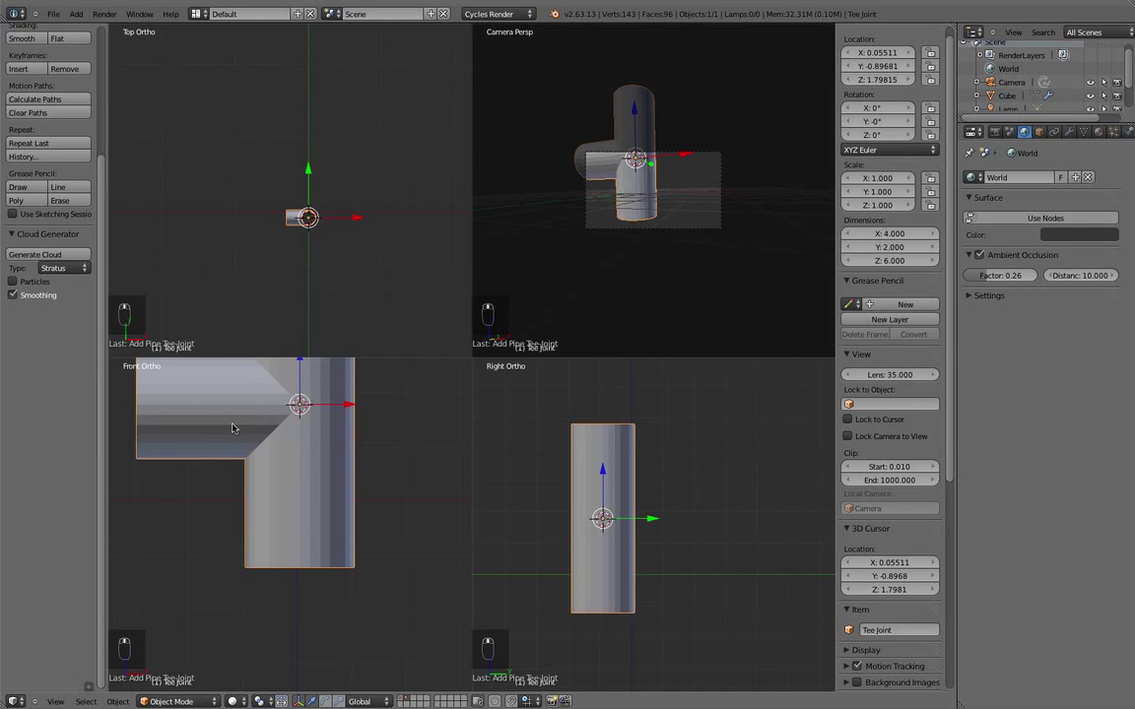
{"action": "scroll", "coordinate": [232, 423], "scroll_direction": "up", "scroll_amount": 1}
{"action": "middle_click_drag", "start_coordinate": [216, 379], "coordinate": [194, 475], "text": "shift"}
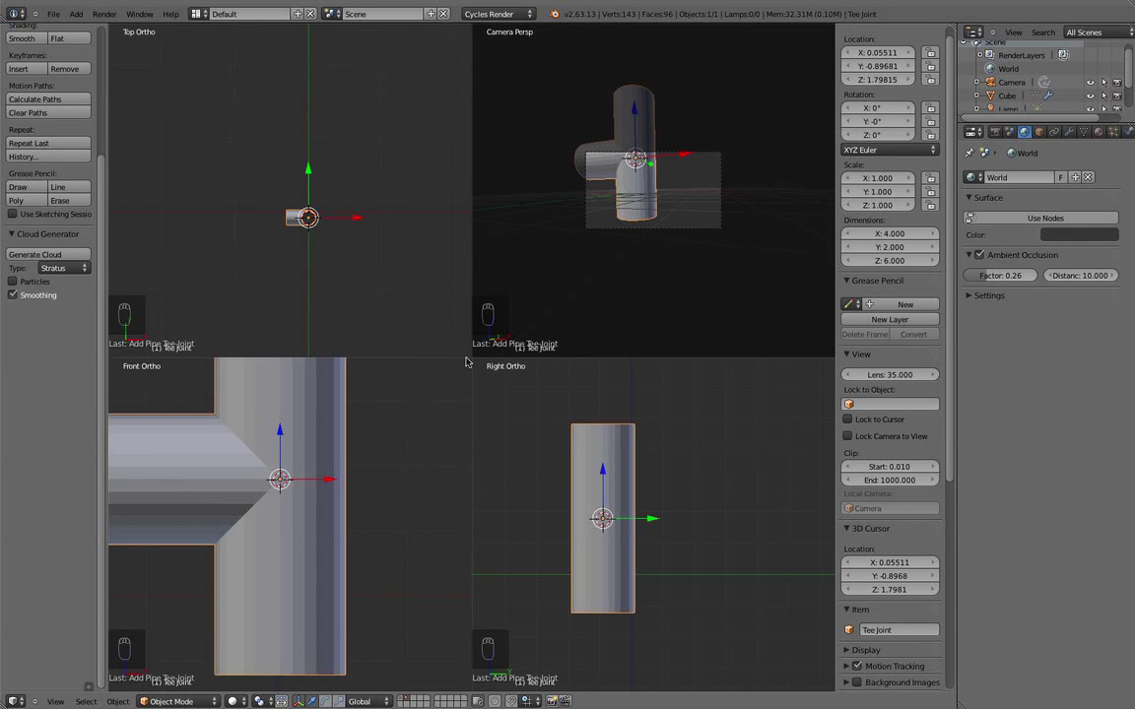
{"action": "scroll", "coordinate": [286, 440], "scroll_direction": "down", "scroll_amount": 4}
{"action": "scroll", "coordinate": [304, 431], "scroll_direction": "up", "scroll_amount": 2}
{"action": "middle_click_drag", "start_coordinate": [297, 475], "coordinate": [360, 491], "text": "shift"}
{"action": "scroll", "coordinate": [303, 431], "scroll_direction": "down", "scroll_amount": 2}
{"action": "scroll", "coordinate": [328, 495], "scroll_direction": "up", "scroll_amount": 3}
Show the T-joint in wireframe and enter edit mode with nothing selected
{"action": "key", "text": "z"}
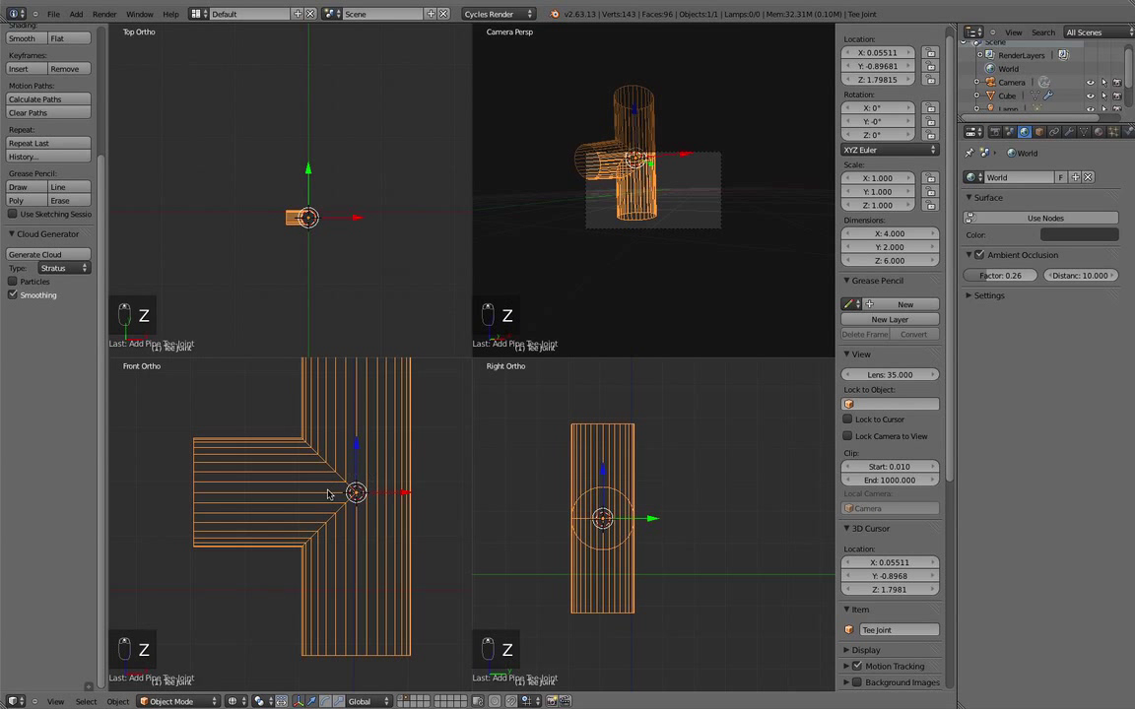
{"action": "key", "text": "Tab"}
{"action": "key", "text": "a"}
{"action": "key", "text": "a"}
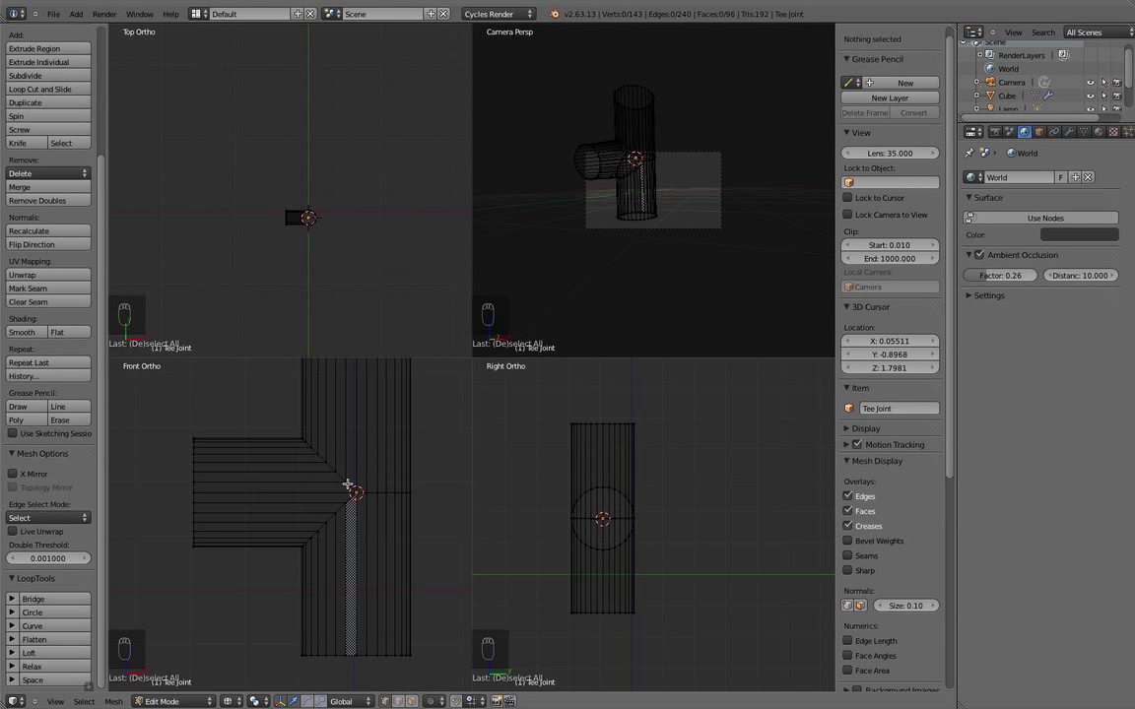
{"action": "scroll", "coordinate": [384, 421], "scroll_direction": "down", "scroll_amount": 3}
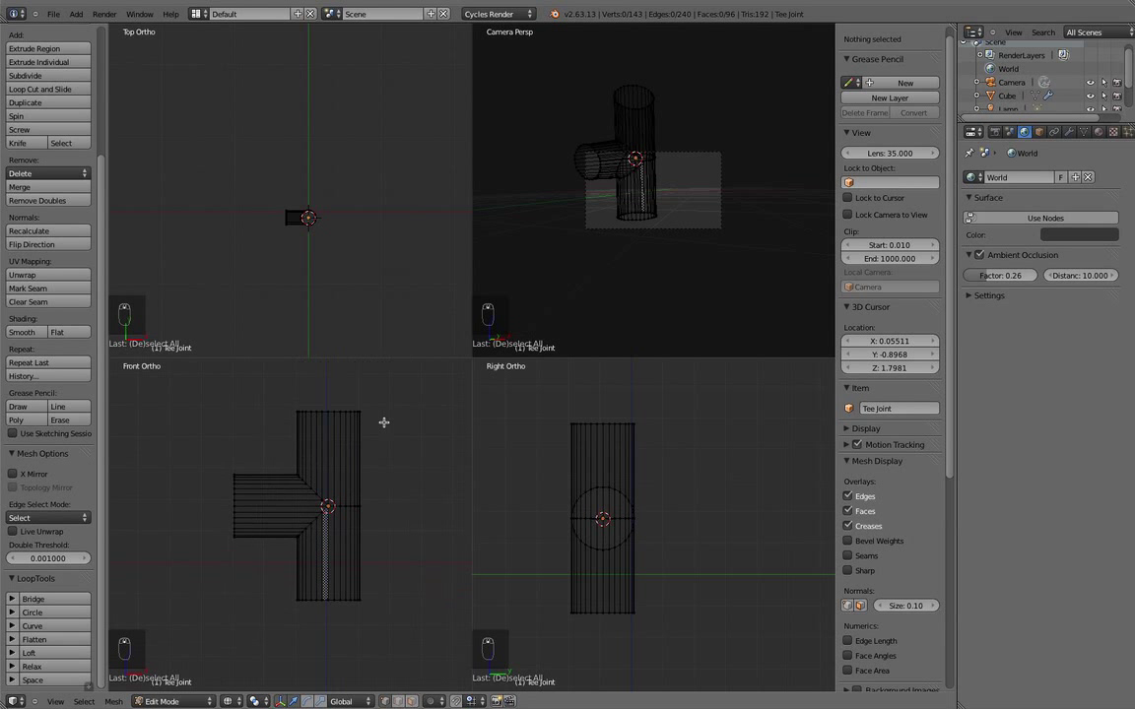
Box-select the open ring at the vertical pipe's upper end, fill it with a face, and clear the selection
{"action": "key", "text": "a"}
{"action": "key", "text": "a"}
{"action": "key", "text": "a"}
{"action": "key", "text": "a"}
{"action": "key", "text": "b"}
{"action": "left_click_drag", "start_coordinate": [281, 397], "coordinate": [415, 424]}
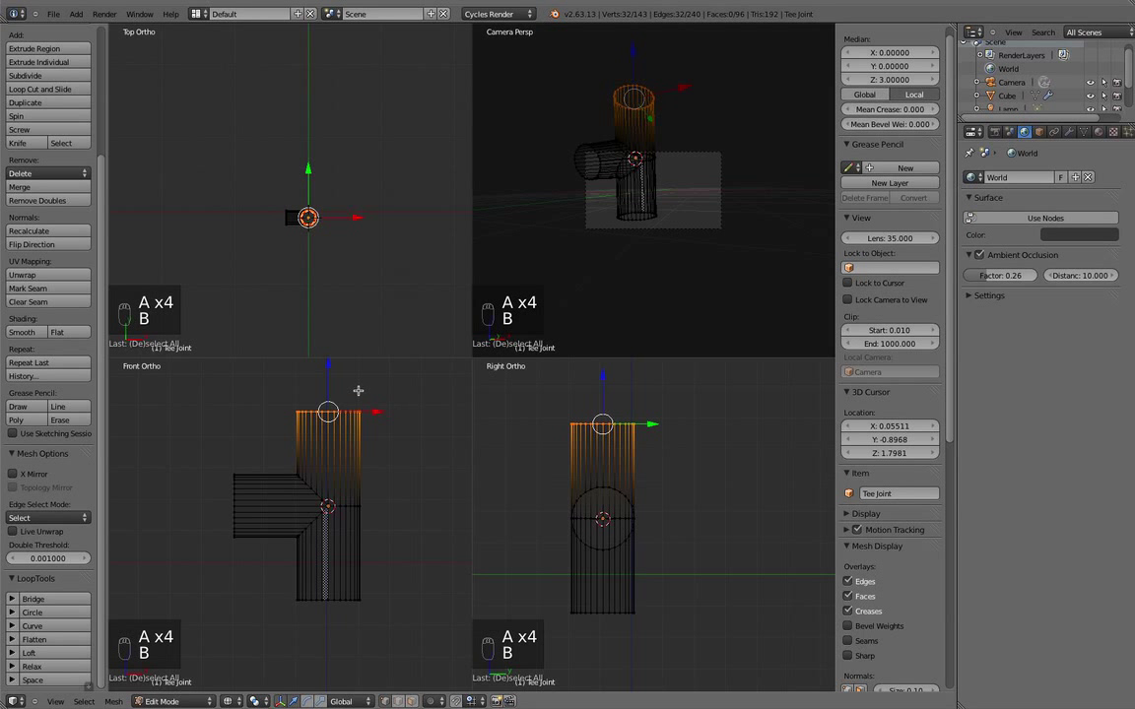
{"action": "key", "text": "f"}
{"action": "key", "text": "a"}
Box-select the open ring at the vertical pipe's lower end, cap it with a face, and deselect it
{"action": "key", "text": "b"}
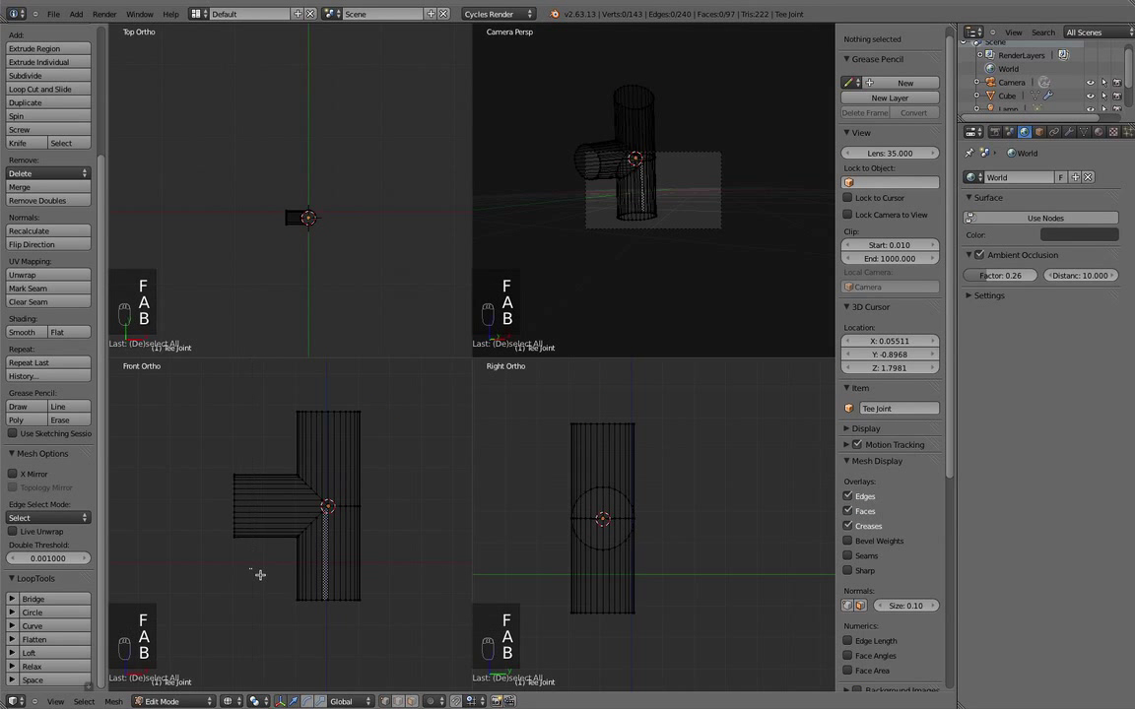
{"action": "left_click_drag", "start_coordinate": [259, 574], "coordinate": [405, 641]}
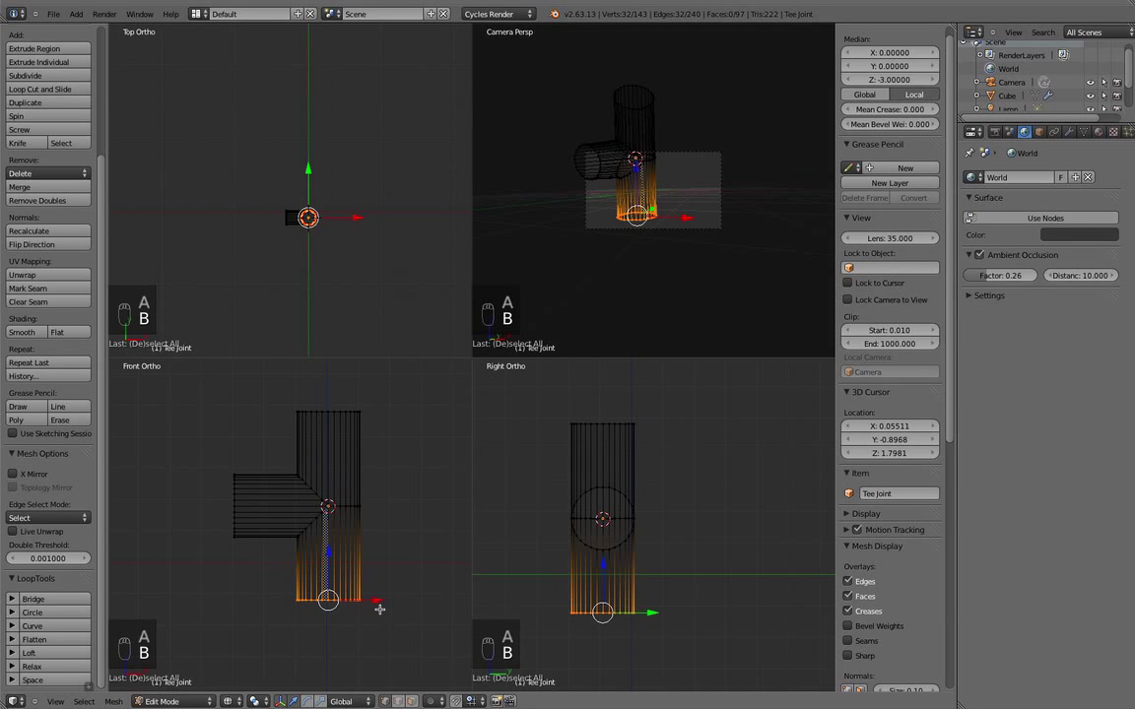
{"action": "key", "text": "f"}
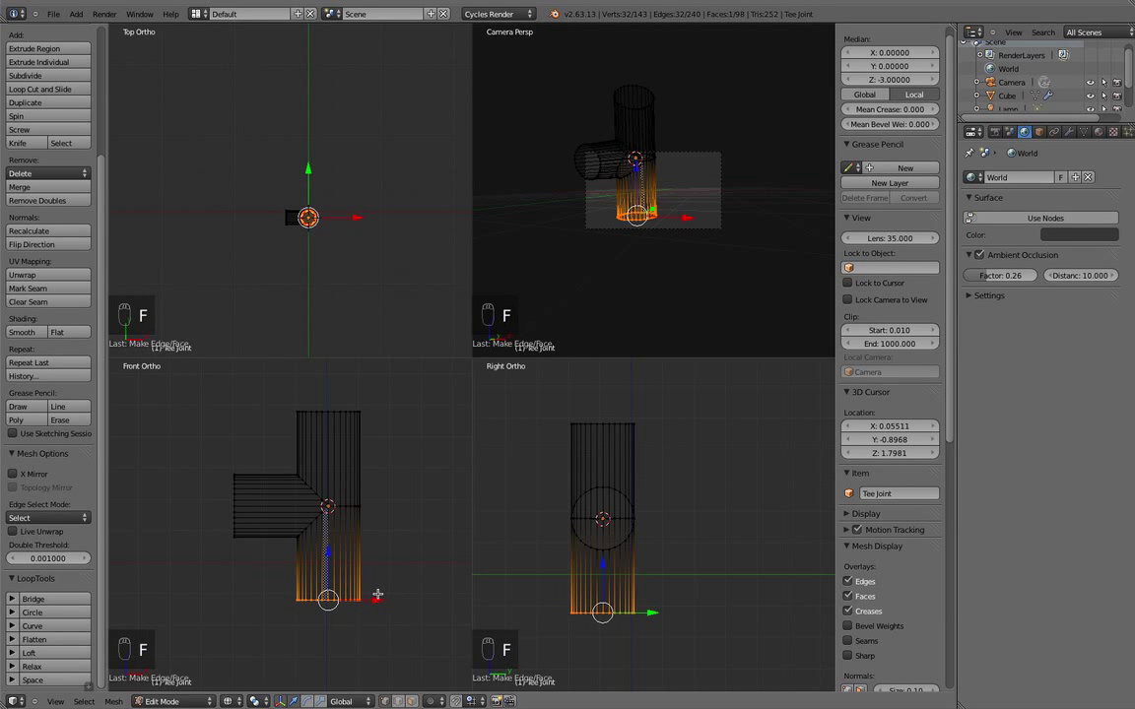
{"action": "key", "text": "a"}
Close the side branch's open outer end with a face and clear the selection
{"action": "scroll", "coordinate": [246, 519], "scroll_direction": "down", "scroll_amount": 2}
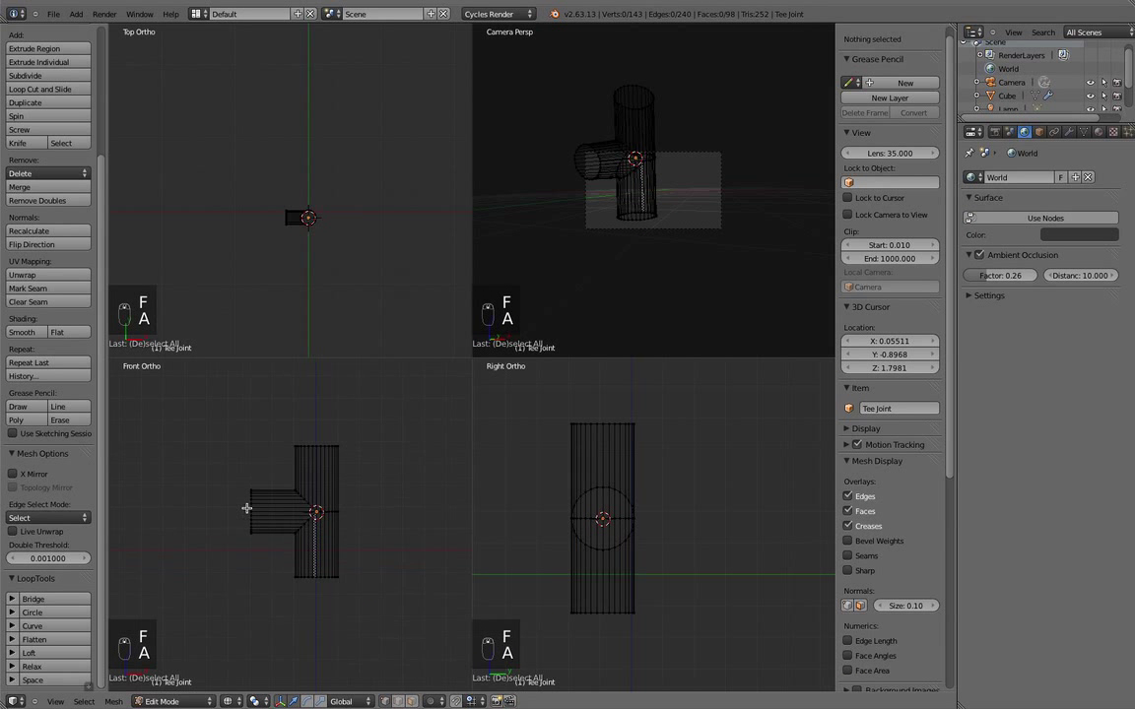
{"action": "key", "text": "b"}
{"action": "left_click_drag", "start_coordinate": [215, 474], "coordinate": [271, 552]}
{"action": "key", "text": "f"}
{"action": "key", "text": "a"}
Show the mesh in solid shading and examine the capped pipe ends from an angled and a front view
{"action": "key", "text": "z"}
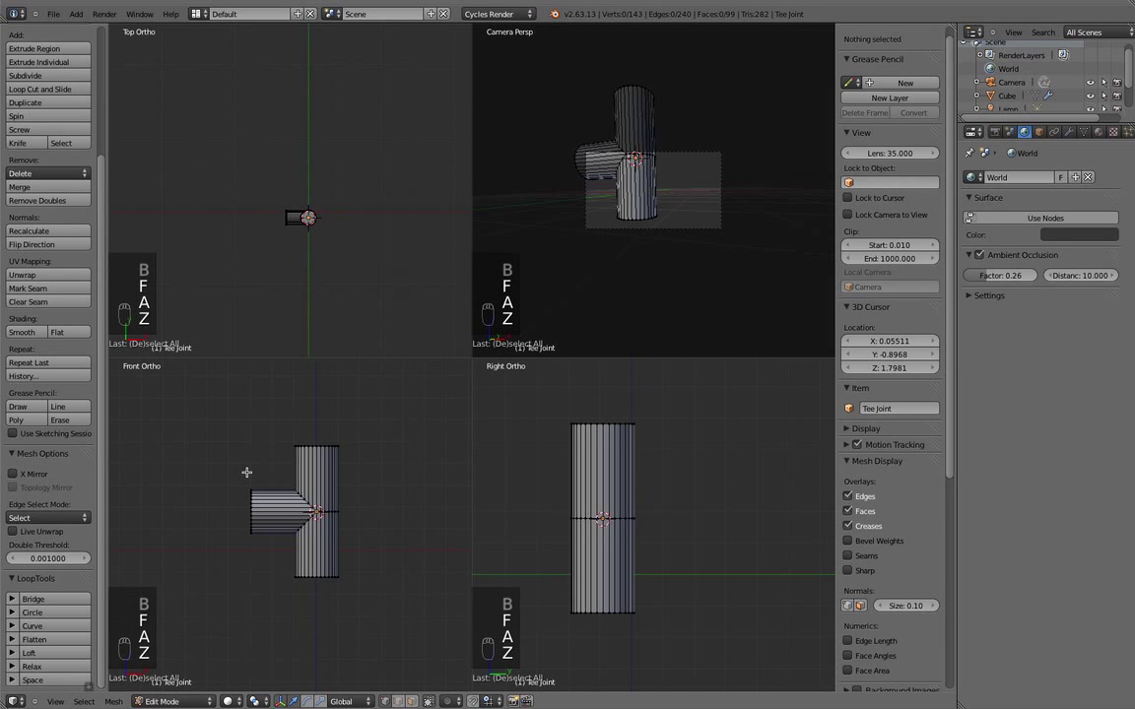
{"action": "mouse_move", "coordinate": [570, 176]}
{"action": "middle_mouse_down"}
{"action": "mouse_move", "coordinate": [602, 236]}
{"action": "mouse_move", "coordinate": [703, 135]}
{"action": "mouse_move", "coordinate": [747, 241]}
{"action": "mouse_move", "coordinate": [522, 205]}
{"action": "mouse_move", "coordinate": [670, 195]}
{"action": "mouse_move", "coordinate": [714, 151]}
{"action": "mouse_move", "coordinate": [699, 212]}
{"action": "mouse_move", "coordinate": [734, 255]}
{"action": "mouse_move", "coordinate": [616, 245]}
{"action": "mouse_move", "coordinate": [741, 327]}
{"action": "mouse_move", "coordinate": [688, 210]}
{"action": "mouse_move", "coordinate": [686, 236]}
{"action": "mouse_move", "coordinate": [662, 217]}
{"action": "middle_mouse_up"}
{"action": "scroll", "coordinate": [701, 302], "scroll_direction": "up", "scroll_amount": 3}
{"action": "scroll", "coordinate": [671, 214], "scroll_direction": "down", "scroll_amount": 2}
{"action": "key", "text": "KP_1"}
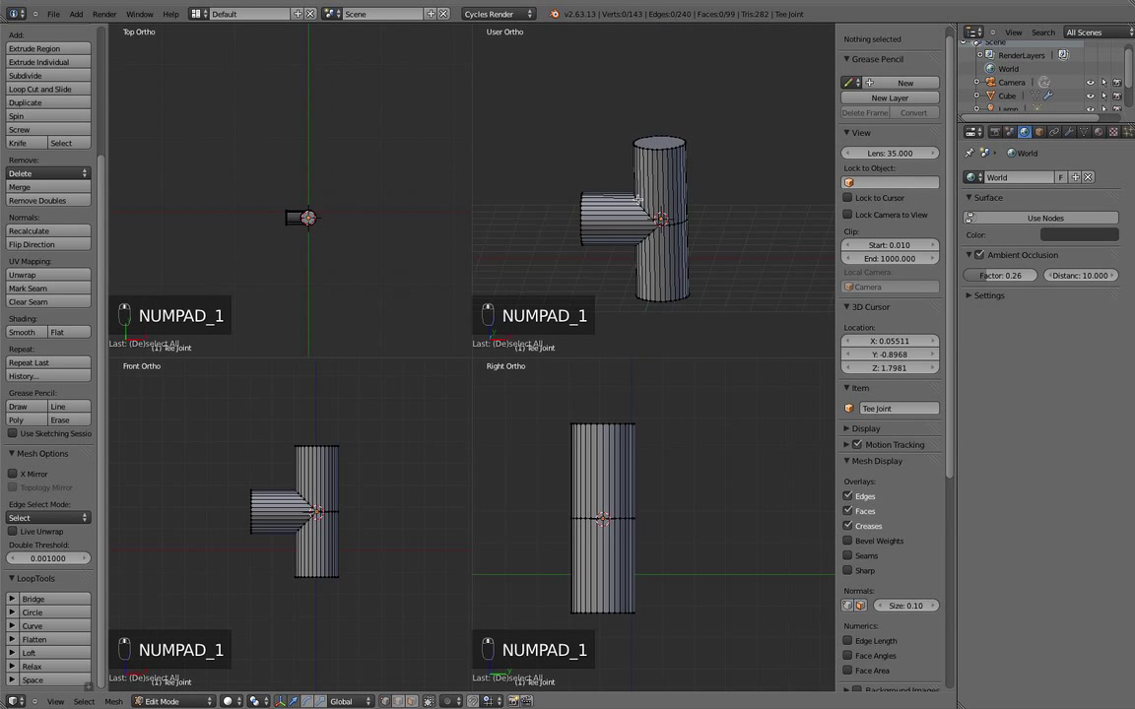
Add a loop cut around the side branch and slide it close to the junction with the vertical pipe
{"action": "middle_click_drag", "start_coordinate": [314, 492], "coordinate": [304, 458], "text": "shift"}
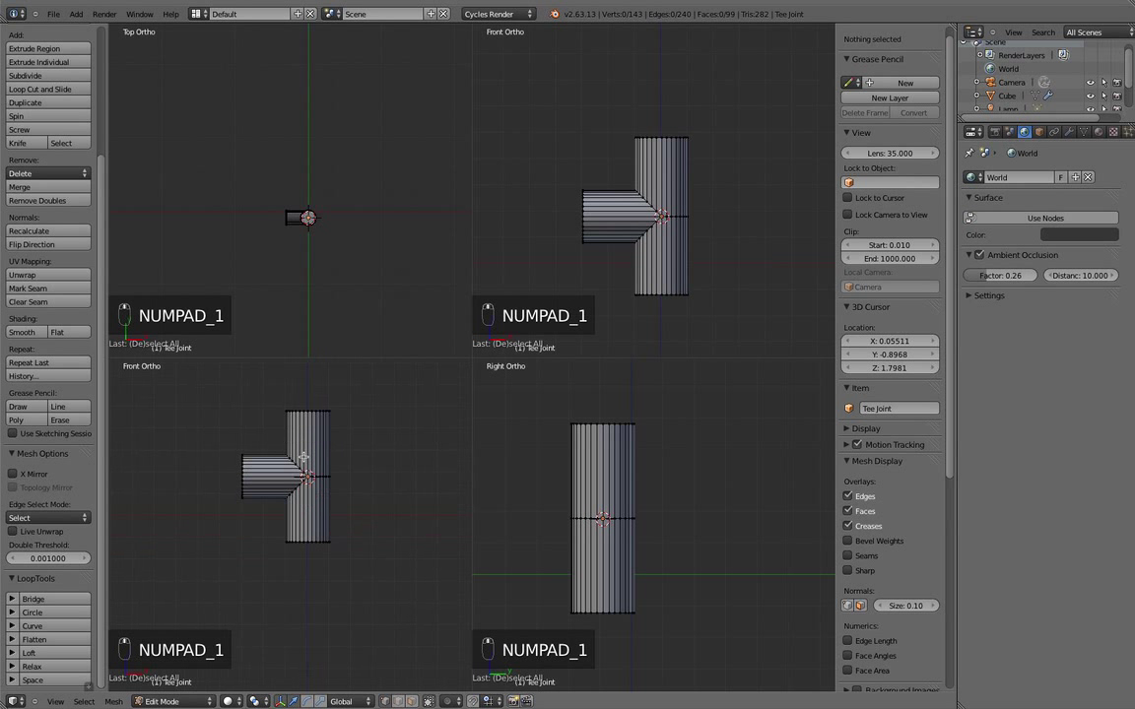
{"action": "scroll", "coordinate": [272, 502], "scroll_direction": "up", "scroll_amount": 2}
{"action": "key", "text": "ctrl+r"}
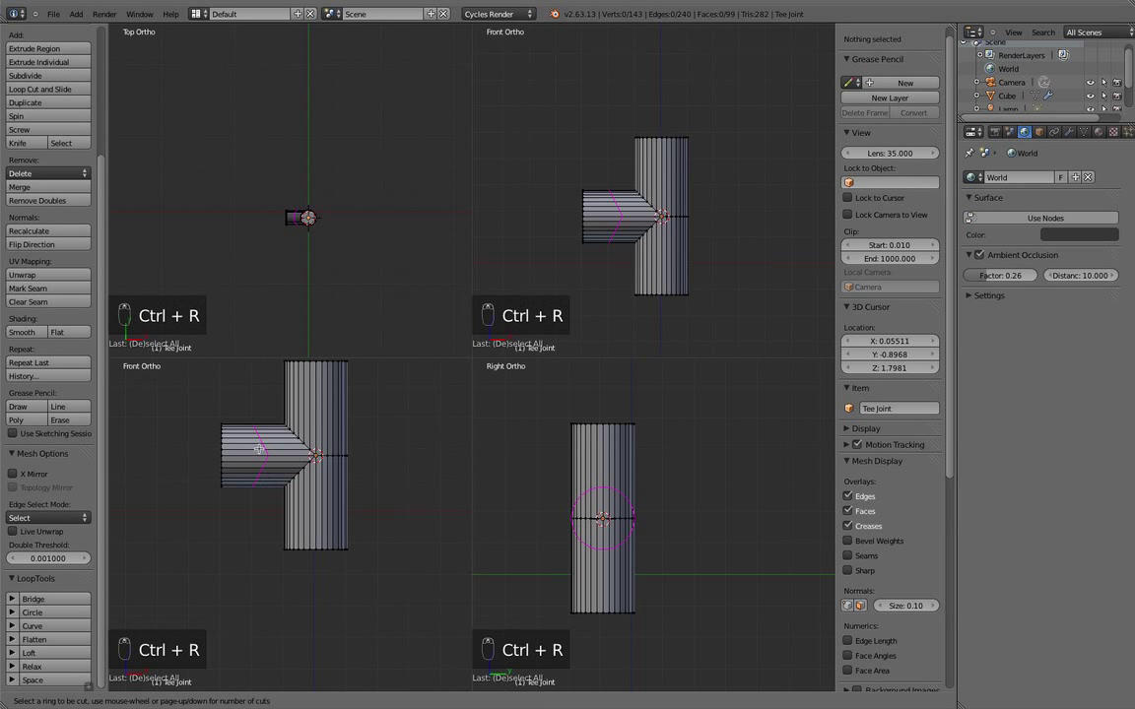
{"action": "left_click", "coordinate": [234, 403]}
{"action": "left_click", "coordinate": [279, 450]}
Flatten the new edge loop by scaling it to 0 along the X axis
{"action": "key", "text": "s"}
{"action": "key", "text": "x"}
{"action": "key", "text": "0"}
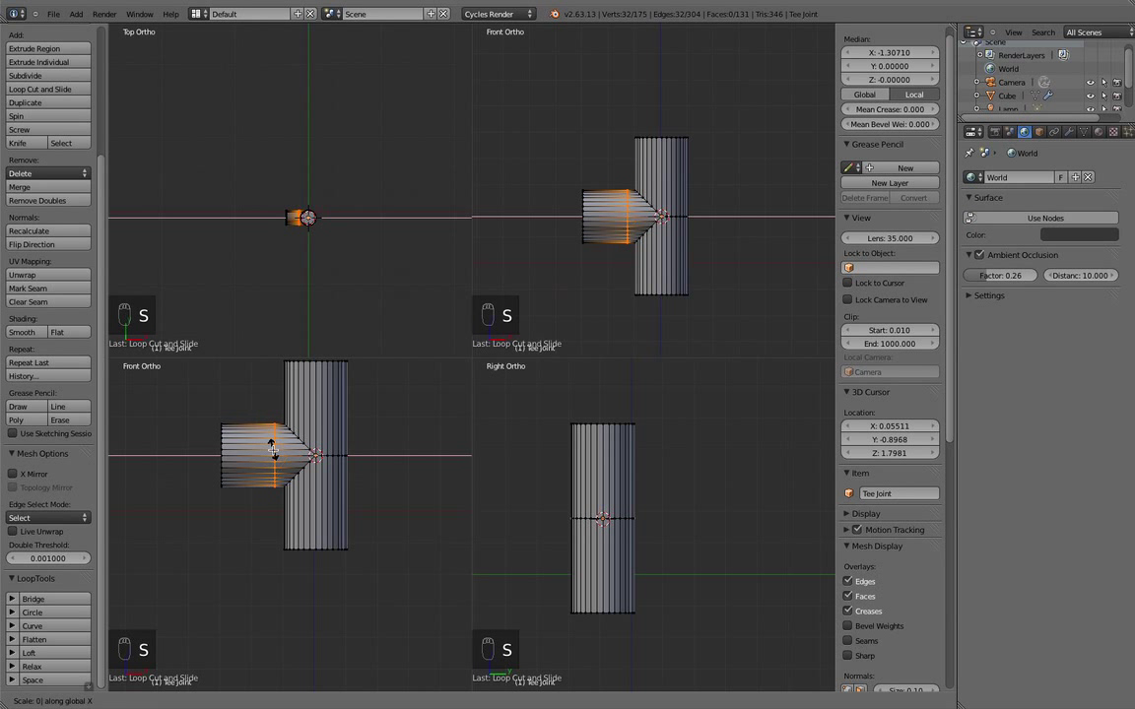
{"action": "key", "text": "Return"}
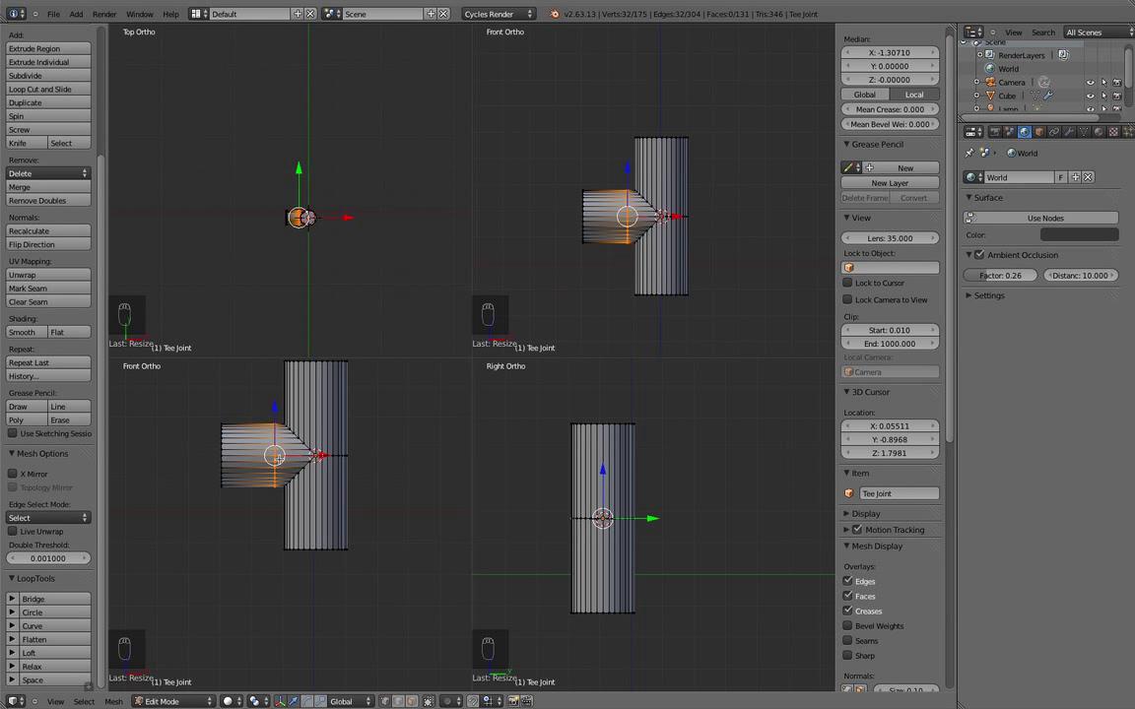
Scale the branch's edge loop down to about 0.51 to form a narrow neck, and inspect it from an angle
{"action": "key", "text": "s"}
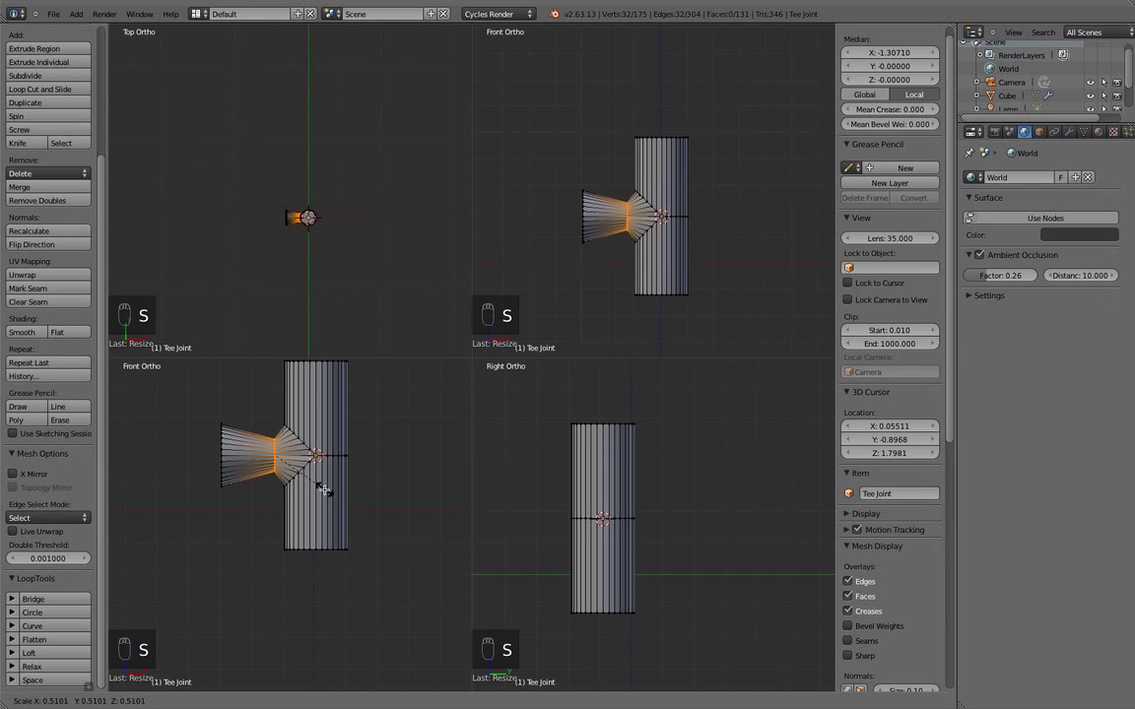
{"action": "left_click", "coordinate": [324, 489]}
{"action": "scroll", "coordinate": [321, 500], "scroll_direction": "down", "scroll_amount": 1}
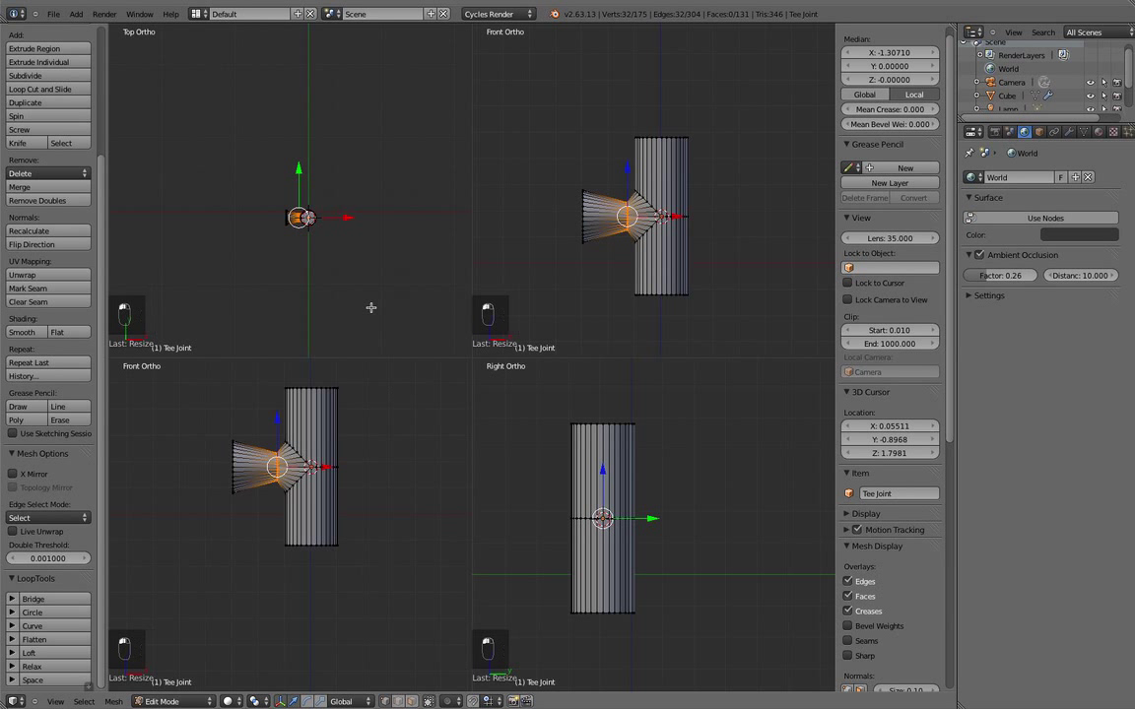
{"action": "middle_click_drag", "start_coordinate": [612, 217], "coordinate": [696, 253]}
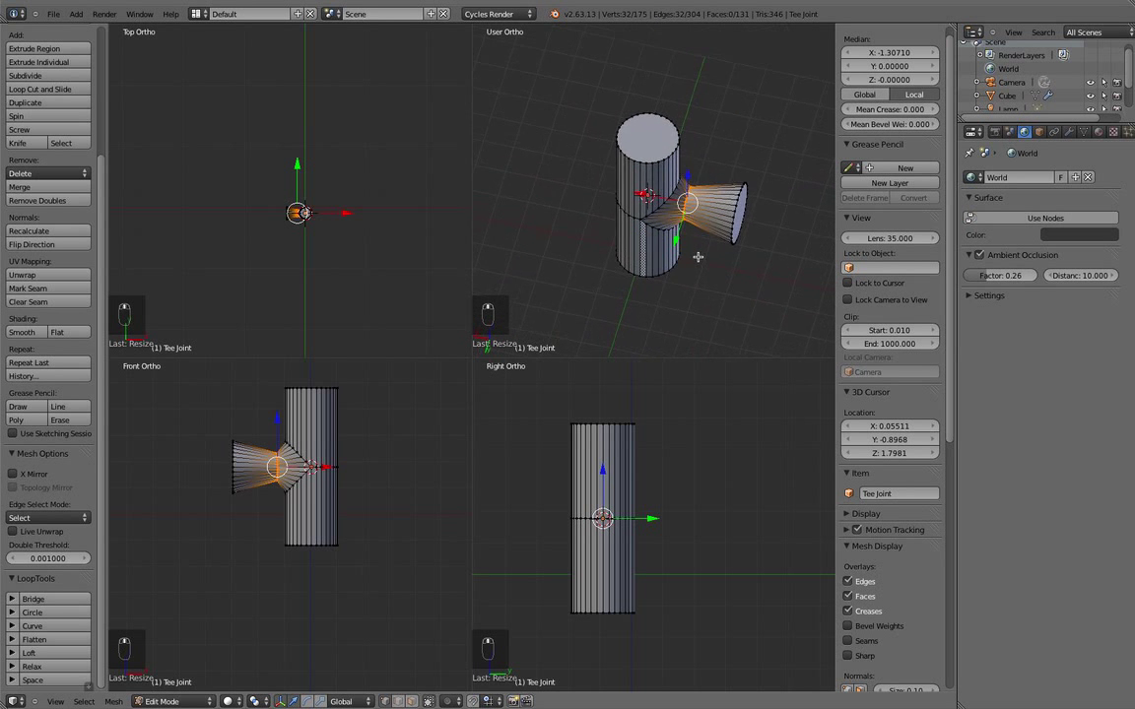
Select the side branch's outer end ring and scale it down to about 0.42, matching the narrow neck's thickness
{"action": "scroll", "coordinate": [697, 207], "scroll_direction": "up", "scroll_amount": 2}
{"action": "scroll", "coordinate": [698, 206], "scroll_direction": "up", "scroll_amount": 2}
{"action": "middle_click_drag", "start_coordinate": [698, 209], "coordinate": [746, 245]}
{"action": "scroll", "coordinate": [675, 237], "scroll_direction": "down", "scroll_amount": 2}
{"action": "right_click", "coordinate": [767, 224]}
{"action": "right_click", "coordinate": [773, 212], "text": "alt"}
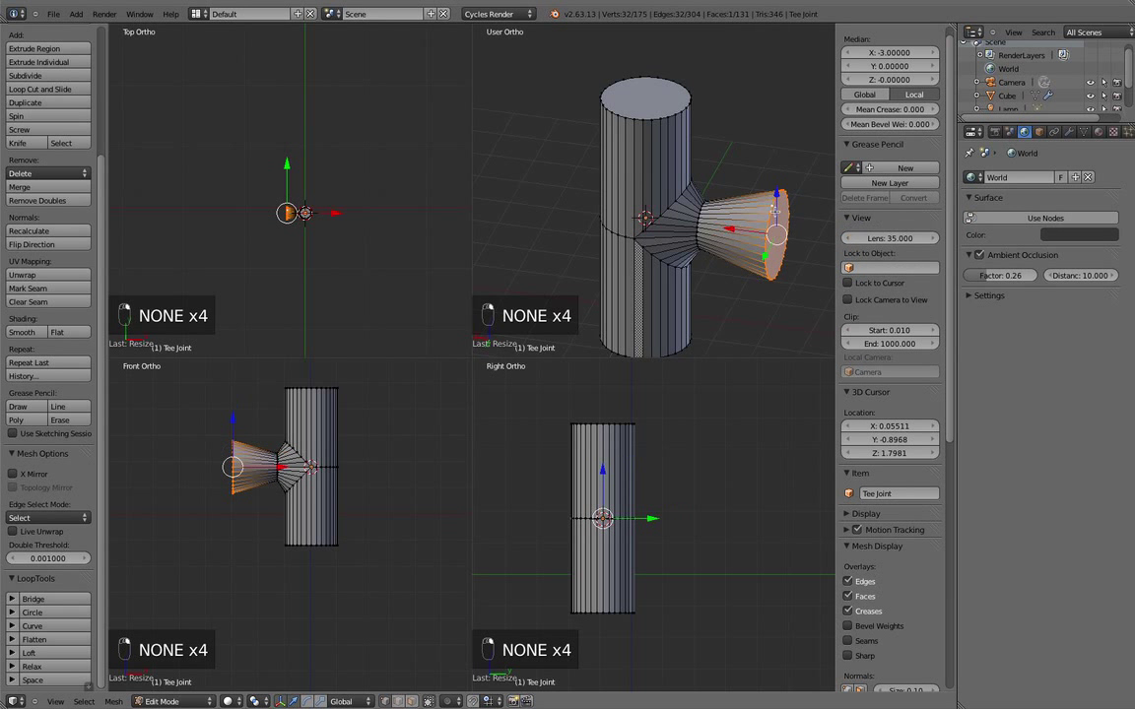
{"action": "key", "text": "KP_1"}
{"action": "scroll", "coordinate": [785, 202], "scroll_direction": "down", "scroll_amount": 4}
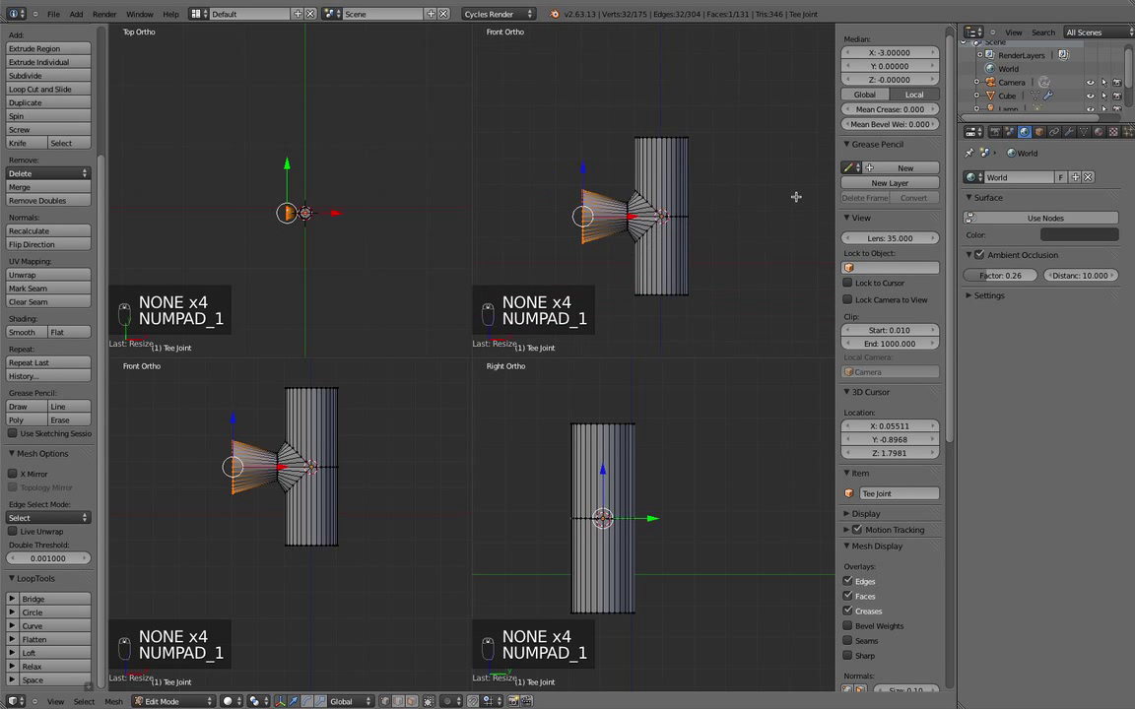
{"action": "key", "text": "s"}
{"action": "left_click", "coordinate": [635, 243]}
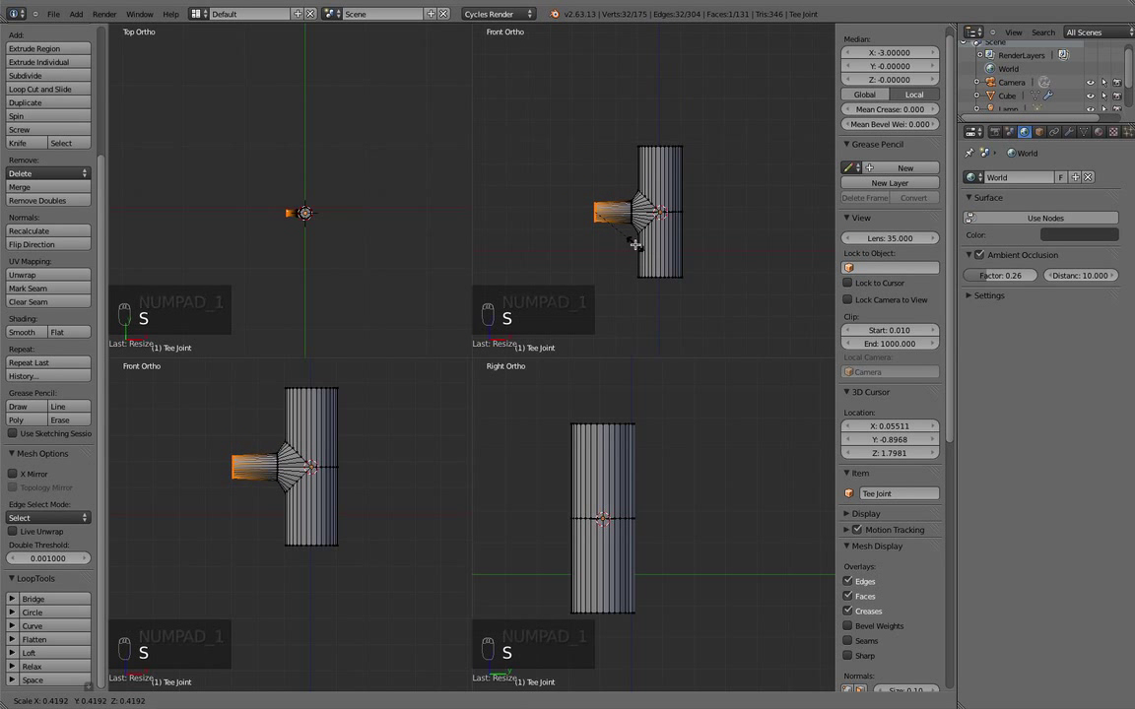
{"action": "key", "text": "a"}
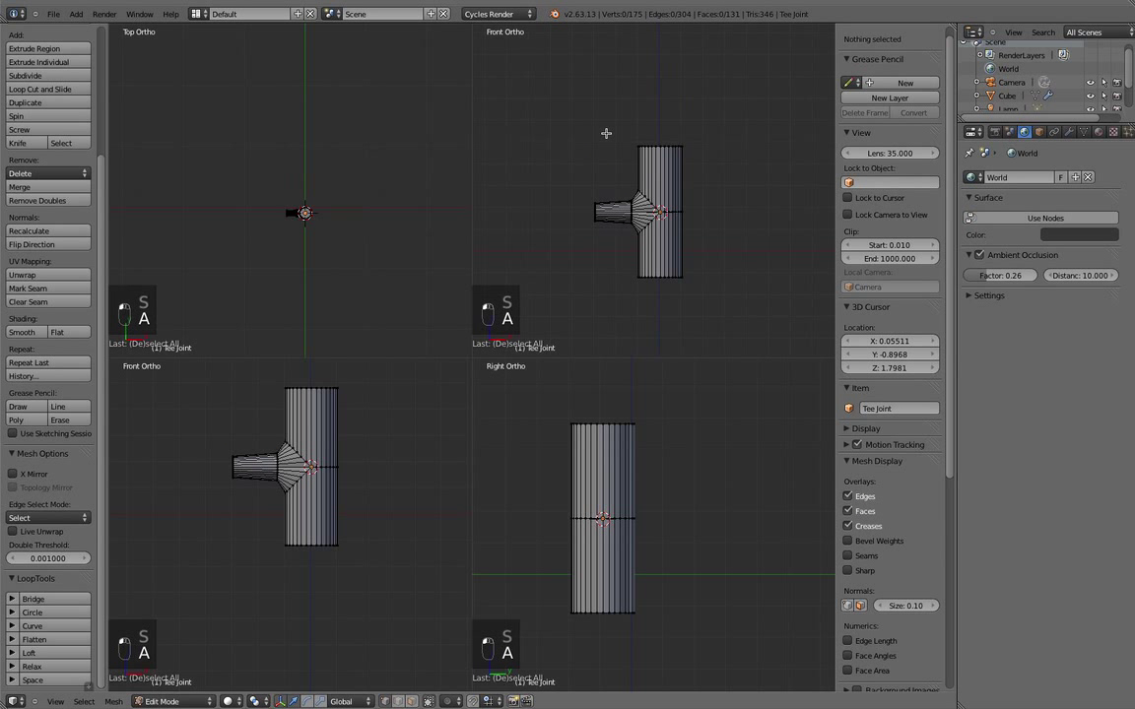
{"action": "key", "text": "b"}
{"action": "left_click_drag", "start_coordinate": [588, 108], "coordinate": [656, 127]}
{"action": "key", "text": "g"}
{"action": "key", "text": "z"}
{"action": "key", "text": "super+z"}
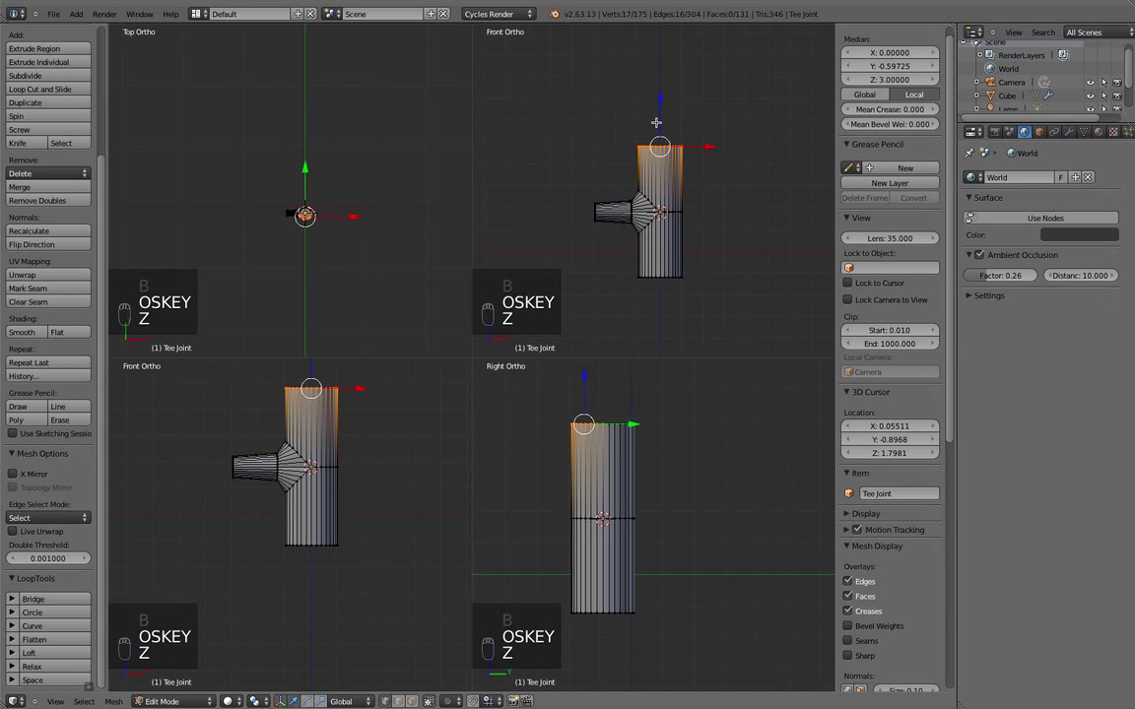
{"action": "key", "text": "super+z"}
Select the vertical pipe's entire upper end in wireframe and lower it along Z to about 2.2
{"action": "key", "text": "a"}
{"action": "key", "text": "b"}
{"action": "left_click_drag", "start_coordinate": [592, 111], "coordinate": [660, 135]}
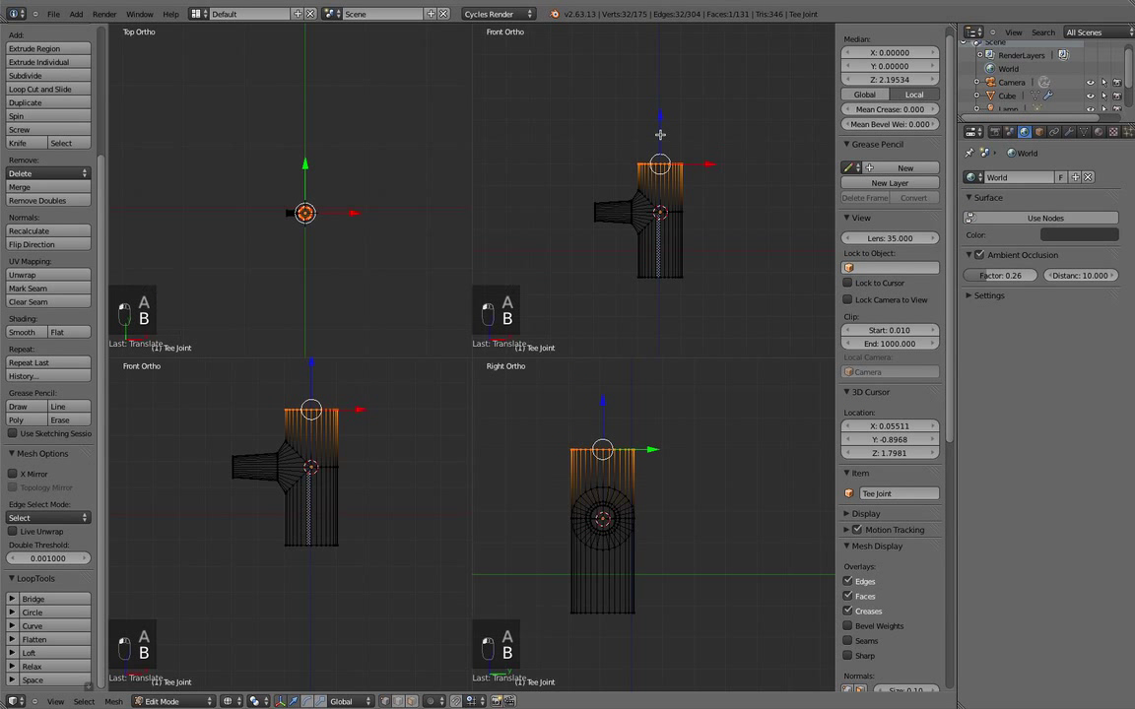
Extrude the pipe's upper end, widen it with Z locked, and extrude that rim upward to form a flat striking disc
{"action": "key", "text": "e"}
{"action": "key", "text": "s"}
{"action": "key", "text": "shift+z"}
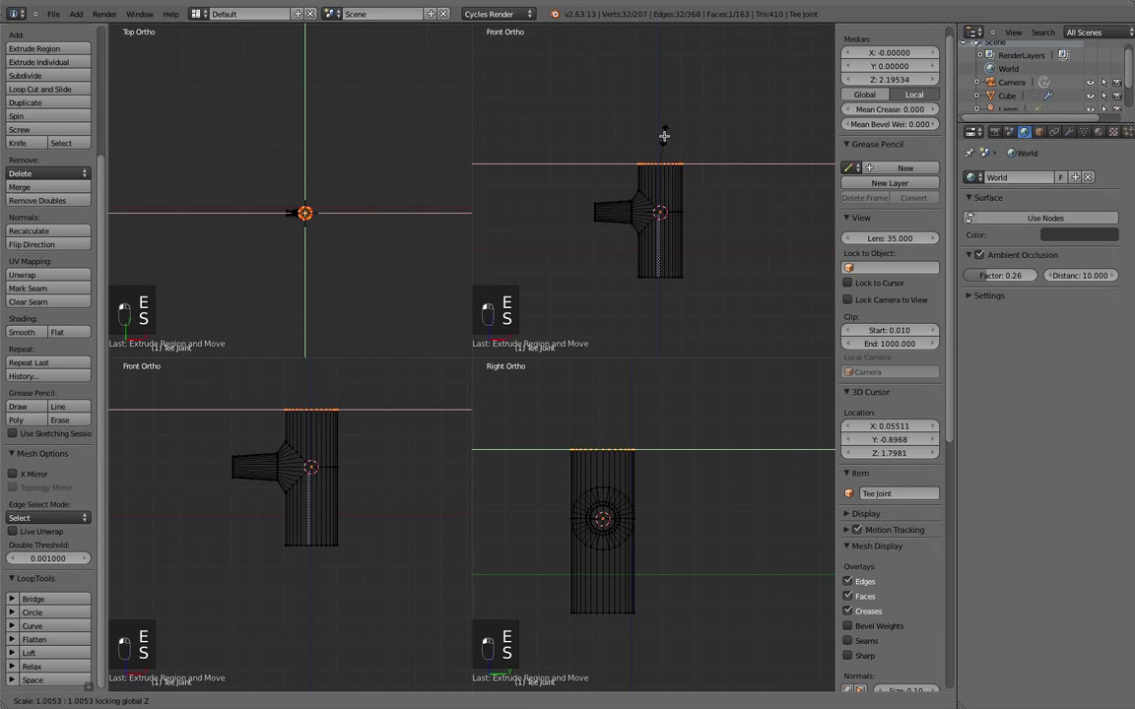
{"action": "left_click", "coordinate": [694, 144]}
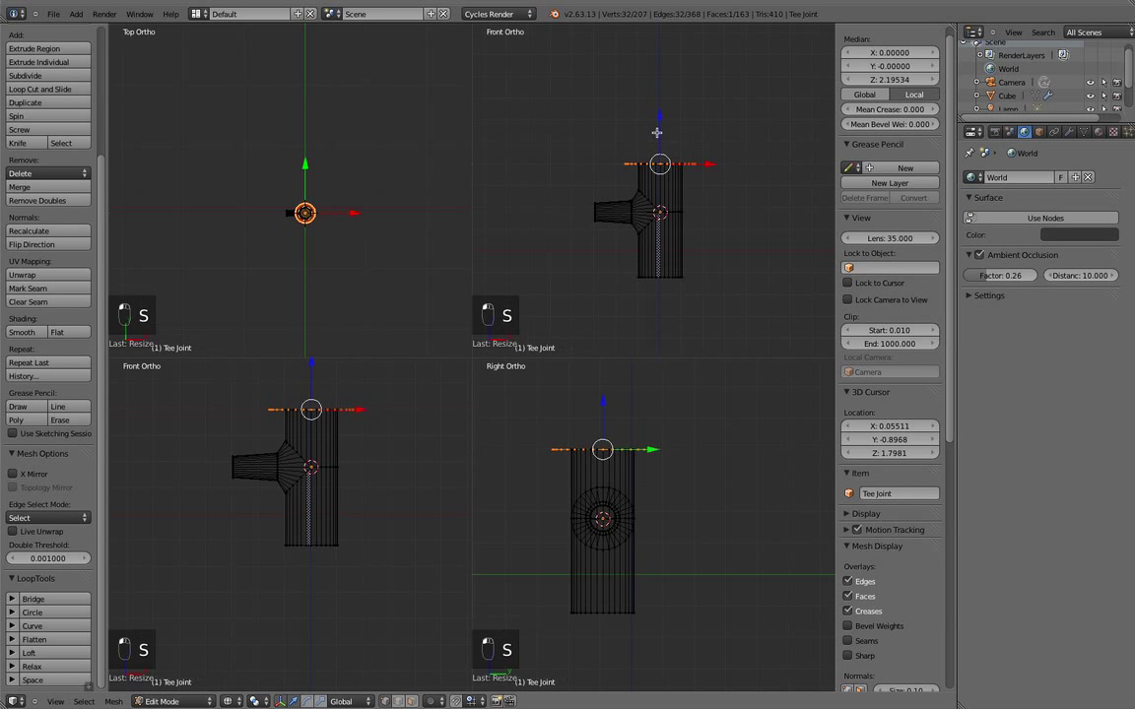
{"action": "key", "text": "e"}
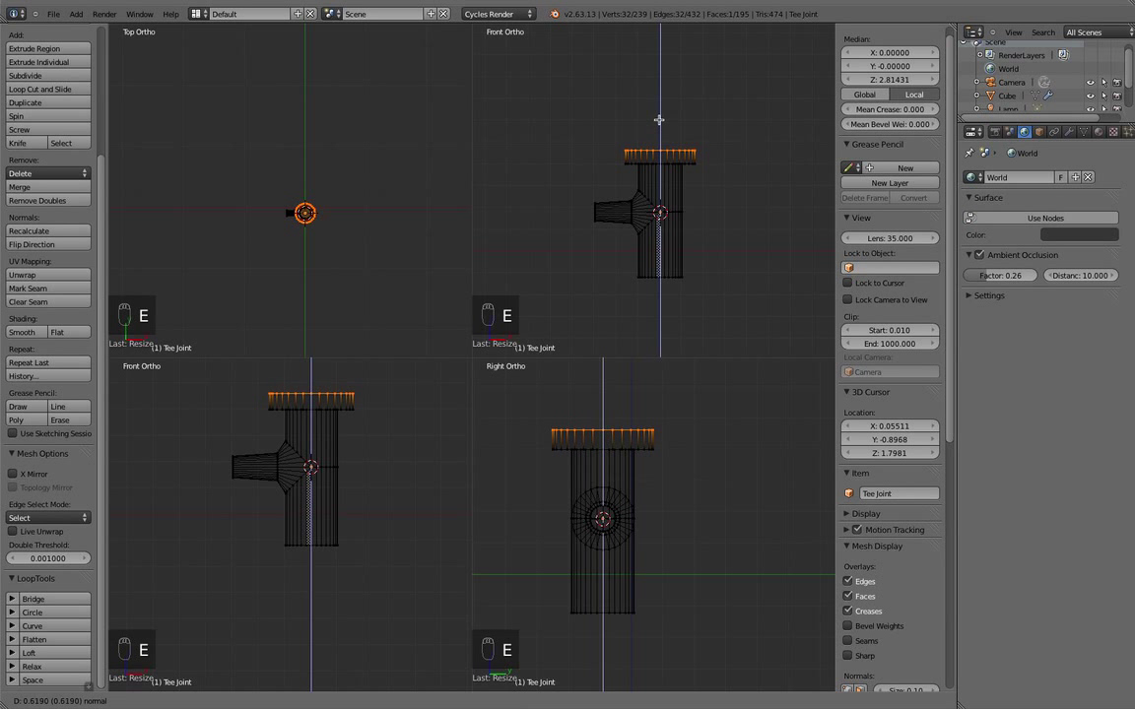
{"action": "left_click", "coordinate": [659, 118]}
Raise the pipe's lower end ring to about Z -2.8, then extrude, widen and lower the new ring into a flare
{"action": "key", "text": "a"}
{"action": "key", "text": "b"}
{"action": "left_click_drag", "start_coordinate": [623, 261], "coordinate": [701, 306]}
{"action": "left_click_drag", "start_coordinate": [667, 242], "coordinate": [658, 230]}
{"action": "key", "text": "e"}
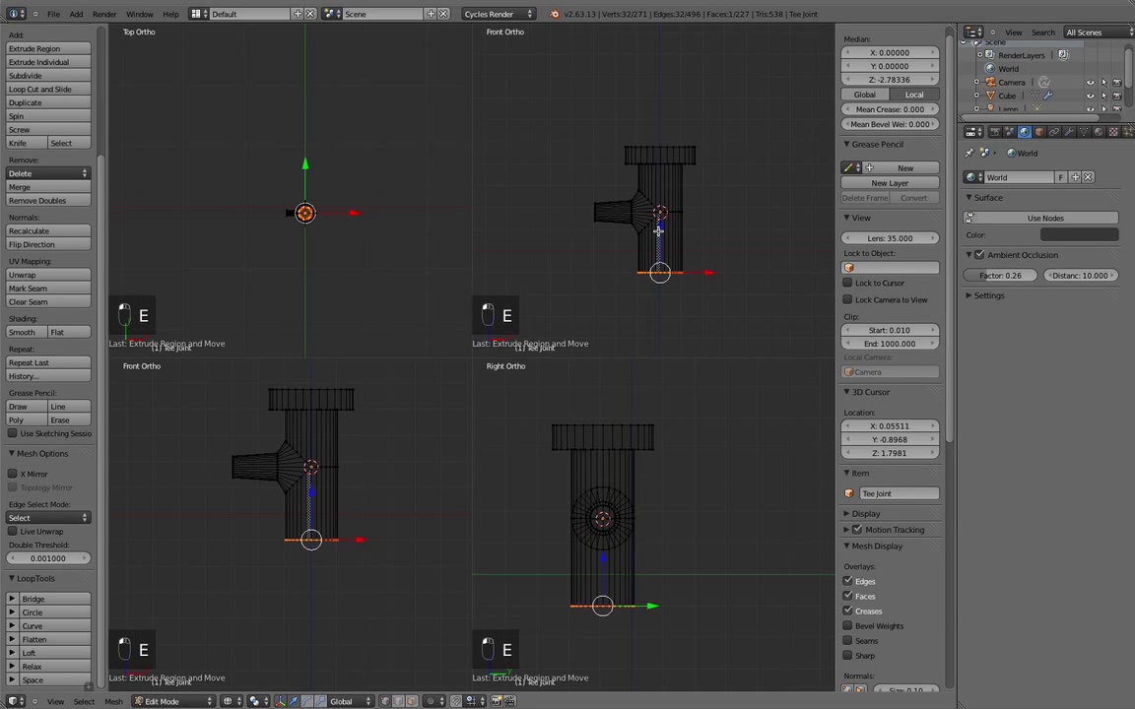
{"action": "key", "text": "s"}
{"action": "left_click", "coordinate": [715, 248]}
{"action": "left_click_drag", "start_coordinate": [660, 229], "coordinate": [656, 257]}
Extrude the flared lower rim downward twice and scale the rings to shape the bulging edge of the hammer's knob
{"action": "key", "text": "e"}
{"action": "left_click", "coordinate": [658, 244]}
{"action": "key", "text": "e"}
{"action": "left_click", "coordinate": [666, 246]}
{"action": "key", "text": "s"}
{"action": "left_click", "coordinate": [740, 296]}
{"action": "key", "text": "s"}
{"action": "left_click", "coordinate": [762, 303]}
Extrude another ring below the knob and scale it inward to taper the underside, ending near Z -3.9
{"action": "key", "text": "e"}
{"action": "left_click", "coordinate": [706, 281]}
{"action": "key", "text": "s"}
{"action": "left_click", "coordinate": [732, 297]}
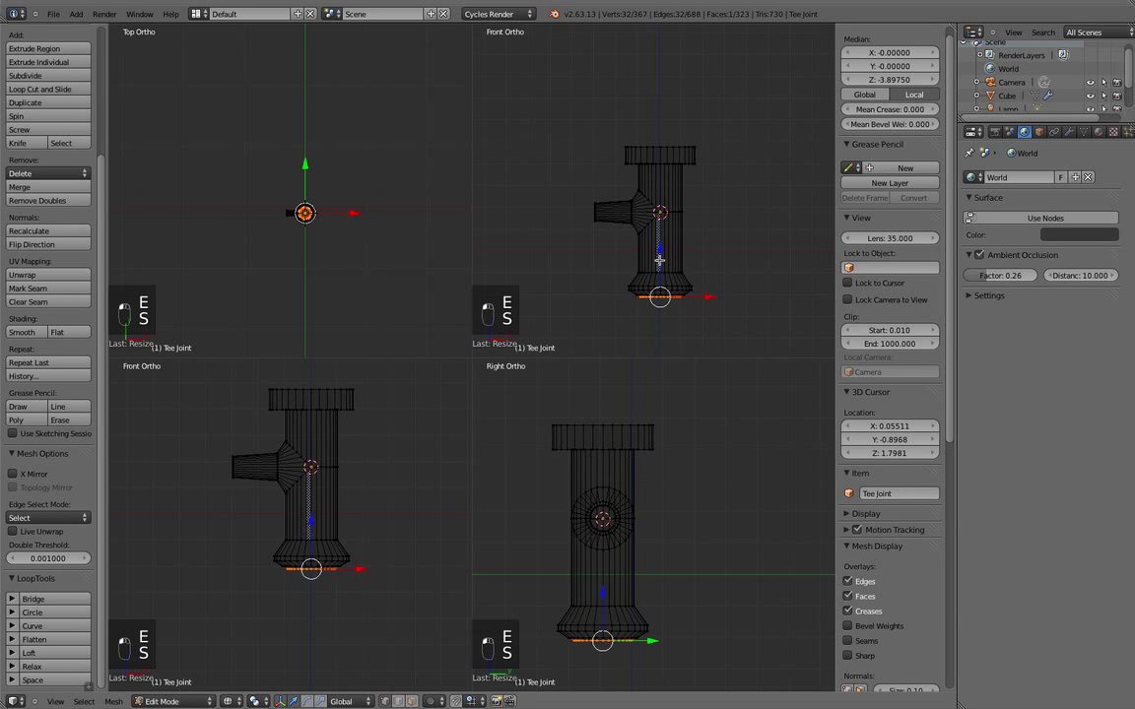
{"action": "key", "text": "s"}
{"action": "left_click", "coordinate": [745, 306]}
Show the knob end in solid shading from an angle and shift its end ring along Z
{"action": "mouse_move", "coordinate": [745, 306]}
{"action": "middle_mouse_down"}
{"action": "mouse_move", "coordinate": [707, 294]}
{"action": "mouse_move", "coordinate": [711, 261]}
{"action": "mouse_move", "coordinate": [691, 233]}
{"action": "mouse_move", "coordinate": [554, 128]}
{"action": "mouse_move", "coordinate": [591, 238]}
{"action": "middle_mouse_up"}
{"action": "key", "text": "z"}
{"action": "scroll", "coordinate": [591, 238], "scroll_direction": "up", "scroll_amount": 4}
{"action": "key", "text": "g"}
{"action": "key", "text": "z"}
{"action": "left_click", "coordinate": [585, 230]}
Extrude and shrink the knob's end ring, then move it outward to about Z -4.08 to dome the face
{"action": "key", "text": "e"}
{"action": "key", "text": "s"}
{"action": "left_click", "coordinate": [649, 253]}
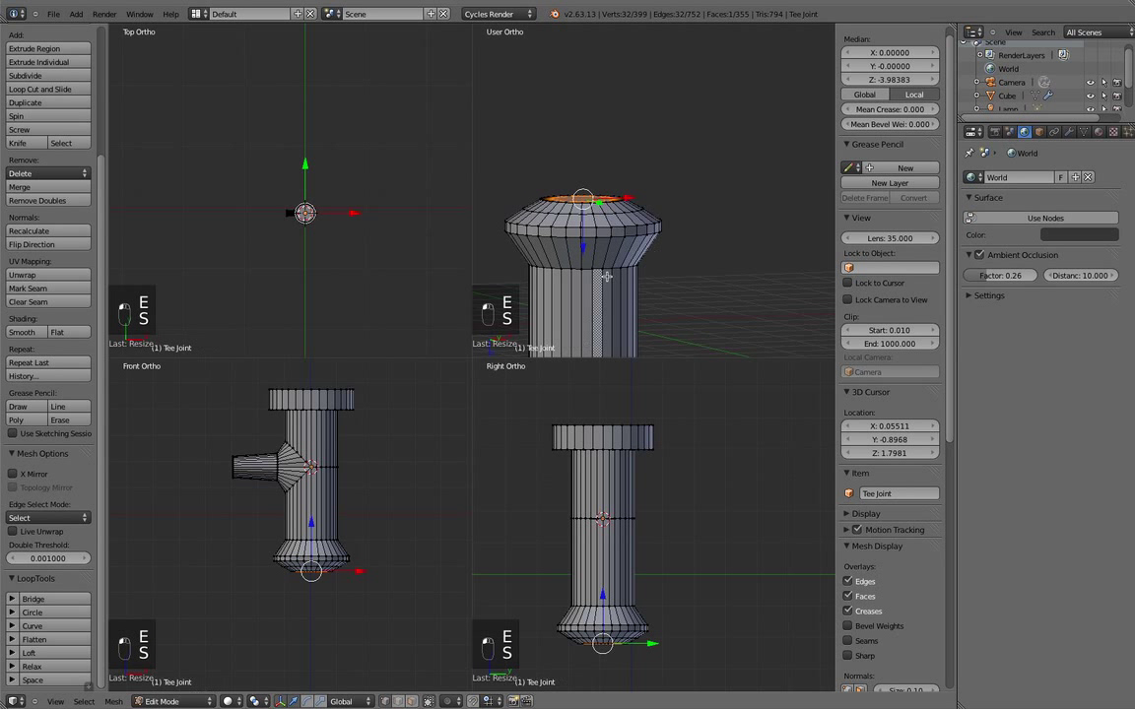
{"action": "left_click_drag", "start_coordinate": [584, 253], "coordinate": [583, 249]}
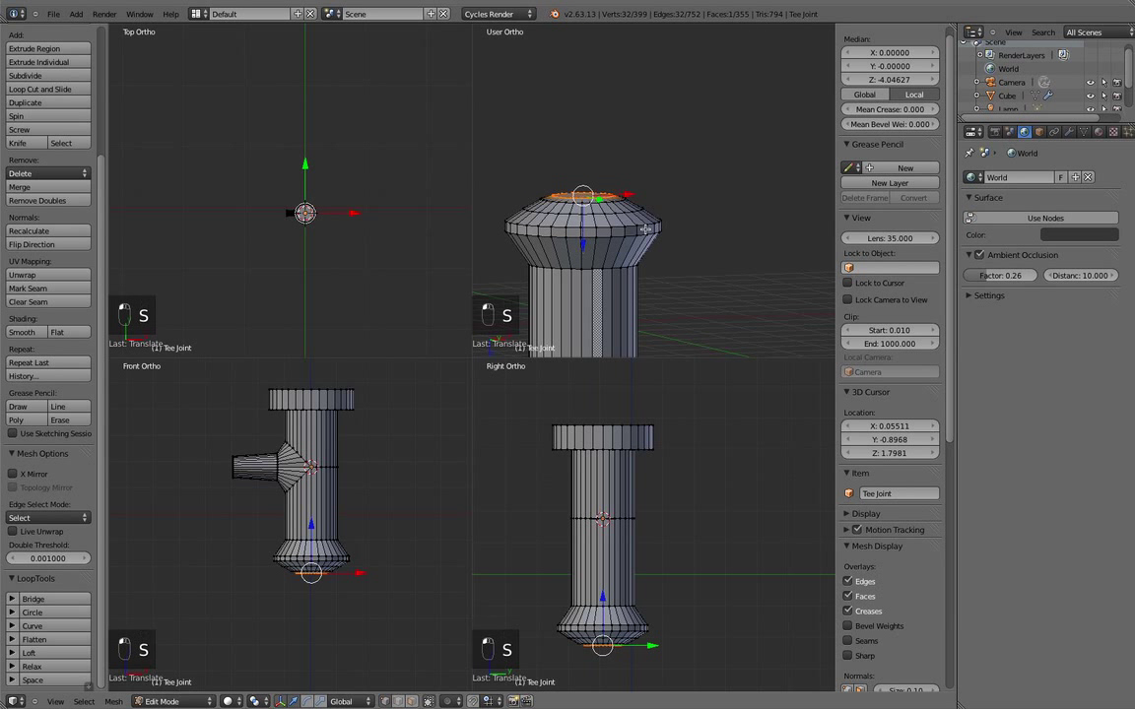
{"action": "key", "text": "s"}
{"action": "left_click", "coordinate": [637, 239]}
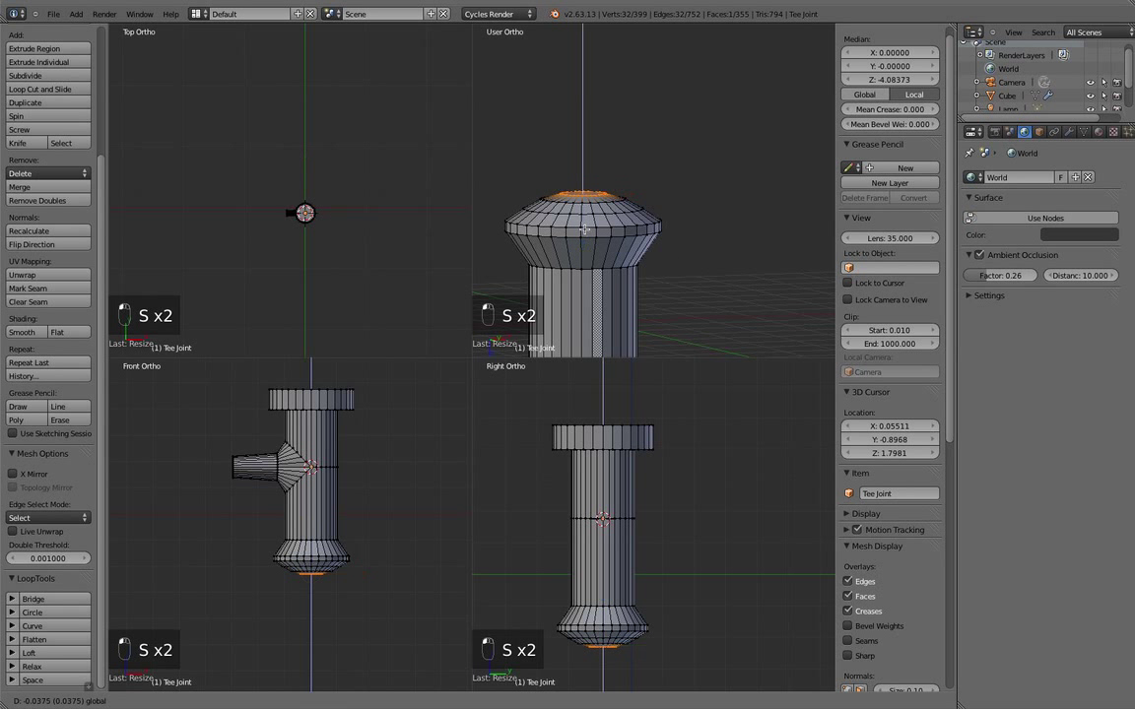
Leave Edit Mode and examine the hammer head from several angles and from the front
{"action": "key", "text": "Tab"}
{"action": "middle_click_drag", "start_coordinate": [683, 253], "coordinate": [701, 271]}
{"action": "scroll", "coordinate": [701, 271], "scroll_direction": "down", "scroll_amount": 4}
{"action": "middle_click_drag", "start_coordinate": [624, 280], "coordinate": [402, 268]}
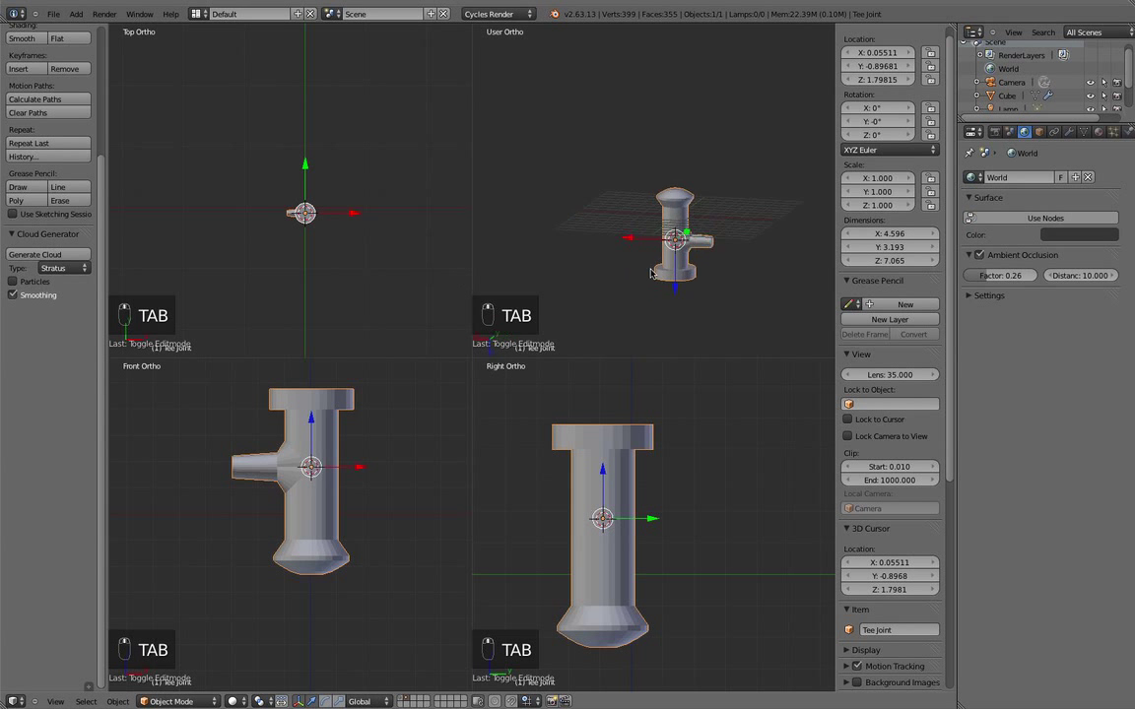
{"action": "scroll", "coordinate": [668, 285], "scroll_direction": "up", "scroll_amount": 4}
{"action": "middle_click_drag", "start_coordinate": [667, 283], "coordinate": [676, 336]}
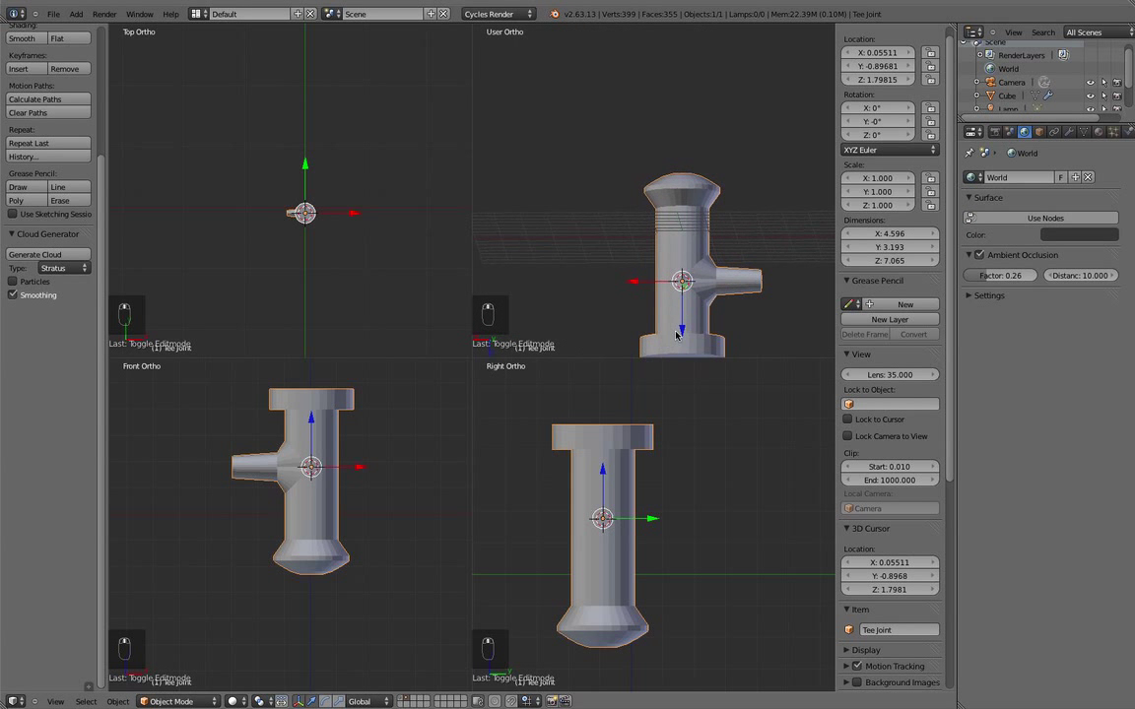
{"action": "key", "text": "KP_1"}
{"action": "middle_click_drag", "start_coordinate": [672, 242], "coordinate": [772, 325], "text": "shift"}
{"action": "key", "text": "KP_5"}
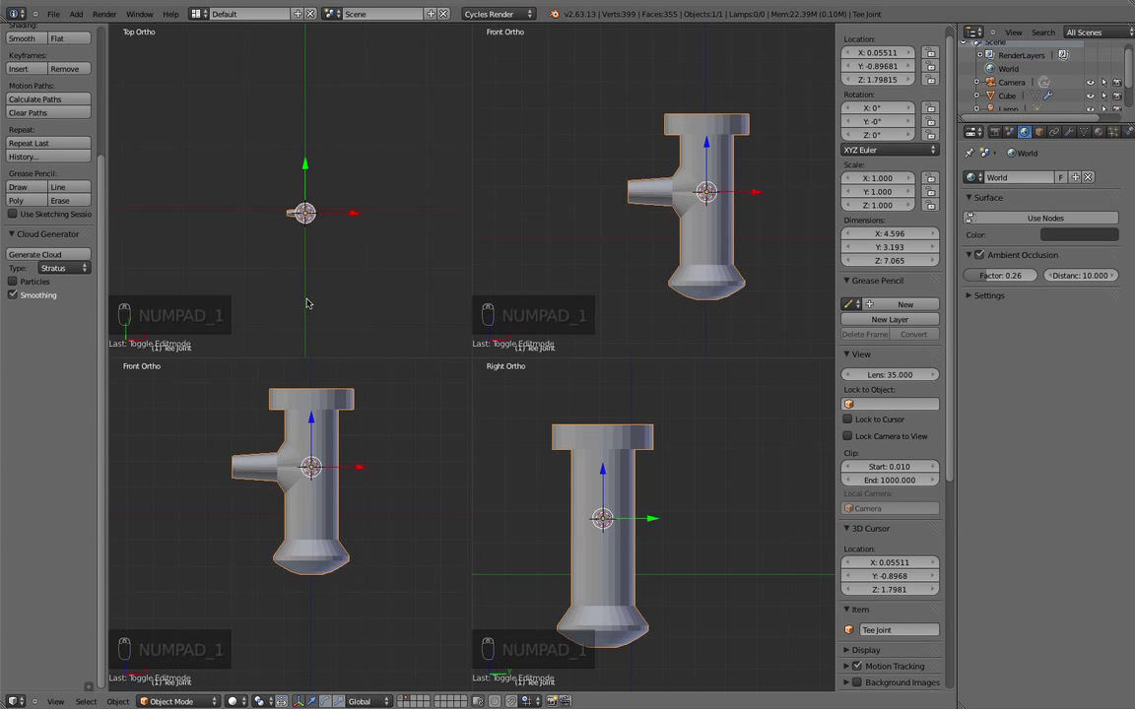
Select the side branch's end vertices in wireframe and move them along X to about -12.25 to form a long handle
{"action": "key", "text": "Tab"}
{"action": "scroll", "coordinate": [262, 224], "scroll_direction": "up", "scroll_amount": 8}
{"action": "key", "text": "a"}
{"action": "key", "text": "a"}
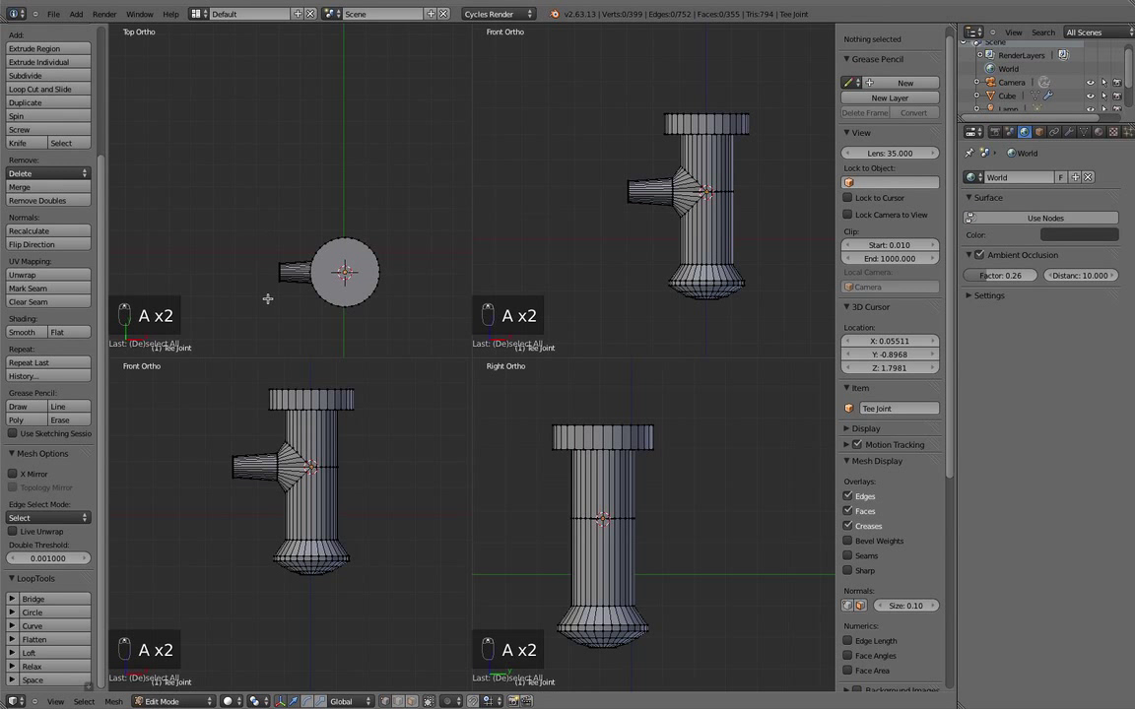
{"action": "key", "text": "z"}
{"action": "key", "text": "a"}
{"action": "key", "text": "a"}
{"action": "key", "text": "b"}
{"action": "left_click_drag", "start_coordinate": [253, 248], "coordinate": [297, 310]}
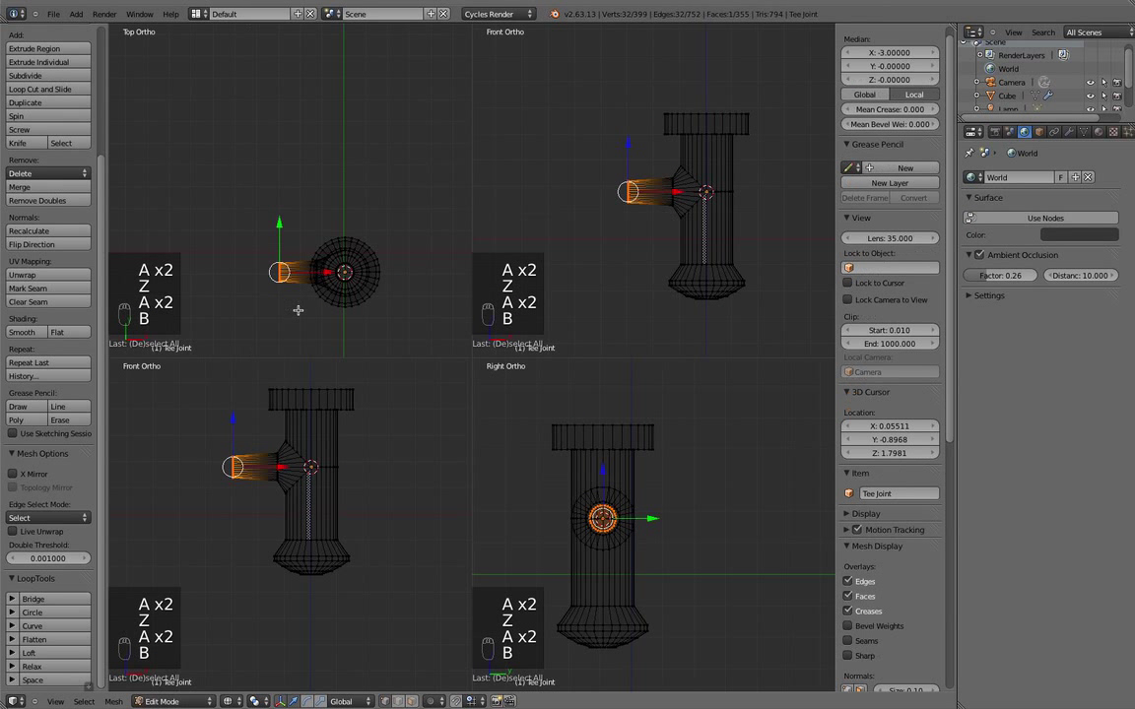
{"action": "key", "text": "g"}
{"action": "key", "text": "x"}
{"action": "left_click", "coordinate": [122, 258]}
{"action": "scroll", "coordinate": [121, 258], "scroll_direction": "down", "scroll_amount": 7}
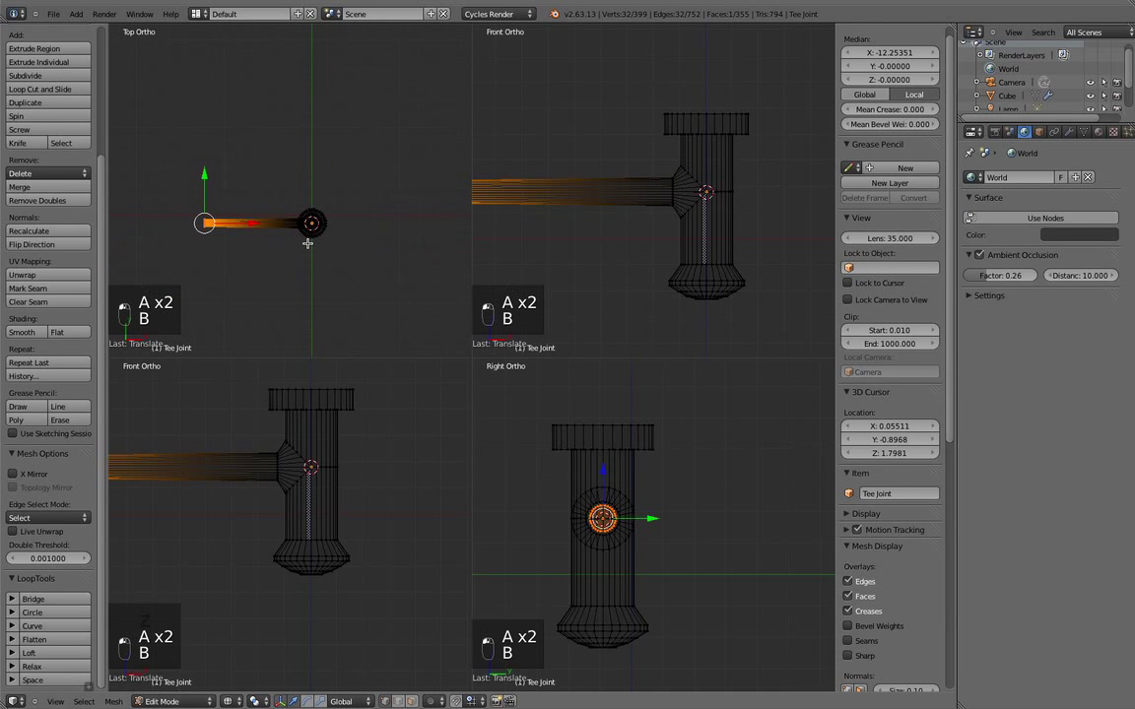
Pull the handle's end slightly farther out along X in the front view
{"action": "middle_click_drag", "start_coordinate": [564, 196], "coordinate": [648, 216]}
{"action": "scroll", "coordinate": [648, 214], "scroll_direction": "up", "scroll_amount": 2}
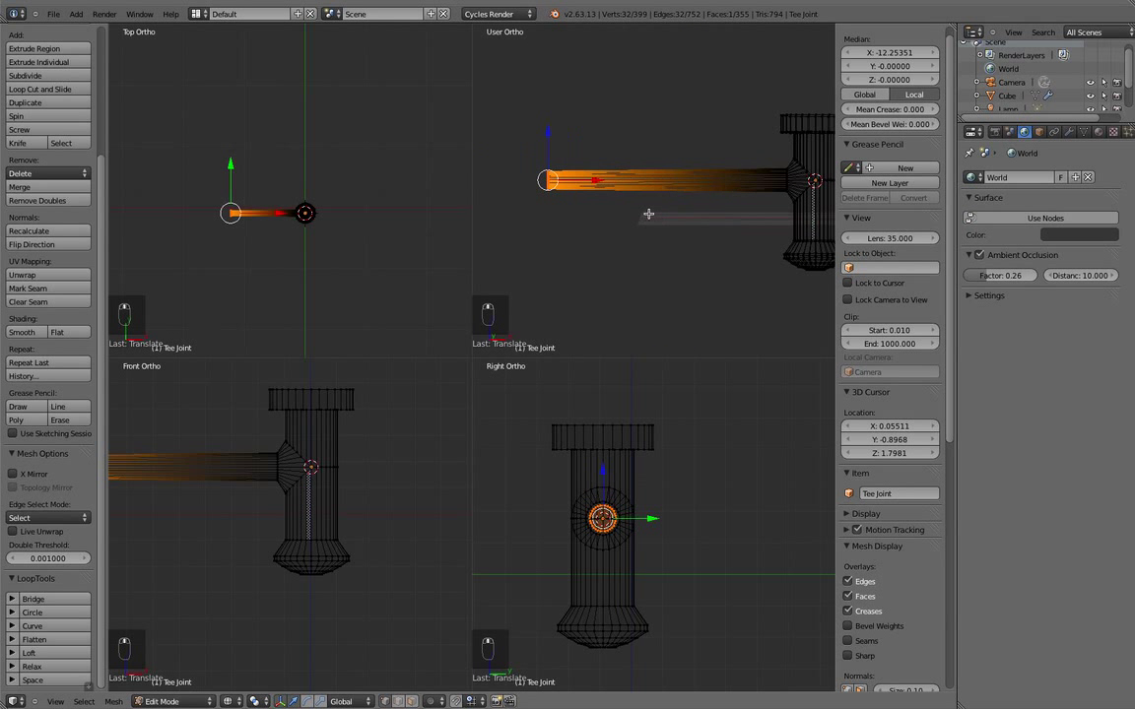
{"action": "key", "text": "KP_1"}
{"action": "left_click_drag", "start_coordinate": [576, 178], "coordinate": [556, 182]}
Add two loop cuts around the handle and place them to bound a grip section near its outer end
{"action": "key", "text": "ctrl+r"}
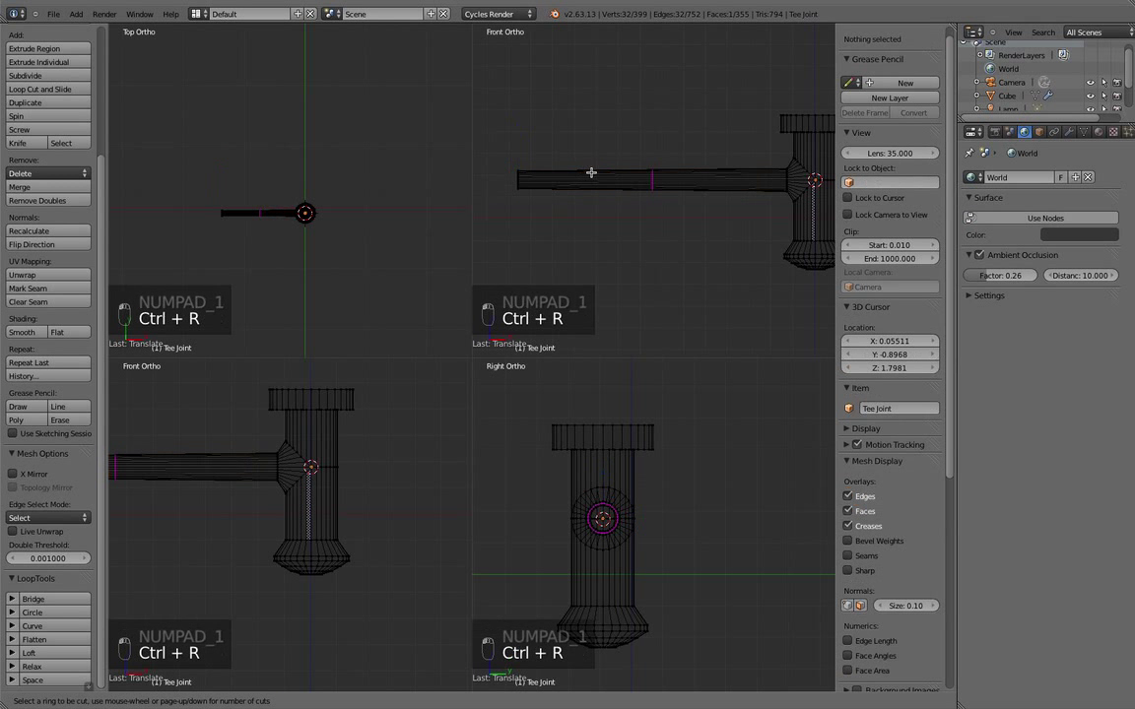
{"action": "left_click", "coordinate": [591, 172]}
{"action": "left_click_drag", "start_coordinate": [691, 177], "coordinate": [620, 176]}
Extrude the handle's grip section and scale it by about 1.6 with X locked to make it thicker
{"action": "key", "text": "e"}
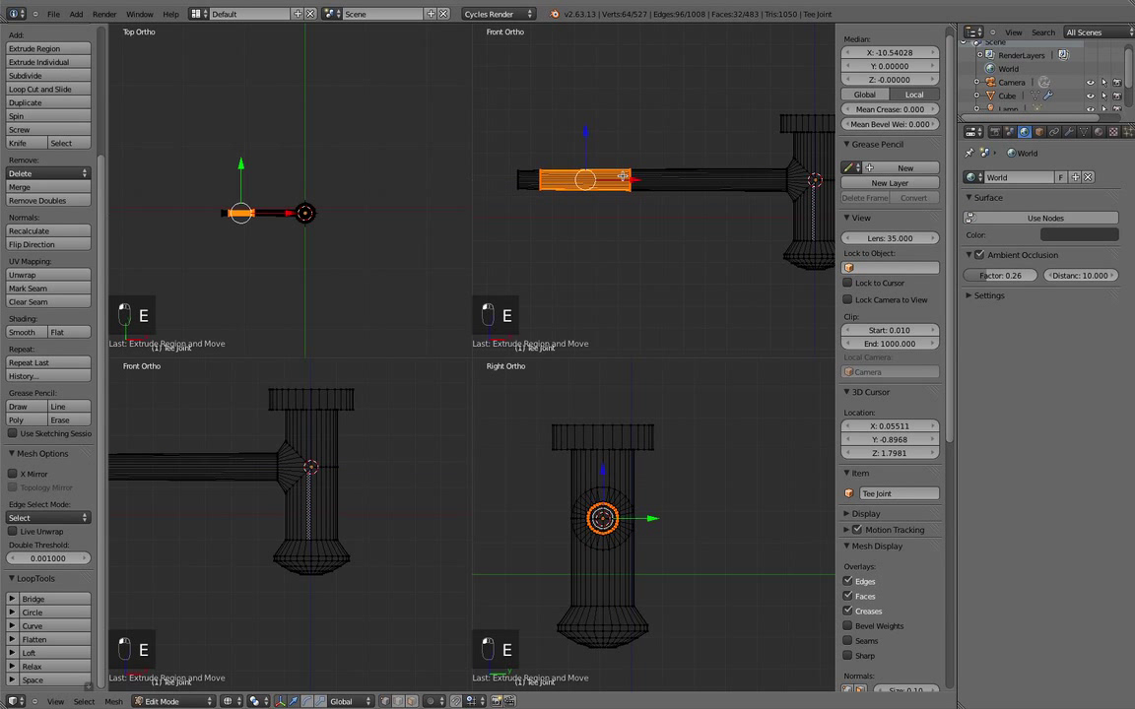
{"action": "key", "text": "s"}
{"action": "key", "text": "shift+z"}
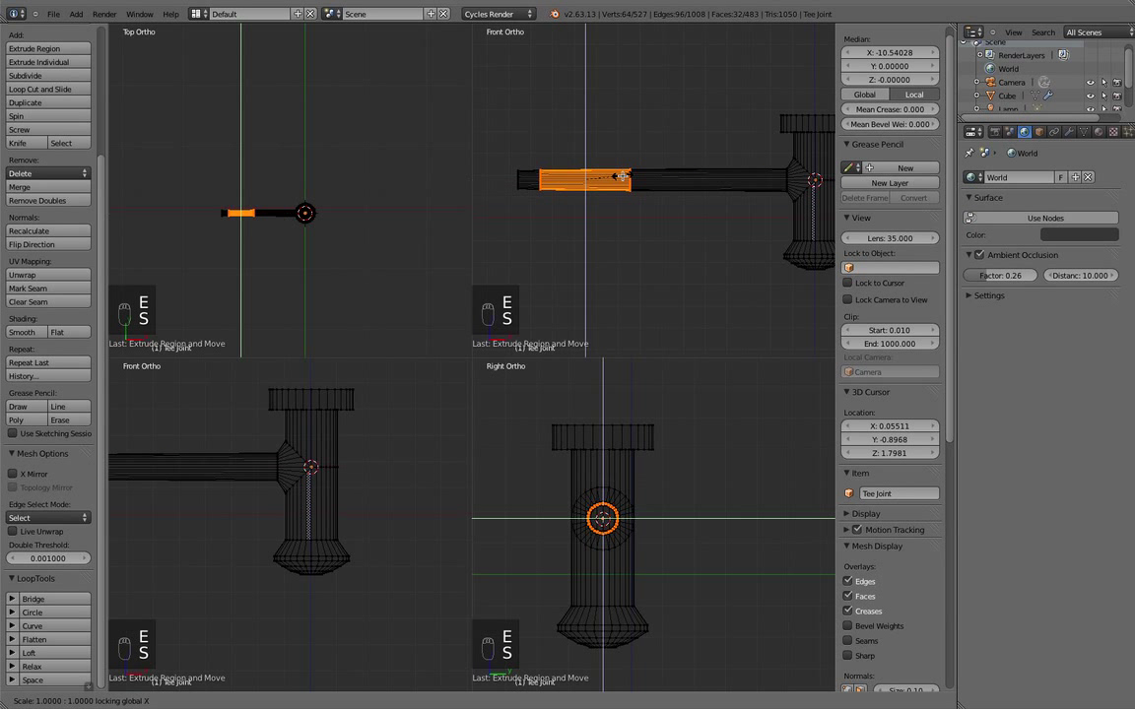
{"action": "key", "text": "shift+x"}
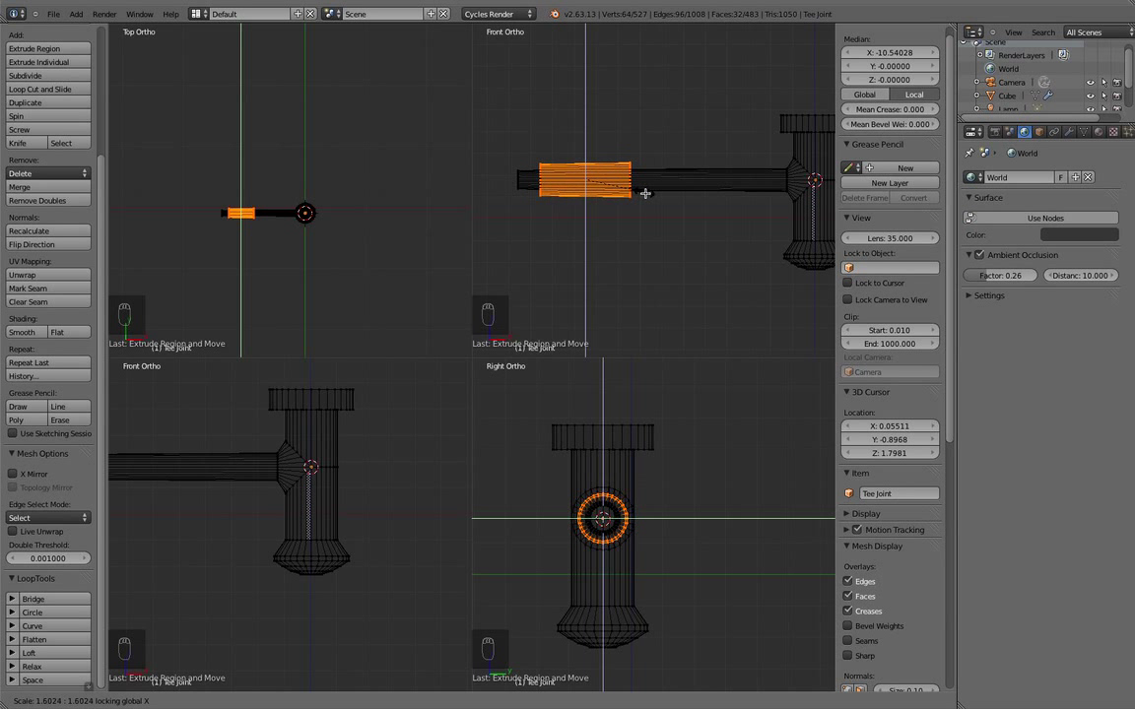
{"action": "left_click", "coordinate": [639, 189]}
{"action": "key", "text": "a"}
Return to Object Mode with solid shading and examine the hammer's handle and head from several angles
{"action": "scroll", "coordinate": [617, 188], "scroll_direction": "down", "scroll_amount": 3}
{"action": "key", "text": "Tab"}
{"action": "middle_click_drag", "start_coordinate": [618, 188], "coordinate": [650, 227]}
{"action": "key", "text": "z"}
{"action": "middle_click_drag", "start_coordinate": [744, 241], "coordinate": [551, 256]}
{"action": "scroll", "coordinate": [710, 237], "scroll_direction": "up", "scroll_amount": 5}
{"action": "middle_click_drag", "start_coordinate": [707, 236], "coordinate": [729, 295]}
{"action": "scroll", "coordinate": [30, 41], "scroll_direction": "up", "scroll_amount": 2}
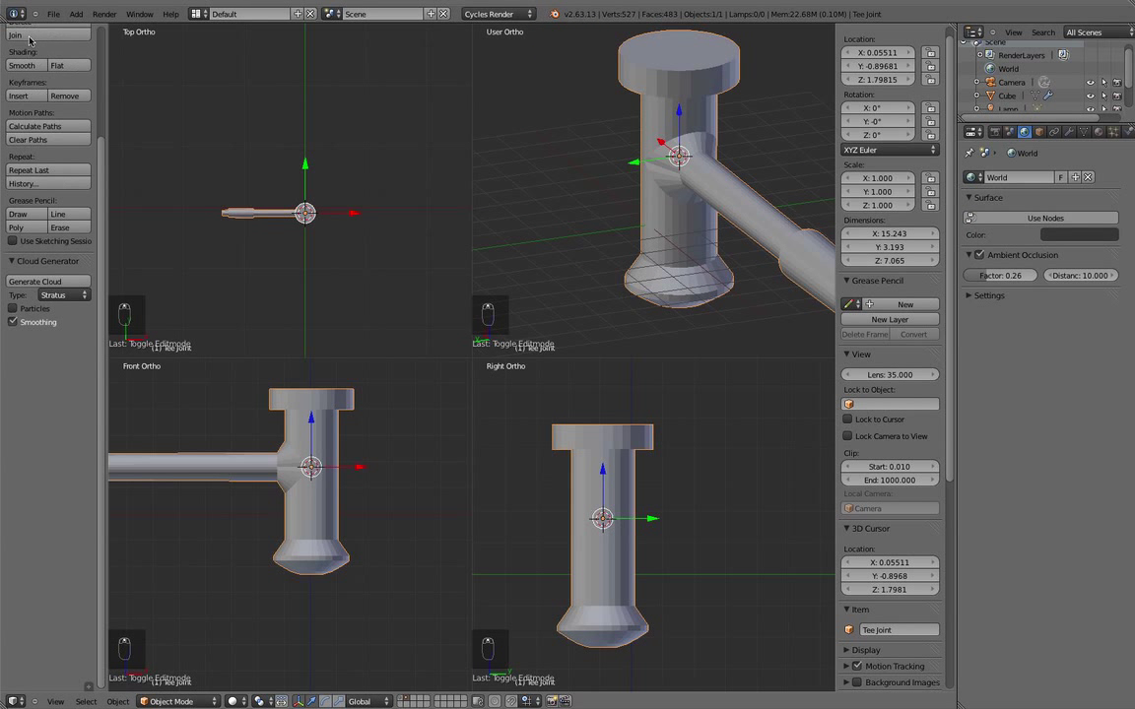
Apply smooth shading to the hammer and add an Edge Split modifier
{"action": "left_click", "coordinate": [22, 65]}
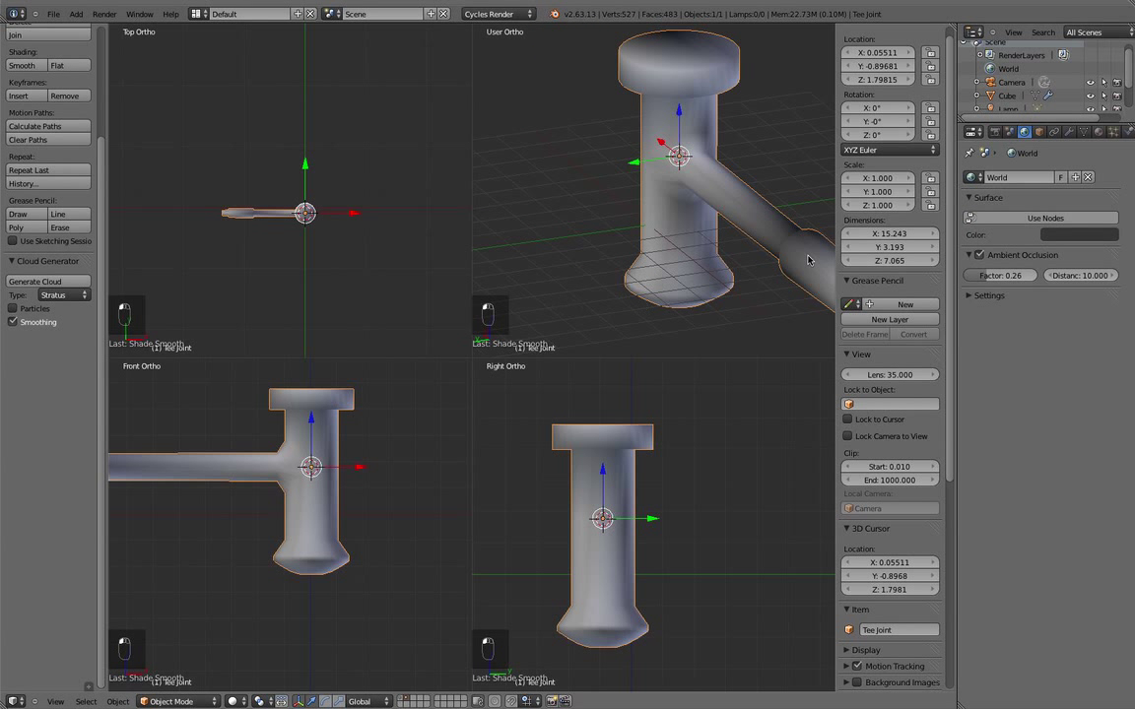
{"action": "left_click", "coordinate": [1070, 136]}
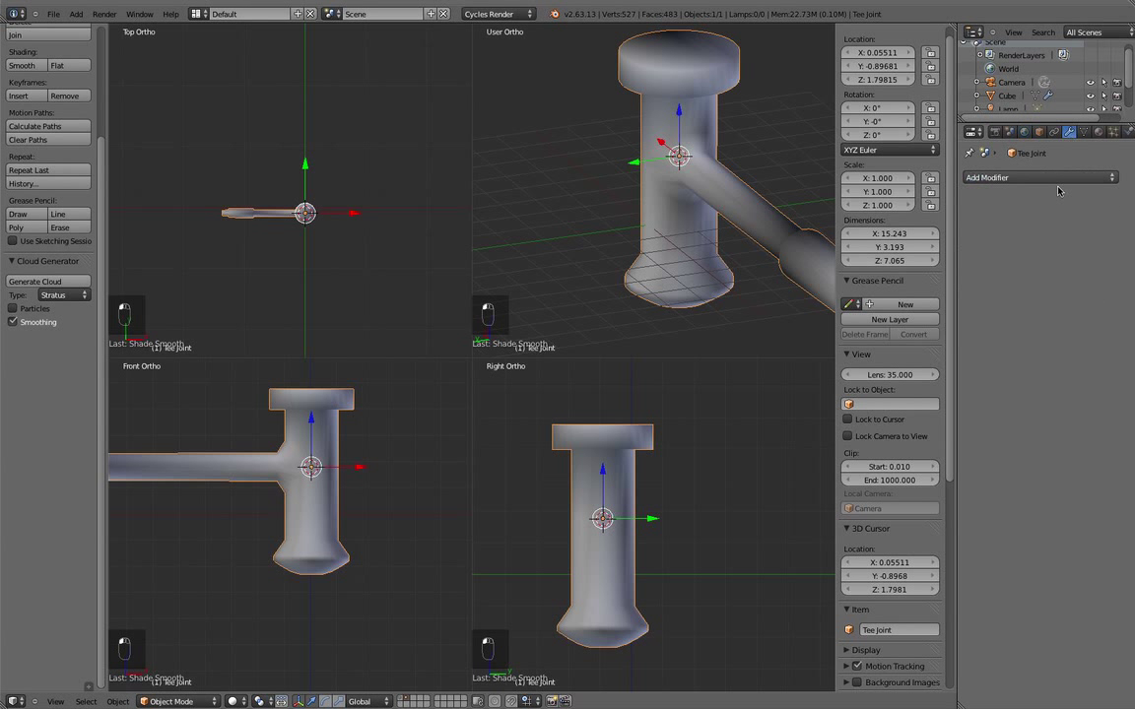
{"action": "left_click", "coordinate": [1034, 178]}
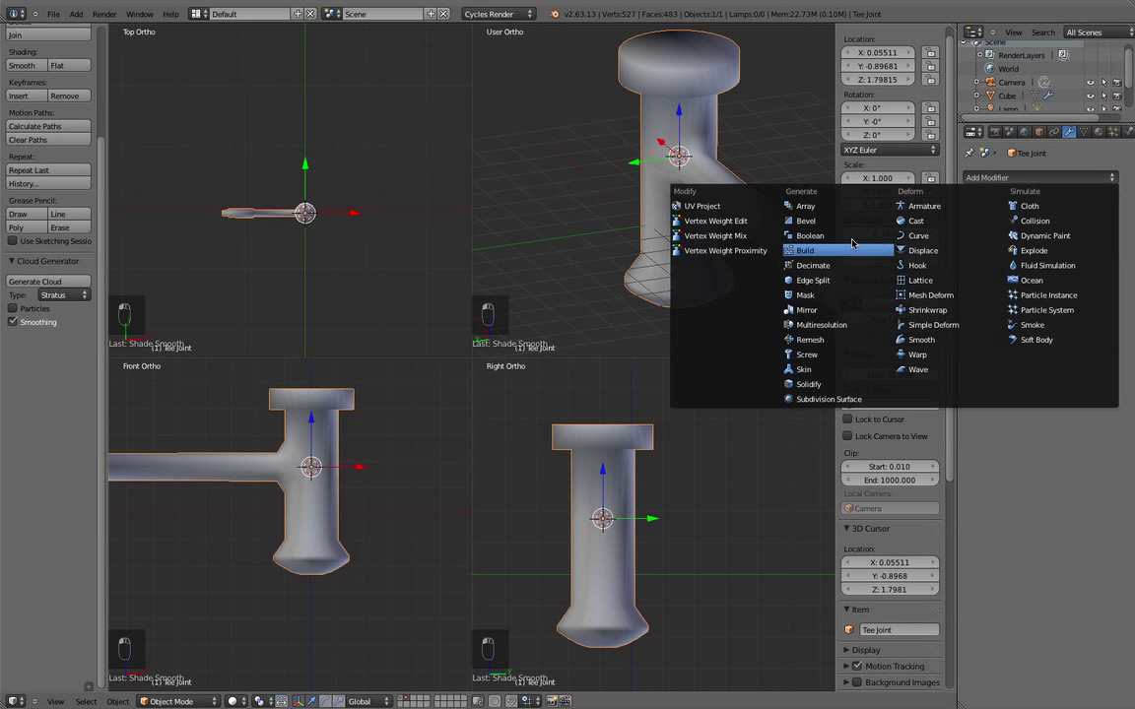
{"action": "left_click", "coordinate": [813, 280]}
Examine the hammer's split edges along the handle and on the head, from an angle and from the front
{"action": "middle_click_drag", "start_coordinate": [720, 288], "coordinate": [745, 266], "text": "shift"}
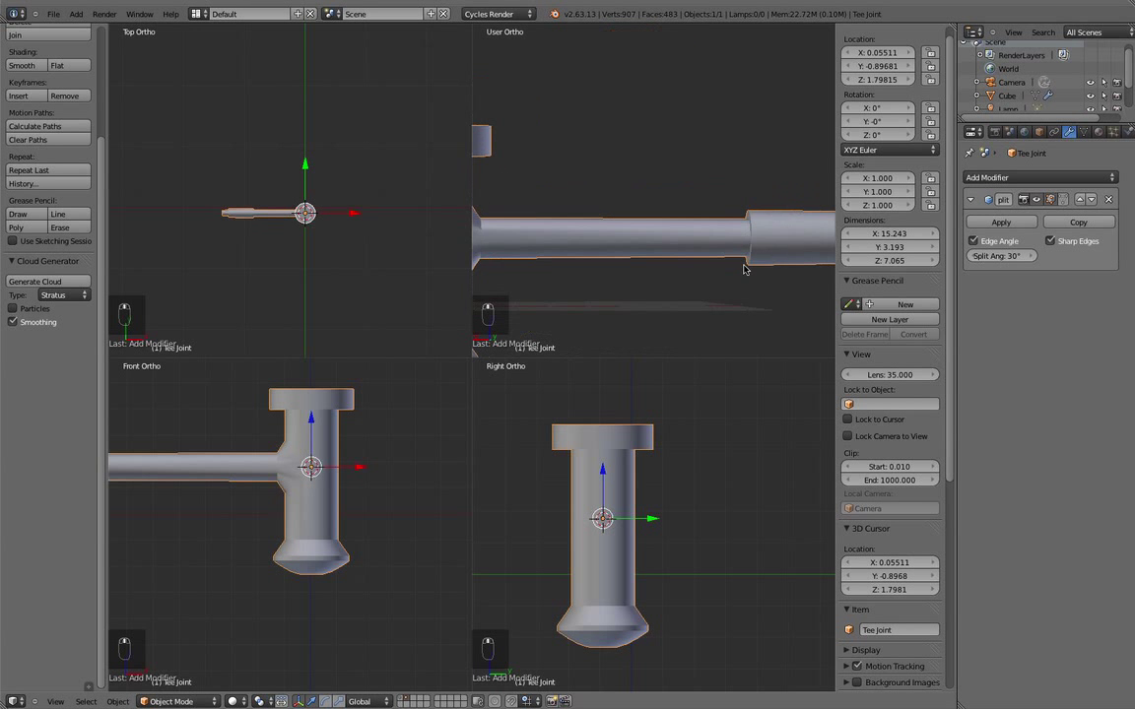
{"action": "scroll", "coordinate": [635, 323], "scroll_direction": "down", "scroll_amount": 4}
{"action": "middle_click_drag", "start_coordinate": [633, 322], "coordinate": [633, 279]}
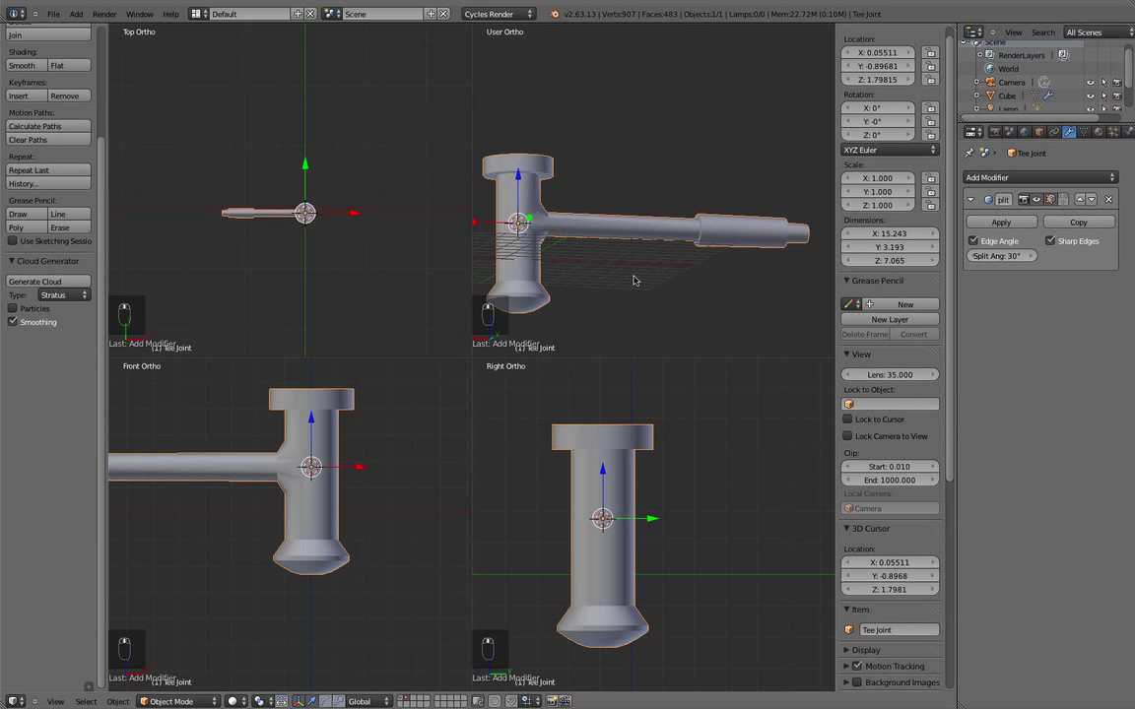
{"action": "middle_click_drag", "start_coordinate": [533, 236], "coordinate": [691, 253], "text": "shift"}
{"action": "scroll", "coordinate": [690, 252], "scroll_direction": "up", "scroll_amount": 4}
{"action": "key", "text": "KP_1"}
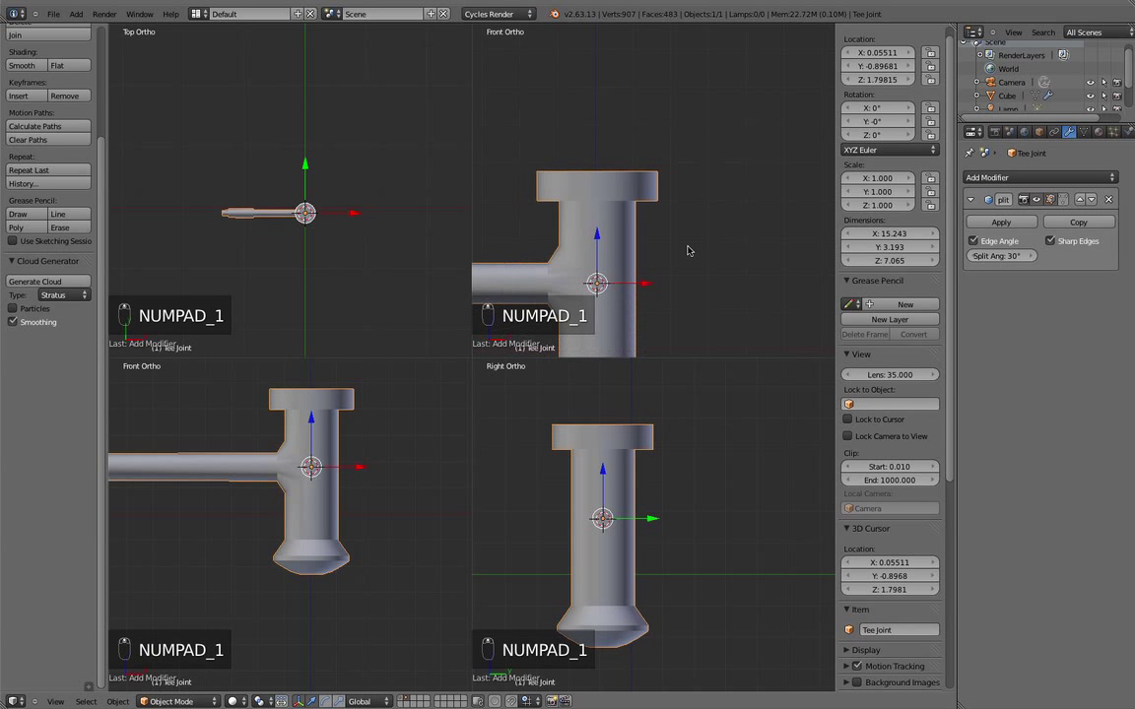
{"action": "key", "text": "Tab"}
{"action": "key", "text": "Tab"}
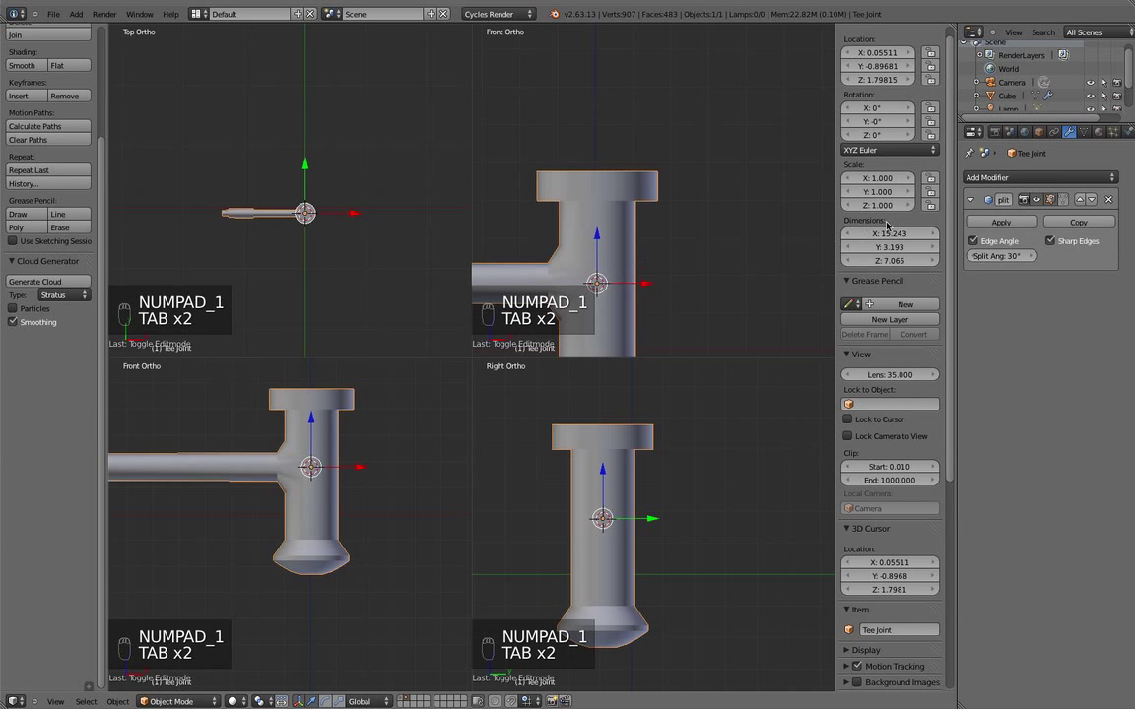
Add a Subdivision Surface modifier to the hammer and check the head from an angle
{"action": "left_click", "coordinate": [1015, 178]}
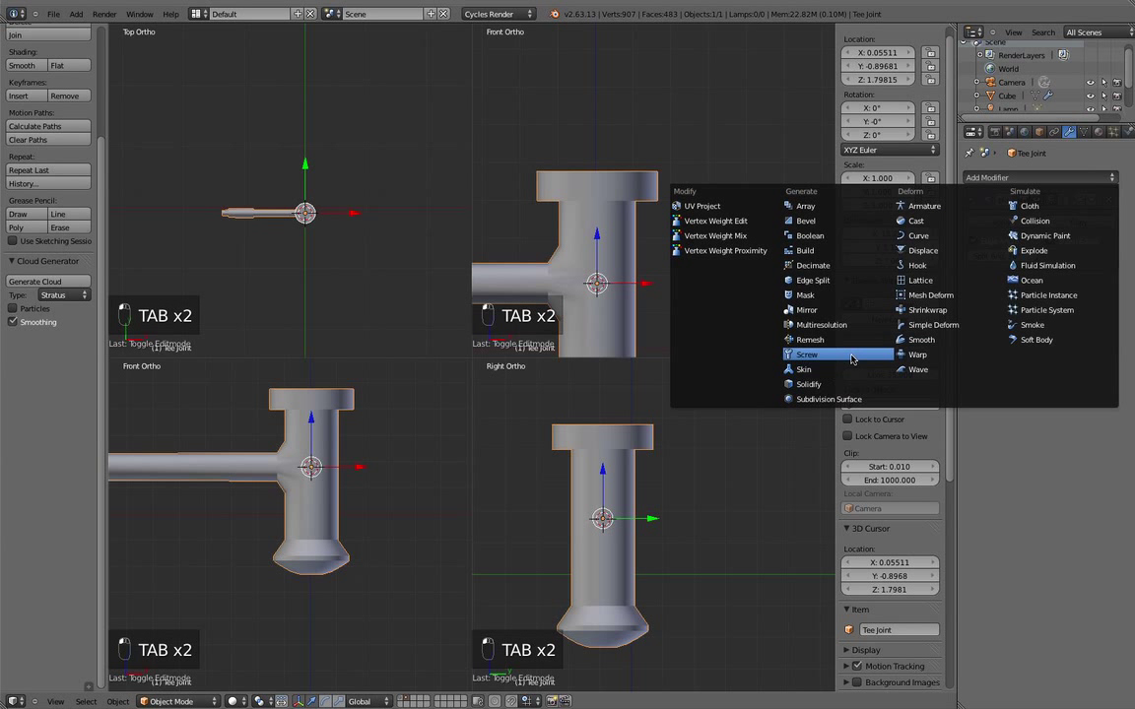
{"action": "left_click", "coordinate": [827, 398]}
{"action": "middle_click_drag", "start_coordinate": [693, 273], "coordinate": [710, 319]}
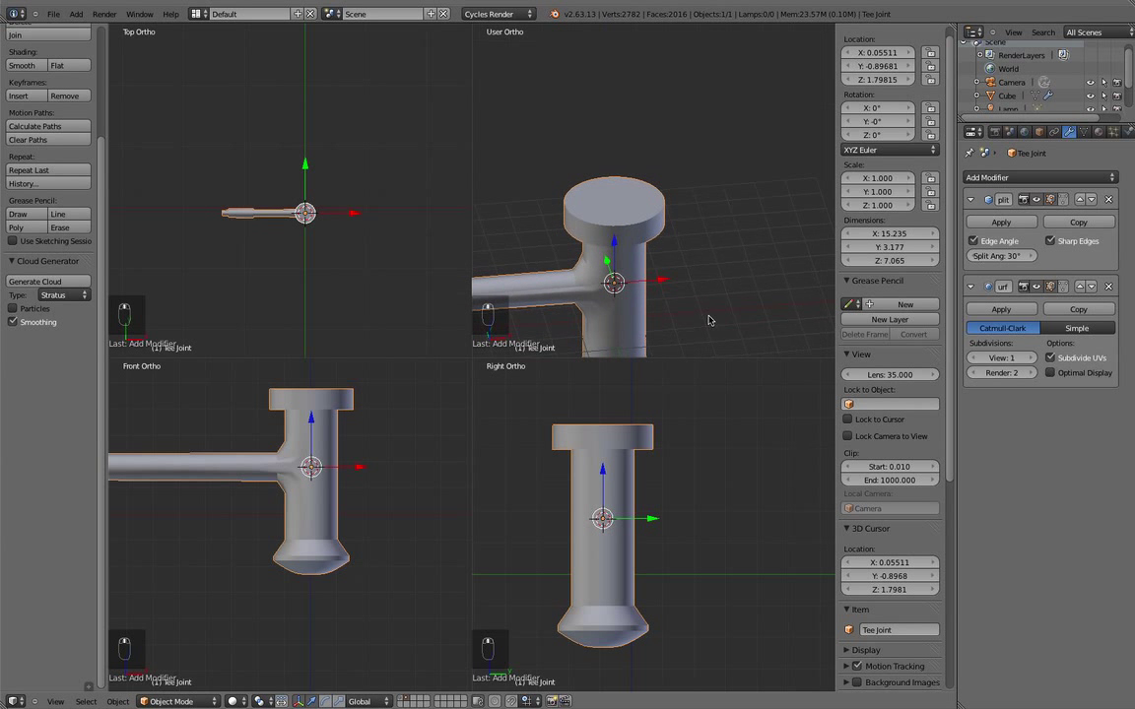
Move the hammer's Subsurf modifier above the Edge Split modifier and set its view subdivisions to 2
{"action": "left_click", "coordinate": [1080, 287]}
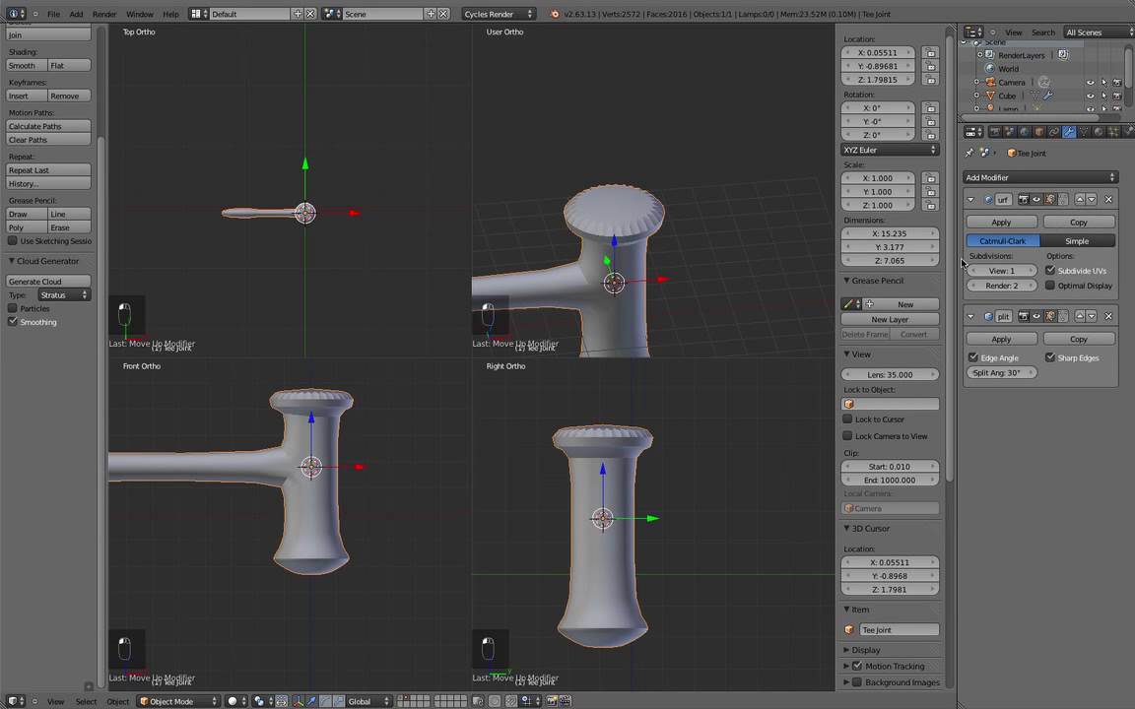
{"action": "left_click", "coordinate": [1033, 271]}
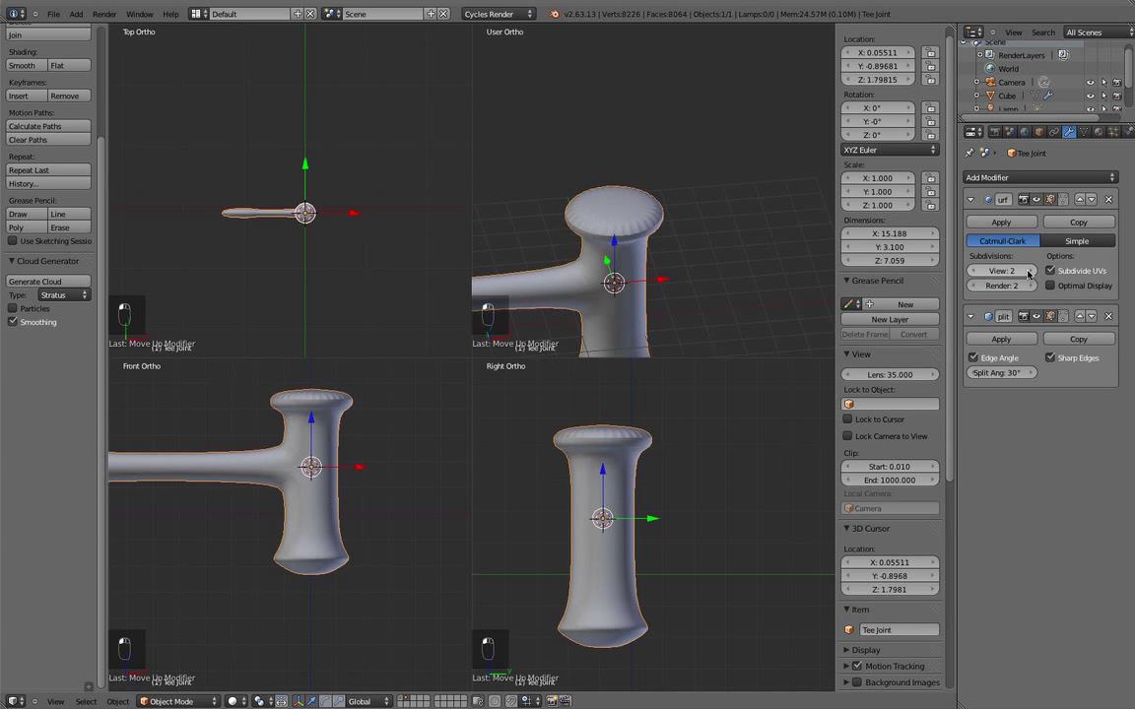
In Edit Mode, select the outer edge loop on the hammer head's flat top and crease it to 1.000
{"action": "key", "text": "Tab"}
{"action": "right_click", "coordinate": [622, 228], "text": "alt"}
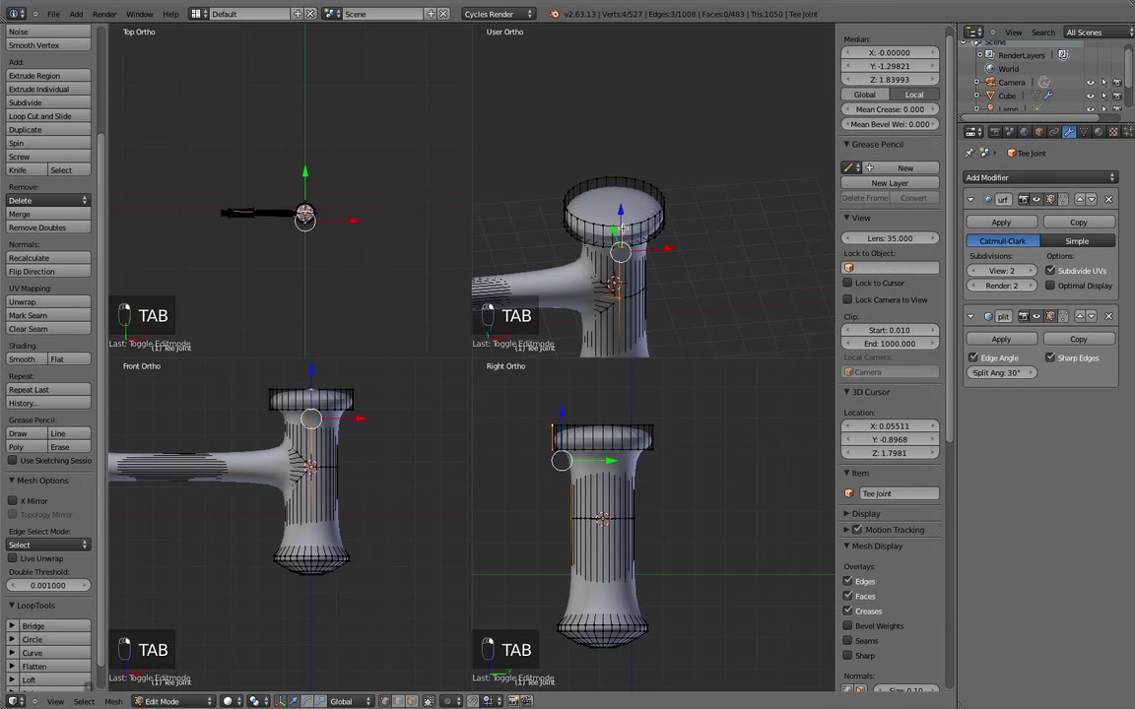
{"action": "key", "text": "space"}
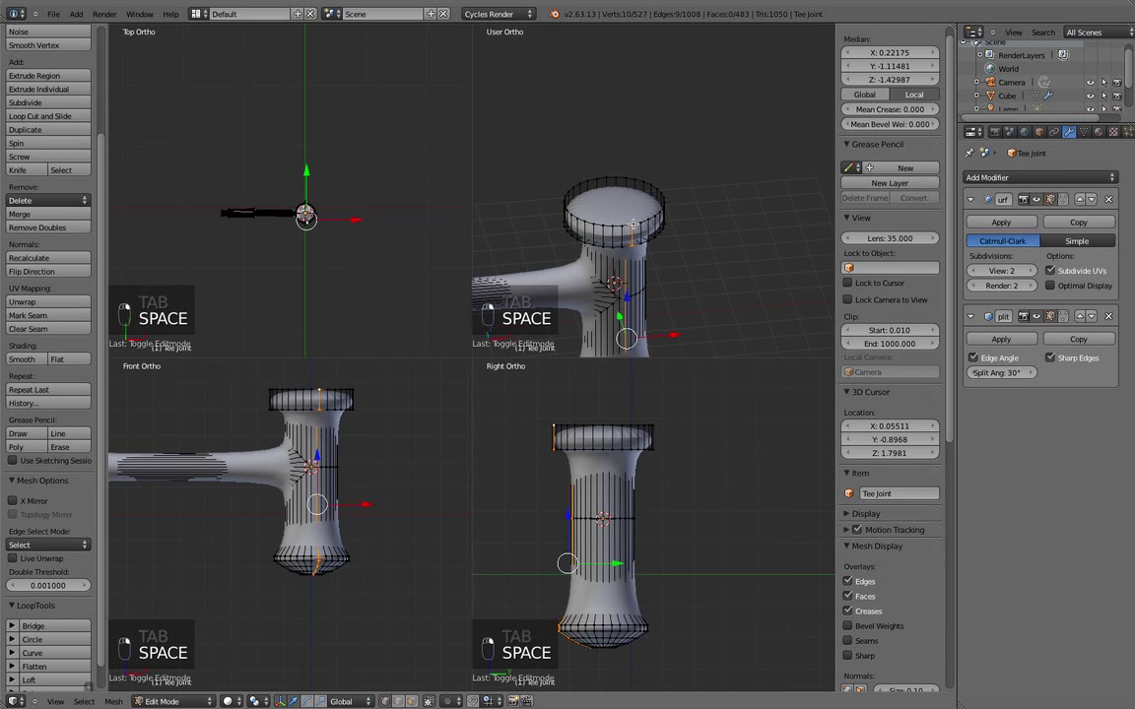
{"action": "right_click", "coordinate": [653, 219], "text": "alt"}
{"action": "key", "text": "shift+e"}
{"action": "left_click", "coordinate": [561, 254]}
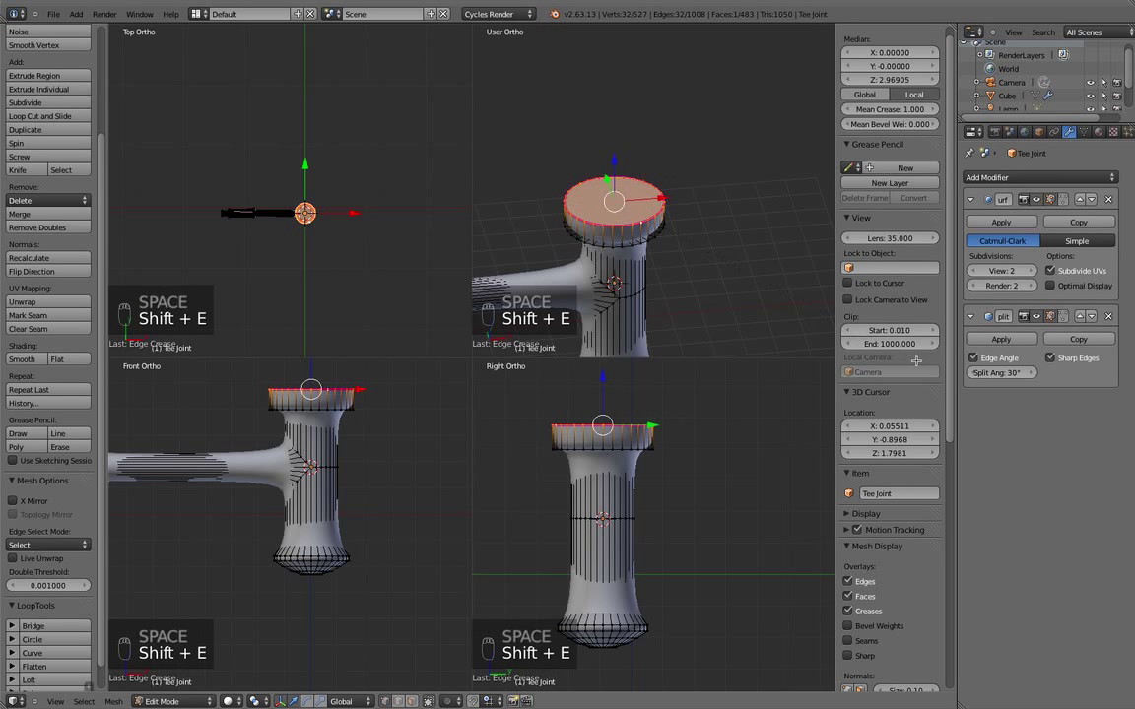
{"action": "key", "text": "a"}
Crease the widest edge loop around the domed lower end of the hammer head, then clear the selection
{"action": "middle_click_drag", "start_coordinate": [563, 255], "coordinate": [556, 113]}
{"action": "scroll", "coordinate": [557, 113], "scroll_direction": "up", "scroll_amount": 2}
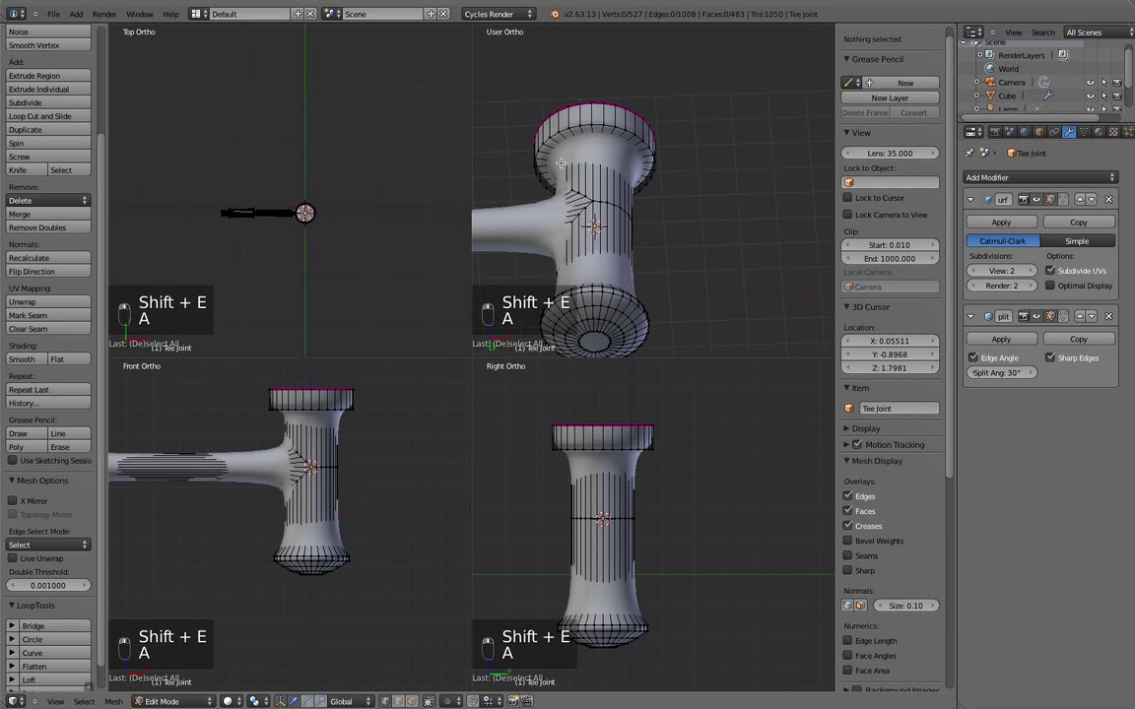
{"action": "middle_click_drag", "start_coordinate": [593, 305], "coordinate": [697, 199], "text": "shift"}
{"action": "scroll", "coordinate": [697, 199], "scroll_direction": "up", "scroll_amount": 3}
{"action": "right_click", "coordinate": [682, 193], "text": "alt"}
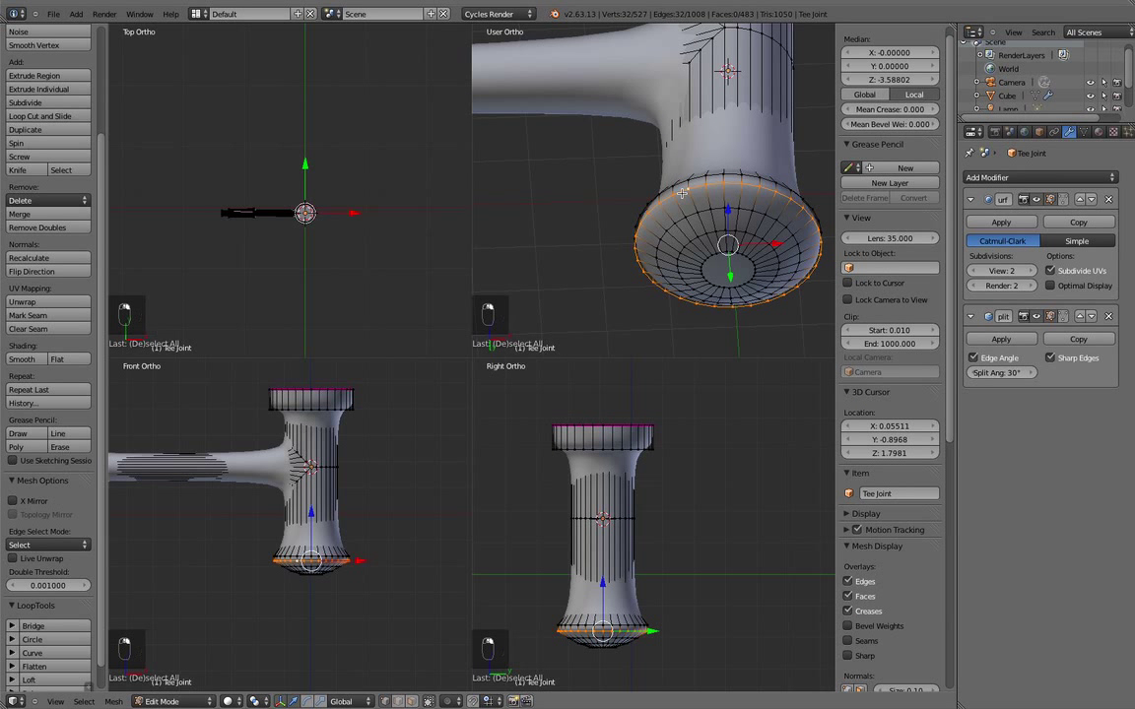
{"action": "key", "text": "shift+e"}
{"action": "left_click", "coordinate": [572, 209]}
{"action": "key", "text": "a"}
Crease the edge loop at the grip's rear end, next to the narrow butt, to 1.000
{"action": "mouse_move", "coordinate": [573, 210]}
{"action": "middle_mouse_down"}
{"action": "mouse_move", "coordinate": [572, 197]}
{"action": "mouse_move", "coordinate": [808, 254]}
{"action": "mouse_move", "coordinate": [588, 223]}
{"action": "middle_mouse_up"}
{"action": "right_click", "coordinate": [547, 214], "text": "alt"}
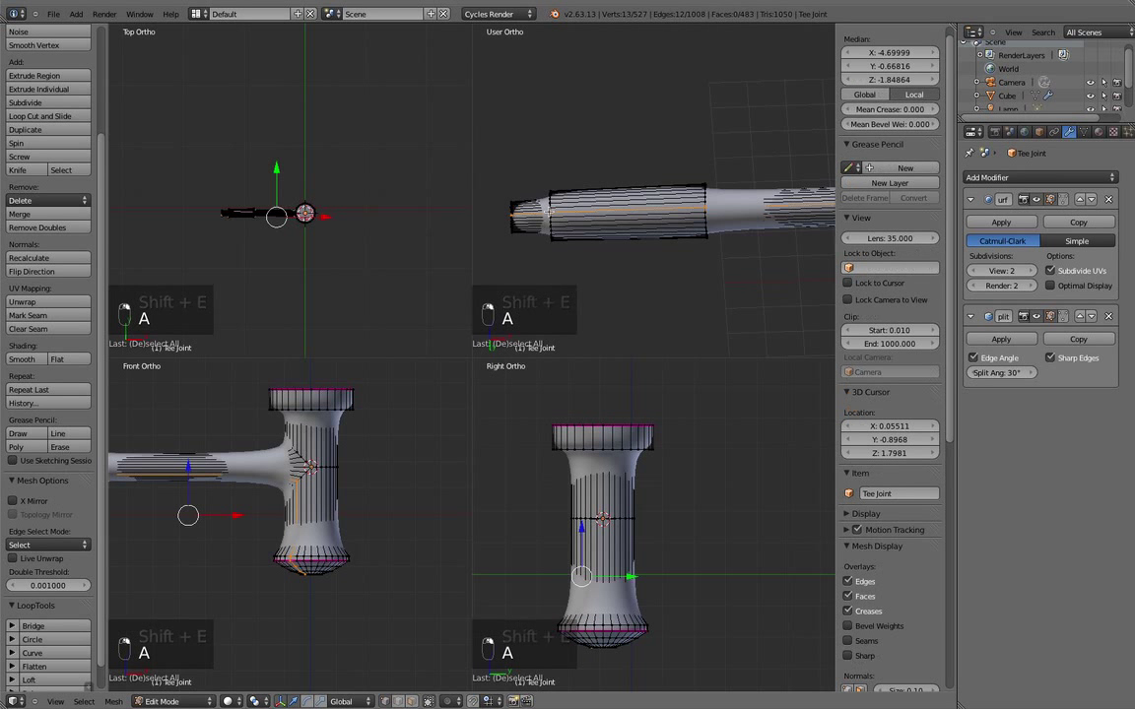
{"action": "right_click", "coordinate": [550, 198], "text": "alt"}
{"action": "right_click", "coordinate": [549, 200], "text": "alt"}
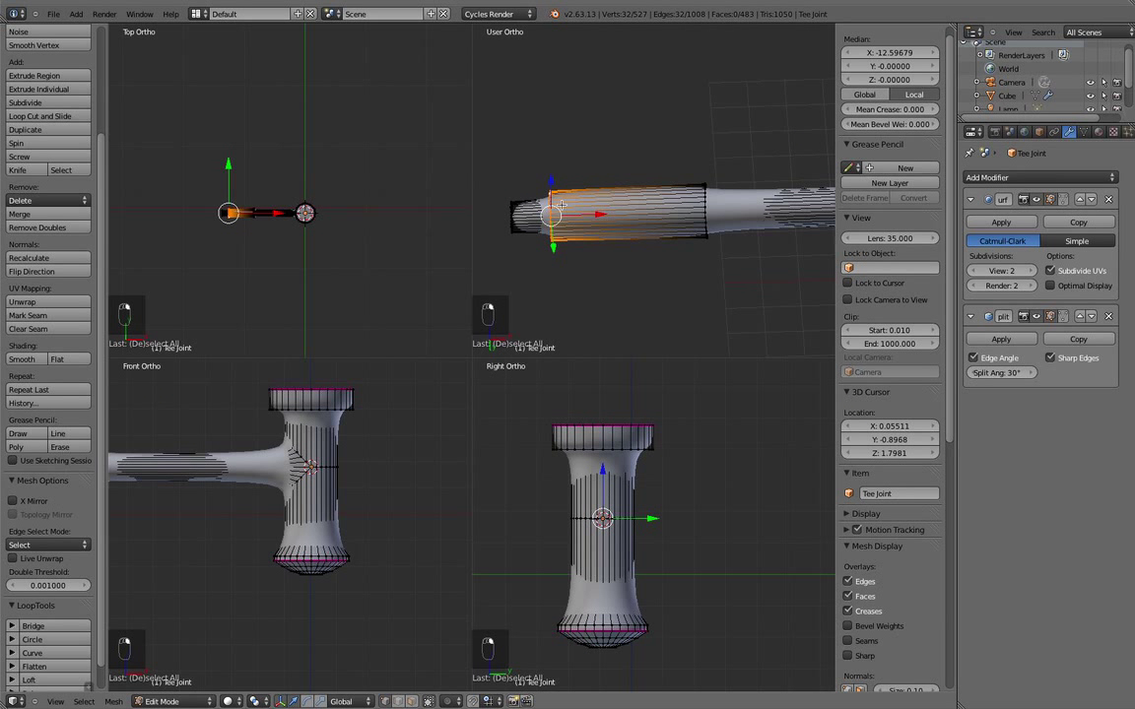
{"action": "key", "text": "shift+e"}
{"action": "left_click", "coordinate": [680, 347]}
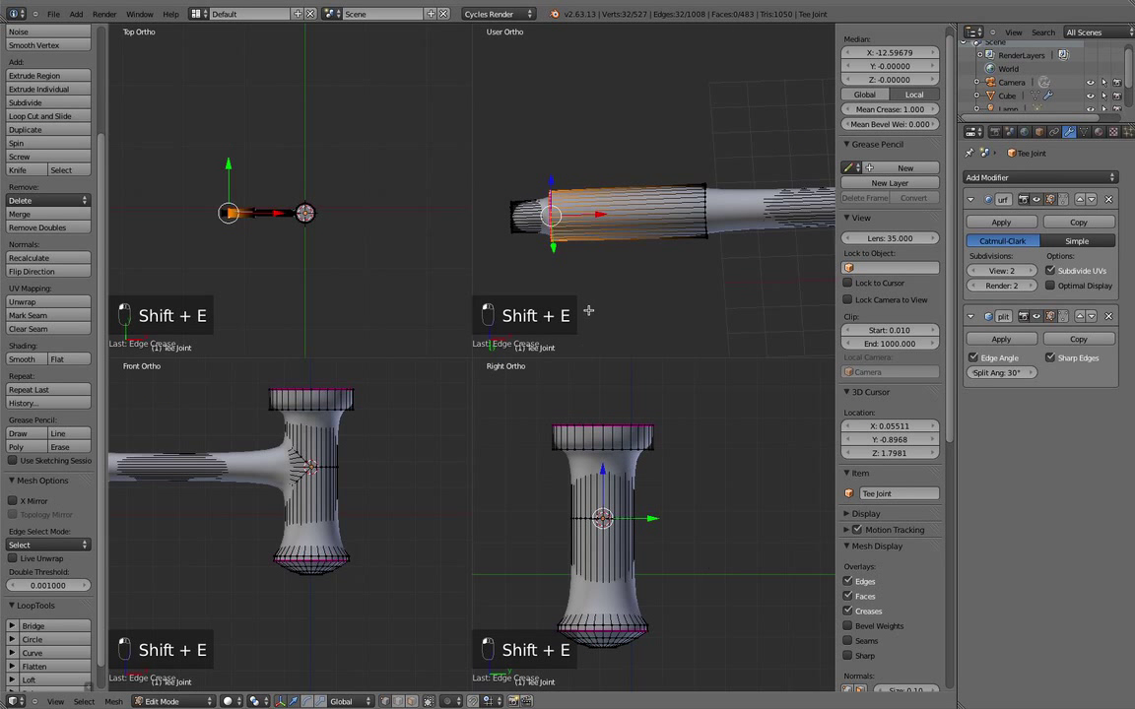
Crease the outermost edge loop at the butt end of the handle, then clear the selection
{"action": "middle_click_drag", "start_coordinate": [588, 310], "coordinate": [747, 271], "text": "shift"}
{"action": "scroll", "coordinate": [709, 237], "scroll_direction": "up", "scroll_amount": 4}
{"action": "right_click", "coordinate": [718, 194], "text": "alt"}
{"action": "middle_click_drag", "start_coordinate": [718, 194], "coordinate": [757, 221]}
{"action": "key", "text": "shift+r"}
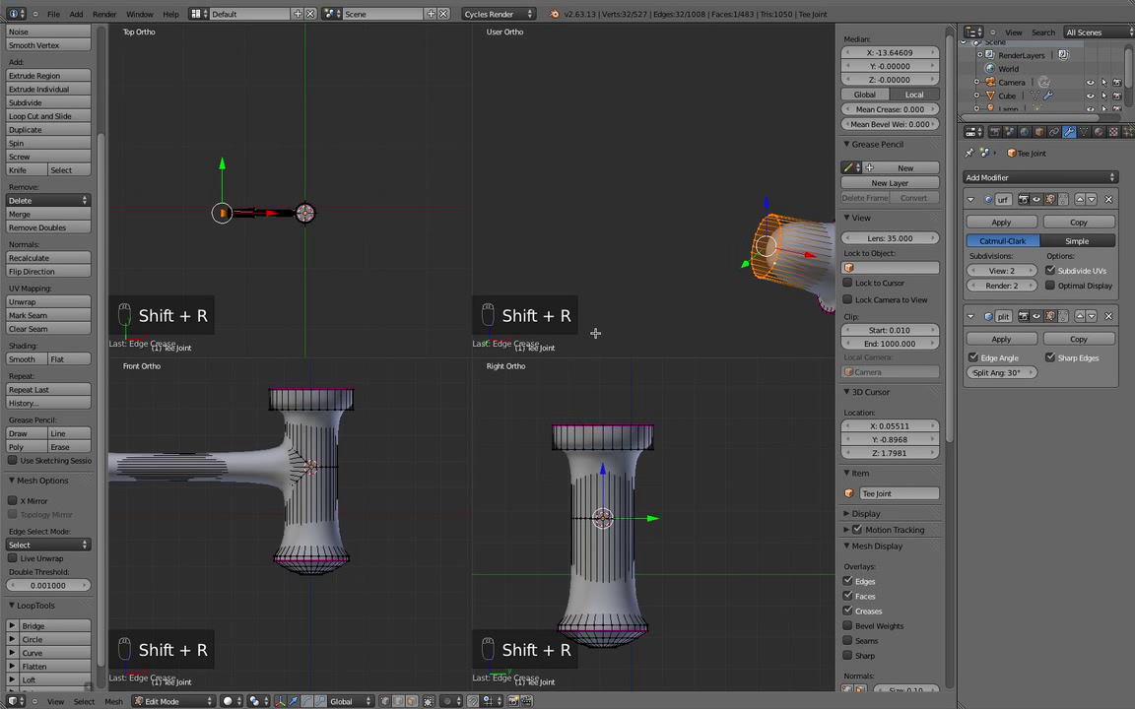
{"action": "key", "text": "shift+e"}
{"action": "left_click", "coordinate": [542, 313]}
{"action": "key", "text": "a"}
Apply the Subsurf modifier to the editing cage so the mesh is edited on the smoothed shape
{"action": "middle_click_drag", "start_coordinate": [737, 258], "coordinate": [529, 332]}
{"action": "scroll", "coordinate": [551, 320], "scroll_direction": "up", "scroll_amount": 1}
{"action": "middle_click_drag", "start_coordinate": [650, 287], "coordinate": [610, 303], "text": "shift"}
{"action": "left_click", "coordinate": [1063, 200]}
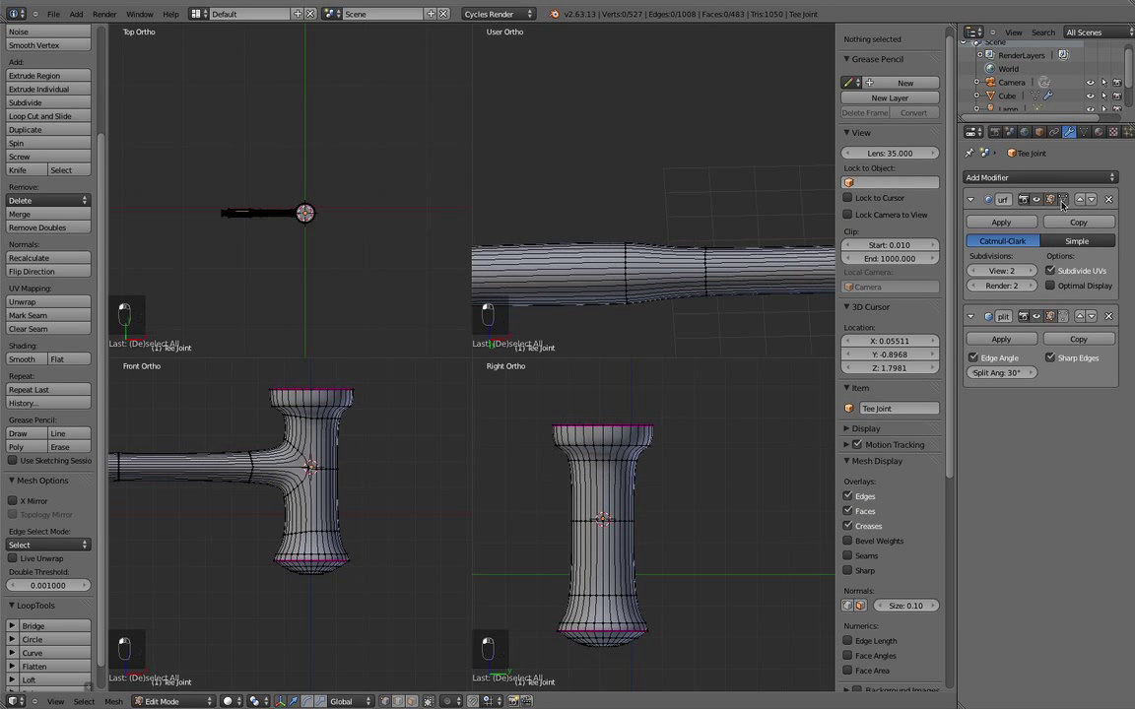
Try to select and crease the edge loop where the grip meets the thinner shaft
{"action": "right_click", "coordinate": [705, 276], "text": "alt"}
{"action": "scroll", "coordinate": [648, 288], "scroll_direction": "down", "scroll_amount": 2}
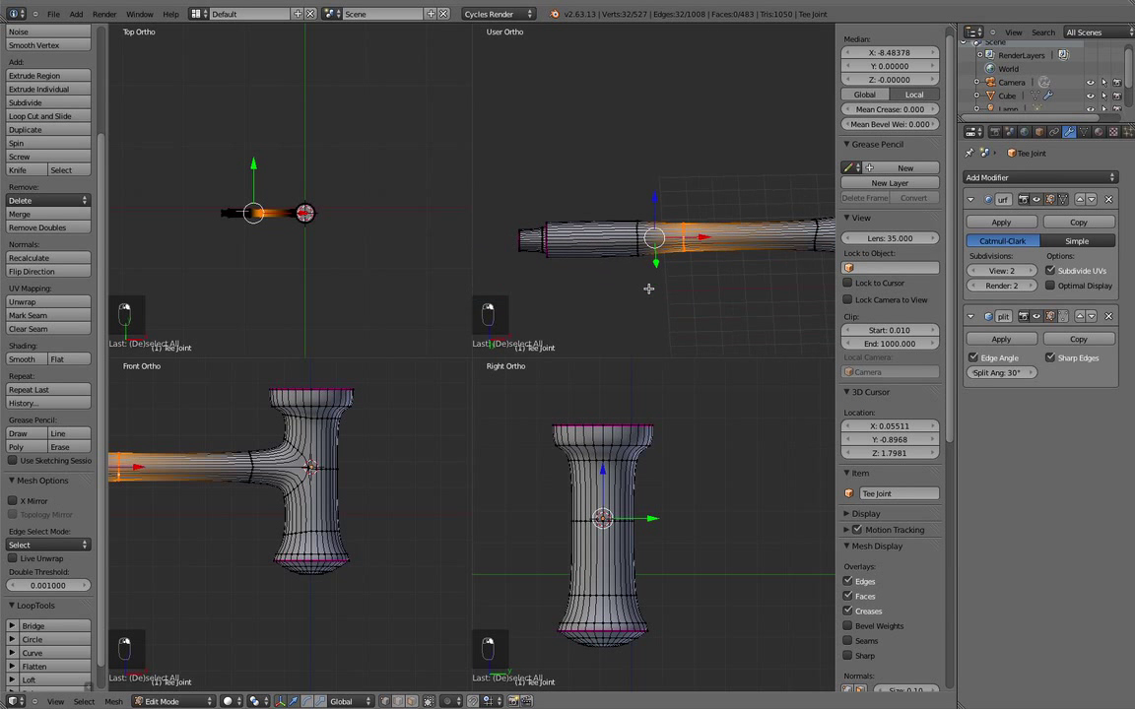
{"action": "key", "text": "shift+r"}
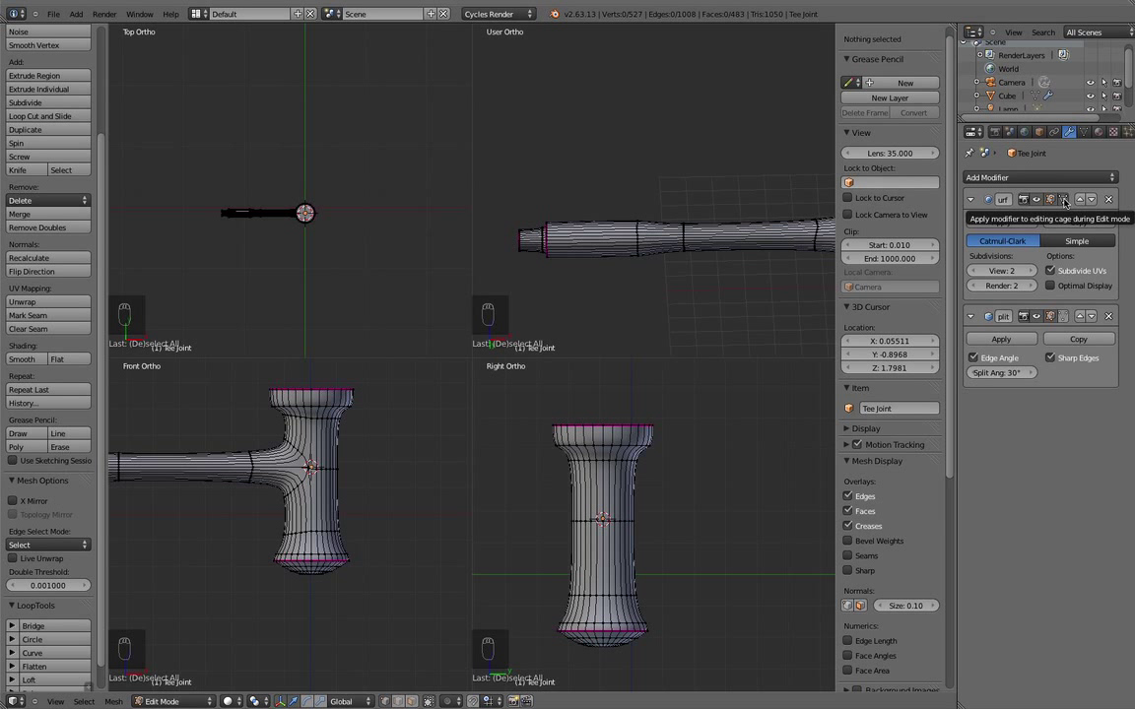
{"action": "scroll", "coordinate": [778, 253], "scroll_direction": "up", "scroll_amount": 3}
{"action": "right_click", "coordinate": [706, 254], "text": "alt"}
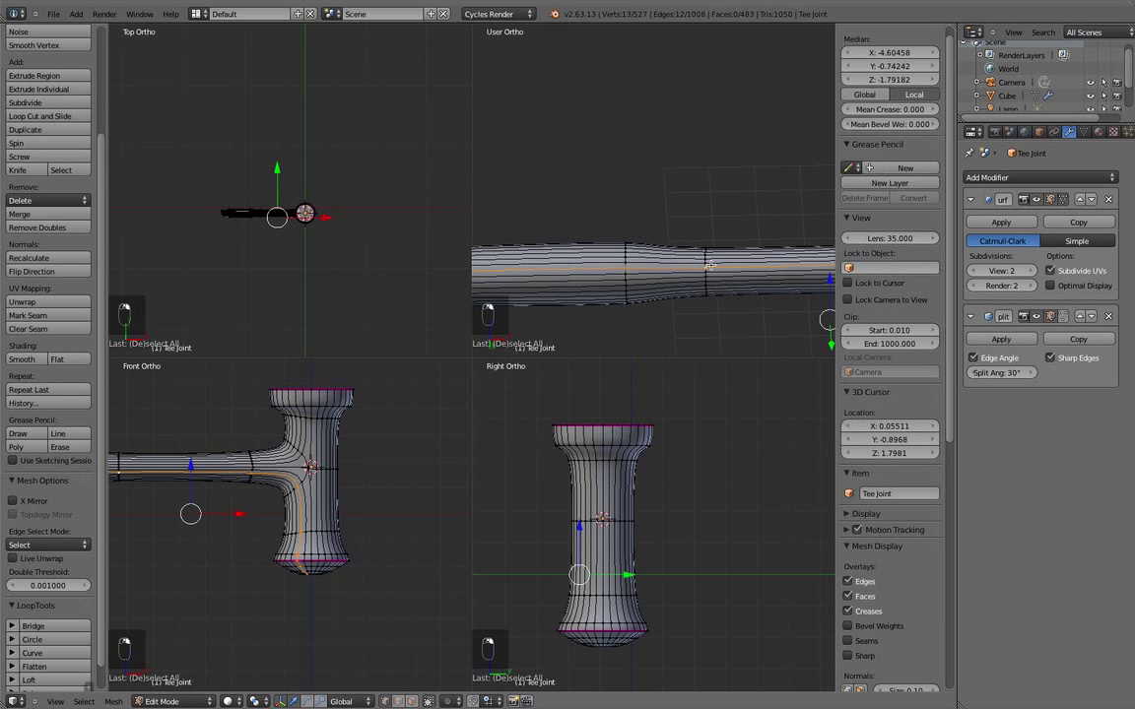
{"action": "right_click", "coordinate": [695, 271], "text": "alt"}
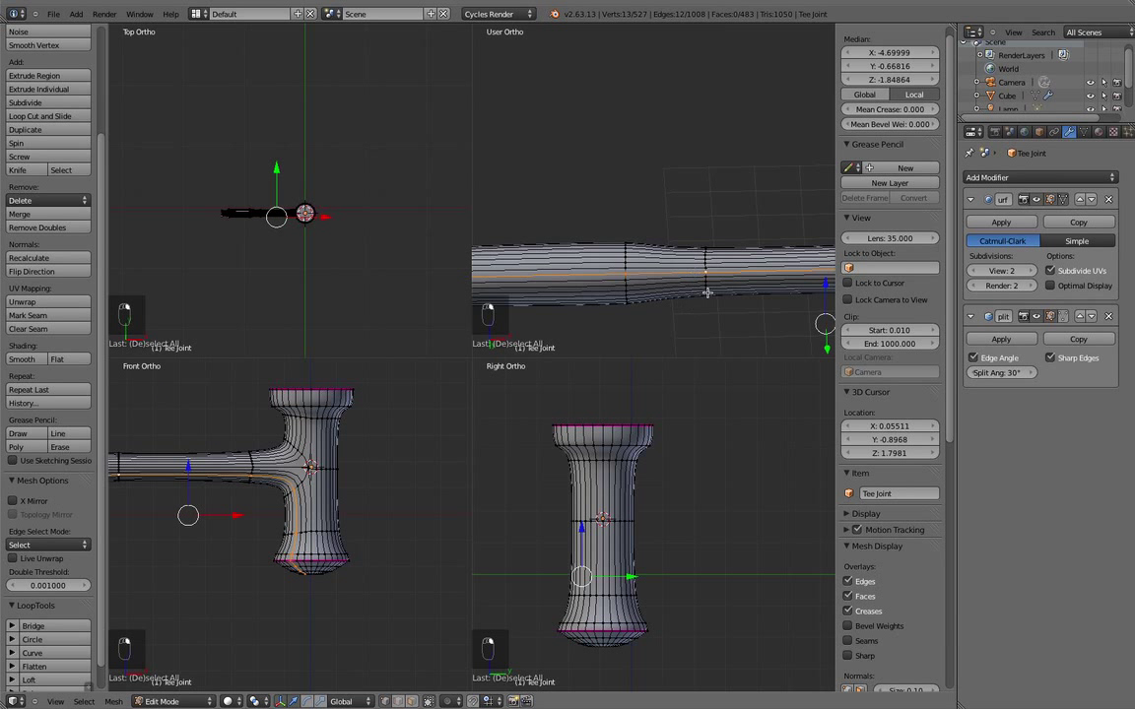
{"action": "right_click", "coordinate": [695, 249], "text": "alt"}
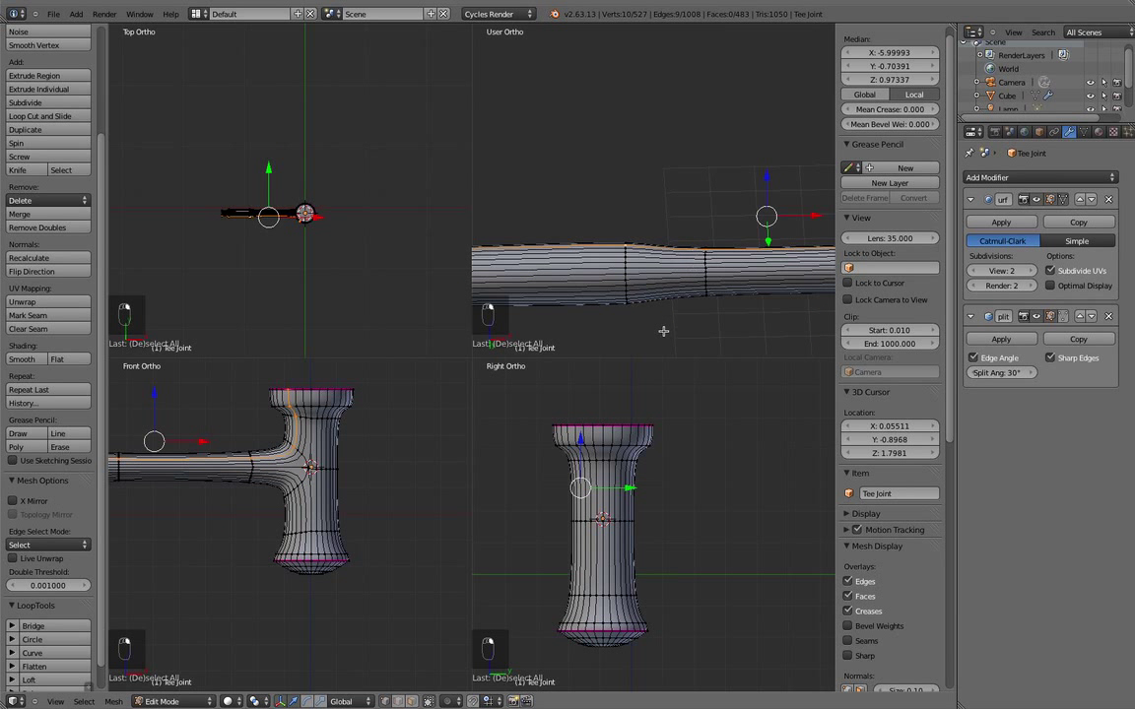
In wireframe display, box-select the shaft's edge ring just in front of the grip and crease it to 1.000
{"action": "key", "text": "z"}
{"action": "key", "text": "a"}
{"action": "key", "text": "b"}
{"action": "left_click_drag", "start_coordinate": [678, 228], "coordinate": [754, 325]}
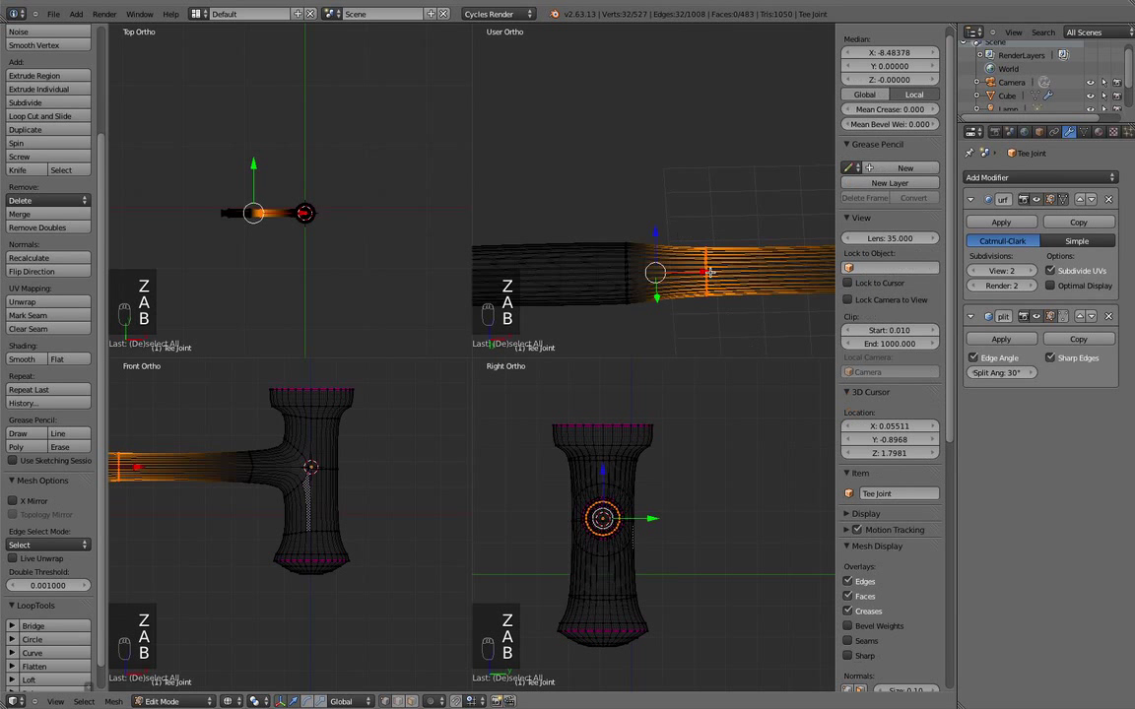
{"action": "key", "text": "shift+e"}
{"action": "left_click", "coordinate": [641, 276]}
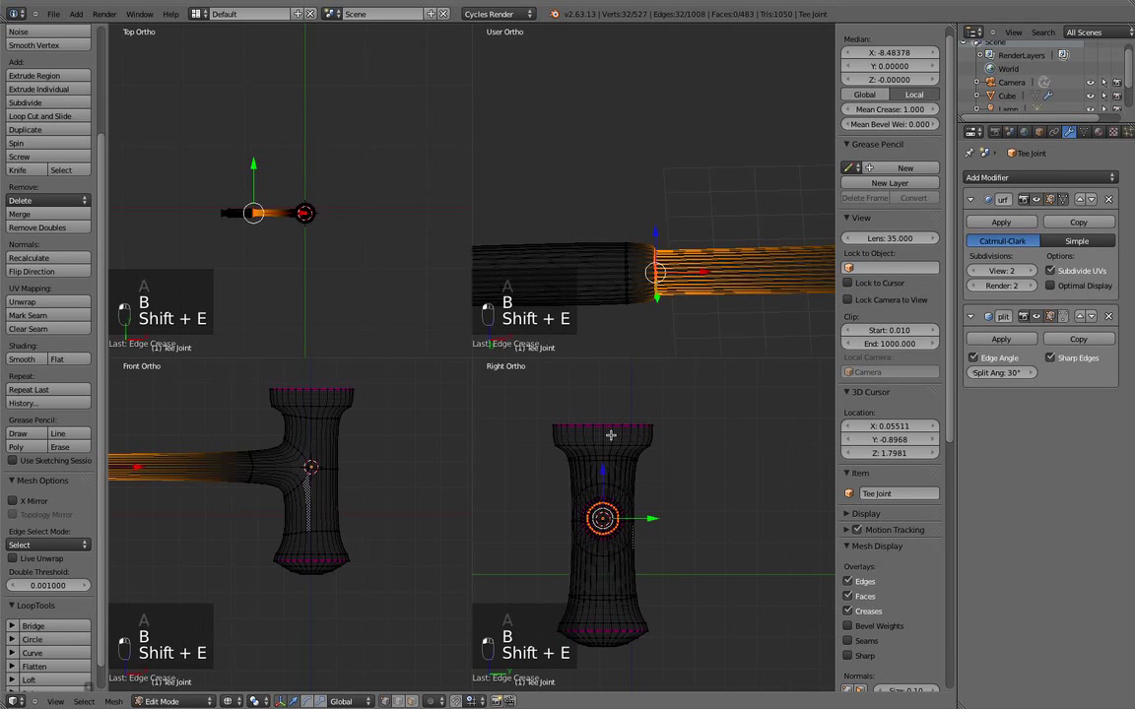
Box-select the edge ring at the grip's front end, crease it to 1.000 and clear the selection
{"action": "key", "text": "a"}
{"action": "key", "text": "a"}
{"action": "key", "text": "a"}
{"action": "key", "text": "b"}
{"action": "left_click_drag", "start_coordinate": [600, 233], "coordinate": [643, 314]}
{"action": "key", "text": "shift+e"}
{"action": "left_click", "coordinate": [792, 473]}
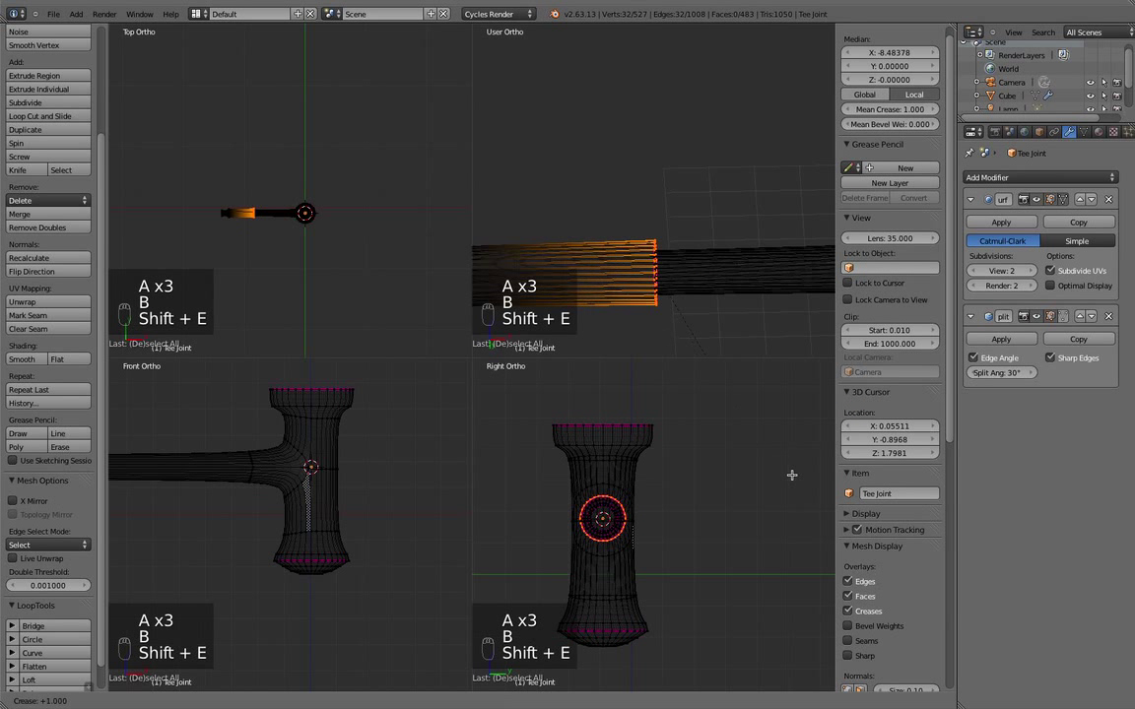
{"action": "key", "text": "a"}
Add a loop cut around the middle of the handle's grip and scale the new loop
{"action": "scroll", "coordinate": [645, 272], "scroll_direction": "down", "scroll_amount": 3}
{"action": "key", "text": "ctrl+r"}
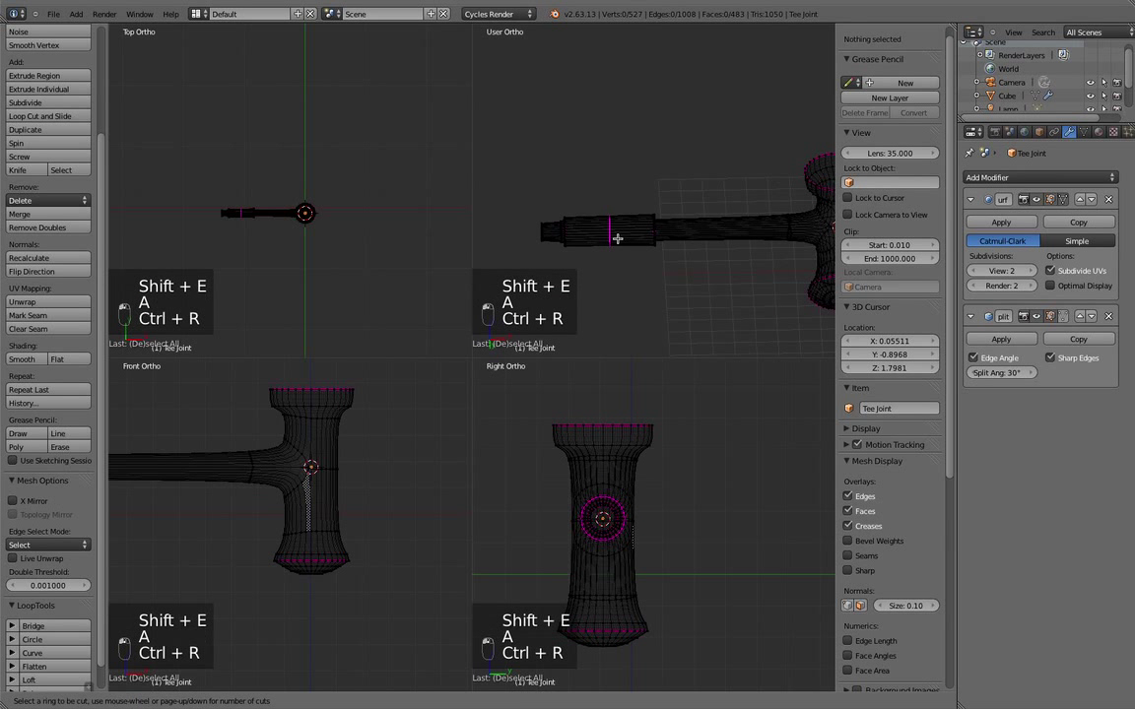
{"action": "left_click", "coordinate": [614, 251]}
{"action": "key", "text": "s"}
{"action": "key", "text": "z"}
{"action": "left_click", "coordinate": [646, 180]}
Examine the creased hammer's head and handle, comparing its smoothed shape in Object Mode with the mesh in Edit Mode
{"action": "middle_click_drag", "start_coordinate": [646, 180], "coordinate": [481, 168]}
{"action": "key", "text": "Tab"}
{"action": "key", "text": "Tab"}
{"action": "right_click", "coordinate": [537, 184], "text": "alt"}
{"action": "middle_click_drag", "start_coordinate": [644, 178], "coordinate": [651, 212]}
{"action": "key", "text": "Tab"}
{"action": "key", "text": "Tab"}
{"action": "left_click", "coordinate": [657, 194]}
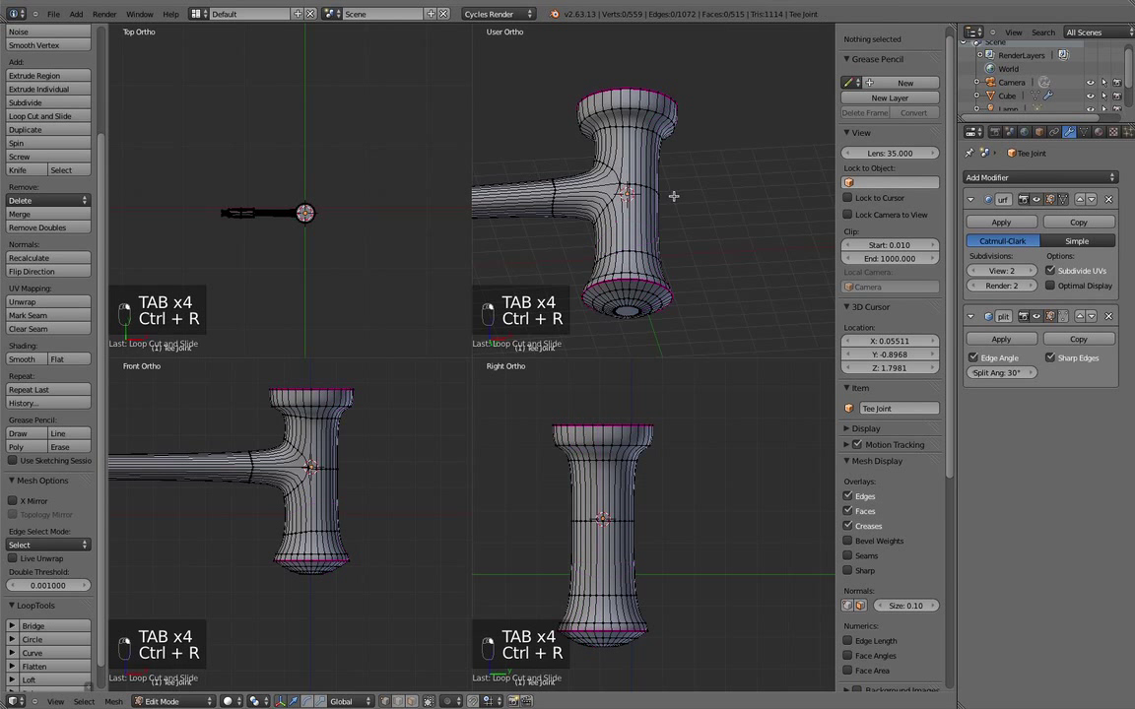
Try to bulge the hammer head by box-selecting its middle edge ring in wireframe and scaling it up
{"action": "key", "text": "KP_1"}
{"action": "key", "text": "z"}
{"action": "key", "text": "b"}
{"action": "left_click_drag", "start_coordinate": [722, 223], "coordinate": [709, 223]}
{"action": "key", "text": "s"}
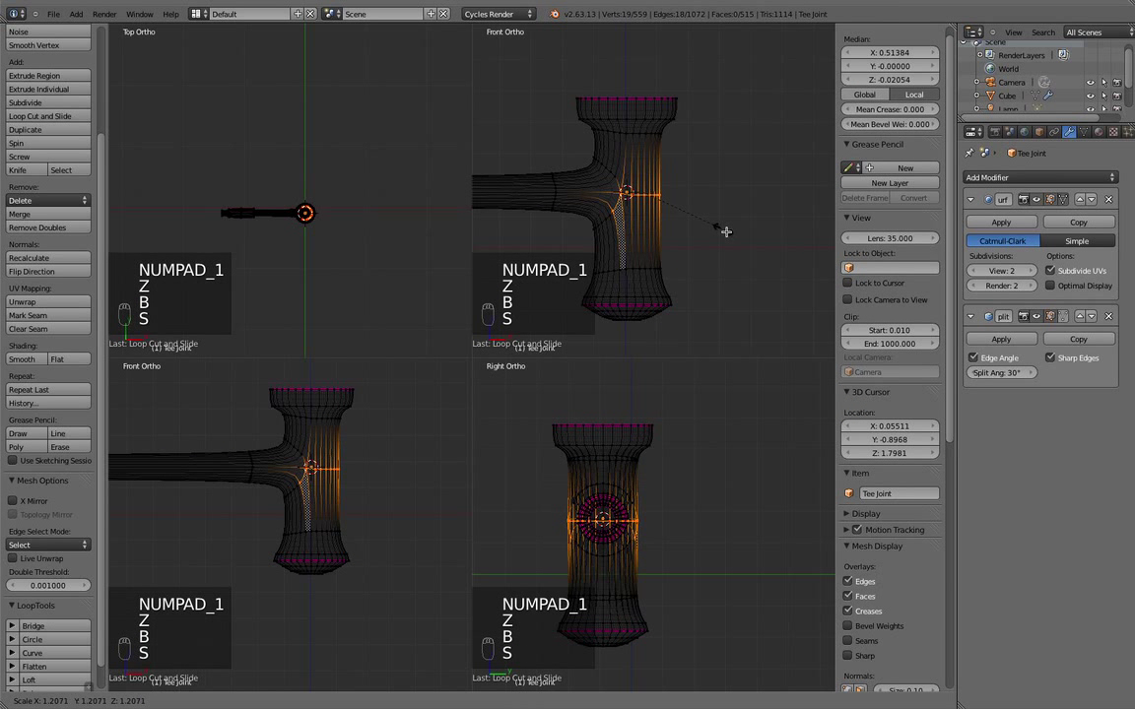
{"action": "left_click", "coordinate": [717, 243]}
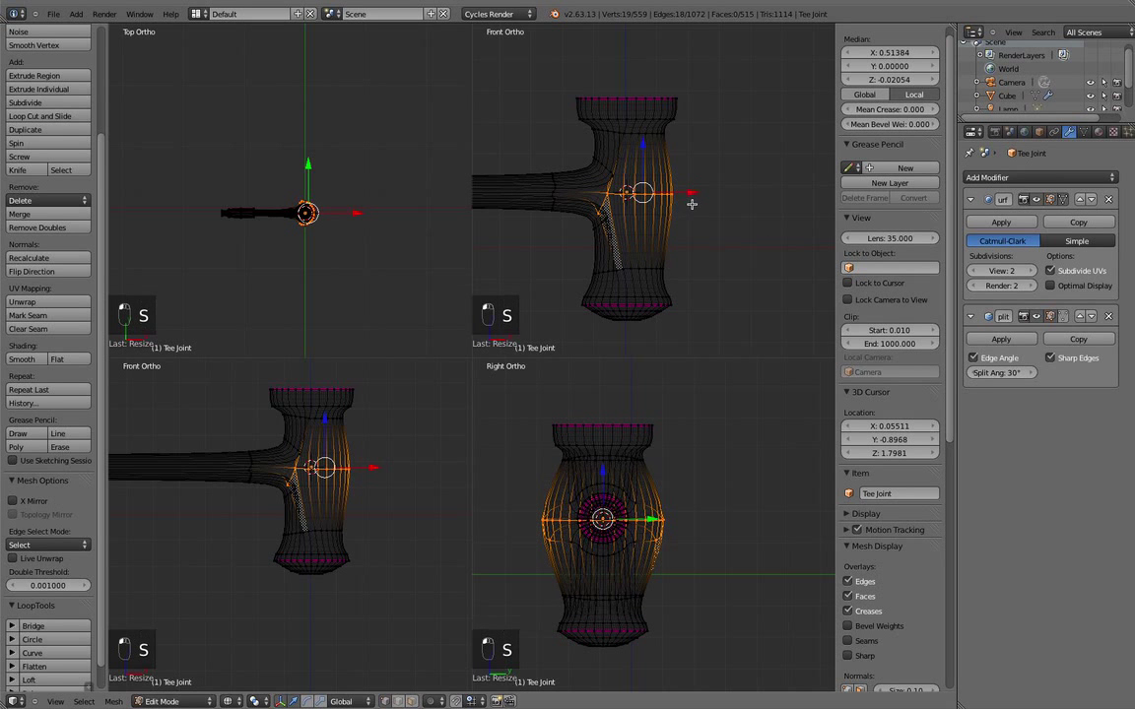
{"action": "key", "text": "z"}
{"action": "left_click_drag", "start_coordinate": [701, 192], "coordinate": [712, 230]}
{"action": "middle_click_drag", "start_coordinate": [712, 229], "coordinate": [630, 261]}
{"action": "scroll", "coordinate": [630, 261], "scroll_direction": "up", "scroll_amount": 2}
{"action": "middle_click_drag", "start_coordinate": [727, 228], "coordinate": [638, 205]}
{"action": "key", "text": "z"}
{"action": "scroll", "coordinate": [724, 221], "scroll_direction": "up", "scroll_amount": 2}
{"action": "key", "text": "z"}
{"action": "key", "text": "a"}
{"action": "key", "text": "a"}
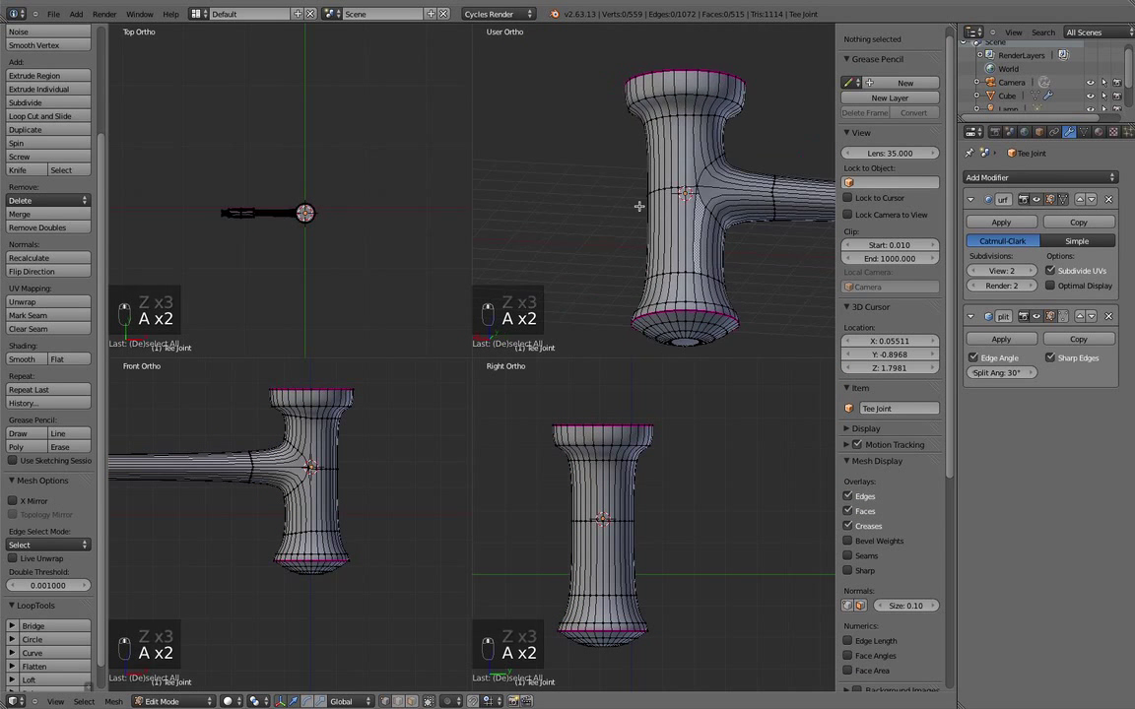
Add a loop cut around the head above the handle joint and scale it up slightly to bulge that part
{"action": "key", "text": "ctrl+r"}
{"action": "left_click", "coordinate": [643, 123]}
{"action": "left_click", "coordinate": [684, 126]}
{"action": "key", "text": "s"}
{"action": "left_click", "coordinate": [776, 143]}
{"action": "key", "text": "Tab"}
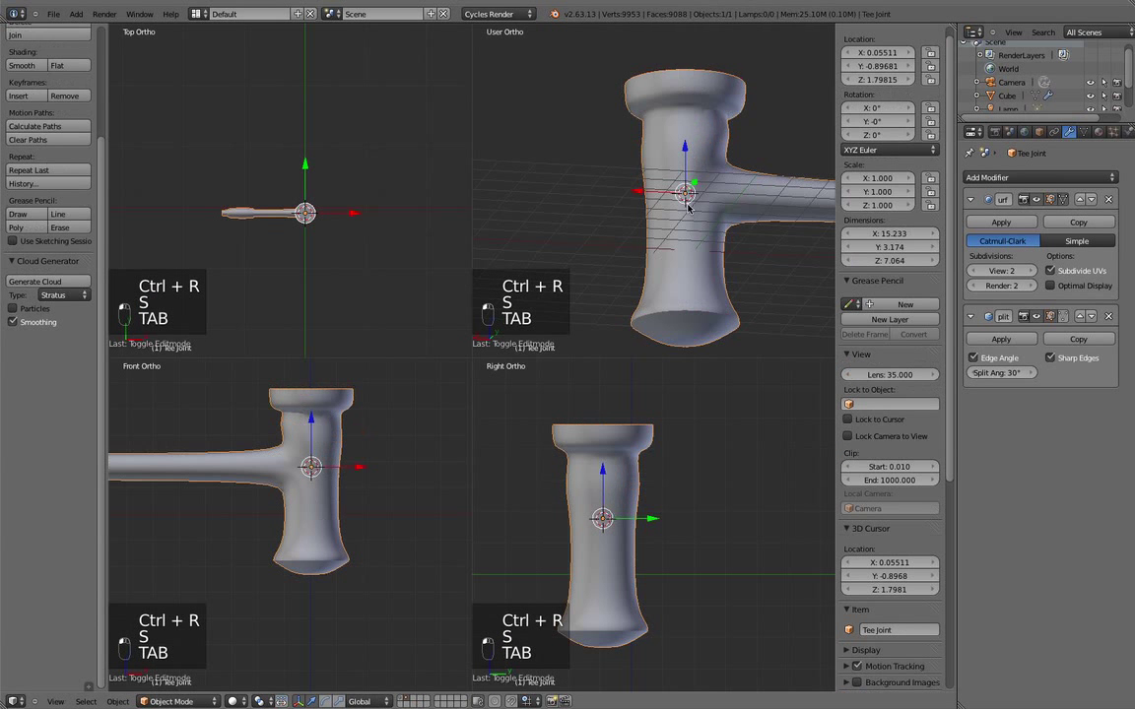
Add a loop cut around the head below the handle joint, scale it up to bulge, and return to Object Mode
{"action": "key", "text": "Tab"}
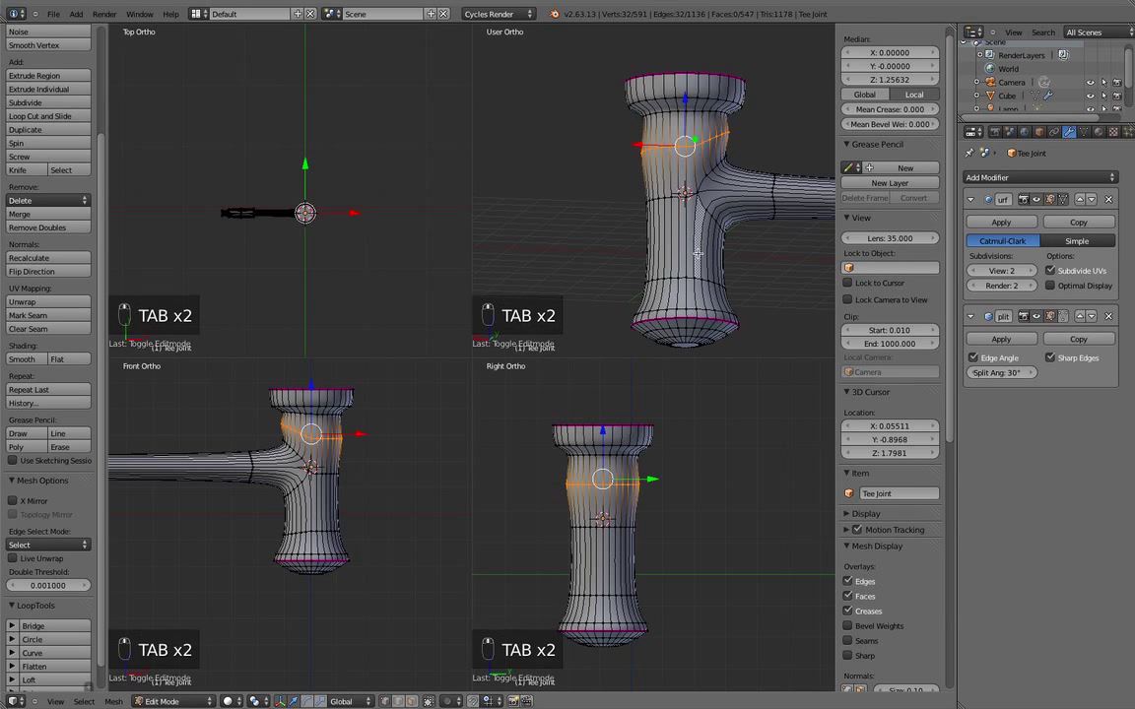
{"action": "key", "text": "ctrl+r"}
{"action": "left_click", "coordinate": [716, 249]}
{"action": "left_click", "coordinate": [716, 248]}
{"action": "key", "text": "s"}
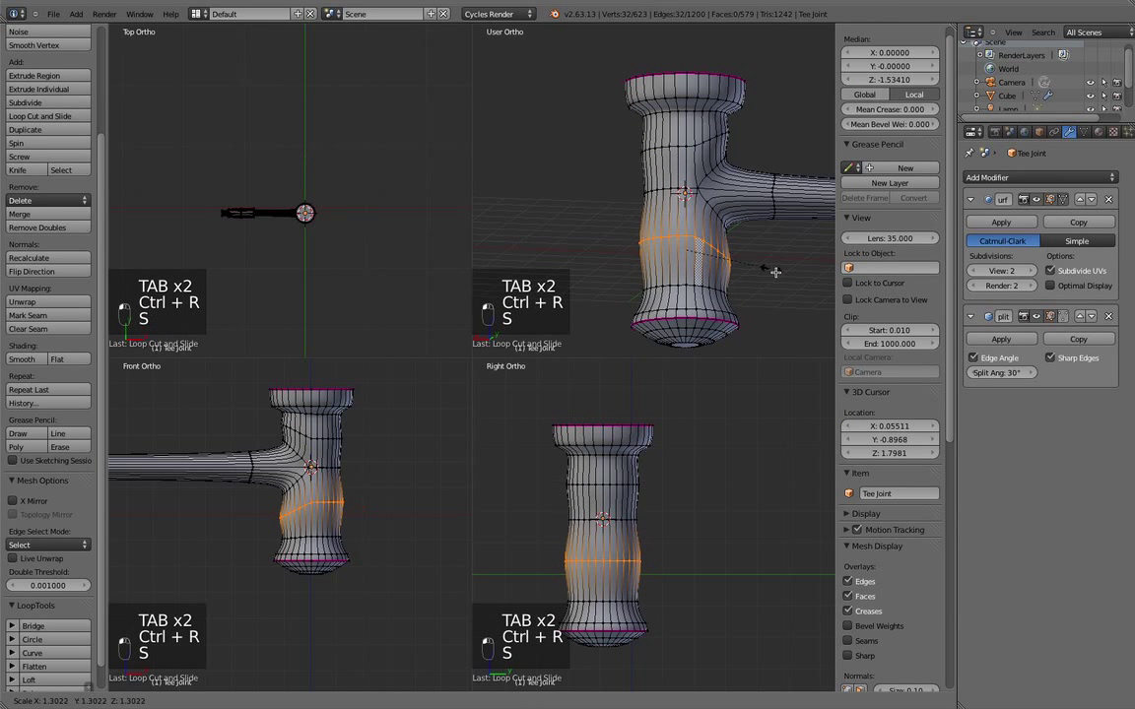
{"action": "left_click", "coordinate": [718, 247]}
{"action": "key", "text": "Tab"}
Scale the whole hammer down to 0.371
{"action": "middle_click_drag", "start_coordinate": [712, 291], "coordinate": [681, 219]}
{"action": "key", "text": "s"}
{"action": "left_click", "coordinate": [678, 204]}
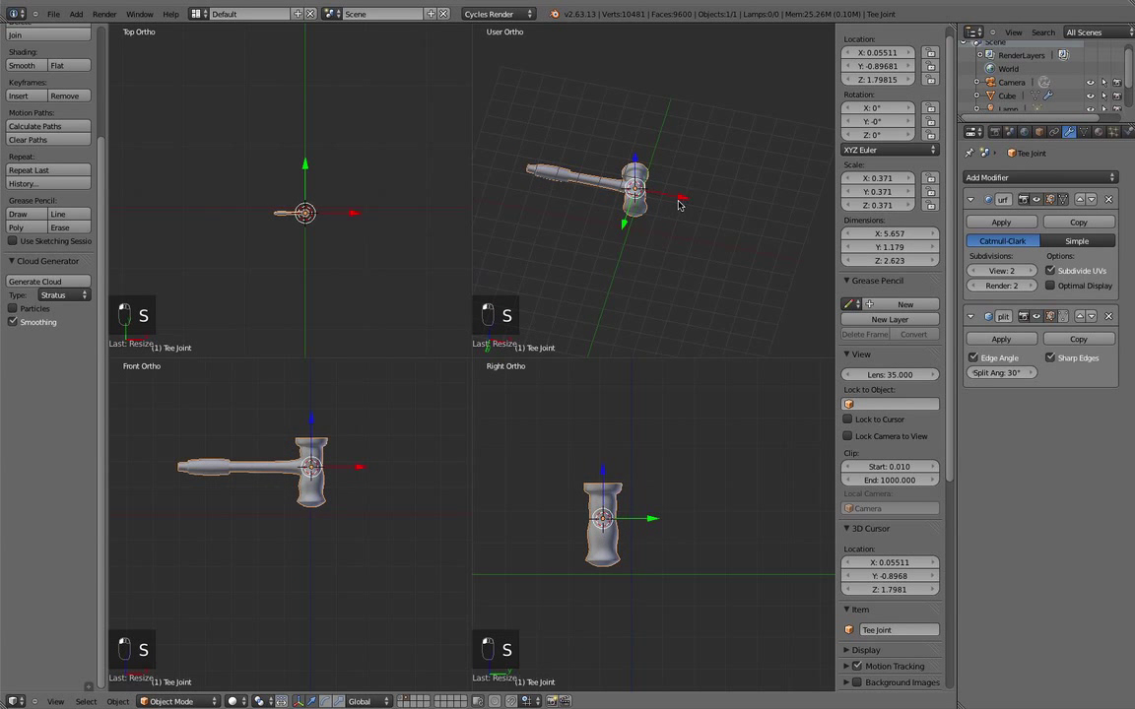
Move the hammer to layer 1 and display that layer with the anvil scene
{"action": "key", "text": "m"}
{"action": "key", "text": "1"}
{"action": "key", "text": "Return"}
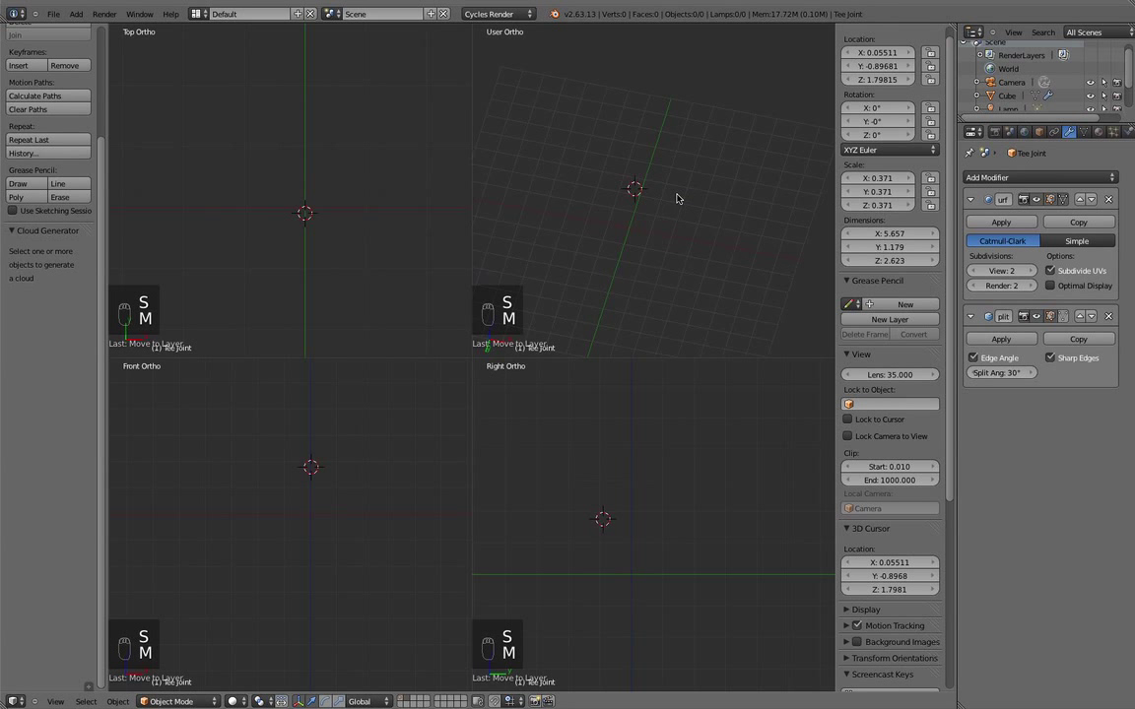
{"action": "key", "text": "1"}
{"action": "scroll", "coordinate": [571, 141], "scroll_direction": "down", "scroll_amount": 3}
{"action": "middle_click_drag", "start_coordinate": [581, 148], "coordinate": [642, 288]}
{"action": "scroll", "coordinate": [641, 286], "scroll_direction": "up", "scroll_amount": 6}
{"action": "middle_click_drag", "start_coordinate": [662, 135], "coordinate": [640, 167]}
Rotate the hammer by 90° in the right side view so its head lies horizontally
{"action": "key", "text": "KP_1"}
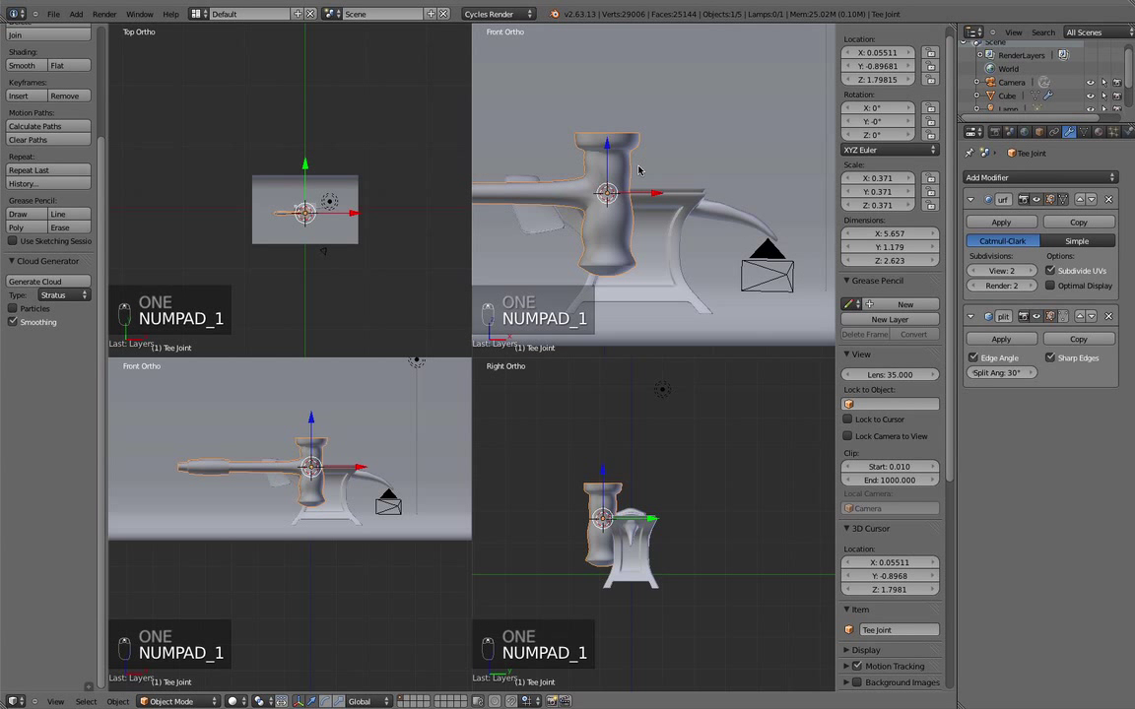
{"action": "key", "text": "KP_3"}
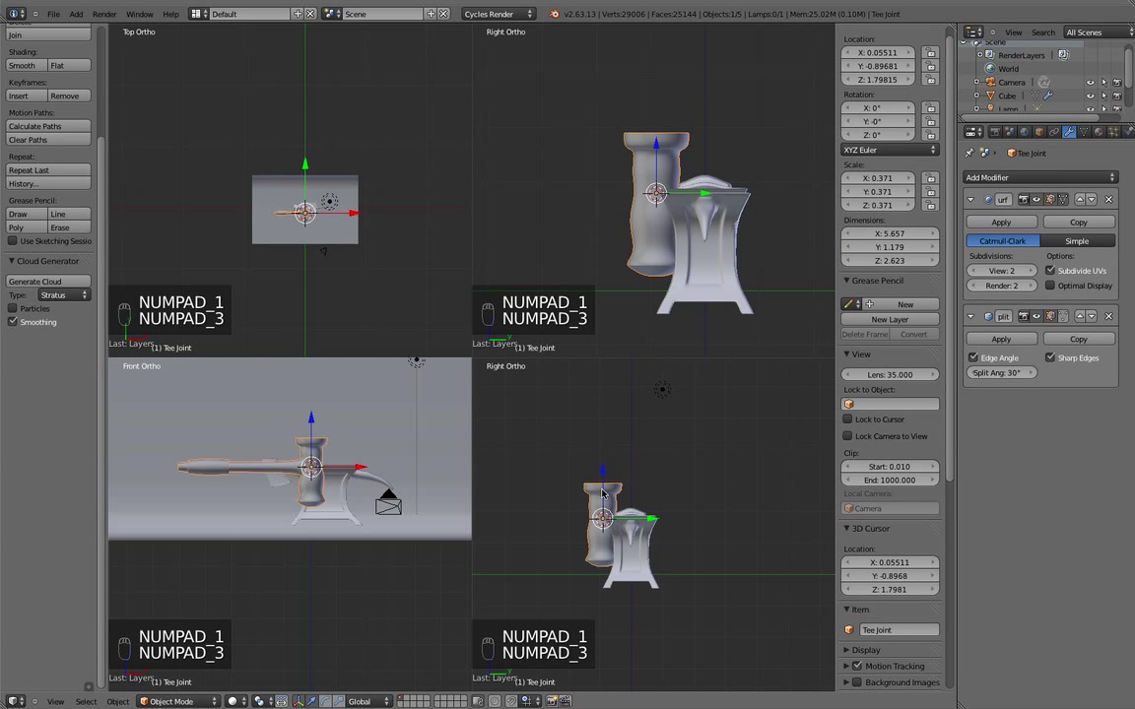
{"action": "scroll", "coordinate": [674, 464], "scroll_direction": "up", "scroll_amount": 5}
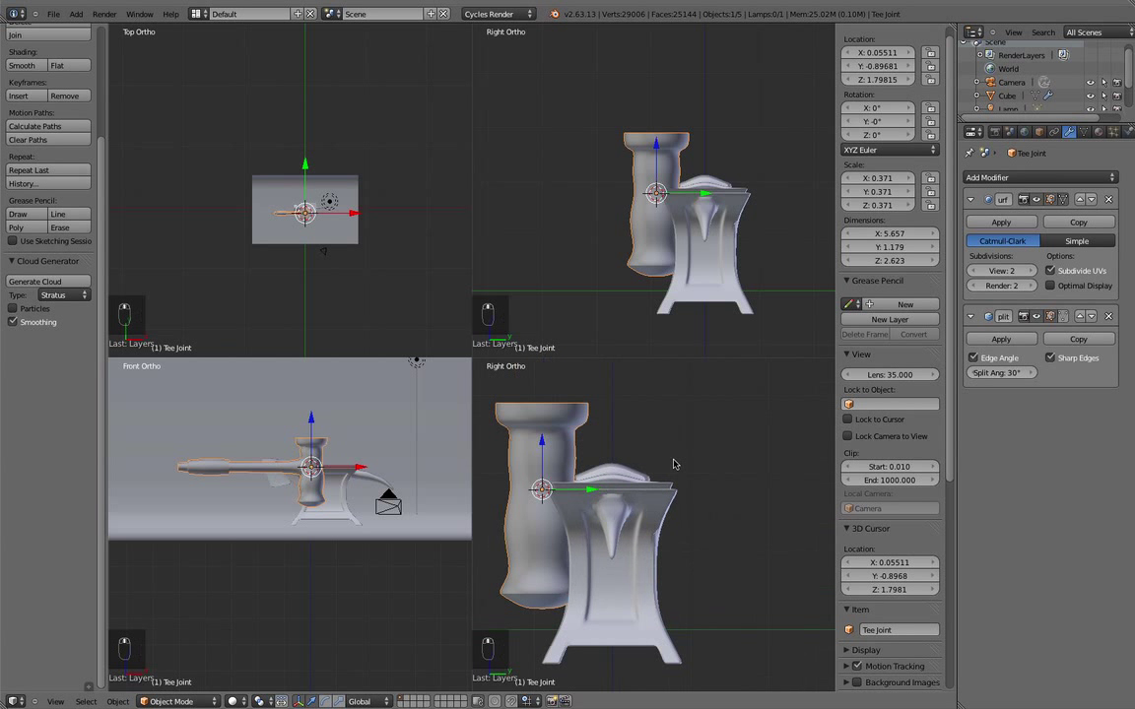
{"action": "type", "text": "r"}
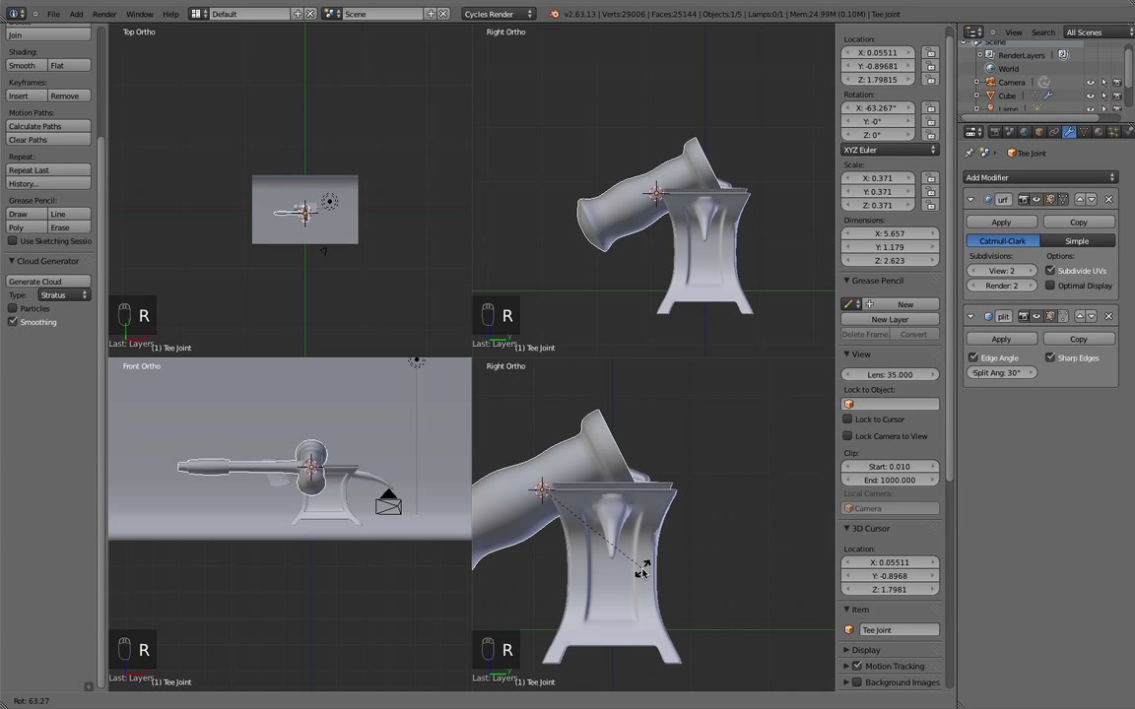
{"action": "type", "text": "90"}
{"action": "key", "text": "Return"}
{"action": "key", "text": "f"}
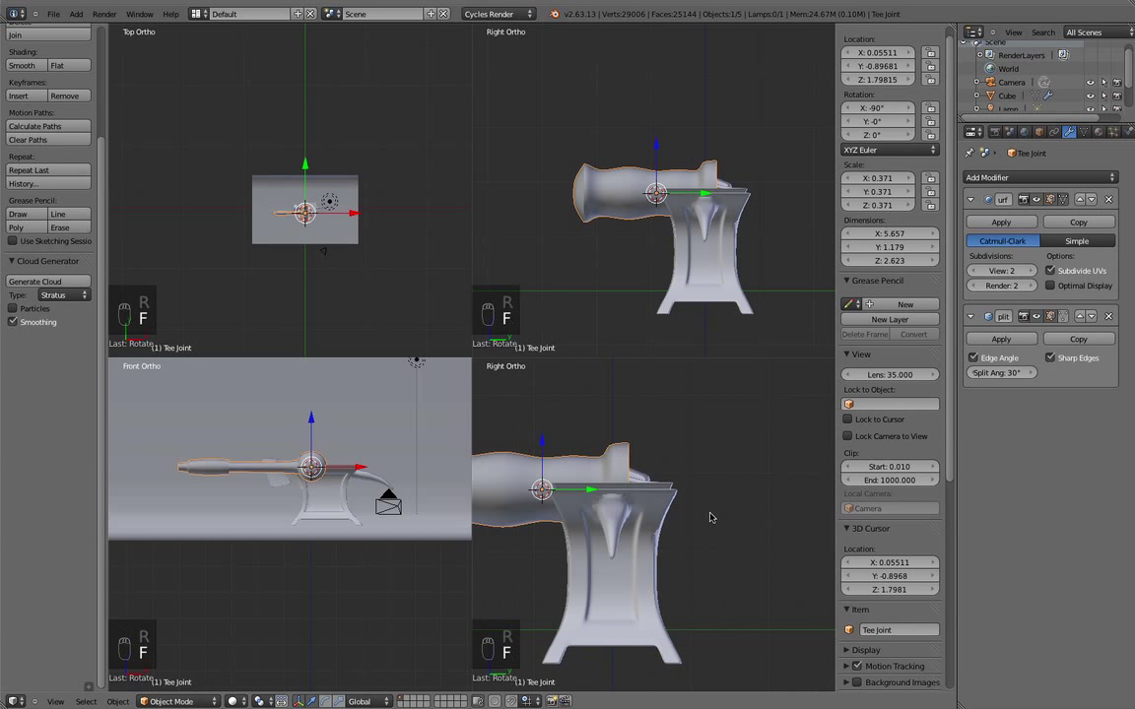
Move the hammer above the anvil in the right side view and scale it down to about 0.080
{"action": "key", "text": "g"}
{"action": "left_click", "coordinate": [713, 537]}
{"action": "key", "text": "s"}
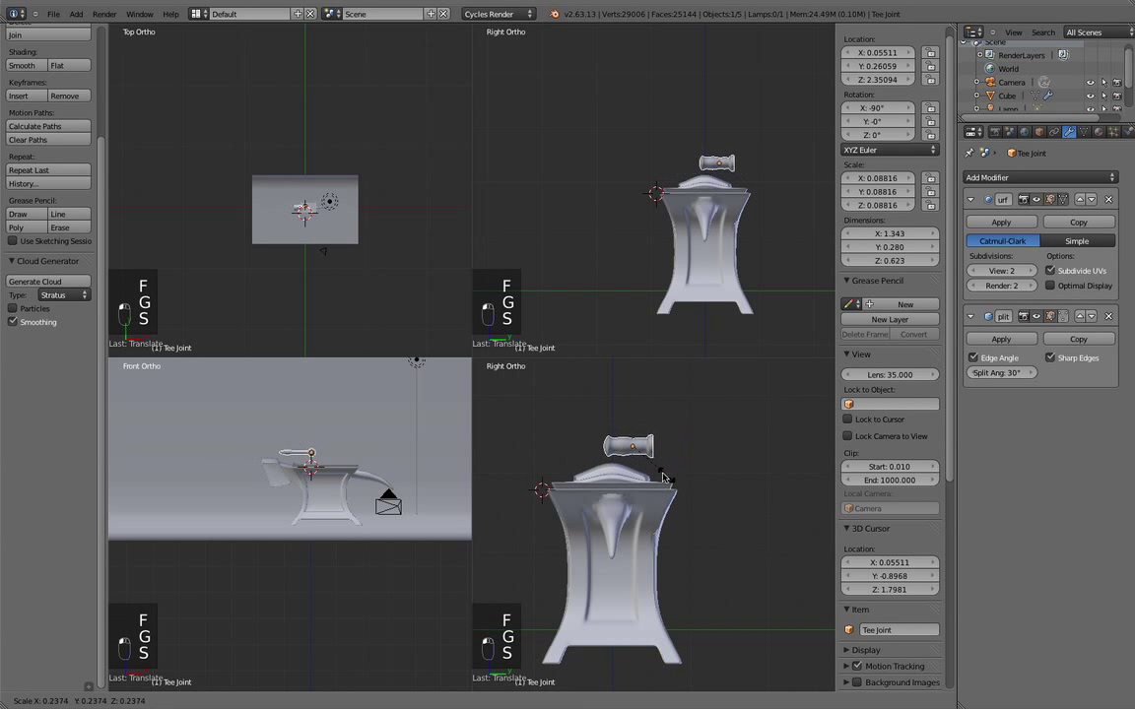
{"action": "left_click", "coordinate": [672, 459]}
Move the hammer along X to about 1.557, above the horn end of the anvil top
{"action": "middle_click_drag", "start_coordinate": [756, 156], "coordinate": [717, 243]}
{"action": "scroll", "coordinate": [727, 224], "scroll_direction": "up", "scroll_amount": 3}
{"action": "middle_click_drag", "start_coordinate": [708, 168], "coordinate": [662, 197]}
{"action": "key", "text": "g"}
{"action": "key", "text": "x"}
{"action": "left_click", "coordinate": [652, 328]}
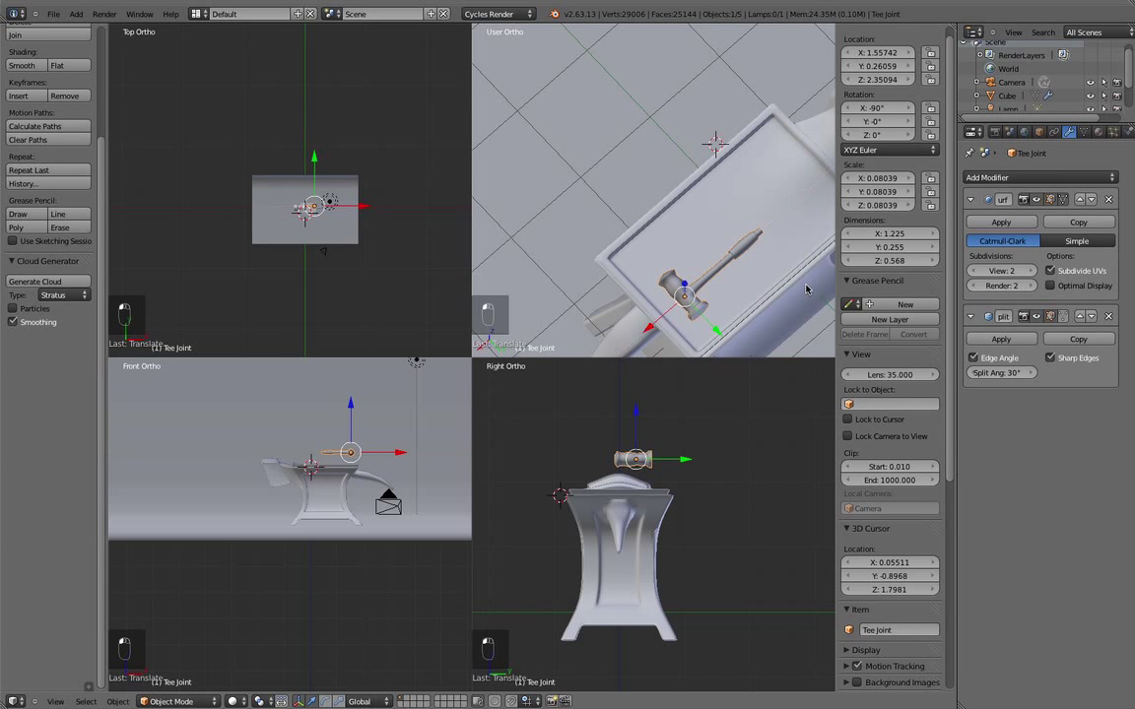
Rotate the hammer diagonally to a Z rotation of about 31° and lower it onto the anvil top at about Z 1.983
{"action": "key", "text": "r"}
{"action": "left_click", "coordinate": [727, 129]}
{"action": "middle_click_drag", "start_coordinate": [627, 321], "coordinate": [747, 45]}
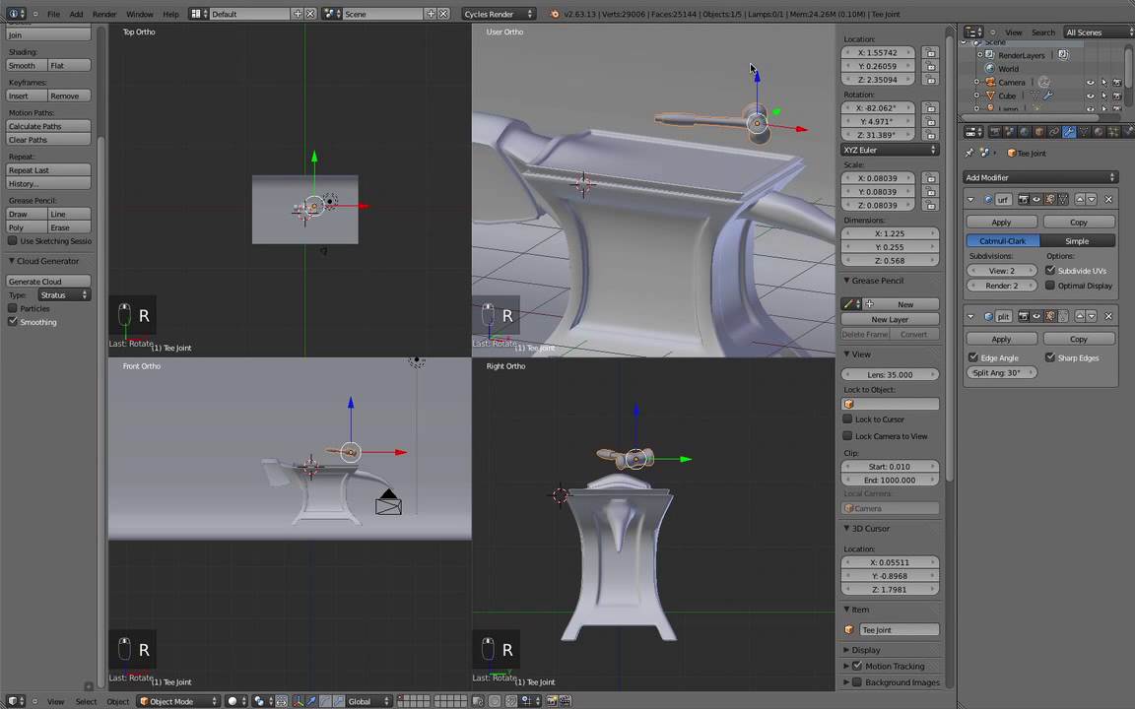
{"action": "left_click_drag", "start_coordinate": [755, 87], "coordinate": [755, 119]}
{"action": "middle_click_drag", "start_coordinate": [737, 135], "coordinate": [787, 102]}
{"action": "scroll", "coordinate": [783, 104], "scroll_direction": "up", "scroll_amount": 3}
{"action": "middle_click_drag", "start_coordinate": [662, 146], "coordinate": [650, 121]}
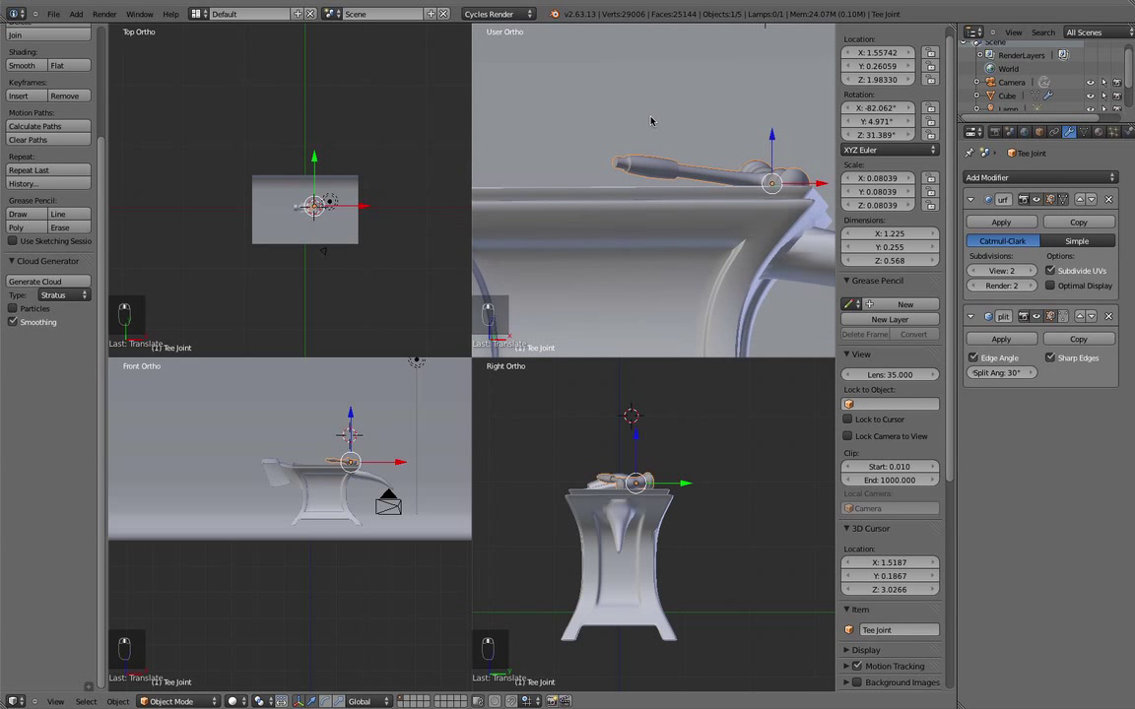
Rotate the hammer about the global X axis to an X rotation of about -67° so it leans on the anvil
{"action": "key", "text": "KP_1"}
{"action": "key", "text": "r"}
{"action": "key", "text": "x"}
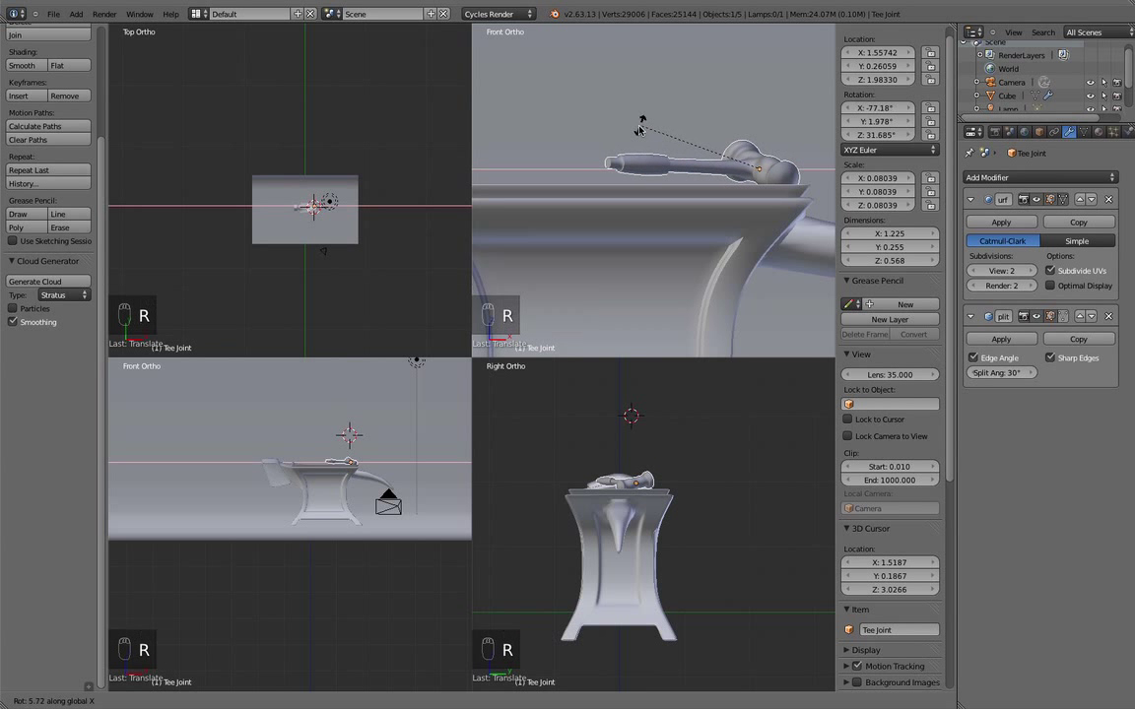
{"action": "left_click", "coordinate": [631, 145]}
{"action": "middle_click_drag", "start_coordinate": [631, 146], "coordinate": [583, 203]}
{"action": "key", "text": "Tab"}
{"action": "key", "text": "Tab"}
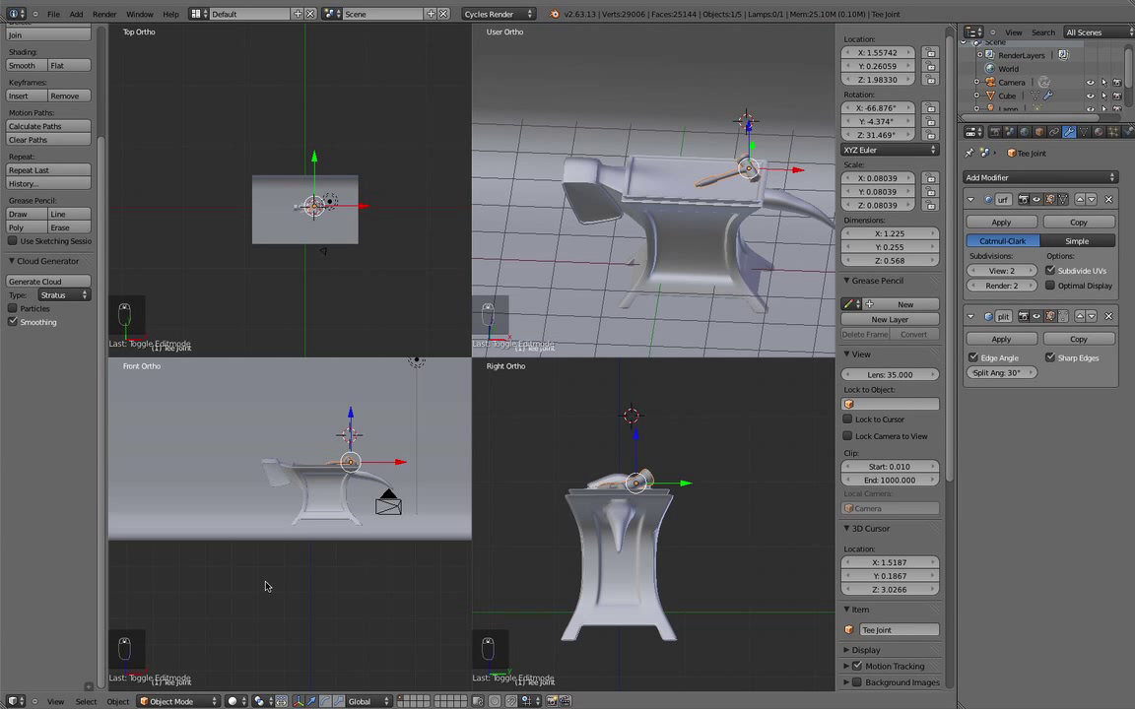
{"action": "key", "text": "super"}
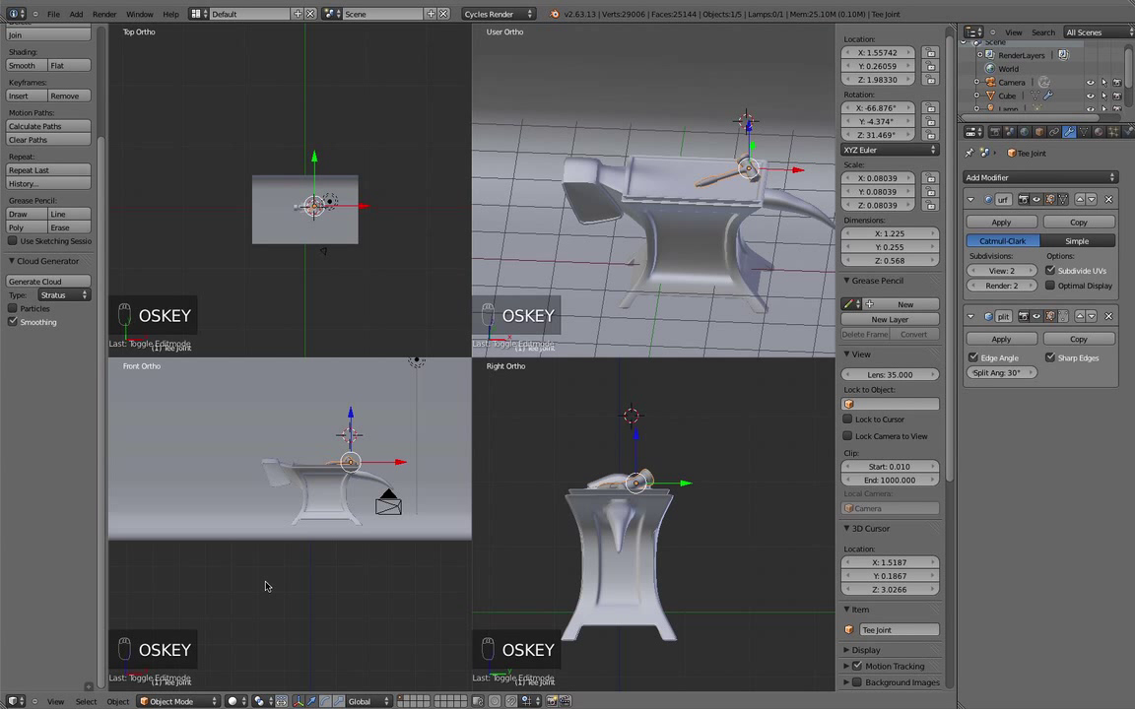
{"action": "key", "text": "super"}
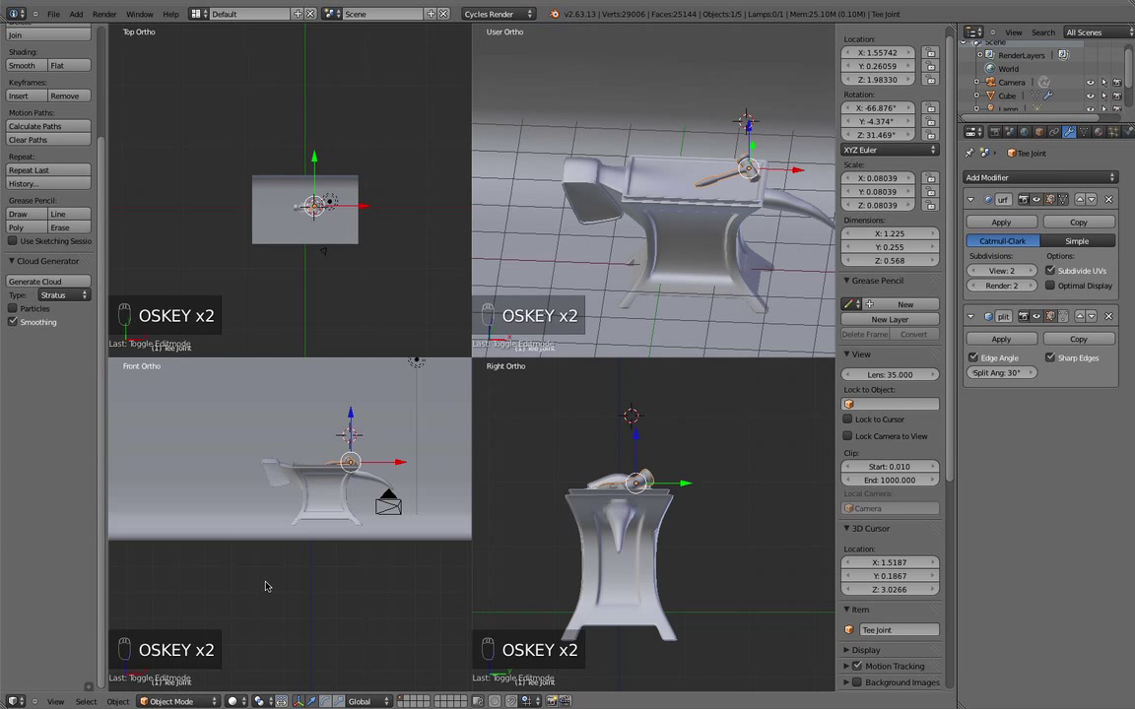
{"action": "key", "text": "ctrl+alt+1"}
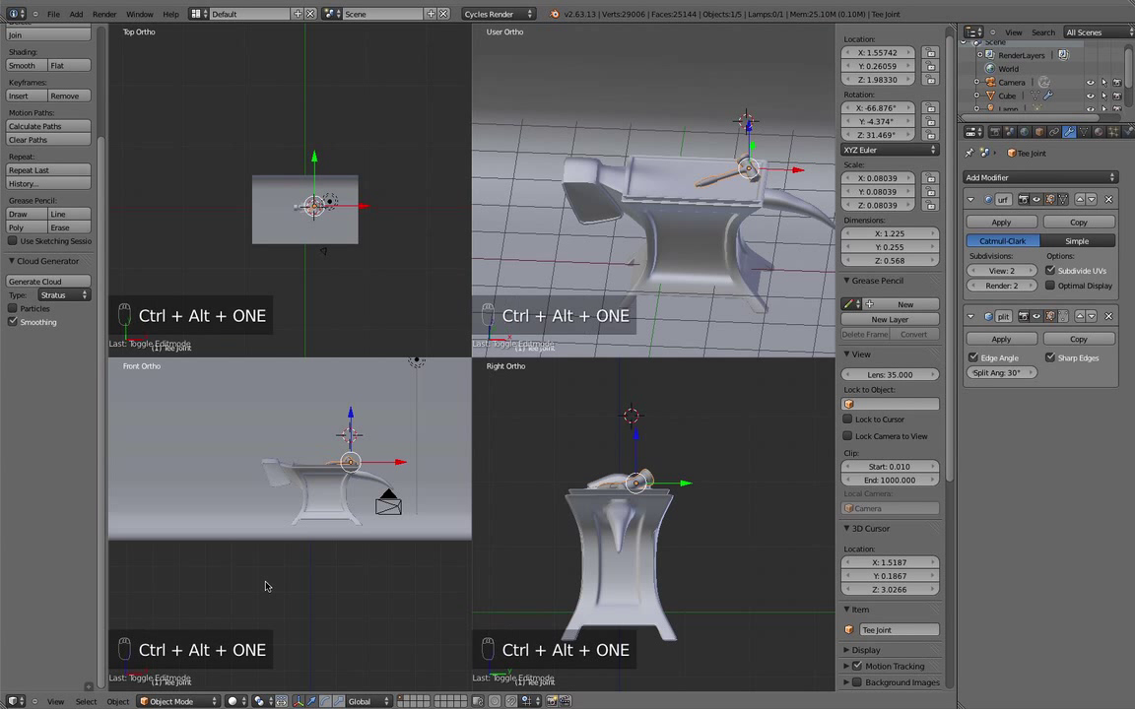
{"action": "key", "text": "super"}
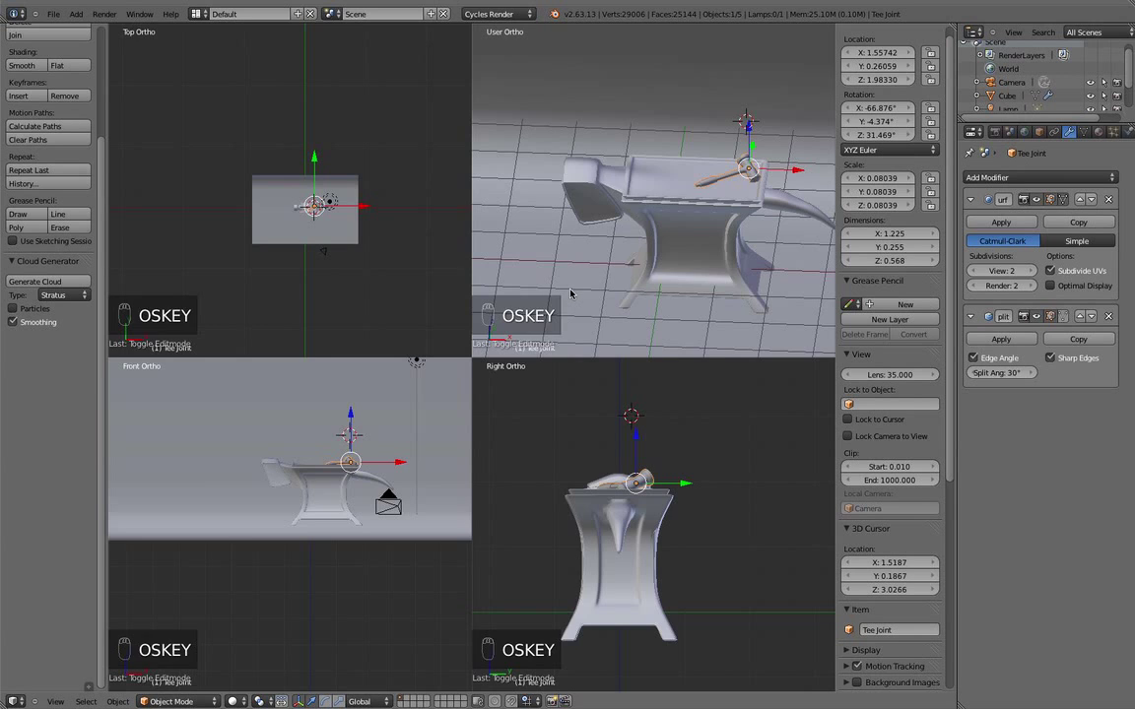
Switch from the quad view to a single 3D view and inspect the hammer's placement on the anvil
{"action": "key", "text": "ctrl+alt+q"}
{"action": "scroll", "coordinate": [661, 341], "scroll_direction": "down", "scroll_amount": 3}
{"action": "middle_click_drag", "start_coordinate": [661, 340], "coordinate": [587, 313]}
{"action": "scroll", "coordinate": [567, 349], "scroll_direction": "up", "scroll_amount": 4}
{"action": "scroll", "coordinate": [578, 328], "scroll_direction": "down", "scroll_amount": 2}
{"action": "scroll", "coordinate": [587, 349], "scroll_direction": "up", "scroll_amount": 2}
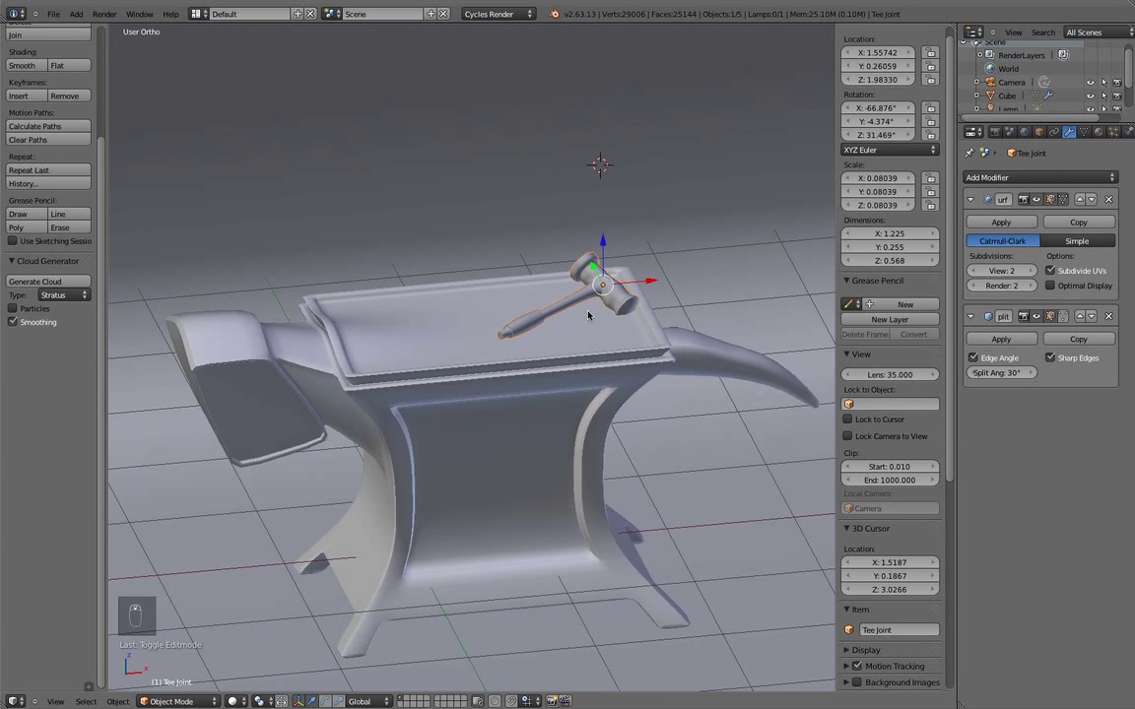
{"action": "scroll", "coordinate": [588, 314], "scroll_direction": "down", "scroll_amount": 2}
{"action": "middle_click_drag", "start_coordinate": [588, 313], "coordinate": [499, 355]}
Raise the camera along the global Z axis to a height of about 4.96
{"action": "right_click", "coordinate": [451, 532]}
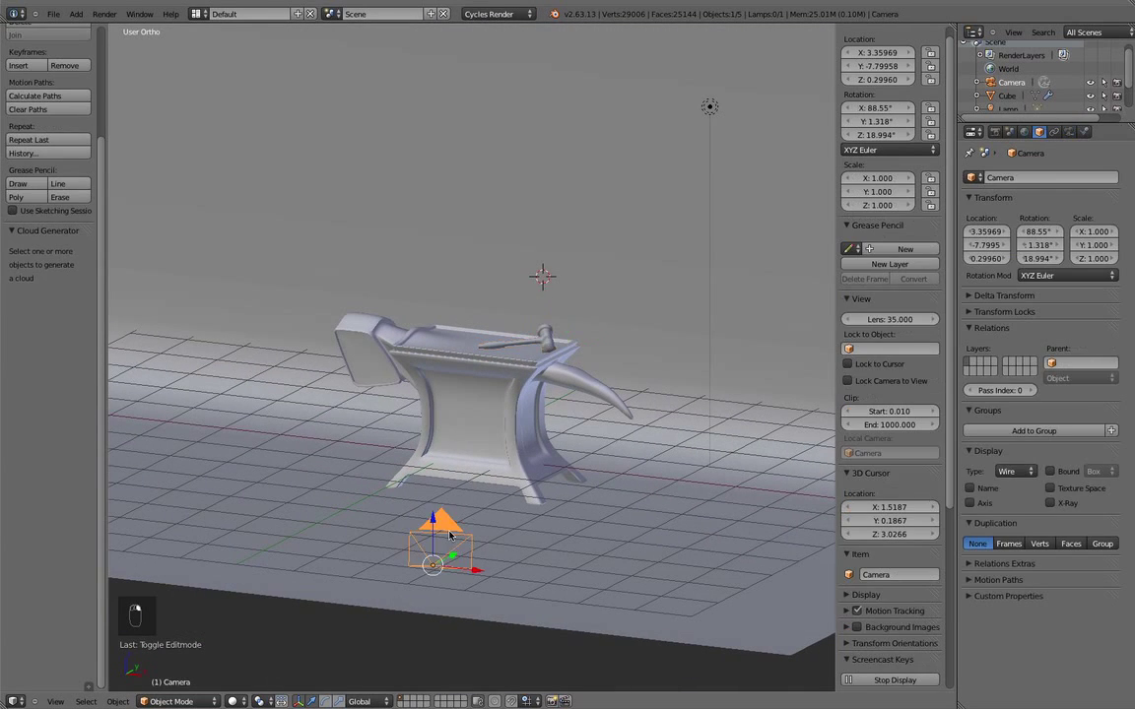
{"action": "key", "text": "KP_0"}
{"action": "middle_click_drag", "start_coordinate": [439, 430], "coordinate": [437, 515], "text": "shift"}
{"action": "scroll", "coordinate": [443, 434], "scroll_direction": "down", "scroll_amount": 2}
{"action": "key", "text": "KP_0"}
{"action": "middle_click_drag", "start_coordinate": [443, 435], "coordinate": [243, 382]}
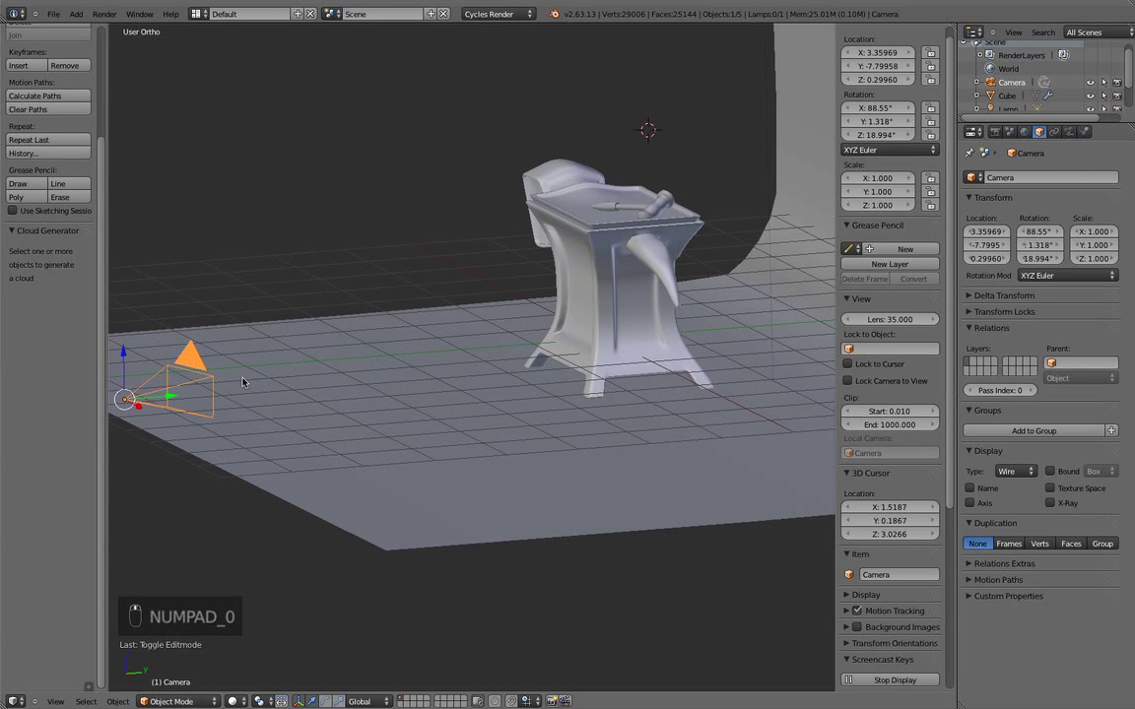
{"action": "key", "text": "KP_0"}
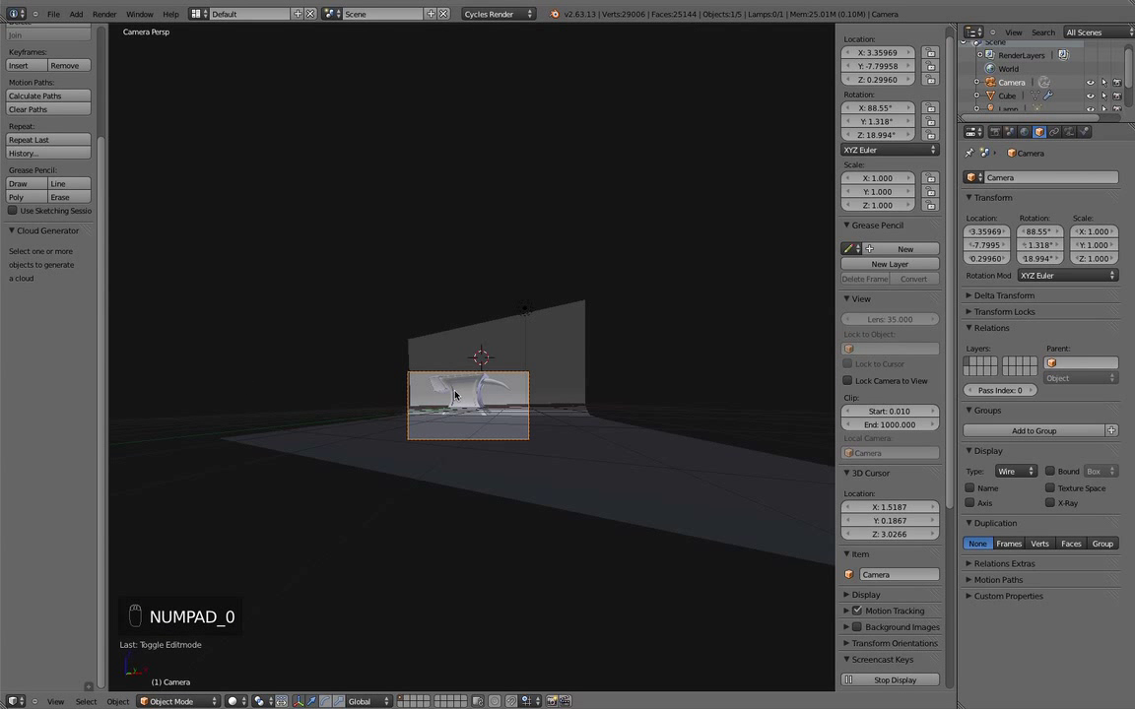
{"action": "key", "text": "g"}
{"action": "key", "text": "z"}
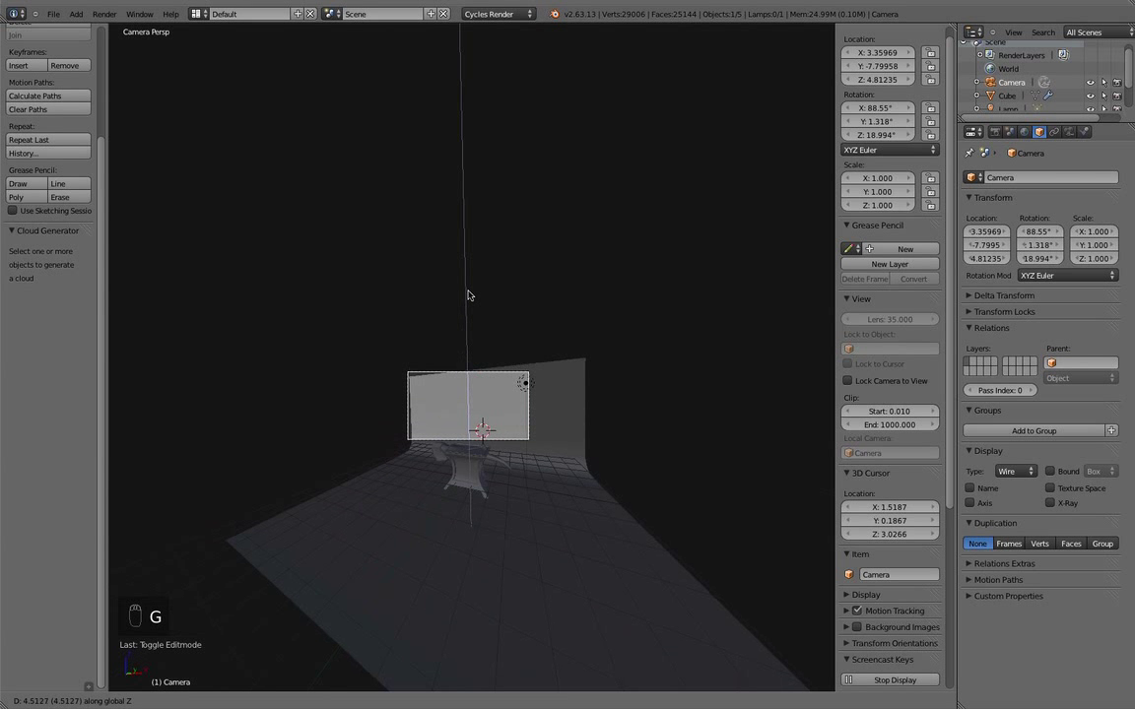
{"action": "left_click", "coordinate": [469, 290]}
Rotate the camera downward toward the anvil, to an X rotation of about 67°
{"action": "middle_click_drag", "start_coordinate": [478, 296], "coordinate": [395, 372]}
{"action": "key", "text": "r"}
{"action": "key", "text": "z"}
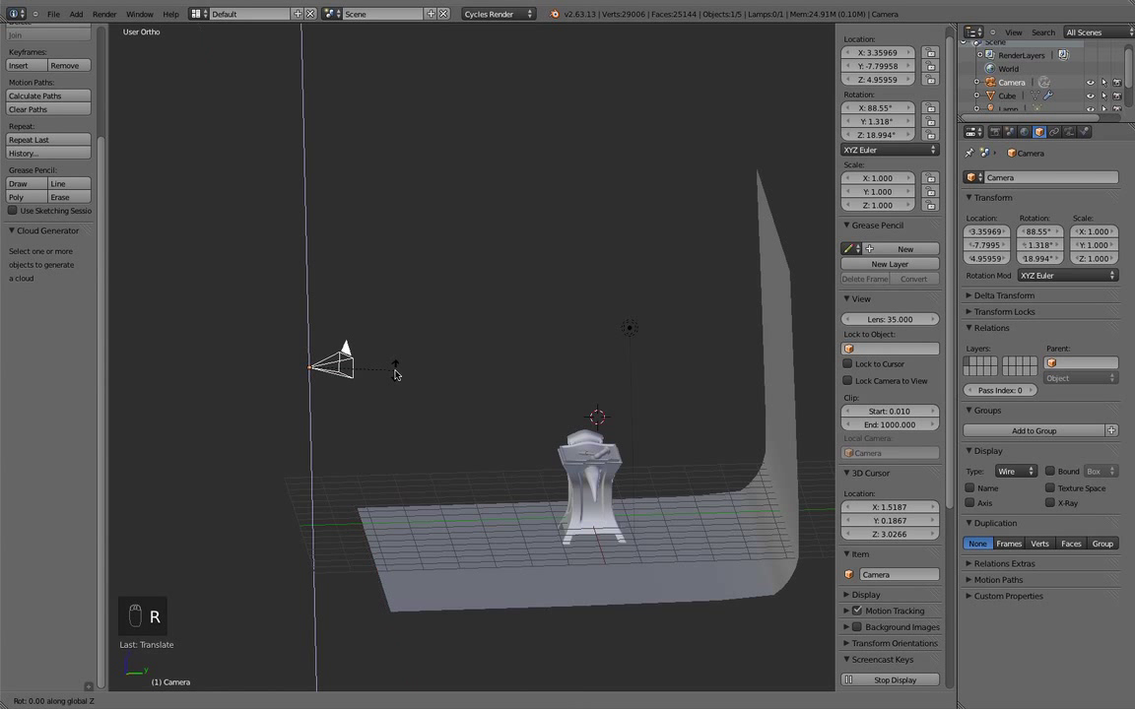
{"action": "key", "text": "y"}
{"action": "key", "text": "z"}
{"action": "key", "text": "z"}
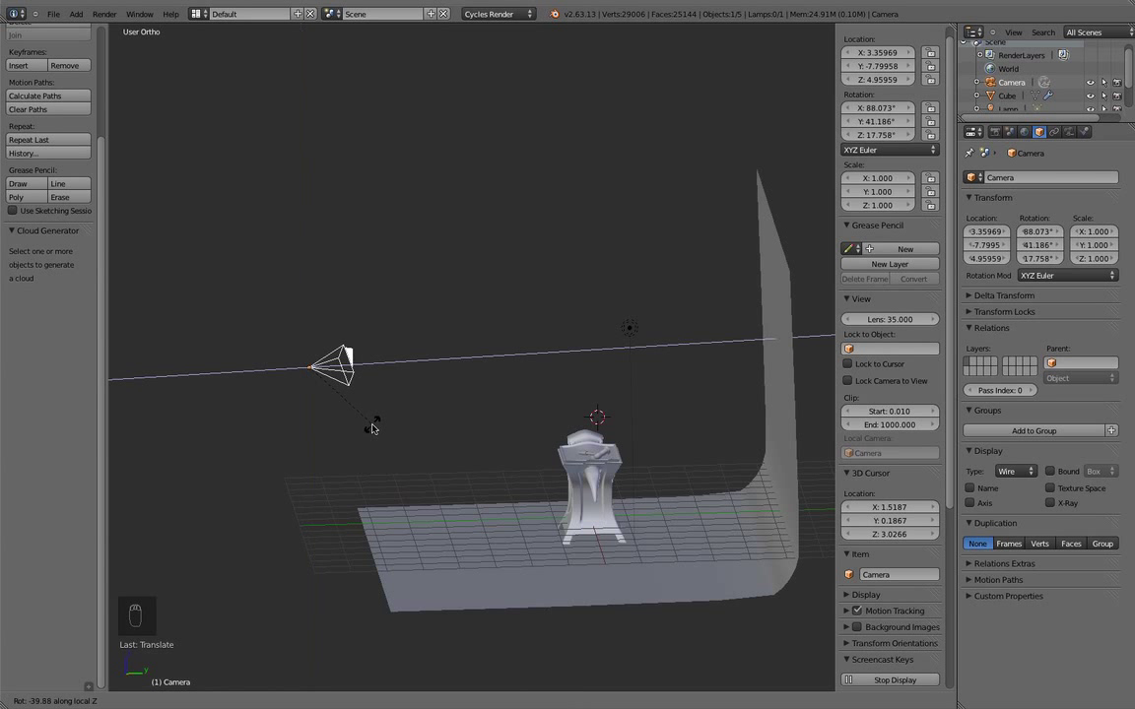
{"action": "key", "text": "z"}
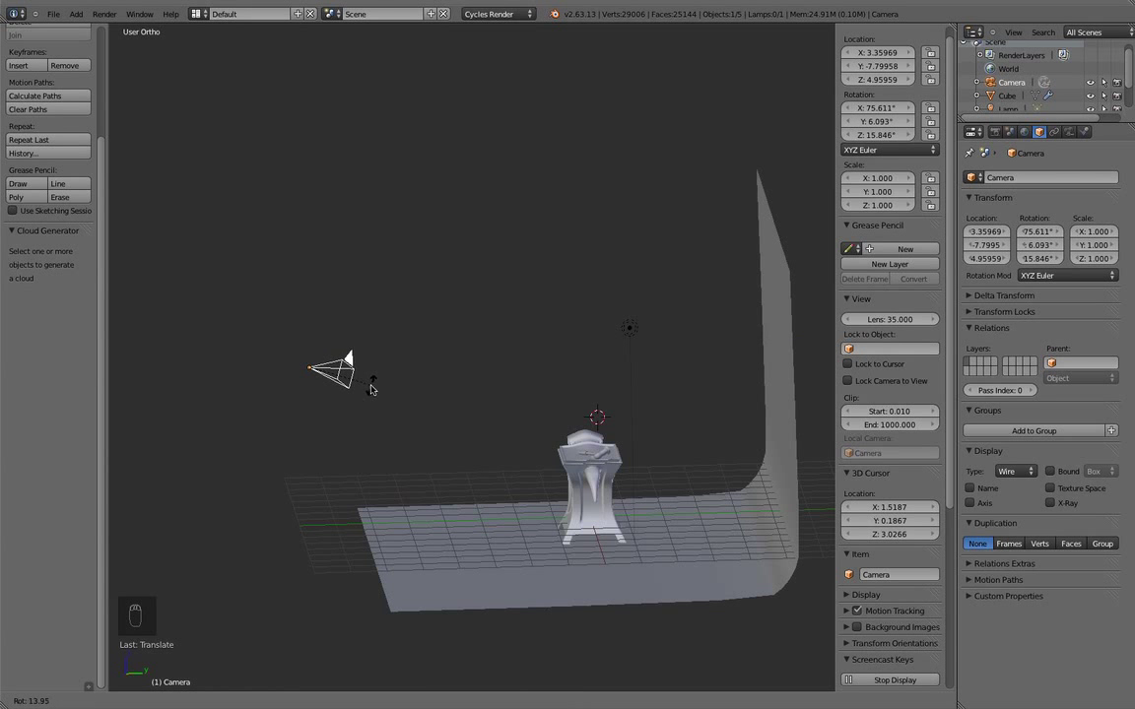
{"action": "left_click", "coordinate": [368, 398]}
{"action": "middle_click_drag", "start_coordinate": [367, 399], "coordinate": [470, 426]}
Look through the camera and use fly navigation to frame the anvil and hammer, at about 65.7° X and 14.3° Z rotation
{"action": "key", "text": "Right"}
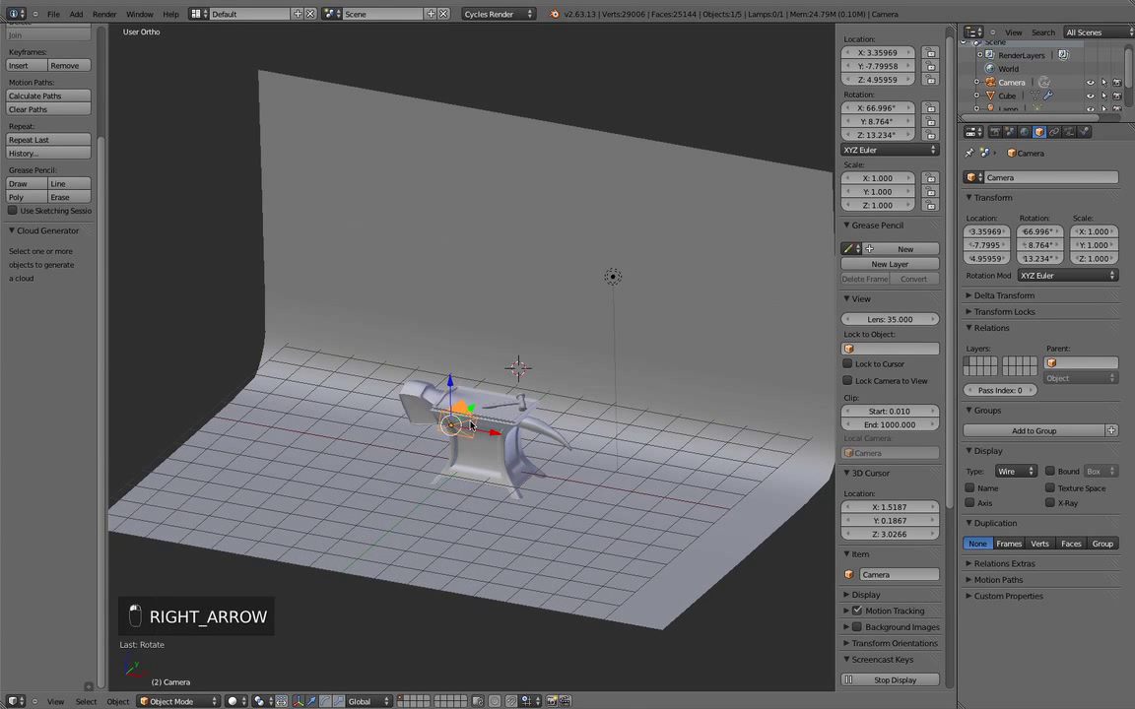
{"action": "key", "text": "KP_0"}
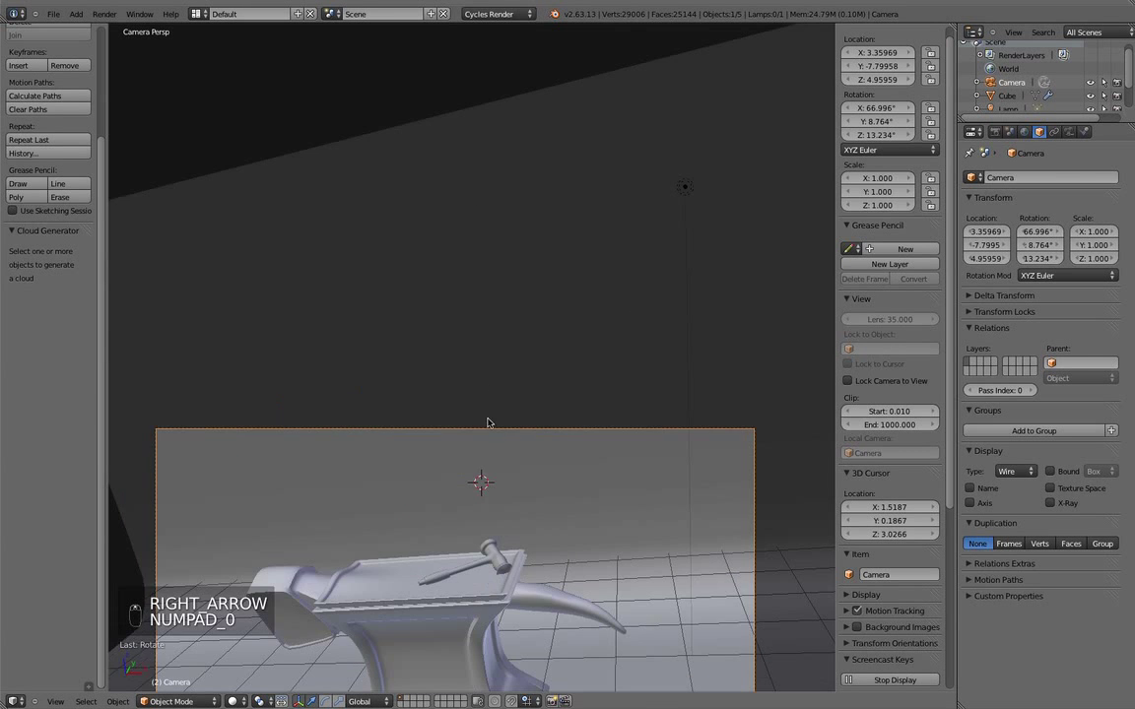
{"action": "middle_click_drag", "start_coordinate": [476, 532], "coordinate": [494, 424], "text": "shift"}
{"action": "scroll", "coordinate": [504, 440], "scroll_direction": "up", "scroll_amount": 4}
{"action": "middle_click_drag", "start_coordinate": [519, 474], "coordinate": [536, 354], "text": "shift"}
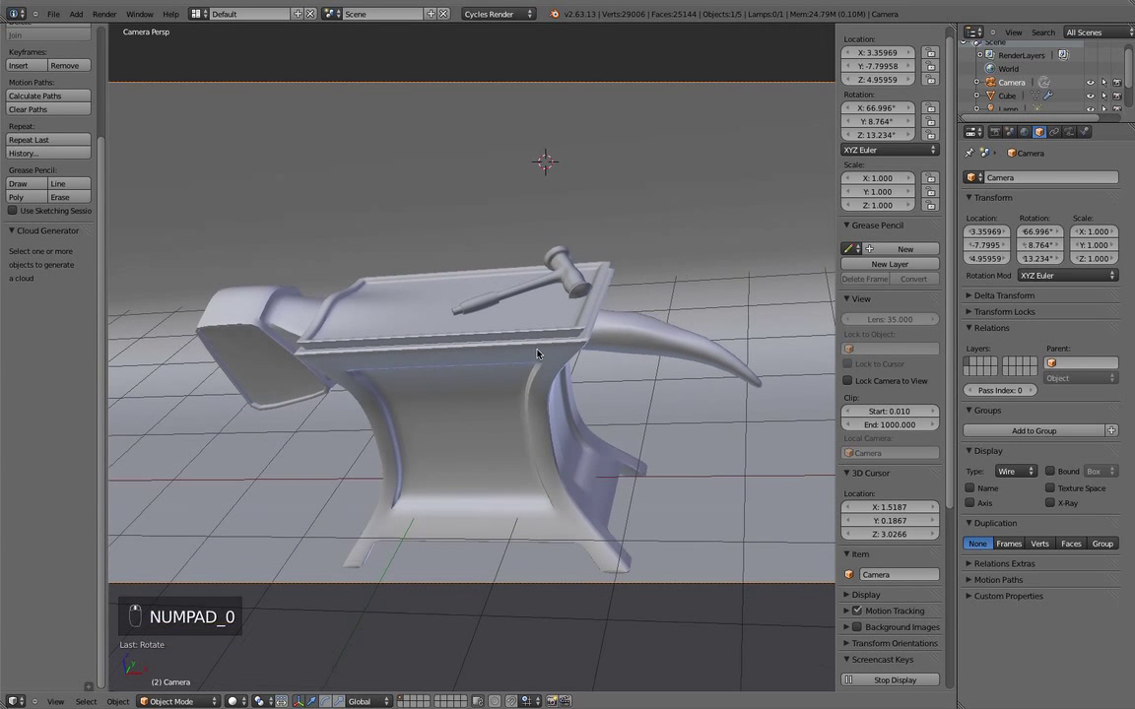
{"action": "key", "text": "shift+f"}
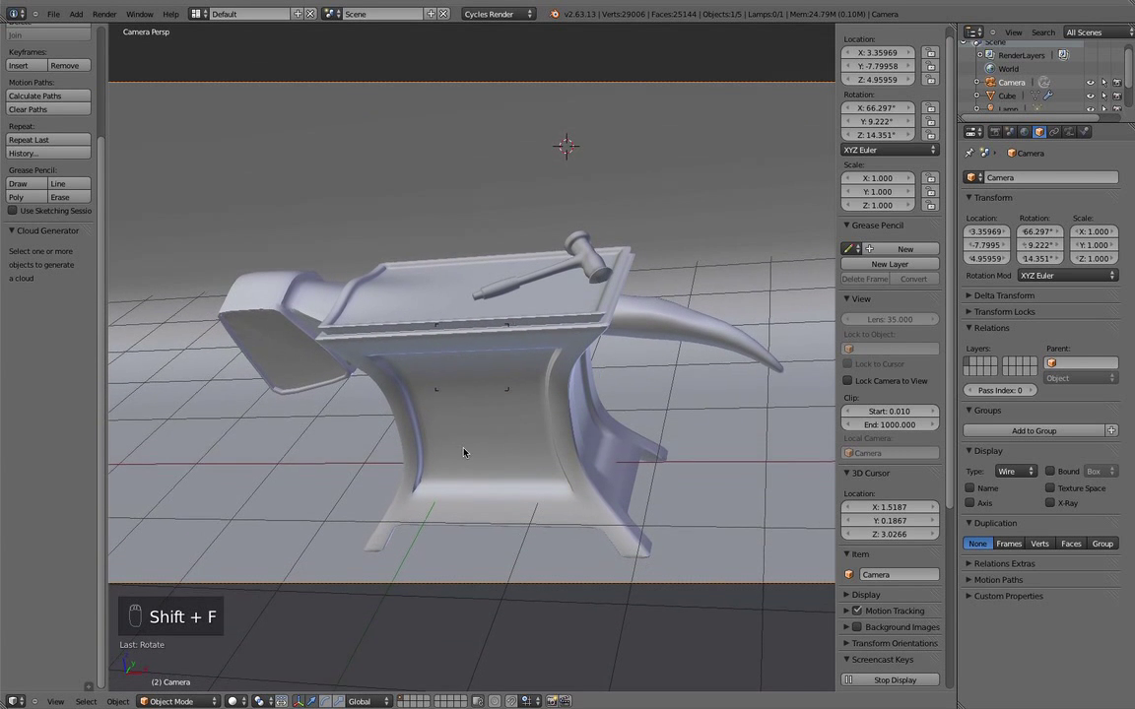
{"action": "left_click", "coordinate": [512, 418]}
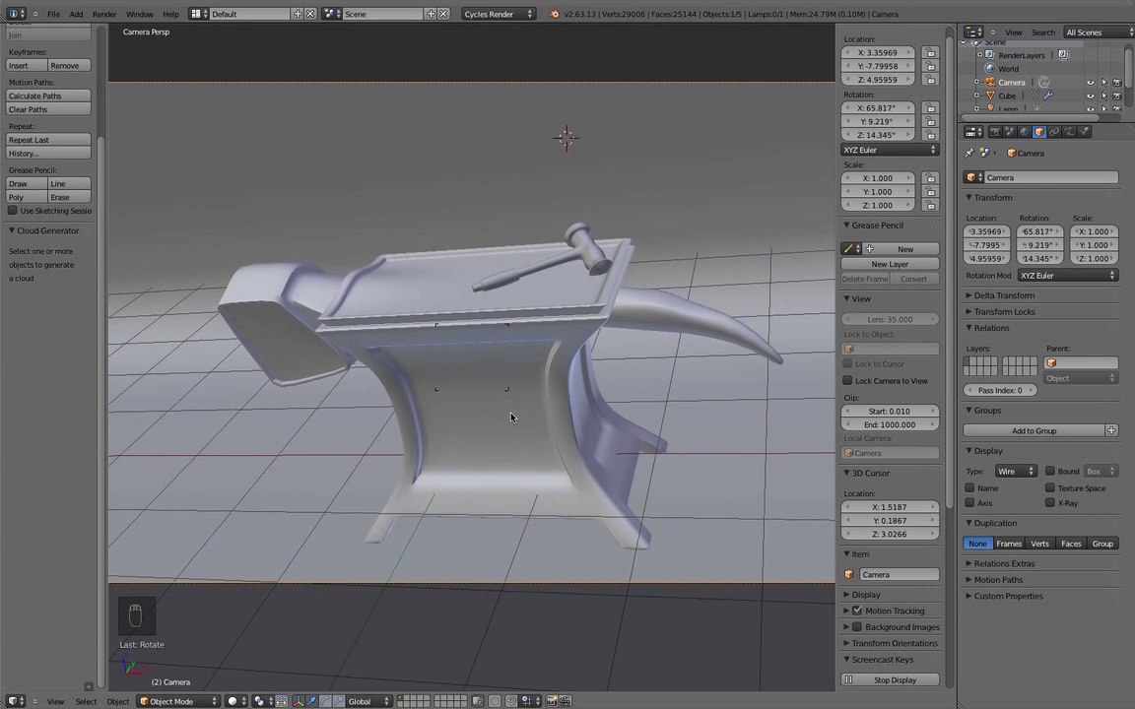
Render the camera view with the Blender Render engine and examine the anvil and hammer in the image
{"action": "left_click", "coordinate": [493, 14]}
{"action": "left_click", "coordinate": [490, 28]}
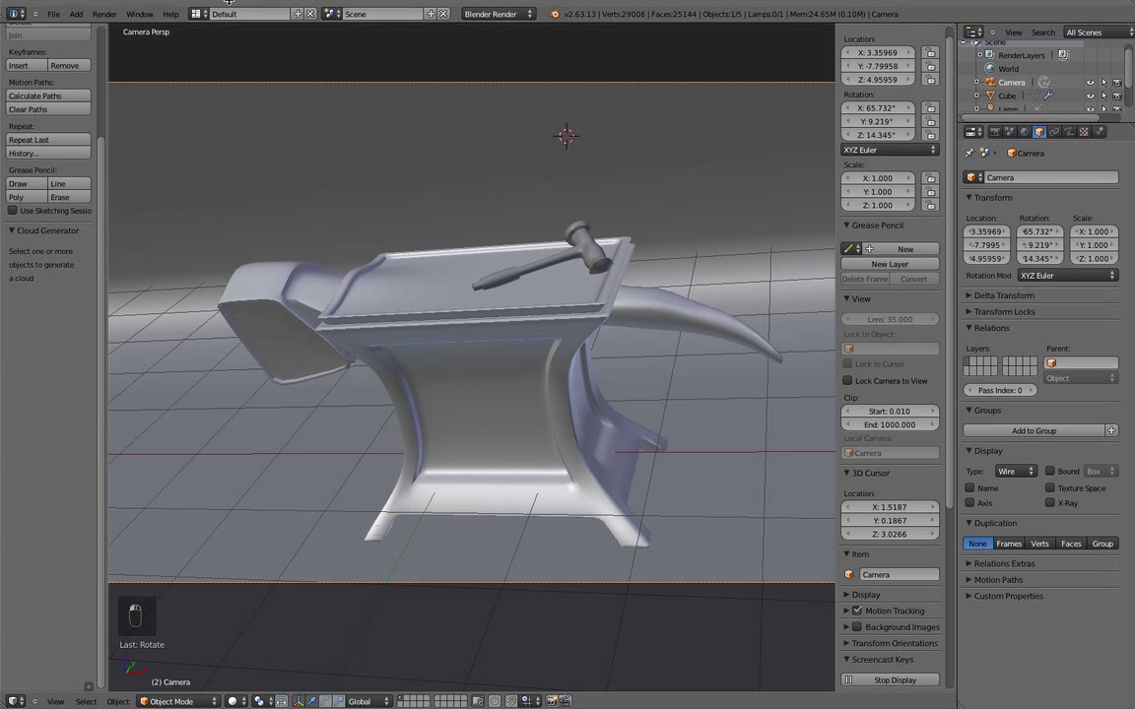
{"action": "left_click", "coordinate": [105, 16]}
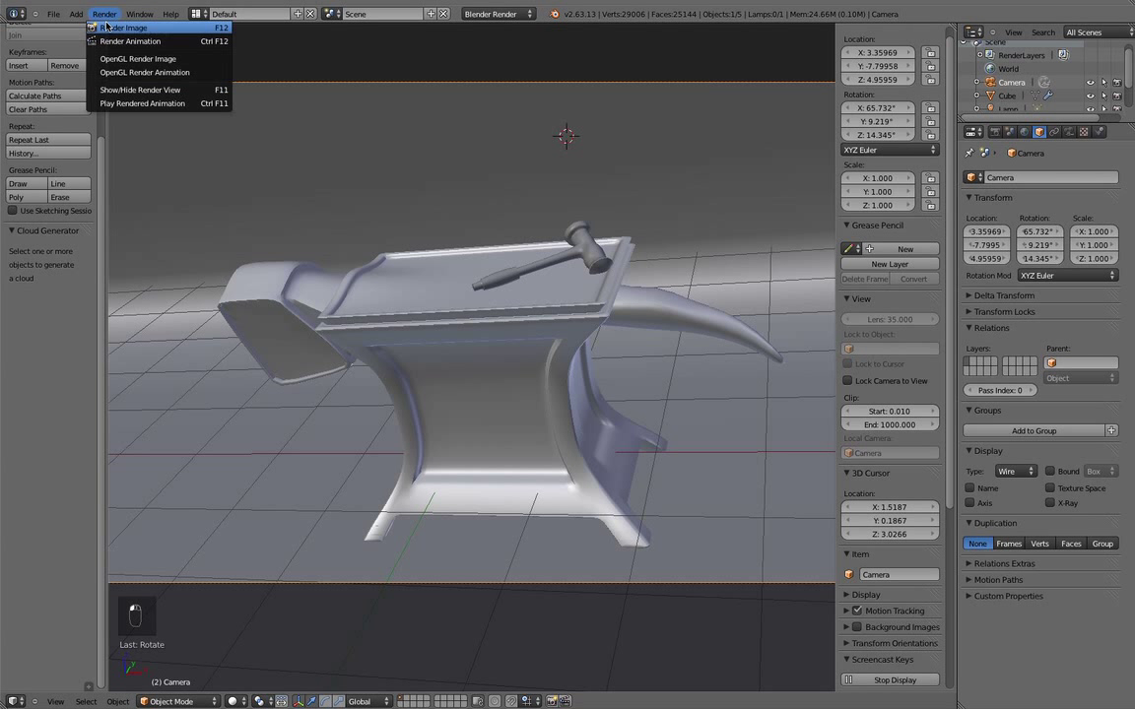
{"action": "left_click", "coordinate": [108, 27]}
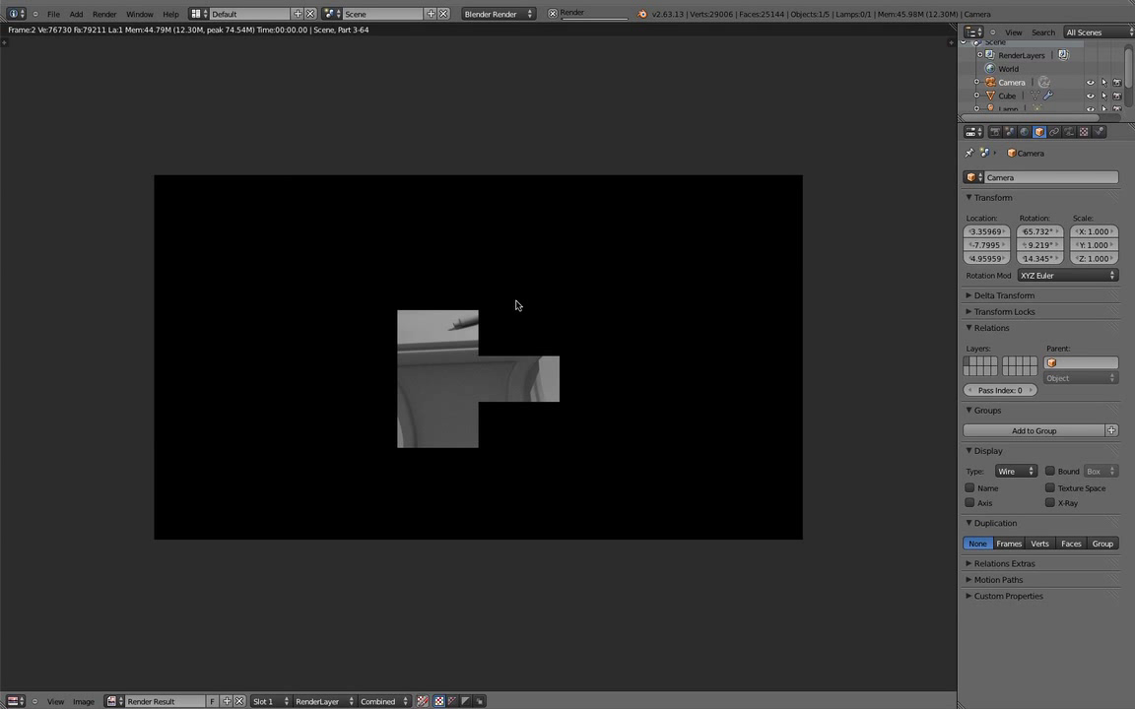
{"action": "scroll", "coordinate": [515, 305], "scroll_direction": "up", "scroll_amount": 2}
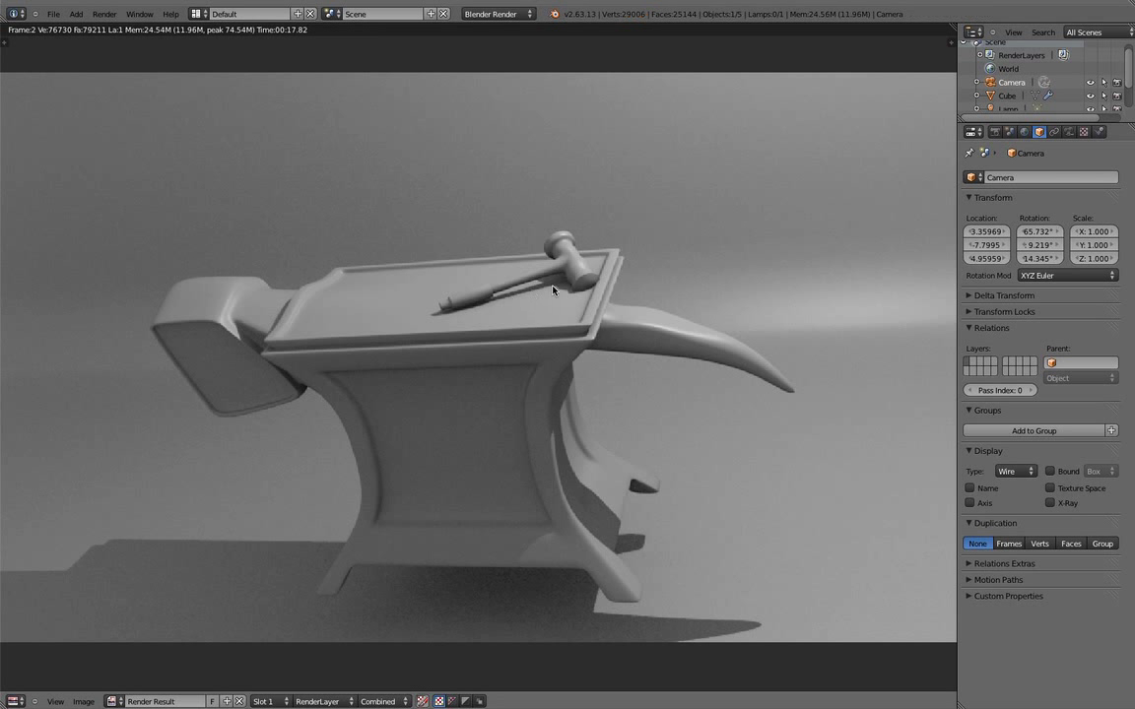
{"action": "scroll", "coordinate": [508, 297], "scroll_direction": "up", "scroll_amount": 3}
{"action": "scroll", "coordinate": [622, 208], "scroll_direction": "down", "scroll_amount": 4}
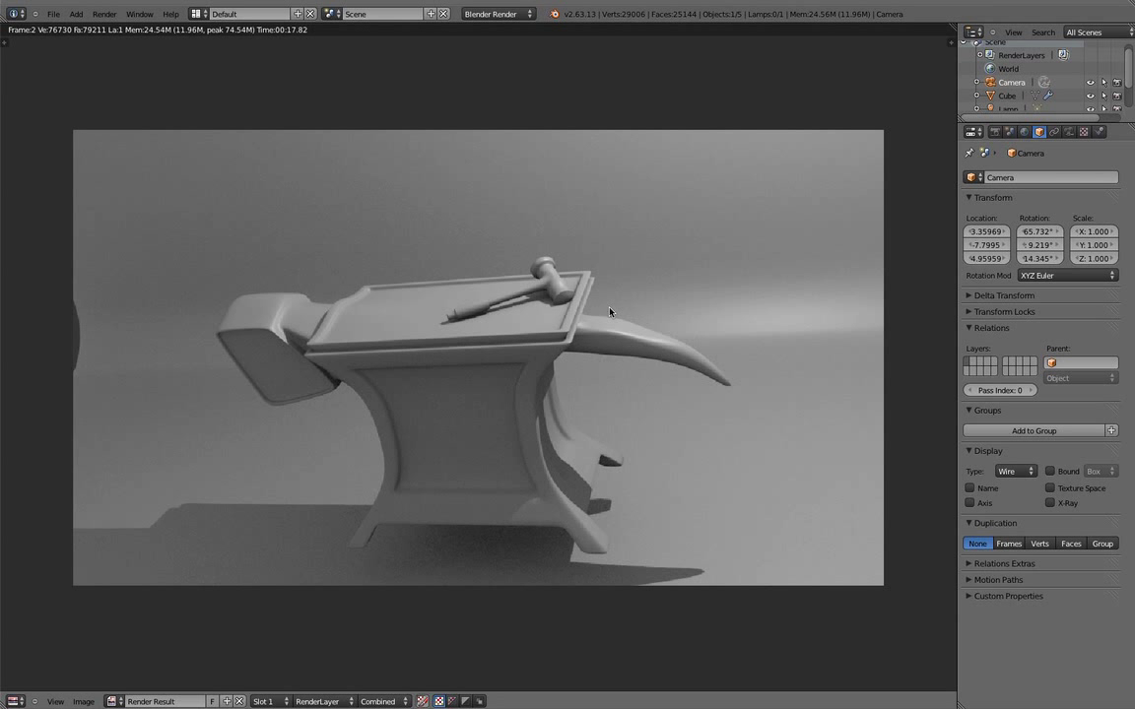
{"action": "scroll", "coordinate": [612, 286], "scroll_direction": "down", "scroll_amount": 2}
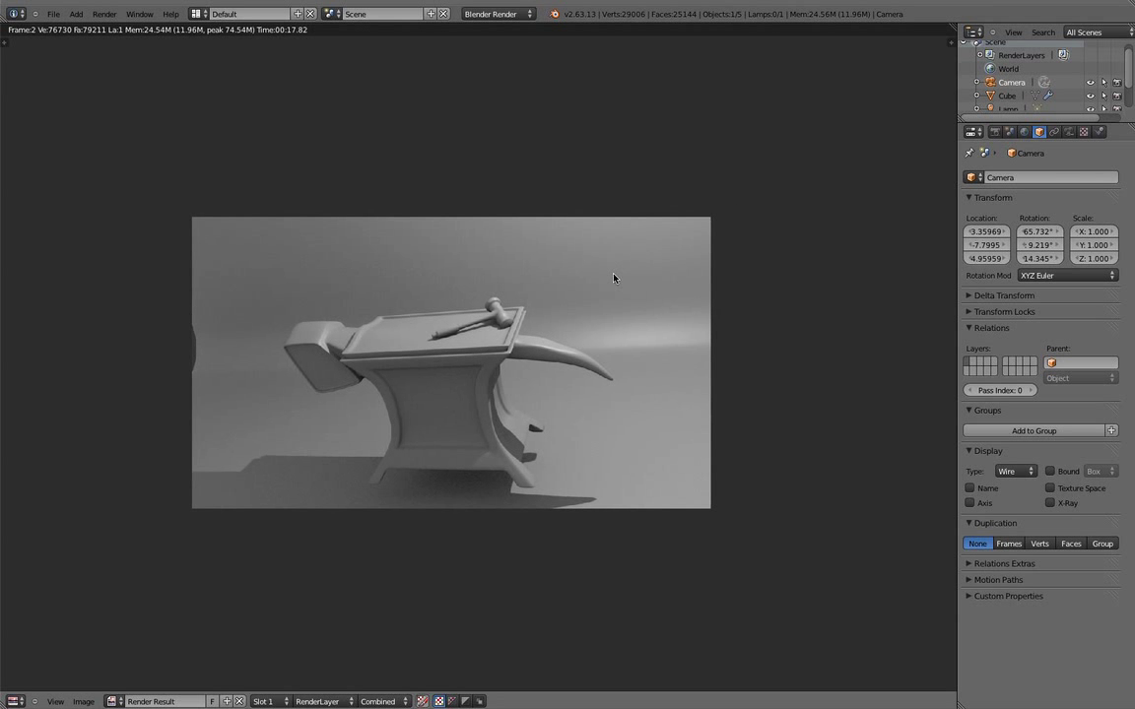
Give the backdrop plane a new material with a black diffuse colour and return to the camera view
{"action": "key", "text": "Escape"}
{"action": "scroll", "coordinate": [613, 277], "scroll_direction": "down", "scroll_amount": 2}
{"action": "middle_click_drag", "start_coordinate": [613, 277], "coordinate": [640, 241]}
{"action": "scroll", "coordinate": [600, 279], "scroll_direction": "down", "scroll_amount": 1}
{"action": "scroll", "coordinate": [600, 279], "scroll_direction": "down", "scroll_amount": 1}
{"action": "right_click", "coordinate": [619, 277]}
{"action": "scroll", "coordinate": [537, 277], "scroll_direction": "up", "scroll_amount": 3}
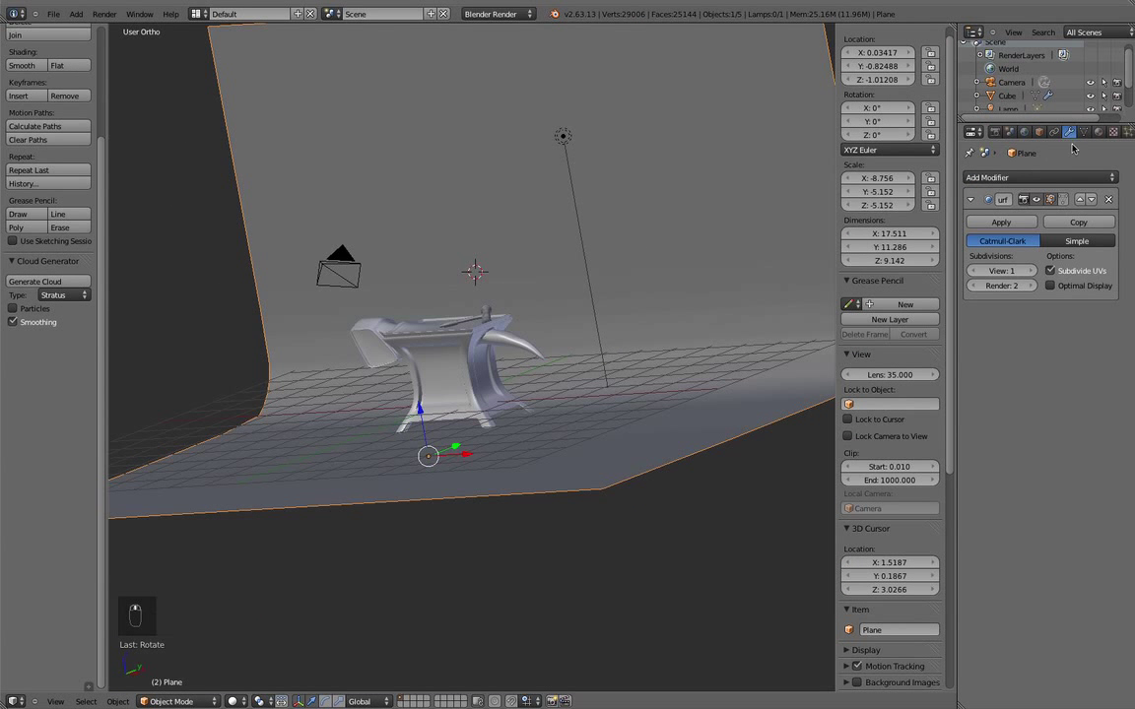
{"action": "left_click", "coordinate": [1097, 133]}
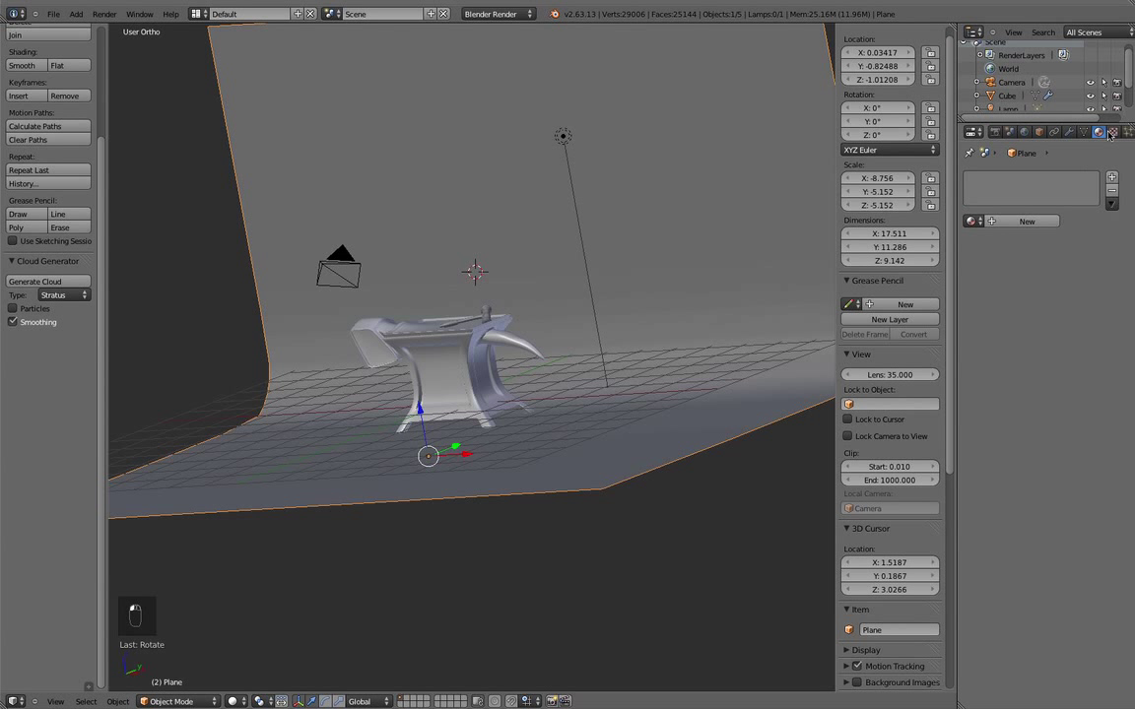
{"action": "left_click", "coordinate": [1026, 221]}
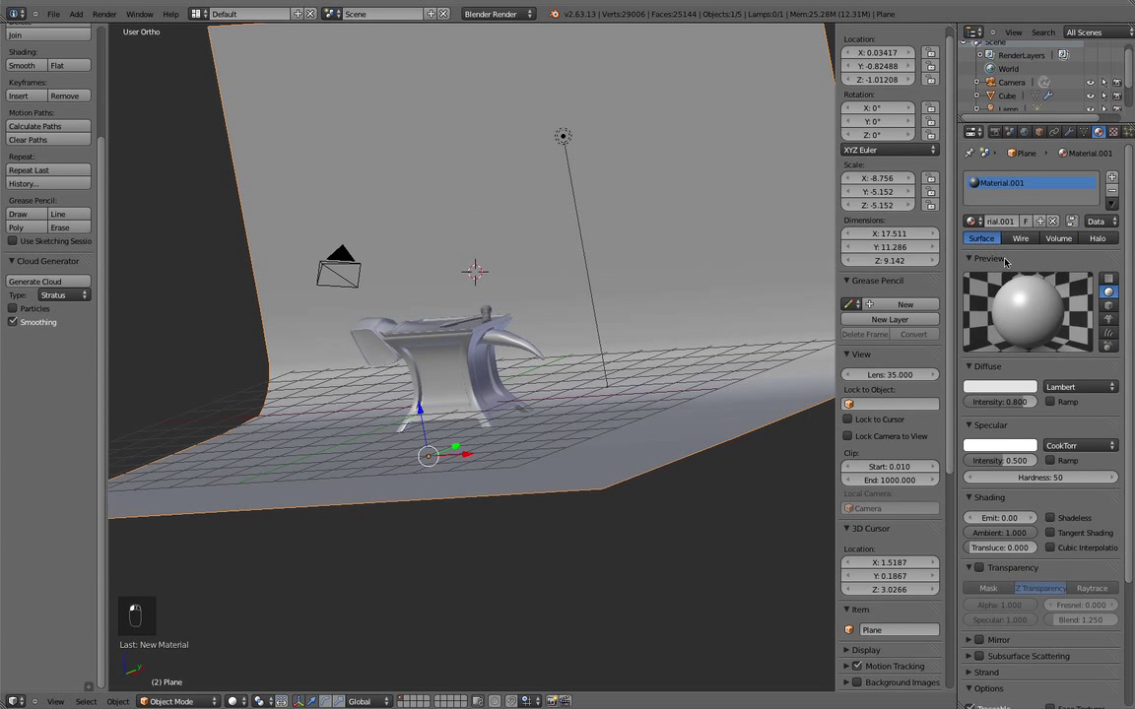
{"action": "left_click", "coordinate": [1024, 386]}
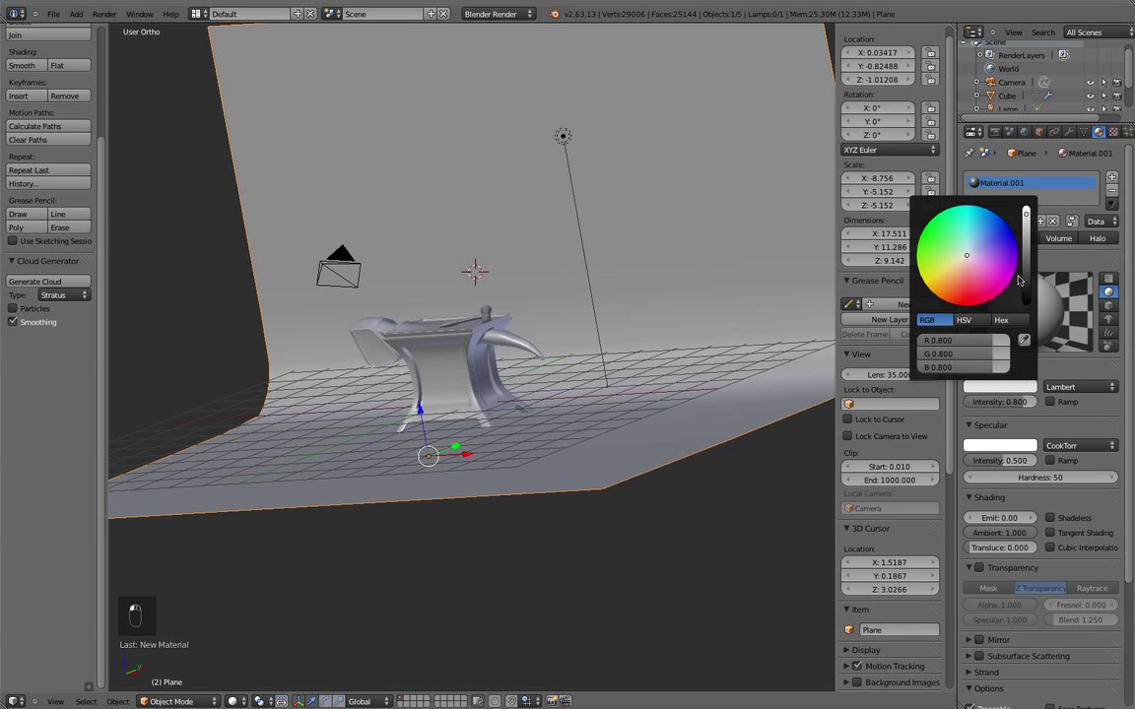
{"action": "left_click_drag", "start_coordinate": [1026, 211], "coordinate": [1026, 300]}
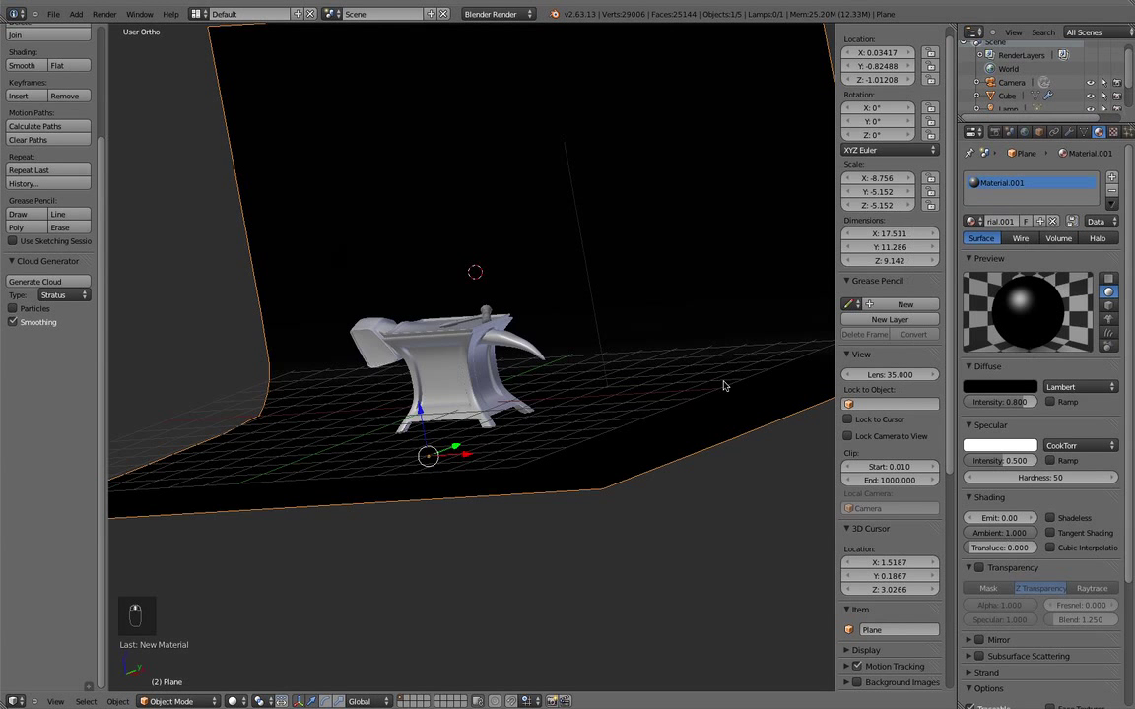
{"action": "key", "text": "KP_0"}
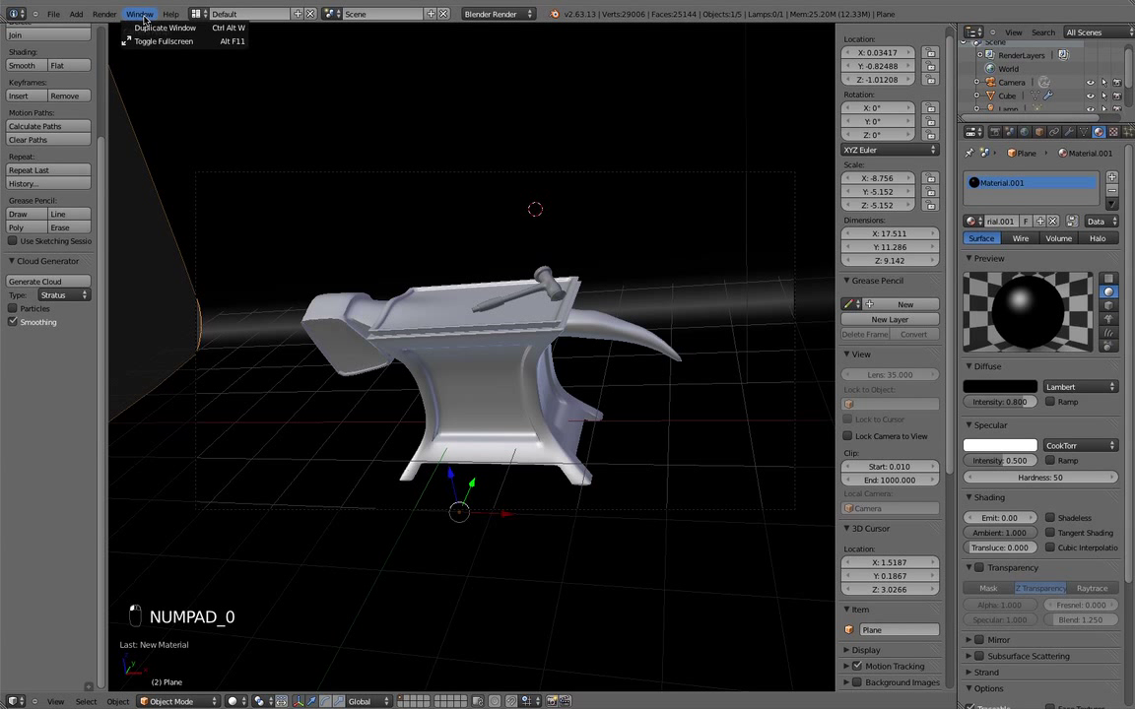
Render the camera view to check the anvil and hammer against the black backdrop
{"action": "left_click", "coordinate": [105, 14]}
{"action": "left_click", "coordinate": [116, 28]}
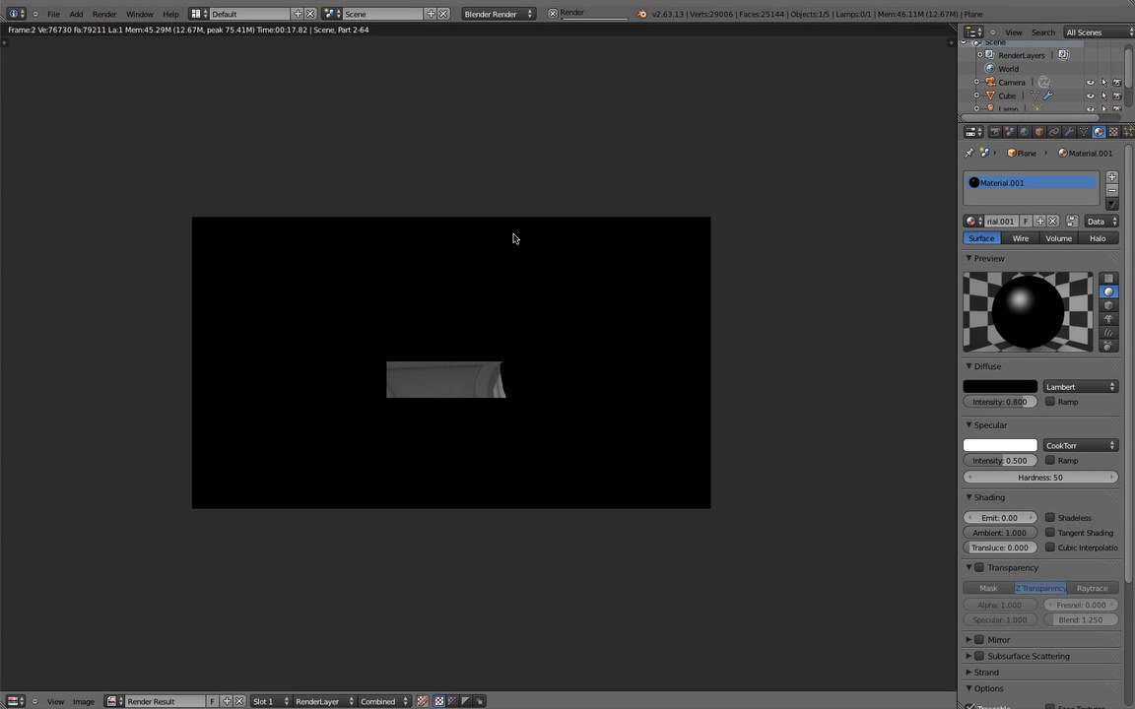
{"action": "scroll", "coordinate": [551, 309], "scroll_direction": "up", "scroll_amount": 1}
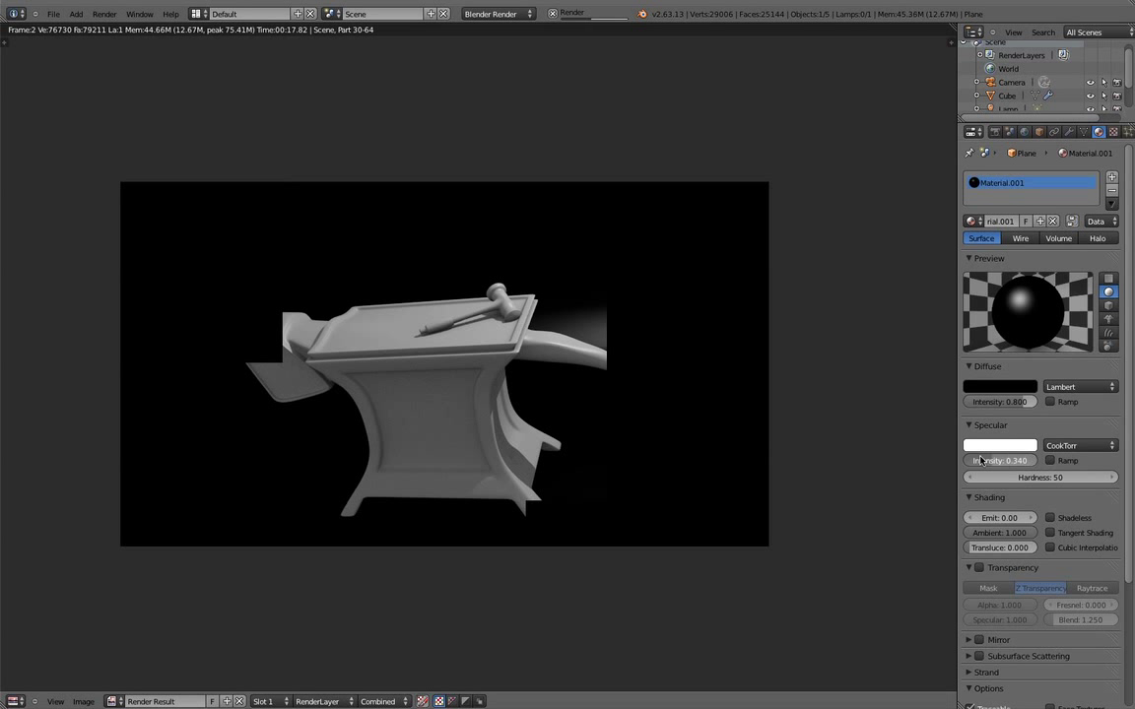
Set the backdrop material's specular intensity to 0 and leave the render view
{"action": "left_click_drag", "start_coordinate": [980, 460], "coordinate": [772, 483]}
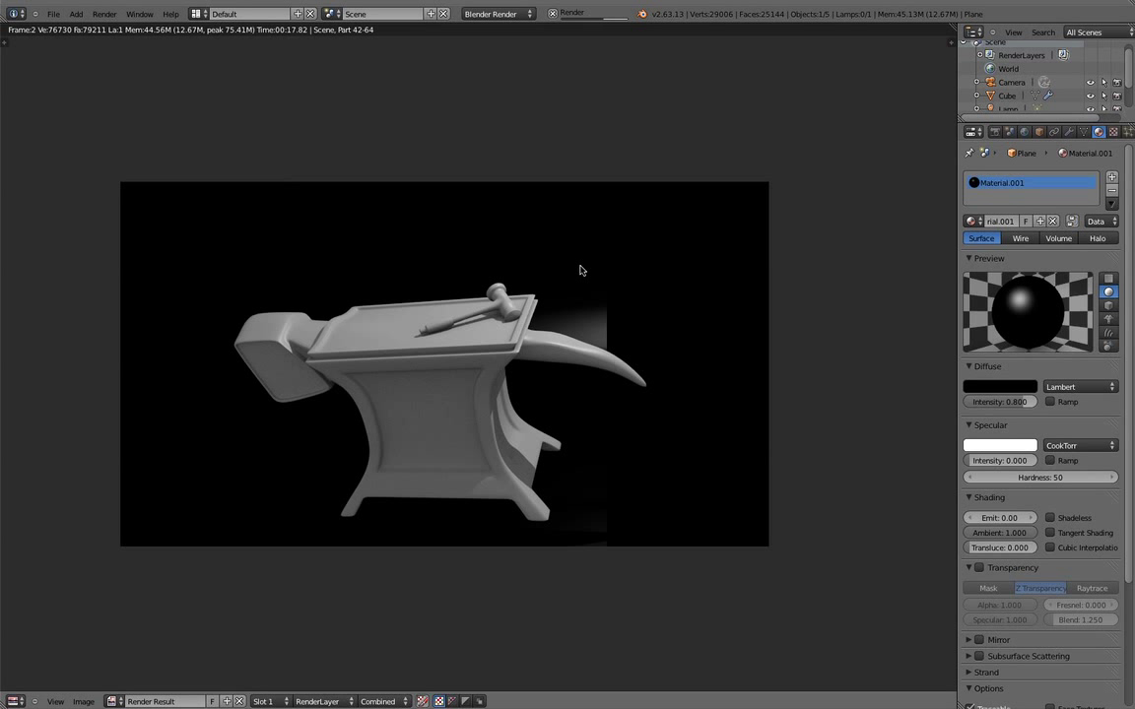
{"action": "scroll", "coordinate": [541, 295], "scroll_direction": "down", "scroll_amount": 2}
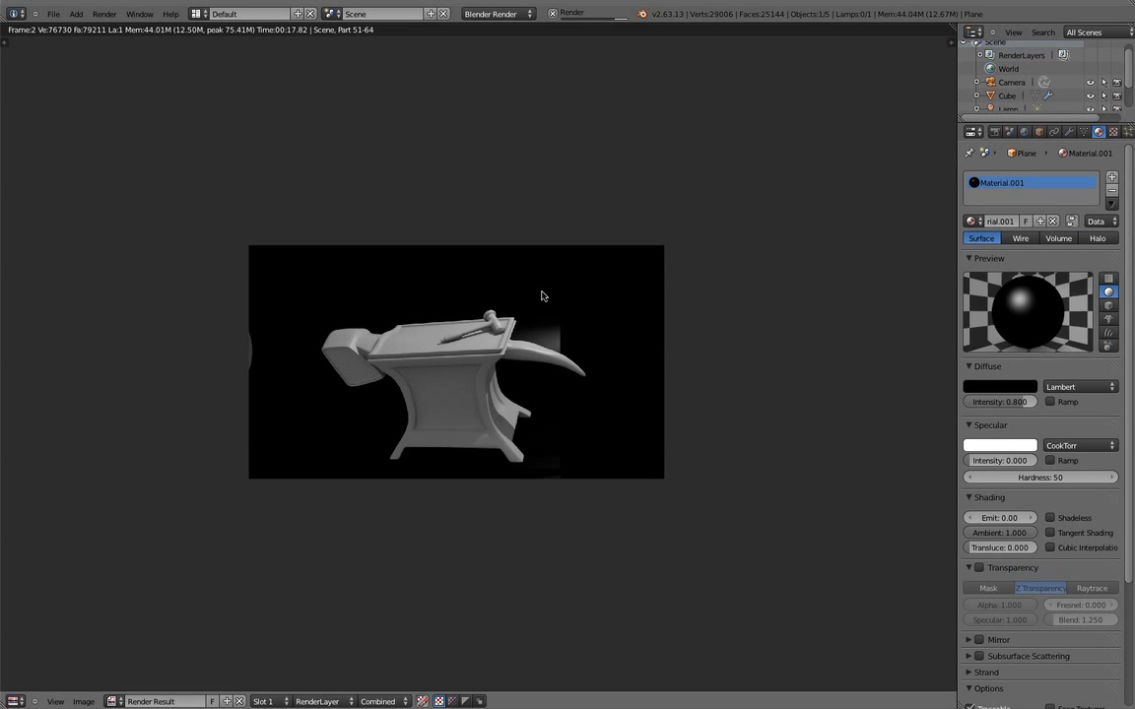
{"action": "scroll", "coordinate": [541, 296], "scroll_direction": "down", "scroll_amount": 2}
{"action": "scroll", "coordinate": [541, 296], "scroll_direction": "up", "scroll_amount": 2}
{"action": "key", "text": "Escape"}
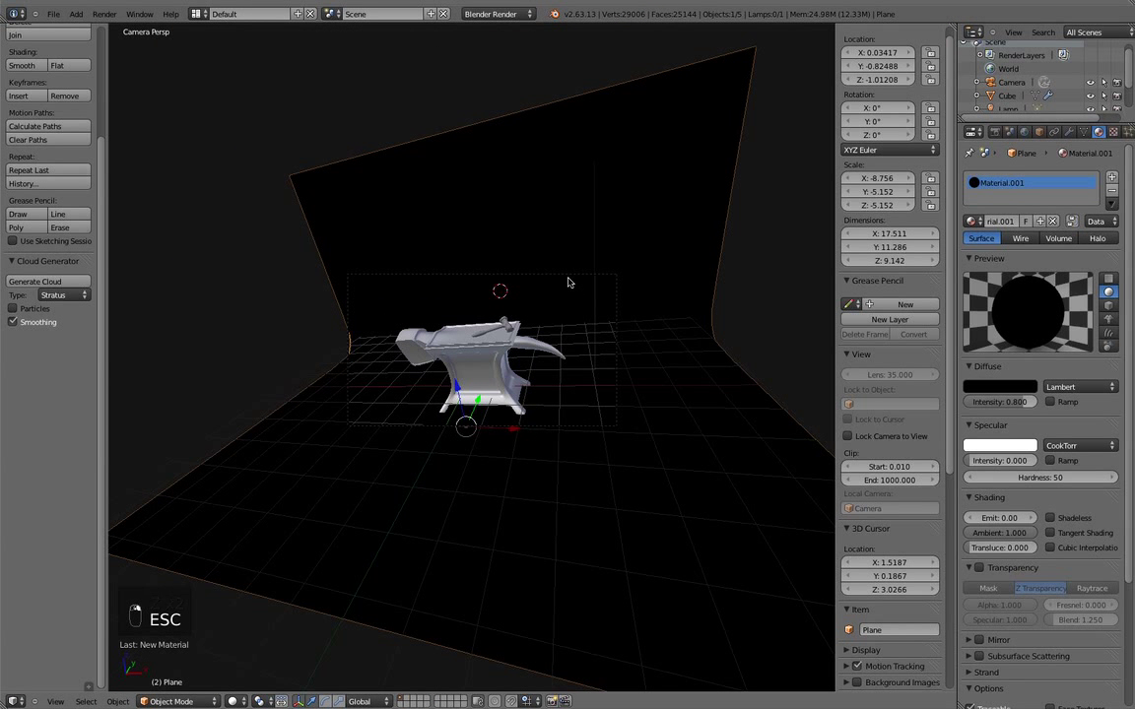
Select the camera and reframe the anvil with fly navigation, at about 65.5° X and 13.1° Z rotation
{"action": "right_click", "coordinate": [612, 293]}
{"action": "scroll", "coordinate": [613, 297], "scroll_direction": "up", "scroll_amount": 3}
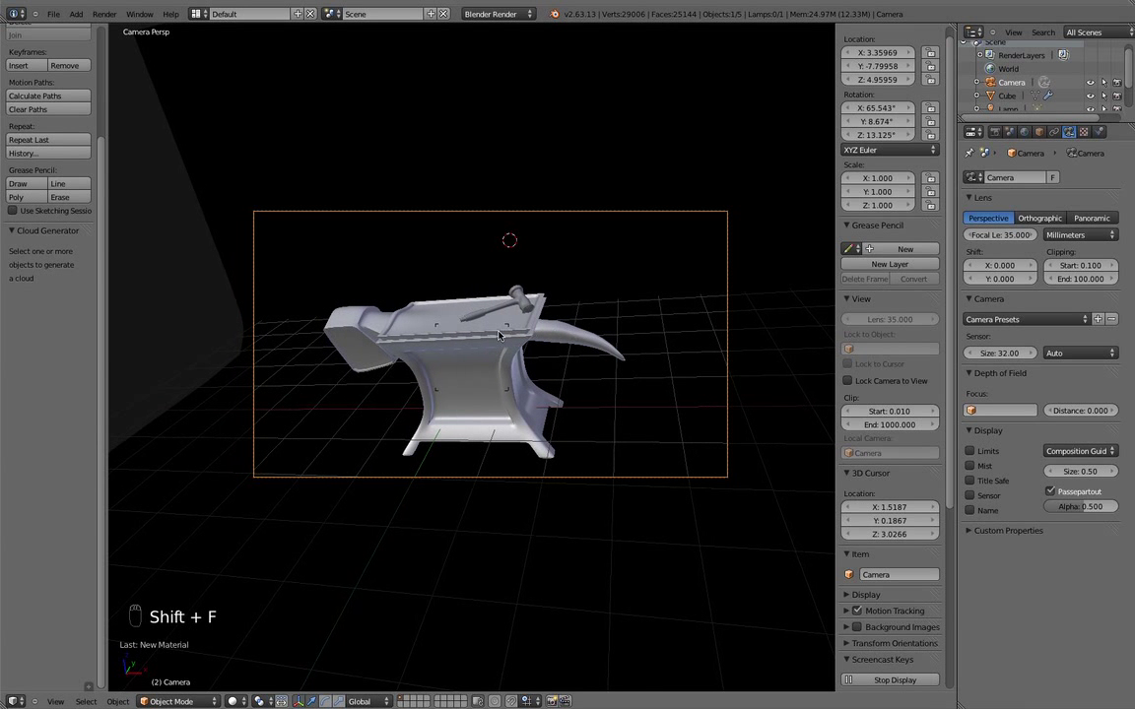
{"action": "scroll", "coordinate": [499, 333], "scroll_direction": "up", "scroll_amount": 2}
{"action": "scroll", "coordinate": [501, 333], "scroll_direction": "down", "scroll_amount": 1}
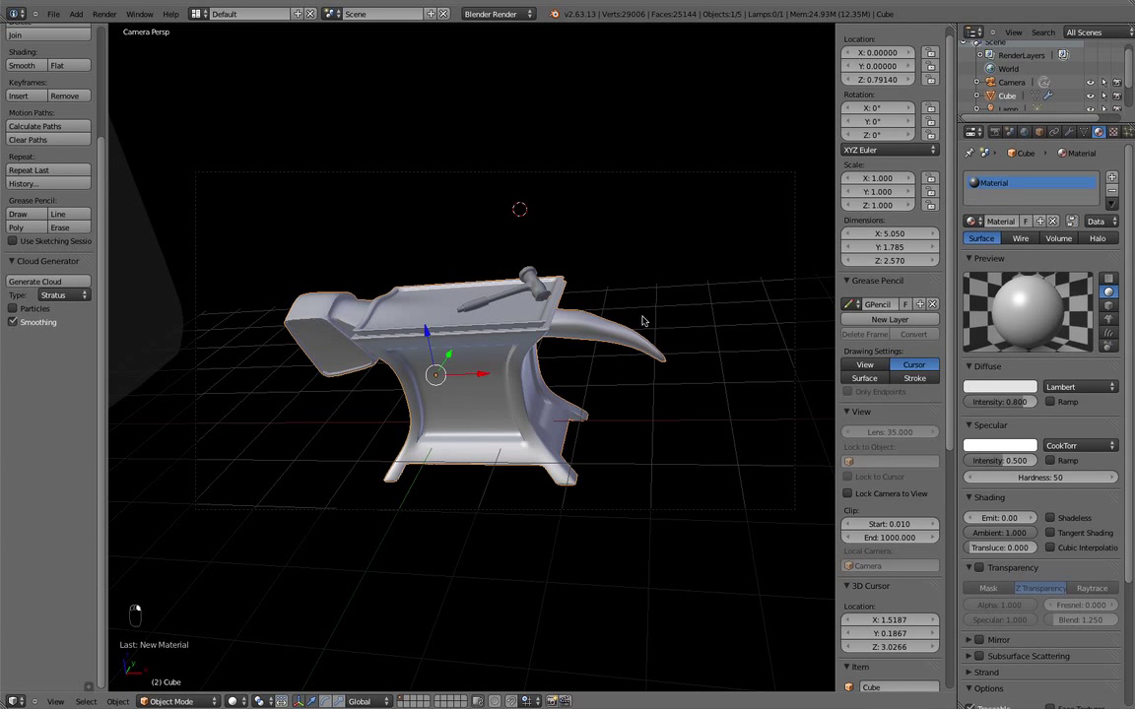
Select the anvil and enable mirror reflection on its material with a reflectivity of about 0.585
{"action": "scroll", "coordinate": [999, 347], "scroll_direction": "down", "scroll_amount": 5}
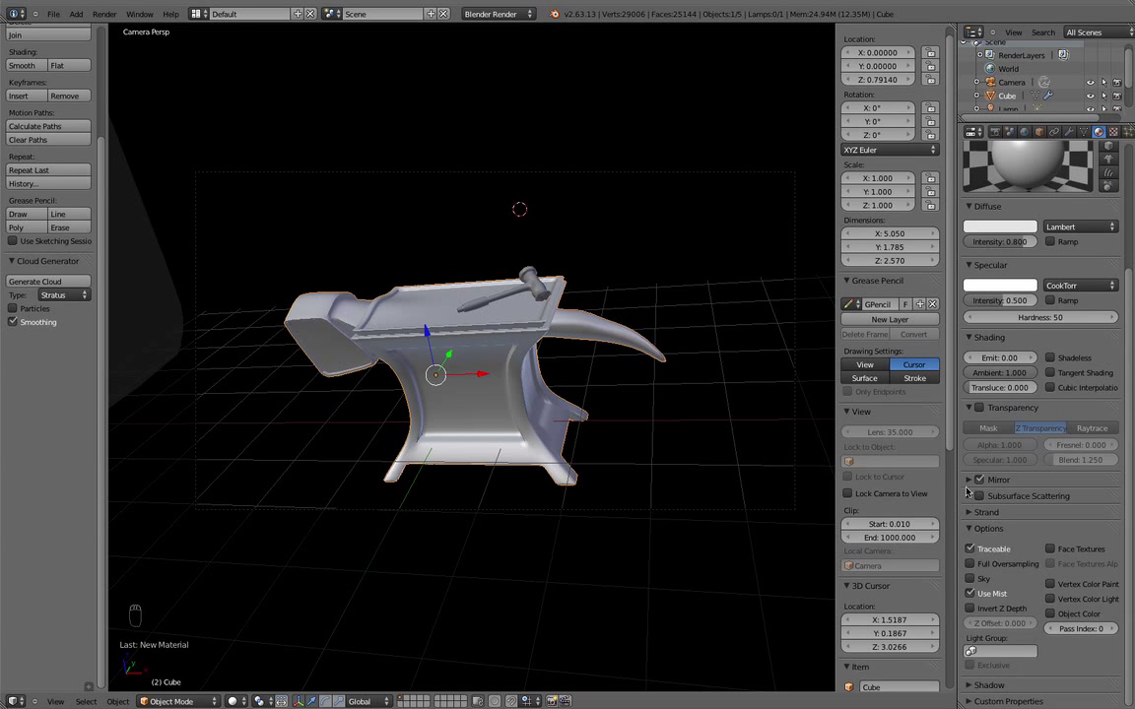
{"action": "left_click", "coordinate": [968, 479]}
{"action": "left_click_drag", "start_coordinate": [977, 500], "coordinate": [1020, 504]}
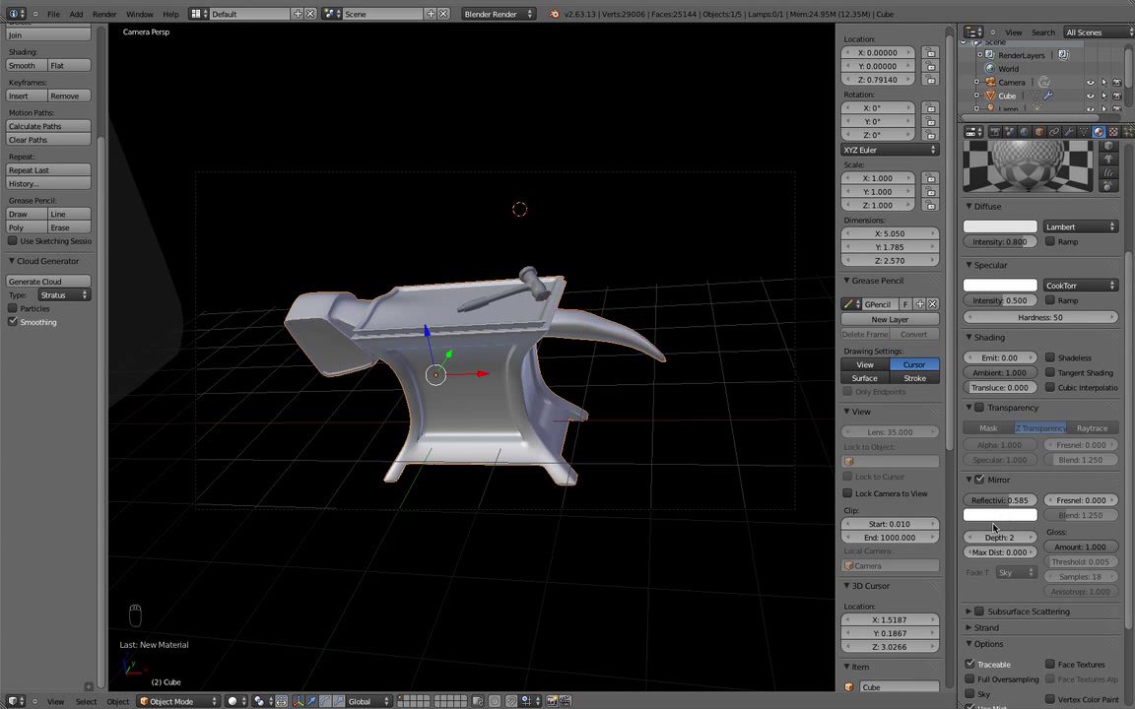
{"action": "scroll", "coordinate": [985, 345], "scroll_direction": "up", "scroll_amount": 5}
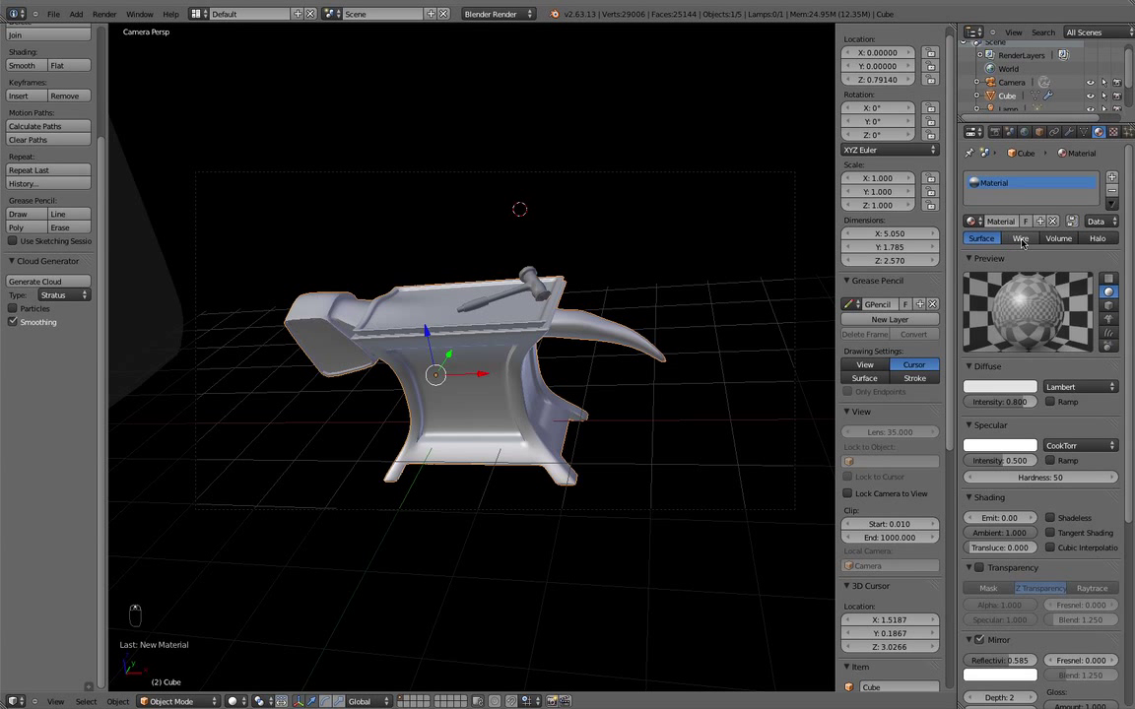
{"action": "scroll", "coordinate": [1038, 542], "scroll_direction": "down", "scroll_amount": 7}
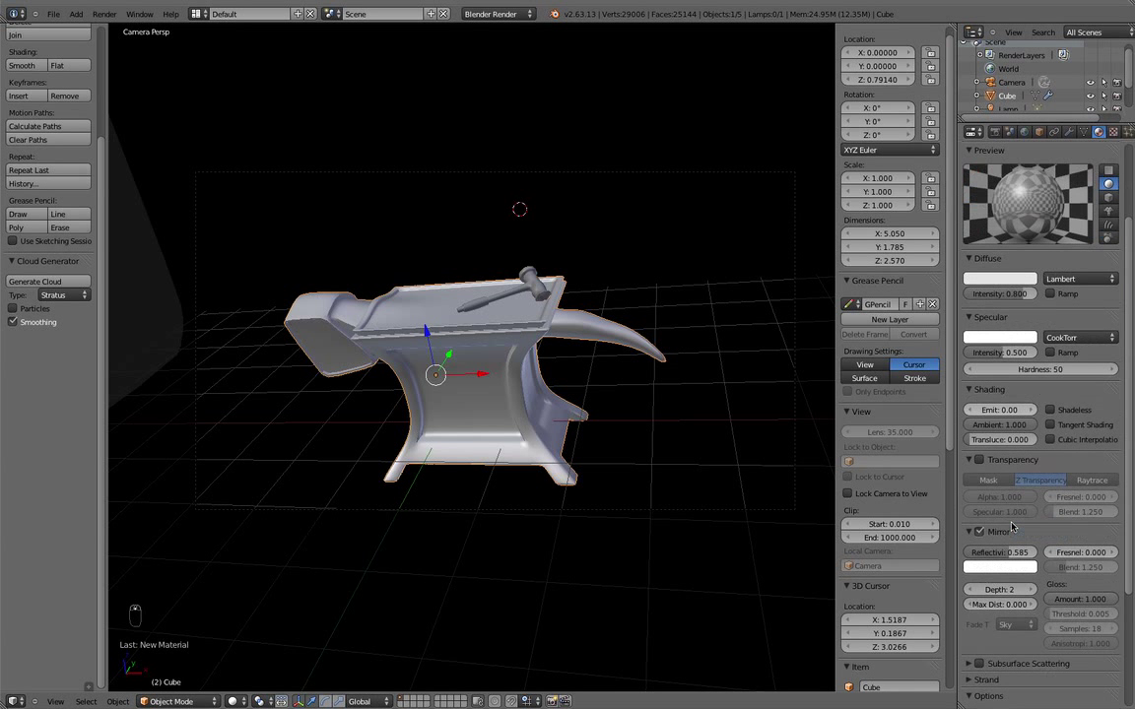
{"action": "scroll", "coordinate": [1034, 561], "scroll_direction": "down", "scroll_amount": 1}
{"action": "scroll", "coordinate": [1030, 576], "scroll_direction": "up", "scroll_amount": 8}
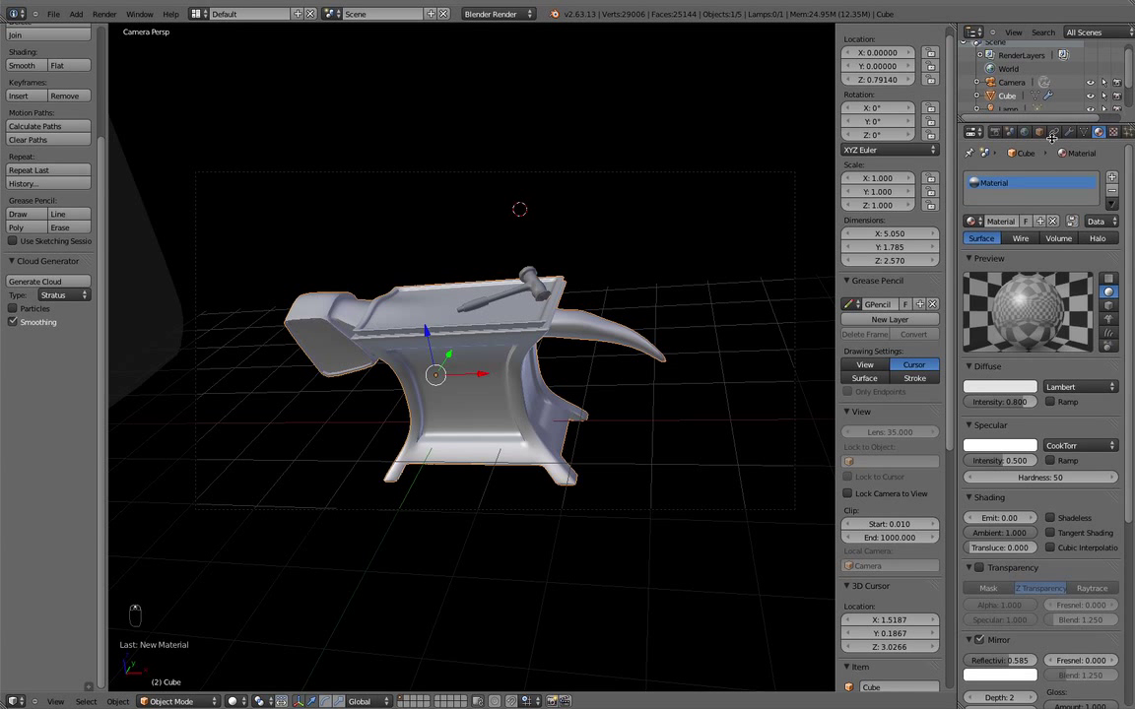
Disable the anvil material's existing texture and add a new Clouds texture in the second slot
{"action": "left_click", "coordinate": [1113, 131]}
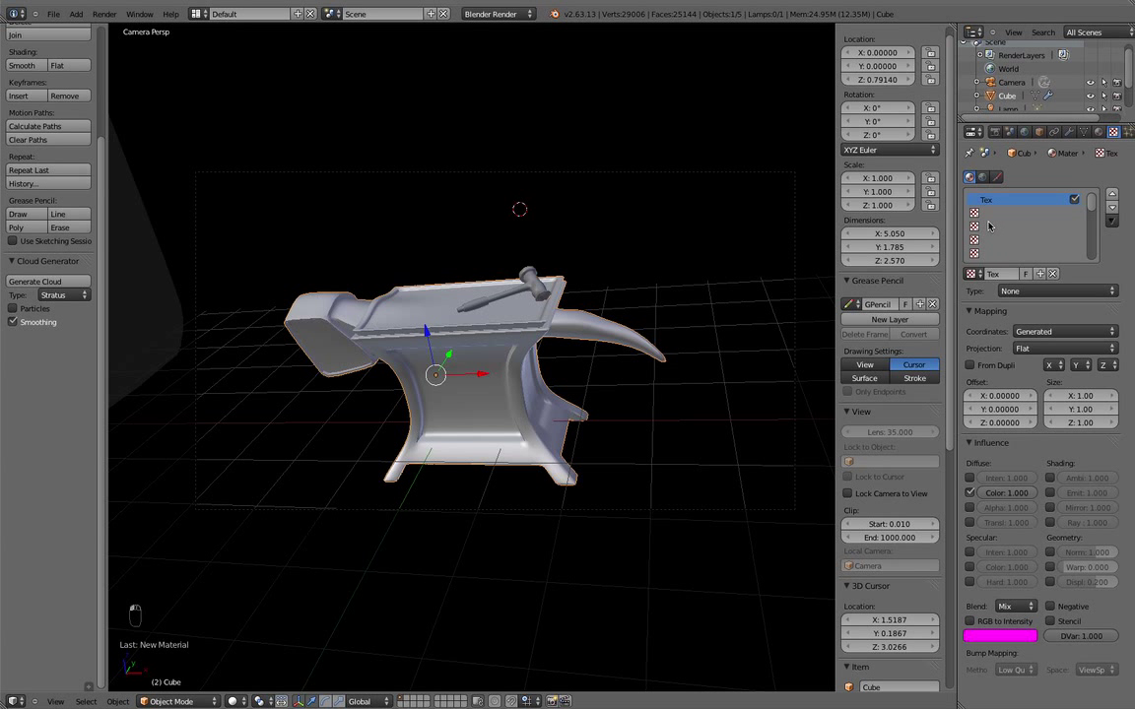
{"action": "right_click", "coordinate": [986, 214]}
{"action": "left_click", "coordinate": [1016, 217]}
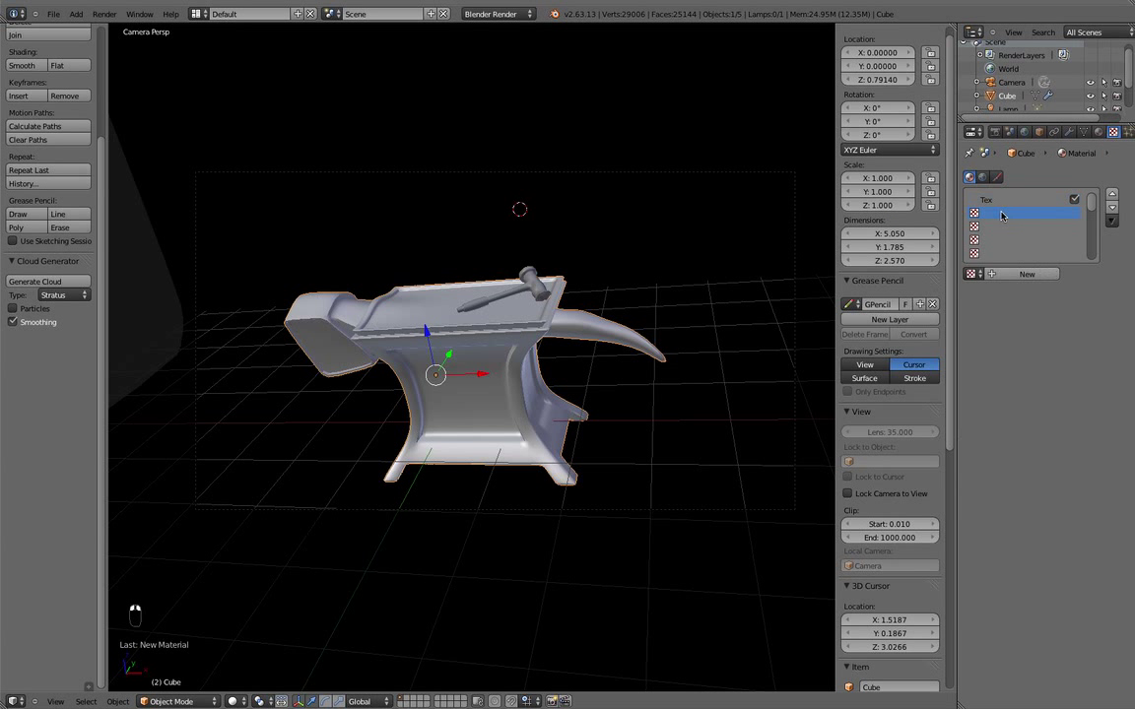
{"action": "left_click", "coordinate": [1005, 200]}
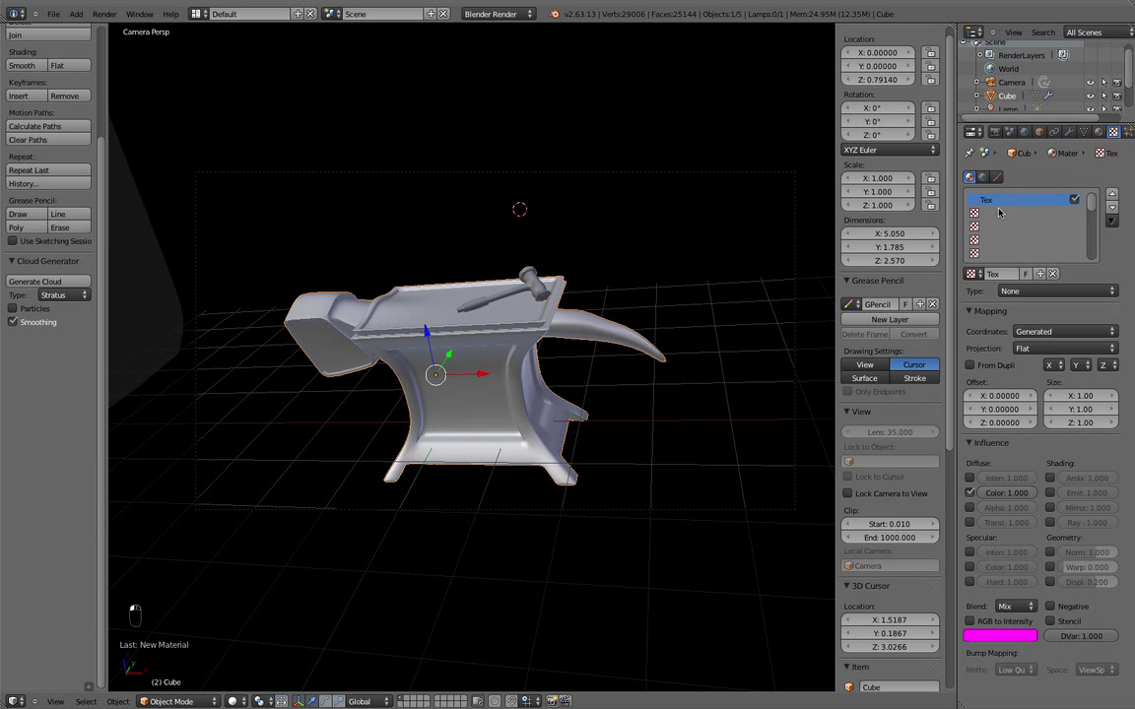
{"action": "left_click", "coordinate": [1074, 200]}
{"action": "left_click", "coordinate": [1004, 226]}
{"action": "left_click", "coordinate": [1026, 273]}
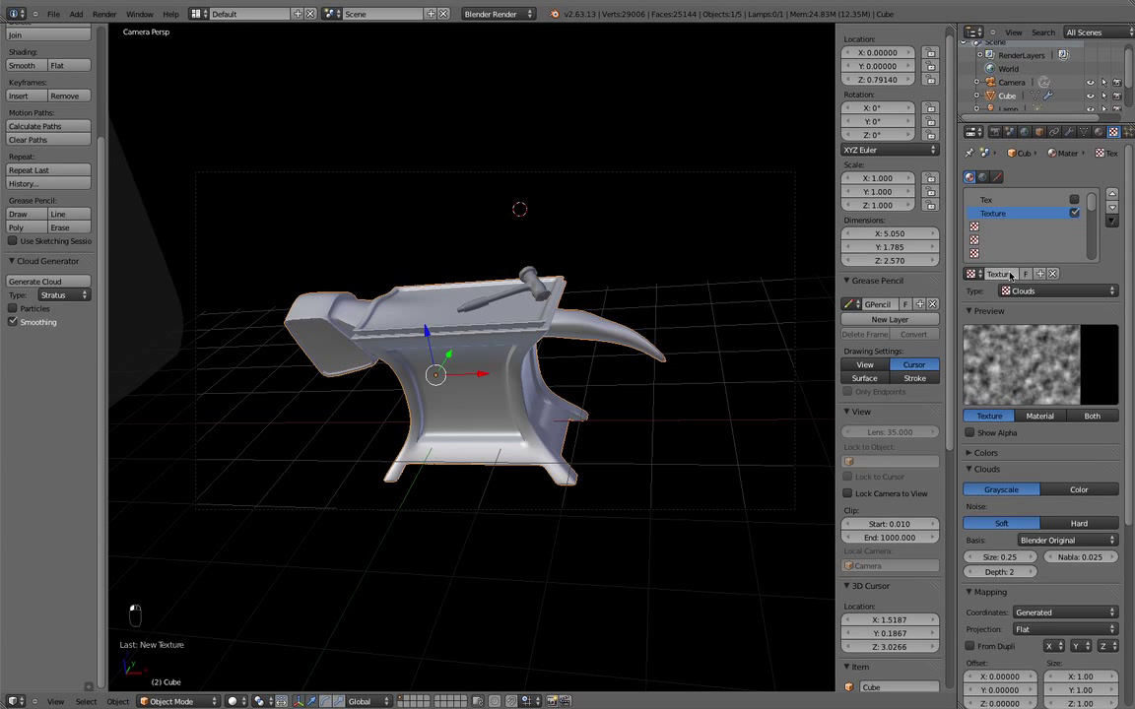
{"action": "left_click", "coordinate": [1049, 291]}
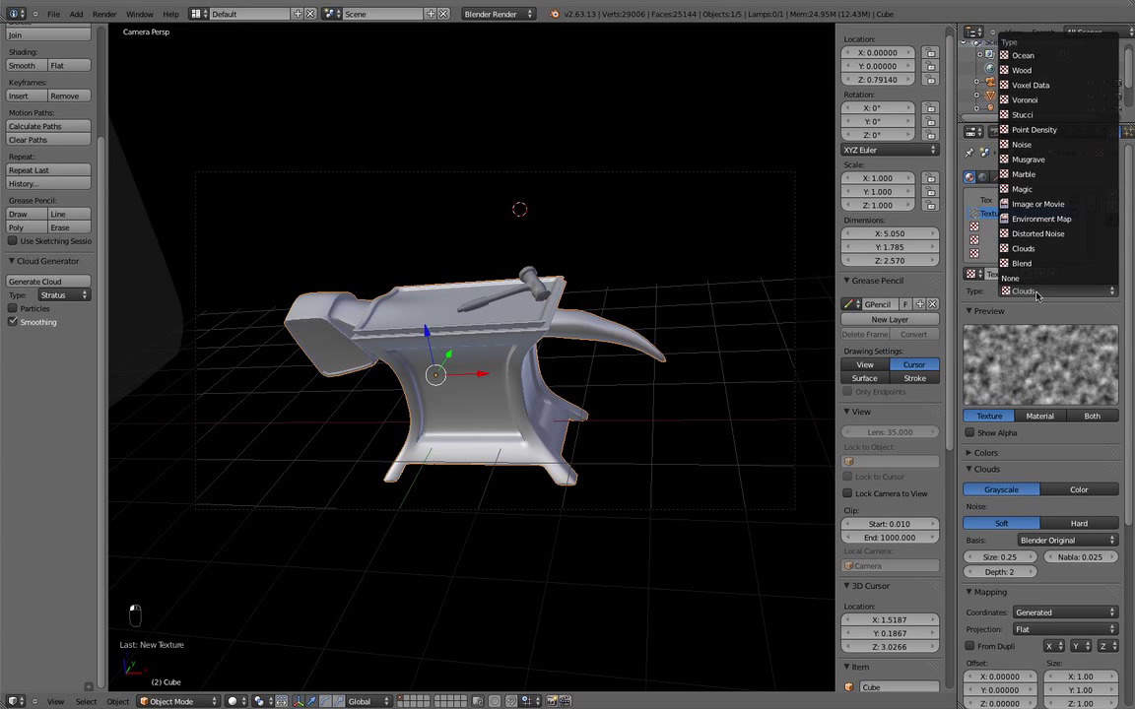
{"action": "left_click", "coordinate": [1045, 249]}
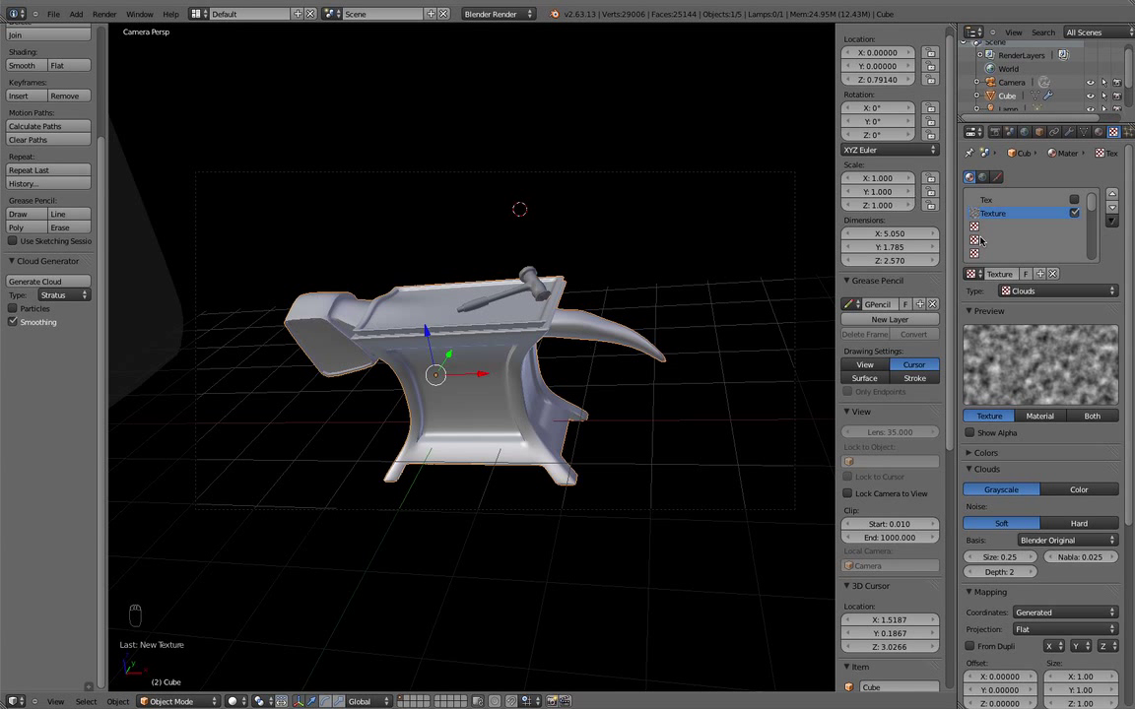
Make the Clouds texture influence displacement instead of diffuse colour
{"action": "scroll", "coordinate": [1061, 490], "scroll_direction": "down", "scroll_amount": 5}
{"action": "scroll", "coordinate": [1061, 490], "scroll_direction": "down", "scroll_amount": 2}
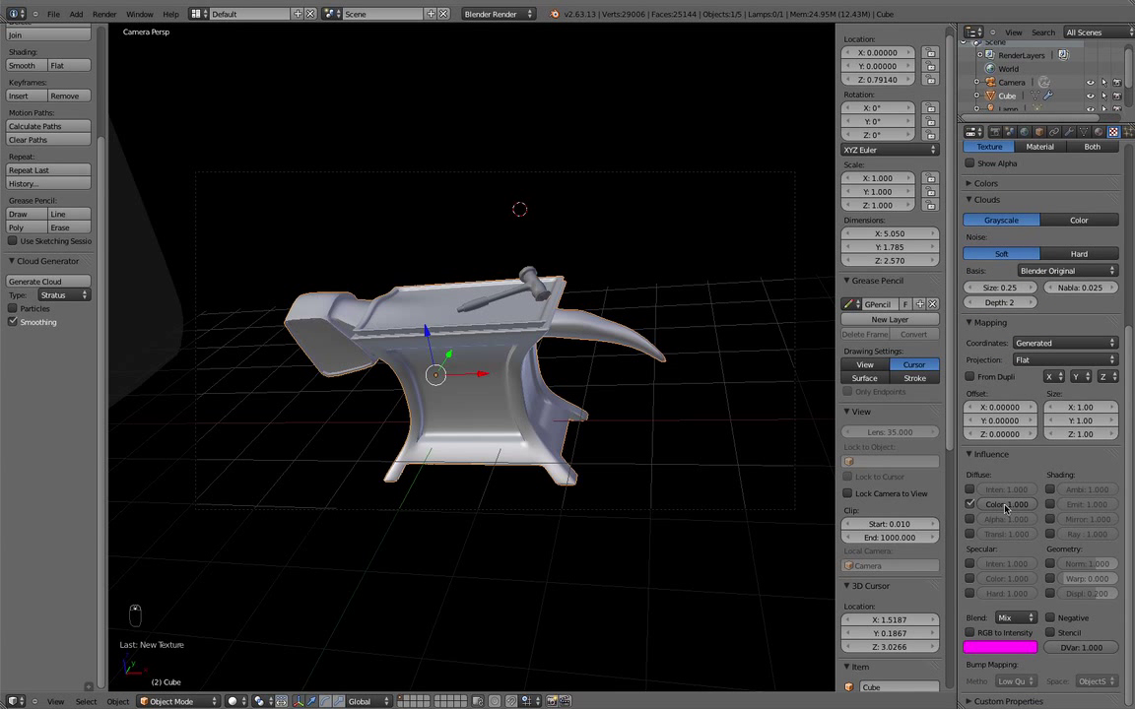
{"action": "scroll", "coordinate": [1005, 507], "scroll_direction": "up", "scroll_amount": 4}
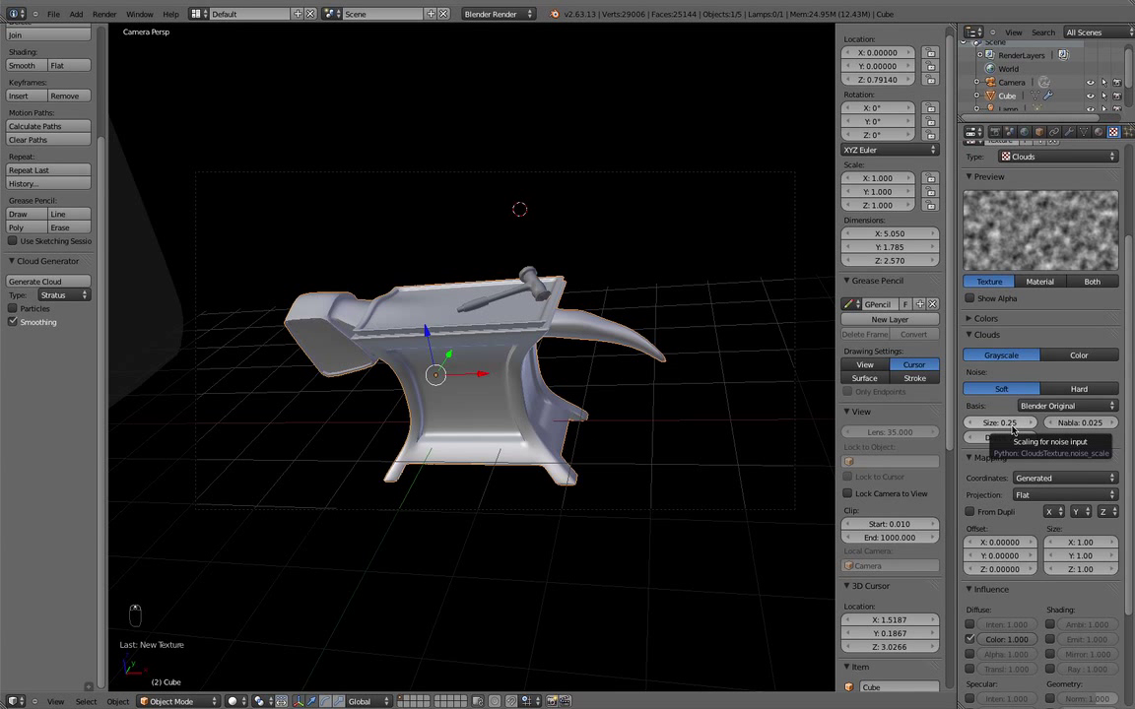
{"action": "scroll", "coordinate": [1012, 430], "scroll_direction": "down", "scroll_amount": 3}
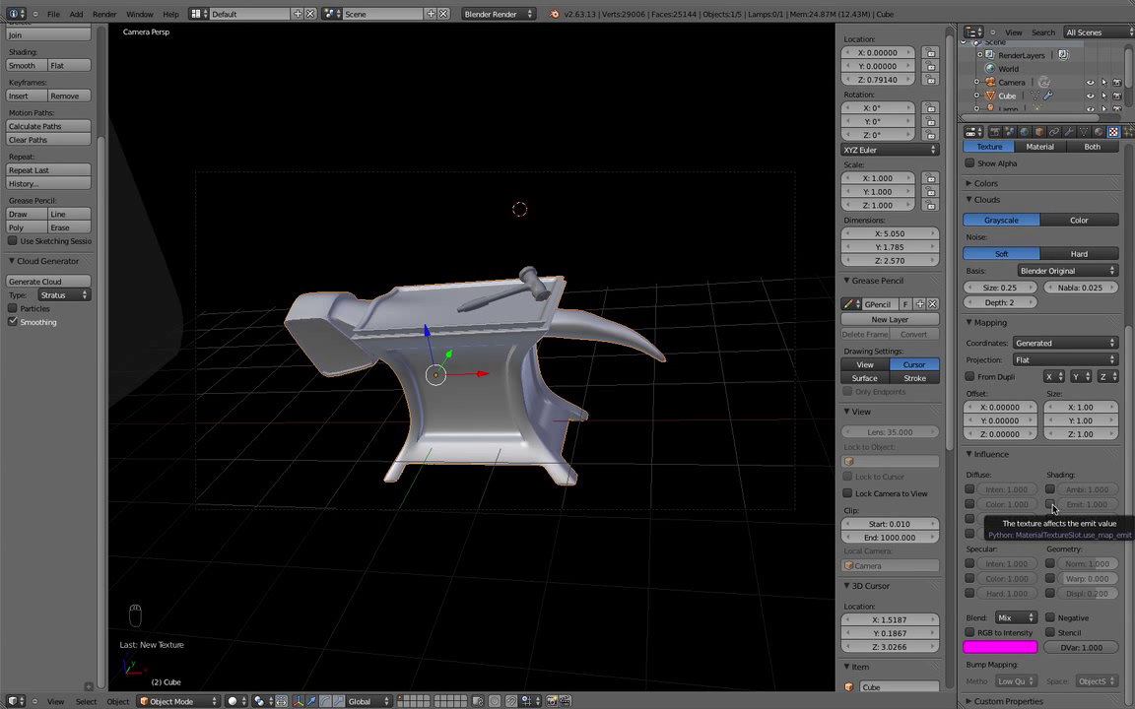
{"action": "left_click", "coordinate": [1050, 593]}
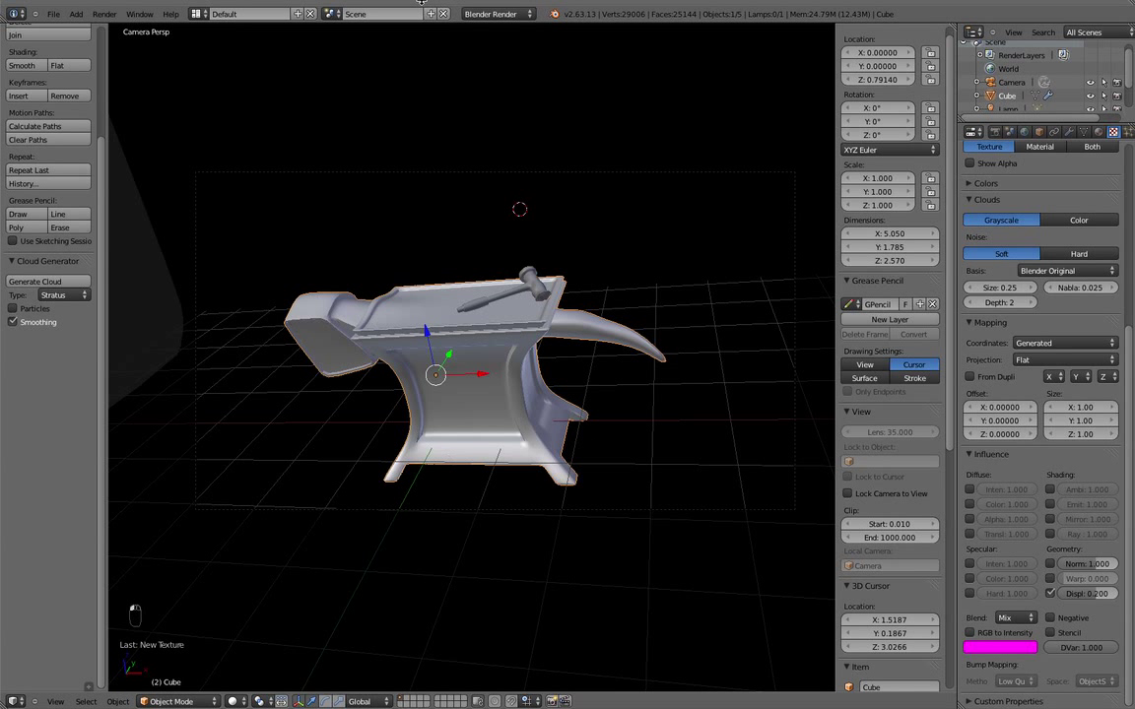
Render the camera view and examine the effect of the displacement on the anvil up close
{"action": "left_click", "coordinate": [105, 14]}
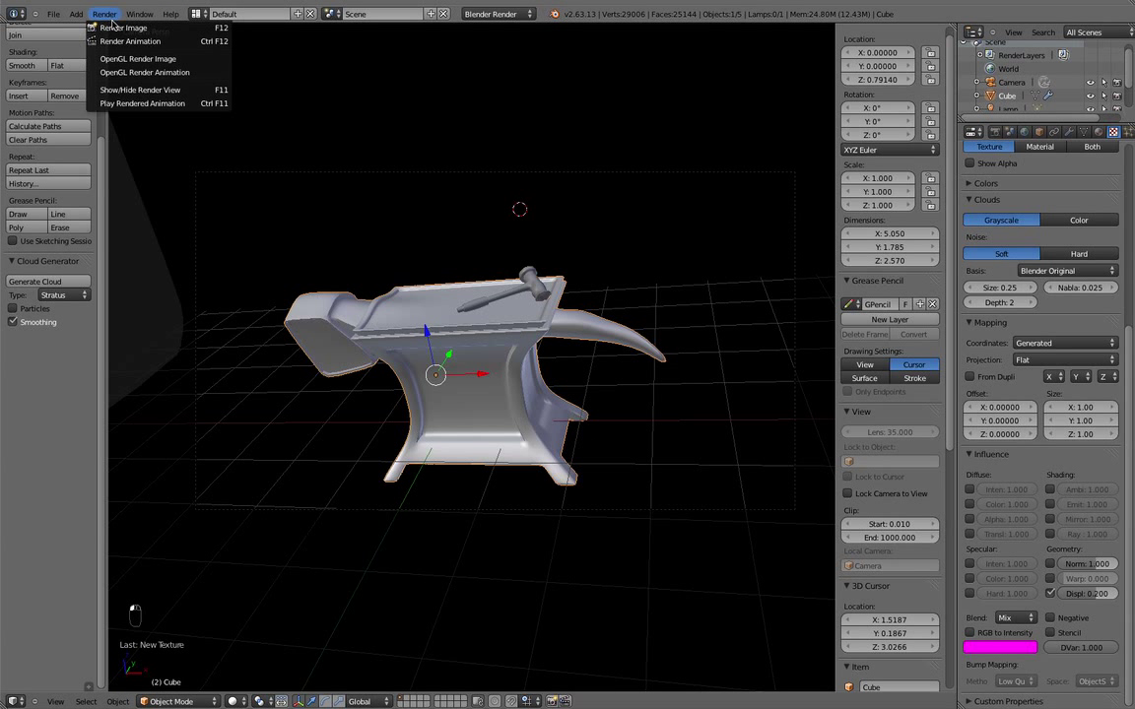
{"action": "left_click", "coordinate": [168, 40]}
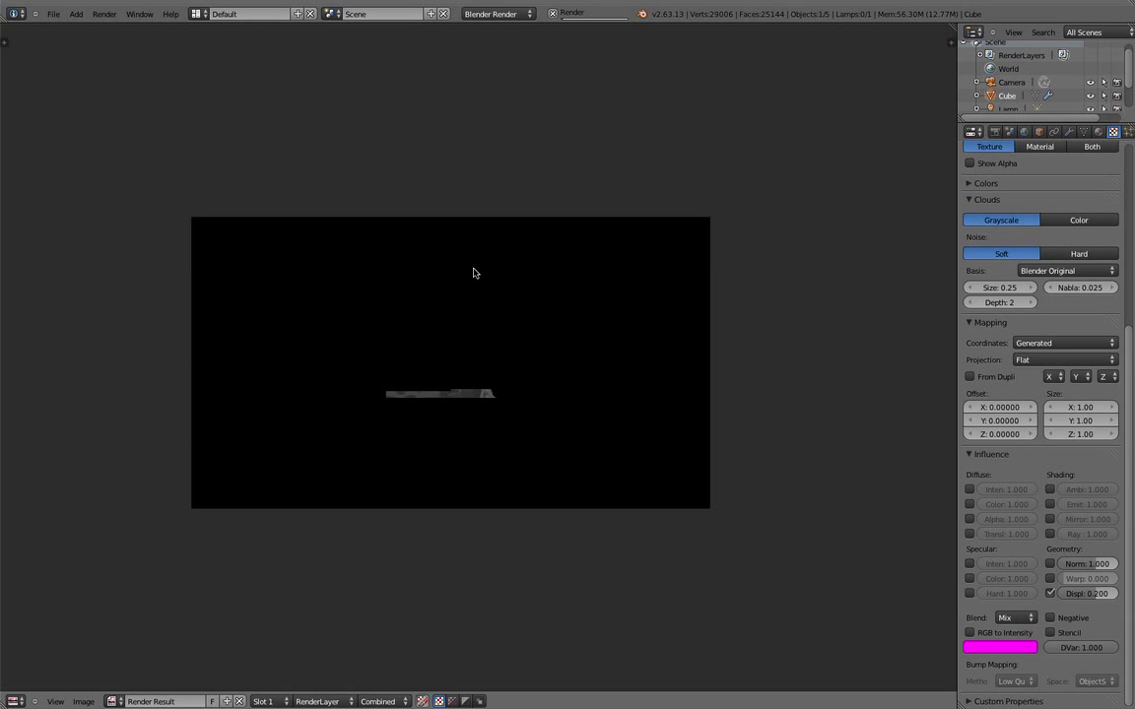
{"action": "scroll", "coordinate": [479, 359], "scroll_direction": "up", "scroll_amount": 3}
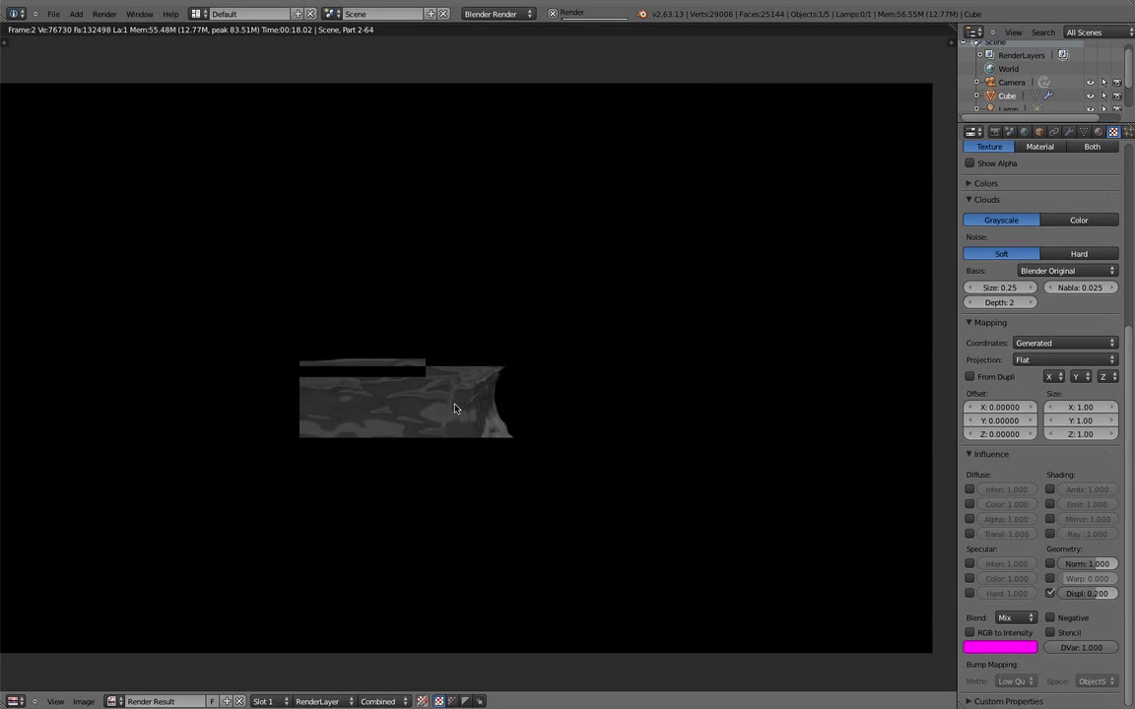
{"action": "scroll", "coordinate": [536, 372], "scroll_direction": "up", "scroll_amount": 4}
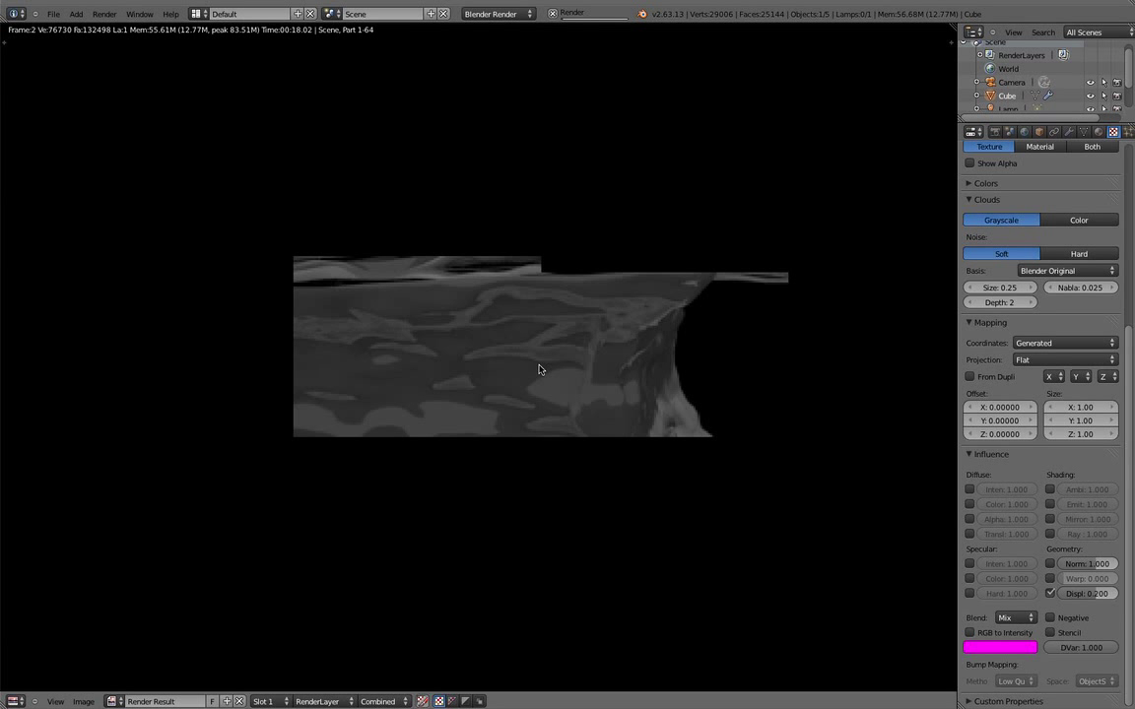
{"action": "scroll", "coordinate": [538, 369], "scroll_direction": "down", "scroll_amount": 2}
{"action": "scroll", "coordinate": [539, 369], "scroll_direction": "down", "scroll_amount": 2}
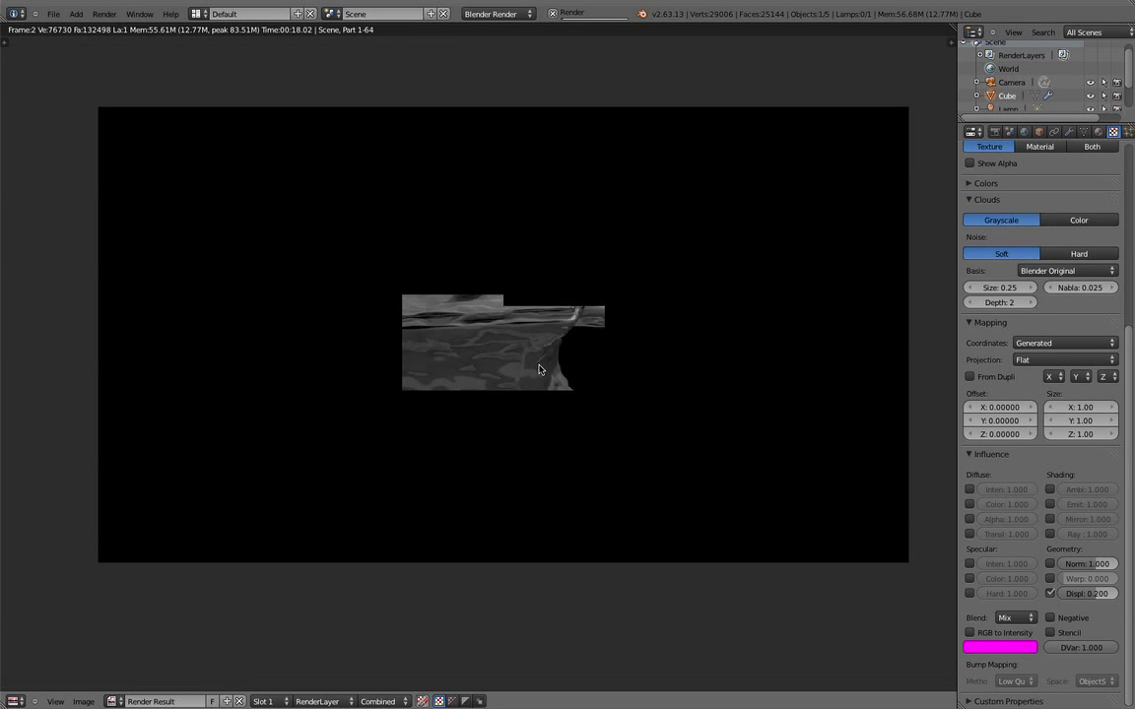
{"action": "middle_click_drag", "start_coordinate": [538, 369], "coordinate": [540, 433]}
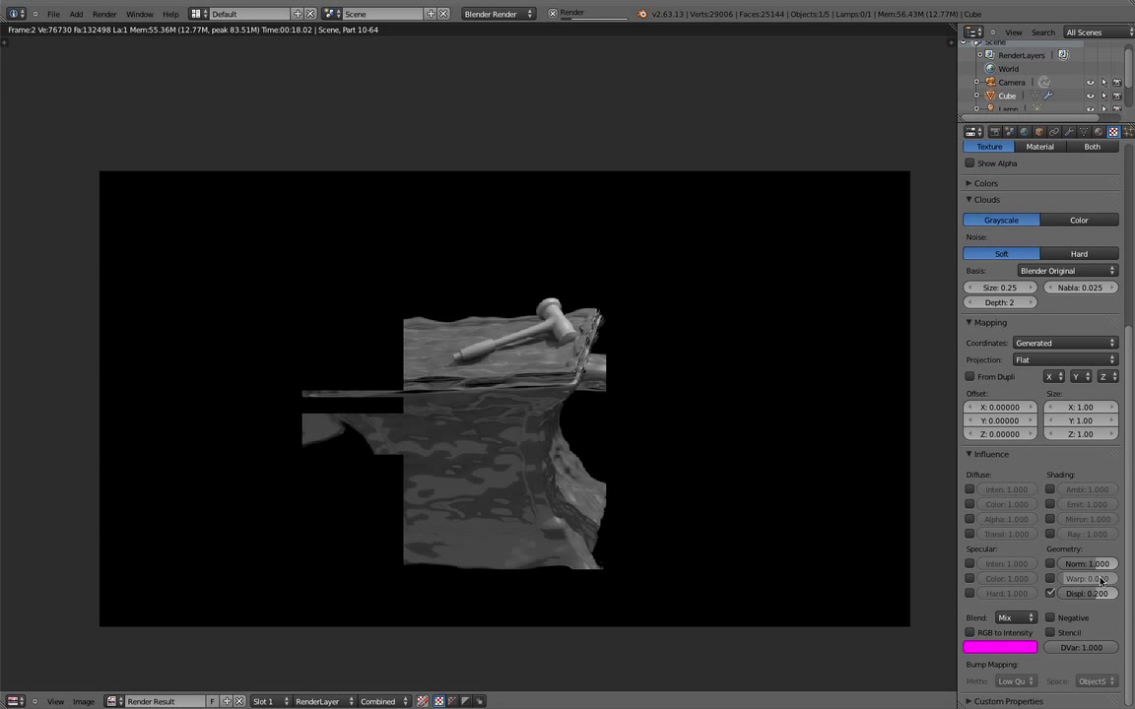
Set the Clouds texture's noise size to 4
{"action": "scroll", "coordinate": [1036, 511], "scroll_direction": "up", "scroll_amount": 3}
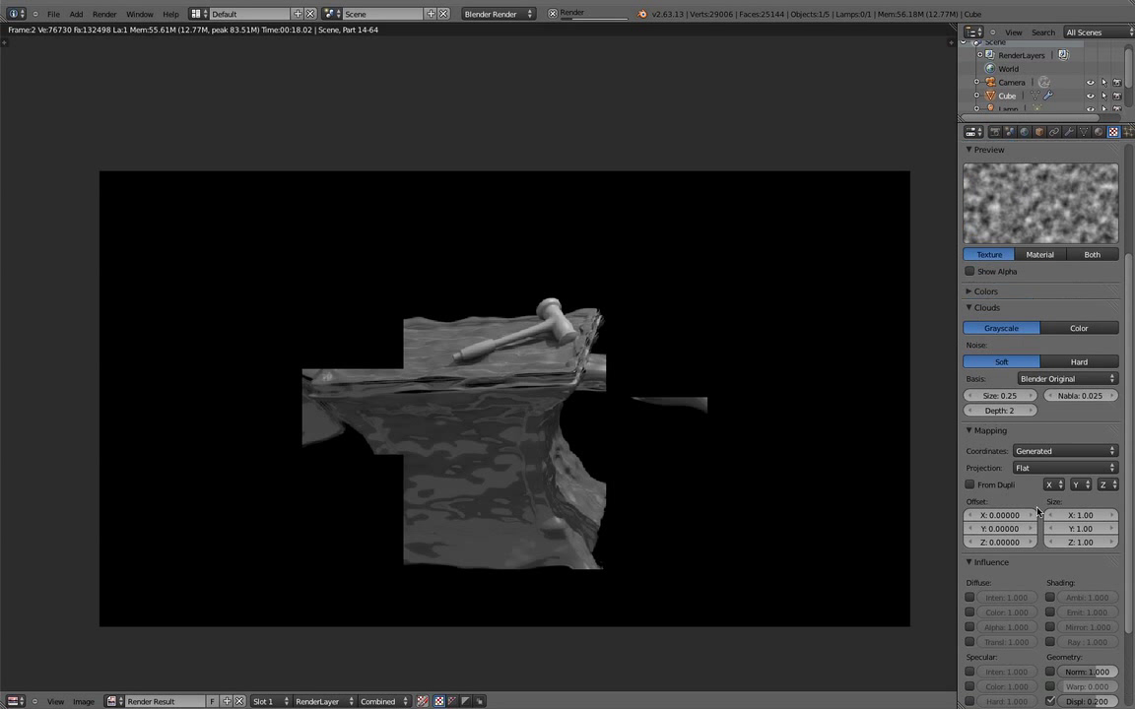
{"action": "scroll", "coordinate": [1020, 483], "scroll_direction": "up", "scroll_amount": 2}
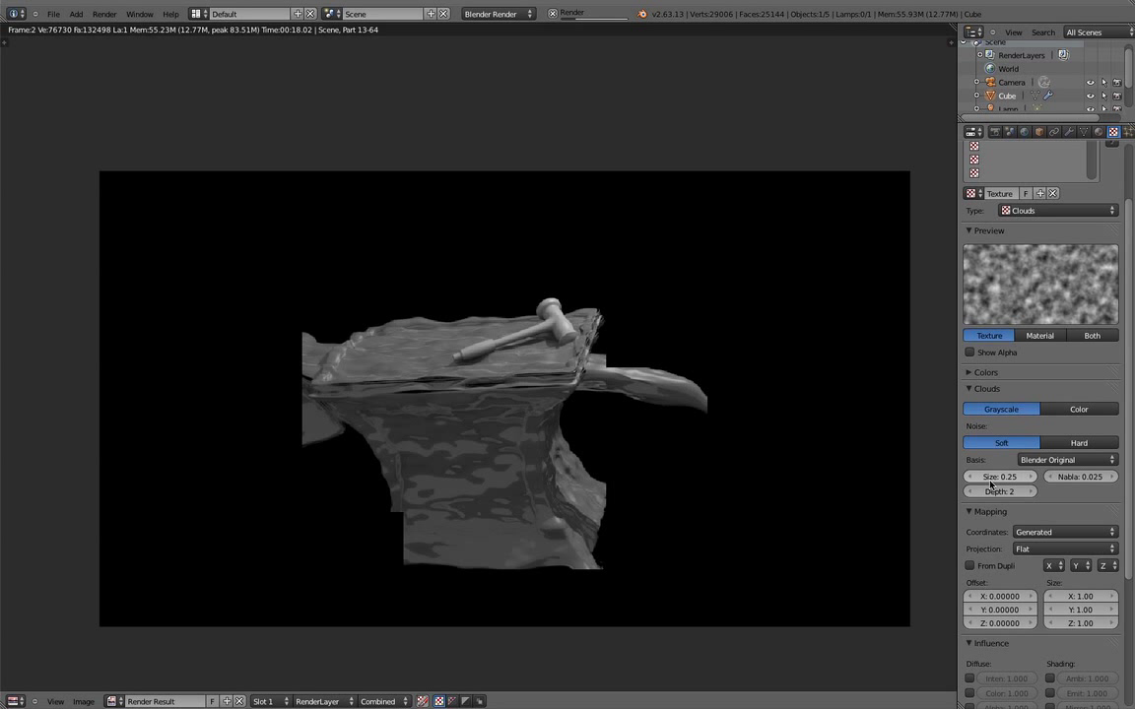
{"action": "left_click_drag", "start_coordinate": [988, 482], "coordinate": [1099, 514]}
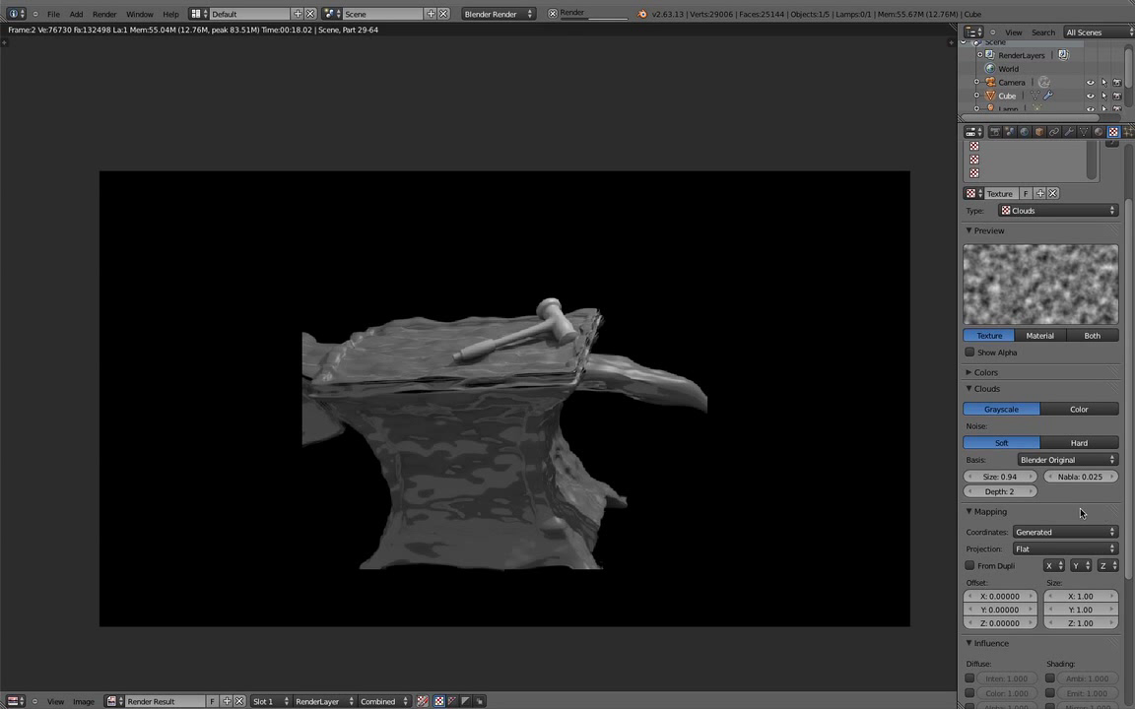
{"action": "left_click_drag", "start_coordinate": [1000, 479], "coordinate": [1066, 490]}
{"action": "left_click", "coordinate": [996, 481]}
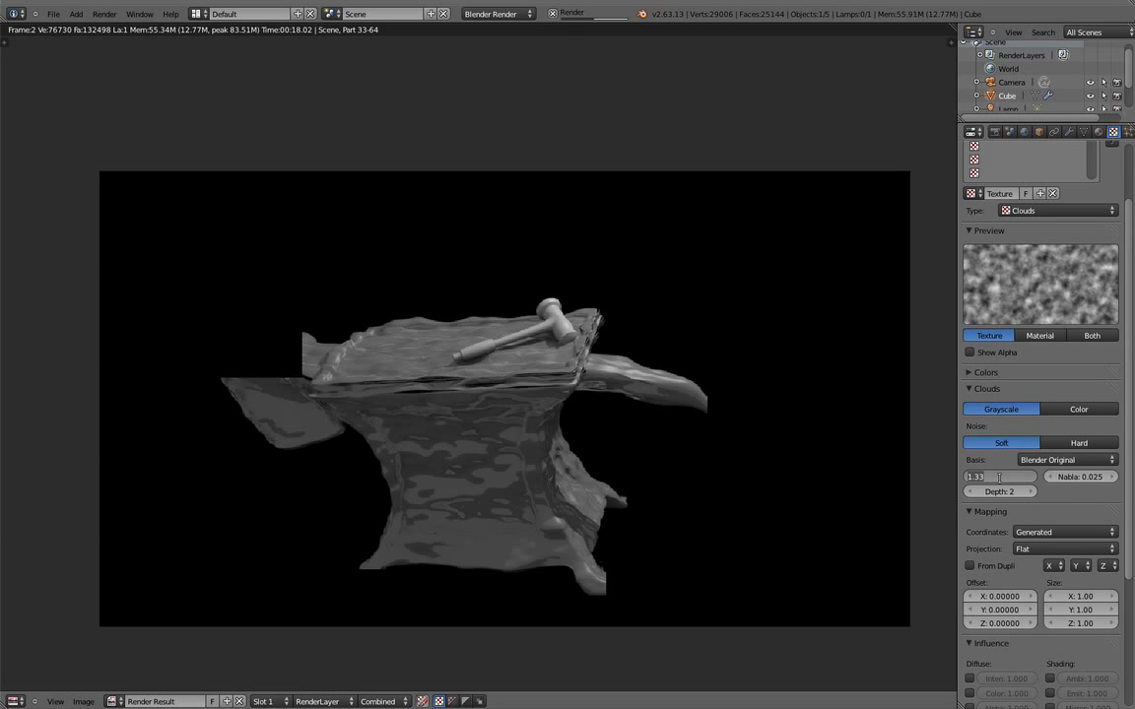
{"action": "type", "text": "4"}
{"action": "key", "text": "Return"}
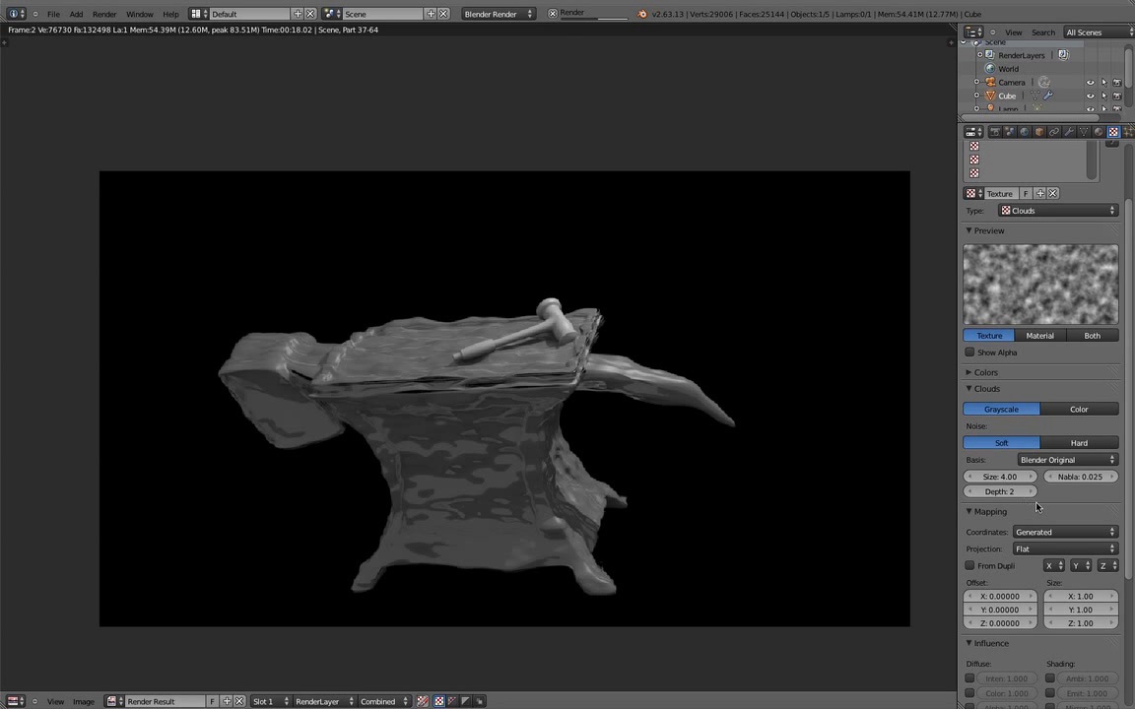
Set the Clouds texture's displacement influence to 0.1
{"action": "scroll", "coordinate": [1075, 500], "scroll_direction": "down", "scroll_amount": 4}
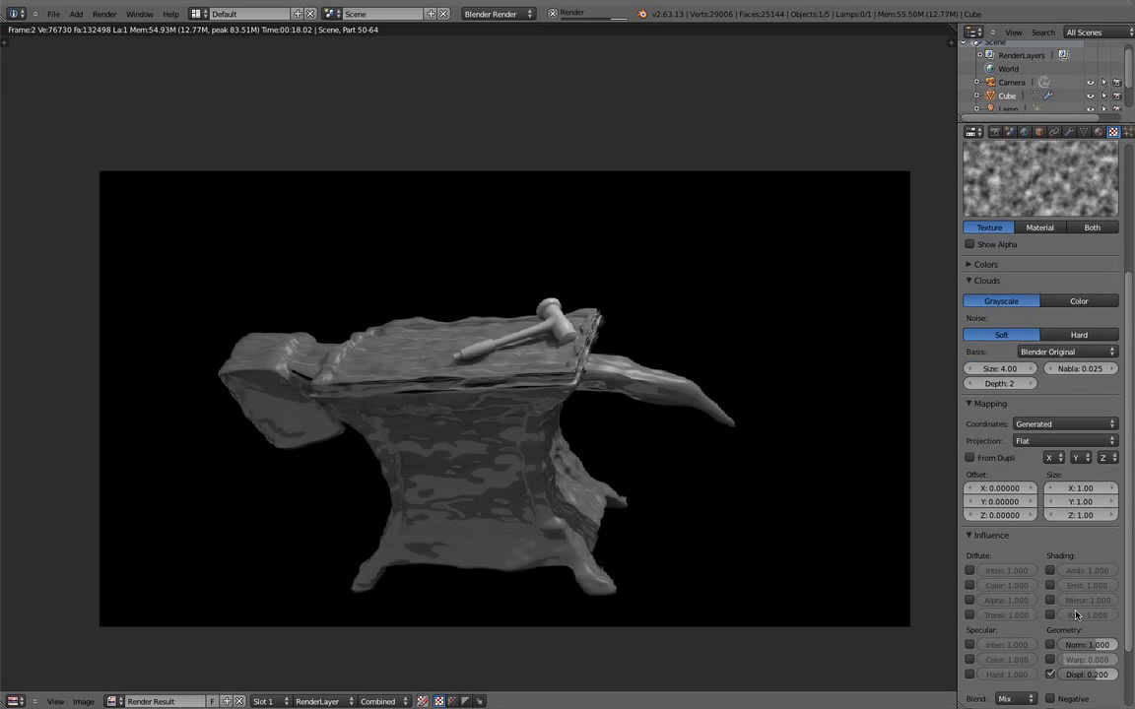
{"action": "left_click", "coordinate": [1077, 674]}
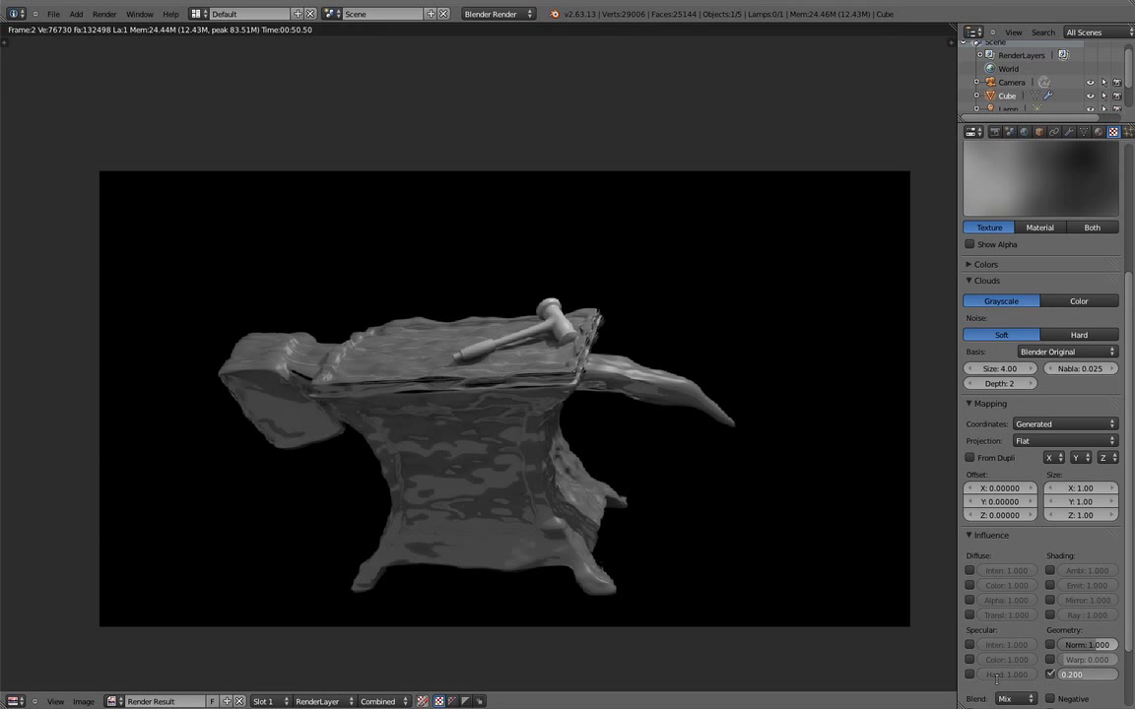
{"action": "key", "text": "Return"}
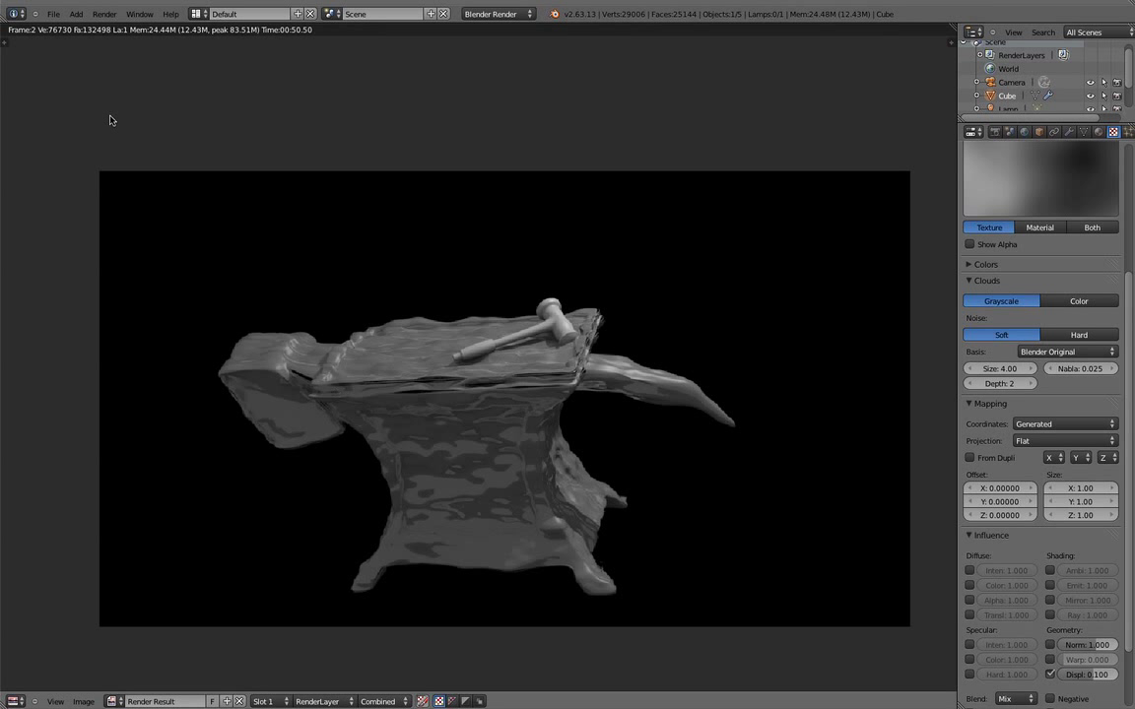
Render the image and examine the displacement on the anvil's top edge and body up close
{"action": "left_click", "coordinate": [104, 14]}
{"action": "left_click", "coordinate": [116, 28]}
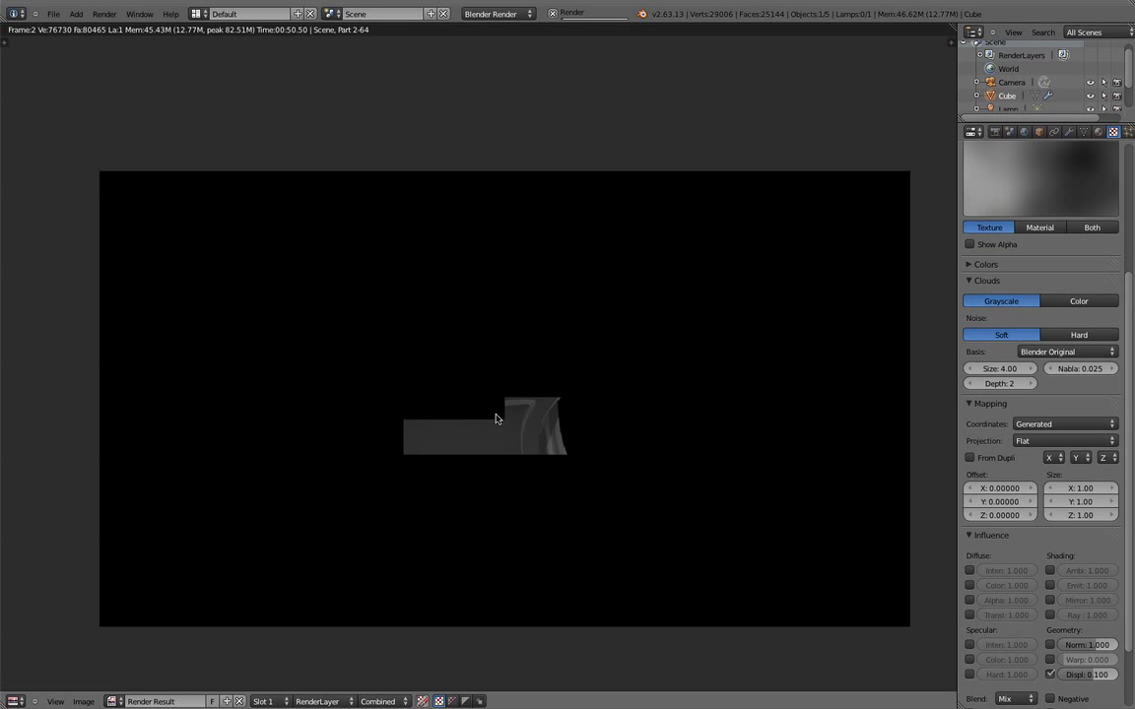
{"action": "scroll", "coordinate": [495, 418], "scroll_direction": "up", "scroll_amount": 2}
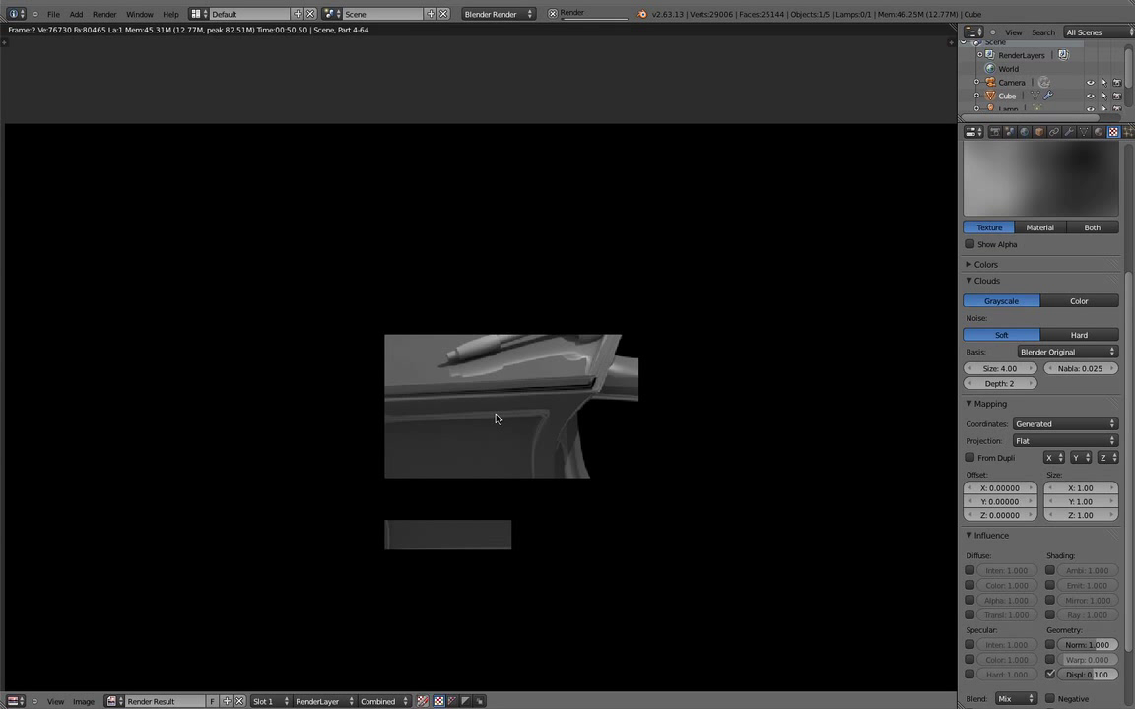
{"action": "scroll", "coordinate": [495, 418], "scroll_direction": "up", "scroll_amount": 3}
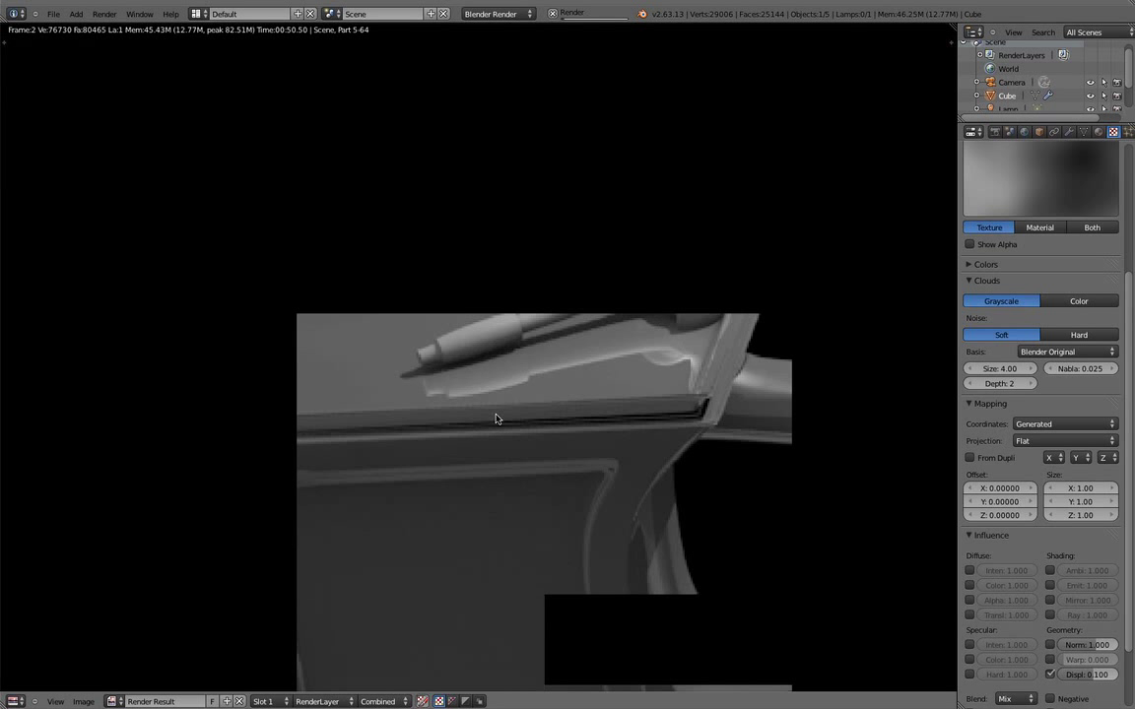
{"action": "scroll", "coordinate": [495, 419], "scroll_direction": "down", "scroll_amount": 1}
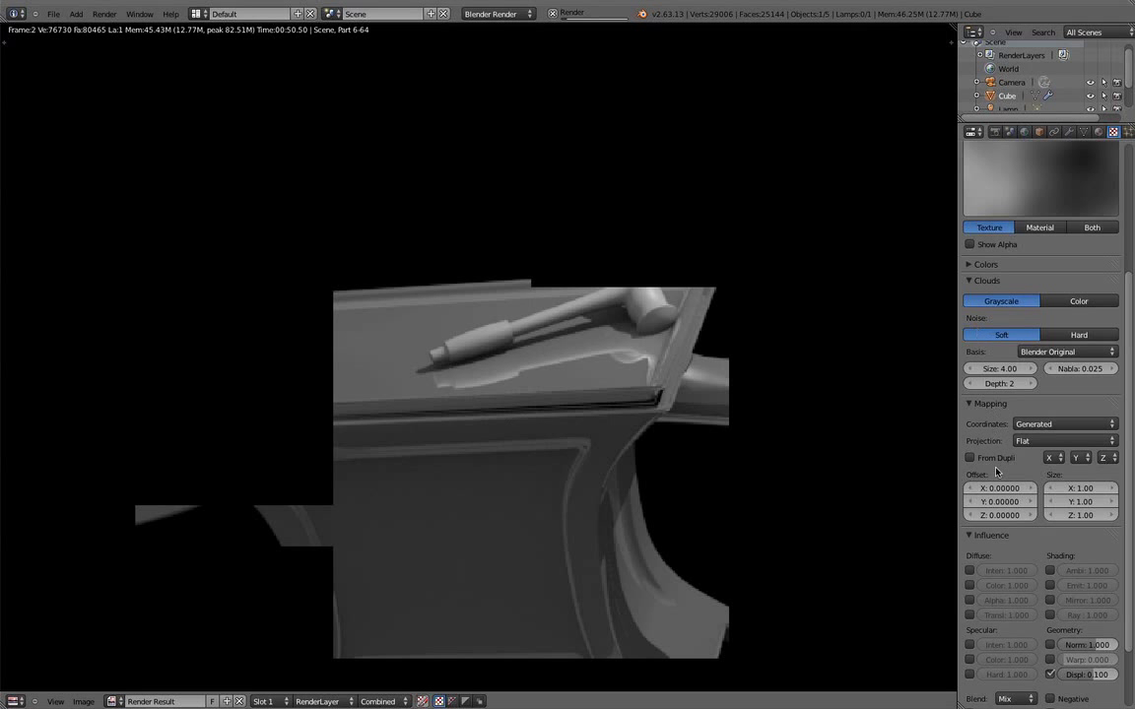
{"action": "scroll", "coordinate": [701, 394], "scroll_direction": "down", "scroll_amount": 4}
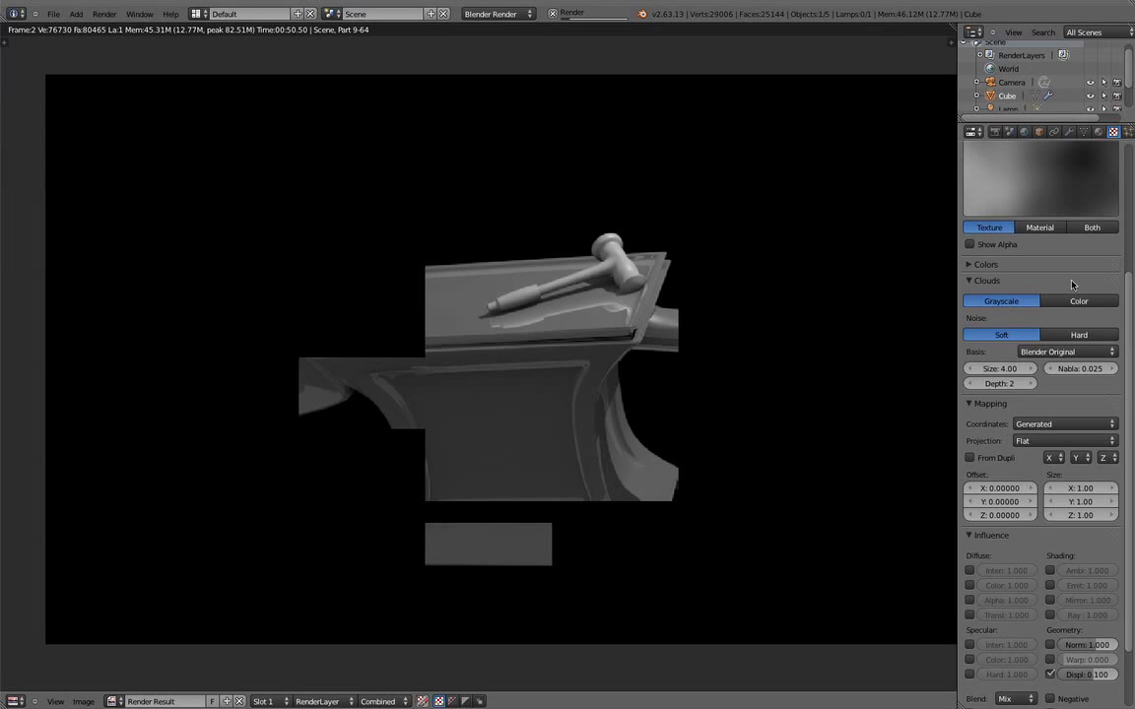
{"action": "scroll", "coordinate": [1101, 218], "scroll_direction": "up", "scroll_amount": 5}
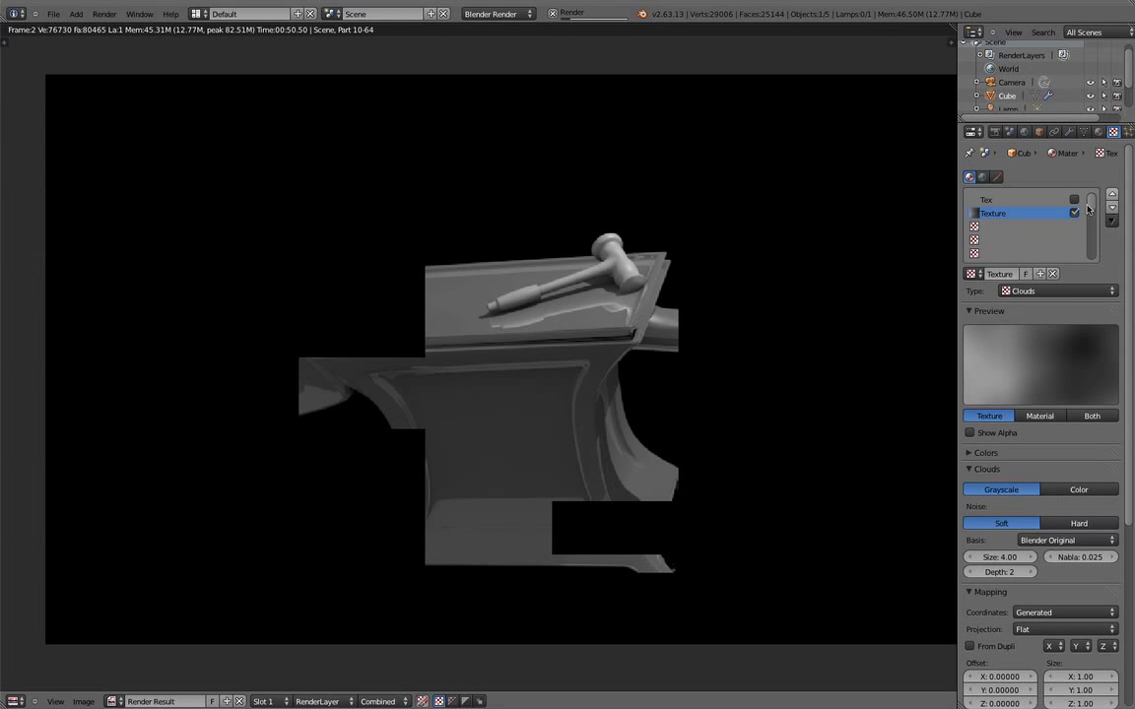
{"action": "scroll", "coordinate": [633, 393], "scroll_direction": "up", "scroll_amount": 5}
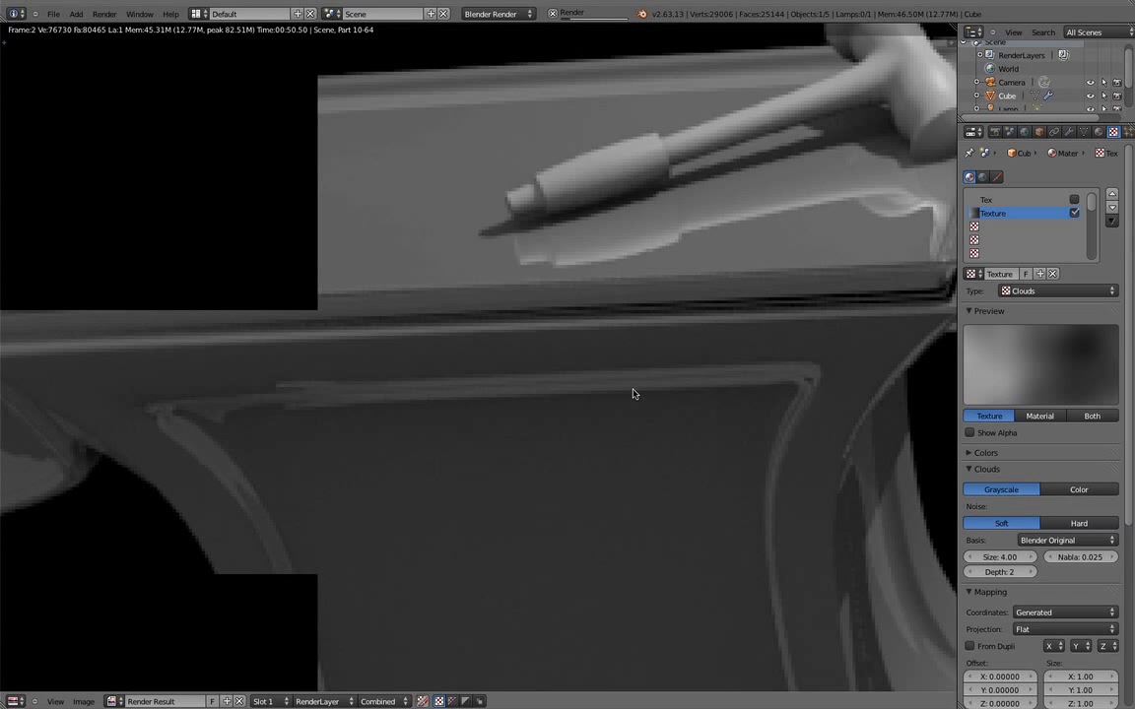
{"action": "scroll", "coordinate": [634, 392], "scroll_direction": "down", "scroll_amount": 4}
{"action": "scroll", "coordinate": [757, 529], "scroll_direction": "up", "scroll_amount": 1}
{"action": "scroll", "coordinate": [757, 529], "scroll_direction": "down", "scroll_amount": 4}
{"action": "scroll", "coordinate": [1025, 657], "scroll_direction": "down", "scroll_amount": 1}
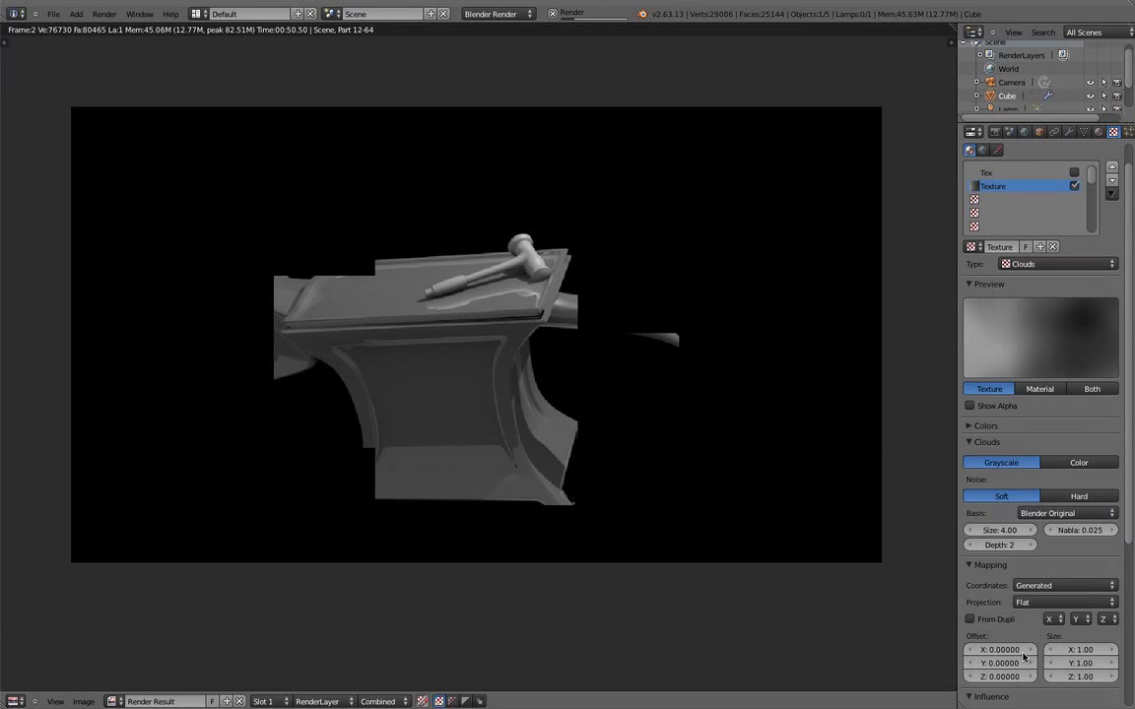
Set the Clouds texture's displacement influence to 0.376
{"action": "scroll", "coordinate": [1024, 657], "scroll_direction": "down", "scroll_amount": 5}
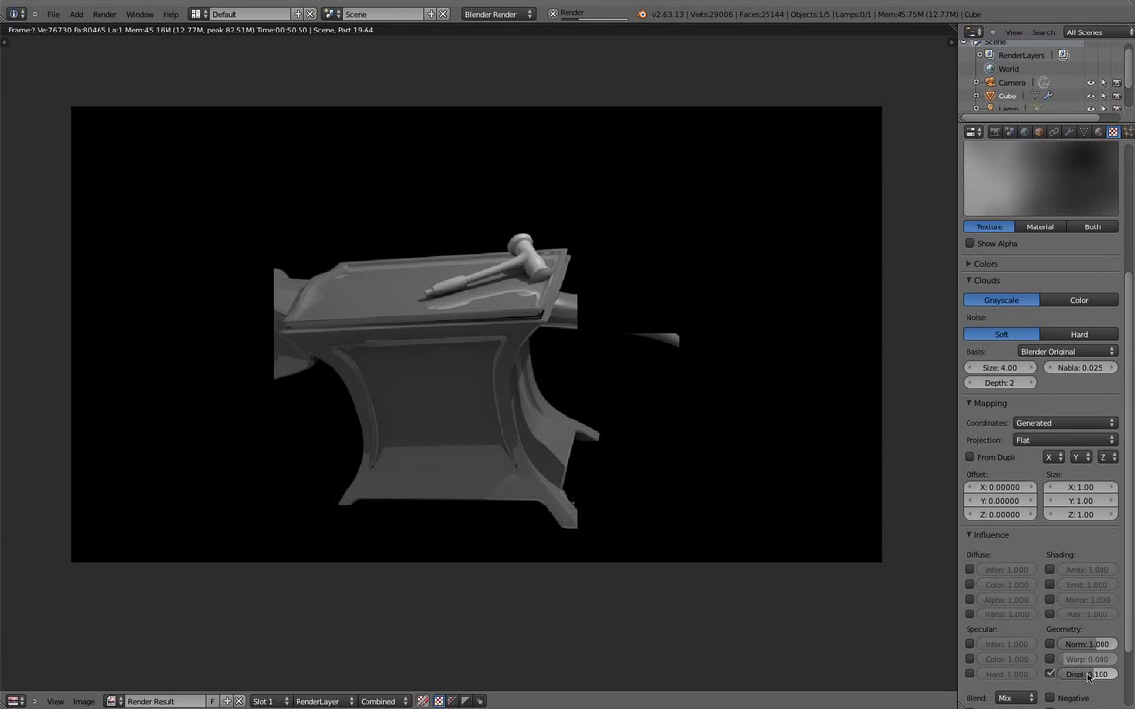
{"action": "scroll", "coordinate": [1068, 640], "scroll_direction": "up", "scroll_amount": 6}
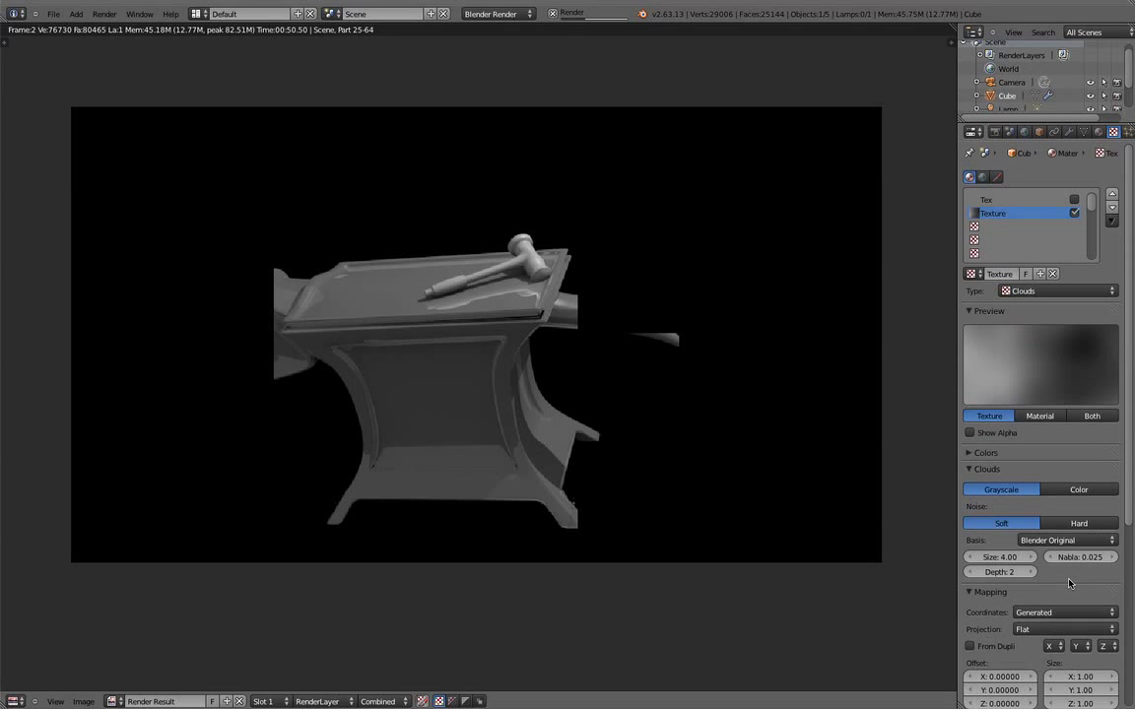
{"action": "scroll", "coordinate": [1069, 583], "scroll_direction": "down", "scroll_amount": 7}
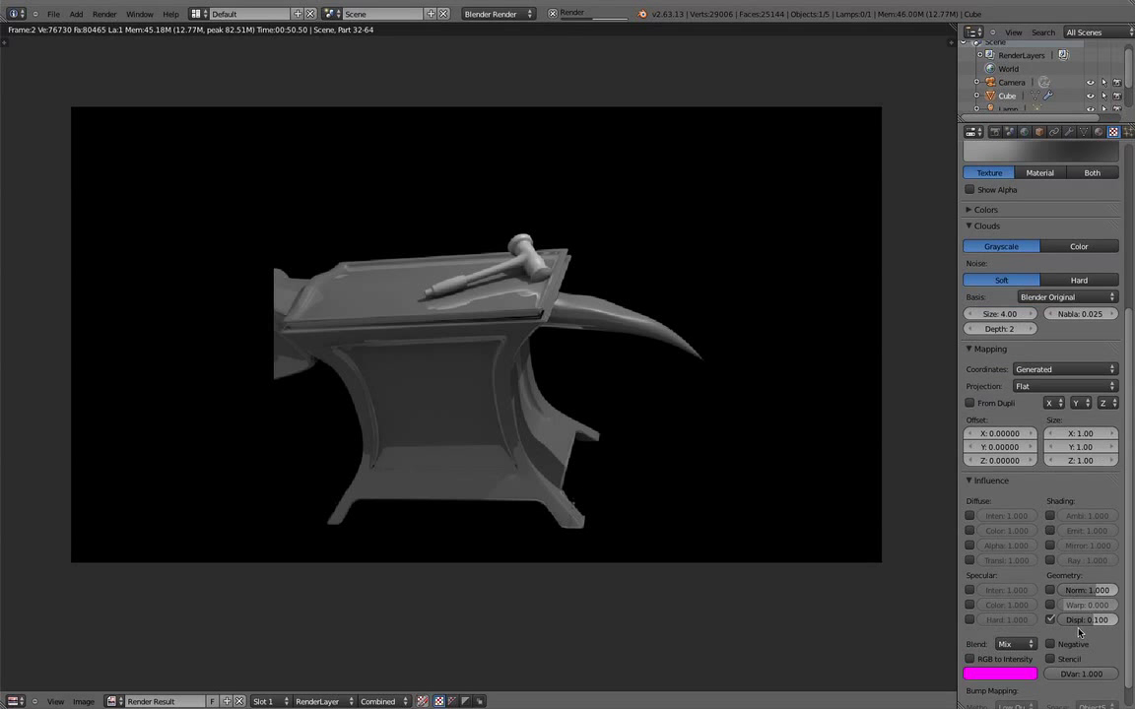
{"action": "mouse_move", "coordinate": [1078, 621]}
{"action": "left_mouse_down"}
{"action": "mouse_move", "coordinate": [1087, 627]}
{"action": "mouse_move", "coordinate": [1077, 630]}
{"action": "left_mouse_up"}
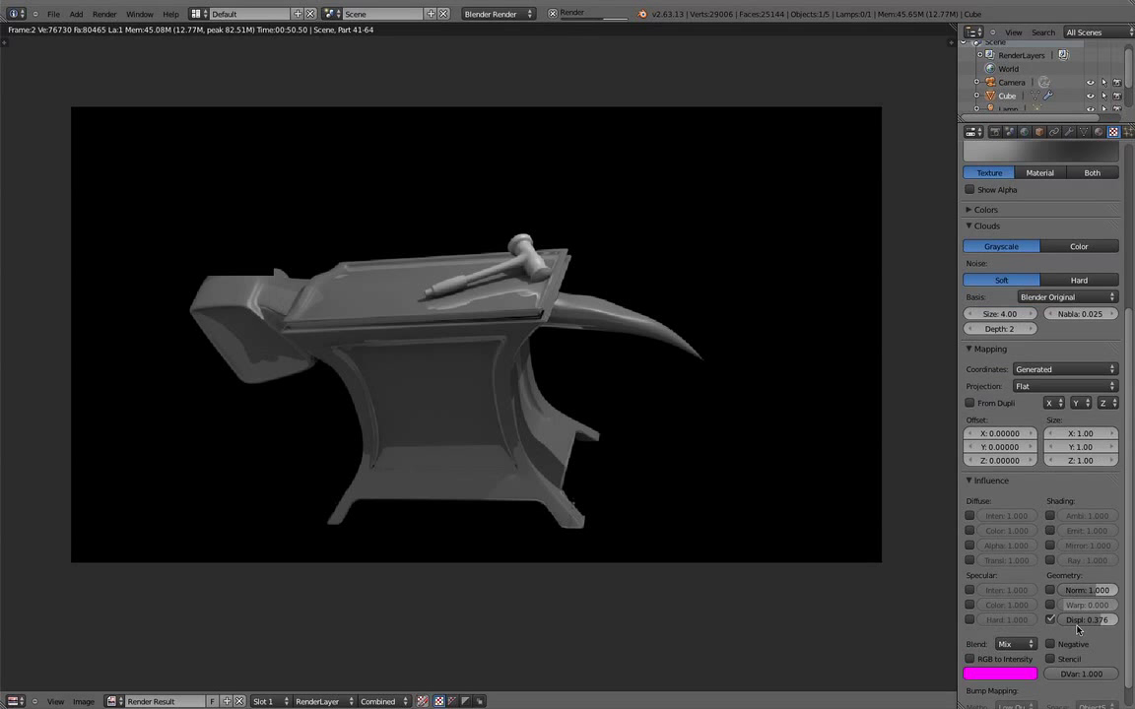
Render the image again and inspect the anvil's edges and side panel with the stronger displacement
{"action": "scroll", "coordinate": [387, 393], "scroll_direction": "up", "scroll_amount": 1}
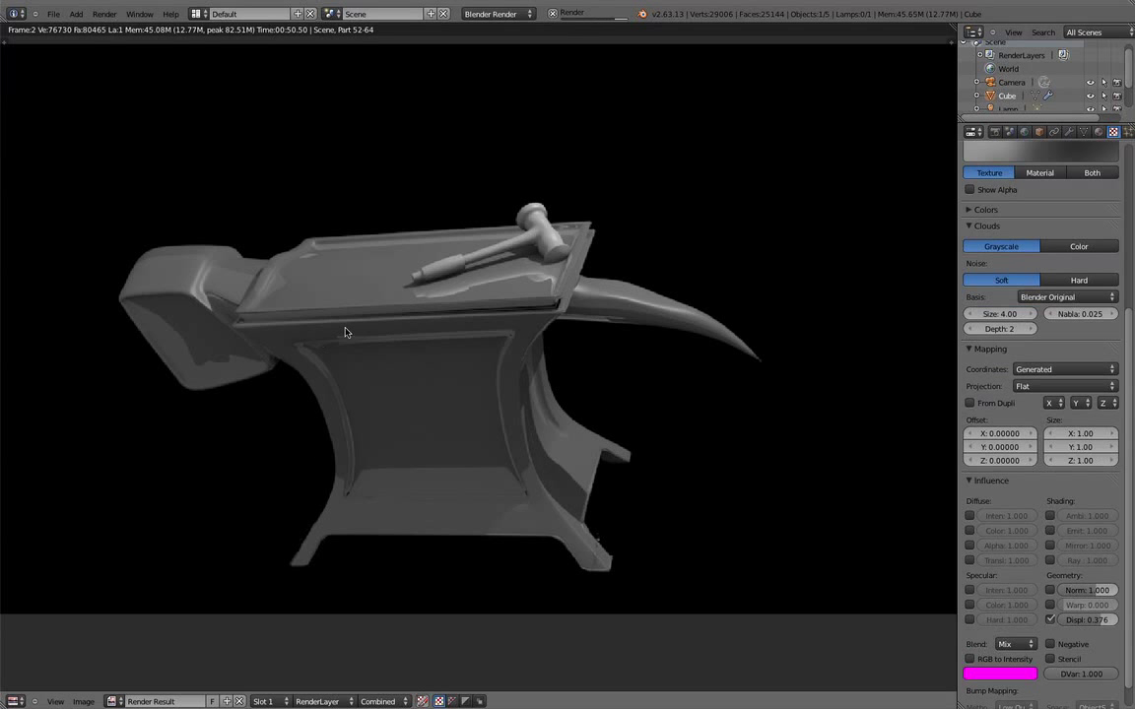
{"action": "left_click", "coordinate": [104, 14]}
{"action": "left_click", "coordinate": [113, 32]}
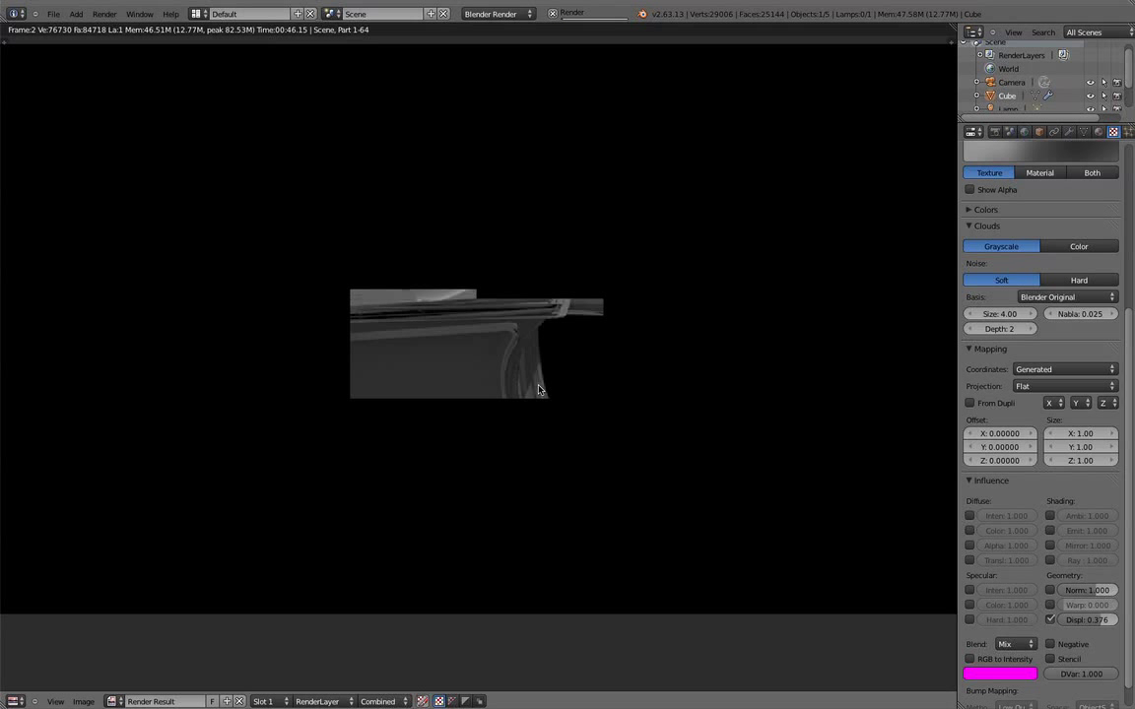
{"action": "scroll", "coordinate": [480, 344], "scroll_direction": "up", "scroll_amount": 6}
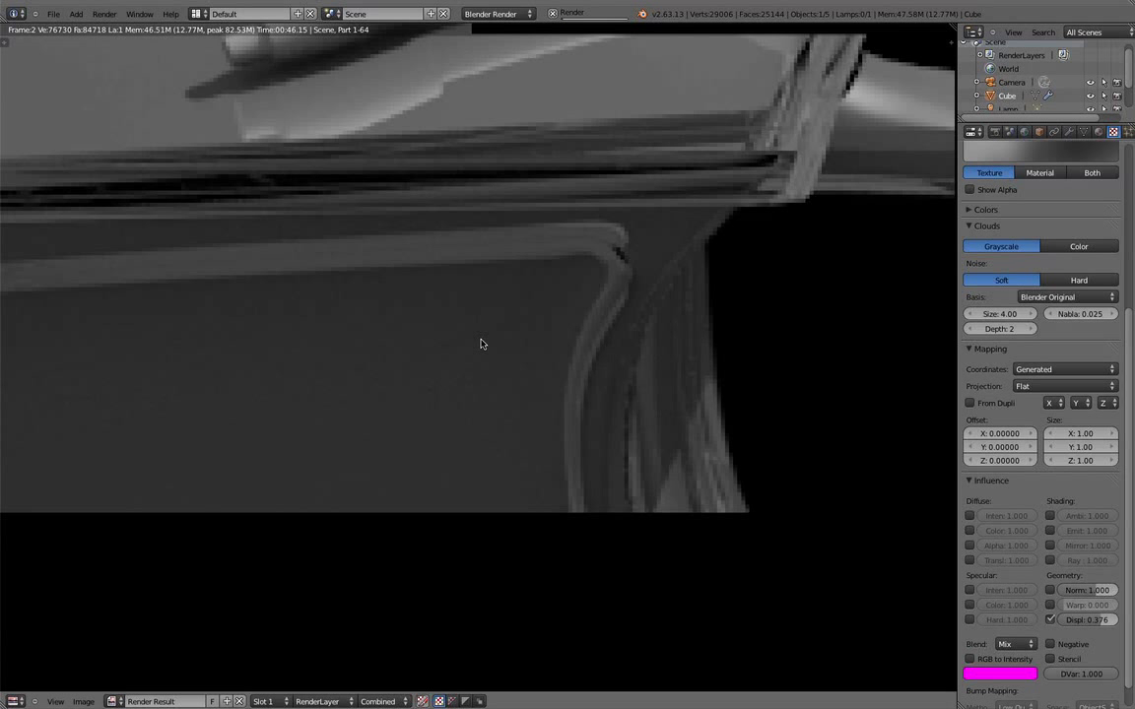
{"action": "scroll", "coordinate": [524, 261], "scroll_direction": "down", "scroll_amount": 1}
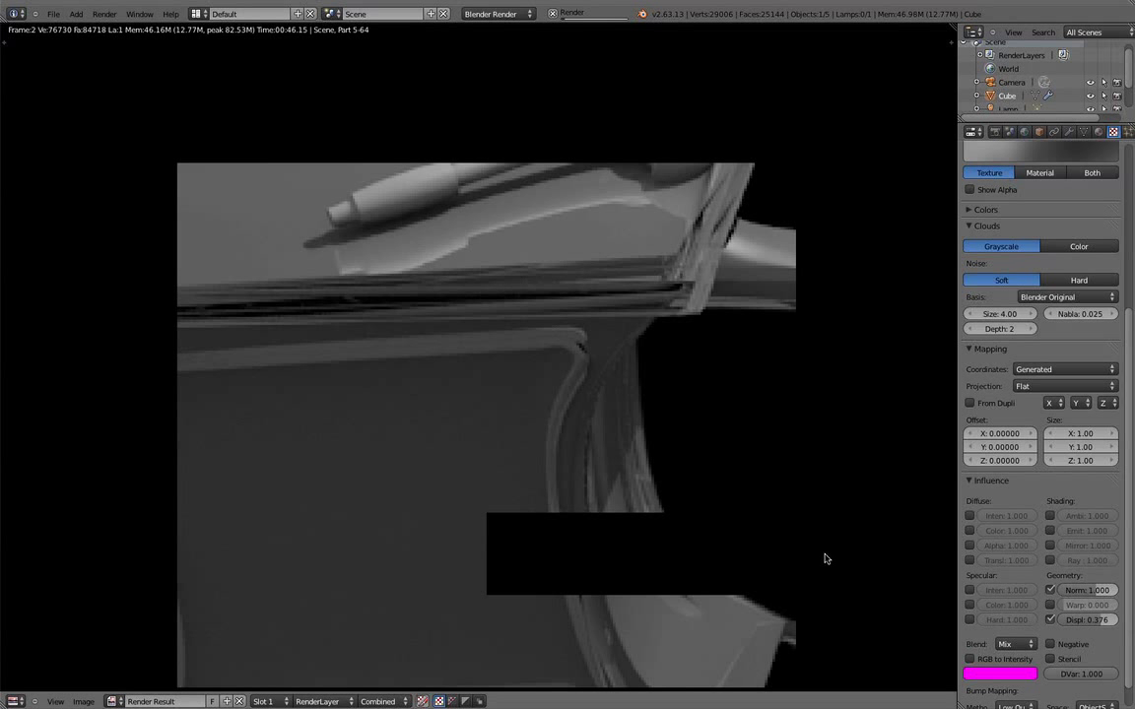
Enable the Clouds texture's normal influence alongside displacement, then restart the render and inspect the anvil's rim
{"action": "left_click", "coordinate": [105, 14]}
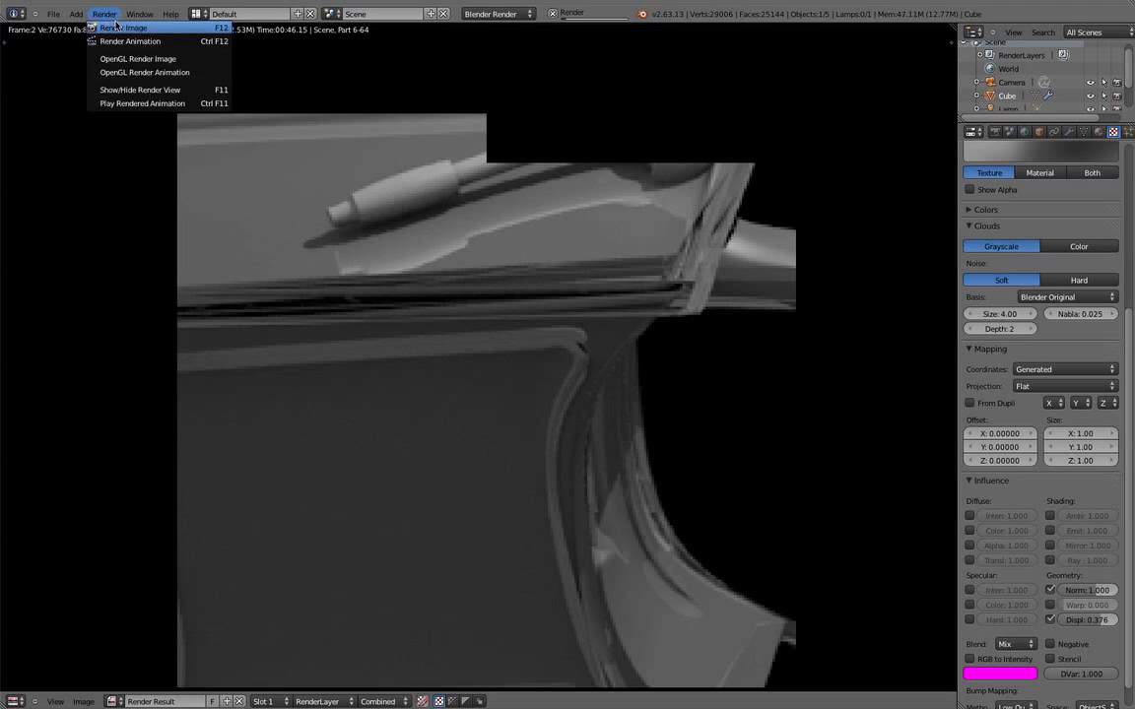
{"action": "scroll", "coordinate": [363, 215], "scroll_direction": "down", "scroll_amount": 3}
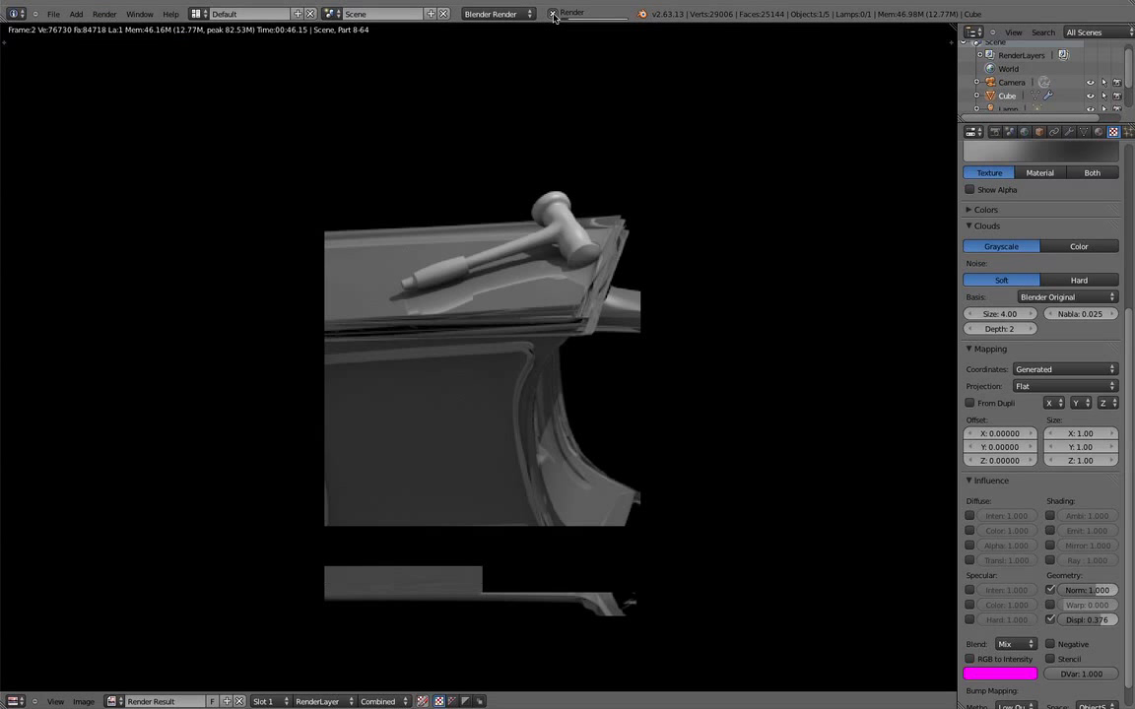
{"action": "left_click", "coordinate": [105, 14]}
{"action": "left_click", "coordinate": [115, 36]}
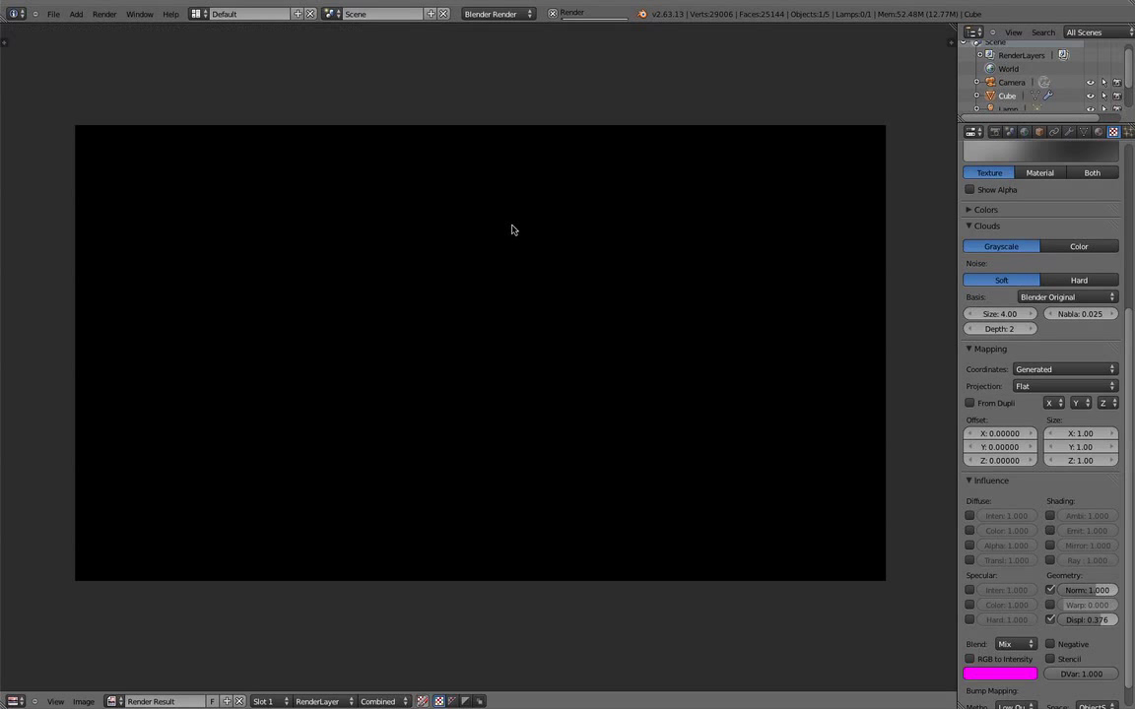
{"action": "scroll", "coordinate": [486, 299], "scroll_direction": "down", "scroll_amount": 1}
{"action": "scroll", "coordinate": [478, 311], "scroll_direction": "up", "scroll_amount": 6}
{"action": "scroll", "coordinate": [479, 314], "scroll_direction": "up", "scroll_amount": 1}
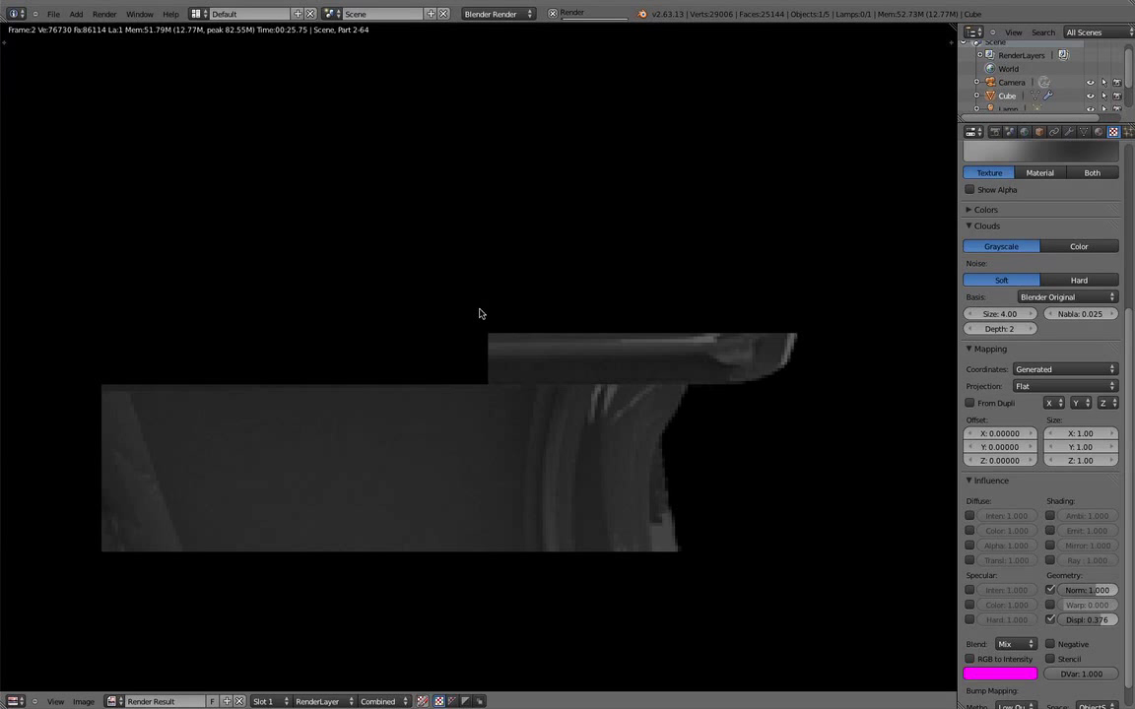
{"action": "scroll", "coordinate": [481, 314], "scroll_direction": "up", "scroll_amount": 1}
{"action": "scroll", "coordinate": [481, 314], "scroll_direction": "down", "scroll_amount": 3}
{"action": "scroll", "coordinate": [480, 313], "scroll_direction": "up", "scroll_amount": 3}
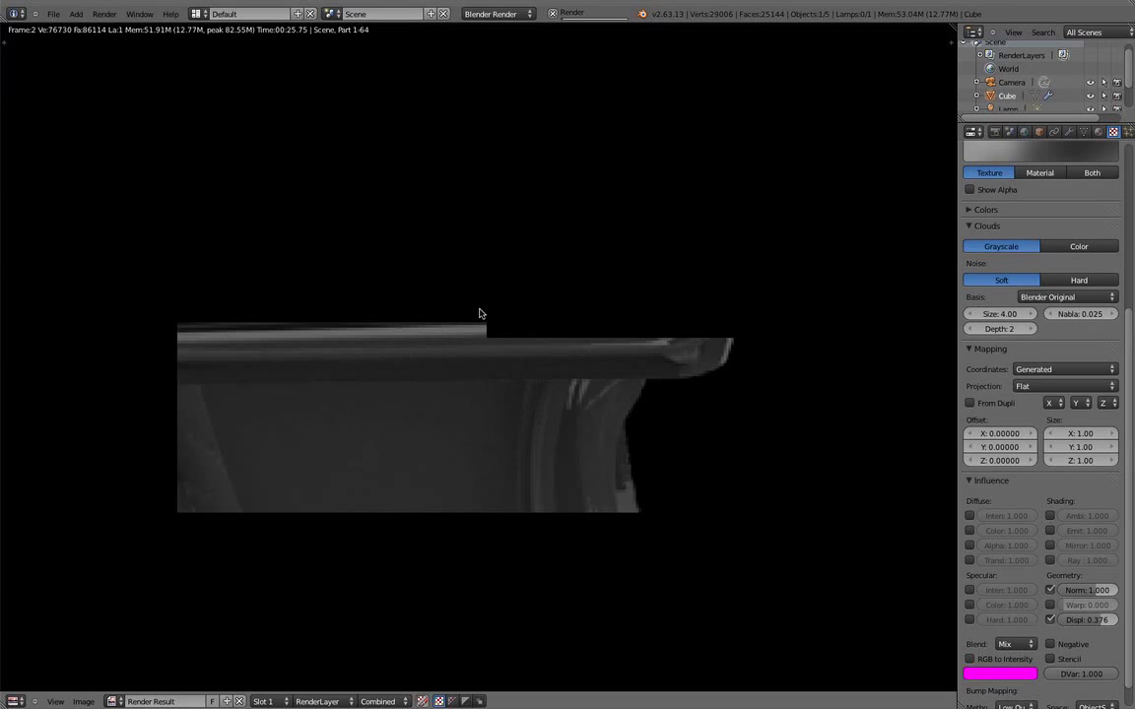
Set the Clouds texture's noise size to 3
{"action": "left_click", "coordinate": [1002, 315]}
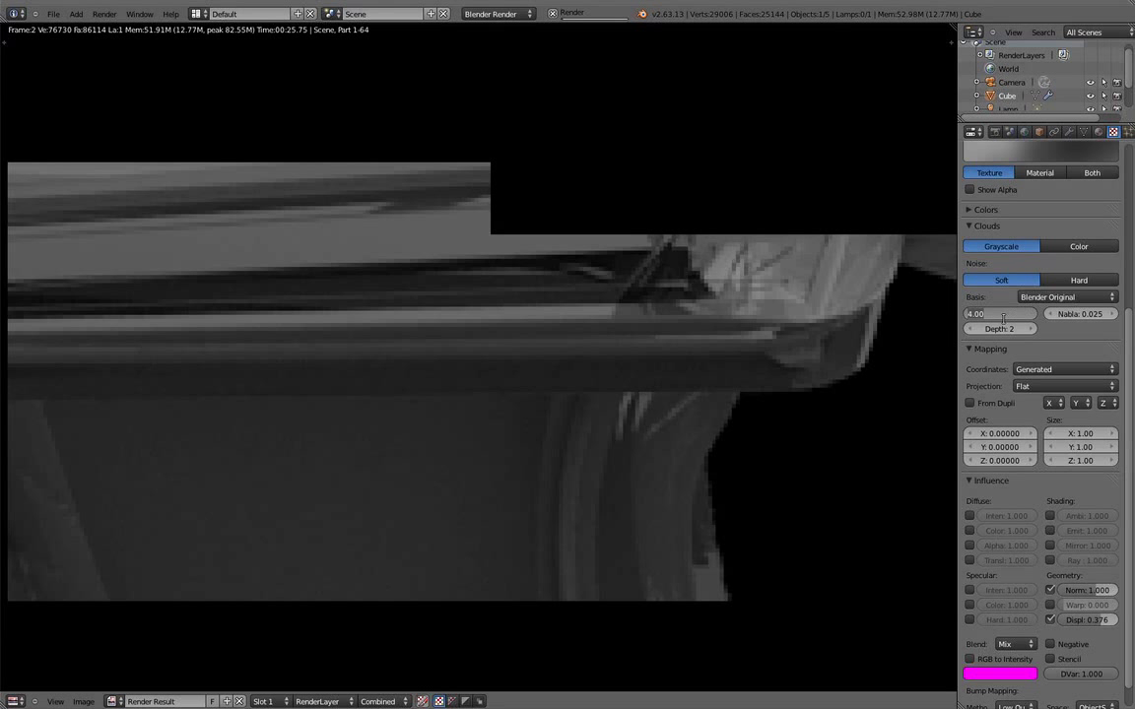
{"action": "key", "text": "BackSpace"}
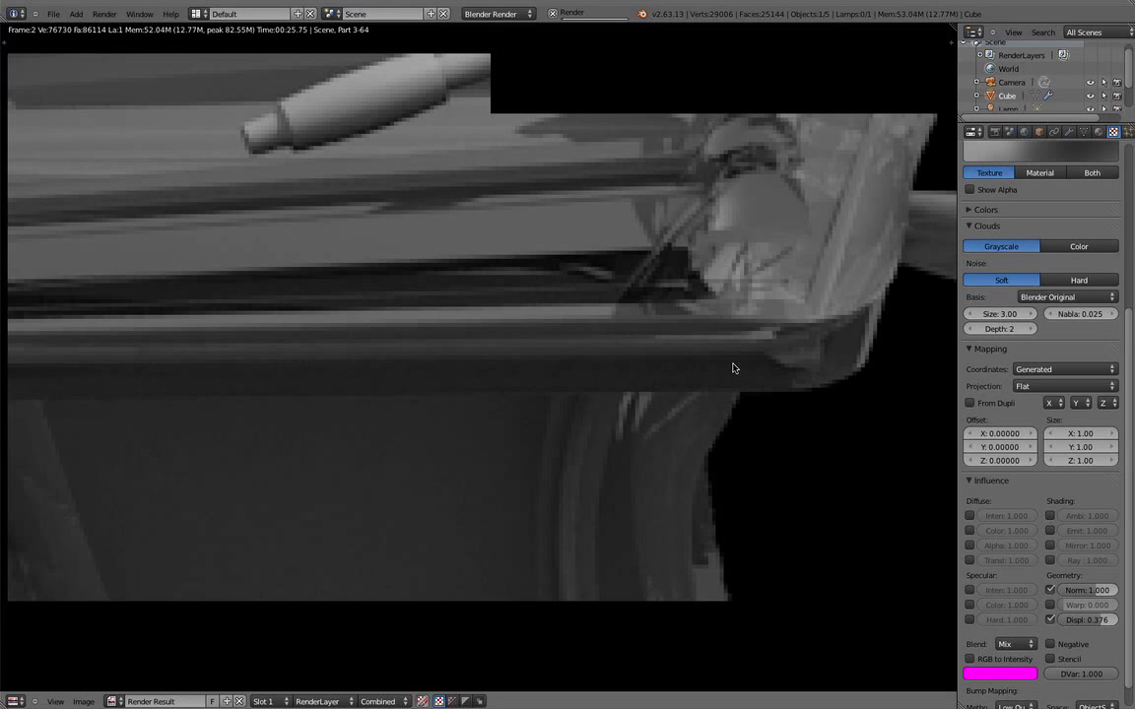
{"action": "key", "text": "Return"}
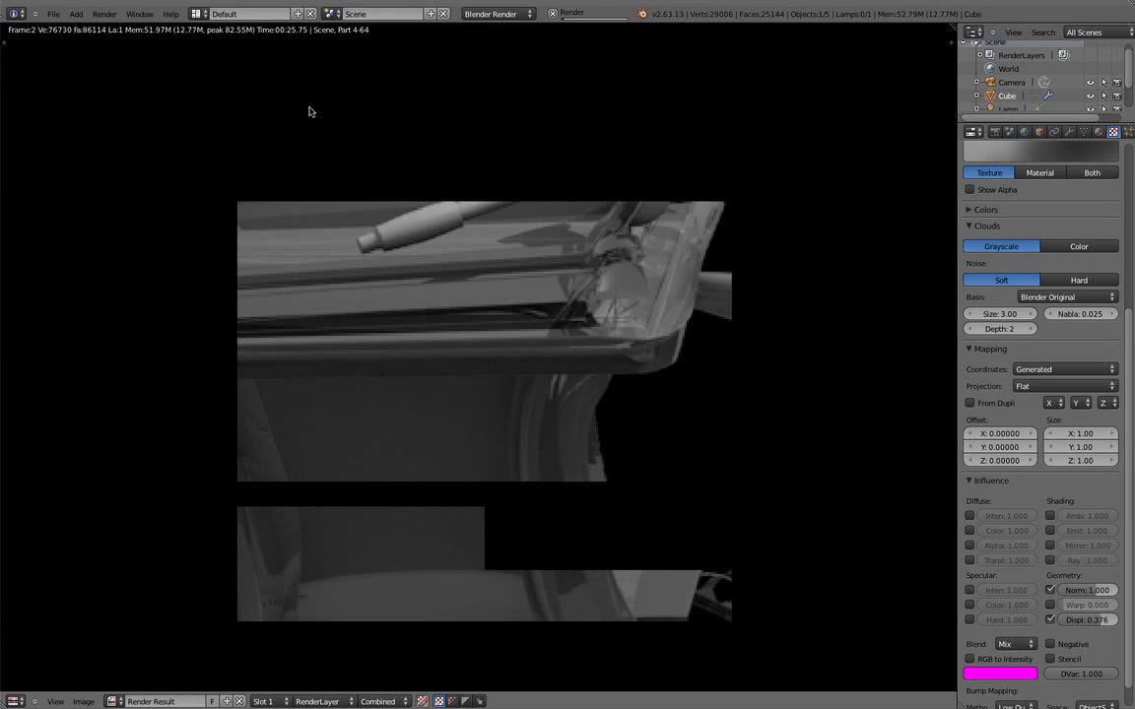
{"action": "left_click", "coordinate": [104, 14]}
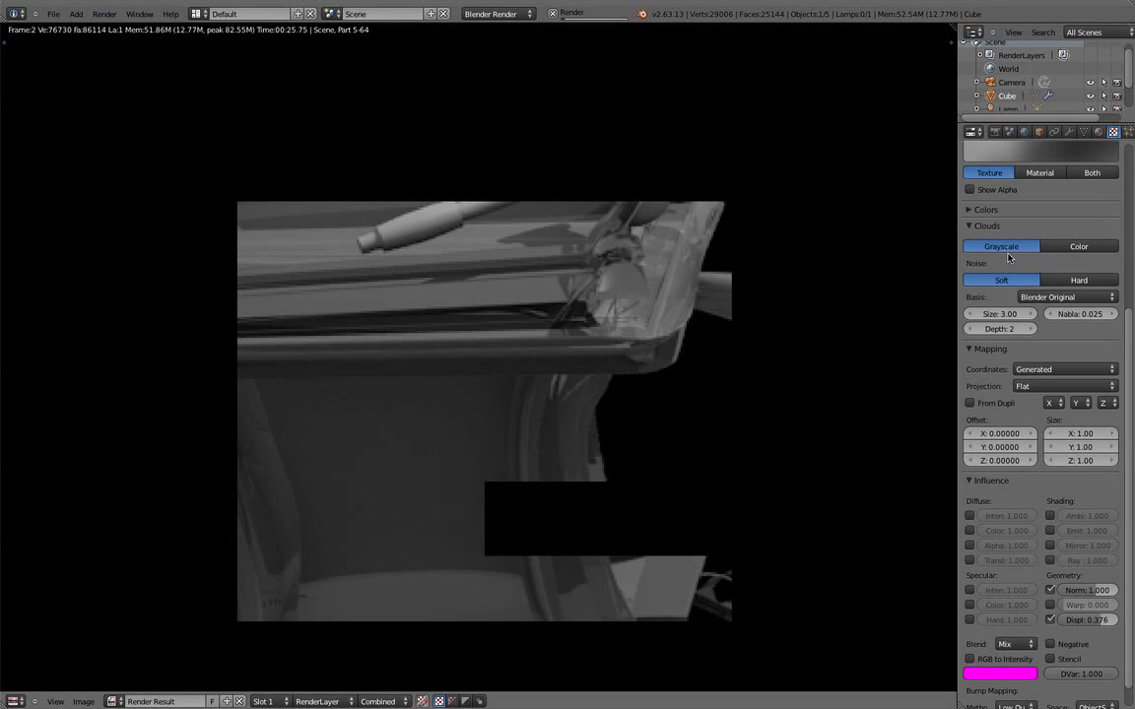
Examine the running render's distortion on the anvil's top, horn and feet, and review its material and texture settings
{"action": "scroll", "coordinate": [1009, 257], "scroll_direction": "up", "scroll_amount": 6}
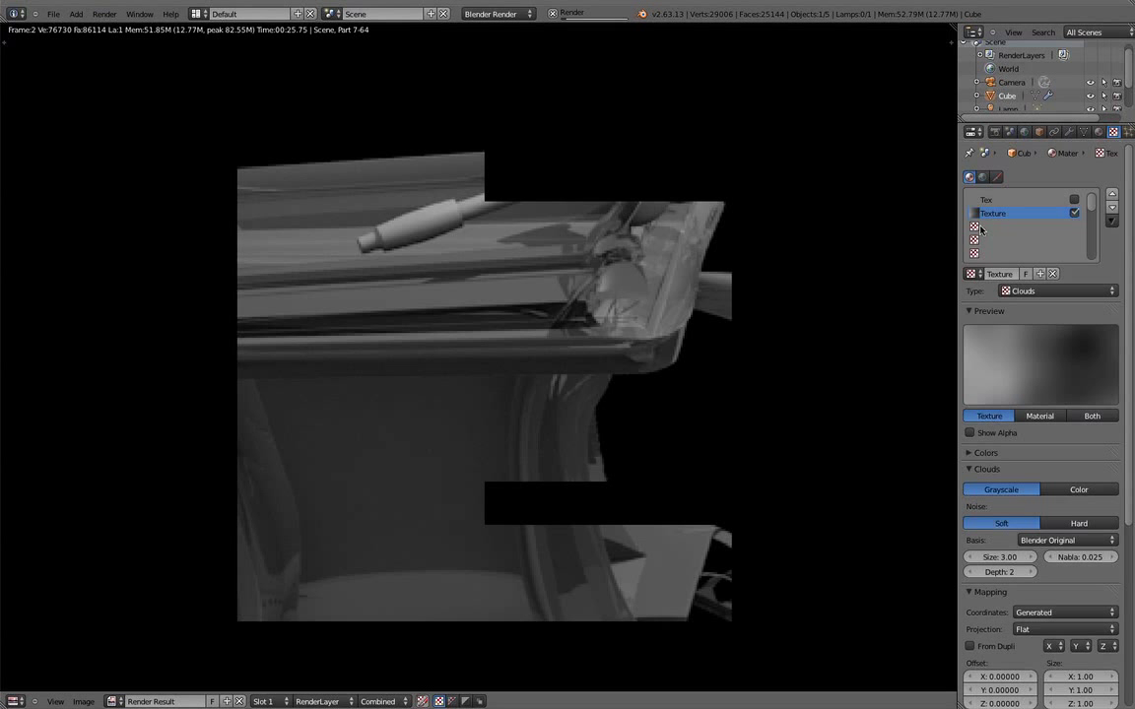
{"action": "scroll", "coordinate": [716, 300], "scroll_direction": "down", "scroll_amount": 2}
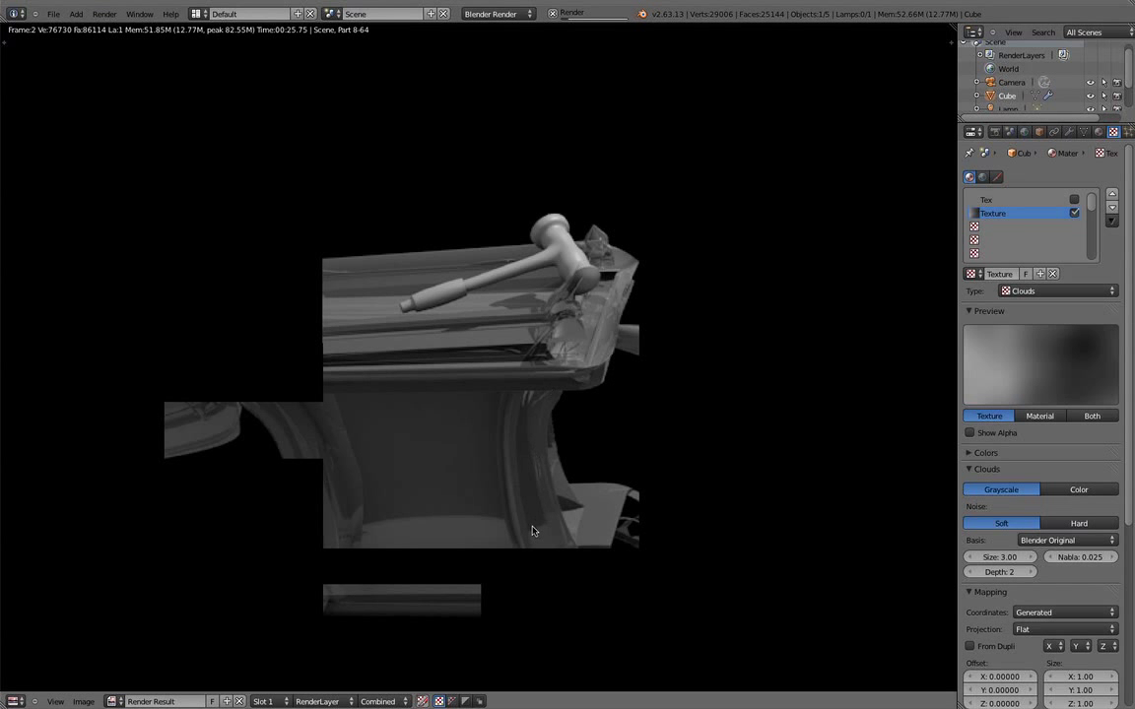
{"action": "scroll", "coordinate": [531, 530], "scroll_direction": "down", "scroll_amount": 2}
{"action": "middle_click_drag", "start_coordinate": [529, 527], "coordinate": [537, 483]}
{"action": "scroll", "coordinate": [542, 478], "scroll_direction": "up", "scroll_amount": 2}
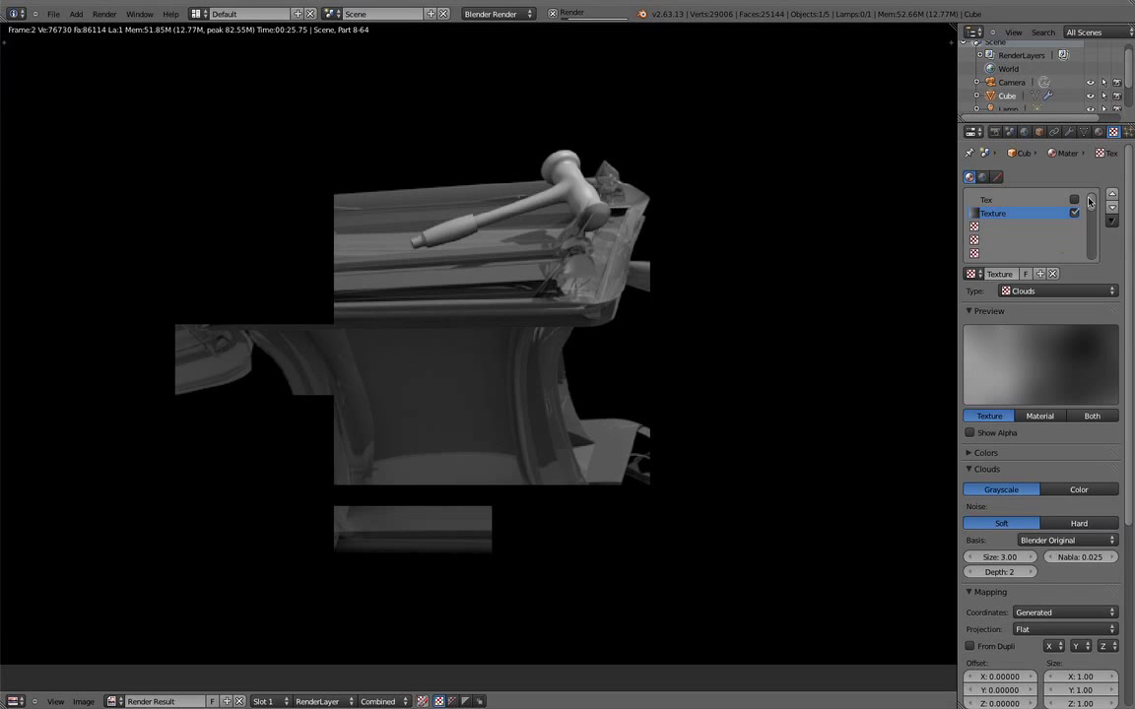
{"action": "left_click", "coordinate": [1099, 132]}
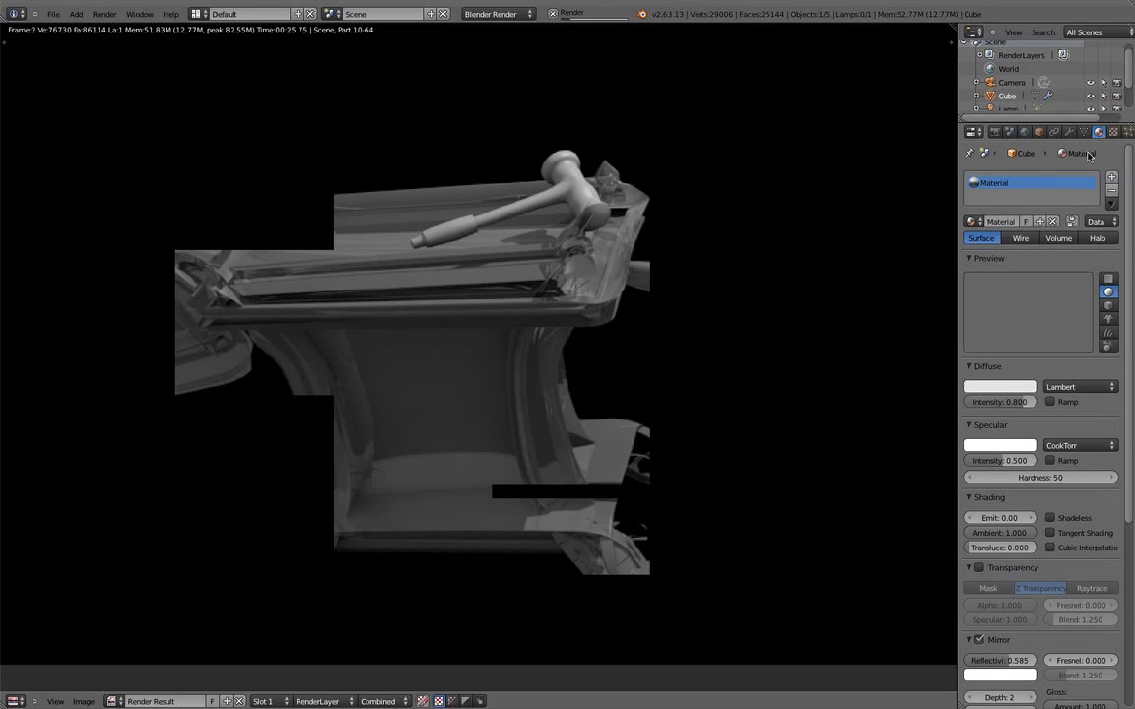
{"action": "left_click", "coordinate": [1113, 131]}
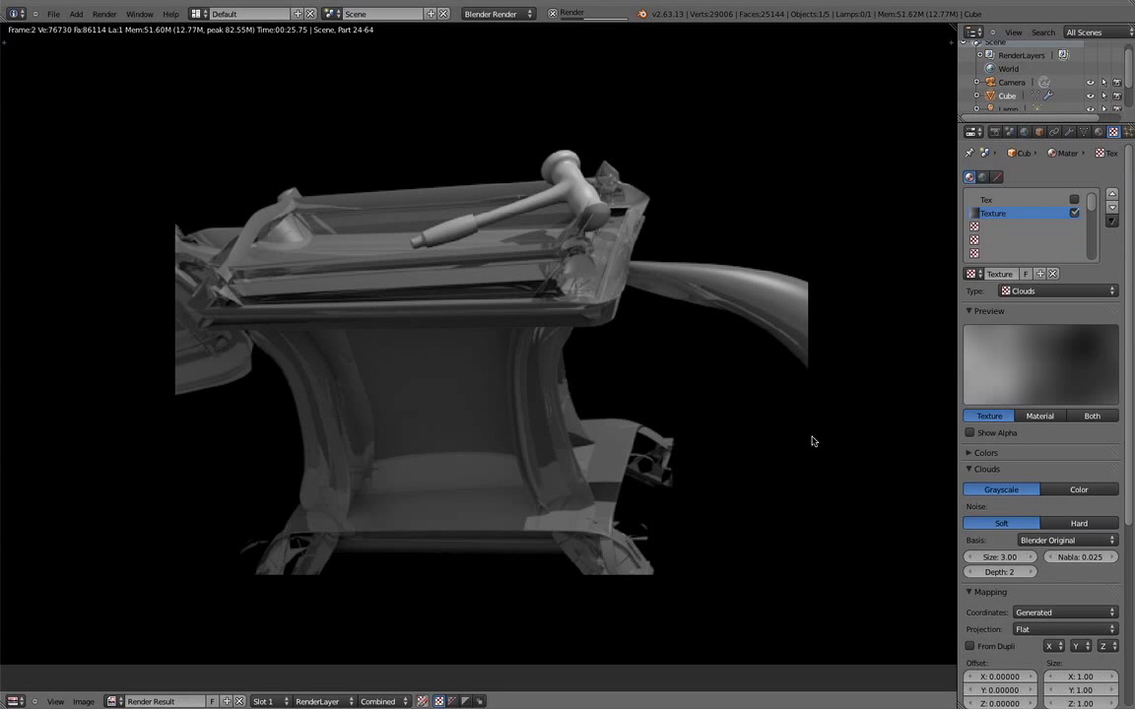
{"action": "scroll", "coordinate": [659, 486], "scroll_direction": "down", "scroll_amount": 1}
{"action": "scroll", "coordinate": [655, 419], "scroll_direction": "up", "scroll_amount": 3}
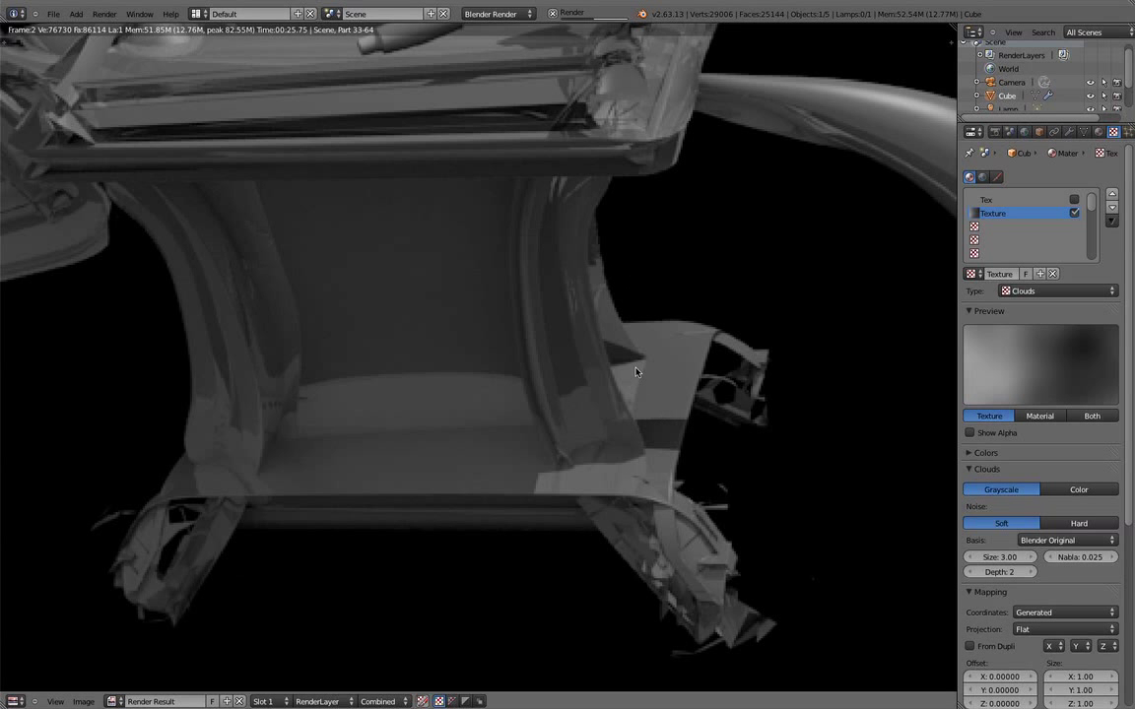
{"action": "scroll", "coordinate": [494, 341], "scroll_direction": "down", "scroll_amount": 2}
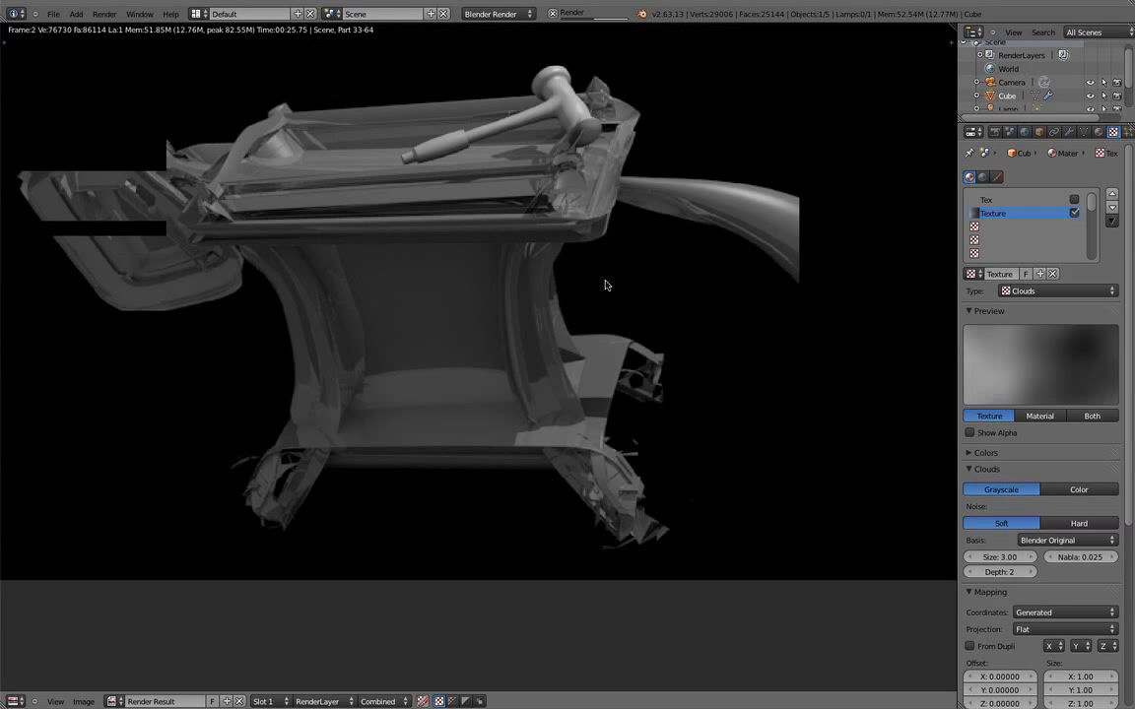
Inspect the finished render of the distorted anvil, then switch the render engine to Cycles Render and render the image
{"action": "scroll", "coordinate": [573, 242], "scroll_direction": "down", "scroll_amount": 2}
{"action": "scroll", "coordinate": [573, 242], "scroll_direction": "down", "scroll_amount": 1}
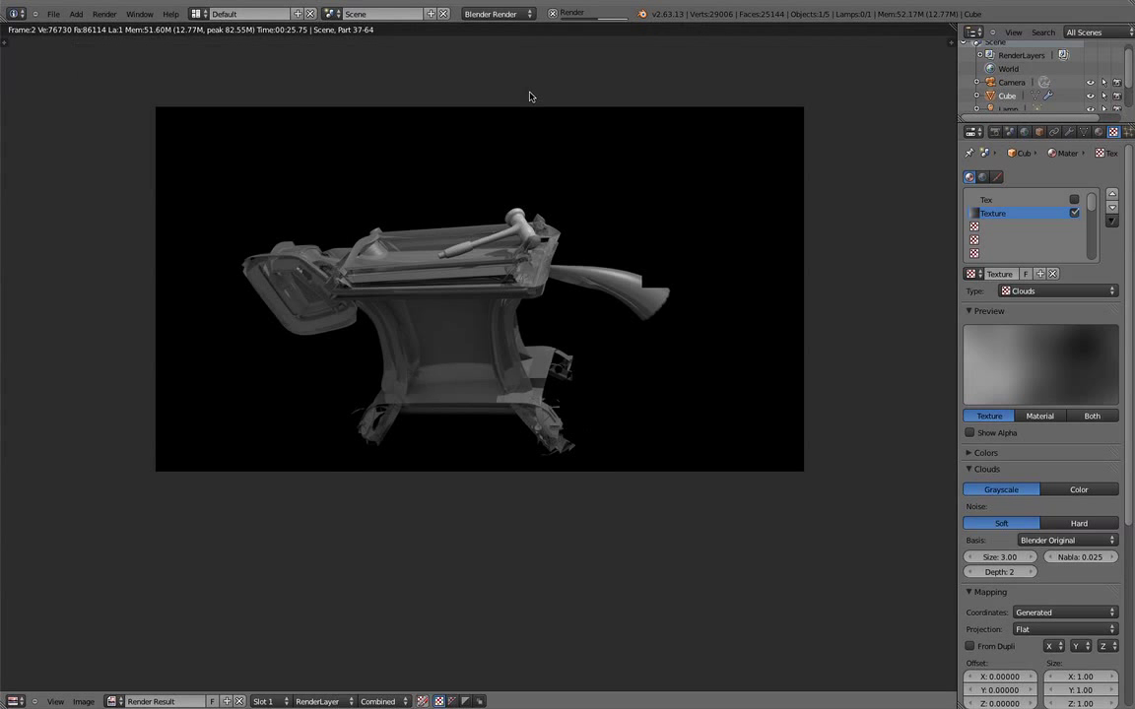
{"action": "left_click", "coordinate": [497, 14]}
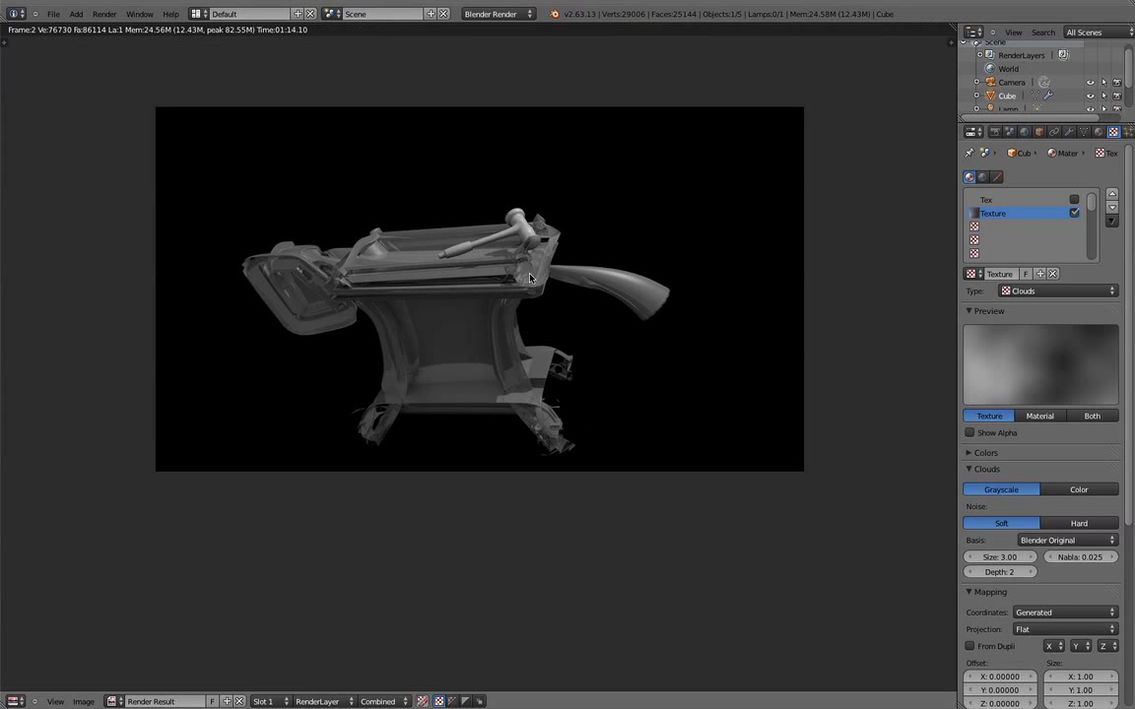
{"action": "scroll", "coordinate": [529, 278], "scroll_direction": "up", "scroll_amount": 3}
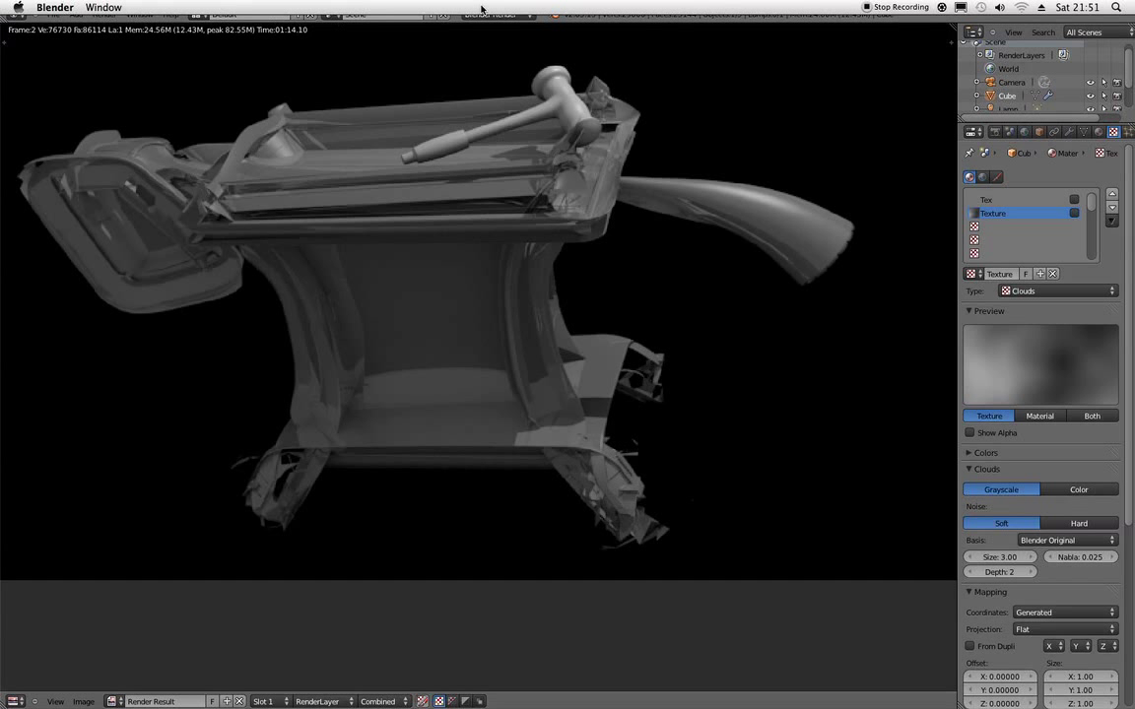
{"action": "left_click", "coordinate": [492, 14]}
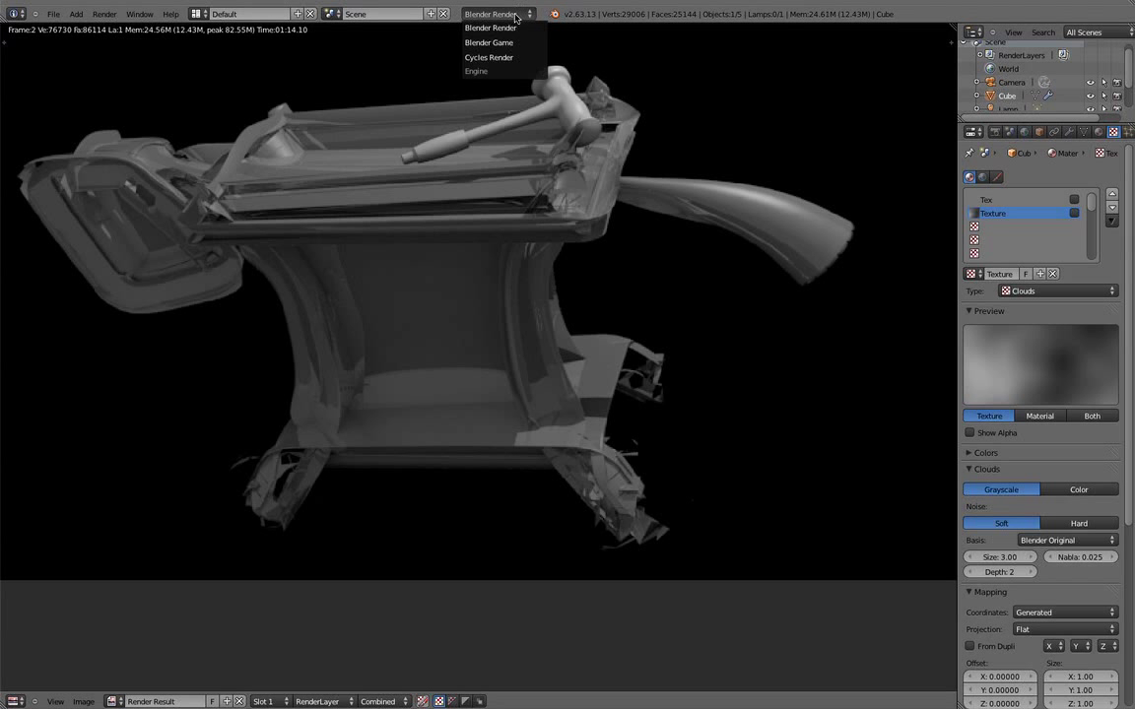
{"action": "left_click", "coordinate": [499, 58]}
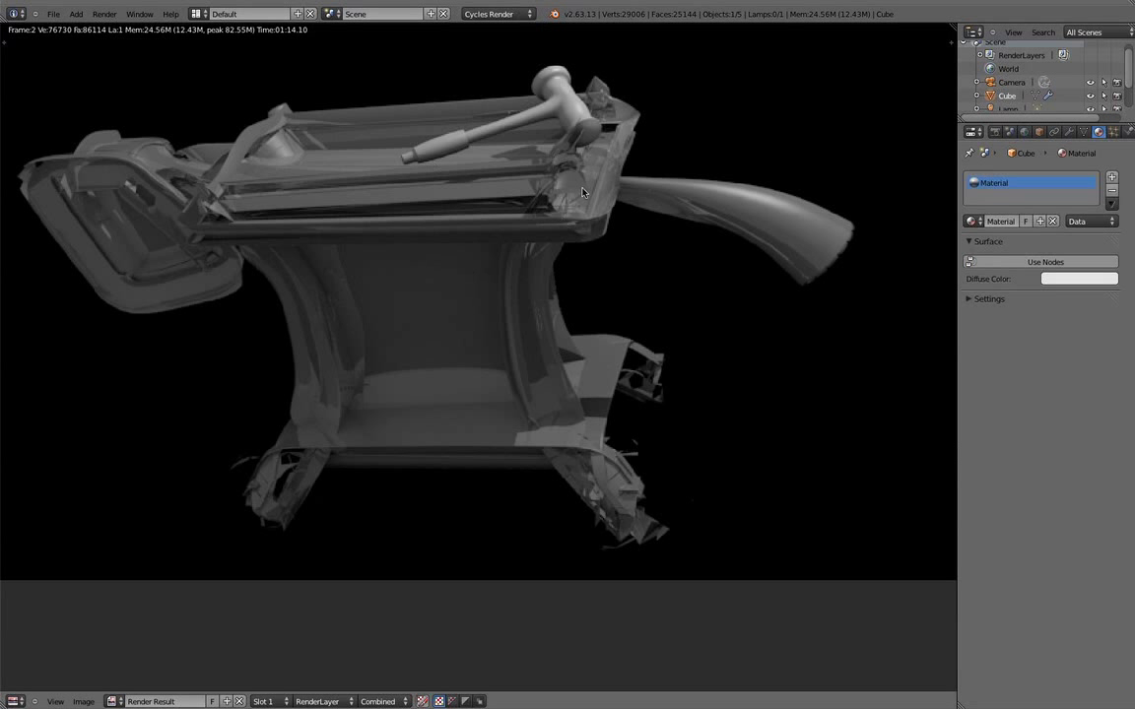
{"action": "scroll", "coordinate": [468, 163], "scroll_direction": "down", "scroll_amount": 2}
{"action": "left_click", "coordinate": [104, 14]}
{"action": "left_click", "coordinate": [121, 29]}
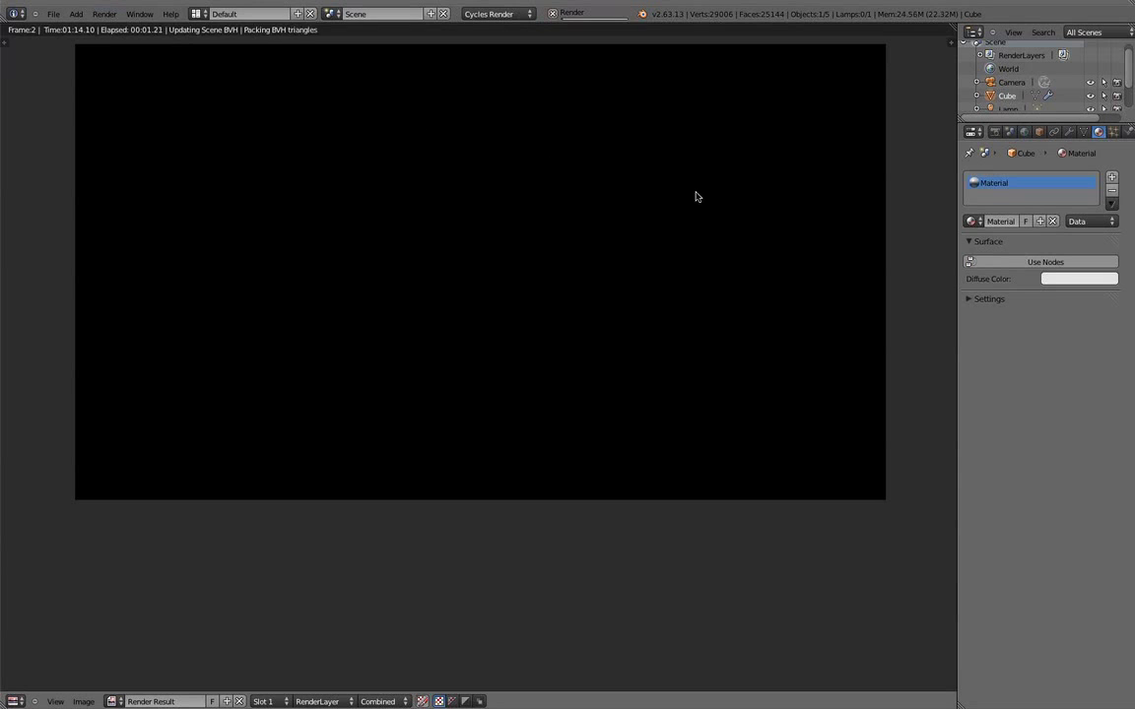
Enable nodes on the anvil's material and give it a Glossy BSDF surface with roughness 0.122
{"action": "left_click", "coordinate": [1034, 262]}
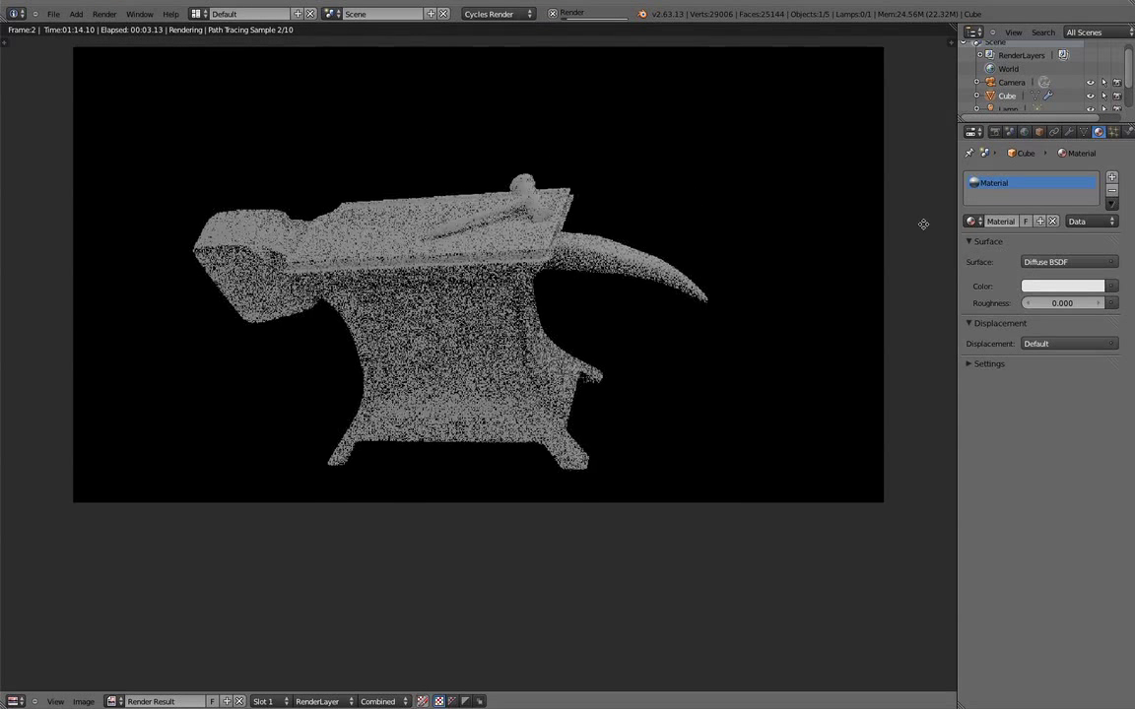
{"action": "scroll", "coordinate": [914, 301], "scroll_direction": "up", "scroll_amount": 2}
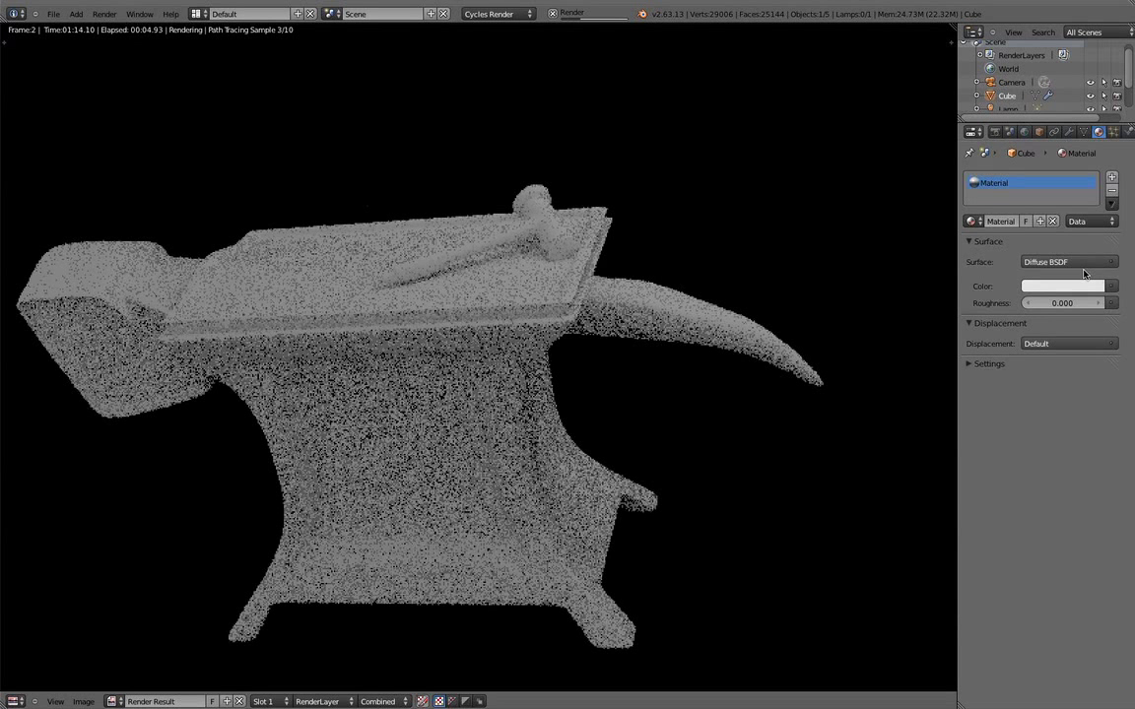
{"action": "left_click", "coordinate": [1072, 262]}
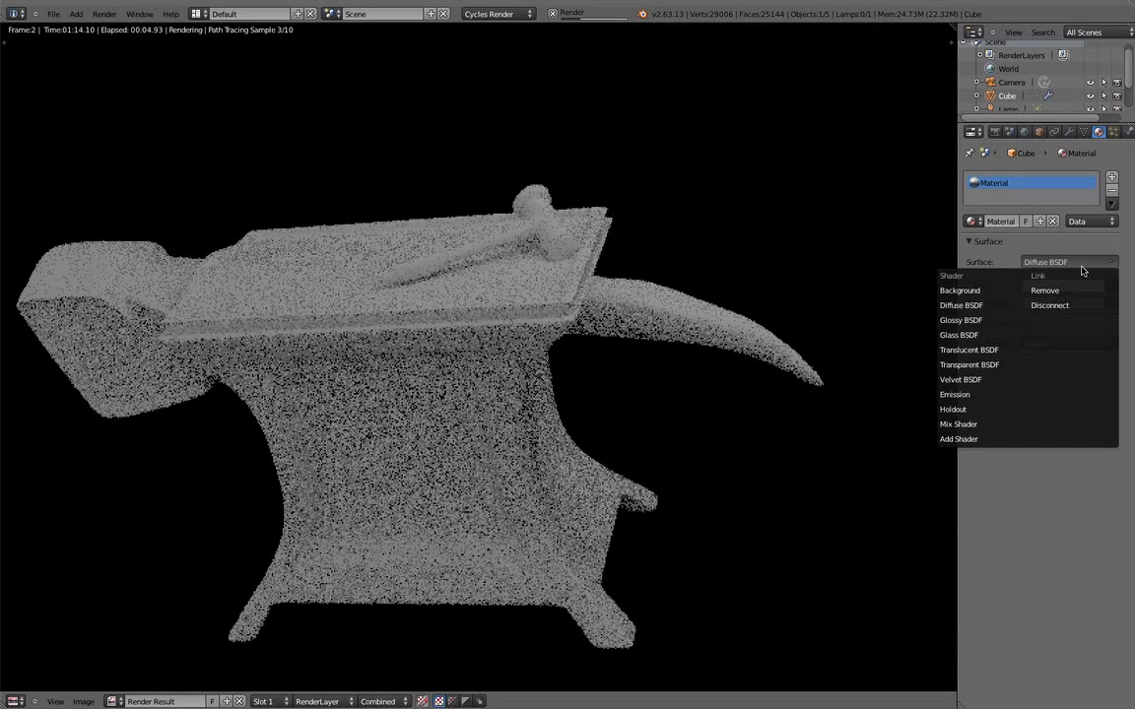
{"action": "left_click", "coordinate": [985, 321]}
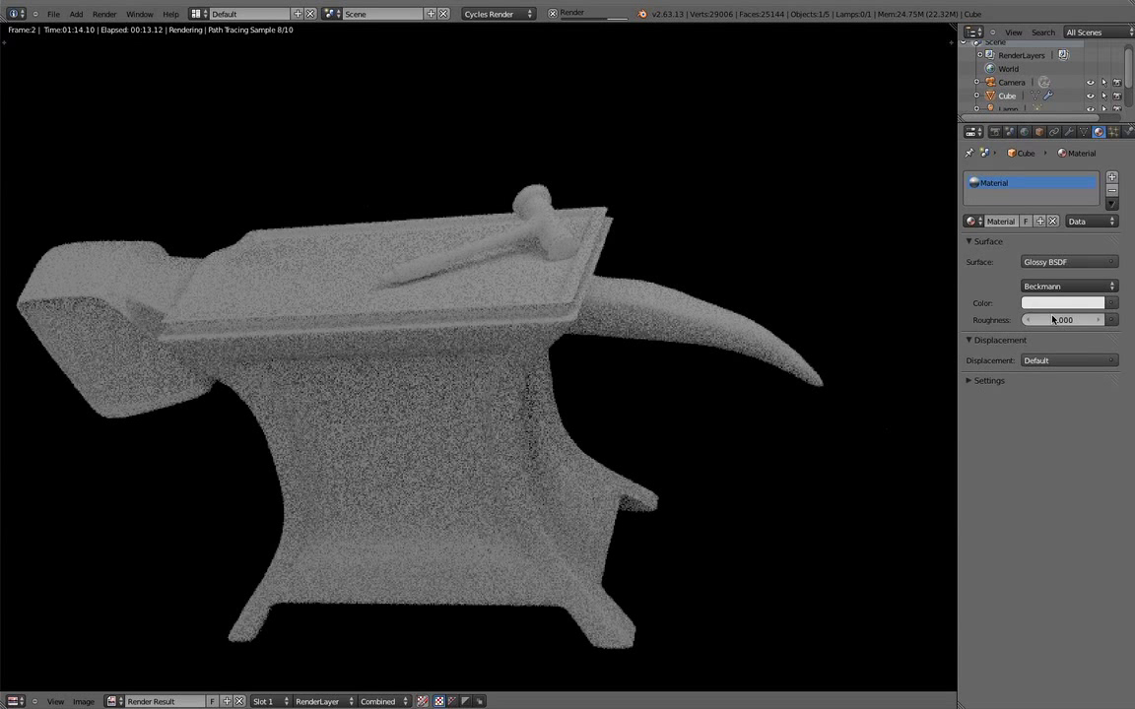
{"action": "left_click_drag", "start_coordinate": [1051, 319], "coordinate": [1091, 326]}
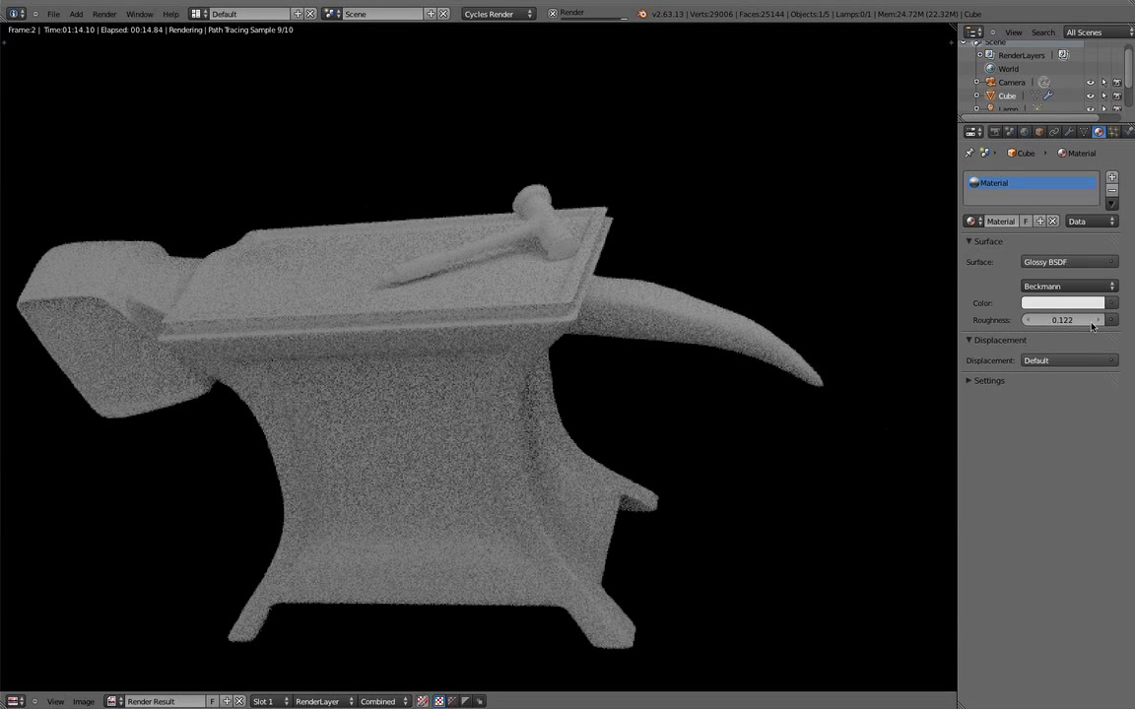
{"action": "scroll", "coordinate": [287, 124], "scroll_direction": "down", "scroll_amount": 2}
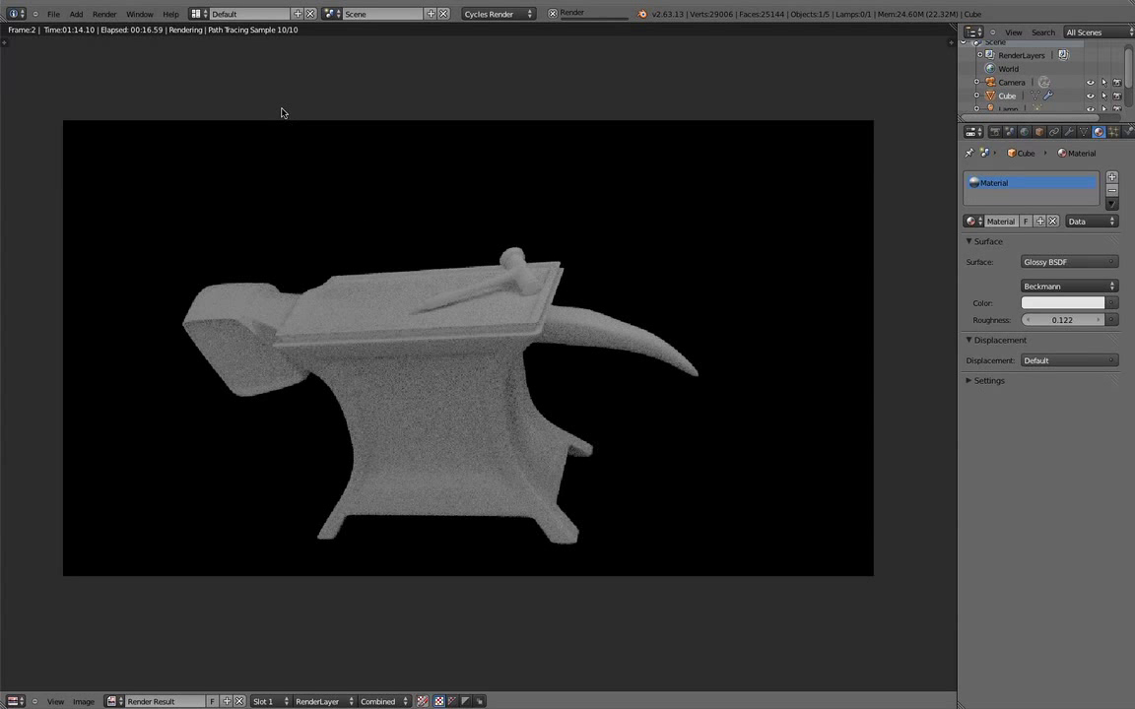
Leave the finished render and preview the anvil through the camera with Rendered viewport shading
{"action": "left_click", "coordinate": [550, 12]}
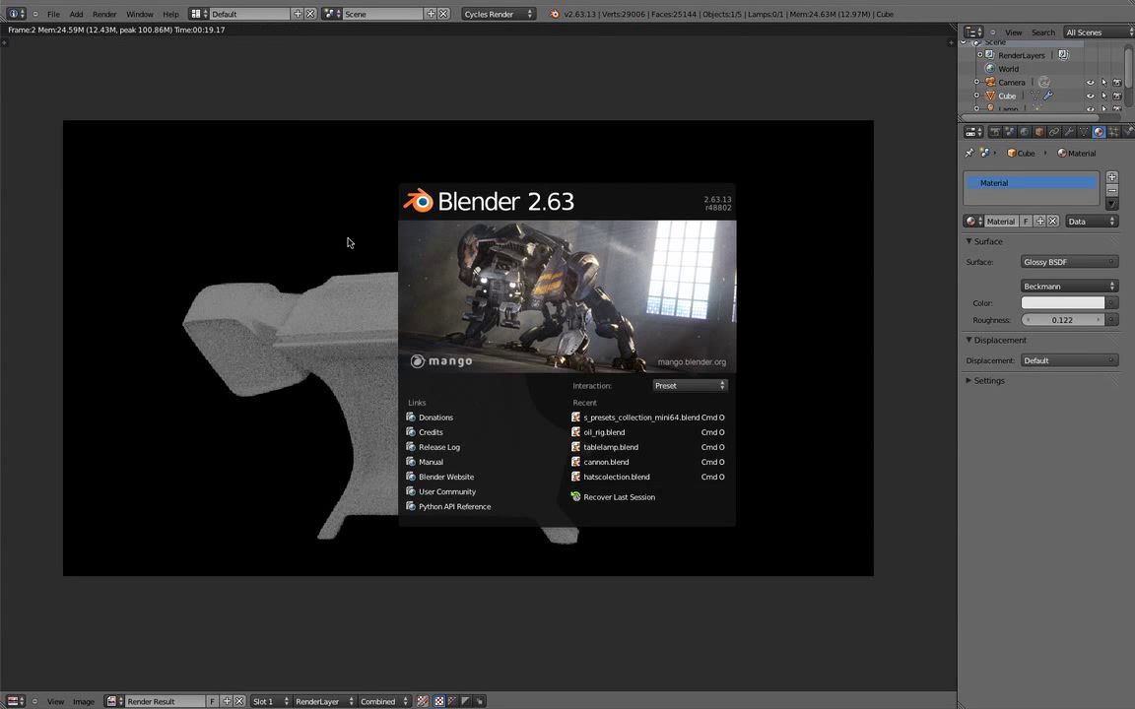
{"action": "scroll", "coordinate": [602, 180], "scroll_direction": "down", "scroll_amount": 2}
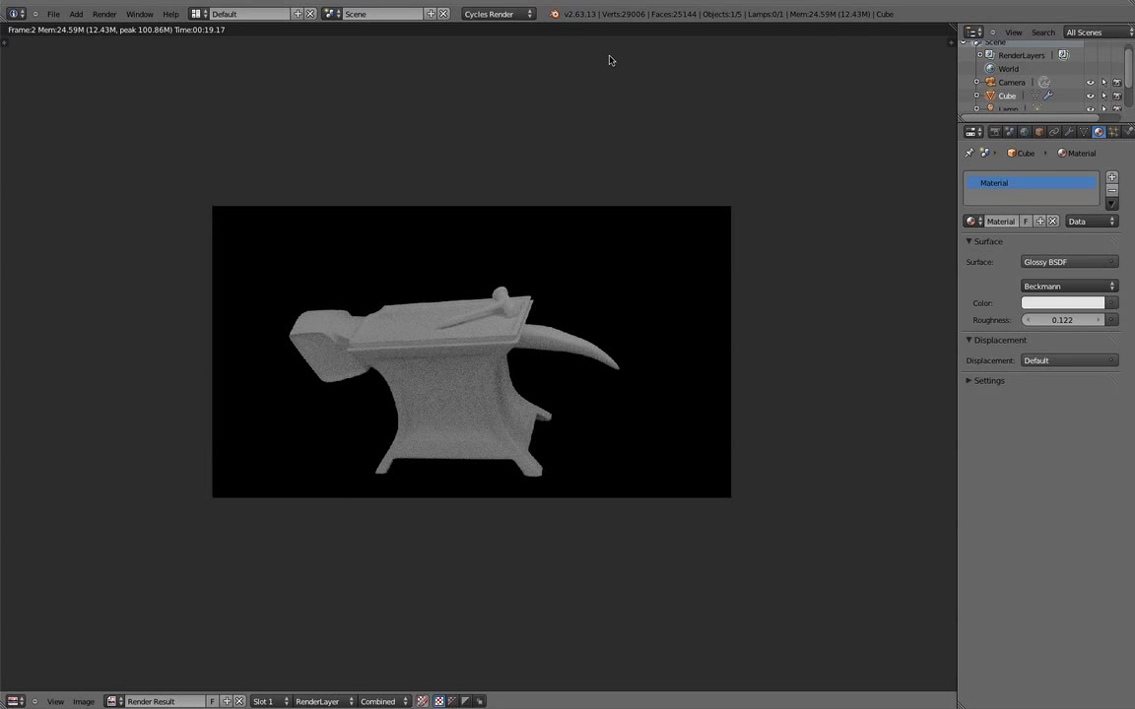
{"action": "key", "text": "Escape"}
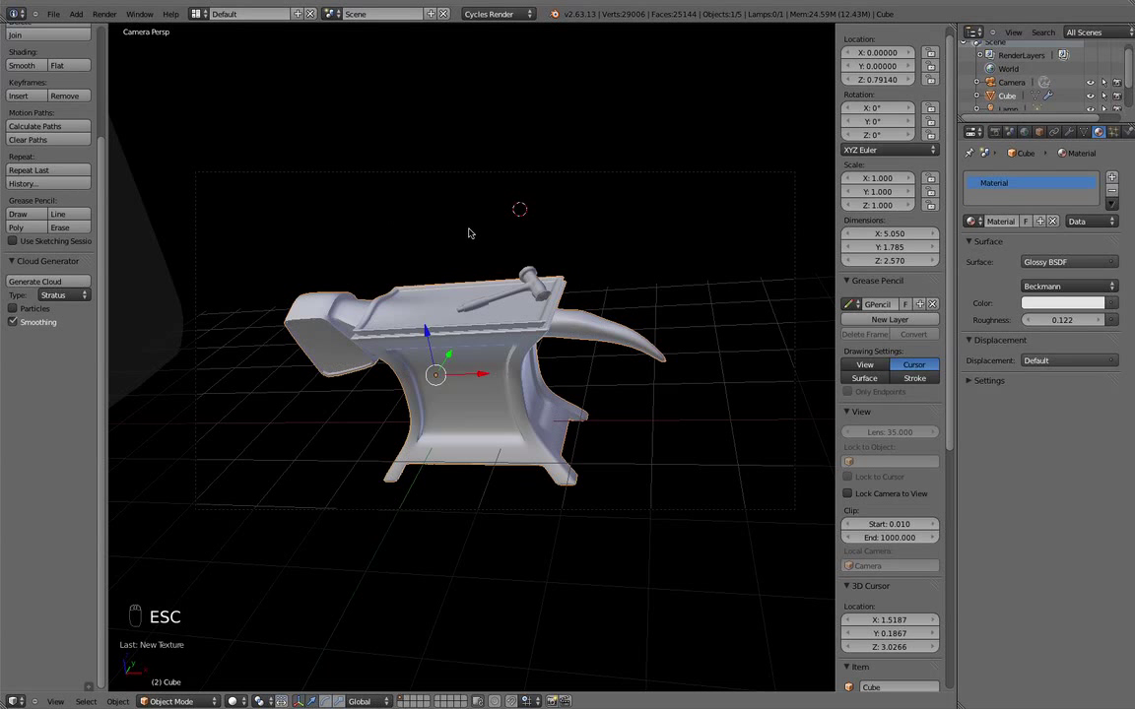
{"action": "left_click", "coordinate": [231, 701]}
{"action": "left_click", "coordinate": [236, 553]}
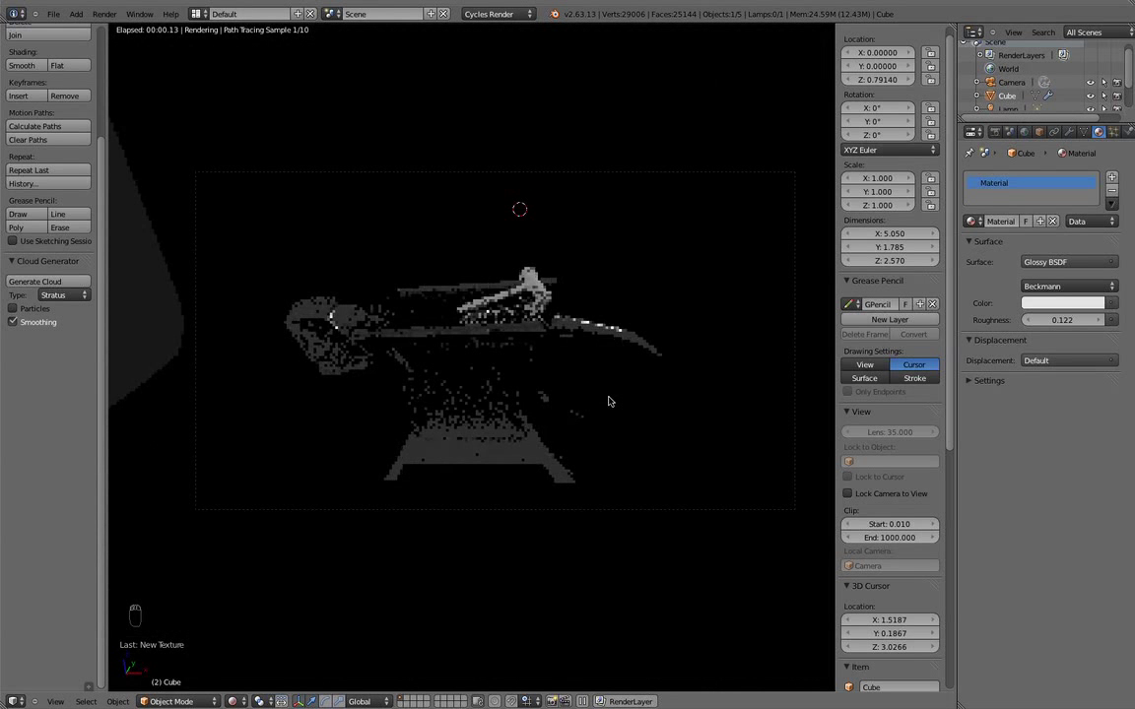
{"action": "scroll", "coordinate": [608, 401], "scroll_direction": "up", "scroll_amount": 2}
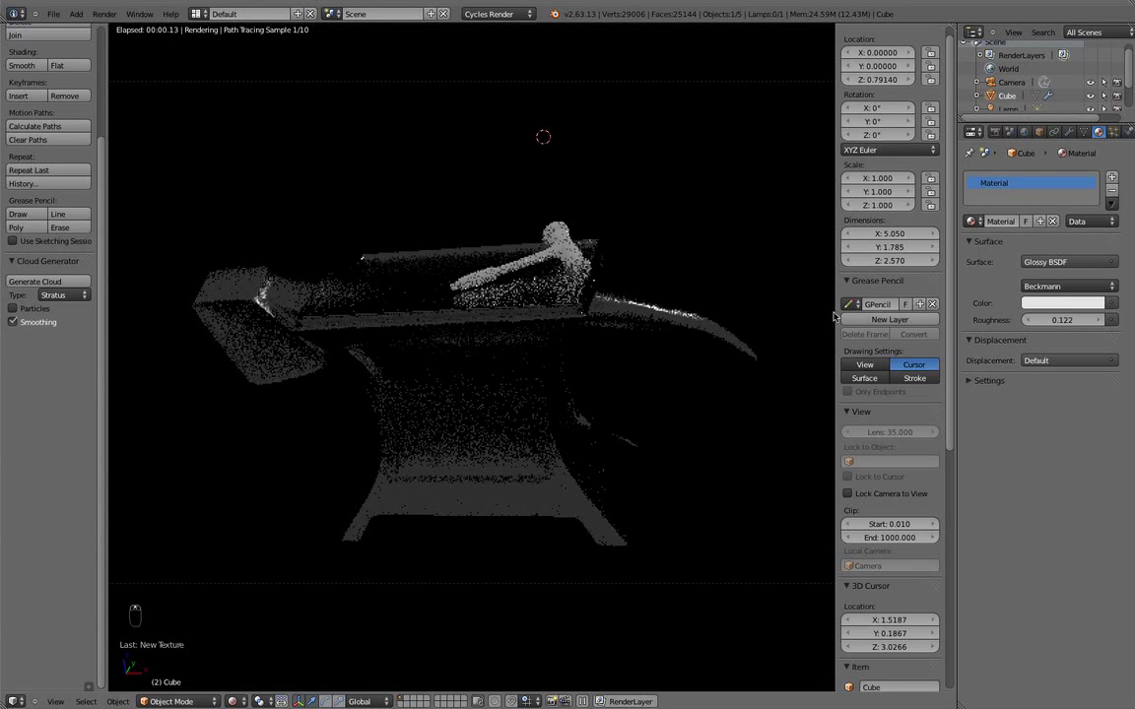
Set the glossy roughness to 0.362 and use a Voronoi Texture with scale 67.064 as the material's displacement
{"action": "left_click_drag", "start_coordinate": [1053, 326], "coordinate": [1129, 334]}
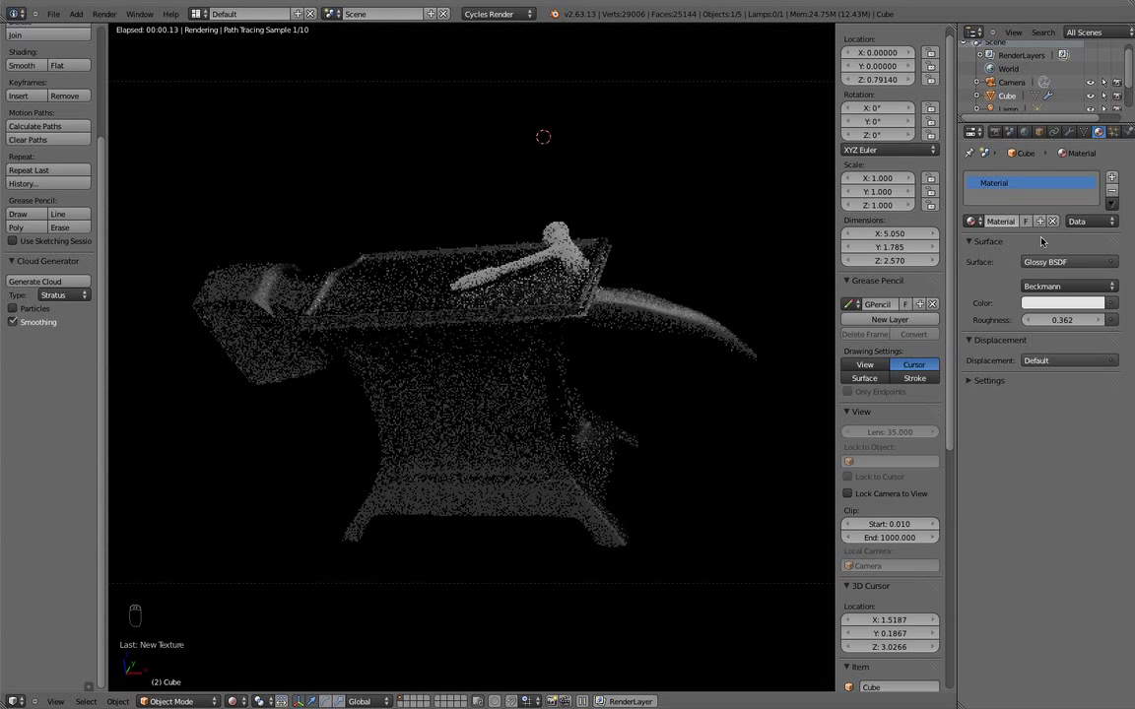
{"action": "left_click", "coordinate": [1034, 361]}
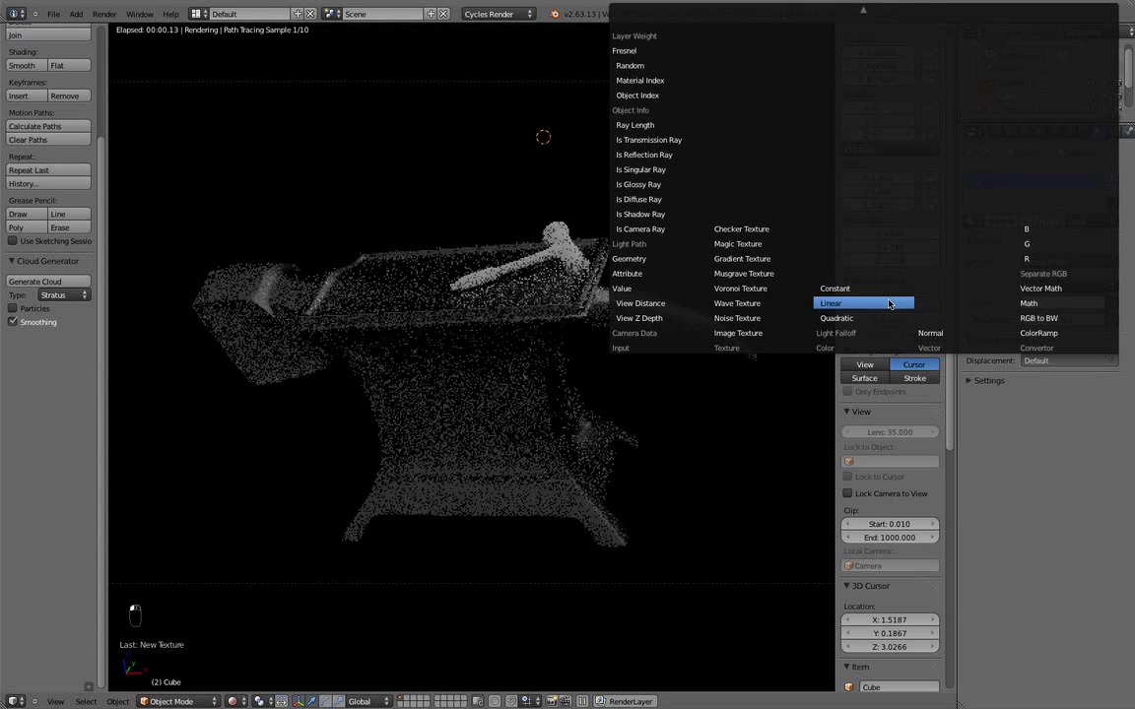
{"action": "left_click", "coordinate": [759, 289]}
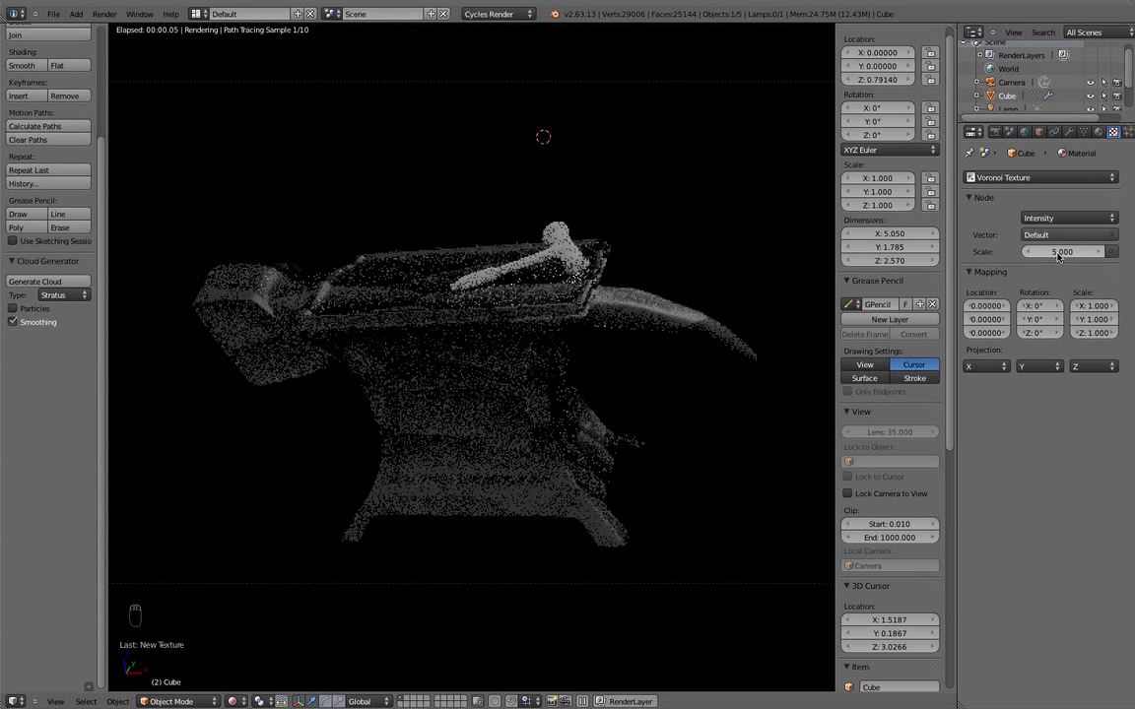
{"action": "left_click_drag", "start_coordinate": [1052, 256], "coordinate": [1127, 286]}
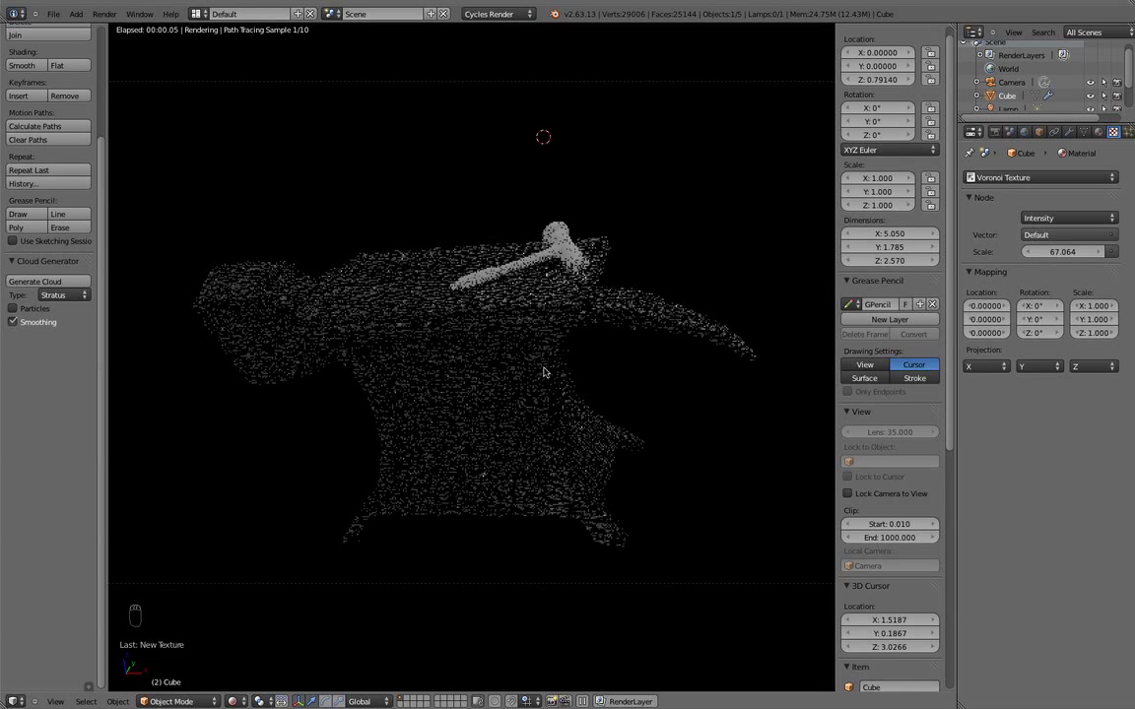
Return the viewport to solid shading and remove the material slot from the anvil
{"action": "right_click", "coordinate": [530, 272]}
{"action": "mouse_move", "coordinate": [533, 285]}
{"action": "middle_mouse_down"}
{"action": "mouse_move", "coordinate": [601, 422]}
{"action": "mouse_move", "coordinate": [552, 375]}
{"action": "middle_mouse_up"}
{"action": "key", "text": "z"}
{"action": "key", "text": "z"}
{"action": "scroll", "coordinate": [602, 422], "scroll_direction": "down", "scroll_amount": 3}
{"action": "right_click", "coordinate": [561, 398]}
{"action": "scroll", "coordinate": [551, 378], "scroll_direction": "up", "scroll_amount": 1}
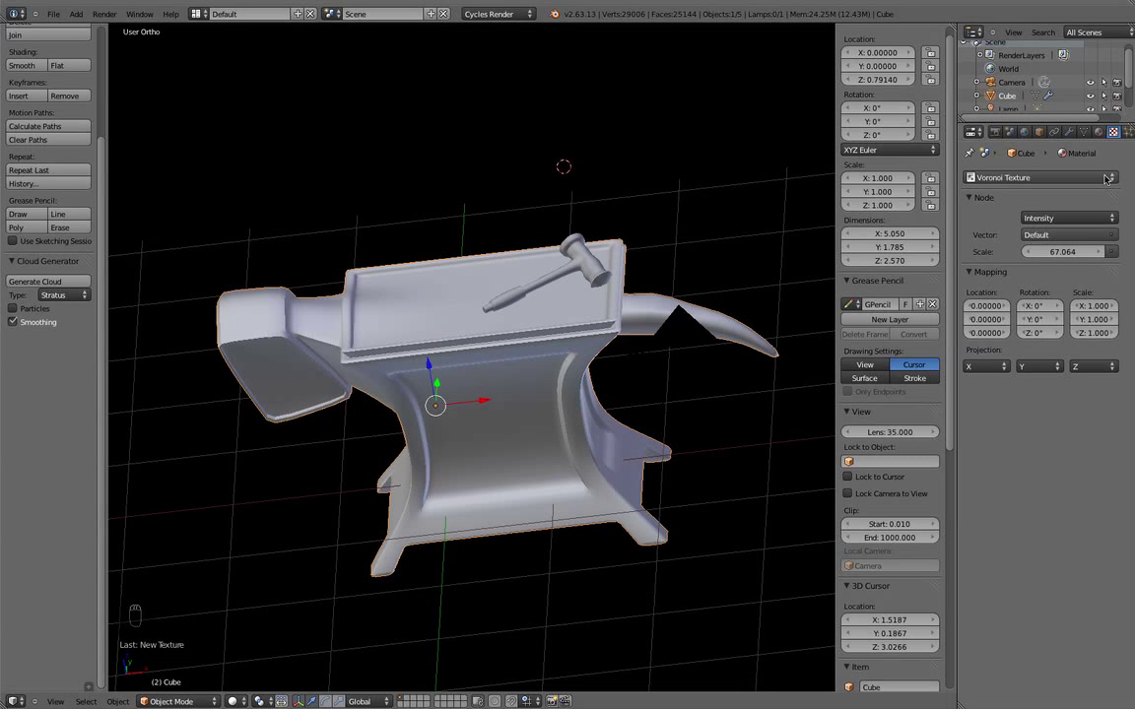
{"action": "left_click", "coordinate": [1098, 132]}
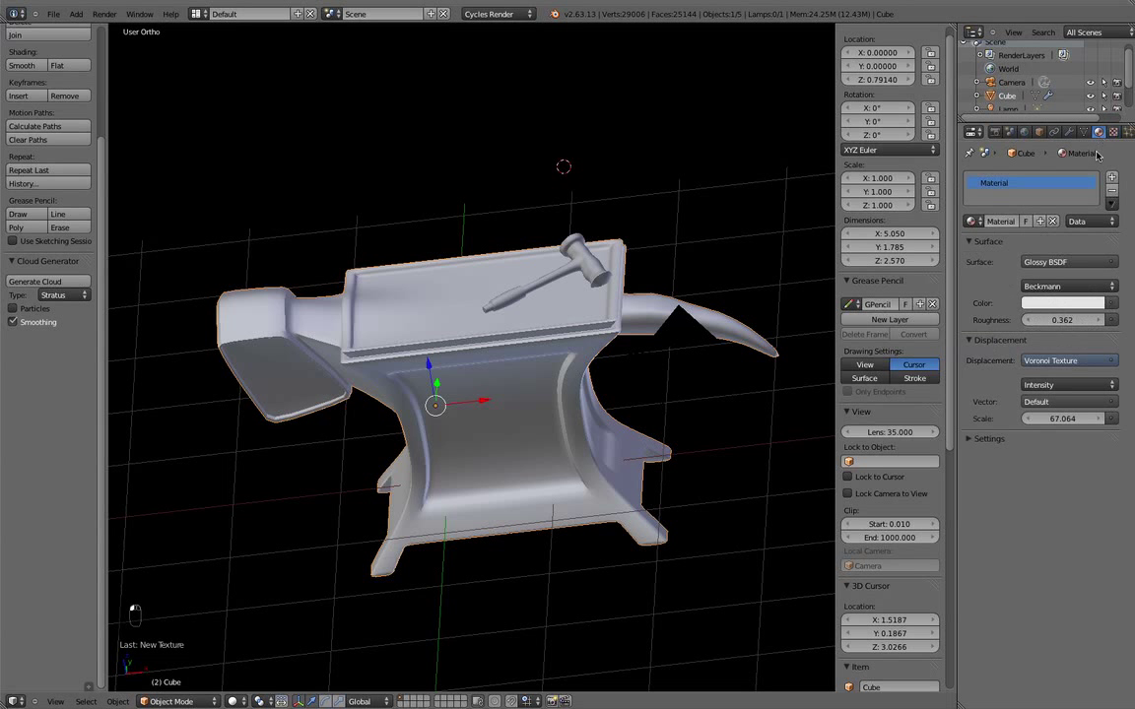
{"action": "left_click", "coordinate": [1111, 190]}
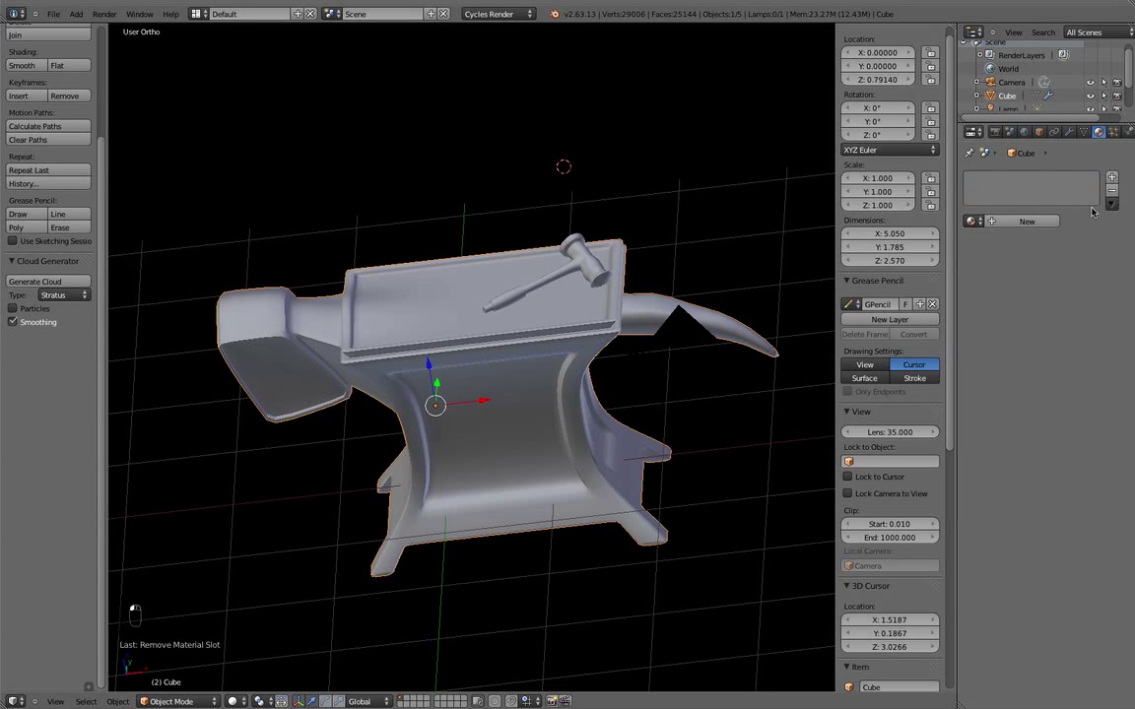
Create a new Diffuse BSDF material for the anvil with a darker grey colour and roughness 0.198
{"action": "left_click", "coordinate": [1026, 221]}
{"action": "left_click", "coordinate": [1062, 285]}
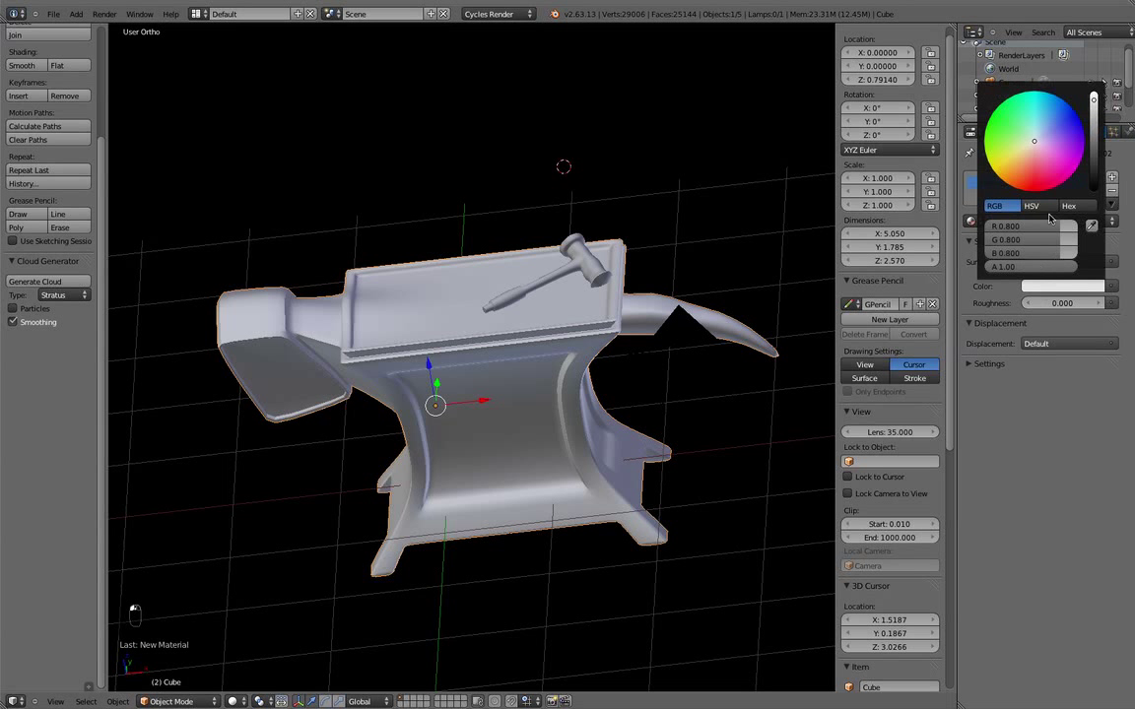
{"action": "left_click_drag", "start_coordinate": [1051, 304], "coordinate": [1112, 321]}
{"action": "left_click", "coordinate": [1069, 262]}
{"action": "left_click", "coordinate": [1024, 241]}
{"action": "left_click", "coordinate": [1030, 258]}
{"action": "left_click", "coordinate": [1024, 242]}
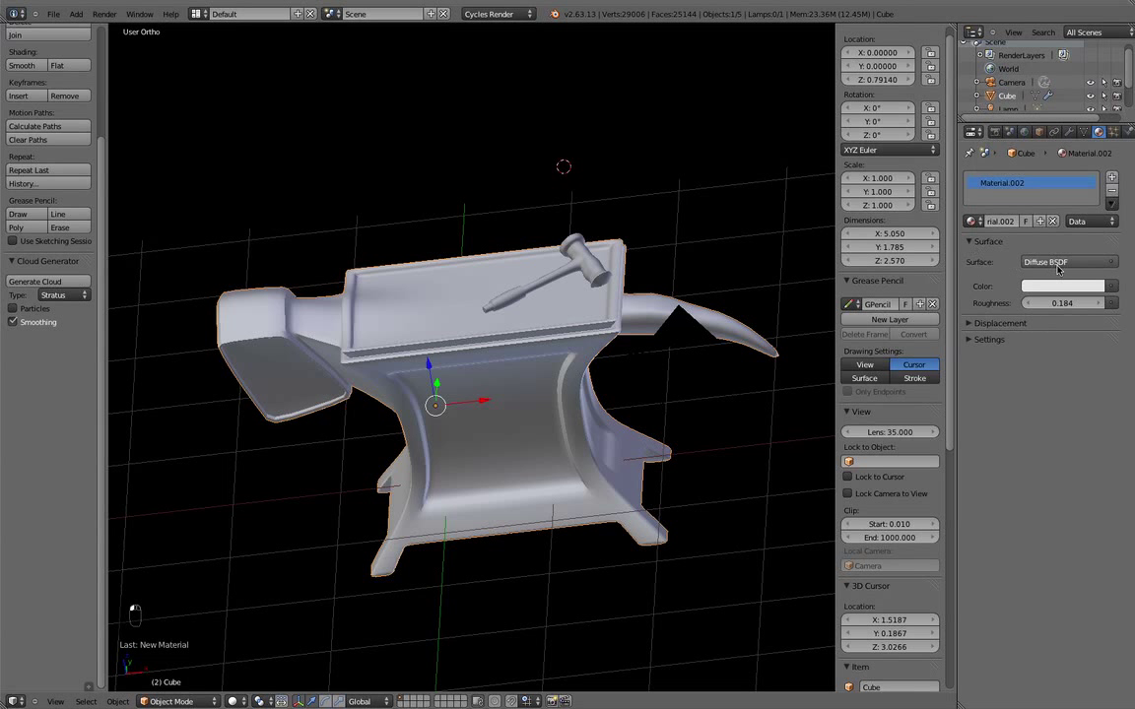
{"action": "left_click", "coordinate": [1063, 287]}
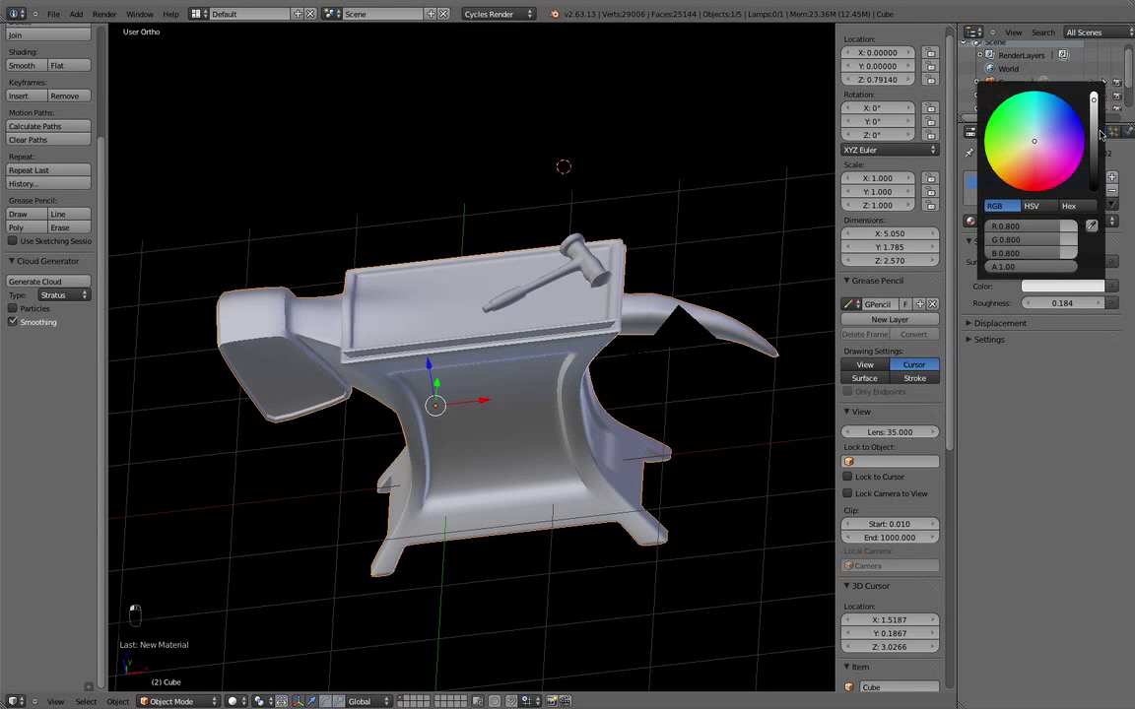
{"action": "left_click", "coordinate": [1060, 340]}
{"action": "left_click_drag", "start_coordinate": [1061, 304], "coordinate": [1069, 304]}
Preview the anvil's new diffuse material with Rendered viewport shading, from an angled view and the front and side views
{"action": "scroll", "coordinate": [558, 450], "scroll_direction": "down", "scroll_amount": 3}
{"action": "middle_click_drag", "start_coordinate": [567, 434], "coordinate": [562, 392]}
{"action": "middle_click_drag", "start_coordinate": [517, 428], "coordinate": [558, 428]}
{"action": "scroll", "coordinate": [535, 456], "scroll_direction": "up", "scroll_amount": 2}
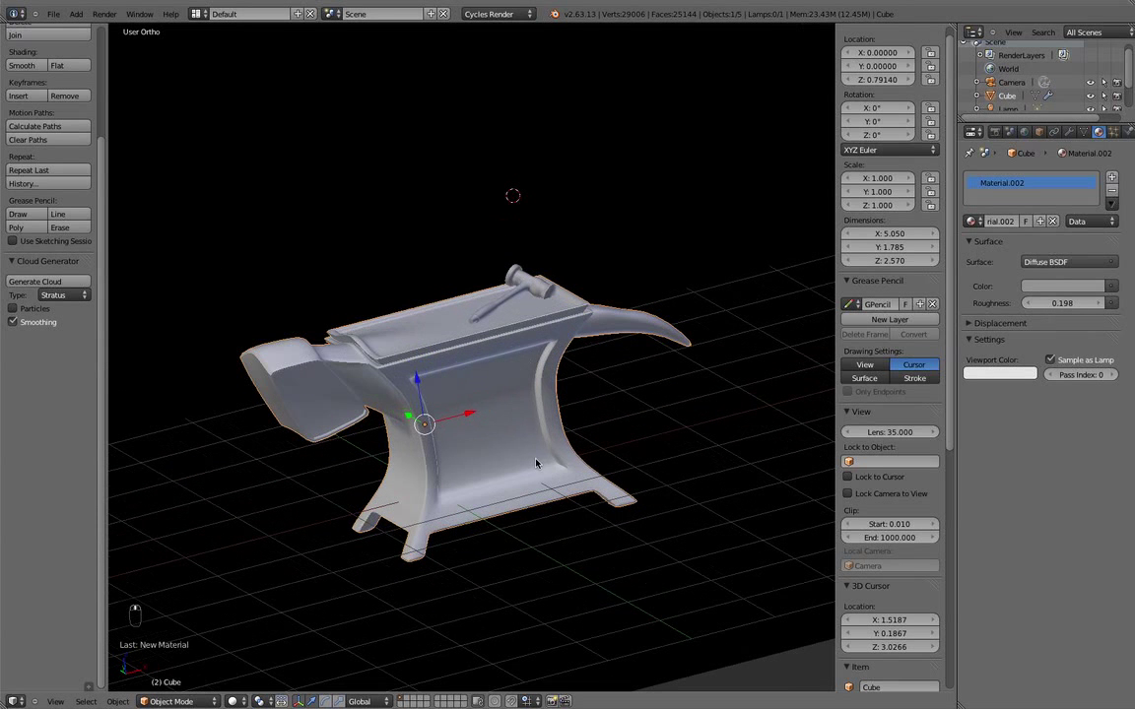
{"action": "left_click", "coordinate": [233, 700]}
{"action": "left_click", "coordinate": [268, 616]}
{"action": "middle_click_drag", "start_coordinate": [592, 498], "coordinate": [619, 454]}
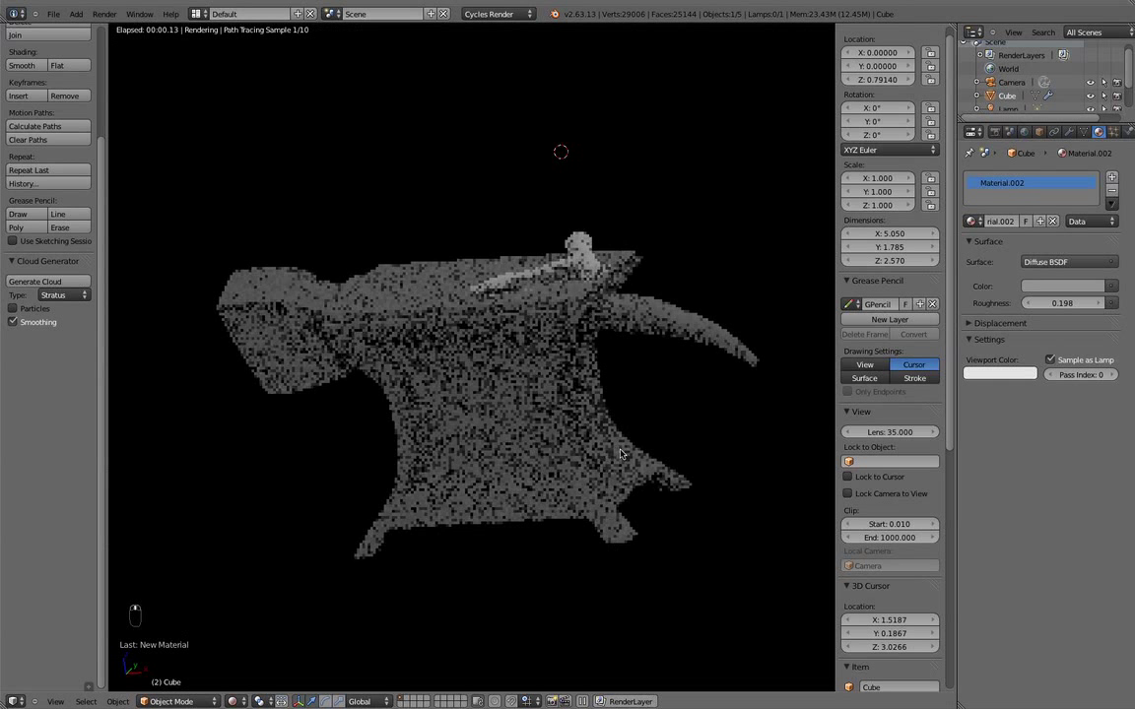
{"action": "key", "text": "KP_1"}
{"action": "key", "text": "KP_3"}
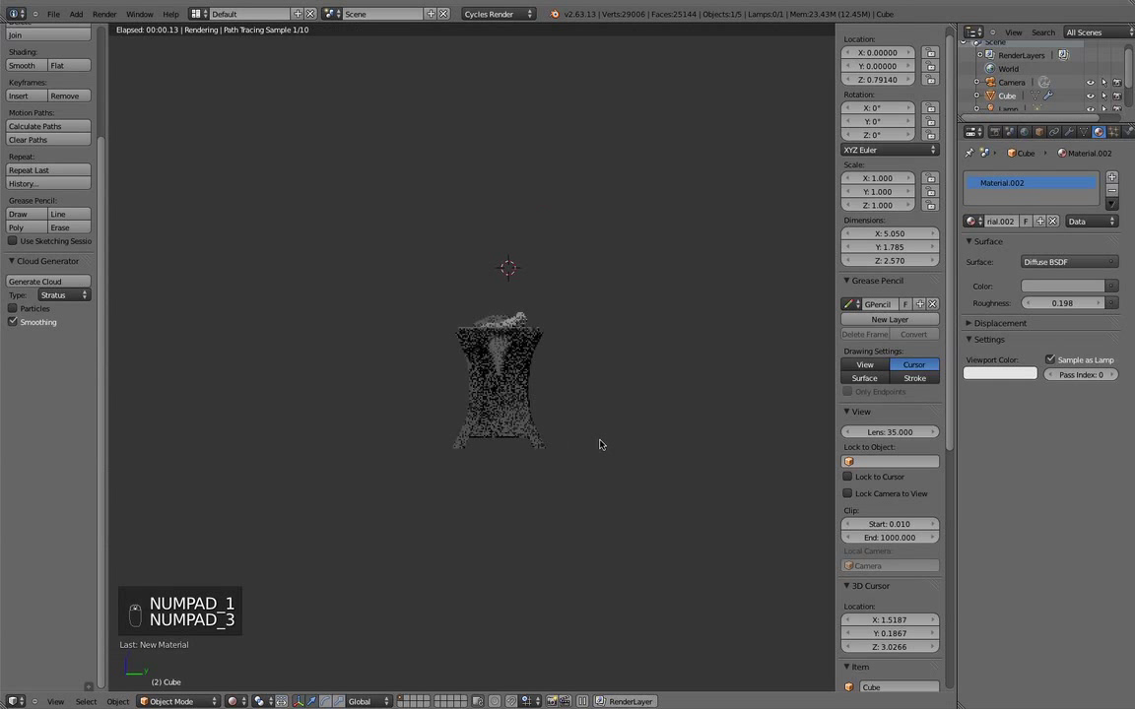
{"action": "key", "text": "shift+a"}
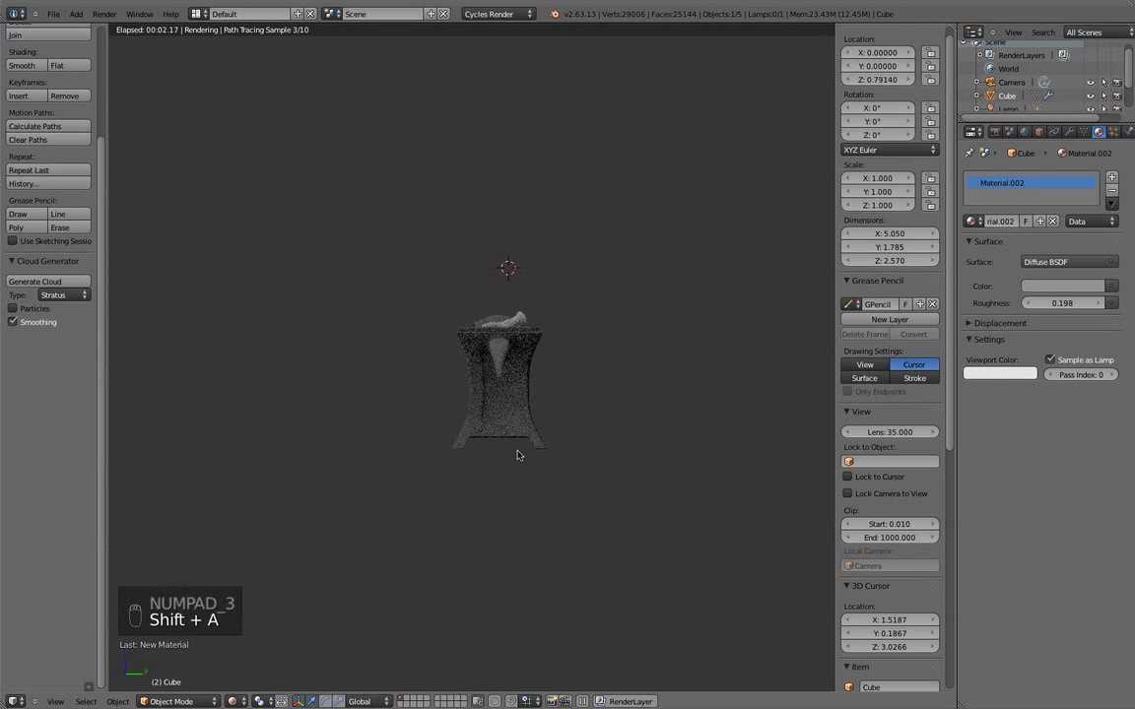
{"action": "key", "text": "Tab"}
{"action": "key", "text": "shift+a"}
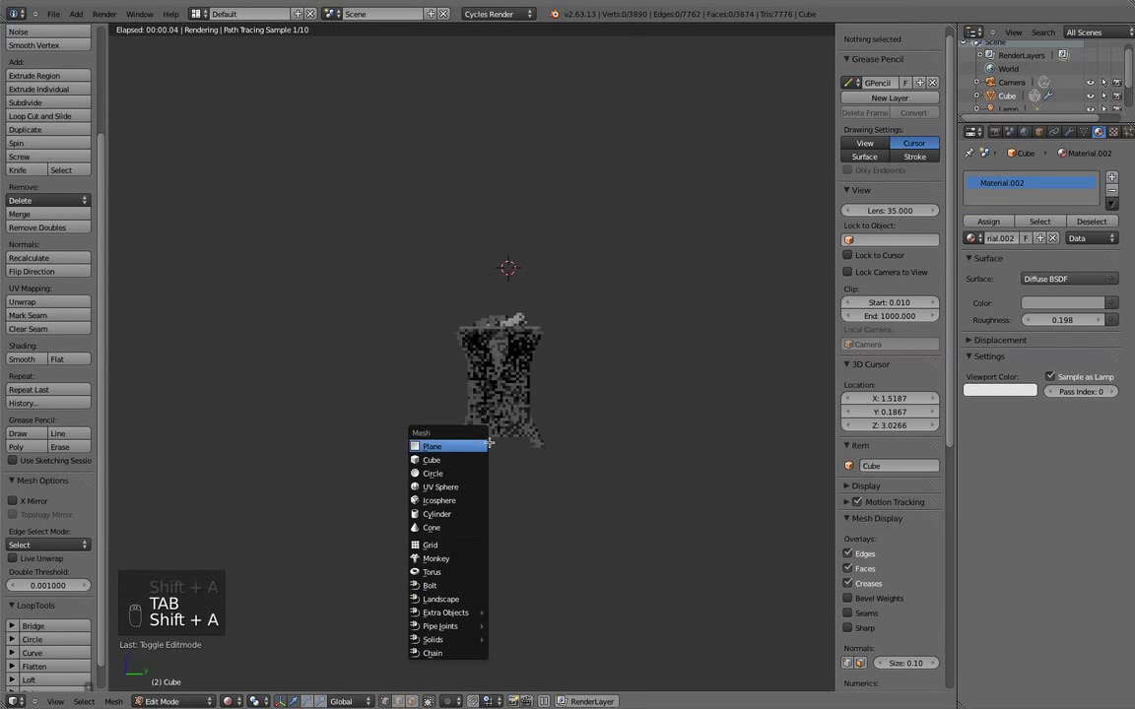
{"action": "key", "text": "Escape"}
{"action": "key", "text": "Tab"}
{"action": "key", "text": "shift+a"}
{"action": "mouse_move", "coordinate": [489, 438]}
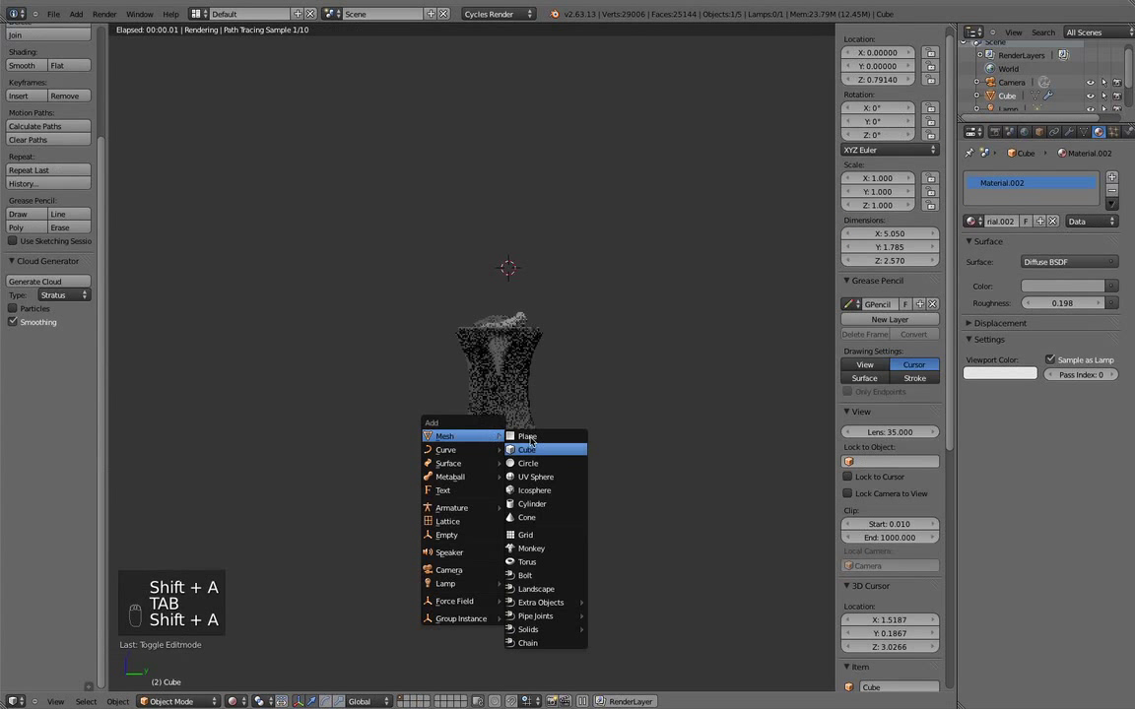
{"action": "left_click", "coordinate": [541, 448]}
{"action": "key", "text": "z"}
{"action": "middle_click_drag", "start_coordinate": [461, 421], "coordinate": [519, 435]}
{"action": "key", "text": "x"}
{"action": "left_click", "coordinate": [517, 435]}
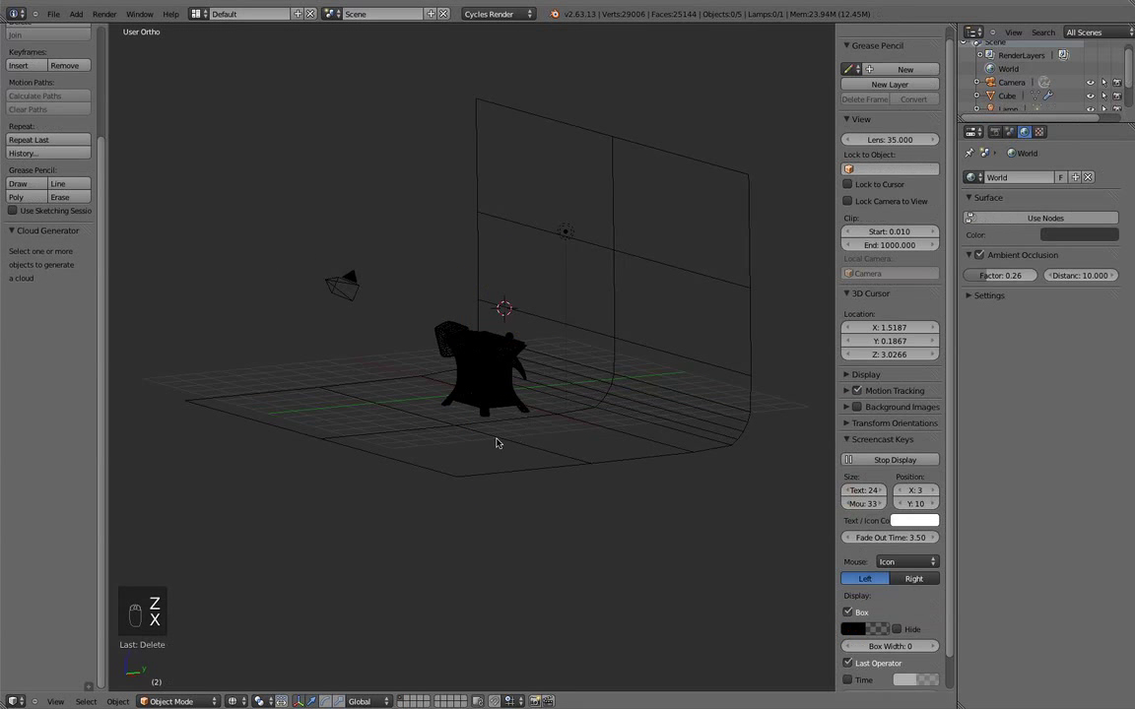
Add a mesh plane at the 3D cursor above the anvil
{"action": "key", "text": "shift+a"}
{"action": "mouse_move", "coordinate": [457, 419]}
{"action": "left_click", "coordinate": [501, 420]}
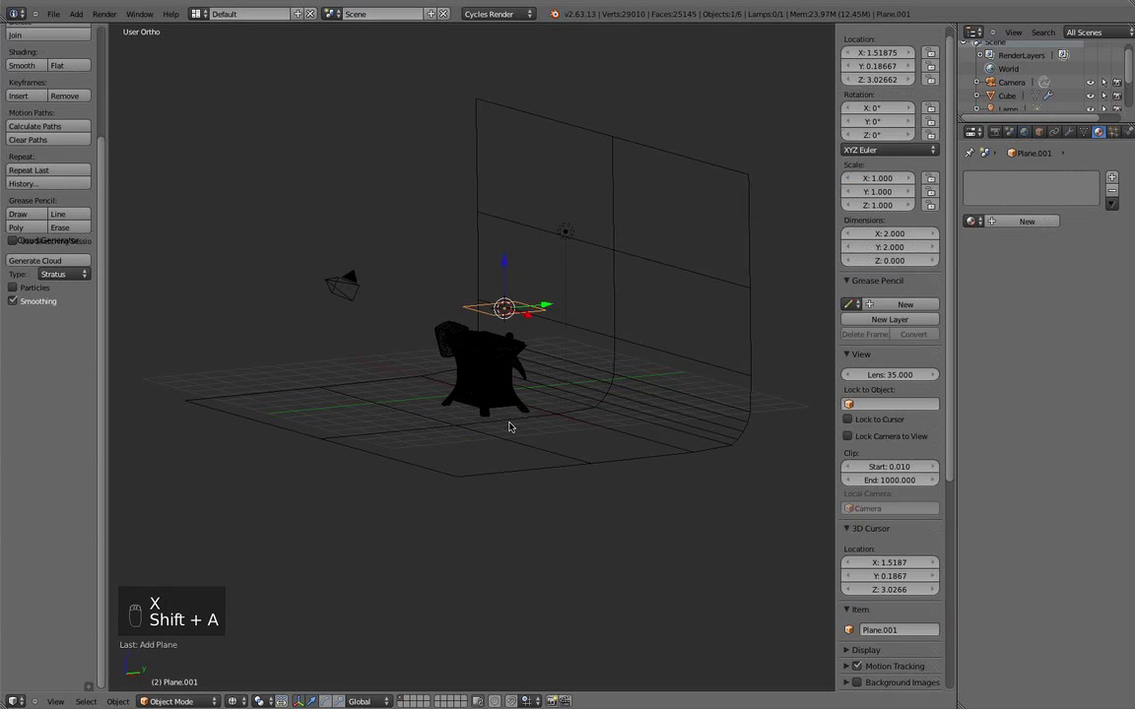
From the right view, tilt the new plane about 48° around the X axis and move it towards the camera side of the anvil
{"action": "key", "text": "KP_1"}
{"action": "key", "text": "KP_3"}
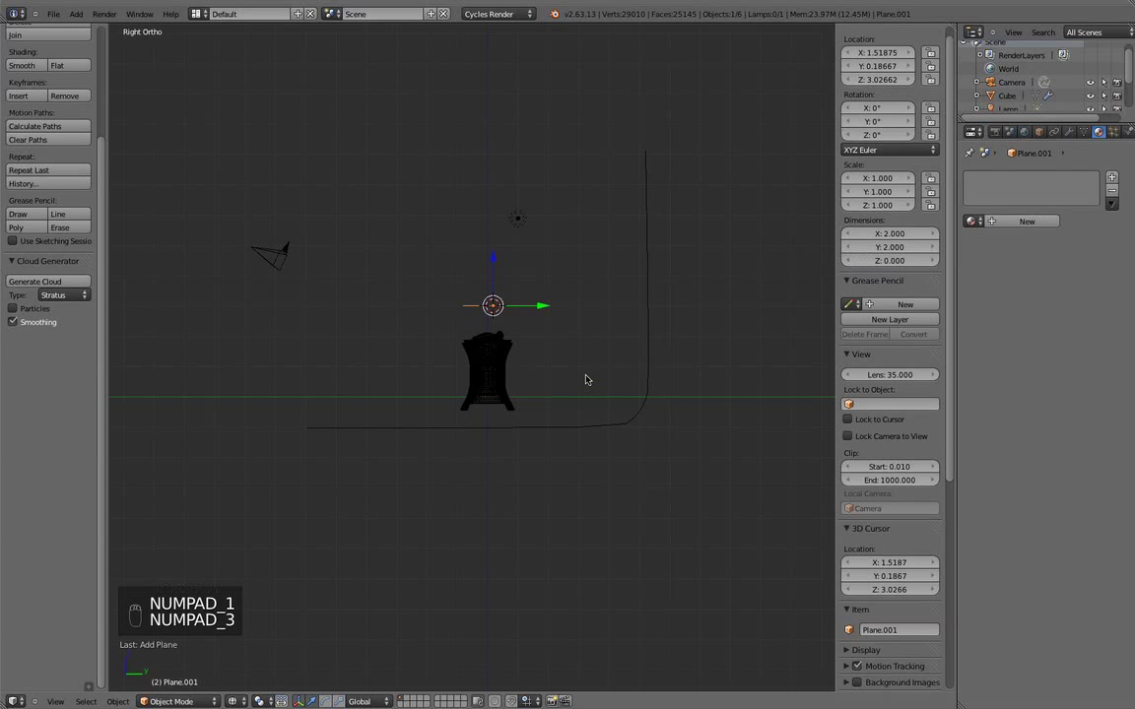
{"action": "key", "text": "r"}
{"action": "left_click", "coordinate": [576, 293]}
{"action": "key", "text": "g"}
{"action": "left_click", "coordinate": [540, 309]}
Scale the plane to about 3.79 and shift it along the Y axis to about -2.66
{"action": "key", "text": "s"}
{"action": "left_click", "coordinate": [751, 353]}
{"action": "middle_click_drag", "start_coordinate": [752, 352], "coordinate": [509, 352]}
{"action": "key", "text": "g"}
{"action": "key", "text": "y"}
{"action": "left_click", "coordinate": [455, 313]}
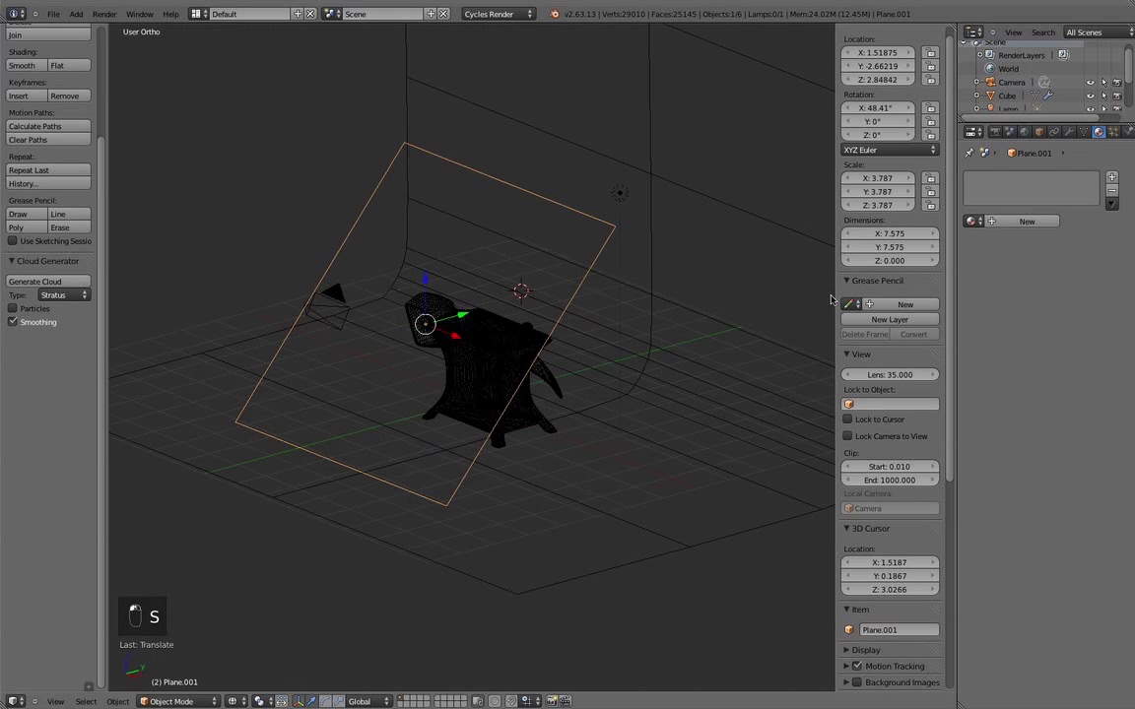
Create a new material for the tilted plane and set its surface shader to Emission
{"action": "left_click", "coordinate": [995, 222]}
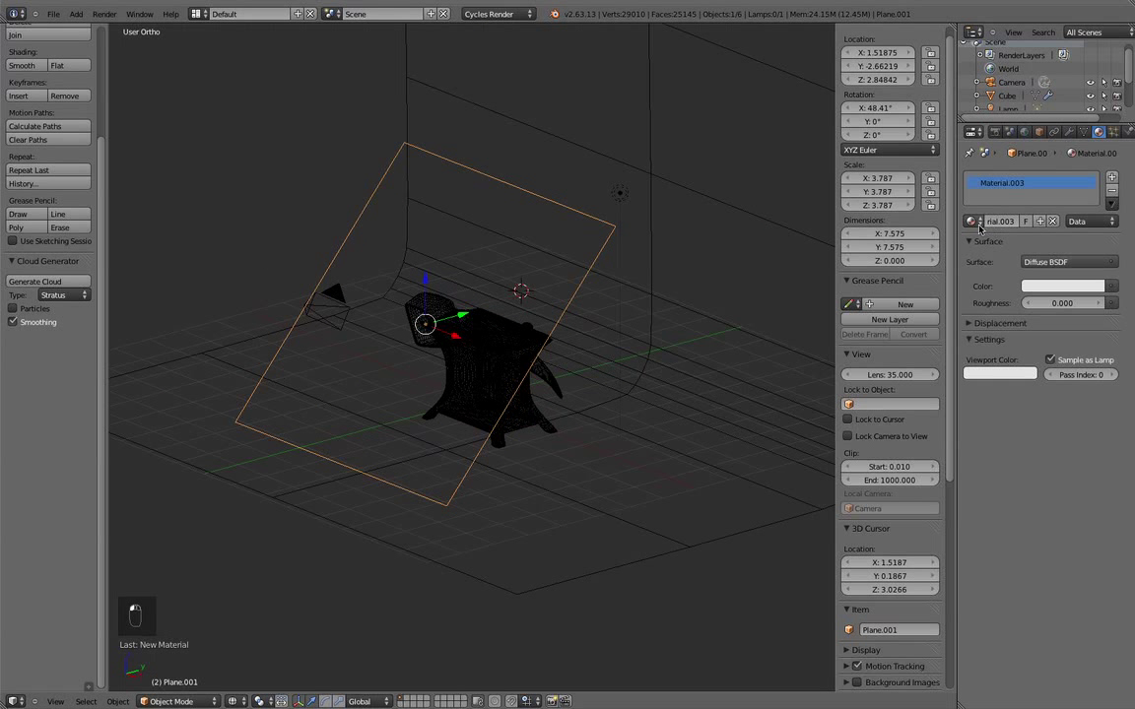
{"action": "left_click", "coordinate": [1103, 286]}
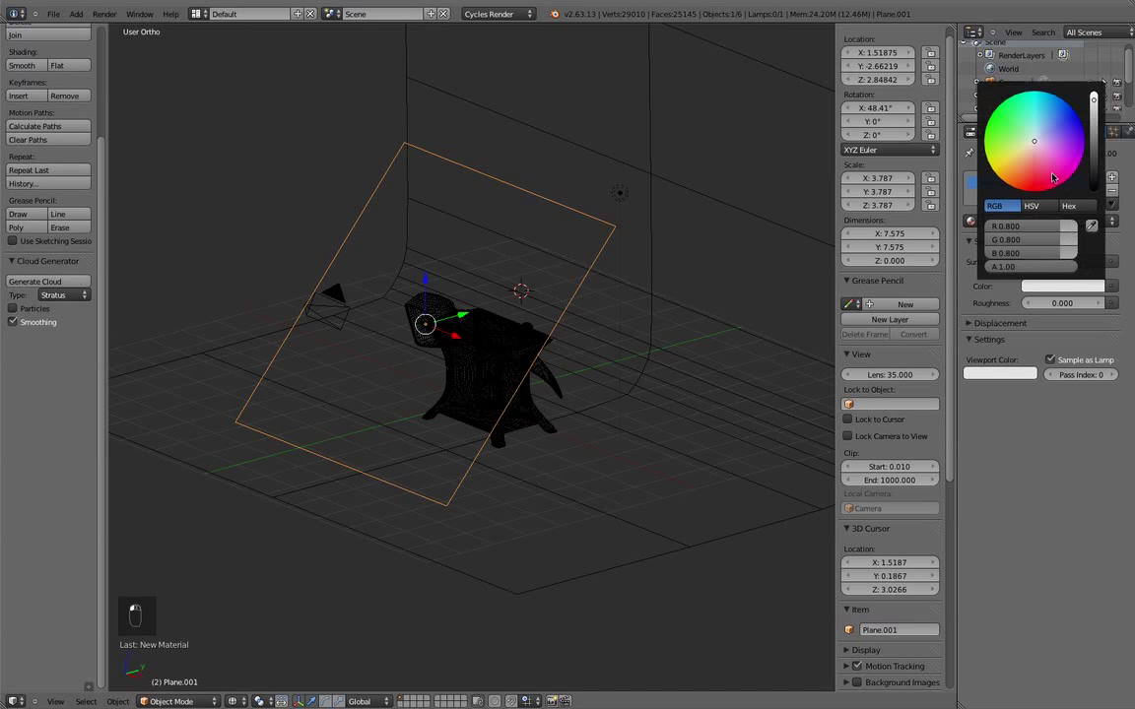
{"action": "left_click", "coordinate": [1063, 262]}
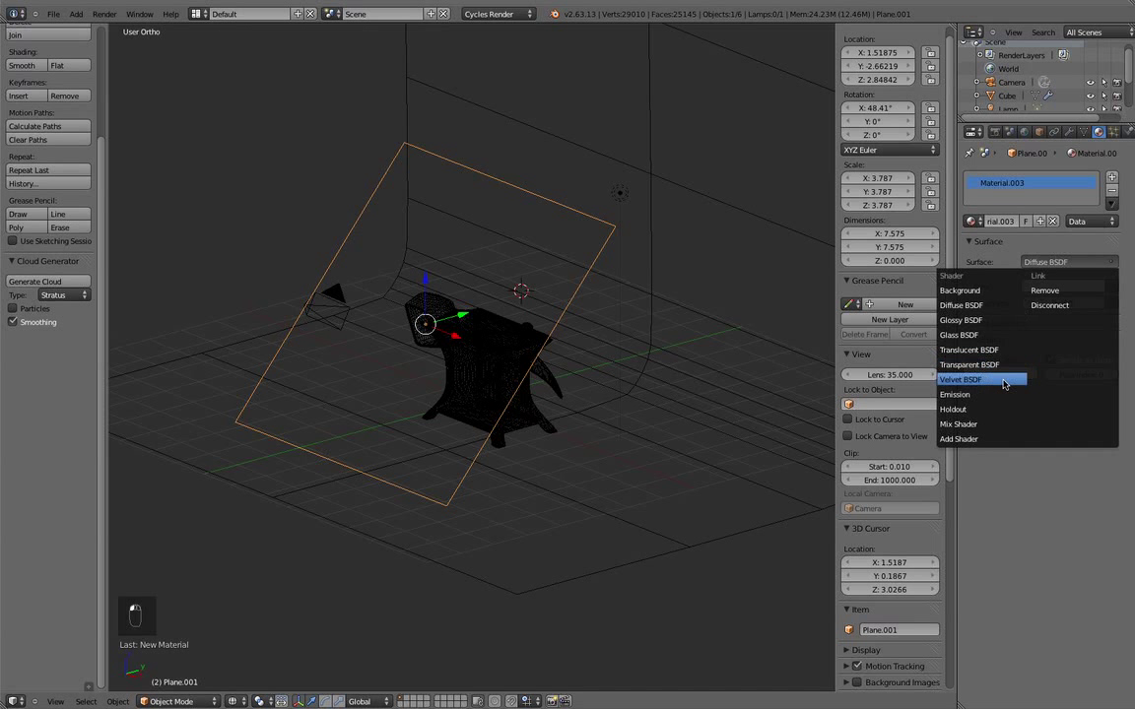
{"action": "left_click", "coordinate": [931, 392]}
Preview the scene in Rendered shading and set the plane's emission colour to light pink (R 0.800, G 0.529, B 0.488)
{"action": "scroll", "coordinate": [633, 397], "scroll_direction": "up", "scroll_amount": 3}
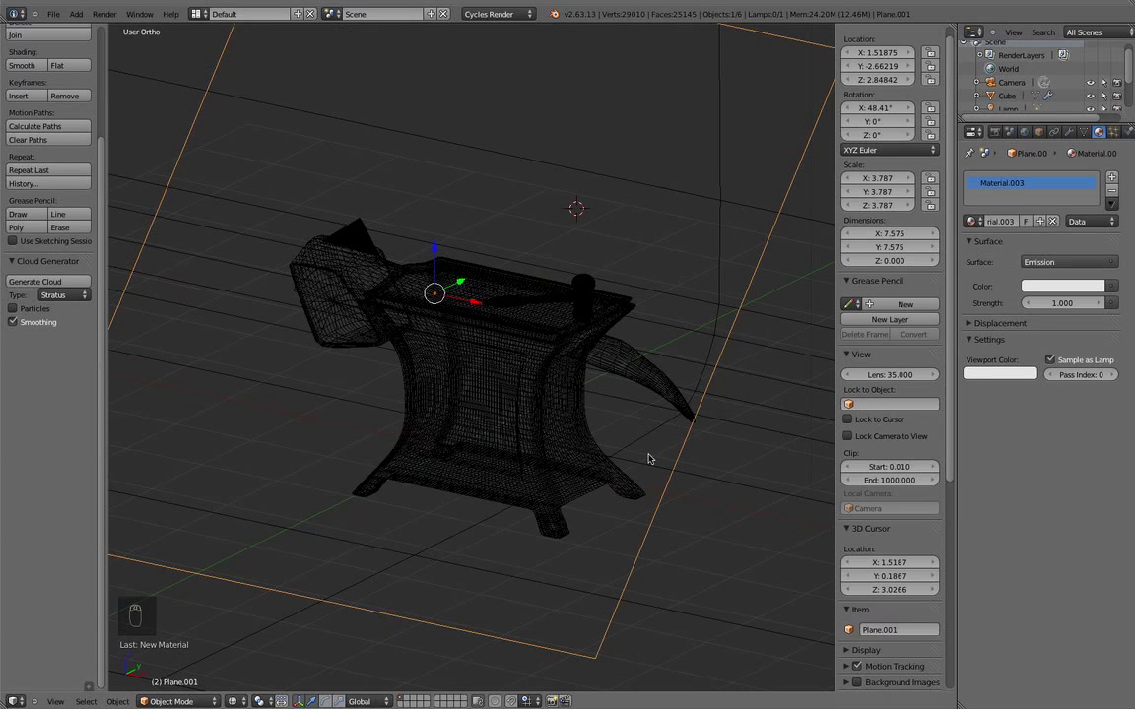
{"action": "left_click", "coordinate": [259, 702]}
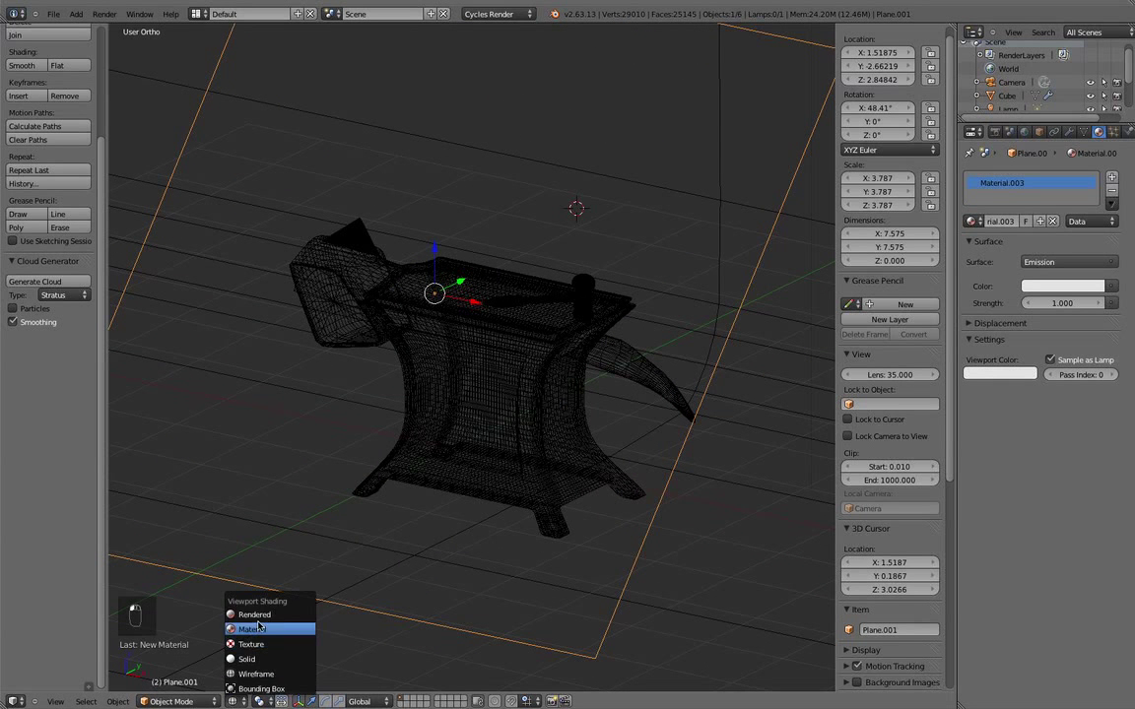
{"action": "left_click", "coordinate": [319, 621]}
{"action": "key", "text": "KP_5"}
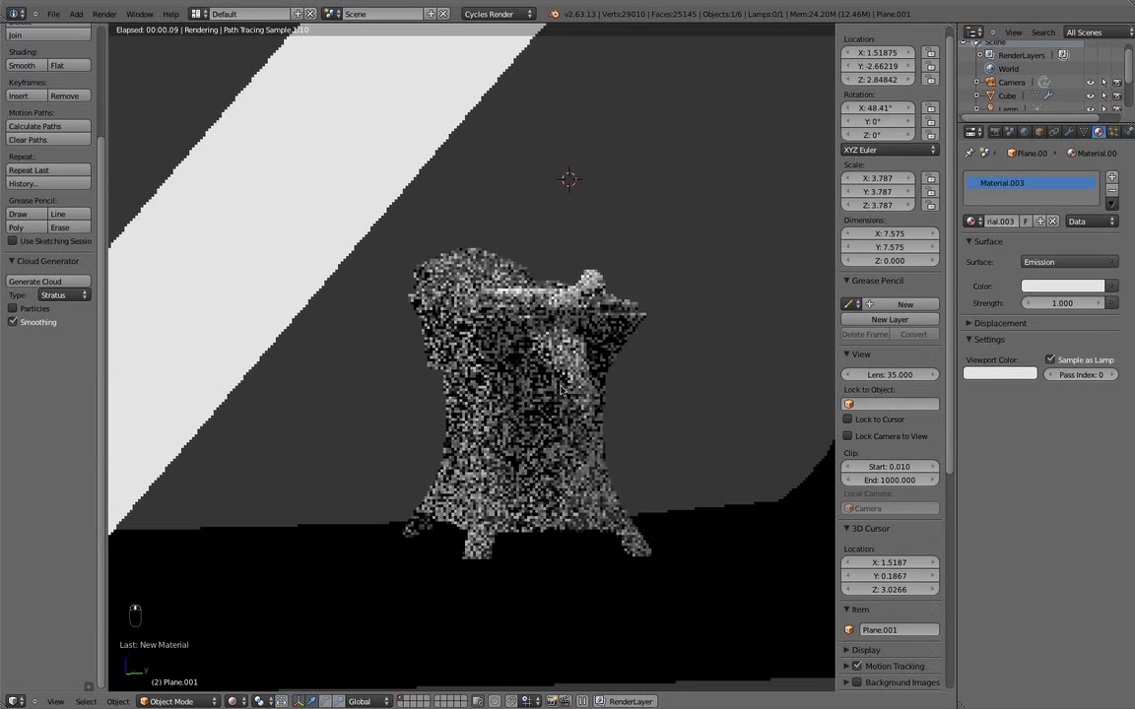
{"action": "left_click", "coordinate": [1061, 286]}
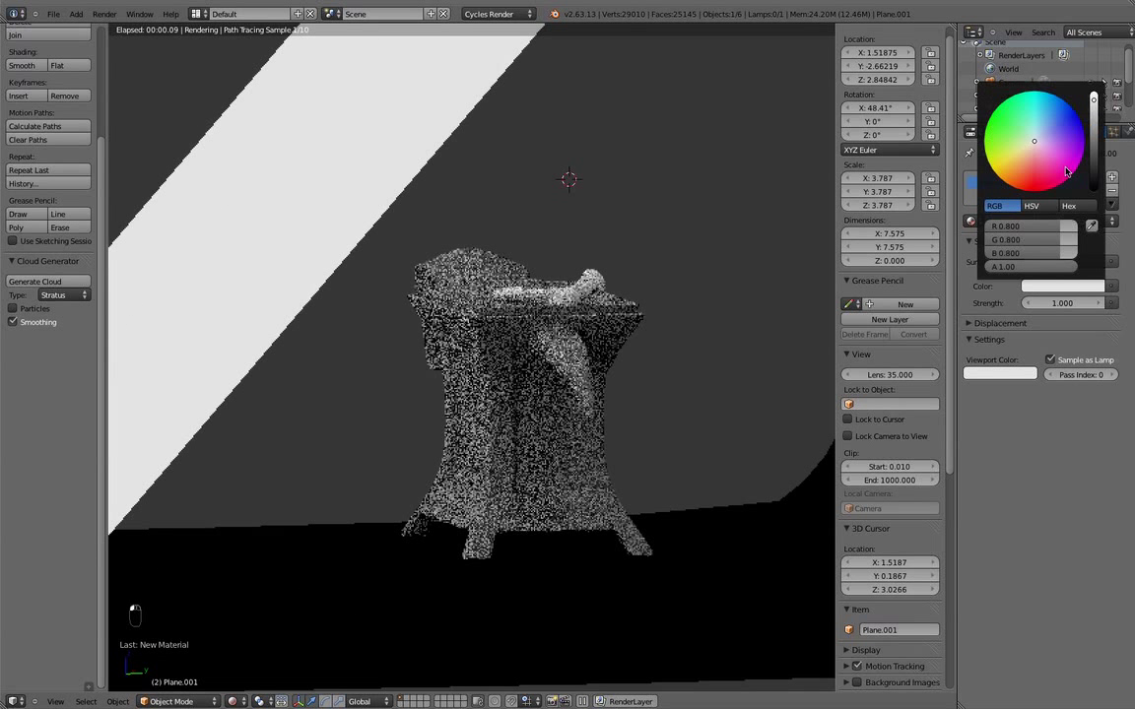
{"action": "left_click", "coordinate": [1032, 161]}
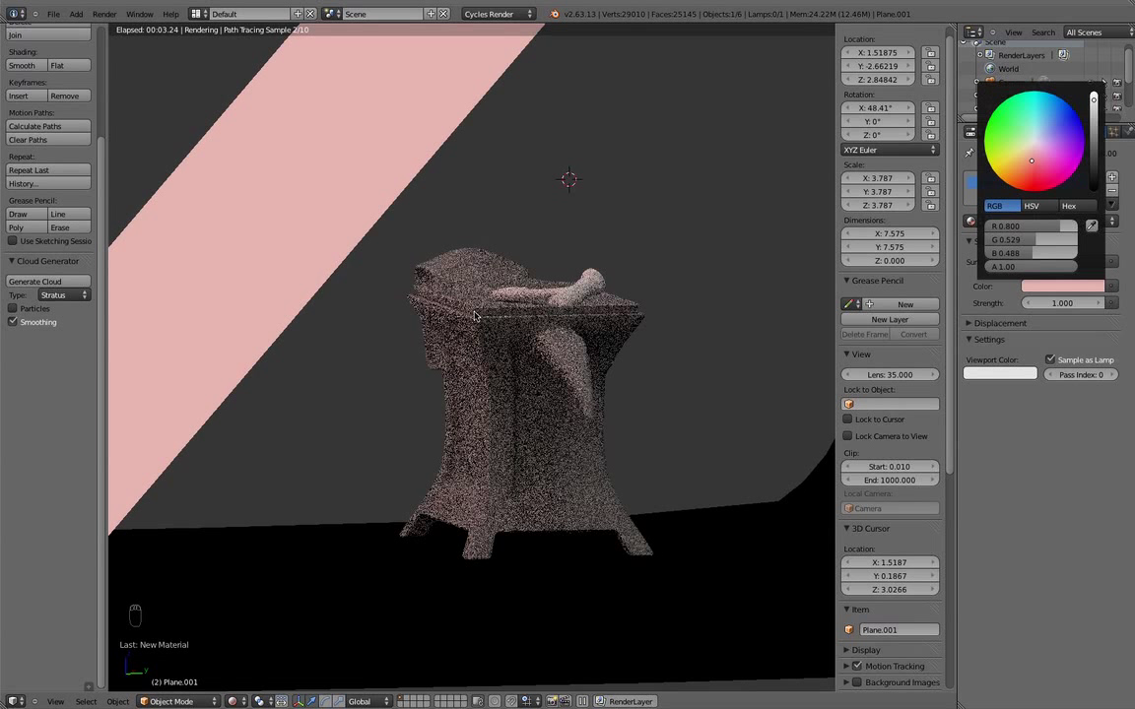
Look through the camera and turn off the emission plane's Camera ray visibility
{"action": "key", "text": "KP_0"}
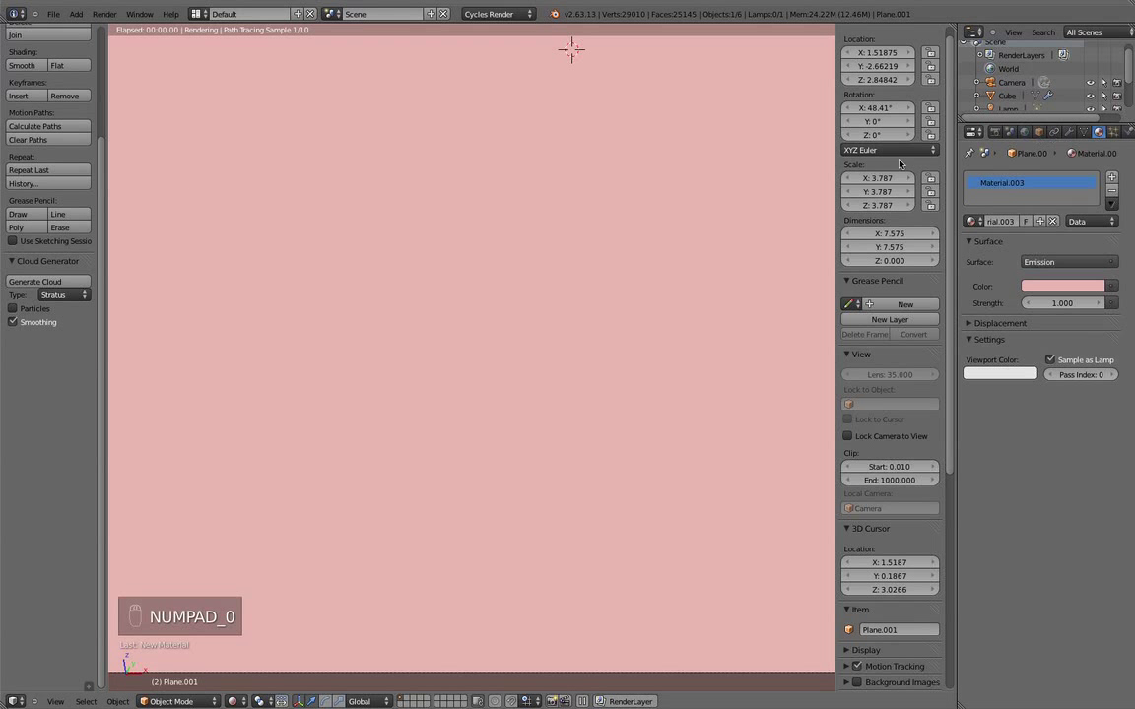
{"action": "left_click", "coordinate": [1037, 133]}
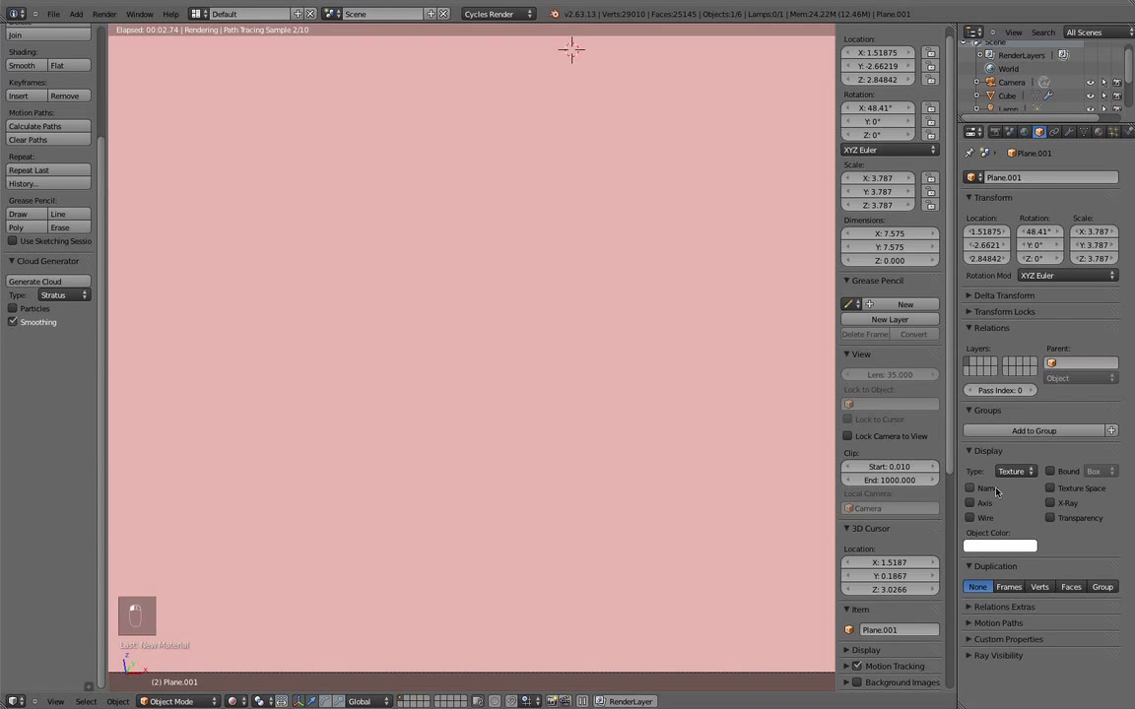
{"action": "left_click", "coordinate": [971, 656]}
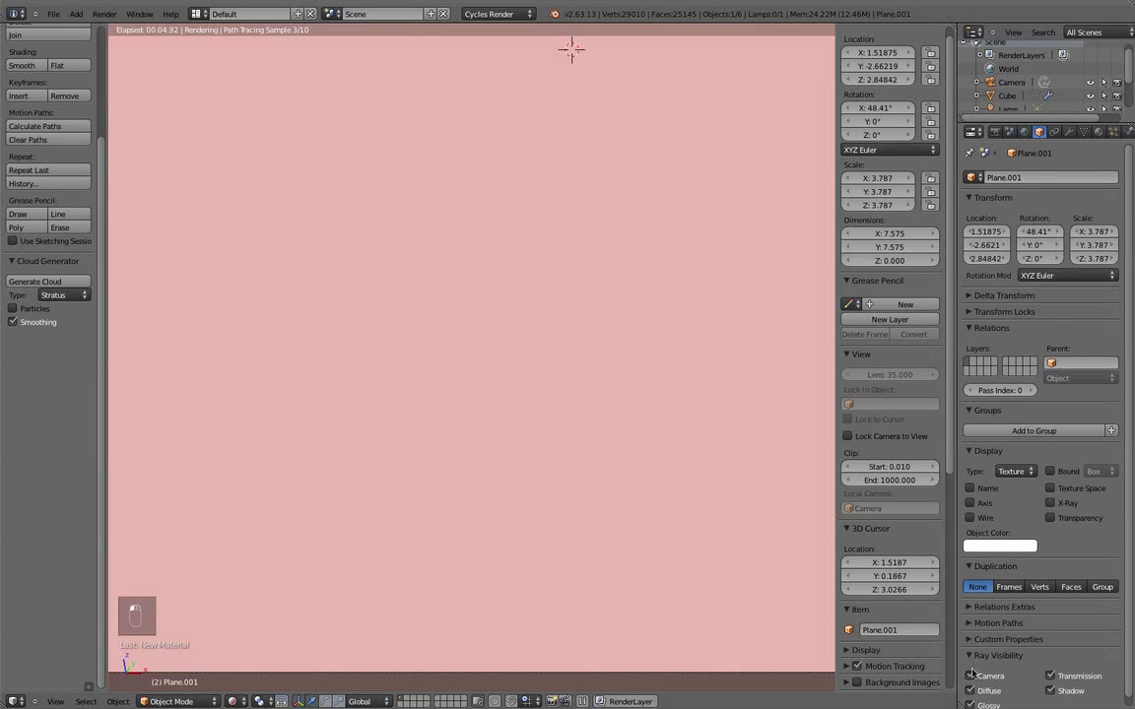
{"action": "left_click", "coordinate": [970, 676]}
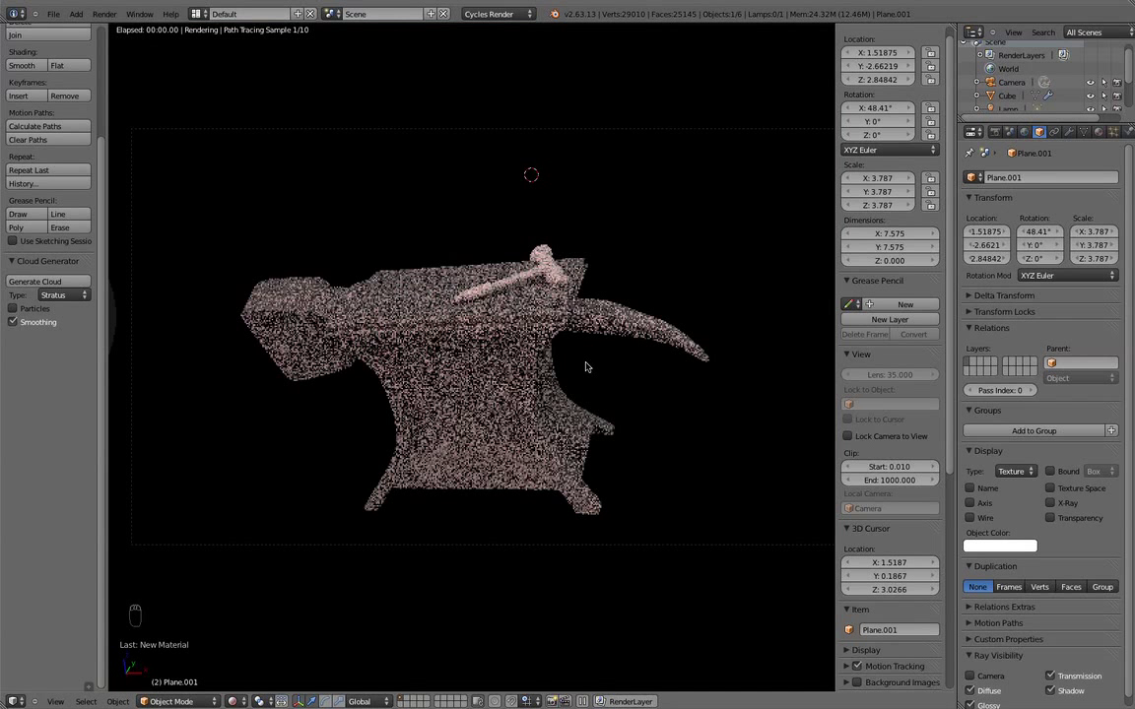
{"action": "scroll", "coordinate": [586, 364], "scroll_direction": "up", "scroll_amount": 1}
Select the anvil, show its material, and split the 3D viewport horizontally with the Node Editor in the upper area
{"action": "right_click", "coordinate": [522, 325]}
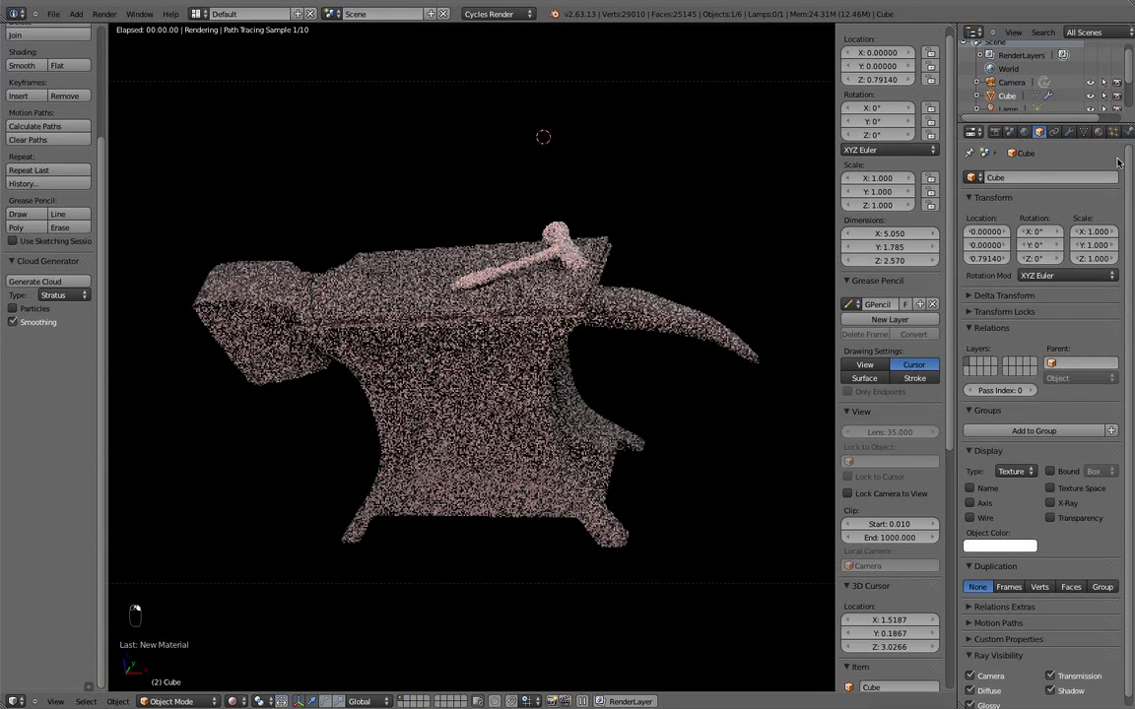
{"action": "left_click", "coordinate": [1097, 133]}
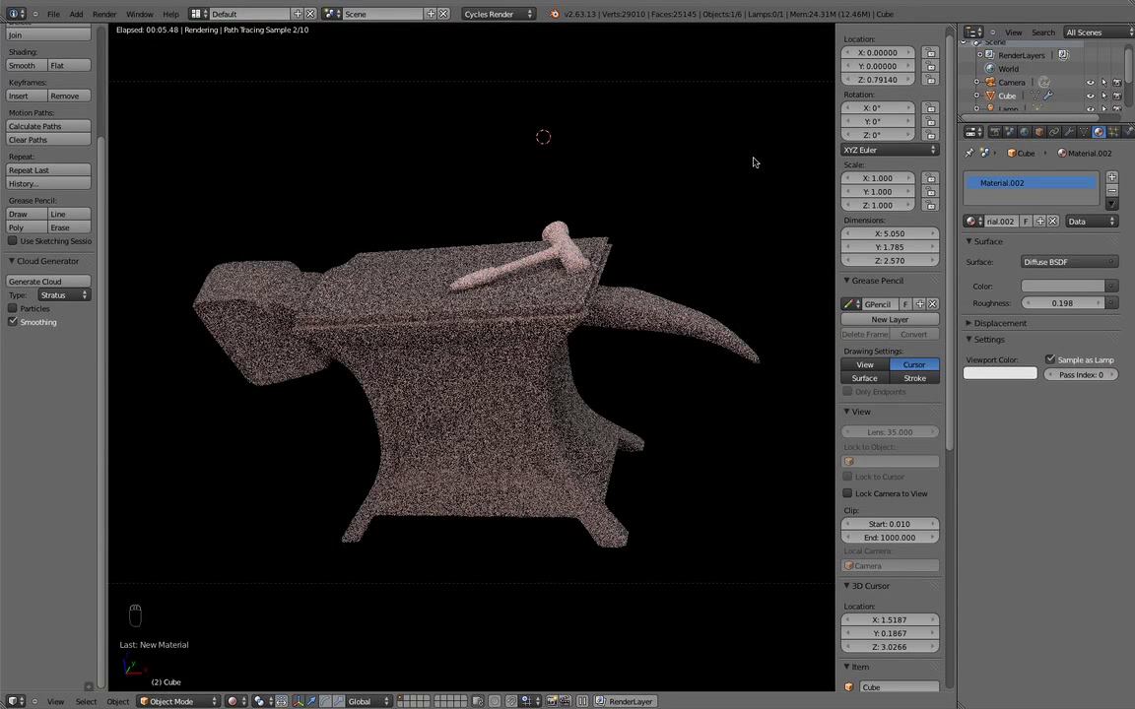
{"action": "mouse_move", "coordinate": [948, 30]}
{"action": "left_mouse_down"}
{"action": "mouse_move", "coordinate": [911, 246]}
{"action": "mouse_move", "coordinate": [847, 417]}
{"action": "left_mouse_up"}
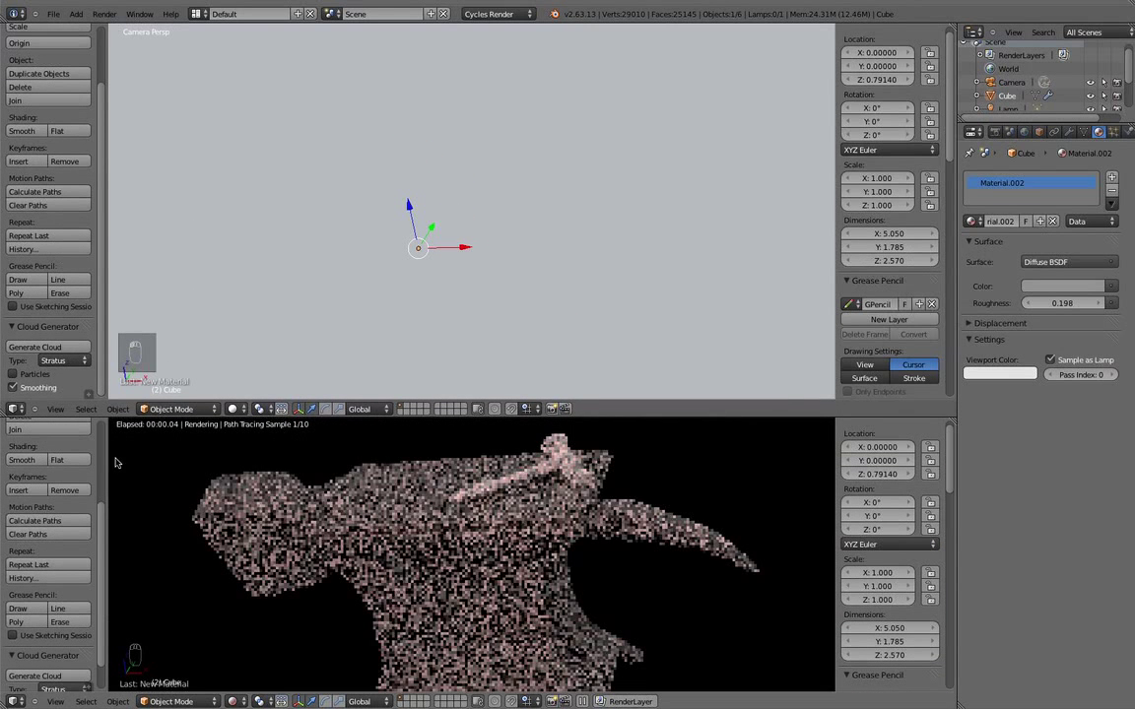
{"action": "left_click", "coordinate": [9, 409]}
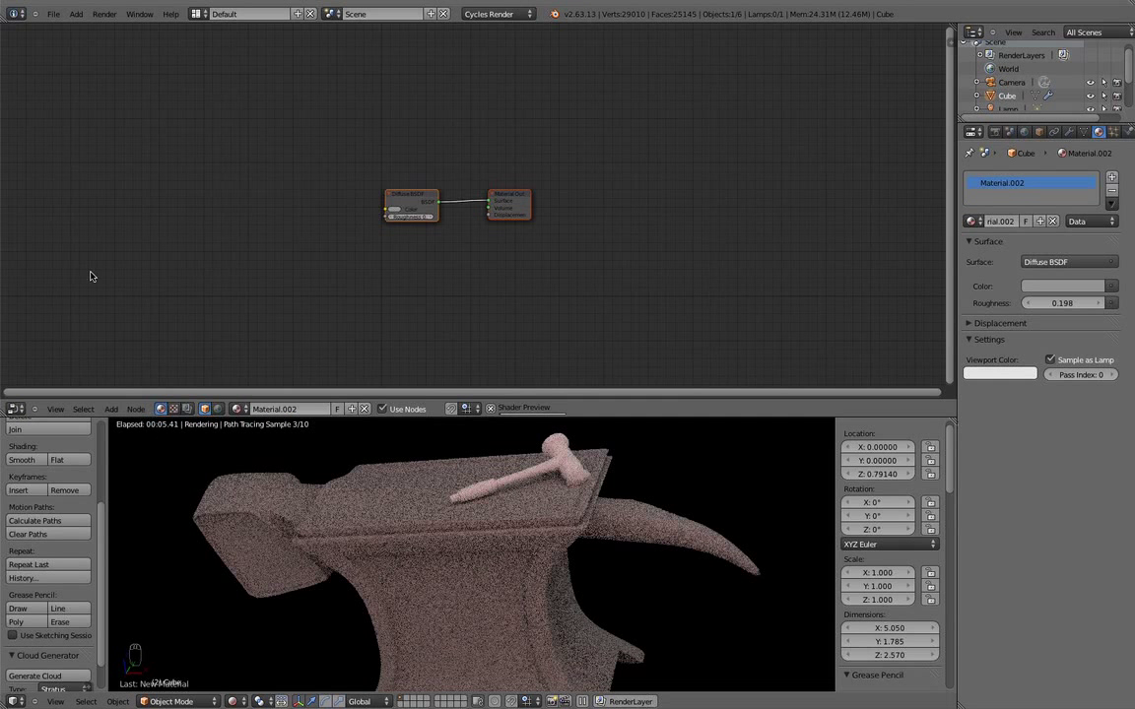
{"action": "left_click", "coordinate": [45, 266]}
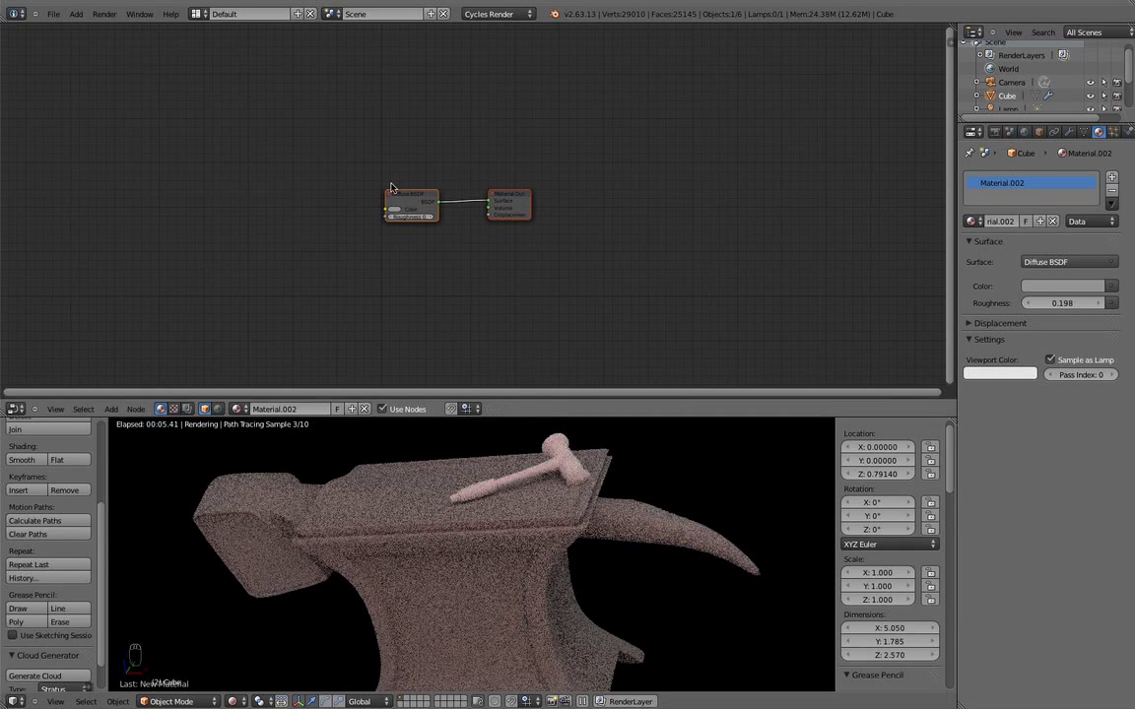
Add an Image Texture node to the anvil's material and connect its Color output to the Diffuse BSDF's Color input
{"action": "key", "text": "shift+a"}
{"action": "mouse_move", "coordinate": [379, 239]}
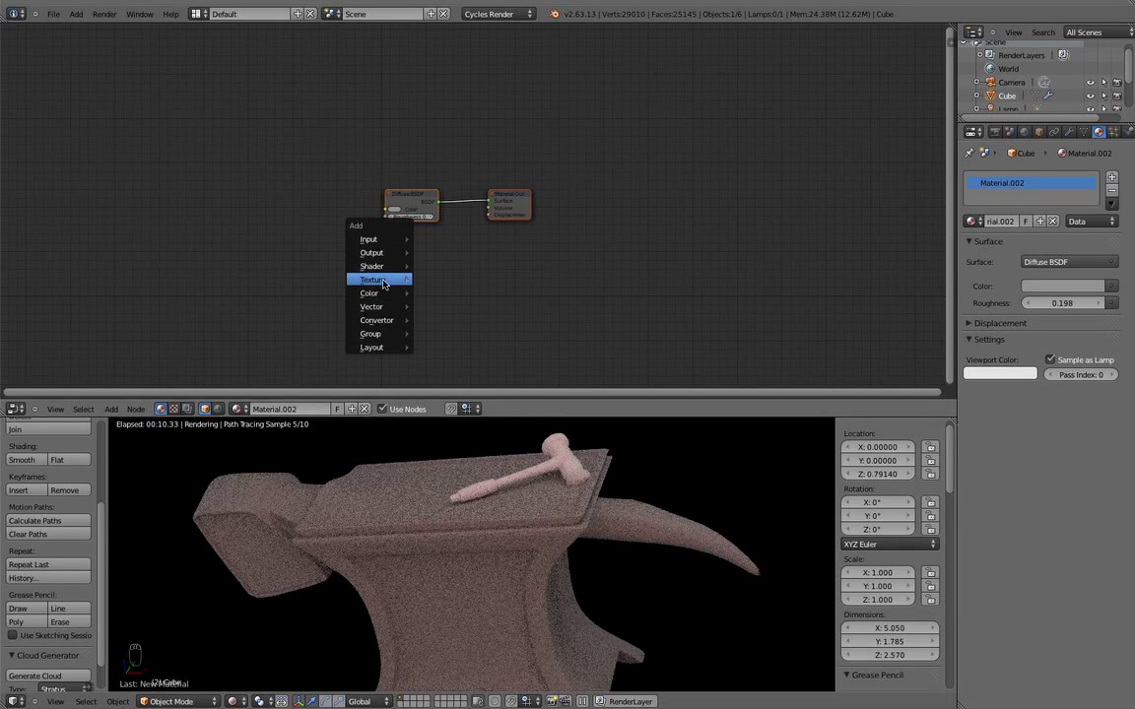
{"action": "mouse_move", "coordinate": [389, 280]}
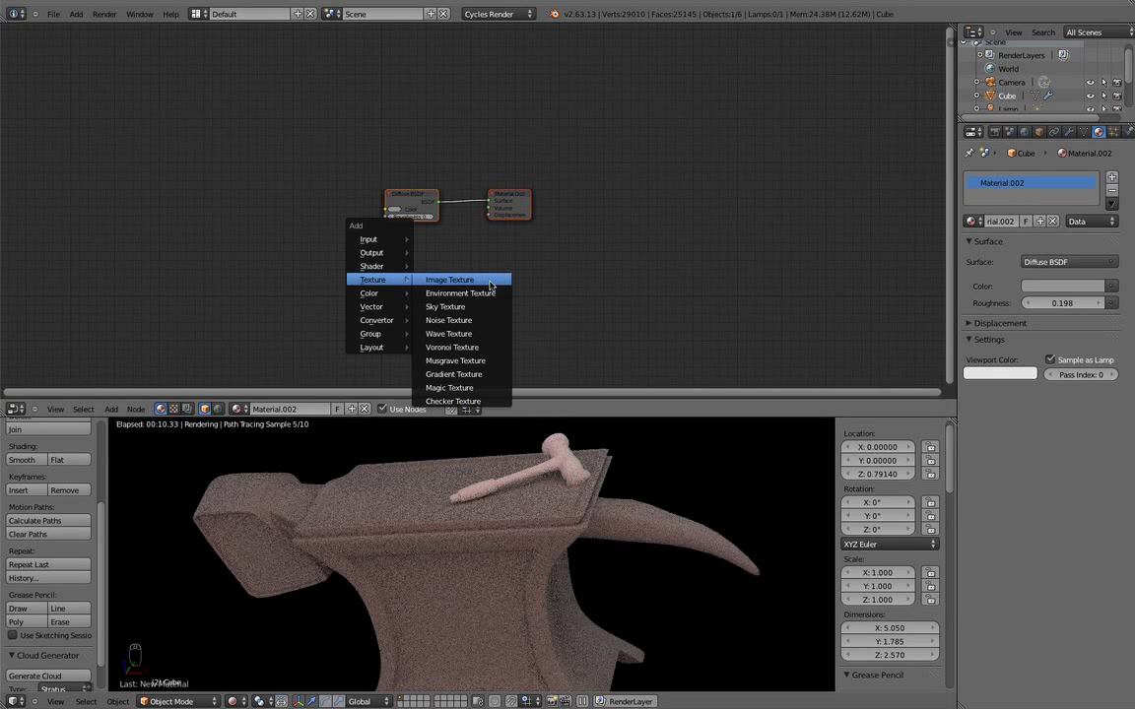
{"action": "left_click", "coordinate": [492, 279]}
{"action": "left_click", "coordinate": [305, 230]}
{"action": "left_click_drag", "start_coordinate": [304, 229], "coordinate": [386, 208]}
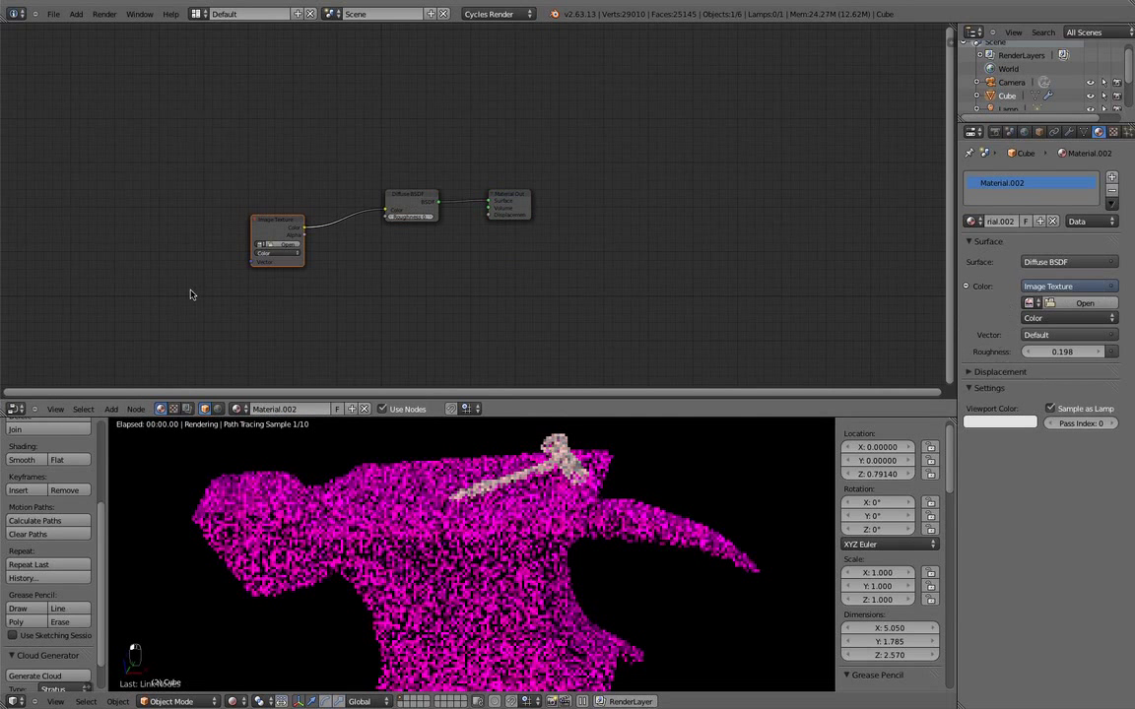
Add a Texture Coordinate node and connect its UV output to the Image Texture node's Vector input
{"action": "scroll", "coordinate": [237, 270], "scroll_direction": "up", "scroll_amount": 2}
{"action": "scroll", "coordinate": [240, 300], "scroll_direction": "down", "scroll_amount": 1}
{"action": "middle_click_drag", "start_coordinate": [259, 295], "coordinate": [399, 282]}
{"action": "scroll", "coordinate": [362, 257], "scroll_direction": "up", "scroll_amount": 3}
{"action": "key", "text": "shift+a"}
{"action": "mouse_move", "coordinate": [295, 244]}
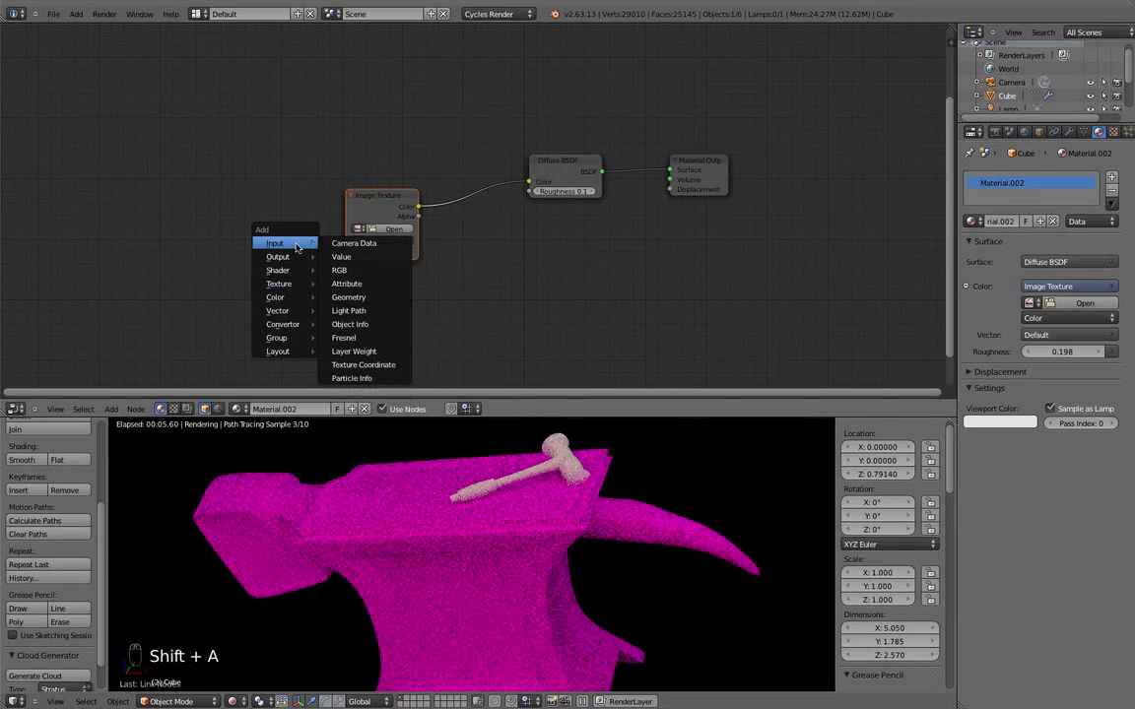
{"action": "left_click", "coordinate": [392, 364]}
{"action": "left_click", "coordinate": [279, 250]}
{"action": "left_click_drag", "start_coordinate": [278, 250], "coordinate": [354, 256]}
Switch the 3D viewport to wireframe shading and select the anvil so its material nodes are shown
{"action": "right_click", "coordinate": [511, 532]}
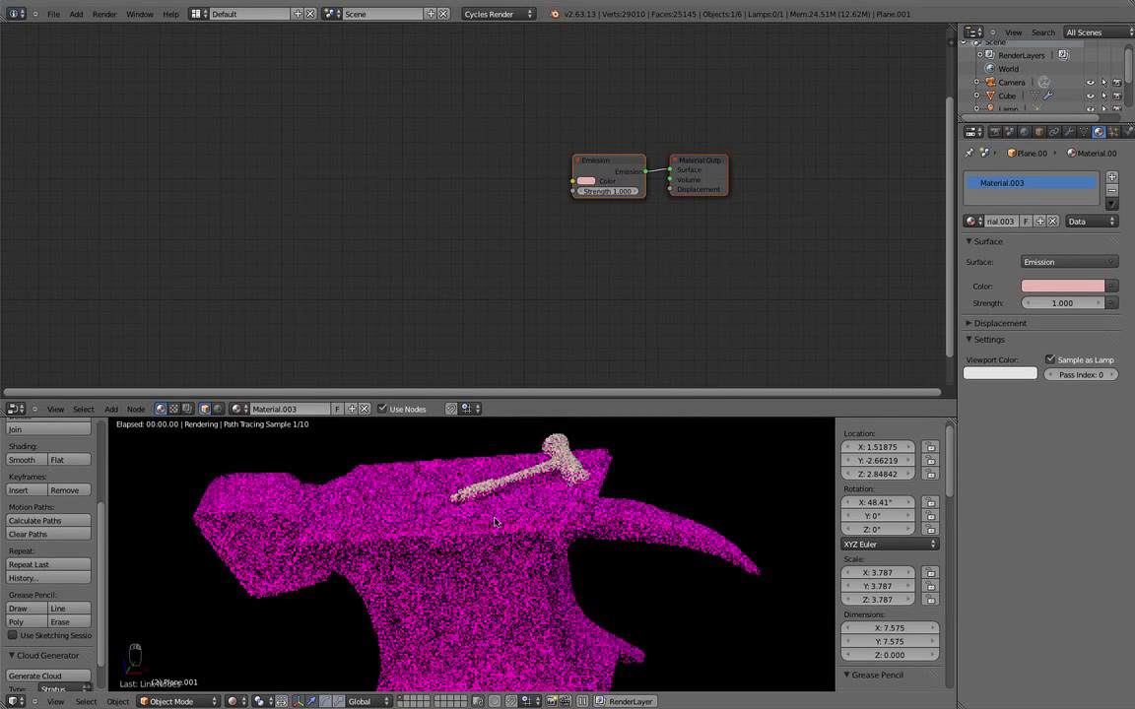
{"action": "scroll", "coordinate": [495, 522], "scroll_direction": "down", "scroll_amount": 4}
{"action": "right_click", "coordinate": [605, 522]}
{"action": "right_click", "coordinate": [618, 523]}
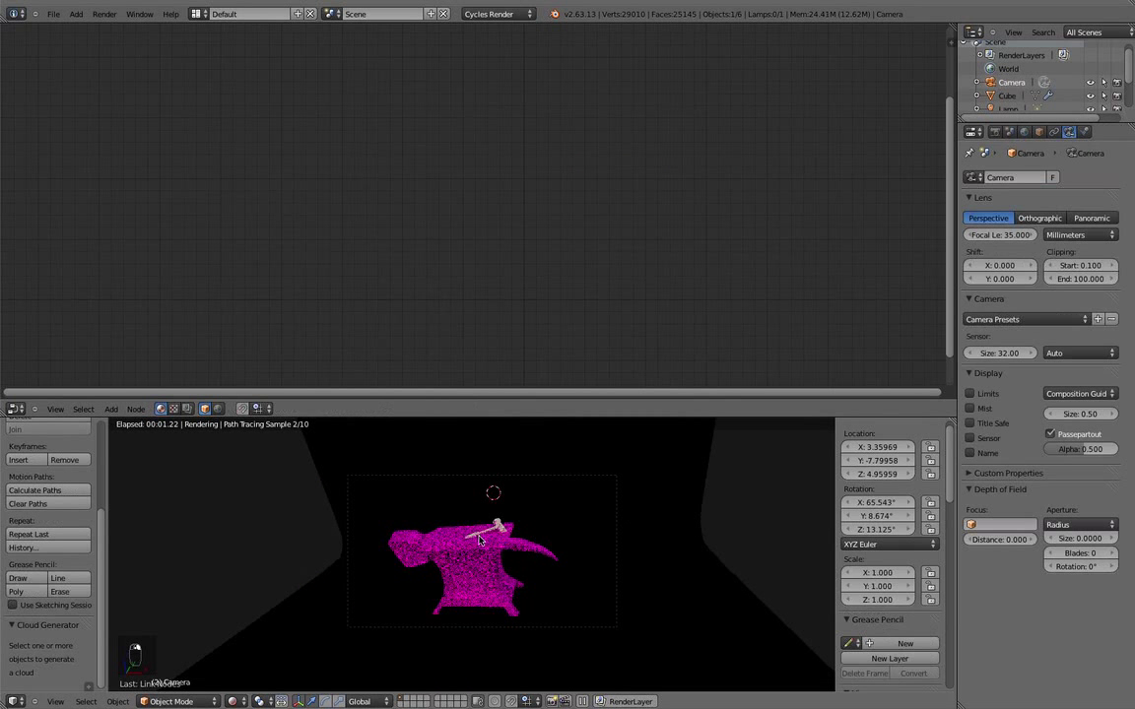
{"action": "right_click", "coordinate": [575, 516]}
{"action": "key", "text": "super"}
{"action": "key", "text": "z"}
{"action": "middle_click_drag", "start_coordinate": [504, 484], "coordinate": [529, 539]}
{"action": "scroll", "coordinate": [546, 520], "scroll_direction": "down", "scroll_amount": 3}
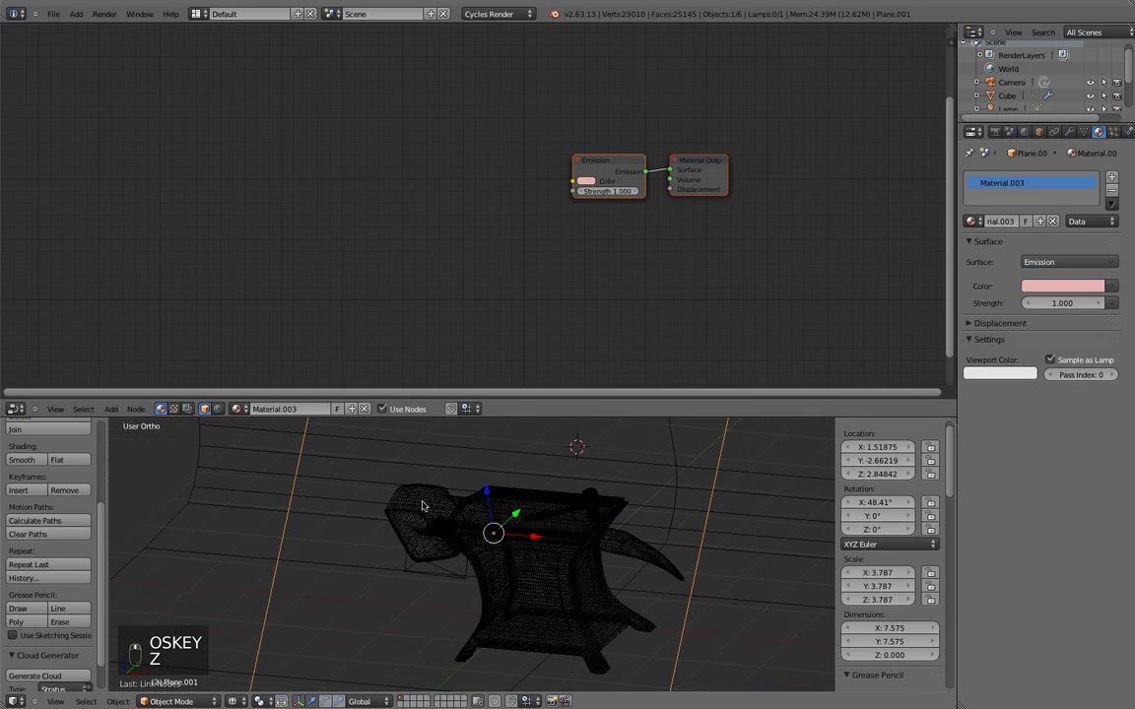
{"action": "right_click", "coordinate": [266, 482]}
{"action": "right_click", "coordinate": [291, 499]}
{"action": "scroll", "coordinate": [475, 294], "scroll_direction": "up", "scroll_amount": 3}
{"action": "right_click", "coordinate": [544, 528]}
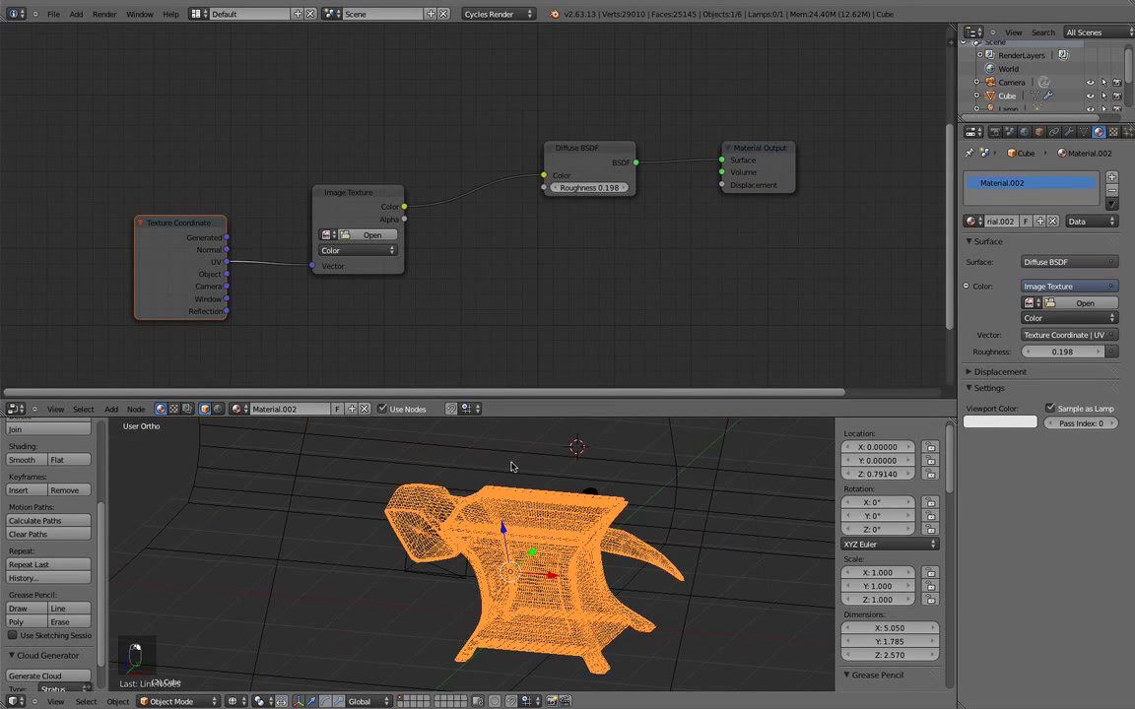
Load Texture 5.JPG from the Desktop folder textures/meatals/corse into the anvil's Image Texture node
{"action": "scroll", "coordinate": [466, 350], "scroll_direction": "down", "scroll_amount": 2}
{"action": "middle_click_drag", "start_coordinate": [398, 241], "coordinate": [420, 235]}
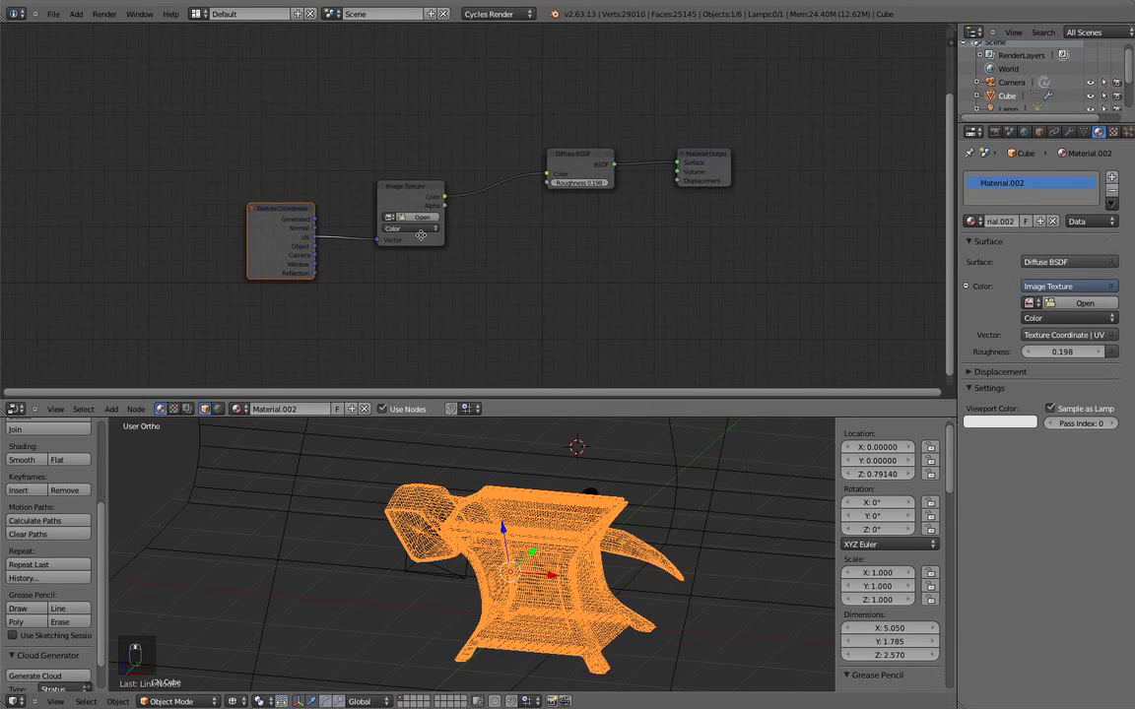
{"action": "scroll", "coordinate": [421, 234], "scroll_direction": "up", "scroll_amount": 2}
{"action": "left_click", "coordinate": [420, 180]}
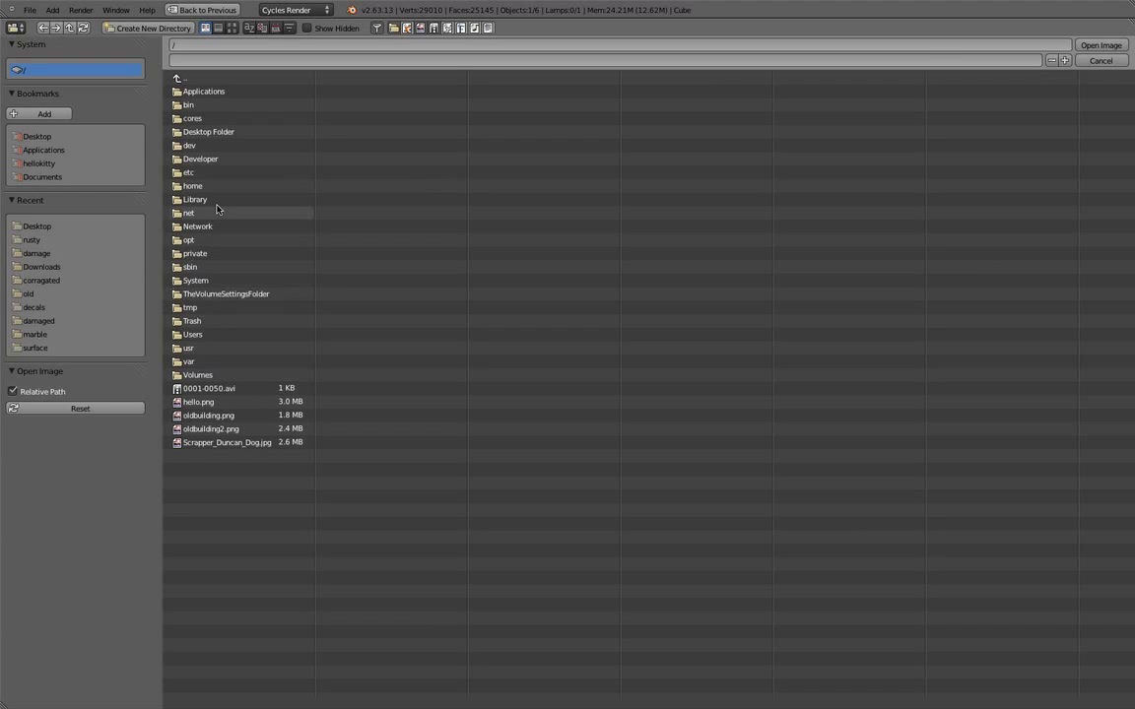
{"action": "left_click", "coordinate": [39, 226]}
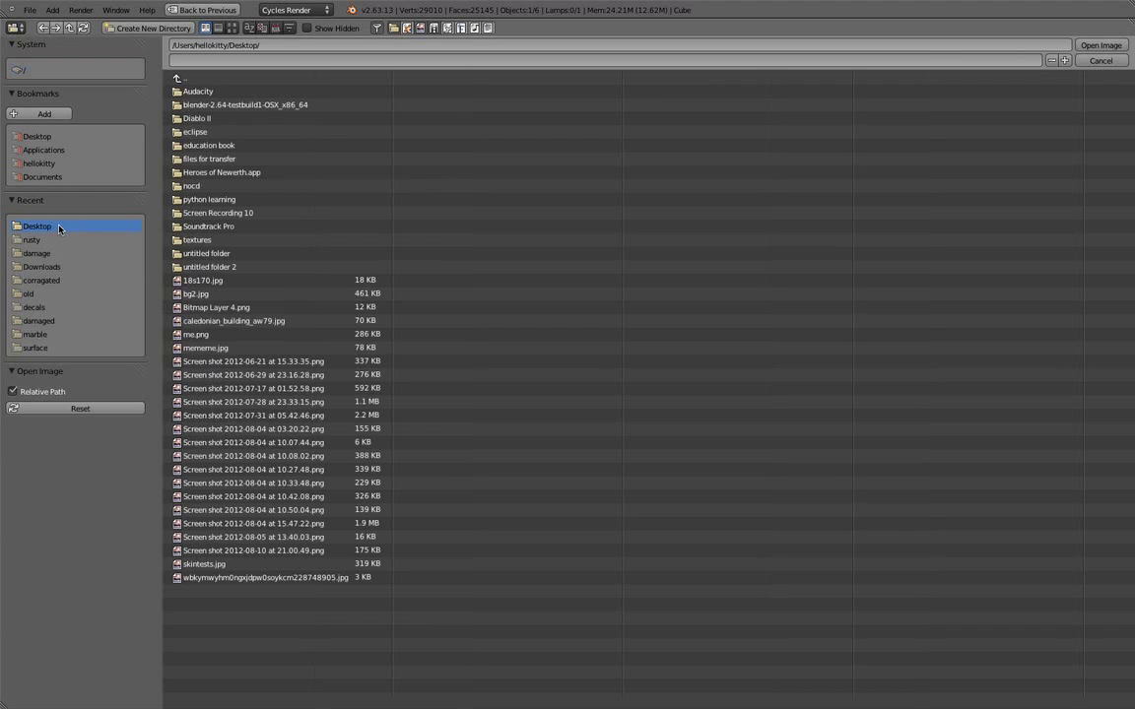
{"action": "left_click", "coordinate": [207, 239]}
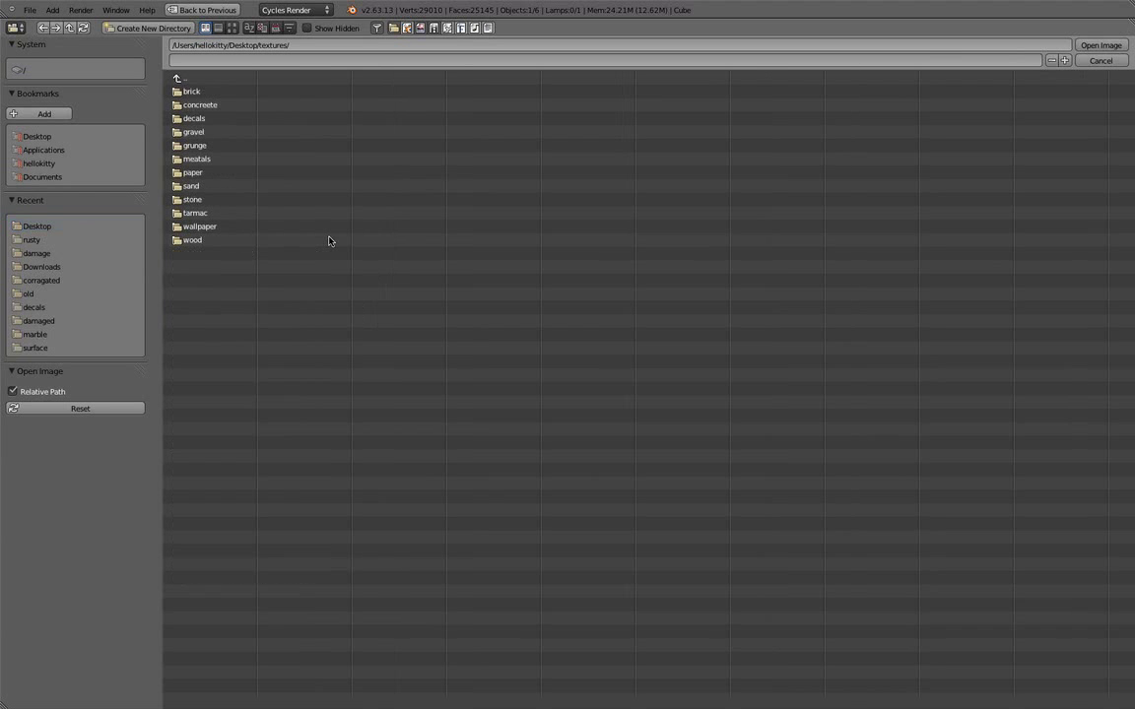
{"action": "left_click", "coordinate": [197, 161]}
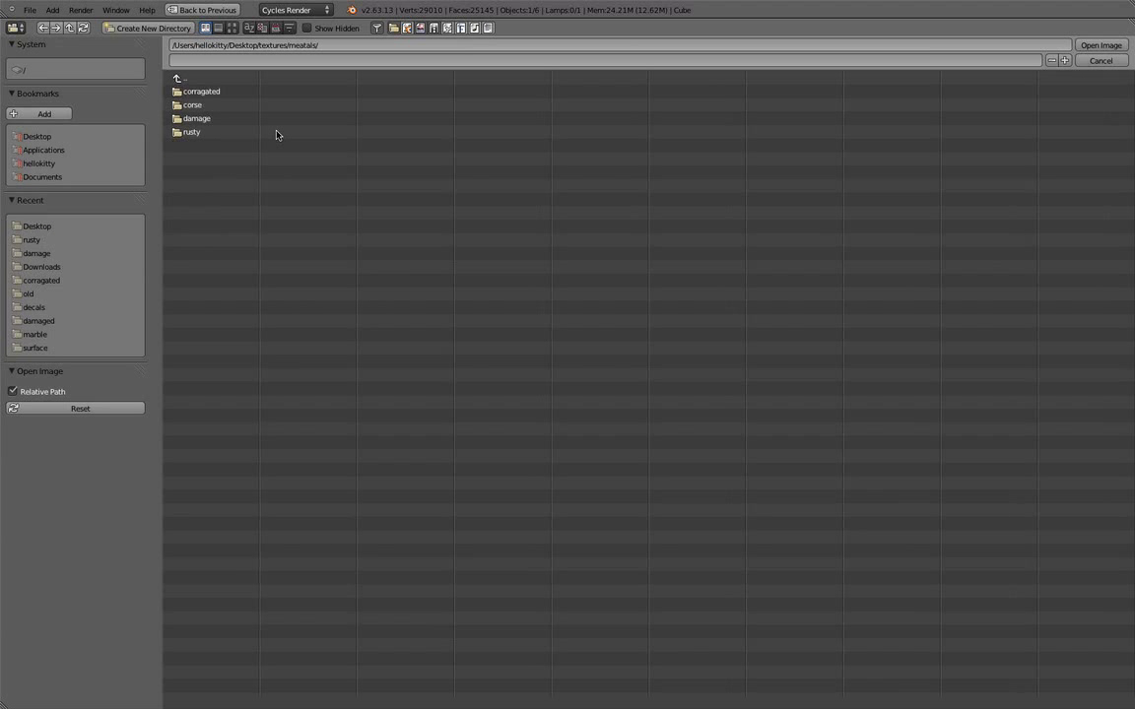
{"action": "left_click", "coordinate": [209, 103]}
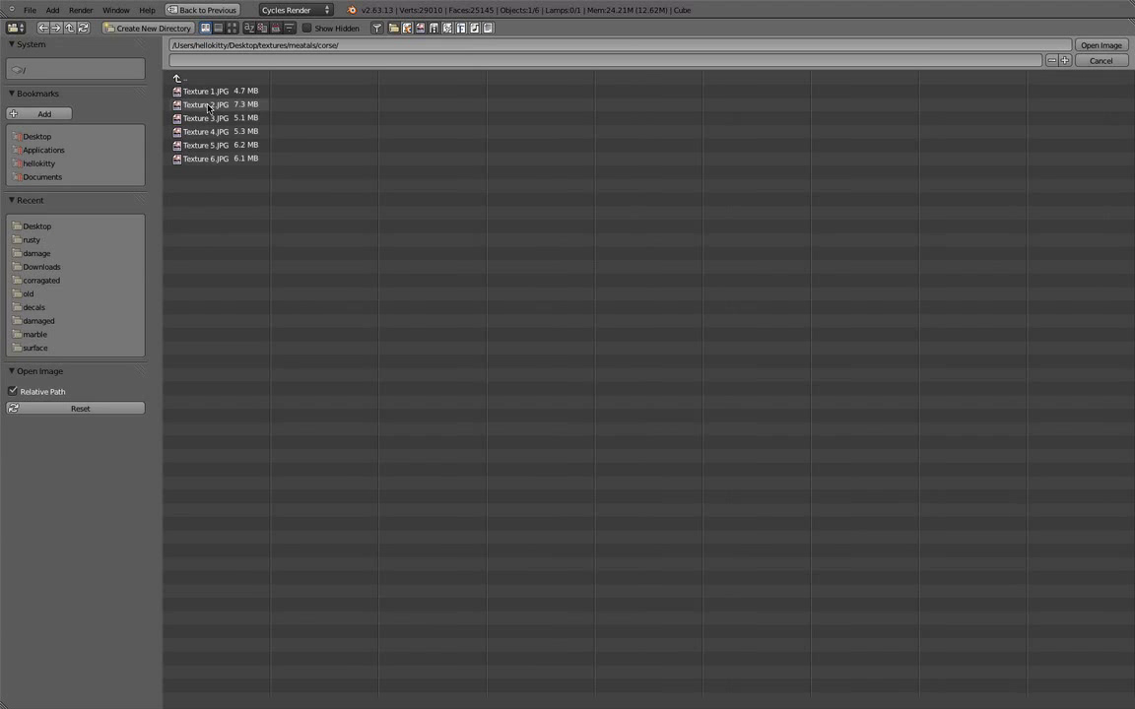
{"action": "left_click", "coordinate": [231, 28]}
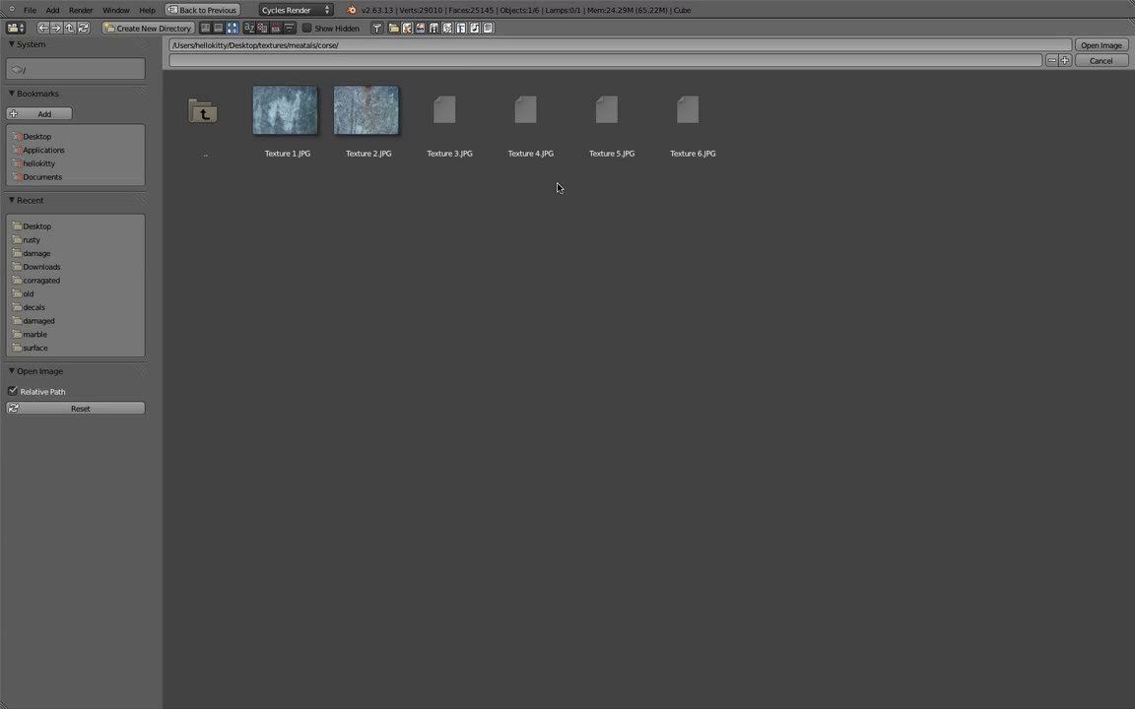
{"action": "left_click", "coordinate": [600, 137]}
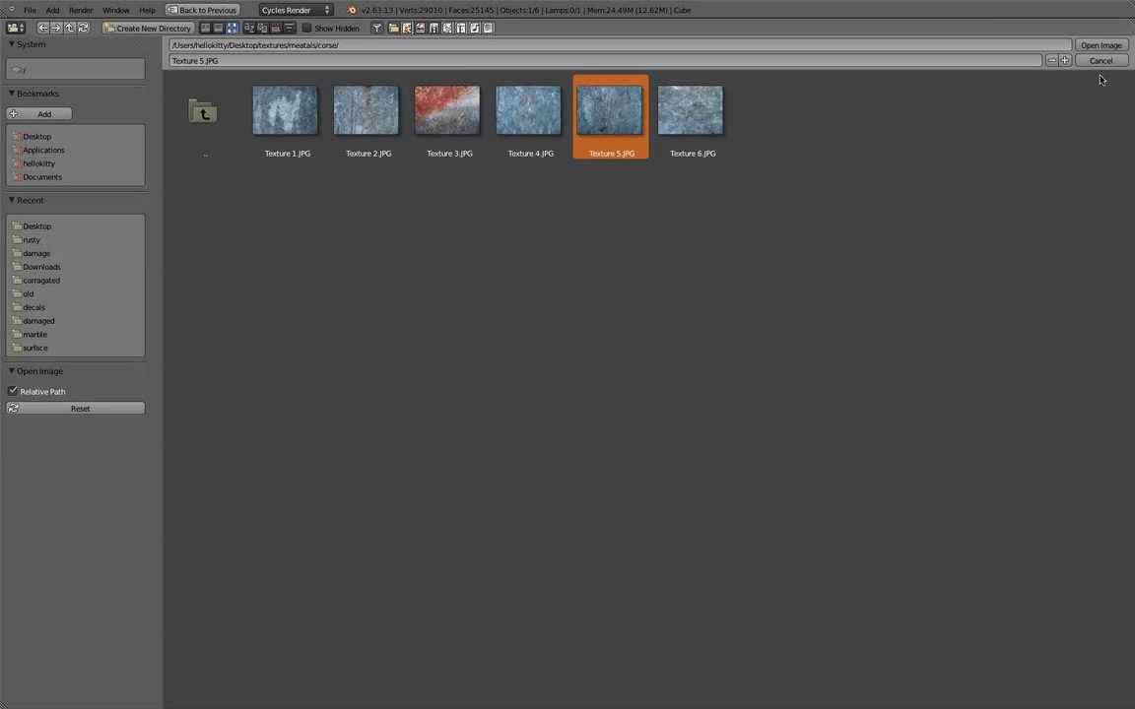
{"action": "left_click", "coordinate": [1100, 45]}
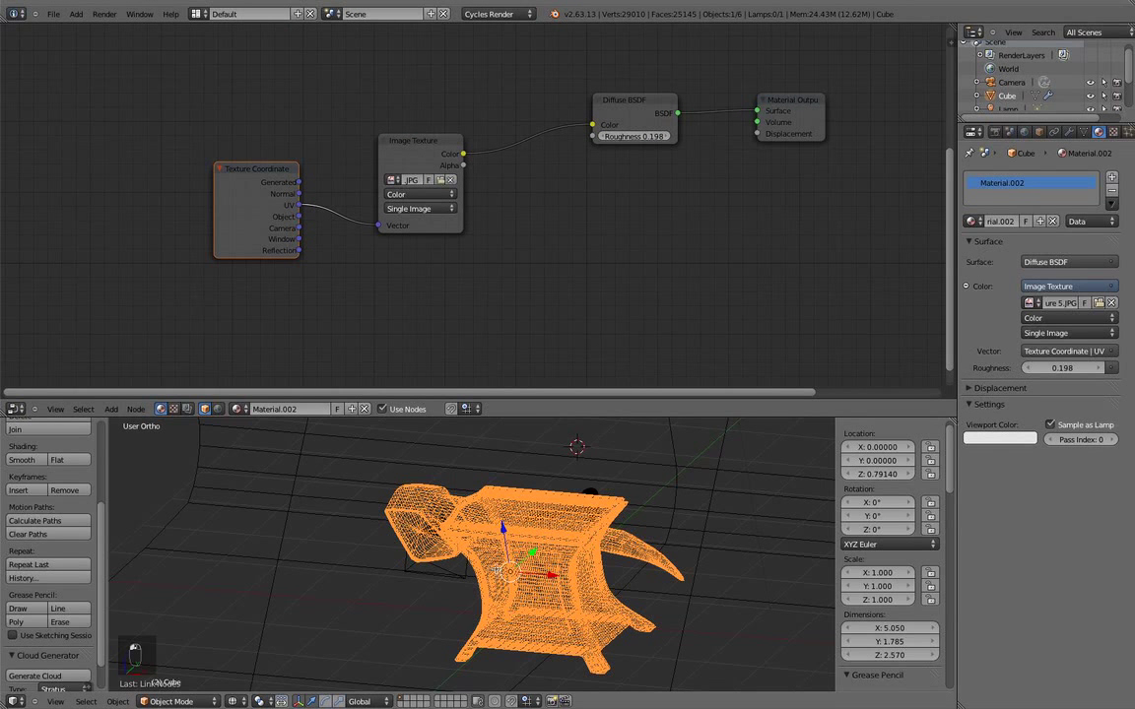
Unwrap the entire anvil mesh in Edit Mode using Smart UV Project
{"action": "key", "text": "Tab"}
{"action": "scroll", "coordinate": [497, 569], "scroll_direction": "up", "scroll_amount": 2}
{"action": "key", "text": "a"}
{"action": "key", "text": "a"}
{"action": "key", "text": "u"}
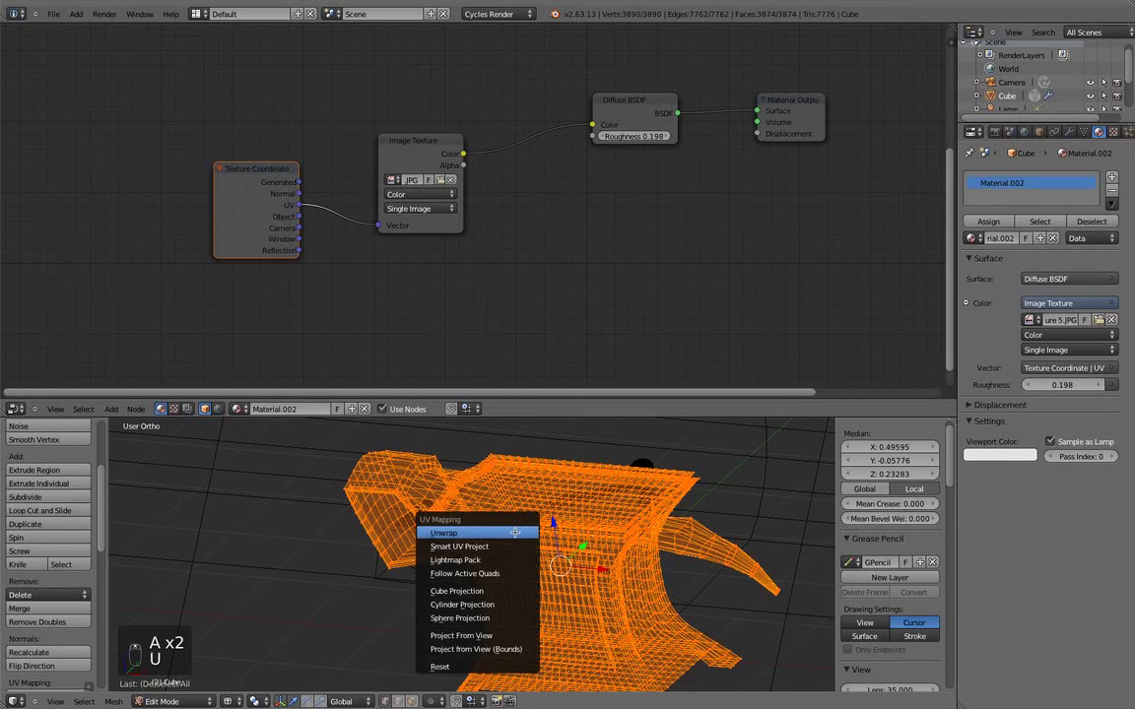
{"action": "left_click", "coordinate": [506, 546]}
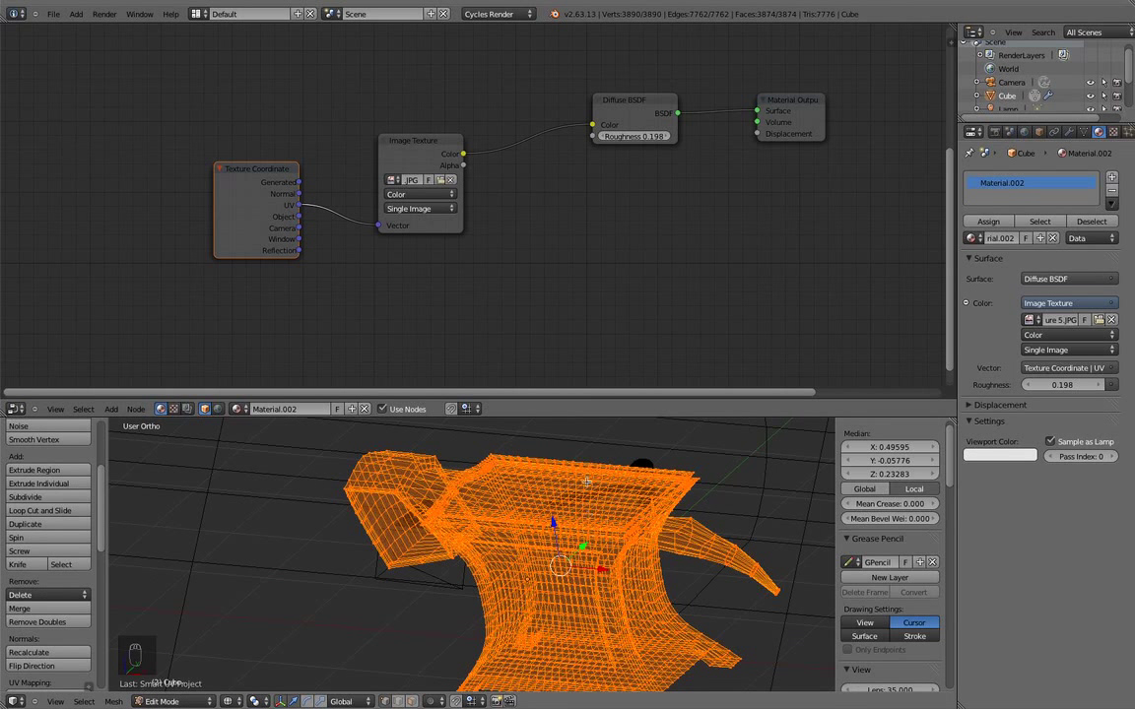
Change the Node Editor area to the UV/Image Editor and display Texture 5.JPG behind the anvil's UV layout
{"action": "left_click", "coordinate": [16, 408]}
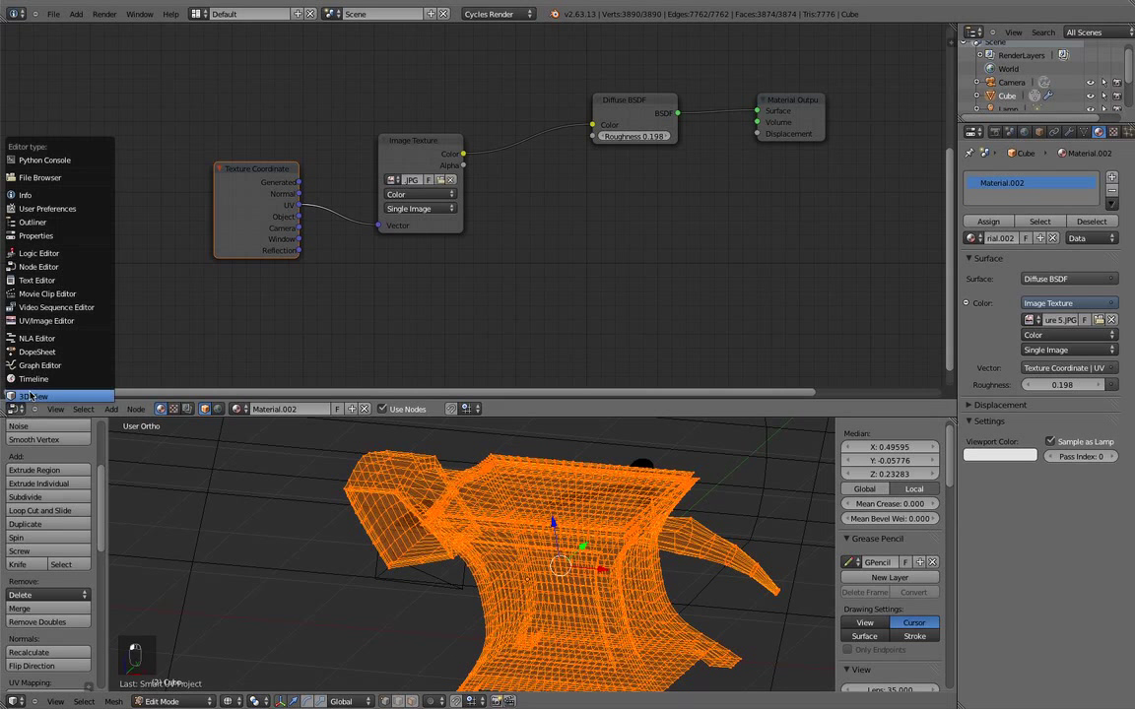
{"action": "left_click", "coordinate": [46, 320]}
{"action": "scroll", "coordinate": [497, 237], "scroll_direction": "down", "scroll_amount": 3}
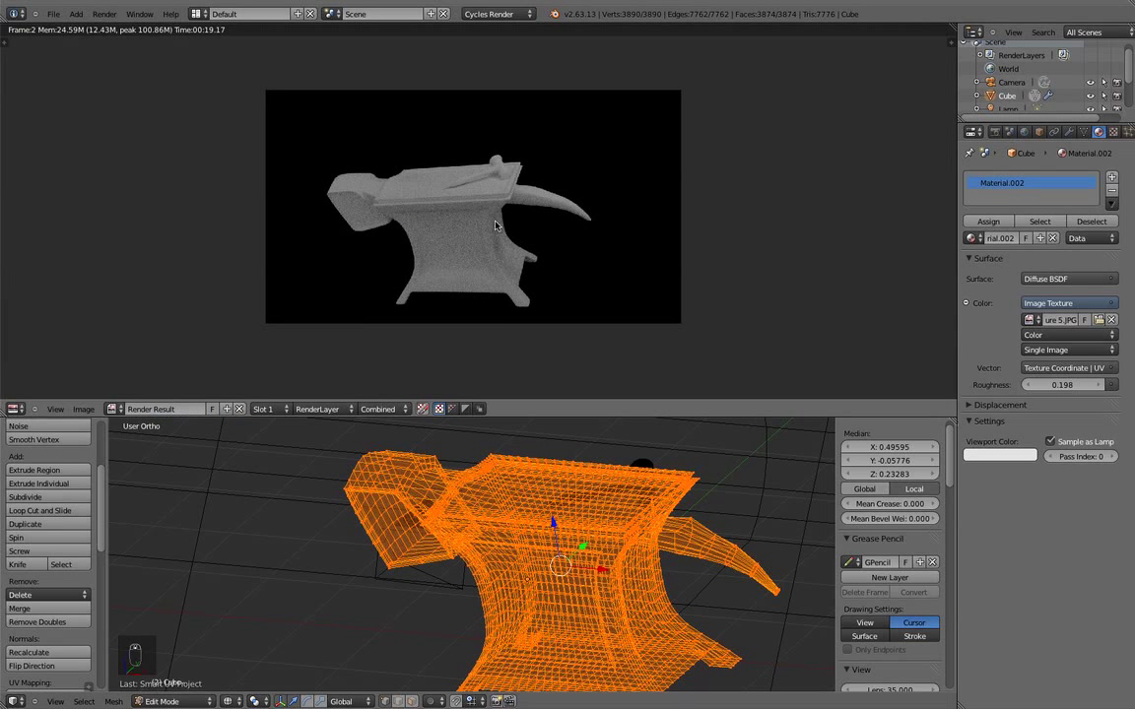
{"action": "scroll", "coordinate": [498, 236], "scroll_direction": "up", "scroll_amount": 2}
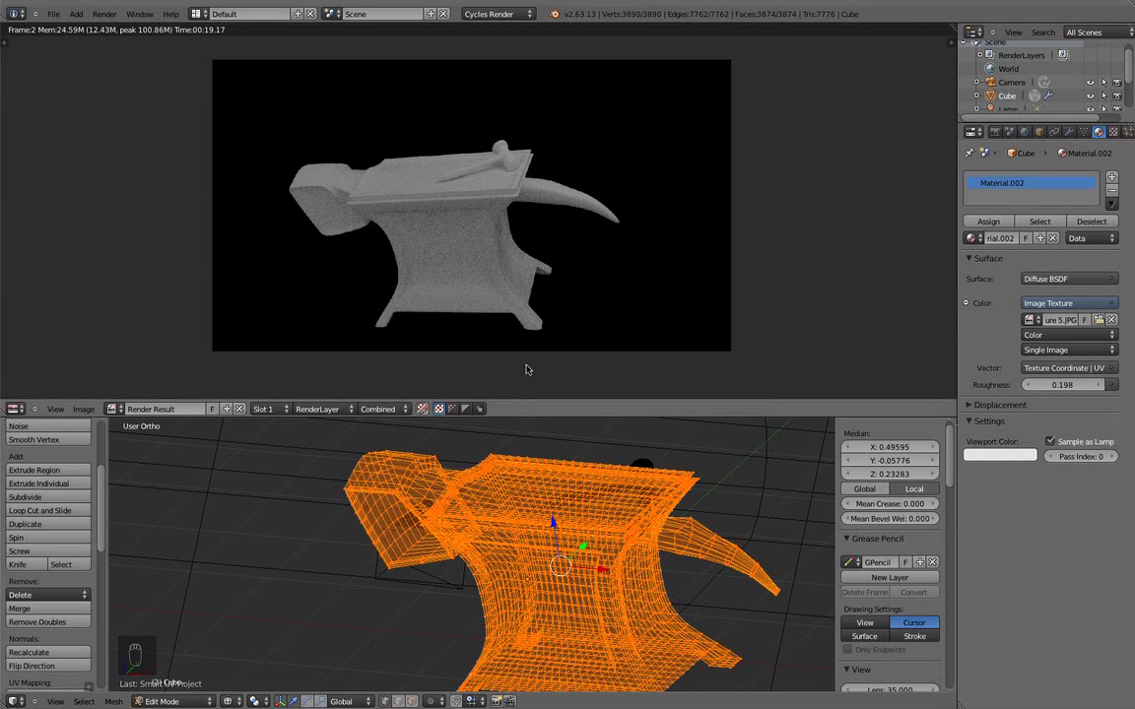
{"action": "left_click", "coordinate": [114, 409]}
{"action": "left_click", "coordinate": [146, 443]}
{"action": "scroll", "coordinate": [402, 248], "scroll_direction": "down", "scroll_amount": 6}
{"action": "scroll", "coordinate": [402, 248], "scroll_direction": "up", "scroll_amount": 4}
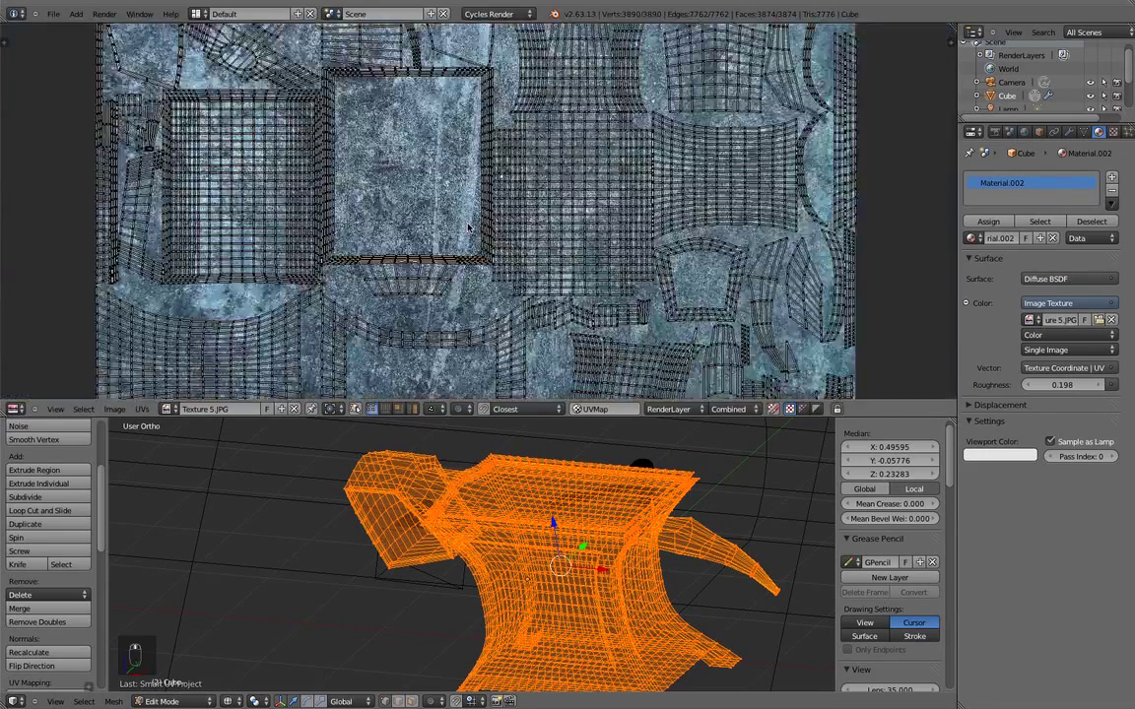
{"action": "scroll", "coordinate": [585, 355], "scroll_direction": "down", "scroll_amount": 3}
{"action": "scroll", "coordinate": [585, 355], "scroll_direction": "down", "scroll_amount": 1}
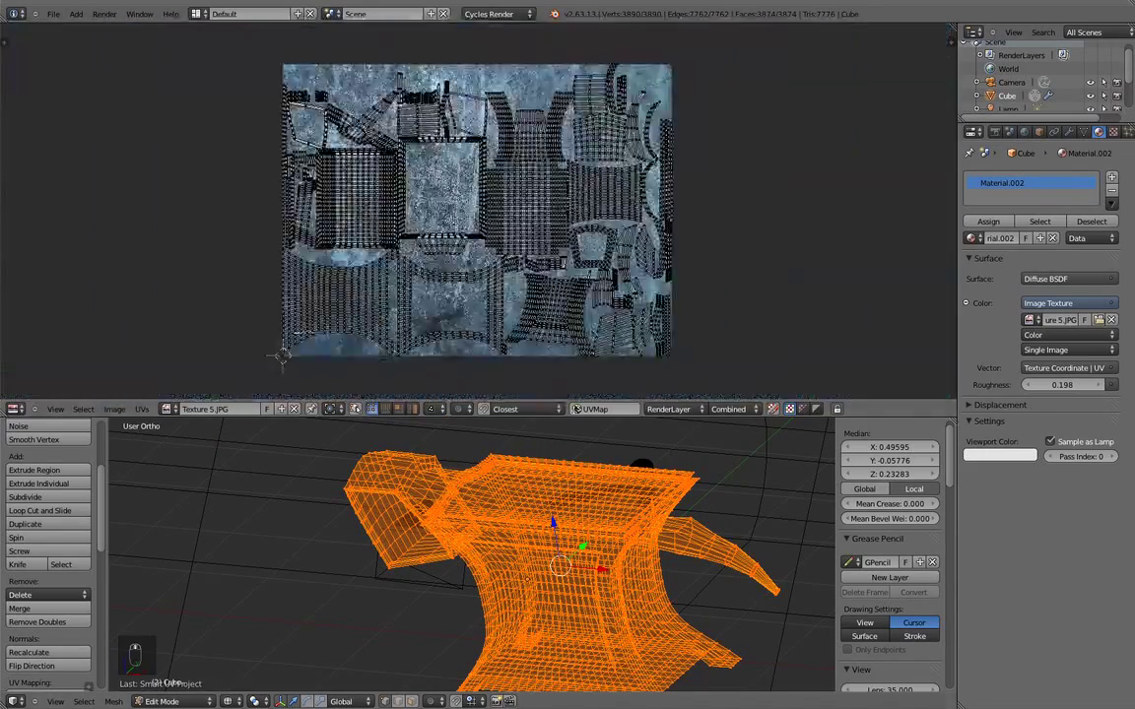
Return the anvil to Object Mode and inspect its mapping from several angles with Texture viewport shading
{"action": "key", "text": "Tab"}
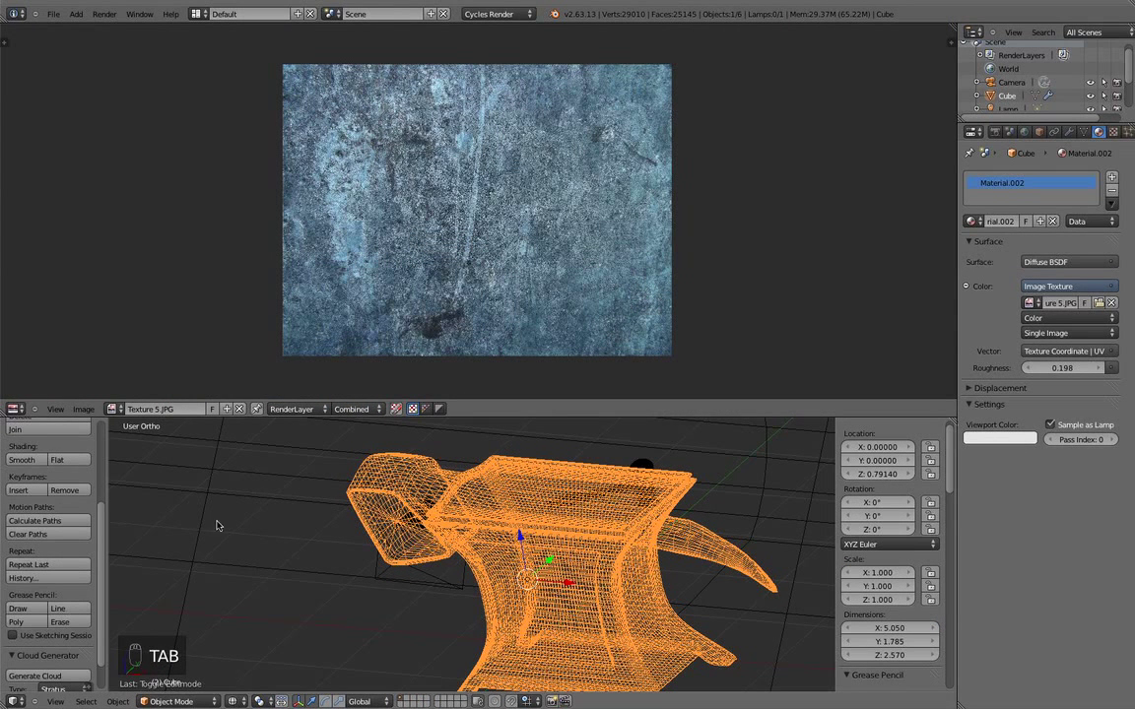
{"action": "key", "text": "z"}
{"action": "mouse_move", "coordinate": [450, 450]}
{"action": "middle_mouse_down"}
{"action": "mouse_move", "coordinate": [437, 494]}
{"action": "mouse_move", "coordinate": [426, 473]}
{"action": "mouse_move", "coordinate": [375, 582]}
{"action": "middle_mouse_up"}
{"action": "left_click", "coordinate": [232, 701]}
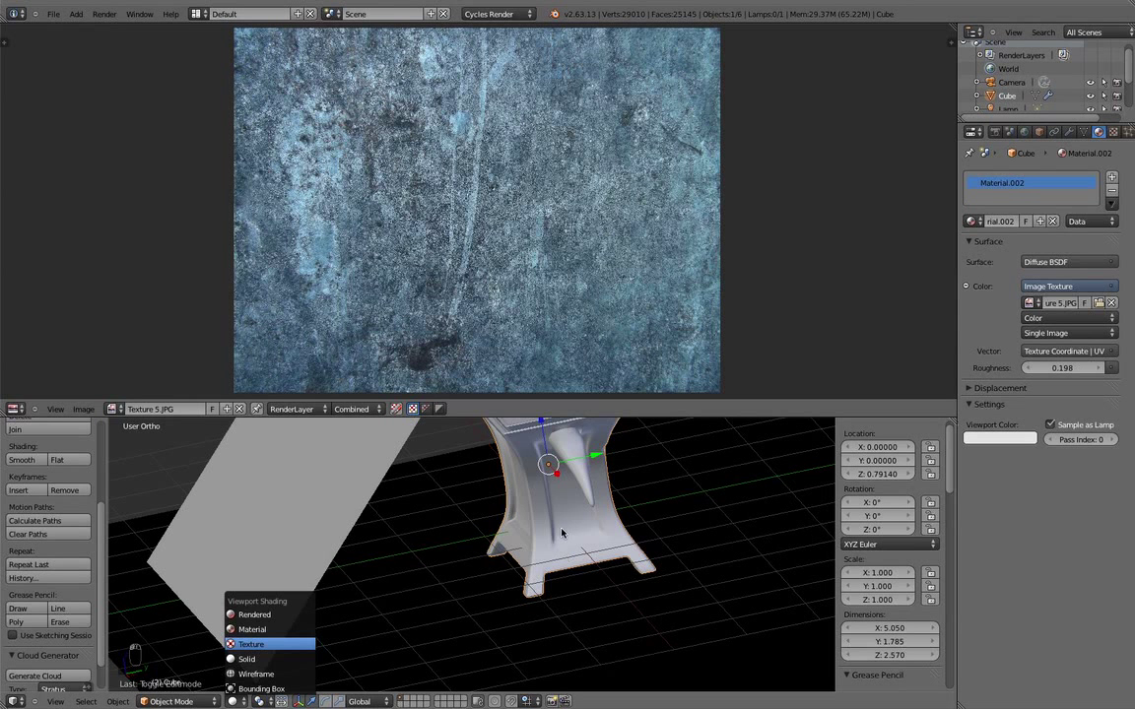
{"action": "mouse_move", "coordinate": [566, 554]}
{"action": "middle_mouse_down"}
{"action": "mouse_move", "coordinate": [427, 487]}
{"action": "mouse_move", "coordinate": [410, 494]}
{"action": "mouse_move", "coordinate": [494, 499]}
{"action": "mouse_move", "coordinate": [559, 704]}
{"action": "middle_mouse_up"}
{"action": "scroll", "coordinate": [439, 501], "scroll_direction": "up", "scroll_amount": 7}
{"action": "middle_click_drag", "start_coordinate": [585, 532], "coordinate": [519, 496]}
{"action": "scroll", "coordinate": [433, 522], "scroll_direction": "down", "scroll_amount": 1}
{"action": "middle_click_drag", "start_coordinate": [364, 548], "coordinate": [457, 518], "text": "shift"}
{"action": "scroll", "coordinate": [385, 496], "scroll_direction": "down", "scroll_amount": 1}
{"action": "middle_click_drag", "start_coordinate": [384, 495], "coordinate": [468, 505]}
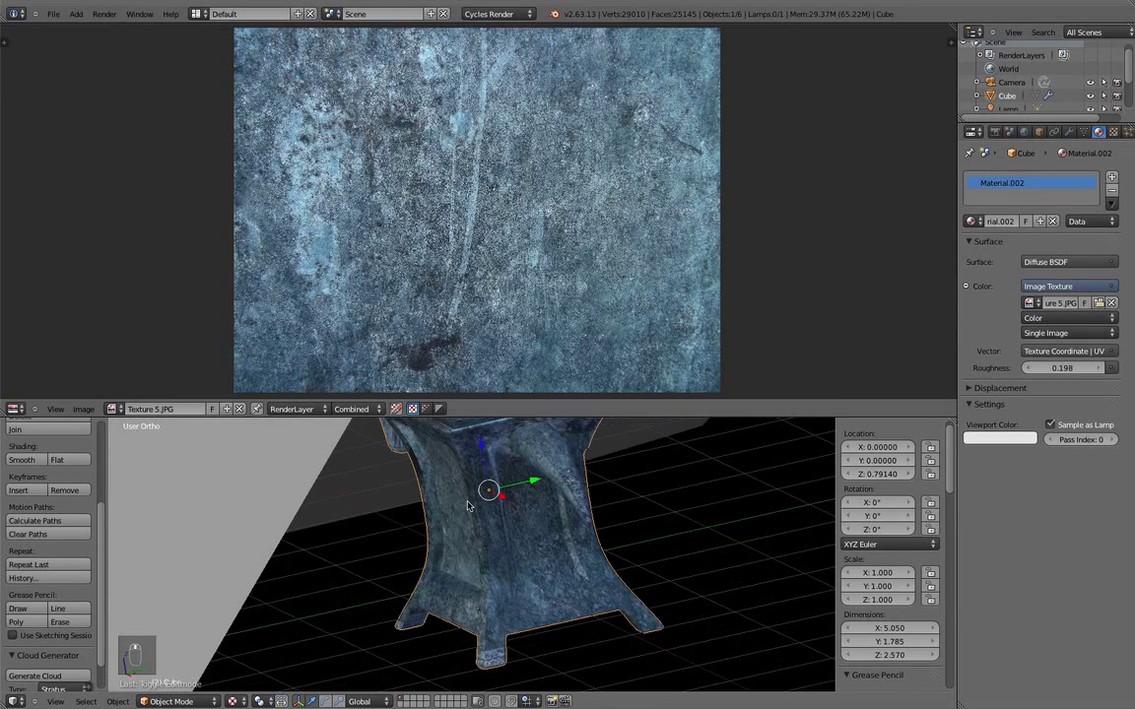
Show the scene in perspective through the camera, select the emission plane, and use wireframe shading to see the anvil behind it
{"action": "key", "text": "KP_5"}
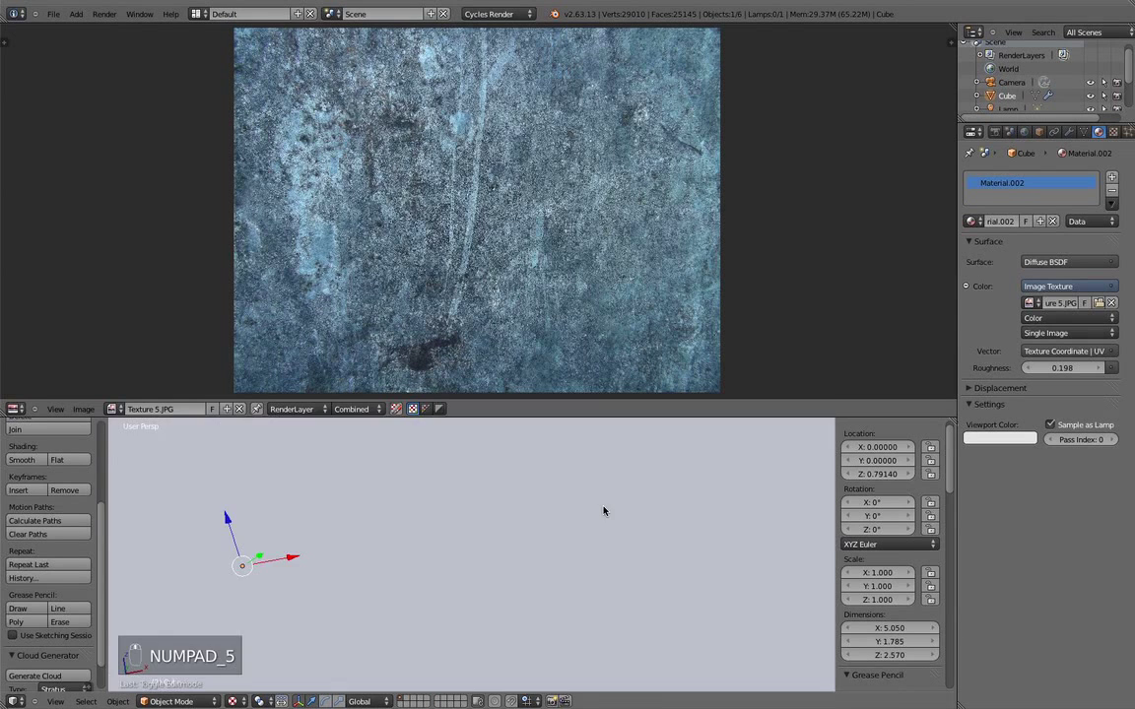
{"action": "key", "text": "KP_0"}
{"action": "scroll", "coordinate": [537, 487], "scroll_direction": "up", "scroll_amount": 4}
{"action": "middle_click_drag", "start_coordinate": [568, 564], "coordinate": [549, 683], "text": "shift"}
{"action": "scroll", "coordinate": [434, 540], "scroll_direction": "down", "scroll_amount": 2}
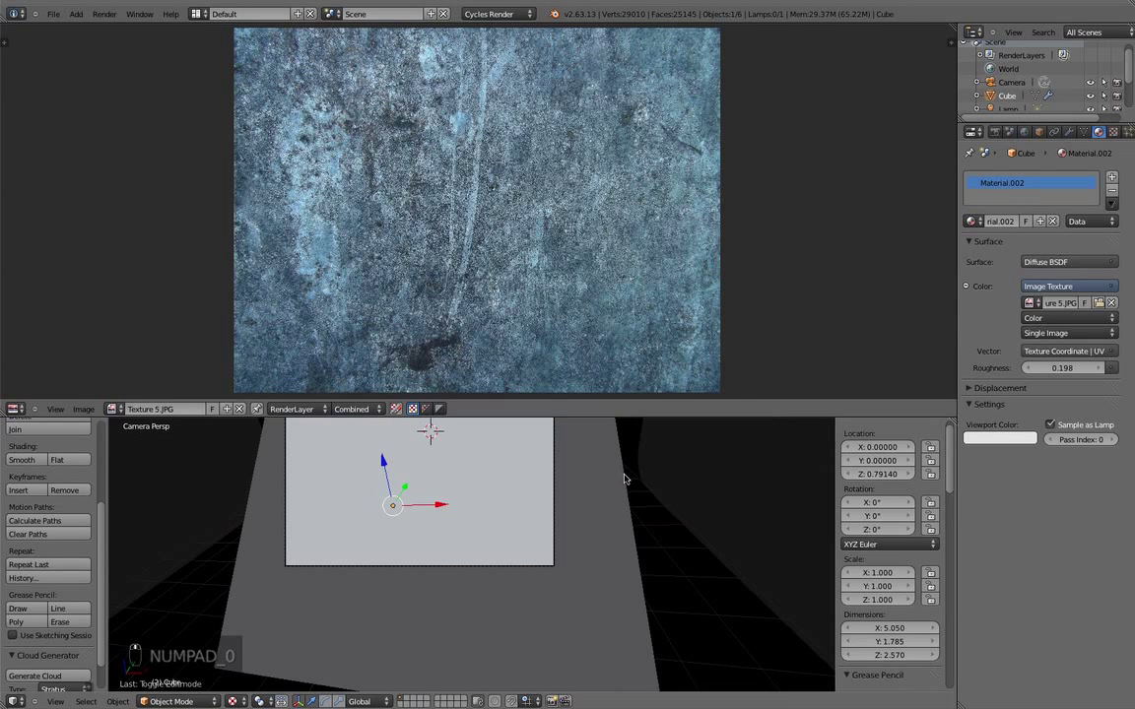
{"action": "right_click", "coordinate": [623, 475]}
{"action": "scroll", "coordinate": [562, 488], "scroll_direction": "up", "scroll_amount": 2}
{"action": "key", "text": "z"}
{"action": "middle_click_drag", "start_coordinate": [436, 498], "coordinate": [555, 532], "text": "shift"}
{"action": "scroll", "coordinate": [555, 532], "scroll_direction": "up", "scroll_amount": 2}
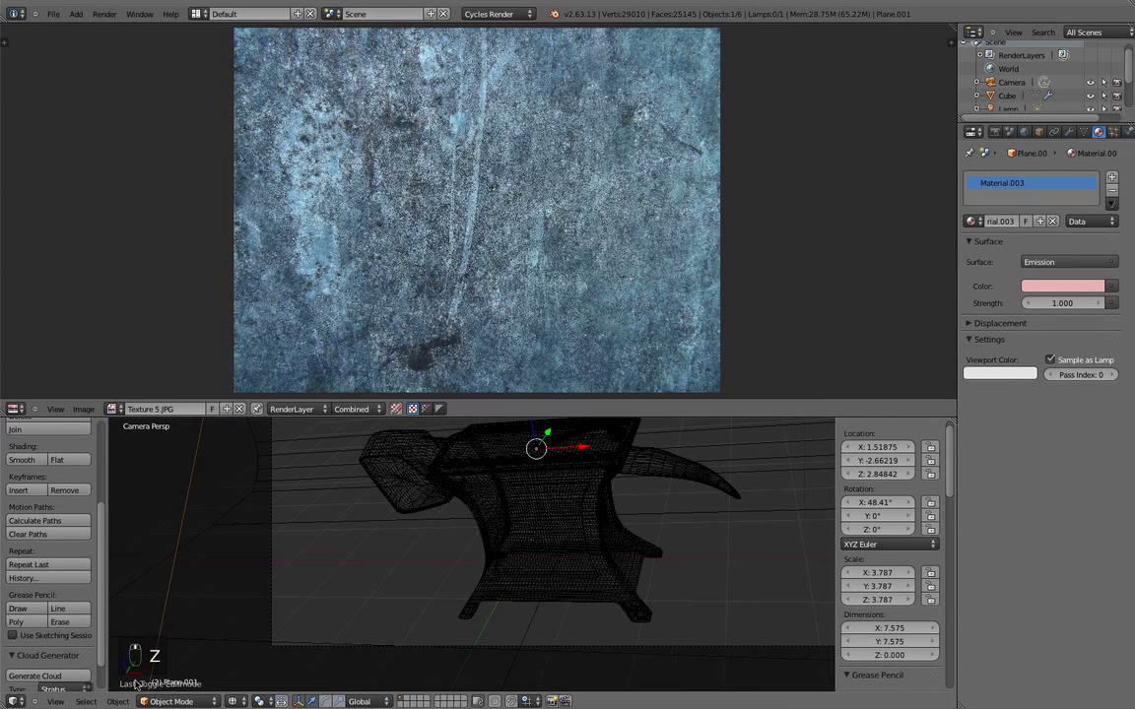
Switch the 3D viewport to Rendered shading and enlarge it over the image editor to preview the whole anvil
{"action": "left_click", "coordinate": [236, 701]}
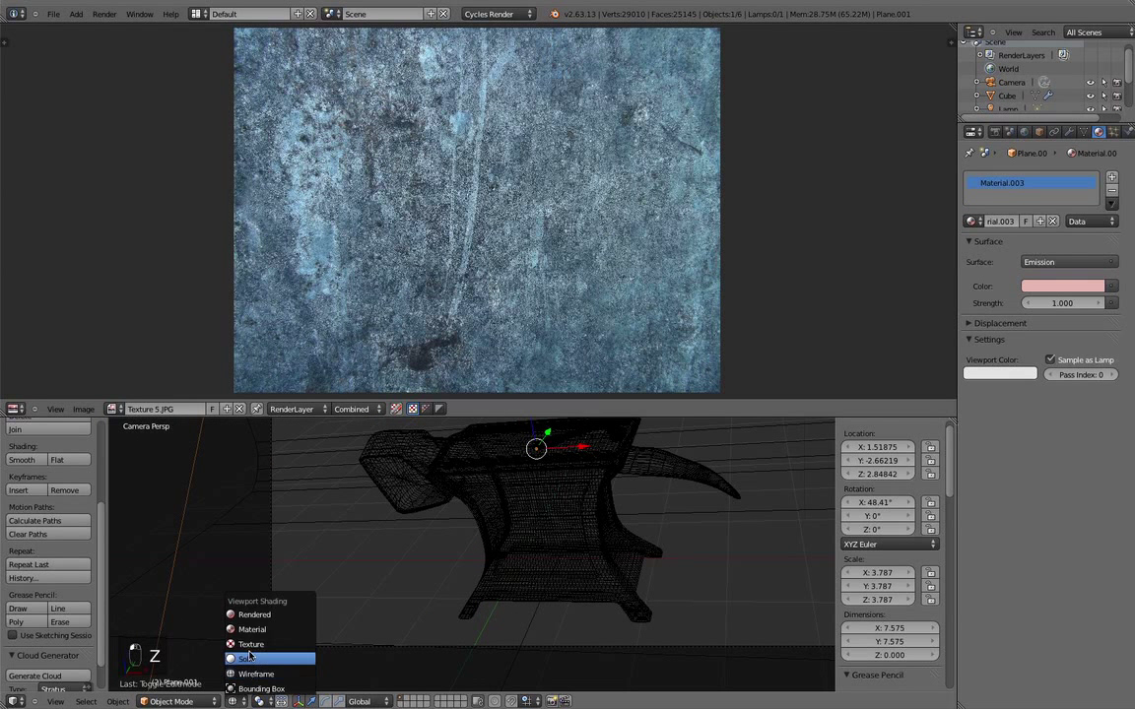
{"action": "left_click", "coordinate": [258, 616]}
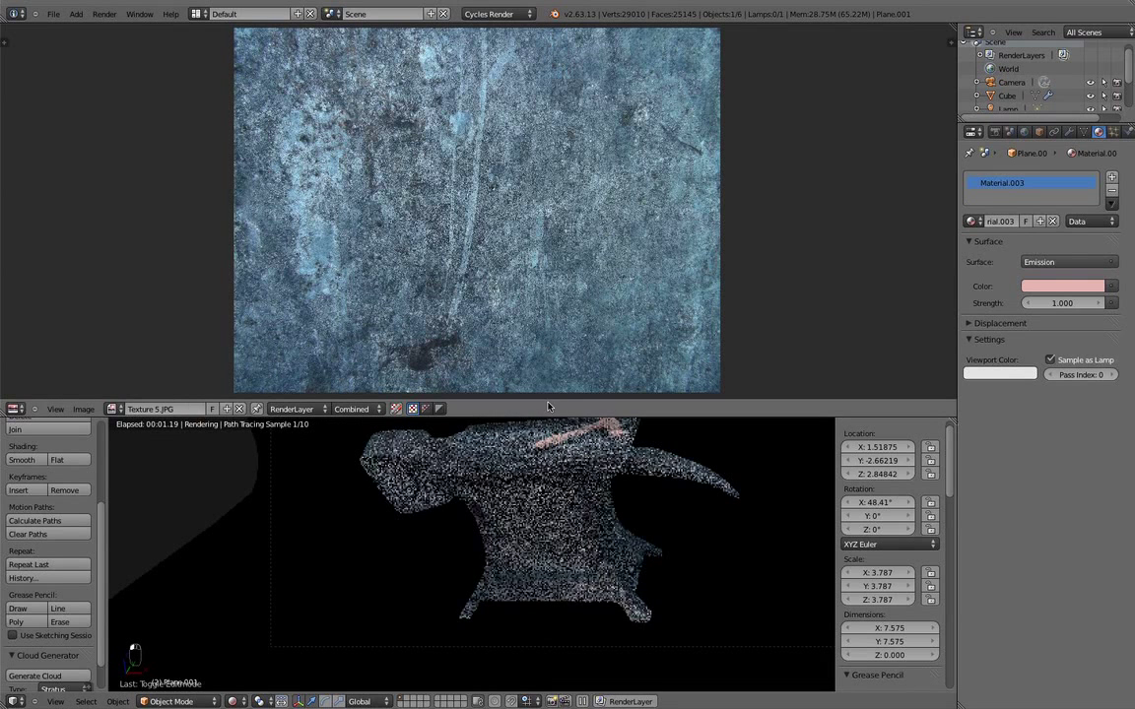
{"action": "left_click_drag", "start_coordinate": [544, 416], "coordinate": [566, 165]}
{"action": "middle_click_drag", "start_coordinate": [570, 313], "coordinate": [501, 451], "text": "shift"}
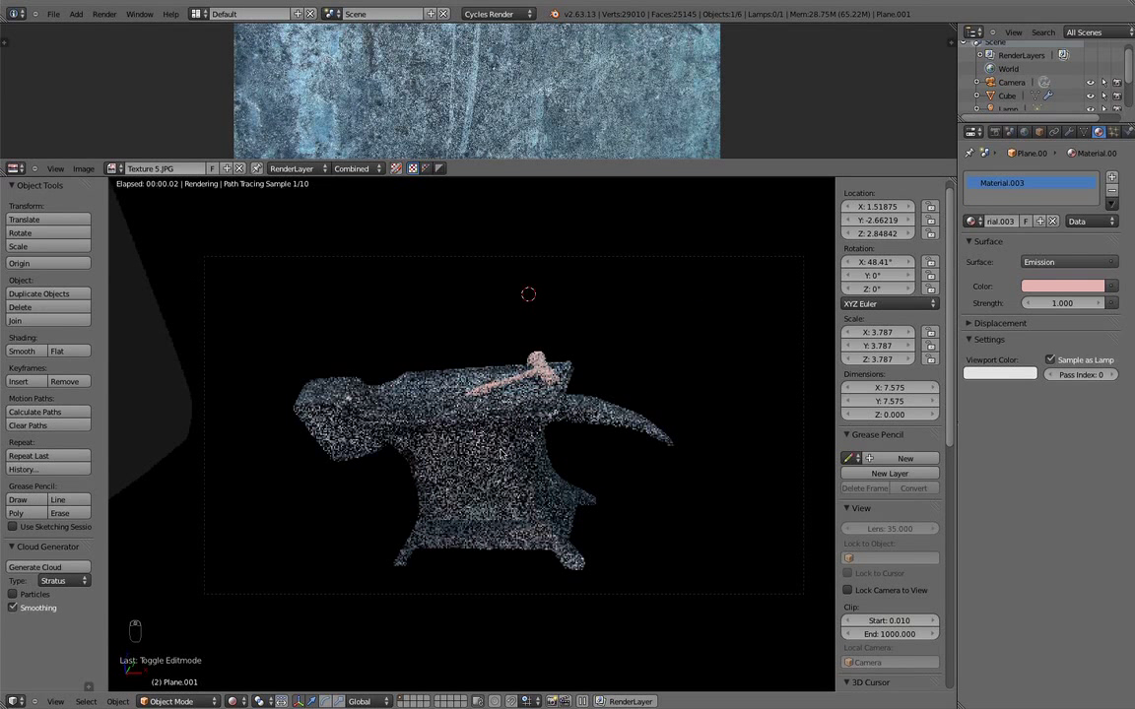
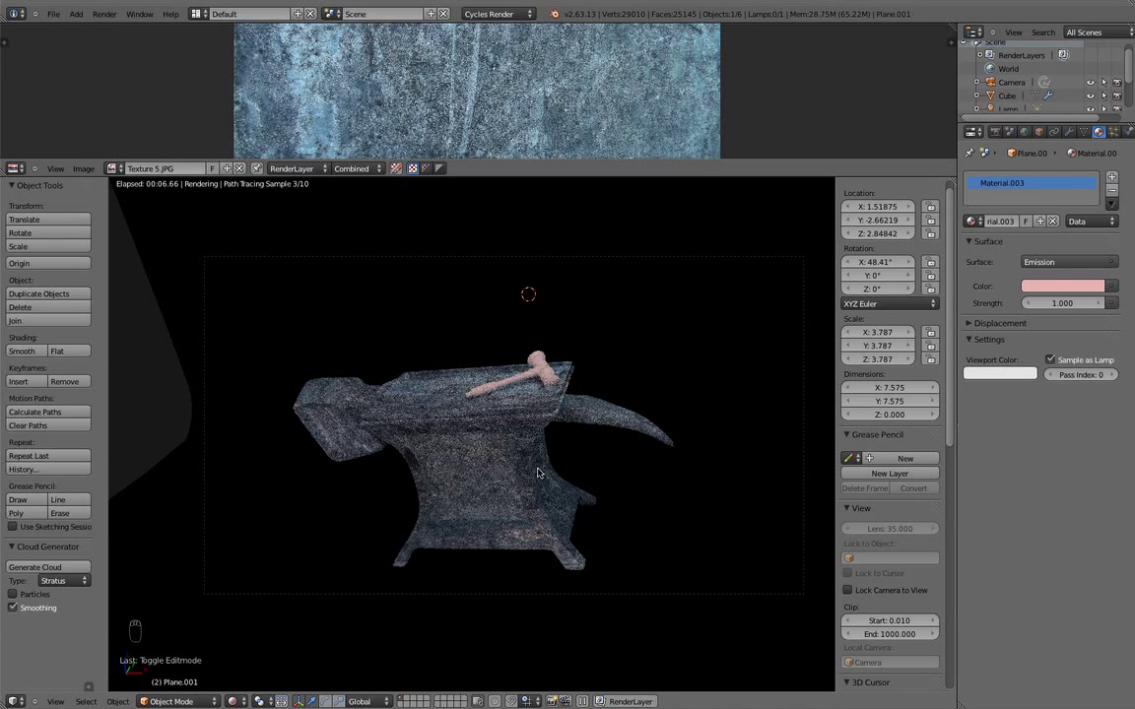
Select the hammer, give it a new Diffuse BSDF material, and set its color to dark red
{"action": "right_click", "coordinate": [547, 379]}
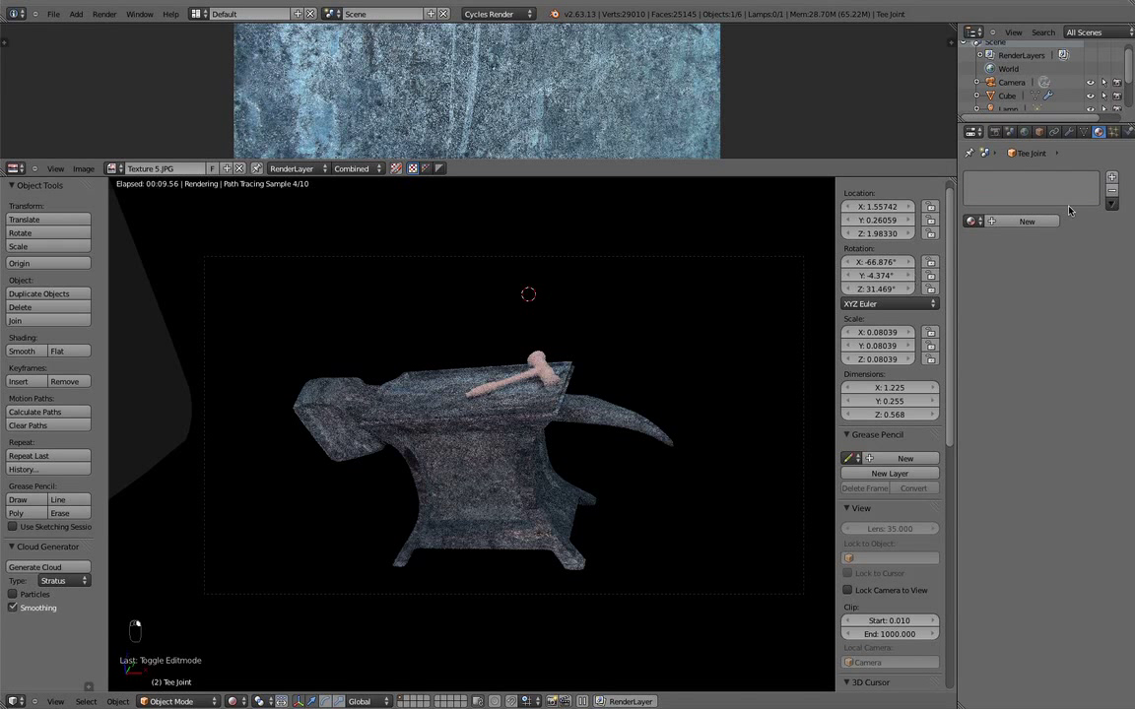
{"action": "left_click", "coordinate": [972, 221]}
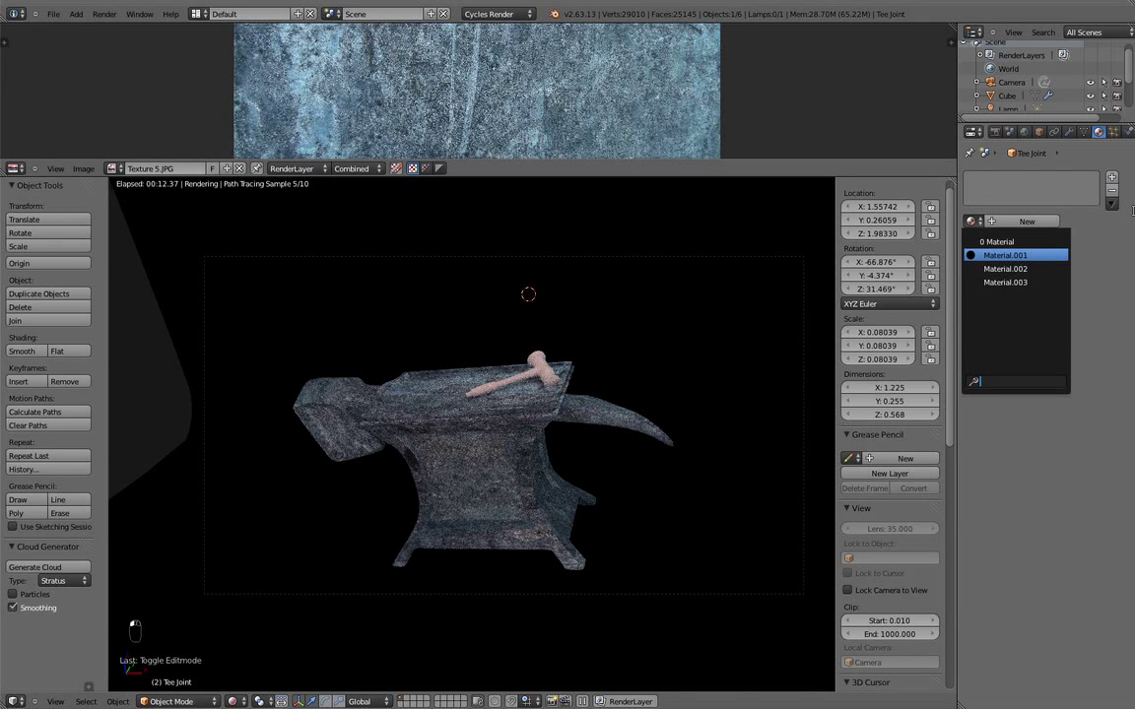
{"action": "left_click", "coordinate": [1129, 266]}
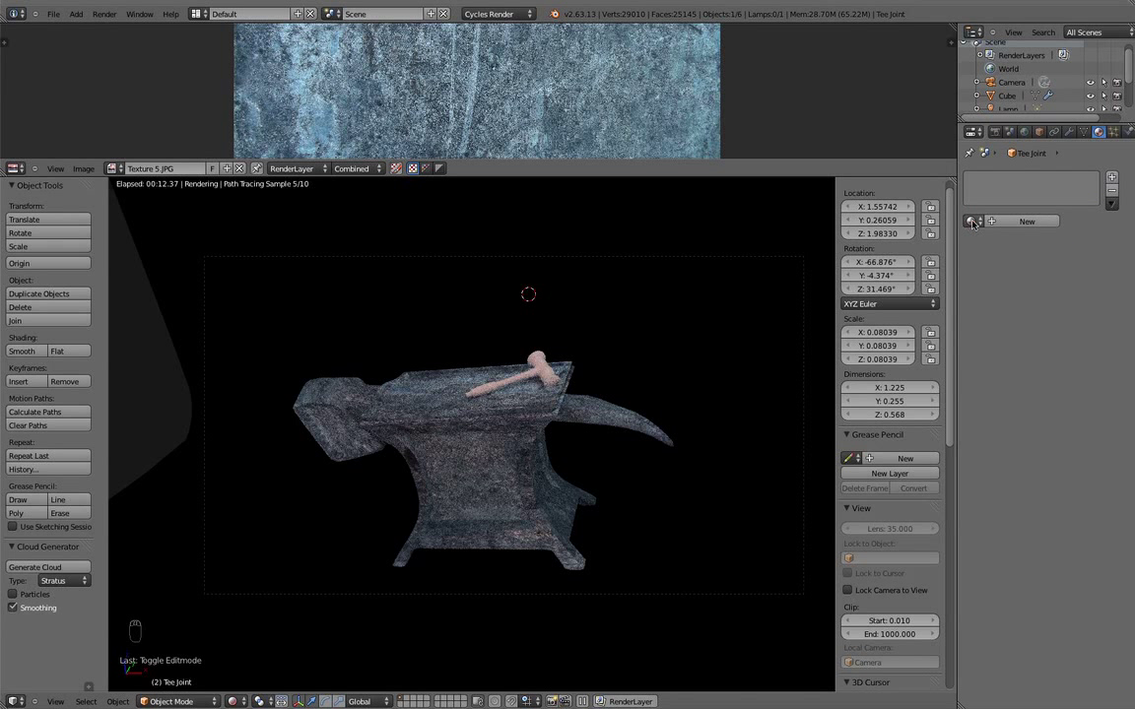
{"action": "right_click", "coordinate": [547, 369]}
{"action": "right_click", "coordinate": [545, 371]}
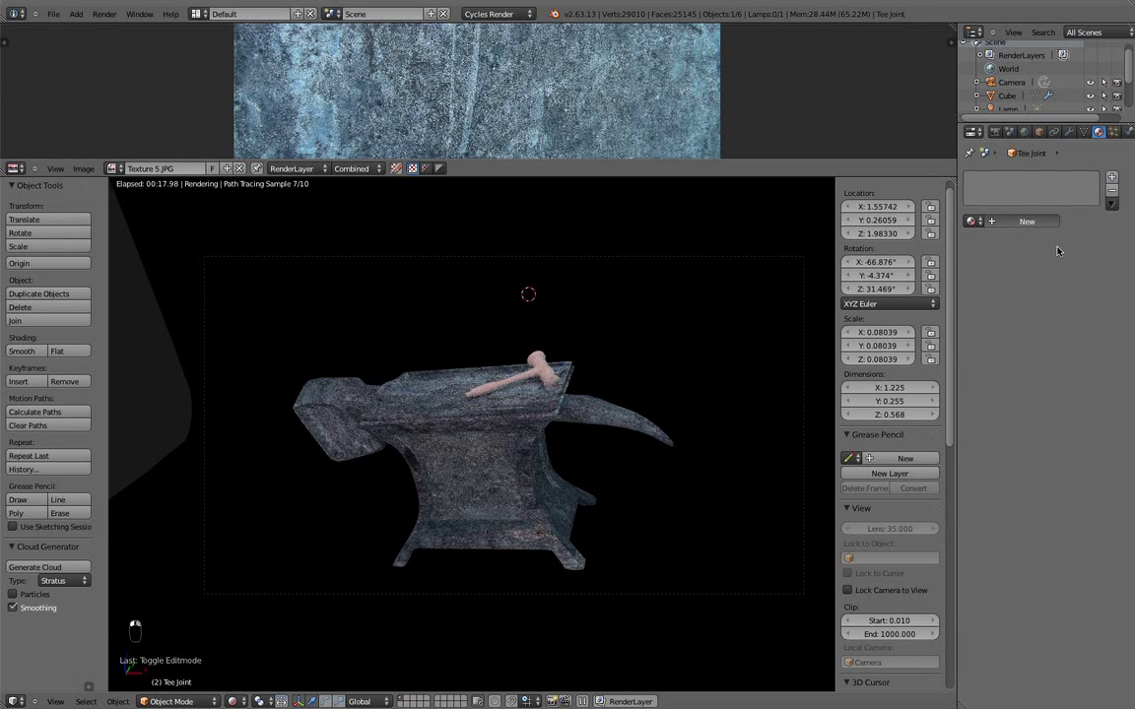
{"action": "left_click", "coordinate": [993, 218]}
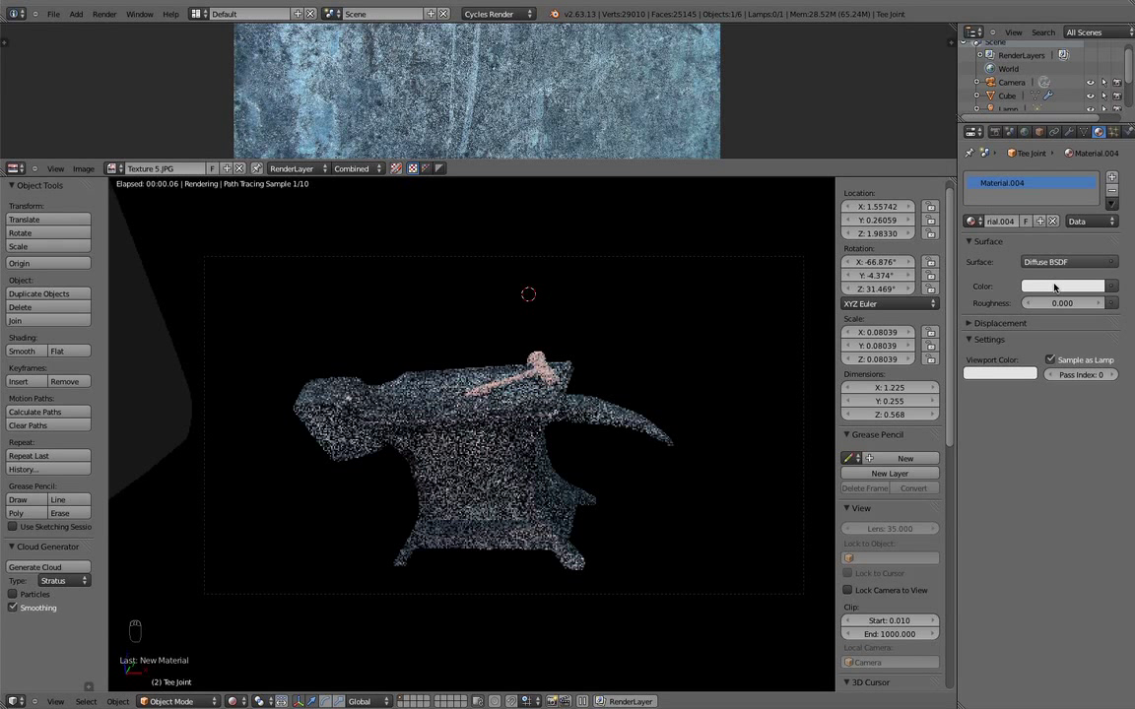
{"action": "left_click", "coordinate": [1051, 286]}
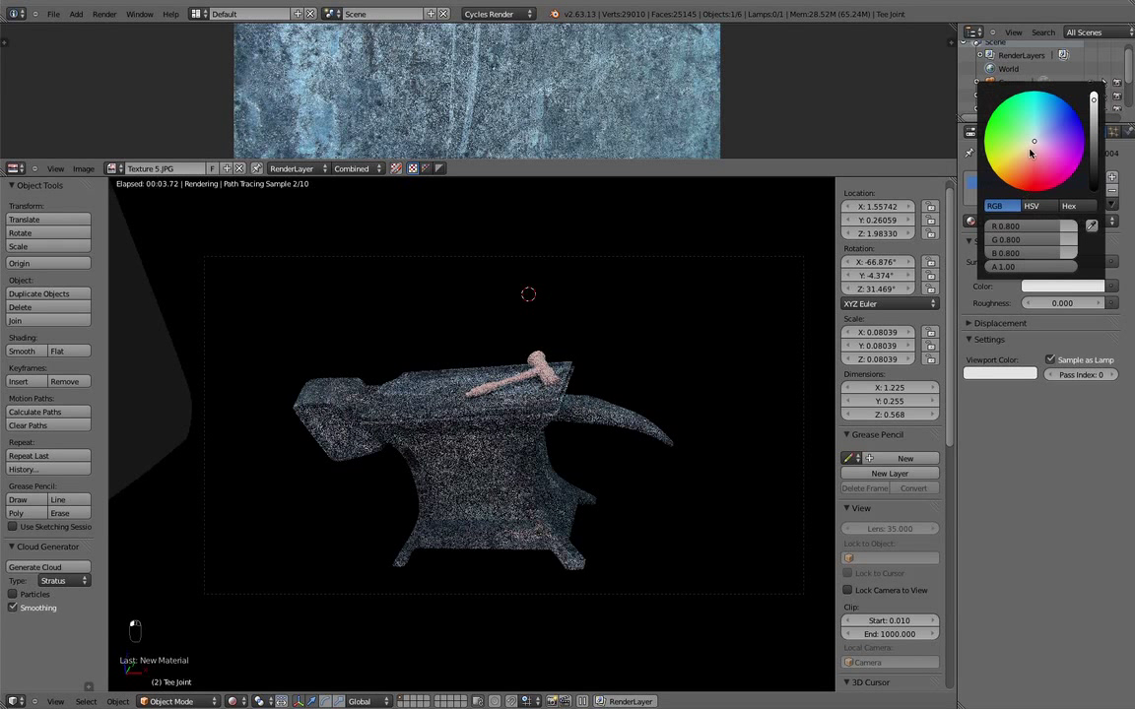
{"action": "left_click", "coordinate": [1028, 187]}
{"action": "left_click_drag", "start_coordinate": [1093, 117], "coordinate": [1093, 148]}
Assign a Musgrave Texture to the displacement of the hammer's material
{"action": "left_click", "coordinate": [996, 323]}
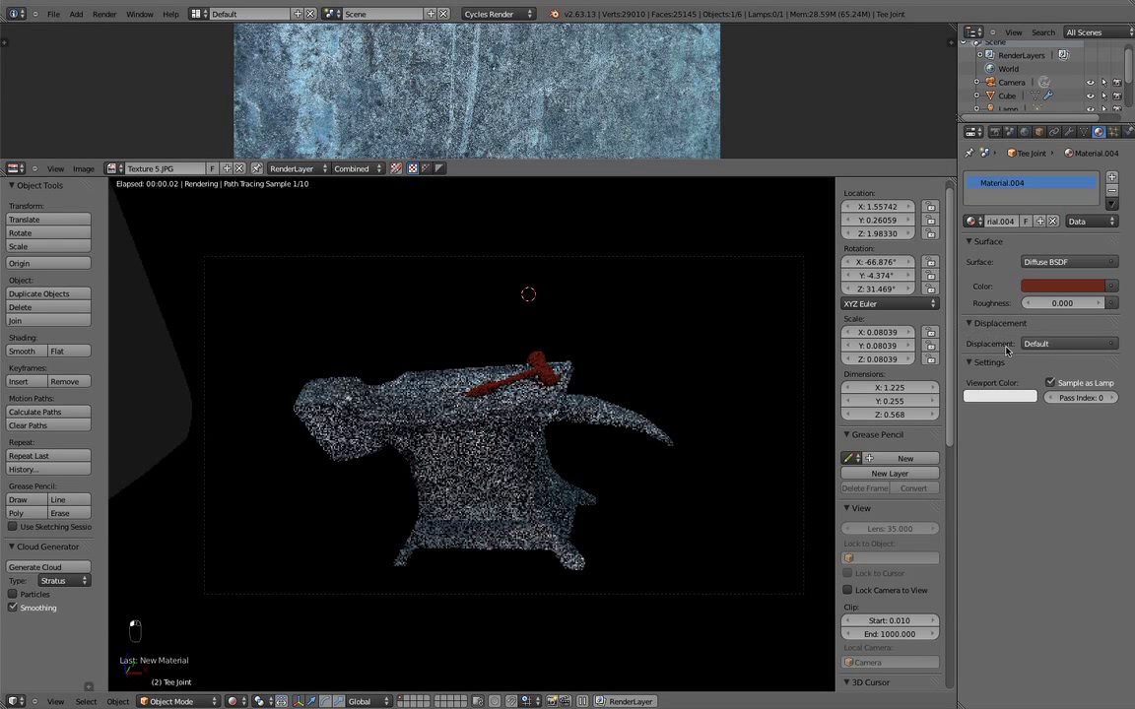
{"action": "left_click", "coordinate": [1064, 344]}
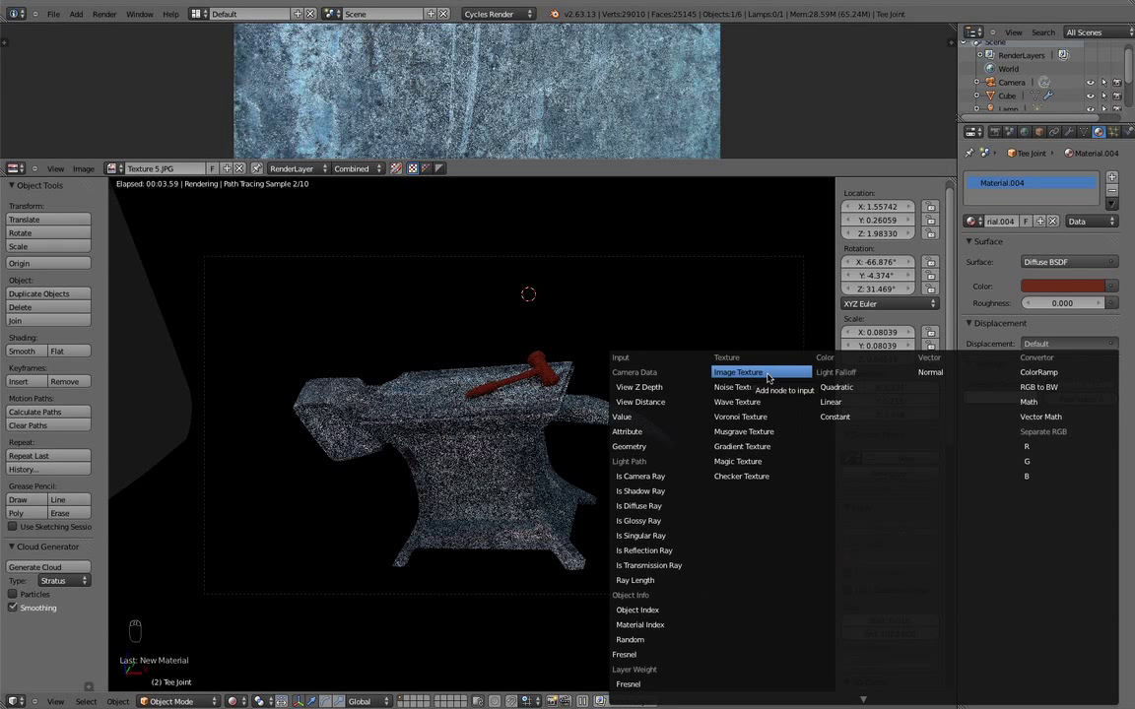
{"action": "left_click", "coordinate": [767, 432]}
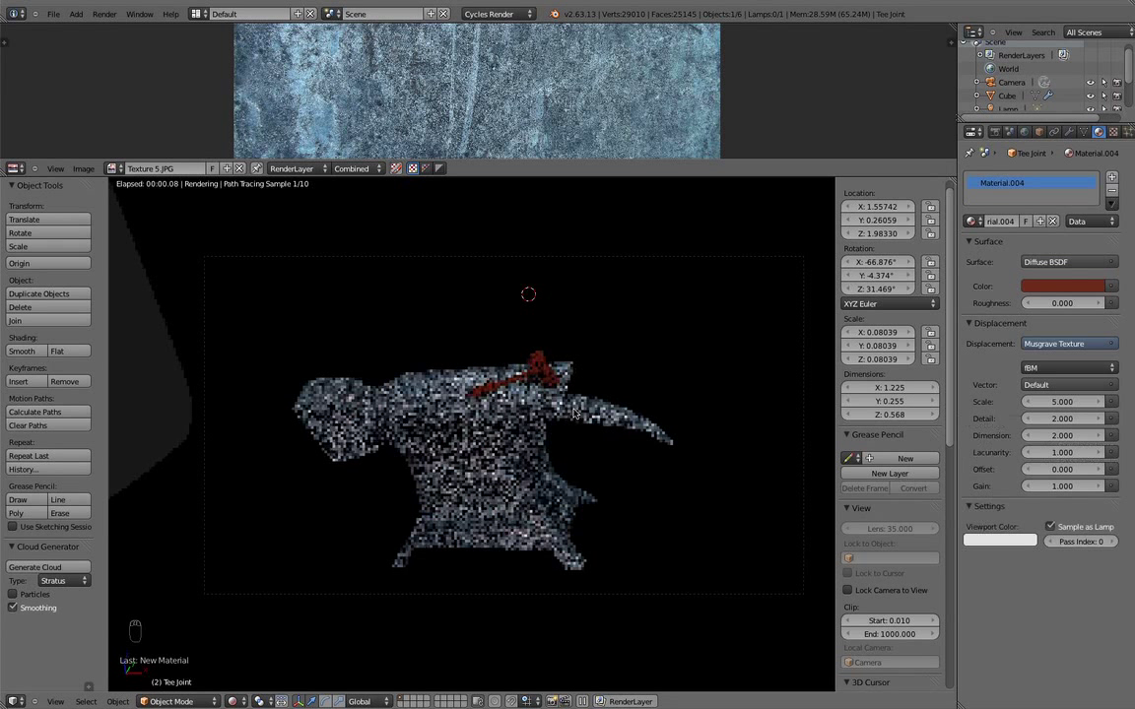
Examine the red displaced hammer lying on the anvil in the rendered preview, up close and from different angles
{"action": "scroll", "coordinate": [602, 362], "scroll_direction": "up", "scroll_amount": 2}
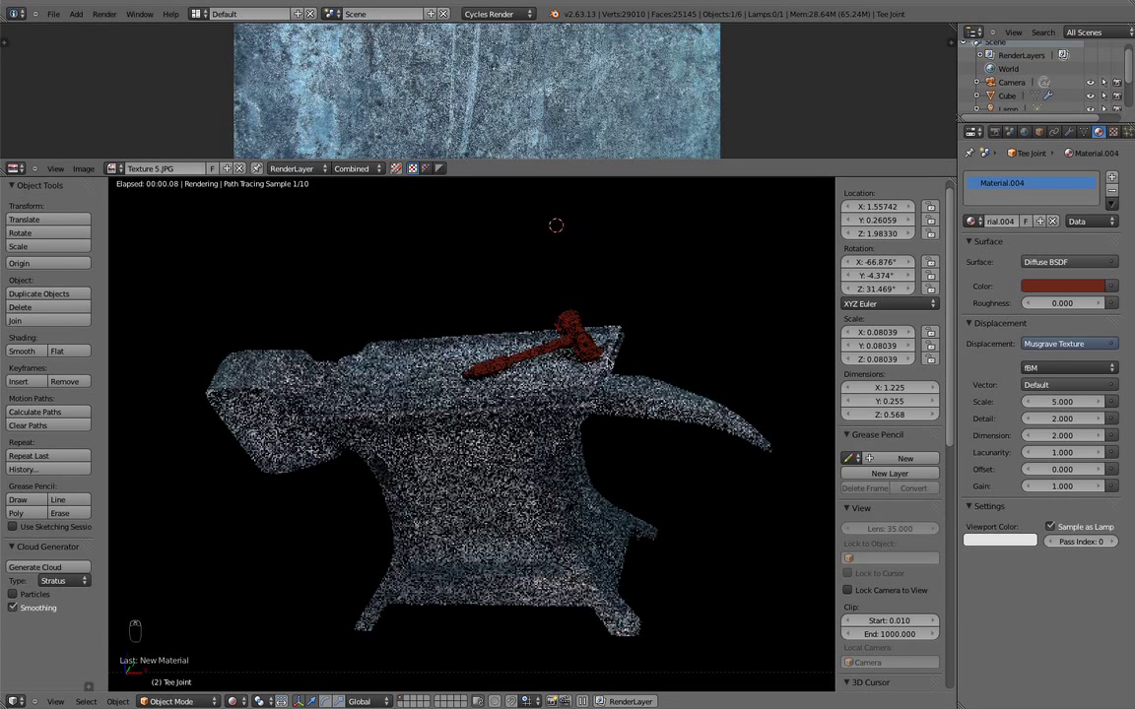
{"action": "scroll", "coordinate": [608, 372], "scroll_direction": "up", "scroll_amount": 6}
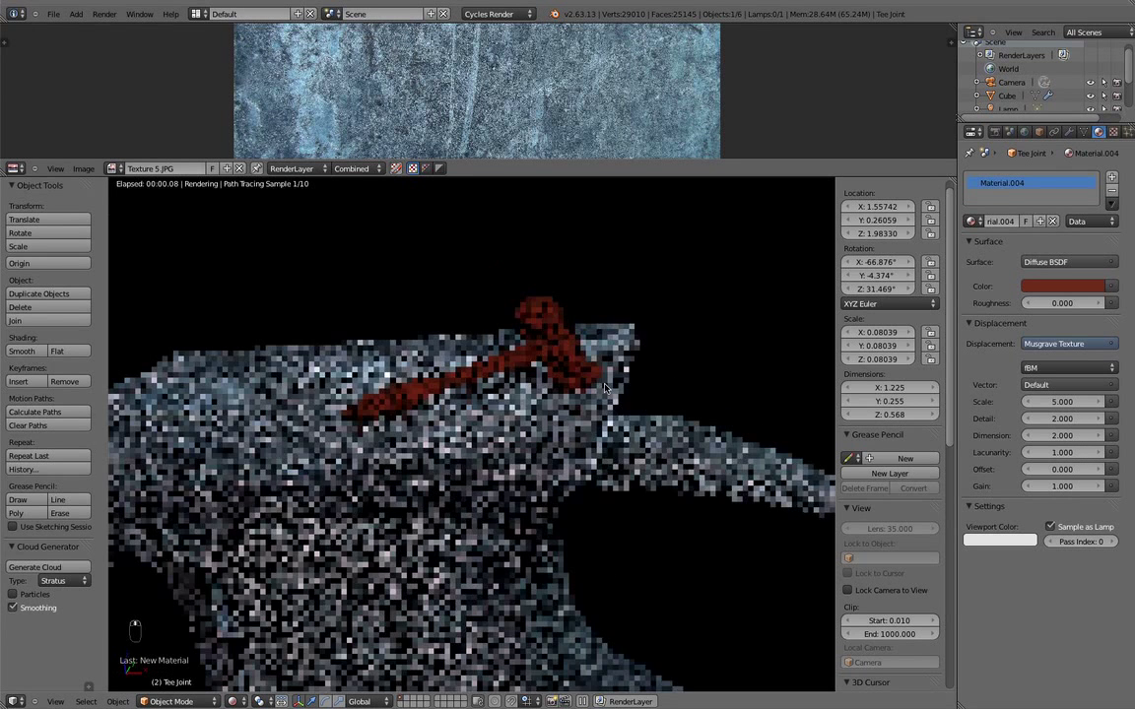
{"action": "middle_click_drag", "start_coordinate": [607, 372], "coordinate": [540, 544], "text": "shift"}
{"action": "scroll", "coordinate": [548, 544], "scroll_direction": "up", "scroll_amount": 3}
{"action": "mouse_move", "coordinate": [548, 543]}
{"action": "middle_mouse_down"}
{"action": "mouse_move", "coordinate": [526, 399]}
{"action": "mouse_move", "coordinate": [525, 426]}
{"action": "mouse_move", "coordinate": [589, 524]}
{"action": "mouse_move", "coordinate": [546, 555]}
{"action": "middle_mouse_up"}
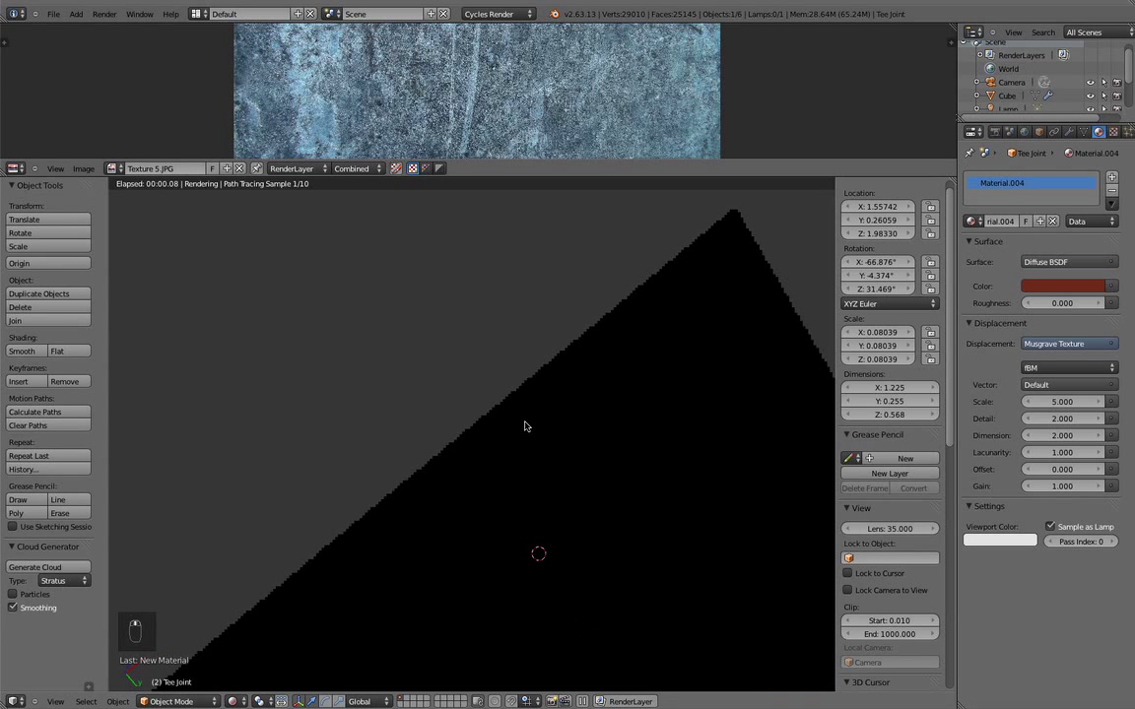
{"action": "scroll", "coordinate": [525, 426], "scroll_direction": "down", "scroll_amount": 4}
{"action": "scroll", "coordinate": [527, 532], "scroll_direction": "up", "scroll_amount": 4}
{"action": "middle_click_drag", "start_coordinate": [358, 537], "coordinate": [598, 414]}
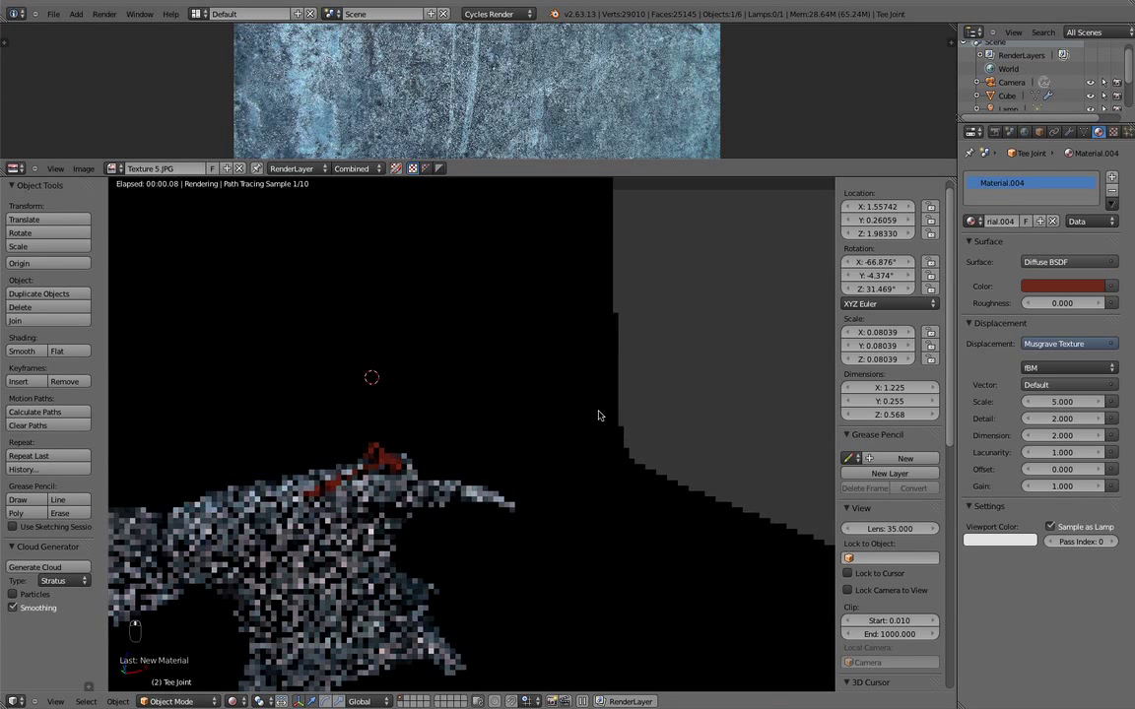
Move the hammer to layer 2 and show only that layer, using solid shading in an orthographic view
{"action": "key", "text": "z"}
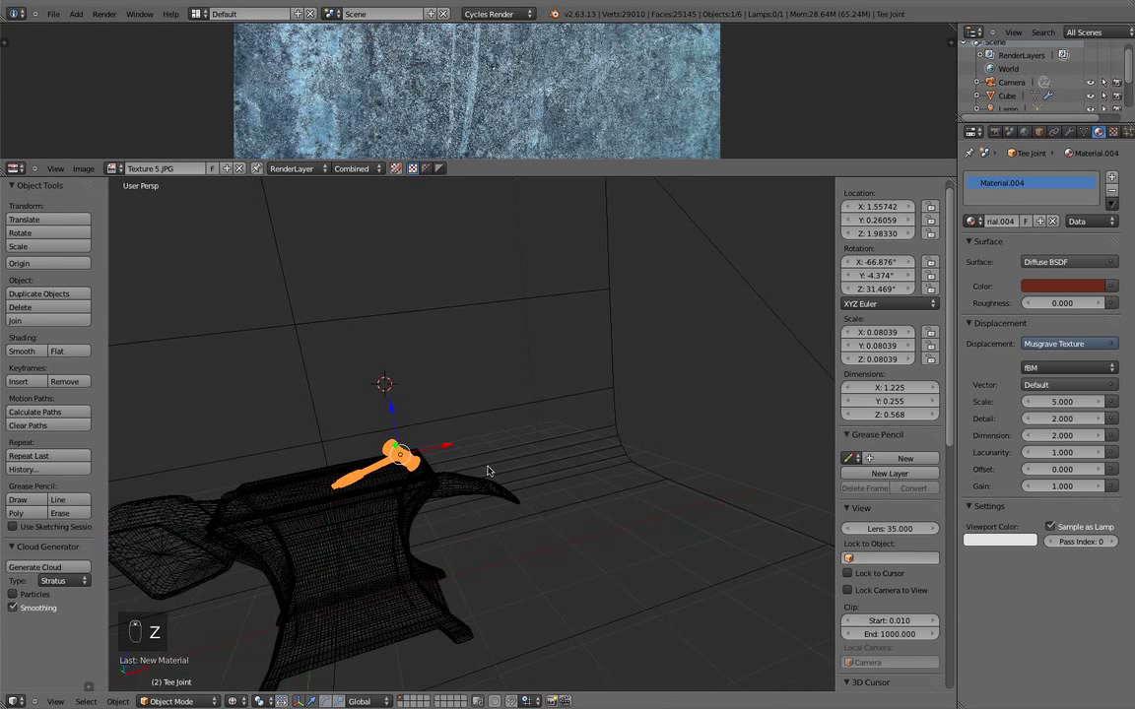
{"action": "key", "text": "z"}
{"action": "key", "text": "KP_5"}
{"action": "scroll", "coordinate": [657, 303], "scroll_direction": "down", "scroll_amount": 10}
{"action": "middle_click_drag", "start_coordinate": [563, 359], "coordinate": [463, 395]}
{"action": "scroll", "coordinate": [457, 323], "scroll_direction": "up", "scroll_amount": 5}
{"action": "middle_click_drag", "start_coordinate": [598, 364], "coordinate": [372, 456], "text": "shift"}
{"action": "scroll", "coordinate": [461, 417], "scroll_direction": "up", "scroll_amount": 3}
{"action": "key", "text": "m"}
{"action": "key", "text": "2"}
{"action": "key", "text": "2"}
{"action": "scroll", "coordinate": [567, 400], "scroll_direction": "down", "scroll_amount": 3}
{"action": "scroll", "coordinate": [567, 400], "scroll_direction": "up", "scroll_amount": 4}
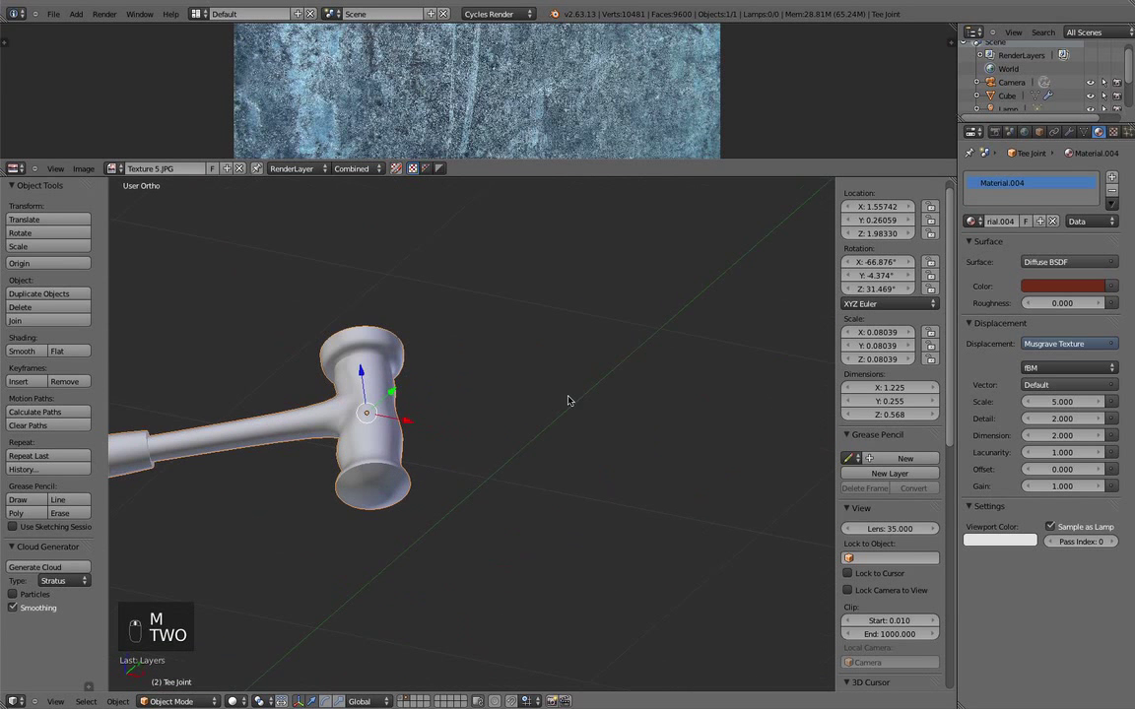
{"action": "middle_click_drag", "start_coordinate": [405, 509], "coordinate": [667, 499], "text": "shift"}
Preview the isolated hammer with Rendered shading and set its material's roughness to 0.238
{"action": "left_click", "coordinate": [236, 700]}
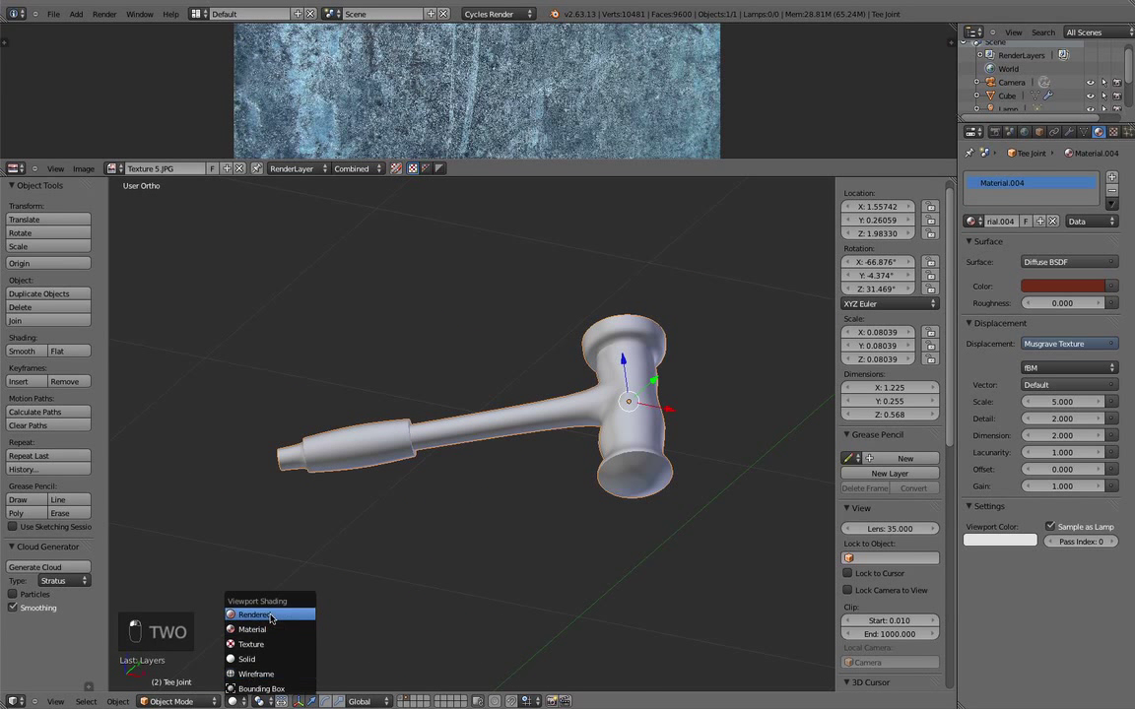
{"action": "left_click", "coordinate": [266, 614]}
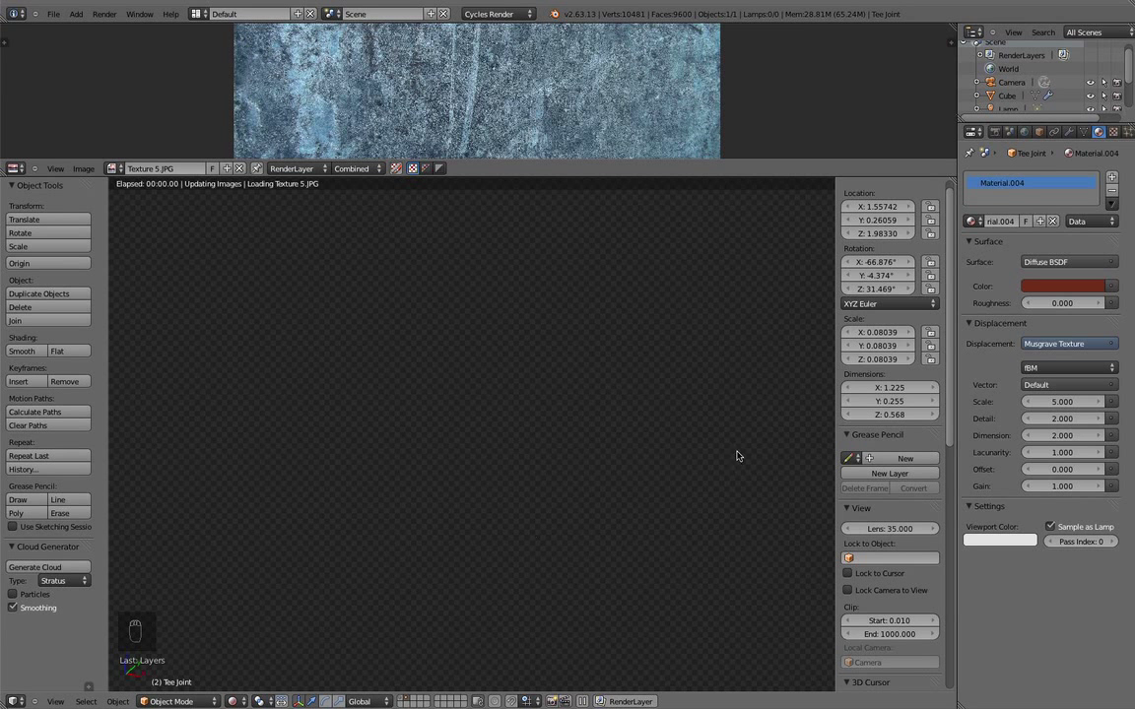
{"action": "middle_click_drag", "start_coordinate": [650, 419], "coordinate": [599, 421]}
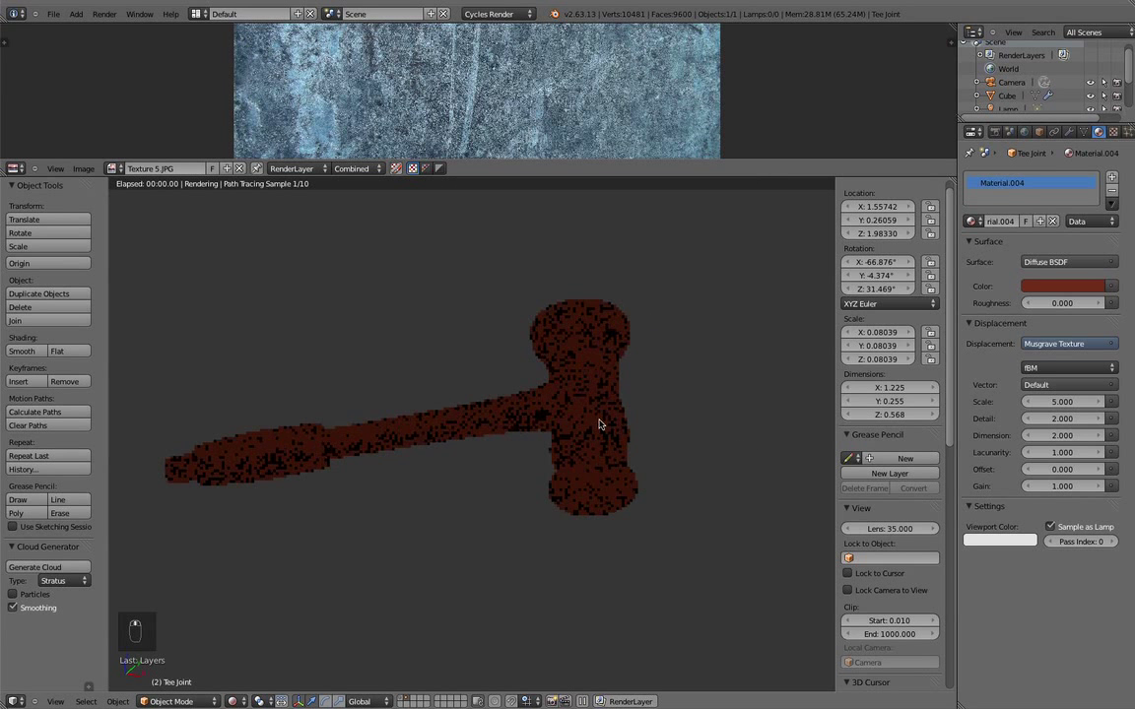
{"action": "scroll", "coordinate": [599, 424], "scroll_direction": "up", "scroll_amount": 3}
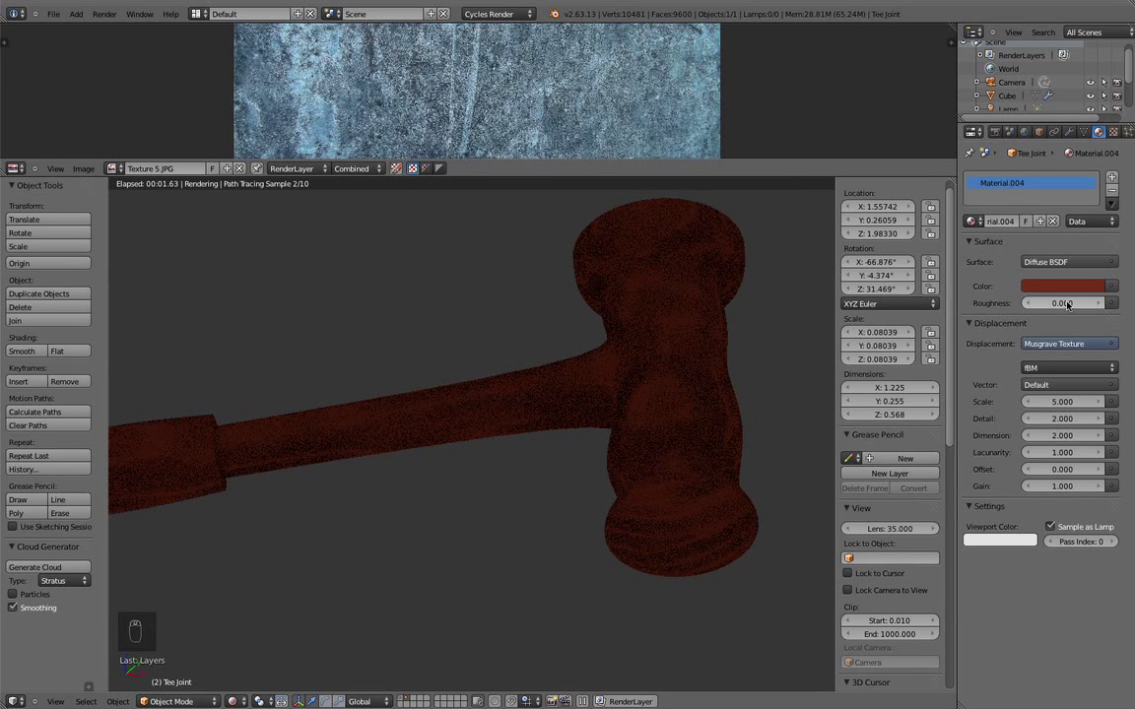
{"action": "left_click_drag", "start_coordinate": [1053, 306], "coordinate": [1133, 319]}
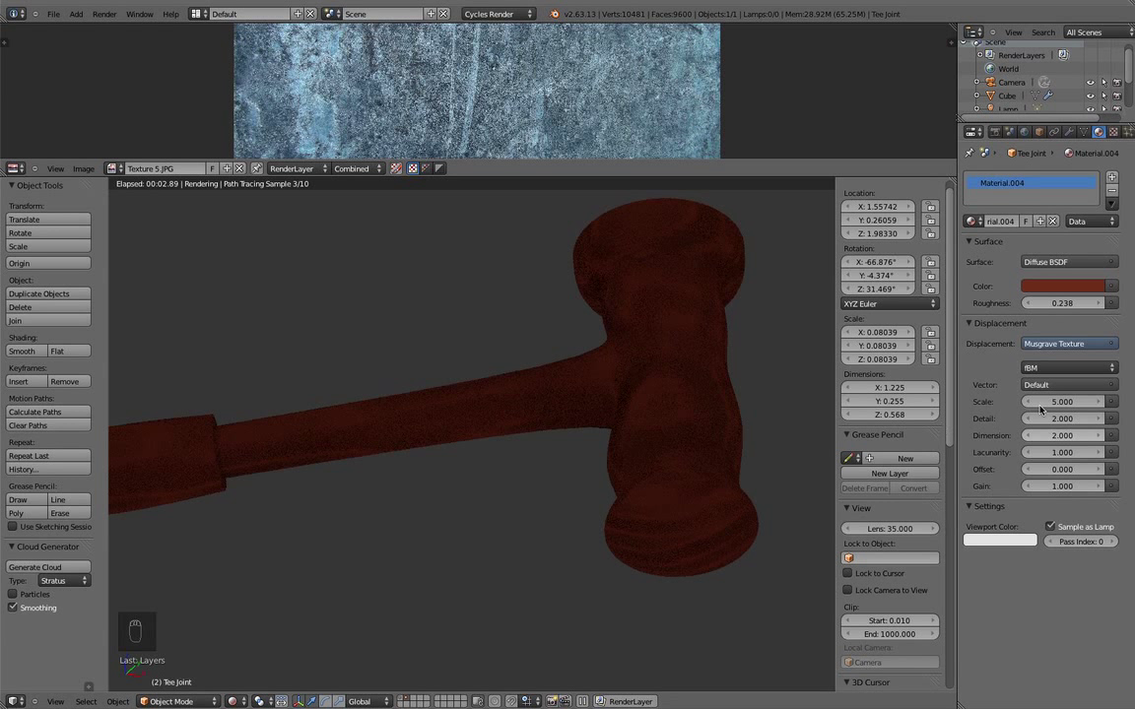
Set the hammer's Musgrave Texture displacement to a scale of 8 and a detail of 2.013
{"action": "left_click_drag", "start_coordinate": [1052, 405], "coordinate": [1015, 410]}
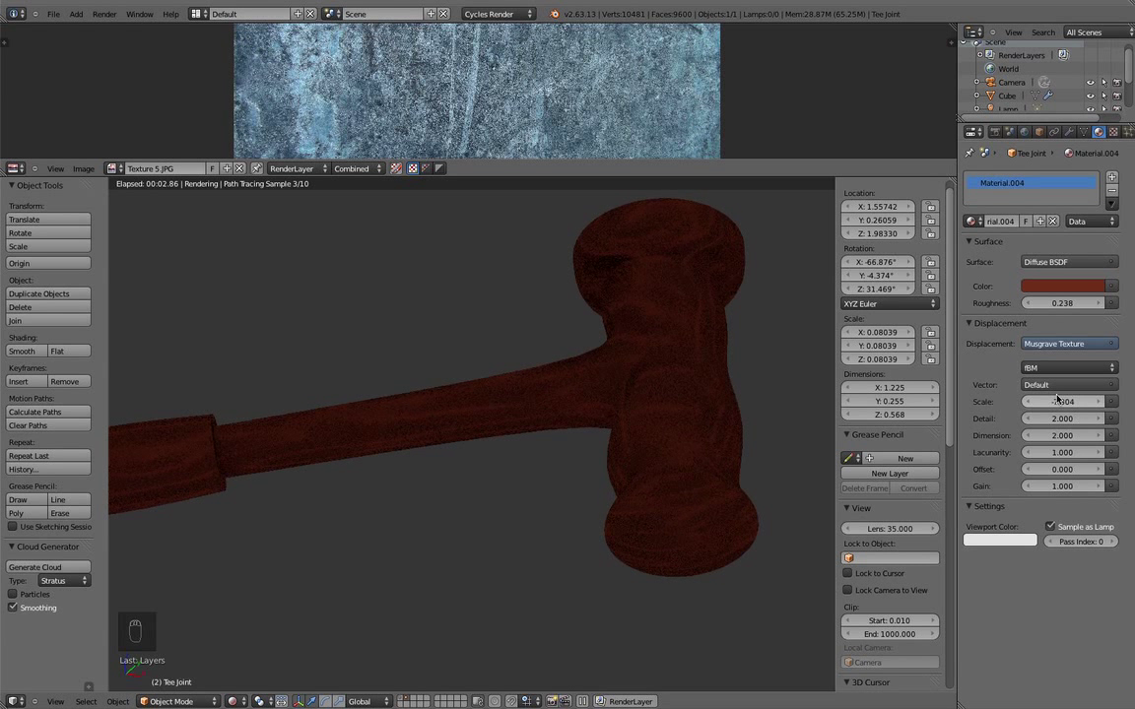
{"action": "left_click_drag", "start_coordinate": [1050, 405], "coordinate": [1006, 425]}
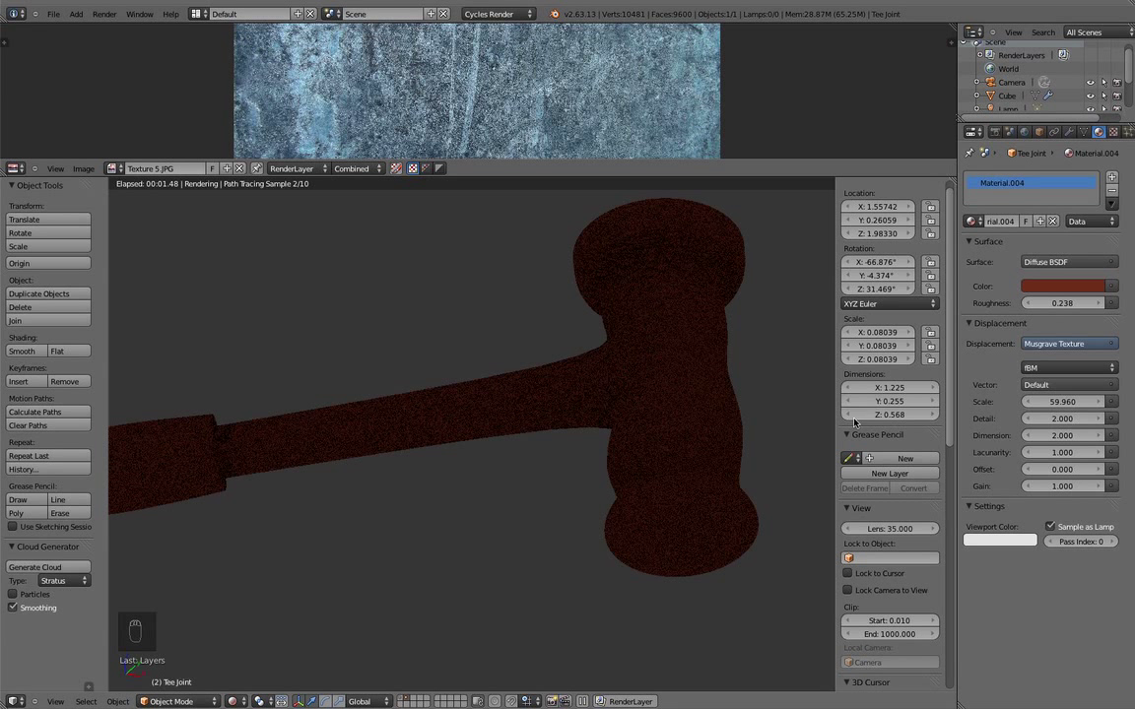
{"action": "left_click_drag", "start_coordinate": [1063, 400], "coordinate": [976, 406]}
{"action": "mouse_move", "coordinate": [1060, 404]}
{"action": "left_mouse_down"}
{"action": "mouse_move", "coordinate": [1107, 408]}
{"action": "mouse_move", "coordinate": [1041, 412]}
{"action": "left_mouse_up"}
{"action": "left_click", "coordinate": [1062, 402]}
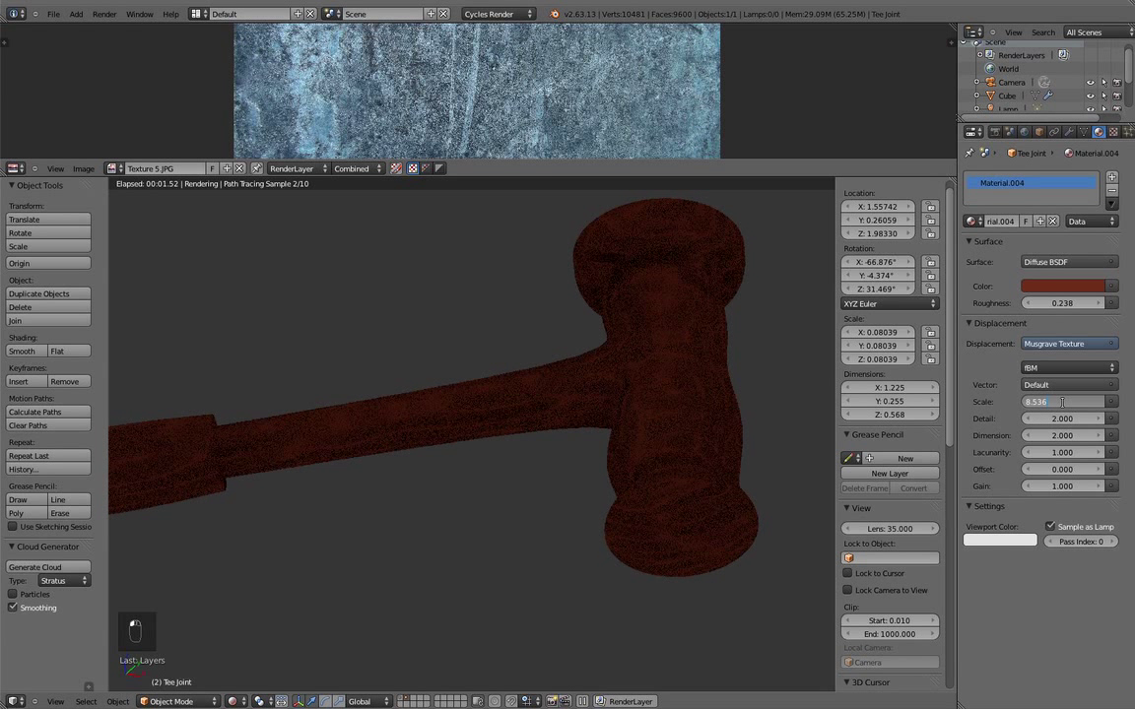
{"action": "type", "text": "8."}
{"action": "key", "text": "Return"}
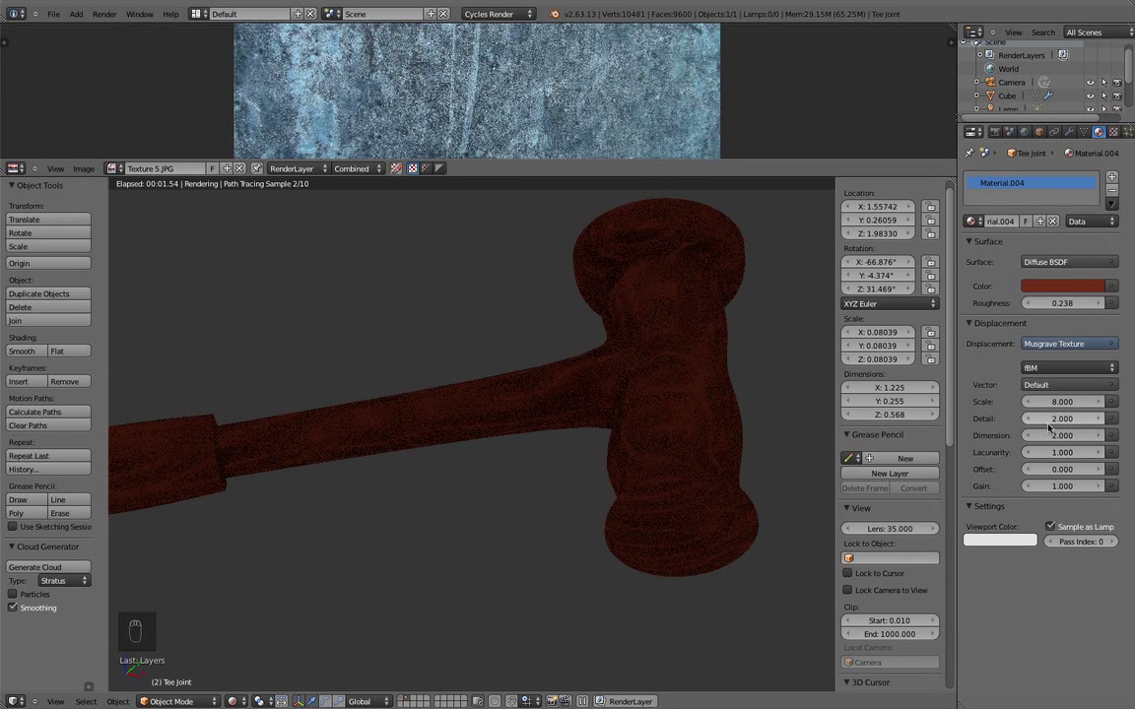
{"action": "left_click_drag", "start_coordinate": [1049, 421], "coordinate": [1060, 421]}
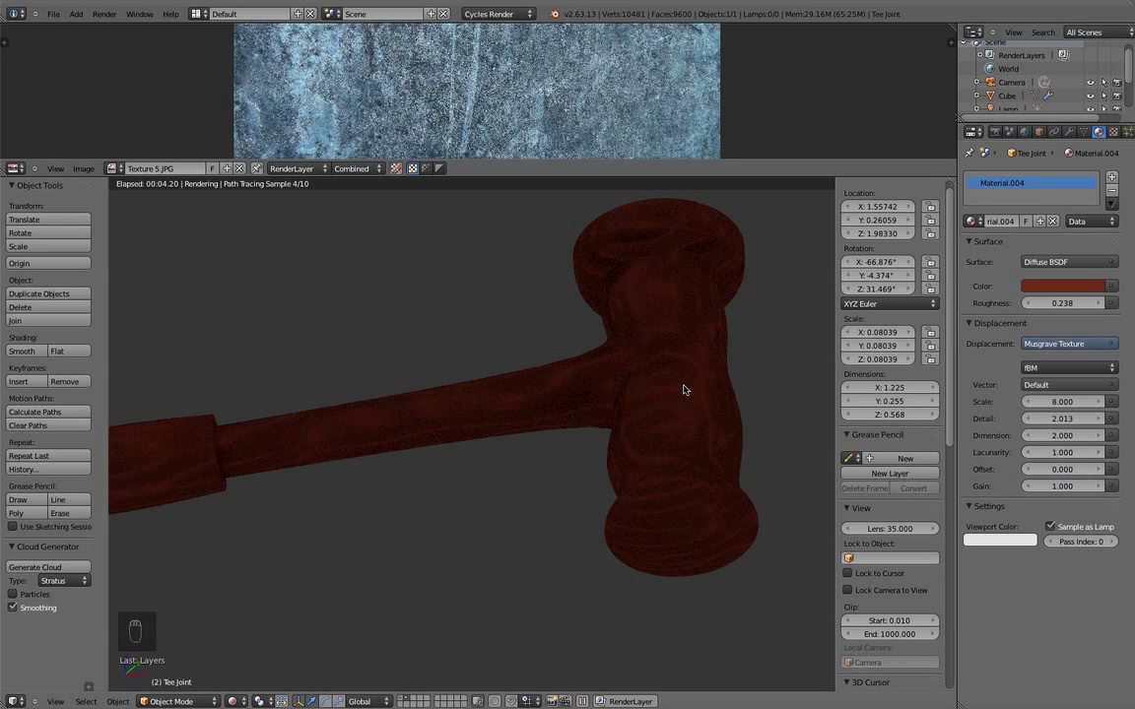
Check the rendered hammer as a whole from above
{"action": "scroll", "coordinate": [413, 460], "scroll_direction": "down", "scroll_amount": 2}
{"action": "middle_click_drag", "start_coordinate": [411, 462], "coordinate": [648, 445], "text": "shift"}
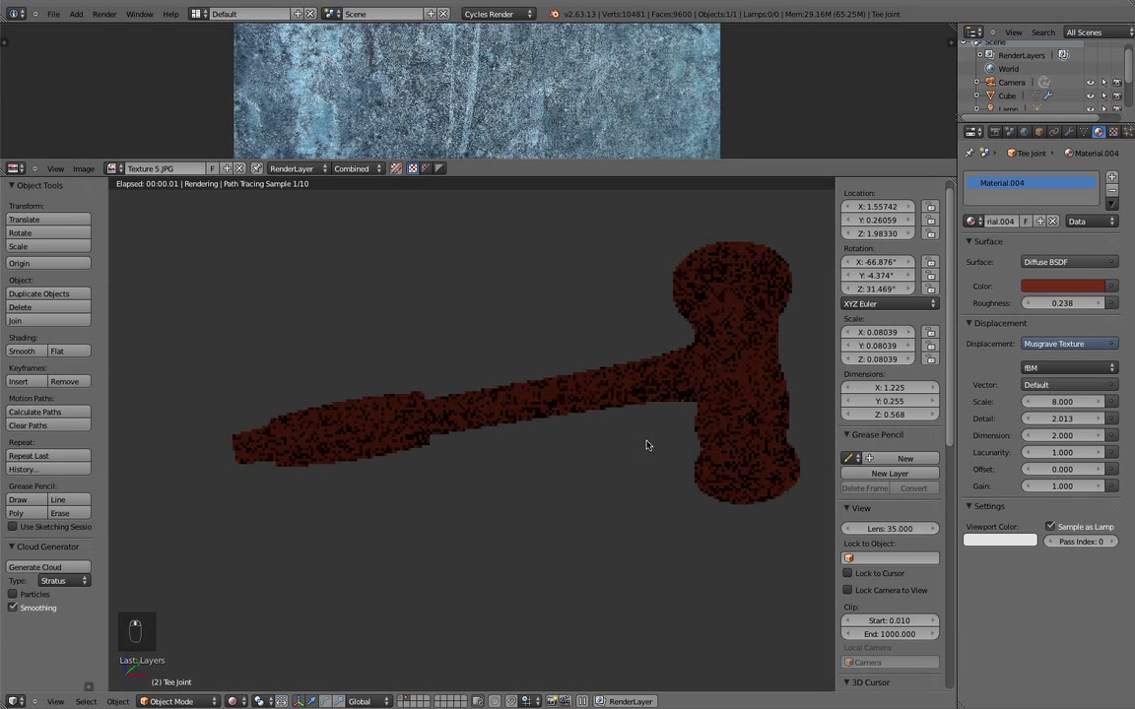
{"action": "scroll", "coordinate": [640, 442], "scroll_direction": "up", "scroll_amount": 3}
{"action": "key", "text": "KP_7"}
{"action": "scroll", "coordinate": [493, 415], "scroll_direction": "down", "scroll_amount": 5}
{"action": "middle_click_drag", "start_coordinate": [473, 396], "coordinate": [492, 499], "text": "shift"}
{"action": "scroll", "coordinate": [563, 309], "scroll_direction": "up", "scroll_amount": 2}
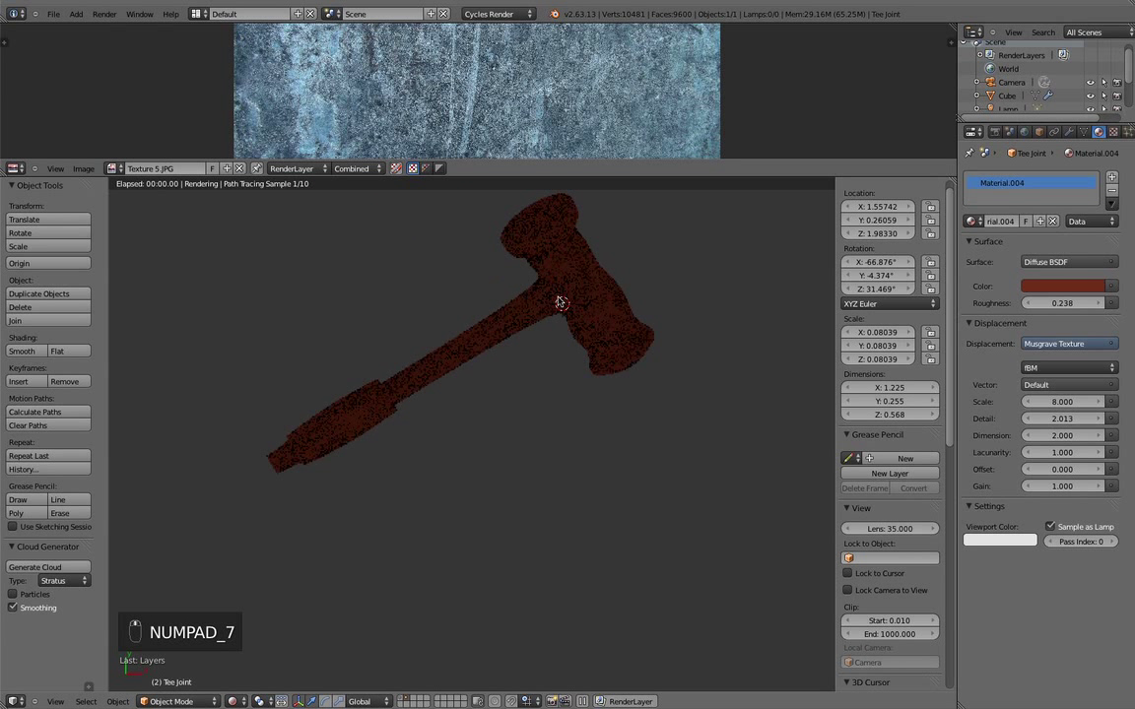
Select the hammer and open it for mesh editing in wireframe shading, with the handle grip in close view
{"action": "key", "text": "z"}
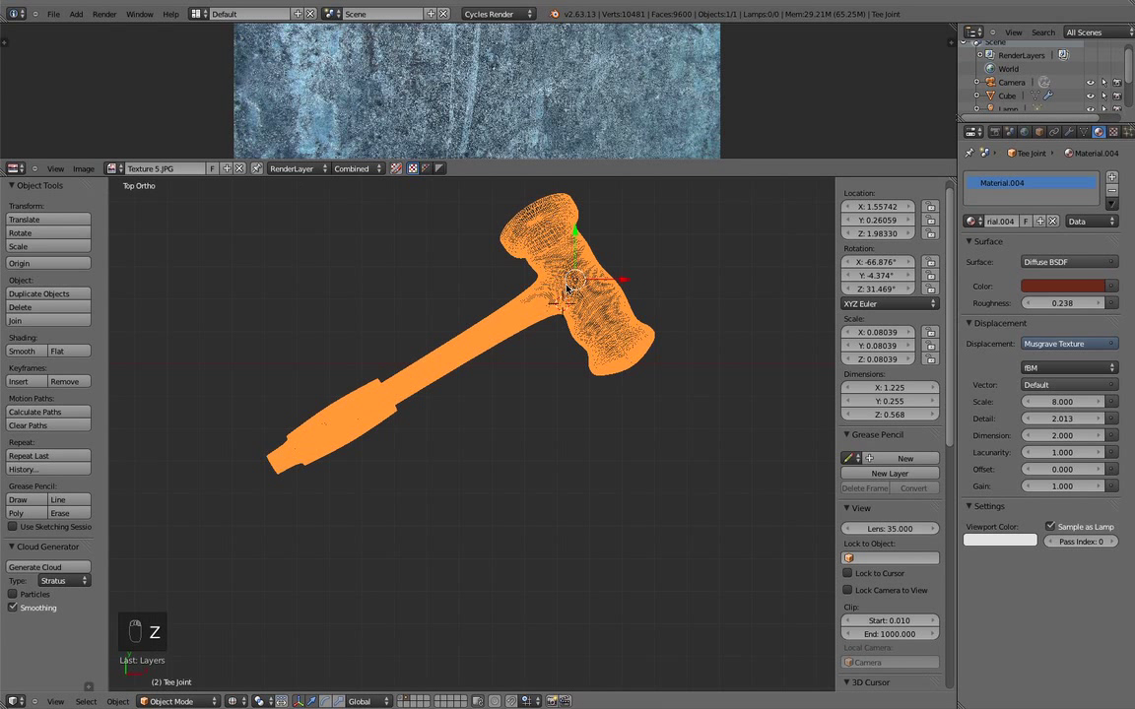
{"action": "key", "text": "Tab"}
{"action": "key", "text": "Tab"}
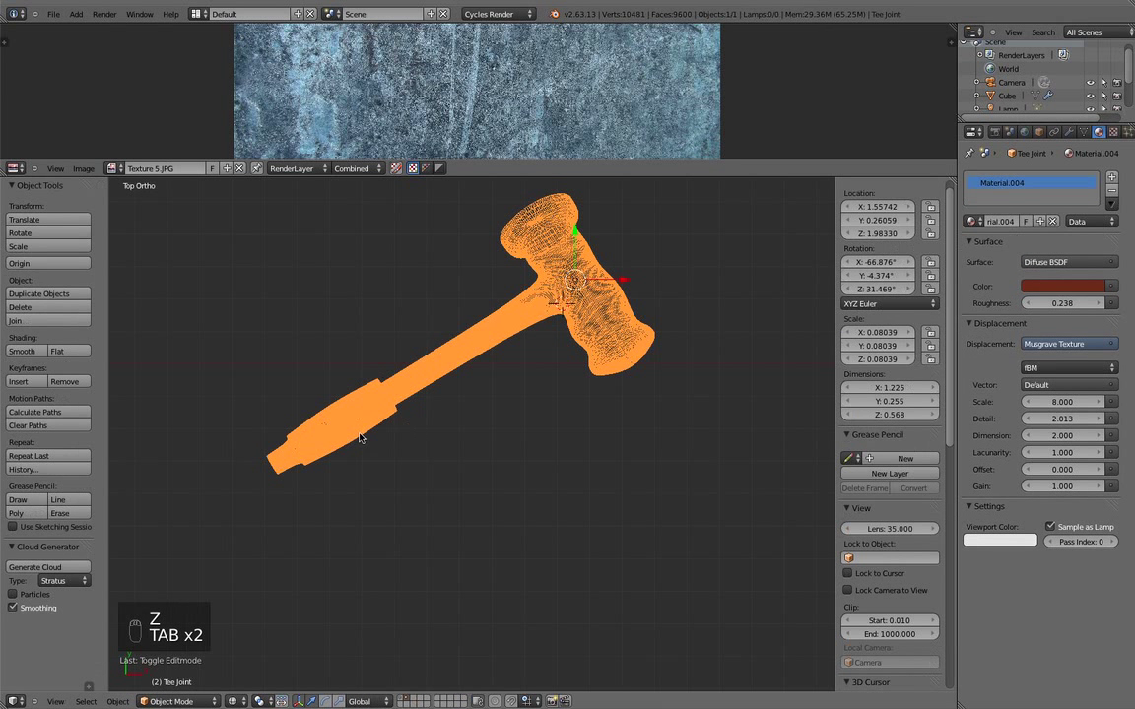
{"action": "key", "text": "a"}
{"action": "key", "text": "a"}
{"action": "key", "text": "a"}
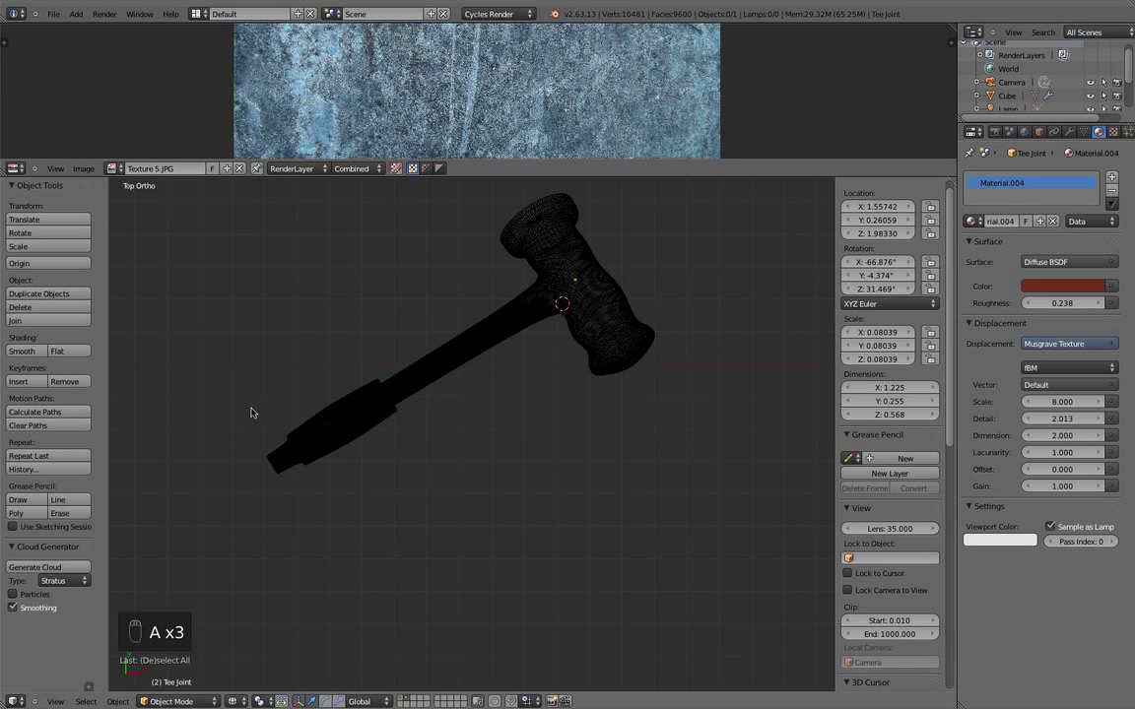
{"action": "key", "text": "z"}
{"action": "scroll", "coordinate": [306, 389], "scroll_direction": "up", "scroll_amount": 1}
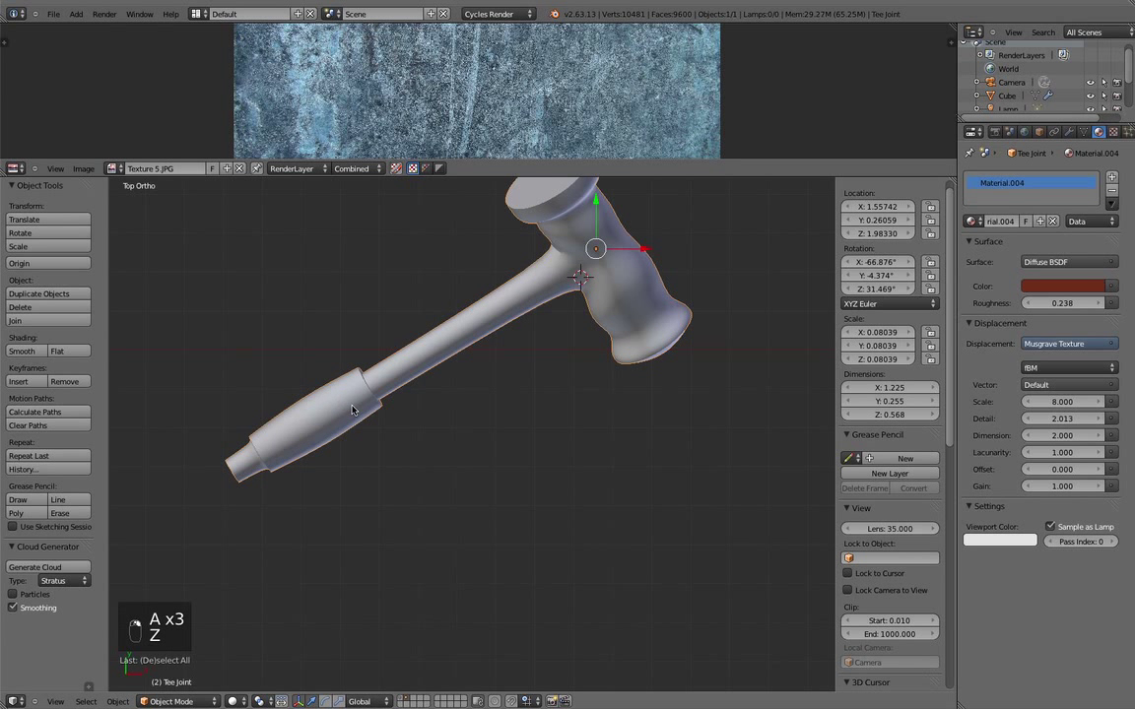
{"action": "key", "text": "Tab"}
{"action": "key", "text": "z"}
{"action": "scroll", "coordinate": [297, 413], "scroll_direction": "up", "scroll_amount": 4}
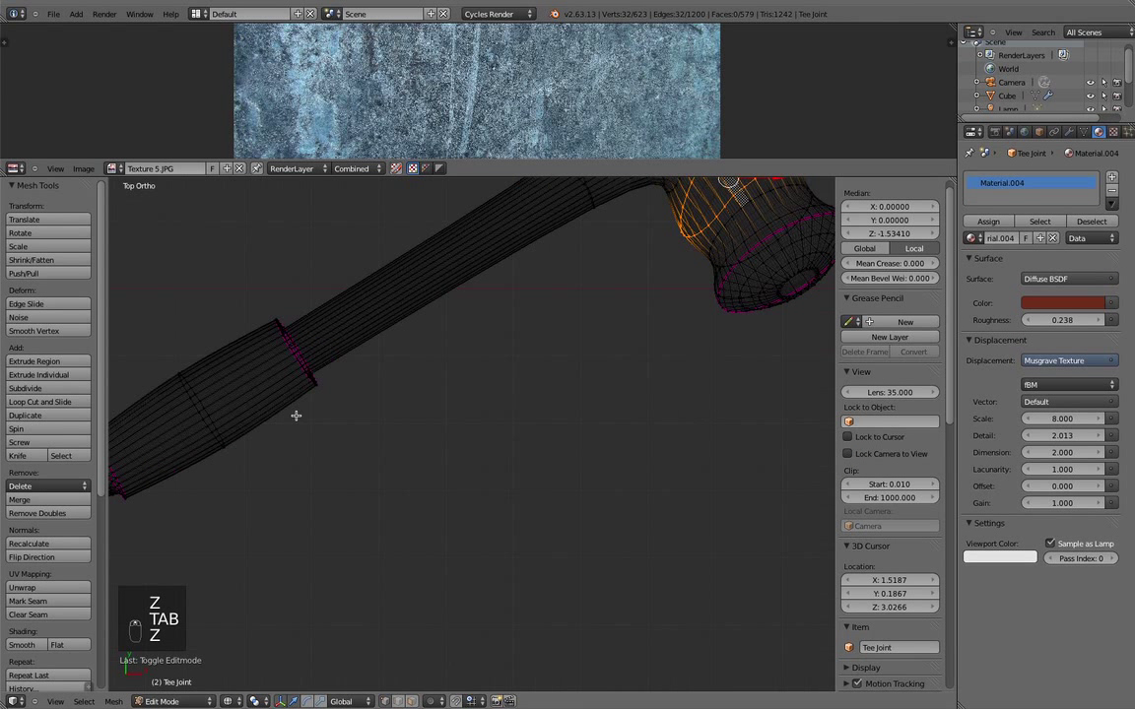
{"action": "scroll", "coordinate": [411, 404], "scroll_direction": "up", "scroll_amount": 2}
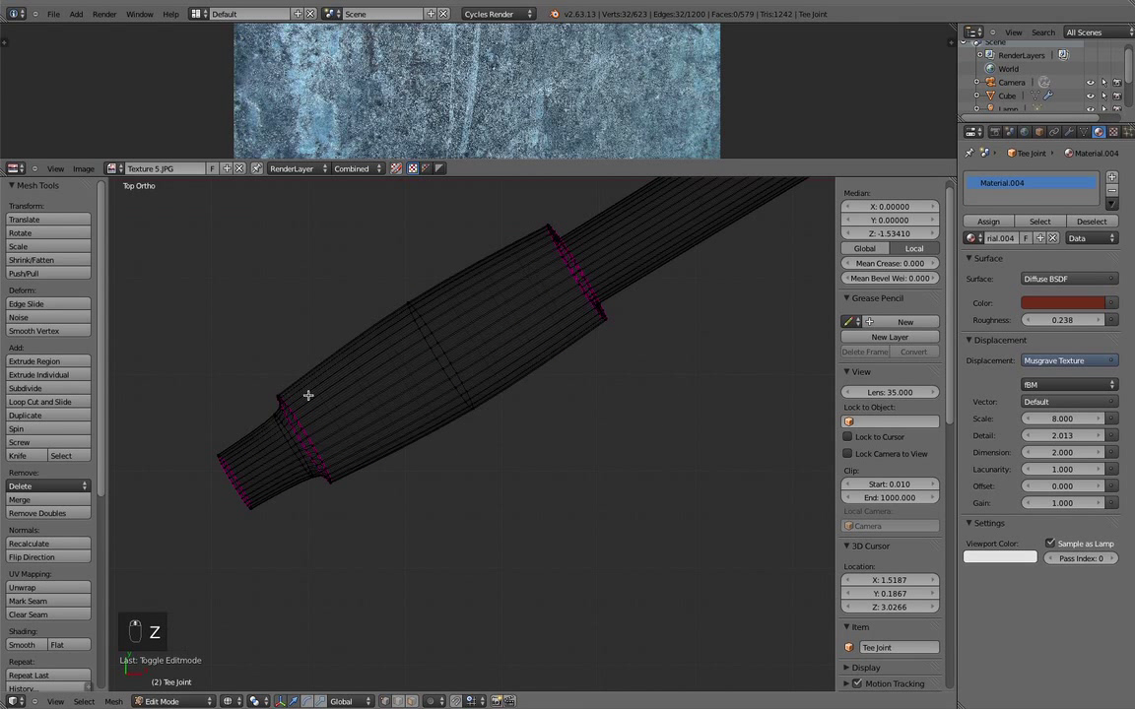
Select all faces of the thick handle grip between its two creased rims
{"action": "right_click", "coordinate": [278, 412], "text": "alt"}
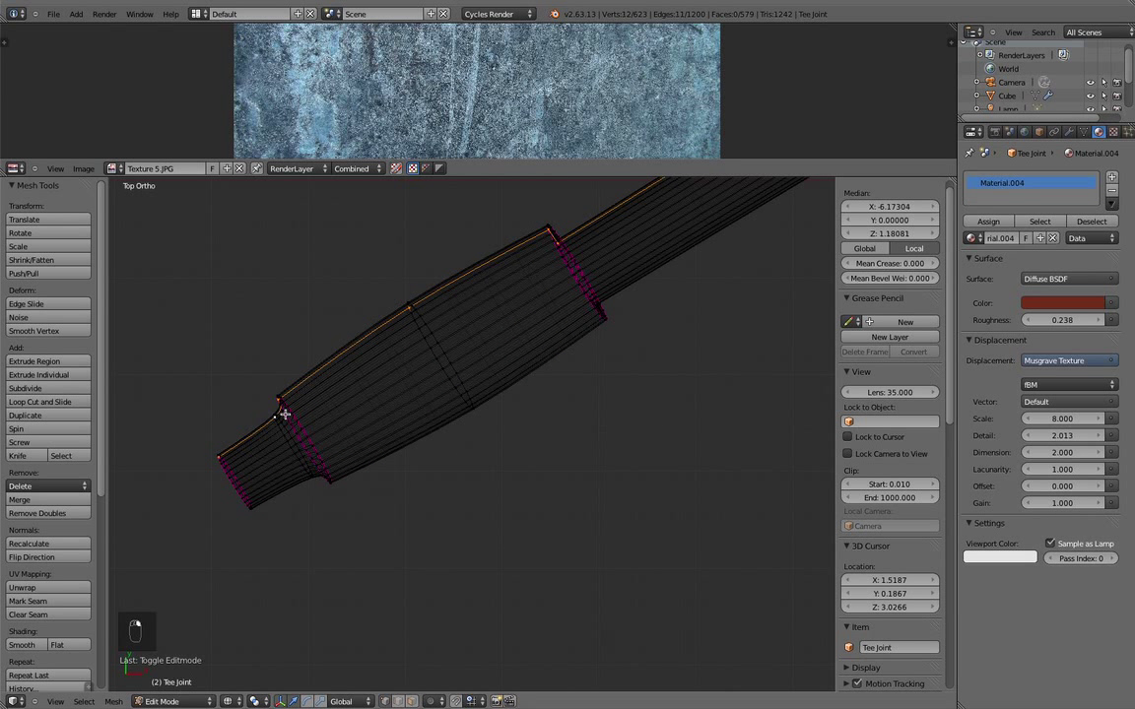
{"action": "right_click", "coordinate": [285, 413], "text": "alt"}
{"action": "right_click", "coordinate": [431, 347], "text": "alt+shift"}
{"action": "key", "text": "super+z"}
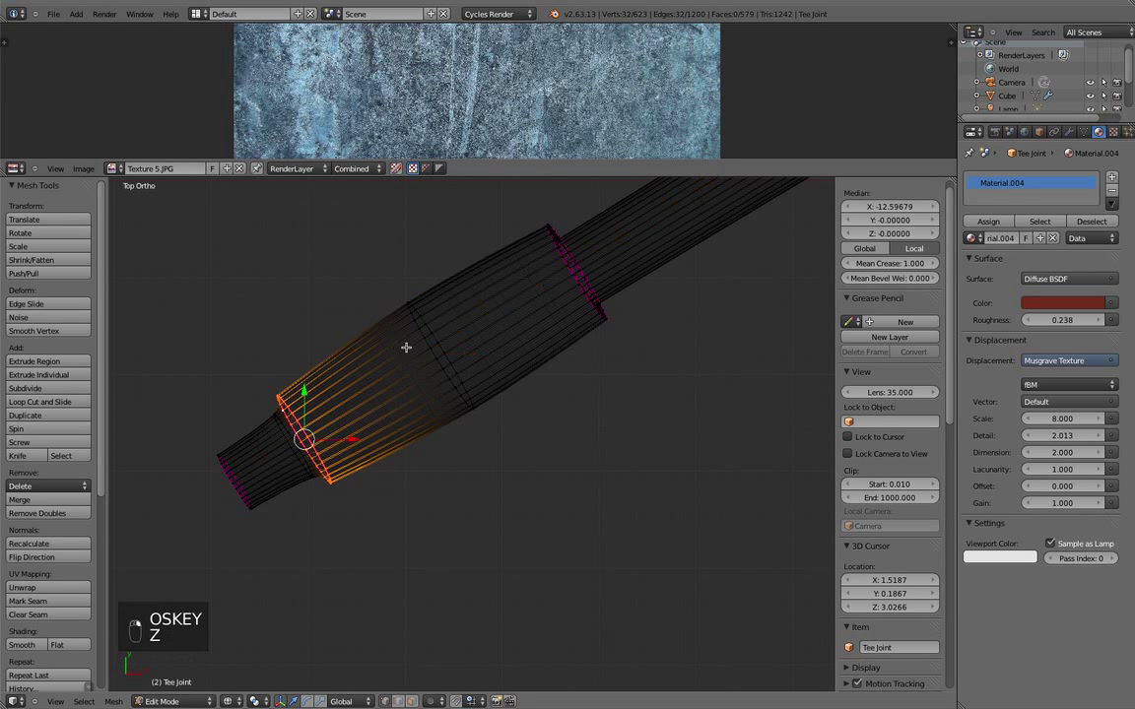
{"action": "key", "text": "b"}
{"action": "left_click_drag", "start_coordinate": [370, 287], "coordinate": [537, 458]}
{"action": "key", "text": "b"}
{"action": "left_click_drag", "start_coordinate": [487, 213], "coordinate": [719, 418]}
{"action": "scroll", "coordinate": [671, 377], "scroll_direction": "down", "scroll_amount": 3}
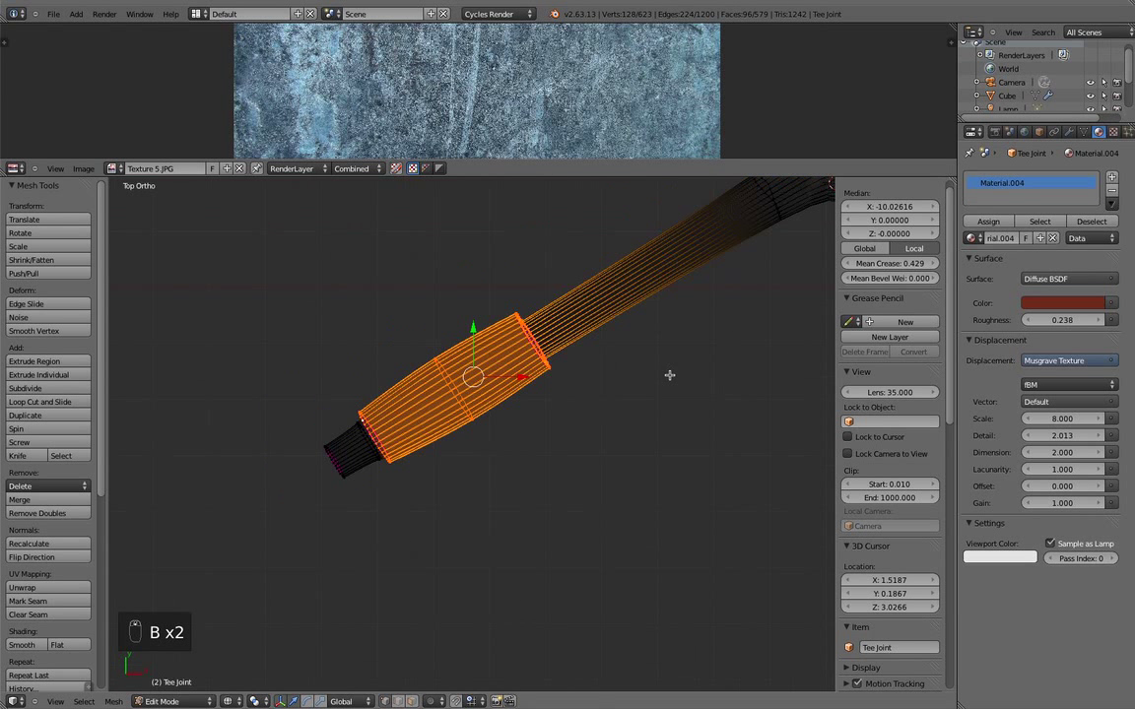
Add both flared ends of the hammer head to the selection
{"action": "middle_click_drag", "start_coordinate": [656, 430], "coordinate": [515, 480], "text": "shift"}
{"action": "scroll", "coordinate": [514, 481], "scroll_direction": "down", "scroll_amount": 3}
{"action": "middle_click_drag", "start_coordinate": [602, 435], "coordinate": [648, 483]}
{"action": "scroll", "coordinate": [531, 459], "scroll_direction": "up", "scroll_amount": 2}
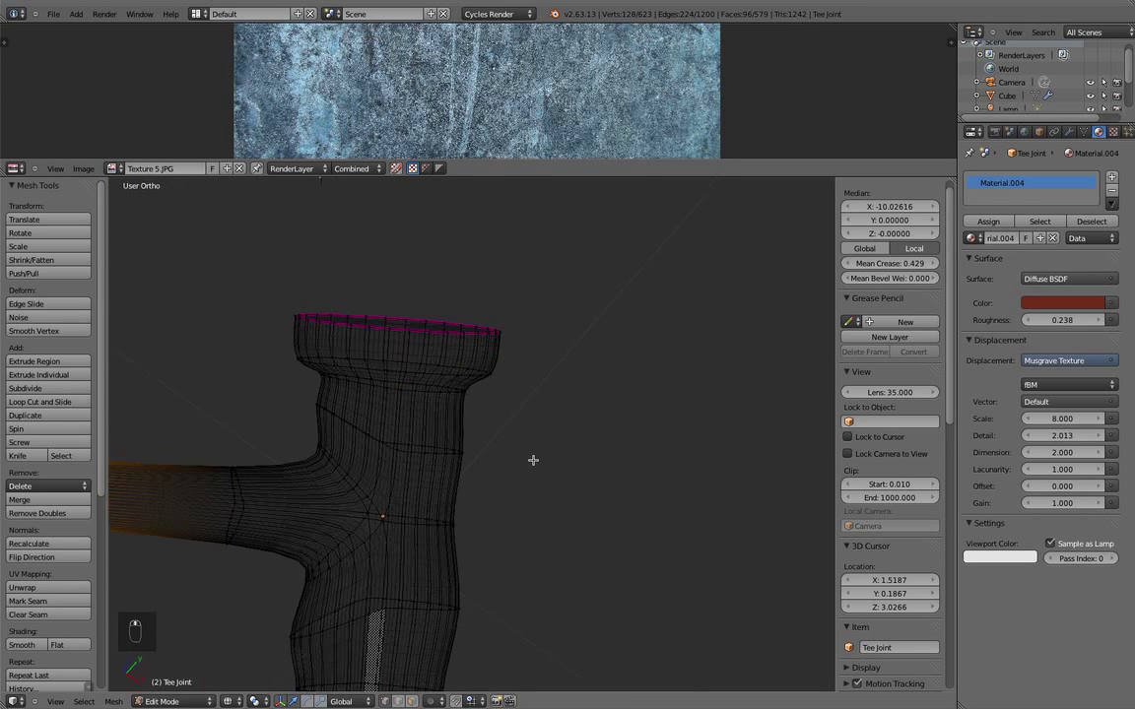
{"action": "key", "text": "b"}
{"action": "left_click_drag", "start_coordinate": [205, 222], "coordinate": [545, 471]}
{"action": "scroll", "coordinate": [495, 567], "scroll_direction": "down", "scroll_amount": 4}
{"action": "middle_click_drag", "start_coordinate": [436, 645], "coordinate": [459, 470], "text": "shift"}
{"action": "scroll", "coordinate": [458, 470], "scroll_direction": "up", "scroll_amount": 4}
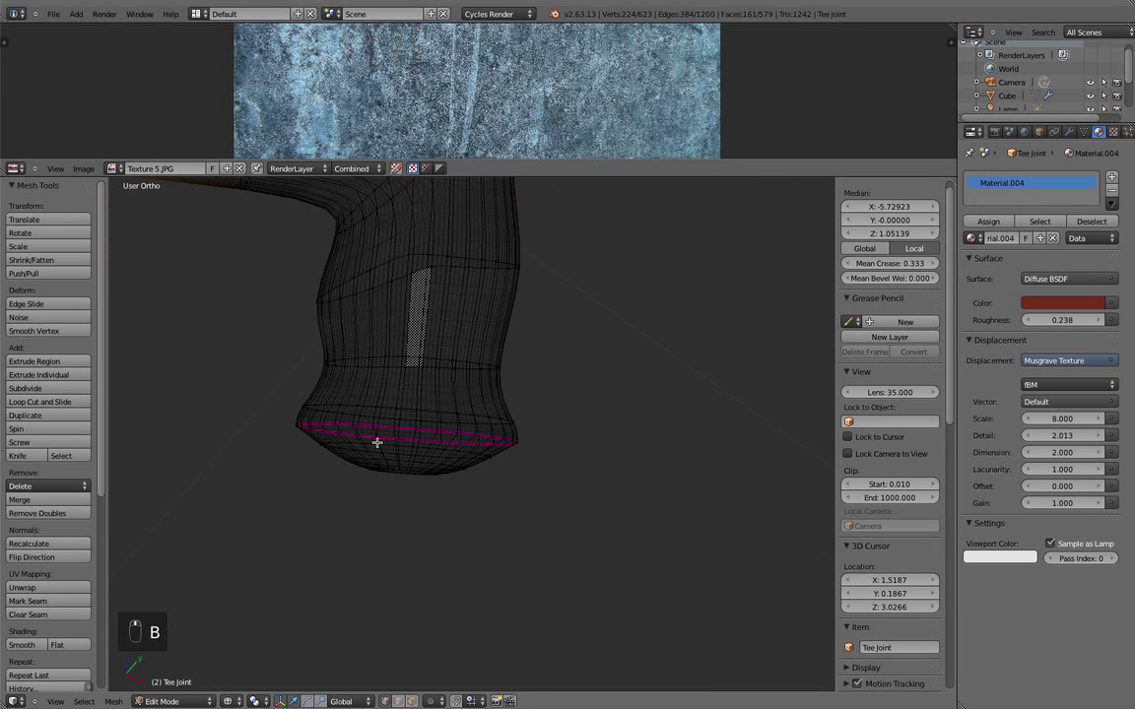
{"action": "key", "text": "b"}
{"action": "left_click_drag", "start_coordinate": [255, 340], "coordinate": [673, 579]}
{"action": "scroll", "coordinate": [470, 581], "scroll_direction": "down", "scroll_amount": 4}
{"action": "middle_click_drag", "start_coordinate": [470, 581], "coordinate": [631, 463]}
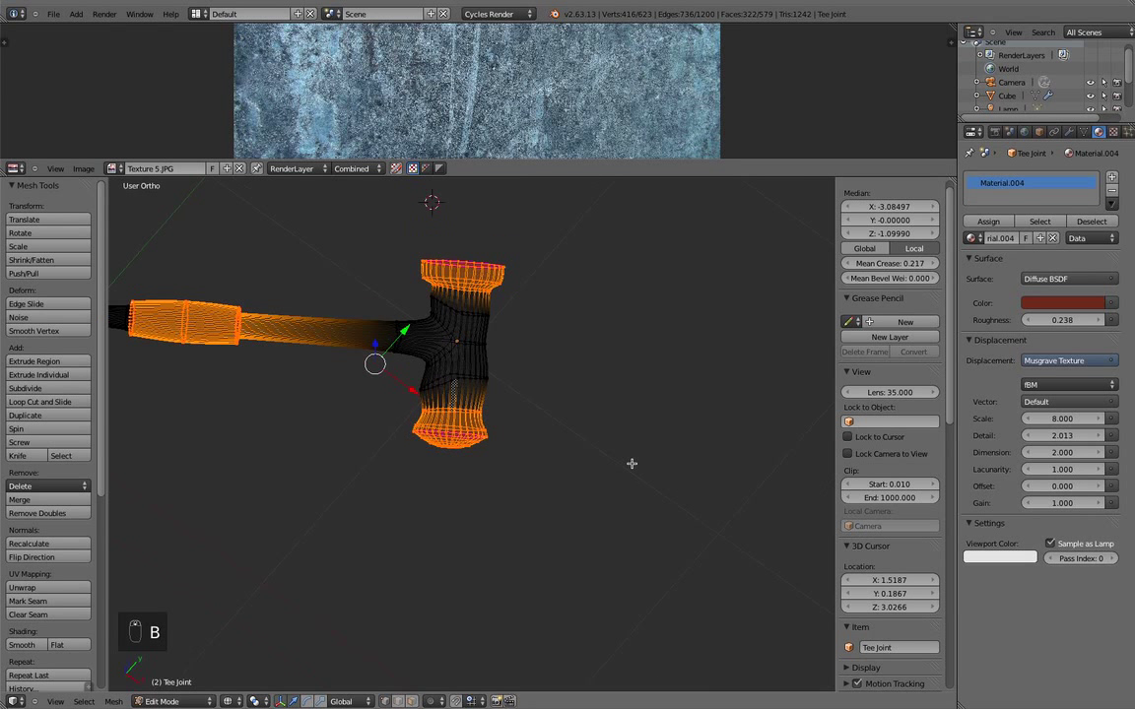
Assign the selected grip and head-end faces to a second material slot on the hammer that uses Material.002
{"action": "left_click", "coordinate": [1113, 182]}
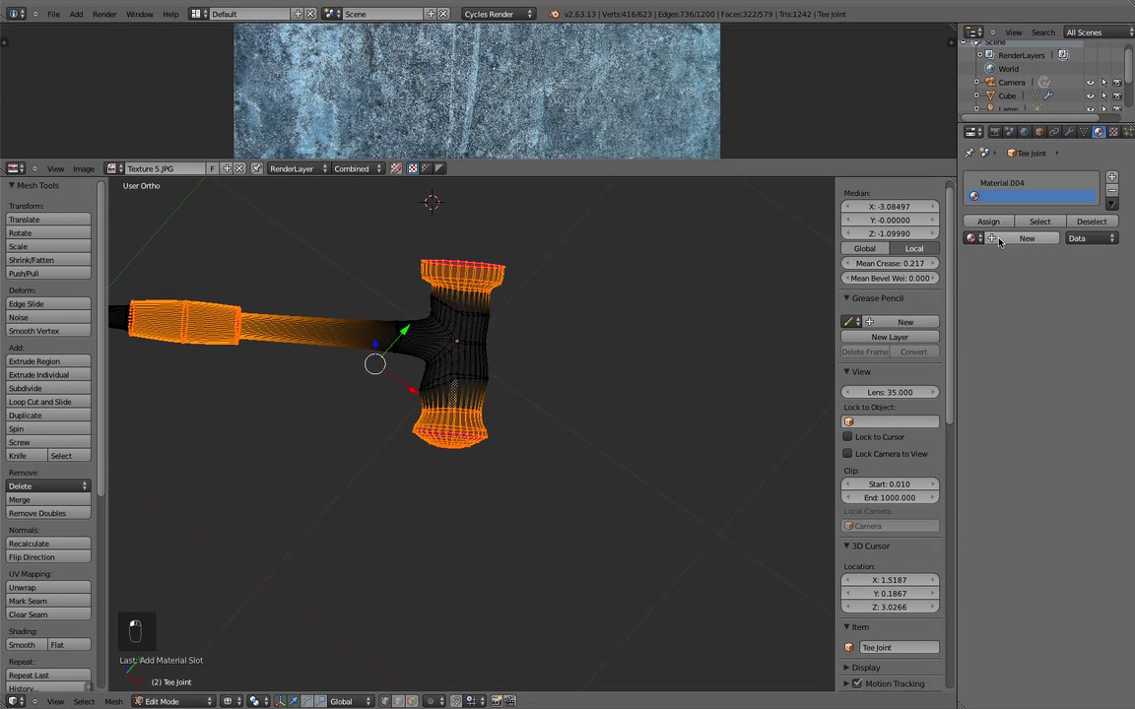
{"action": "left_click", "coordinate": [986, 221]}
{"action": "left_click", "coordinate": [973, 240]}
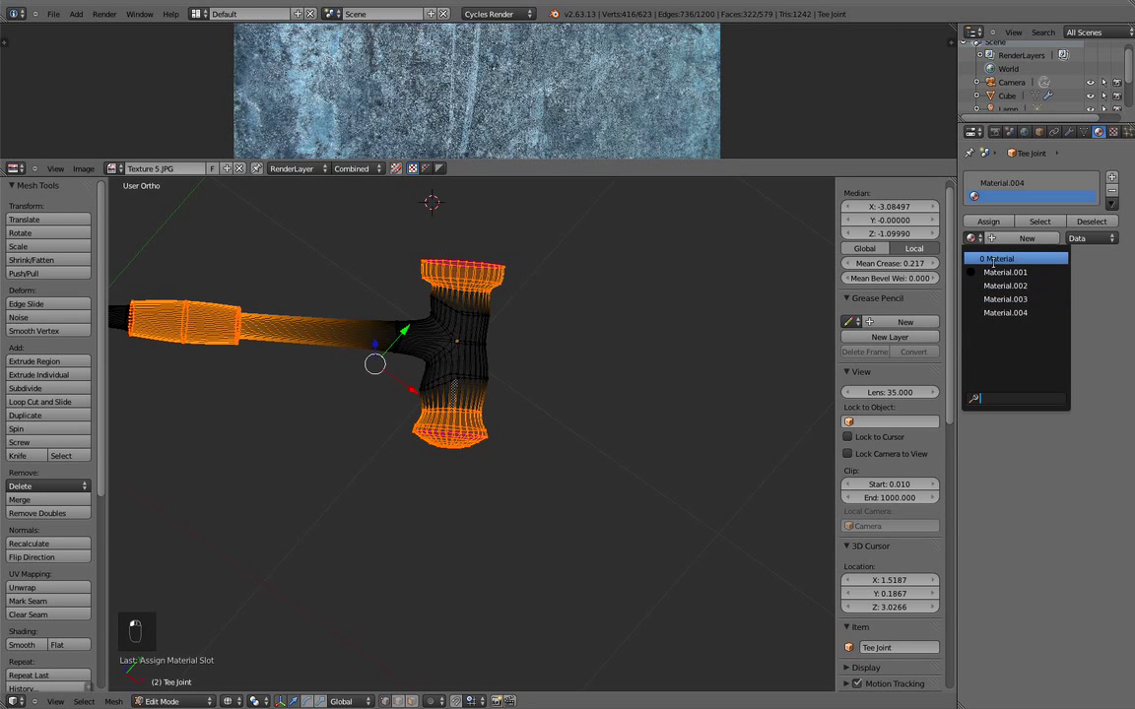
{"action": "left_click", "coordinate": [988, 298]}
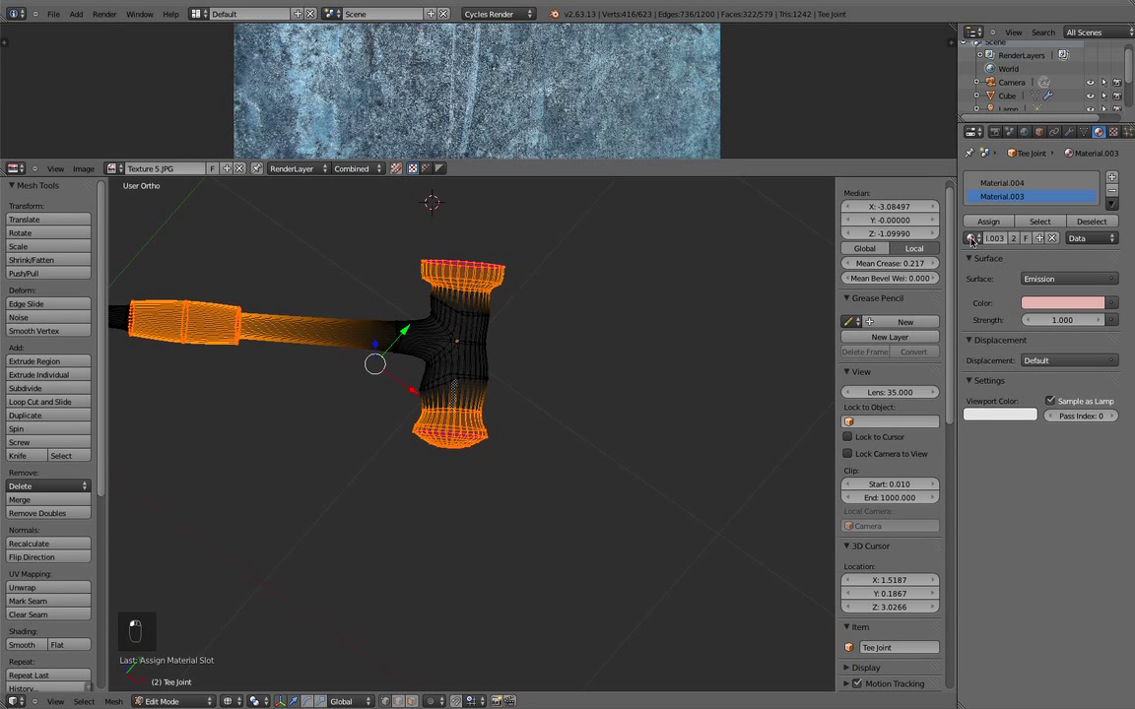
{"action": "left_click", "coordinate": [972, 239]}
{"action": "left_click", "coordinate": [985, 268]}
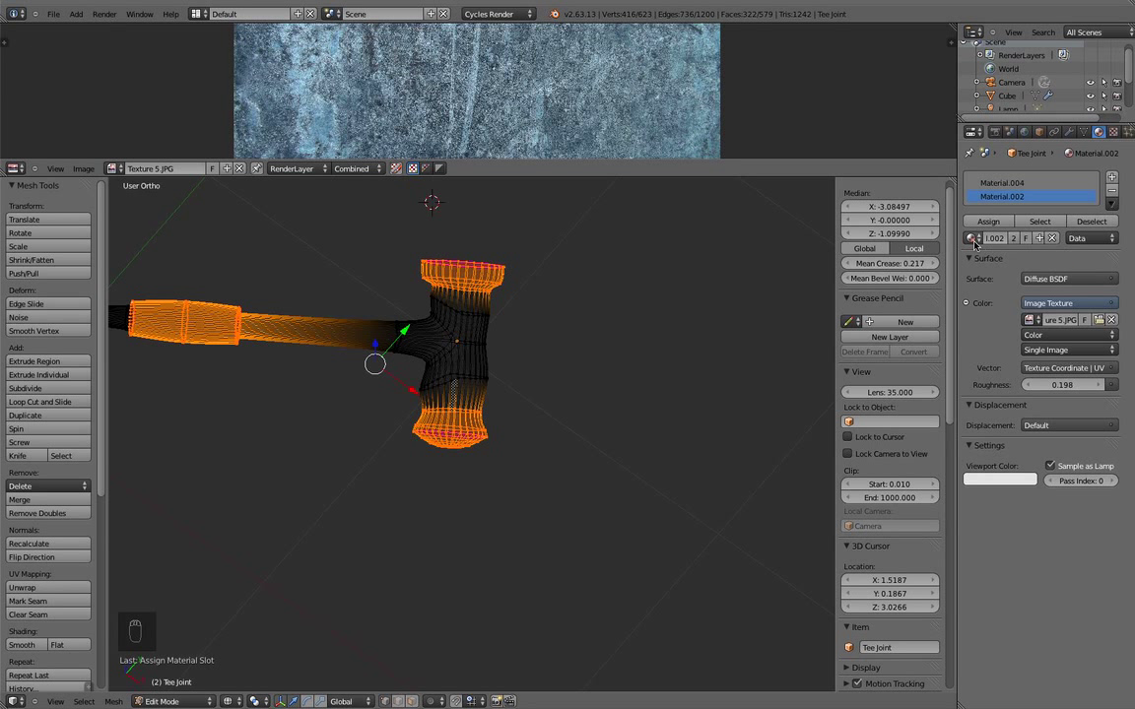
{"action": "scroll", "coordinate": [645, 385], "scroll_direction": "down", "scroll_amount": 5}
{"action": "middle_click_drag", "start_coordinate": [433, 391], "coordinate": [458, 474]}
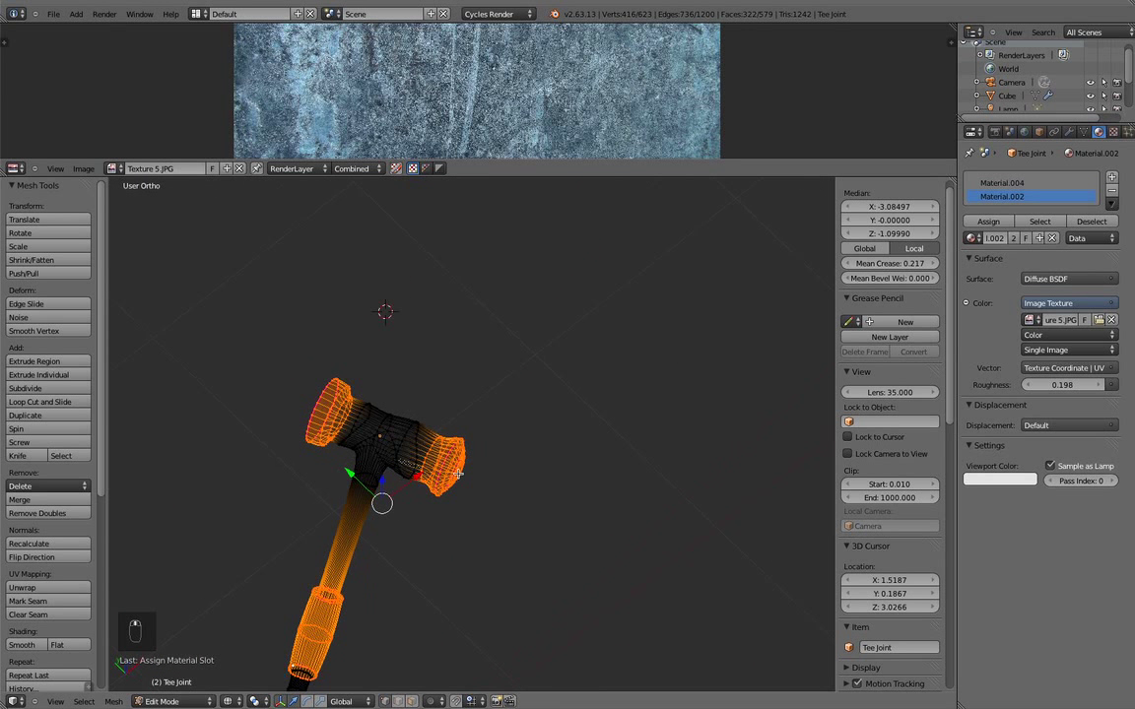
Unwrap the selected grip and head-end faces with Smart UV Project at angle limit 66 and zero island margin, and leave mesh editing
{"action": "key", "text": "u"}
{"action": "left_click", "coordinate": [458, 472]}
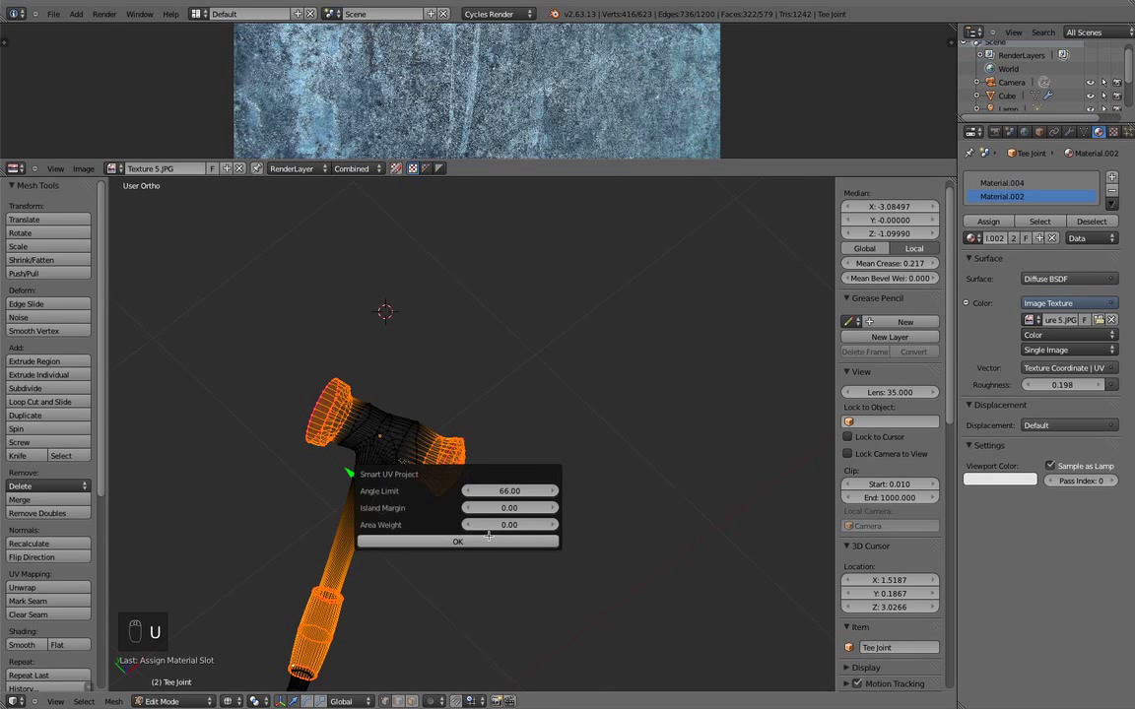
{"action": "left_click", "coordinate": [457, 542]}
{"action": "scroll", "coordinate": [585, 448], "scroll_direction": "down", "scroll_amount": 3}
{"action": "key", "text": "Tab"}
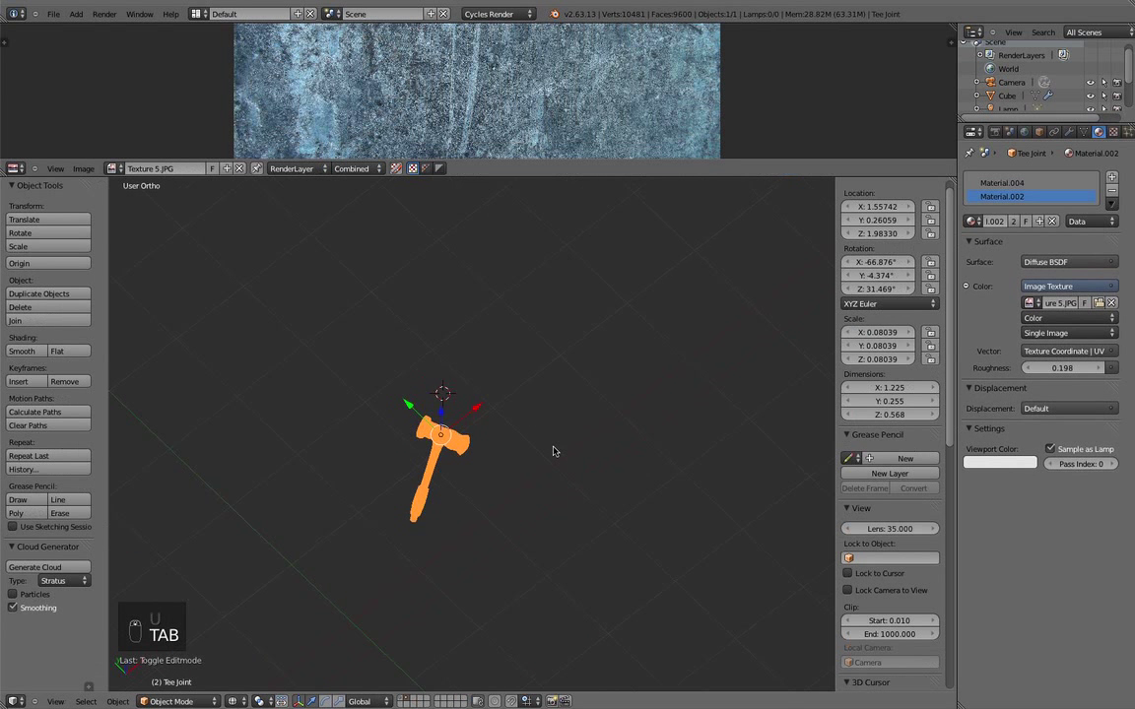
Move the hammer back to the first layer and display that layer with the anvil
{"action": "key", "text": "m"}
{"action": "key", "text": "2"}
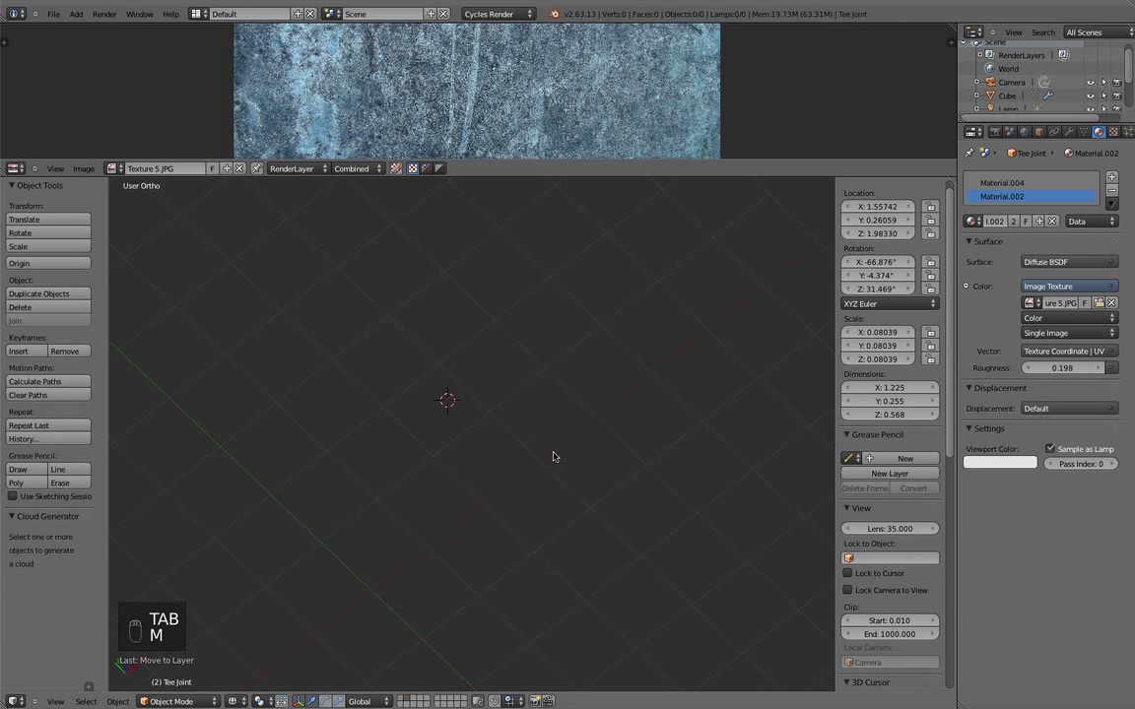
{"action": "key", "text": "1"}
{"action": "middle_click_drag", "start_coordinate": [507, 424], "coordinate": [534, 437]}
{"action": "scroll", "coordinate": [441, 431], "scroll_direction": "up", "scroll_amount": 4}
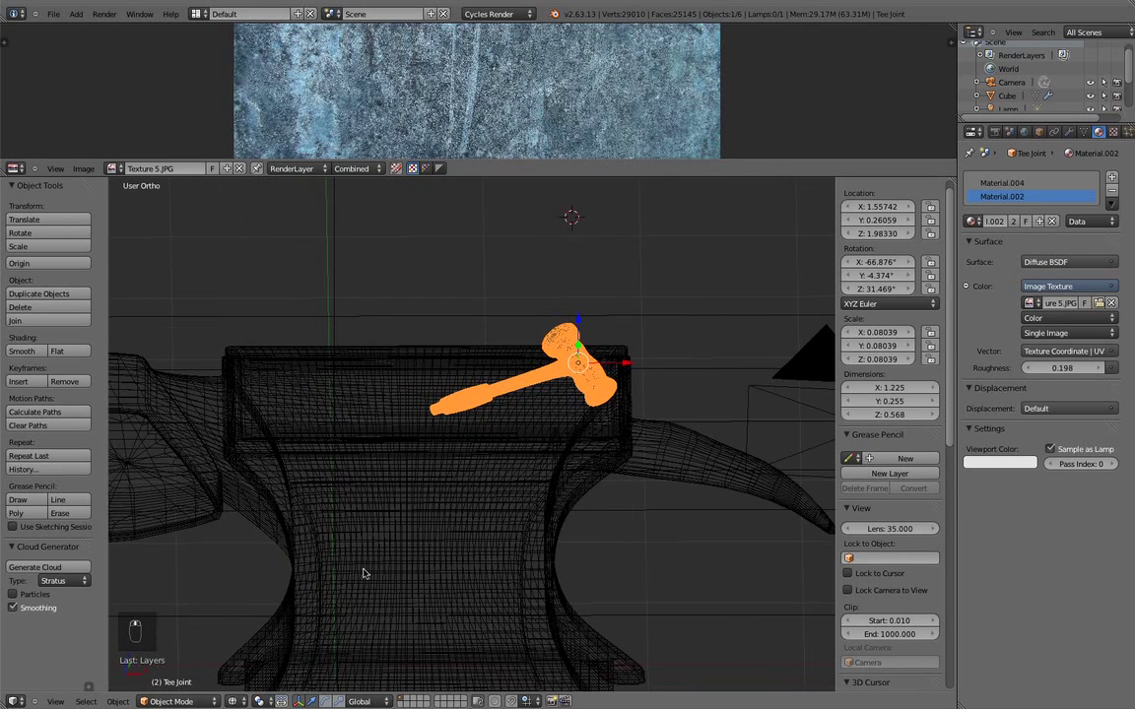
Preview the hammer and anvil in Rendered viewport shading and inspect their materials from several angles
{"action": "left_click", "coordinate": [243, 701]}
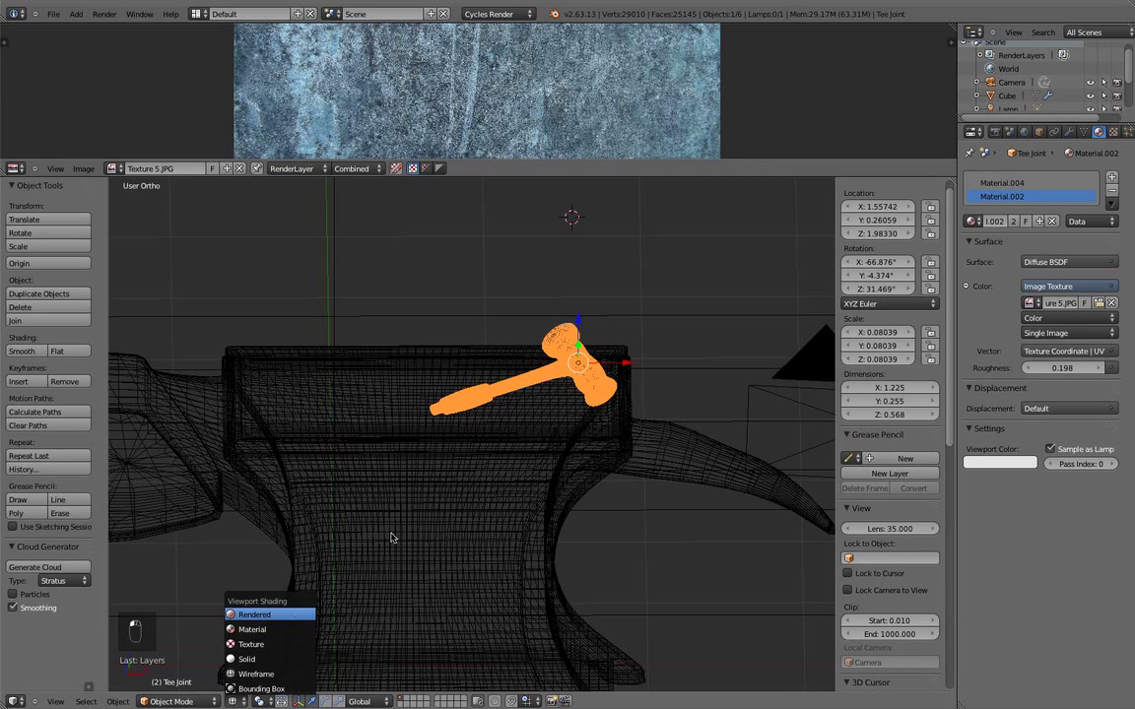
{"action": "left_click", "coordinate": [270, 614]}
{"action": "scroll", "coordinate": [661, 305], "scroll_direction": "down", "scroll_amount": 1}
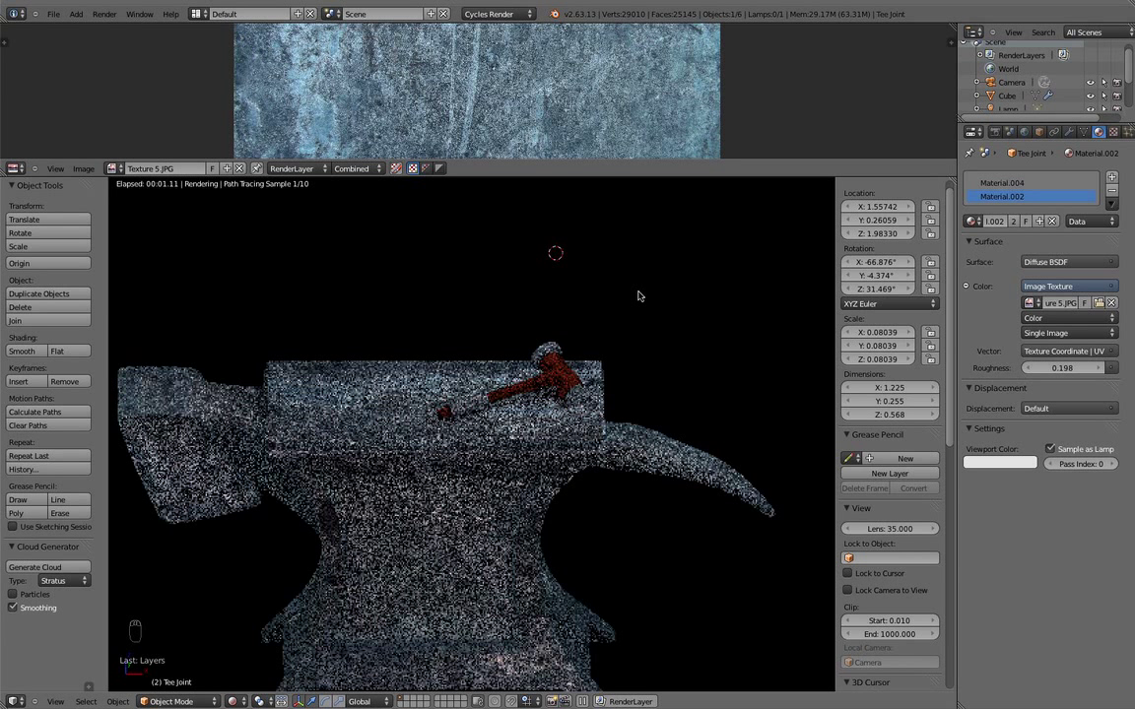
{"action": "middle_click_drag", "start_coordinate": [641, 299], "coordinate": [649, 377]}
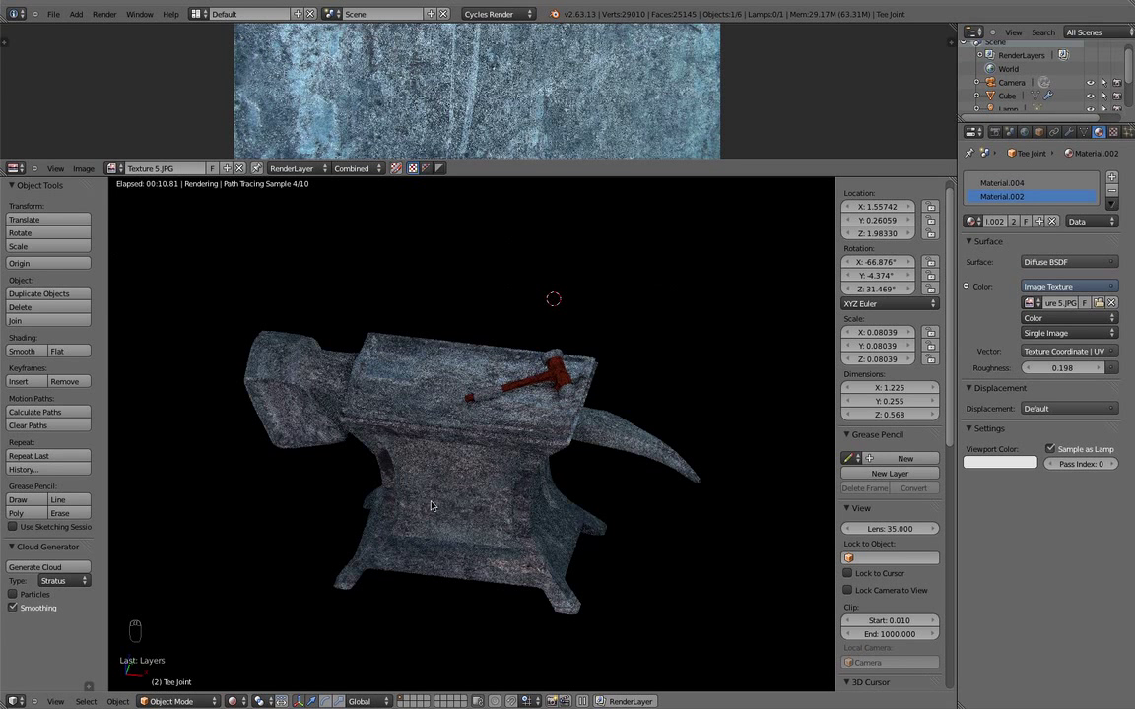
{"action": "middle_click_drag", "start_coordinate": [480, 380], "coordinate": [576, 278]}
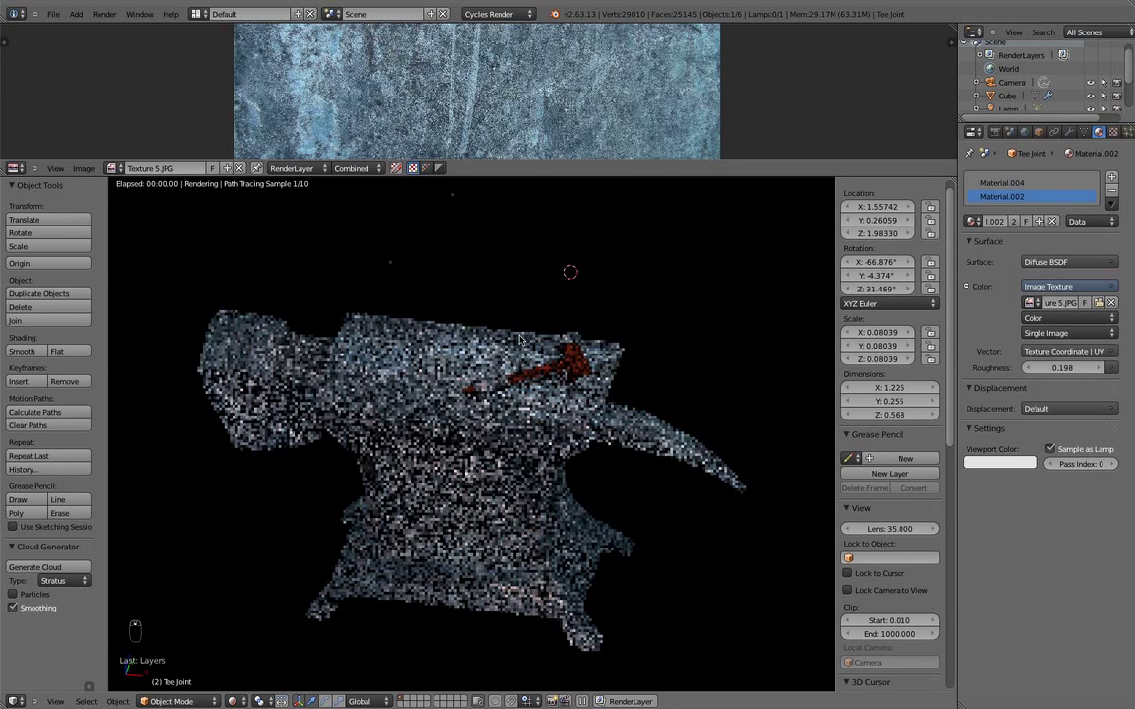